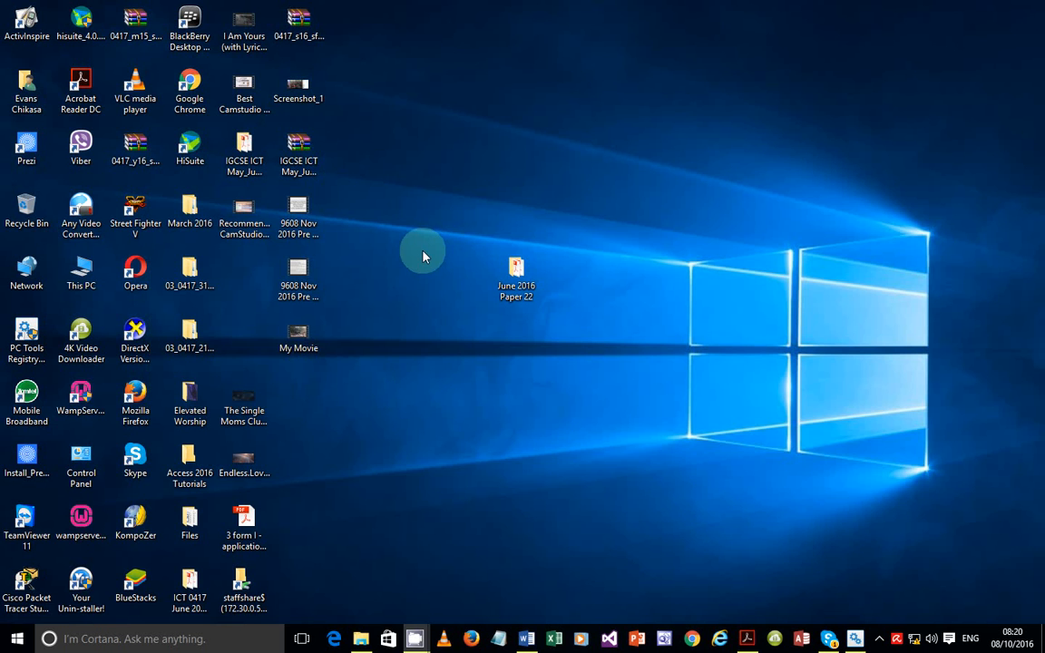
# Open the June 2016 Paper 22 folder to view its four files, then return to the question paper
pyautogui.click(746, 636)
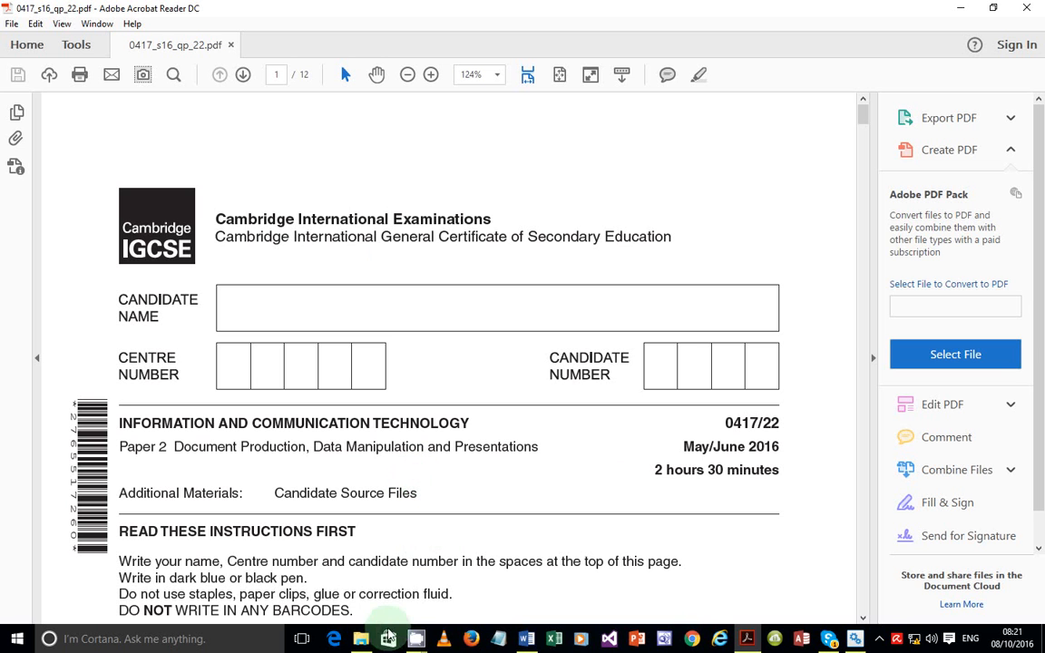
pyautogui.press('super+d')
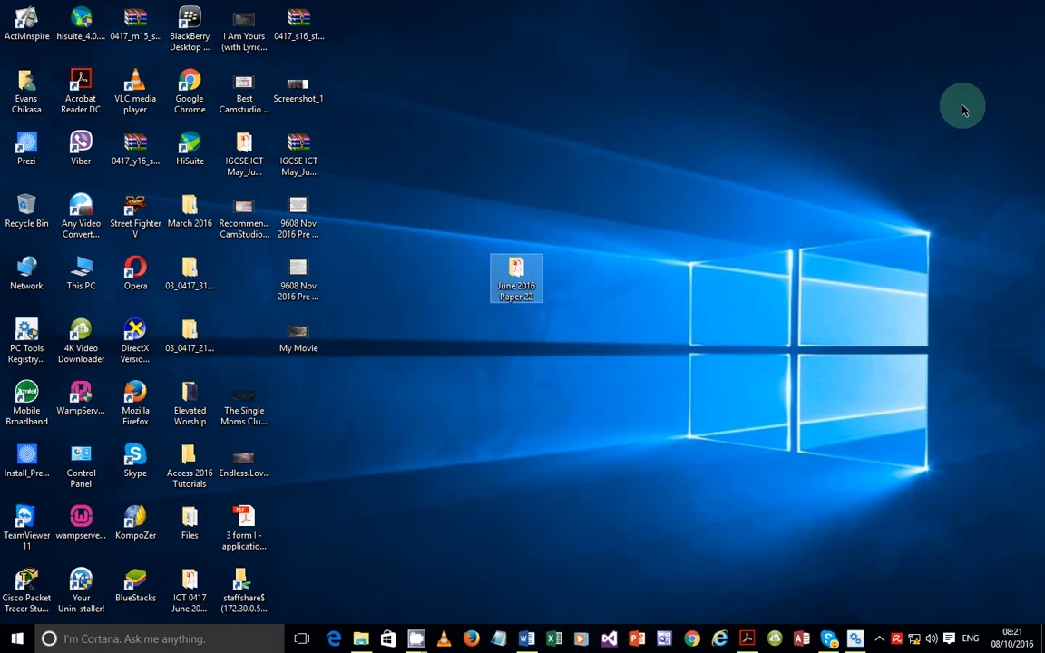
pyautogui.click(523, 288)
pyautogui.doubleClick(523, 288)
pyautogui.click(521, 272)
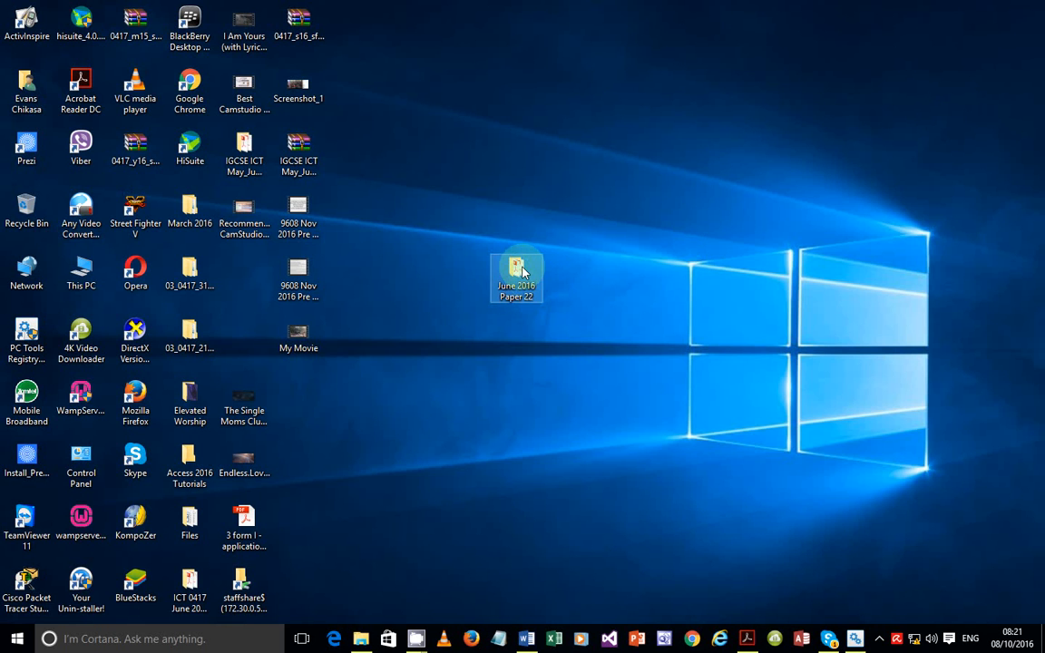
pyautogui.doubleClick(517, 272)
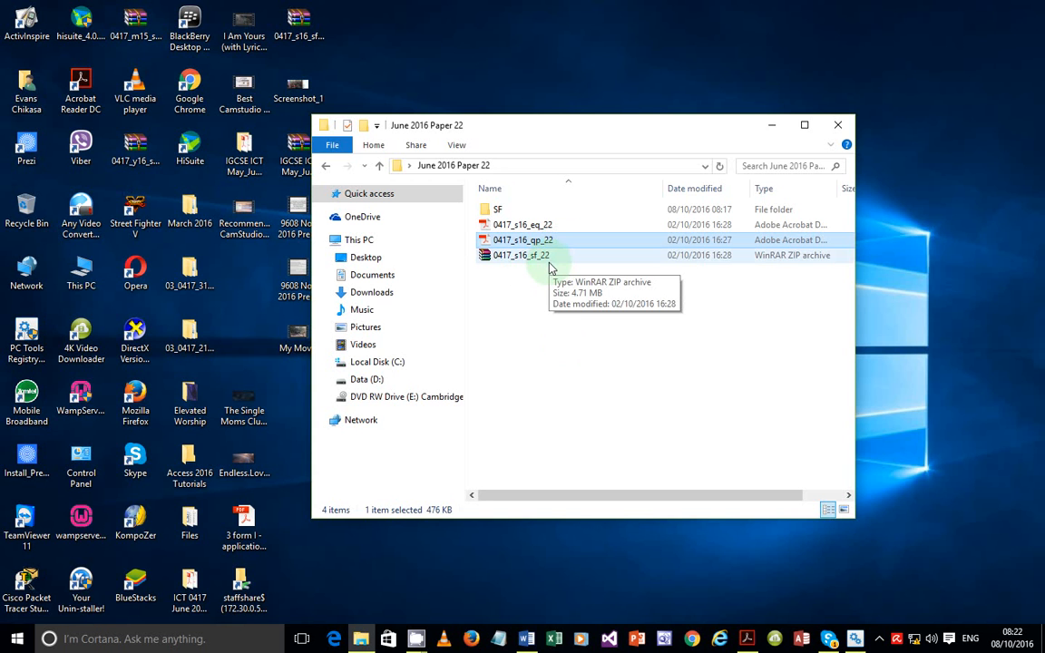
pyautogui.click(749, 639)
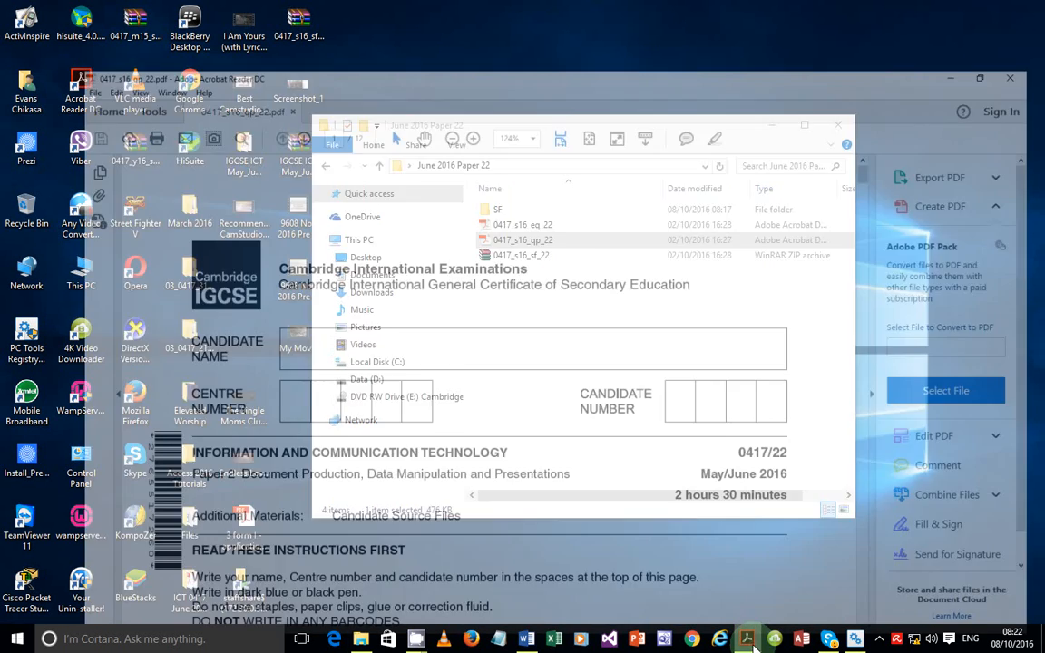
# Read the page 2 Task 1 evidence-document instructions, then go back to the Paper 22 folder
pyautogui.scroll(-10, 635, 419)
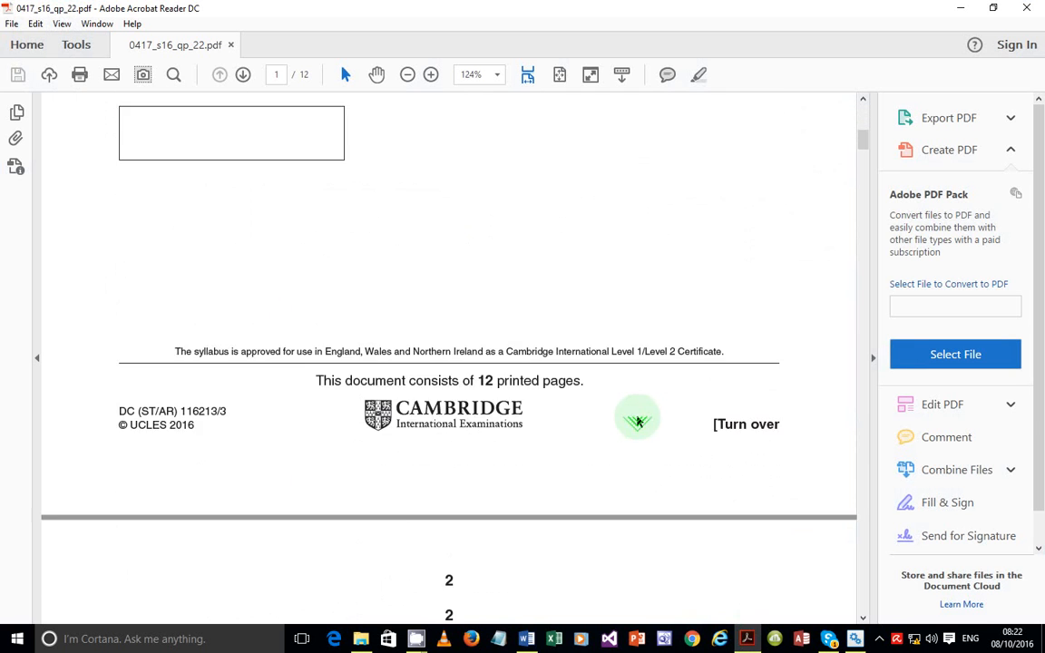
pyautogui.scroll(-5, 638, 422)
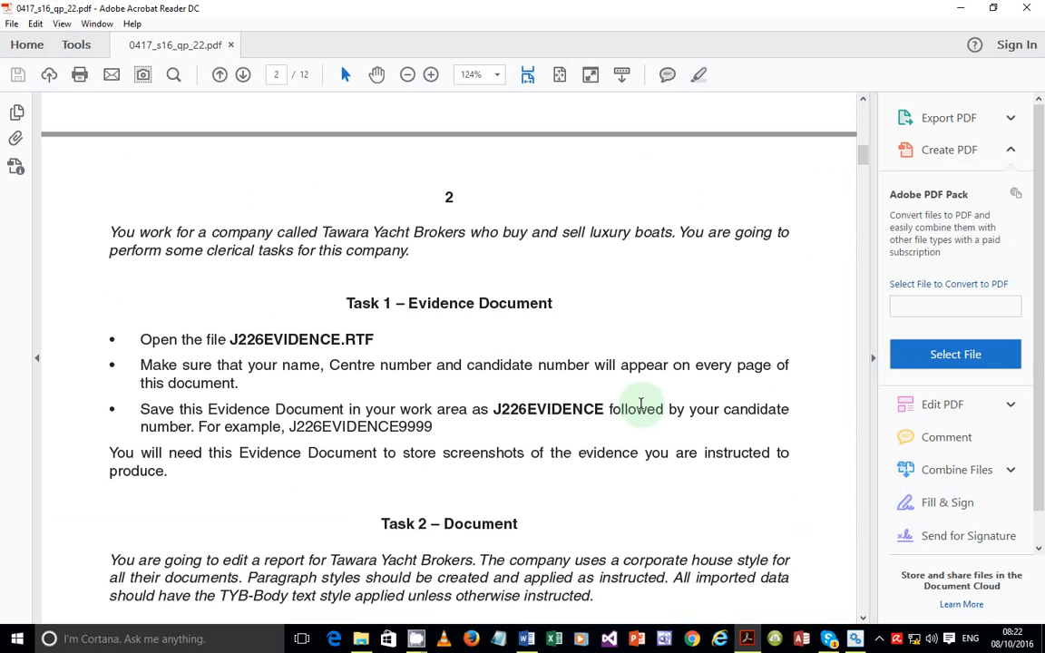
pyautogui.scroll(-3, 641, 404)
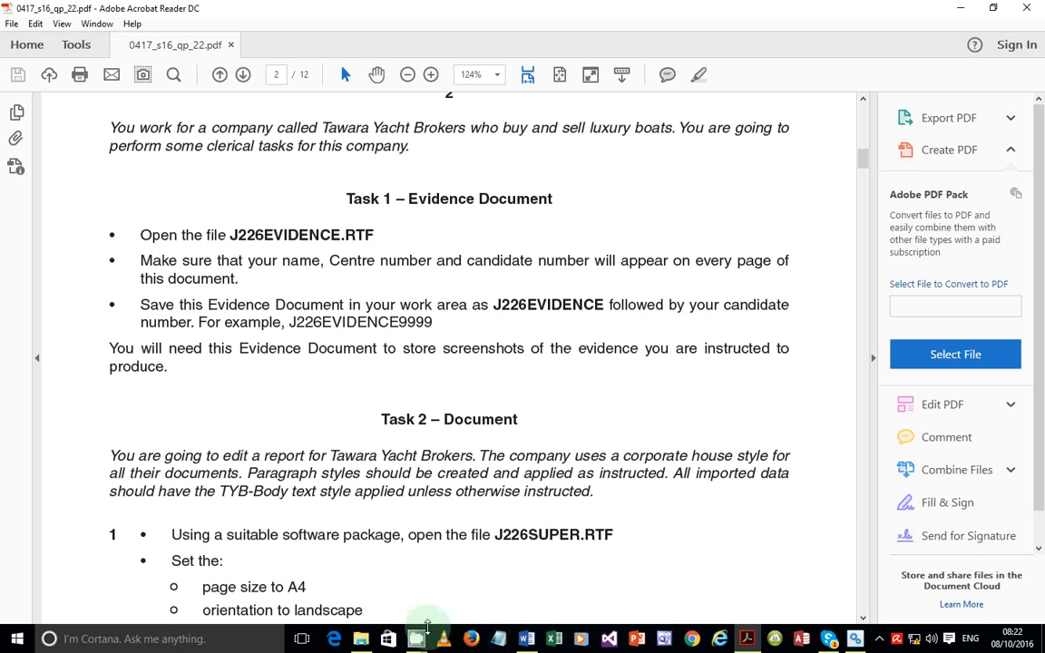
pyautogui.click(363, 641)
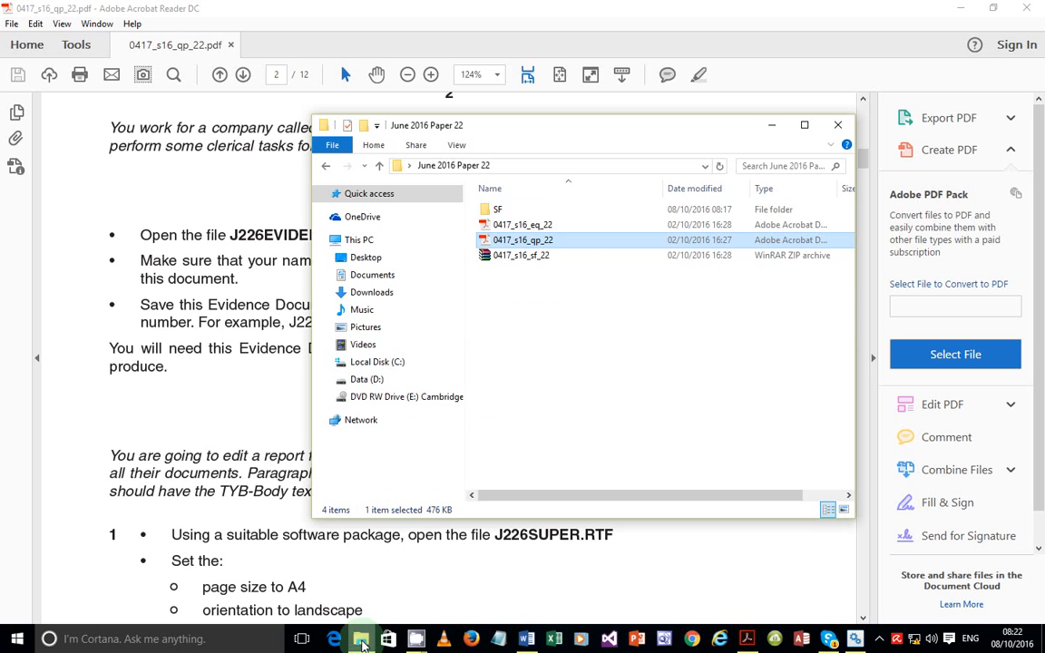
# Open J226EVIDENCE from the SF folder, enable editing and insert a Blank (Three Columns) header
pyautogui.doubleClick(534, 210)
pyautogui.doubleClick(518, 239)
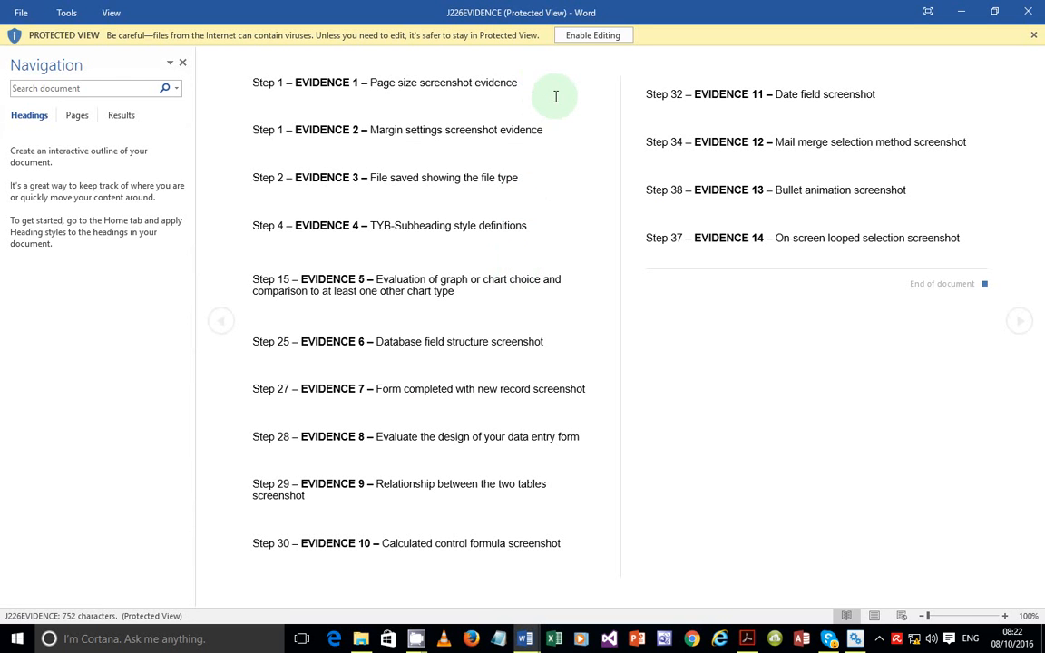
pyautogui.click(578, 40)
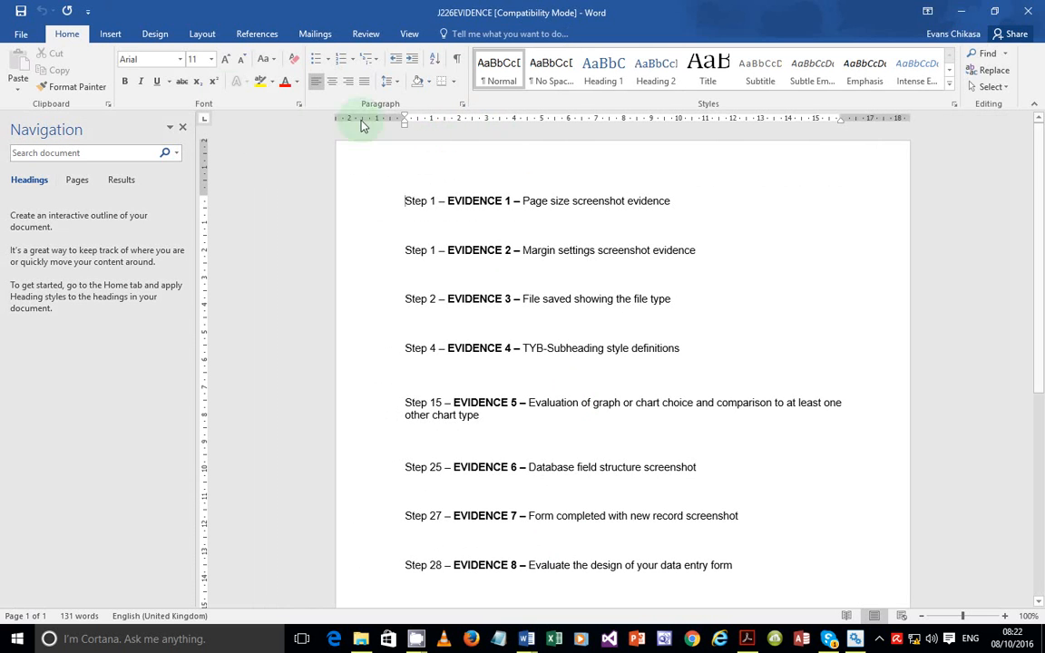
pyautogui.click(112, 36)
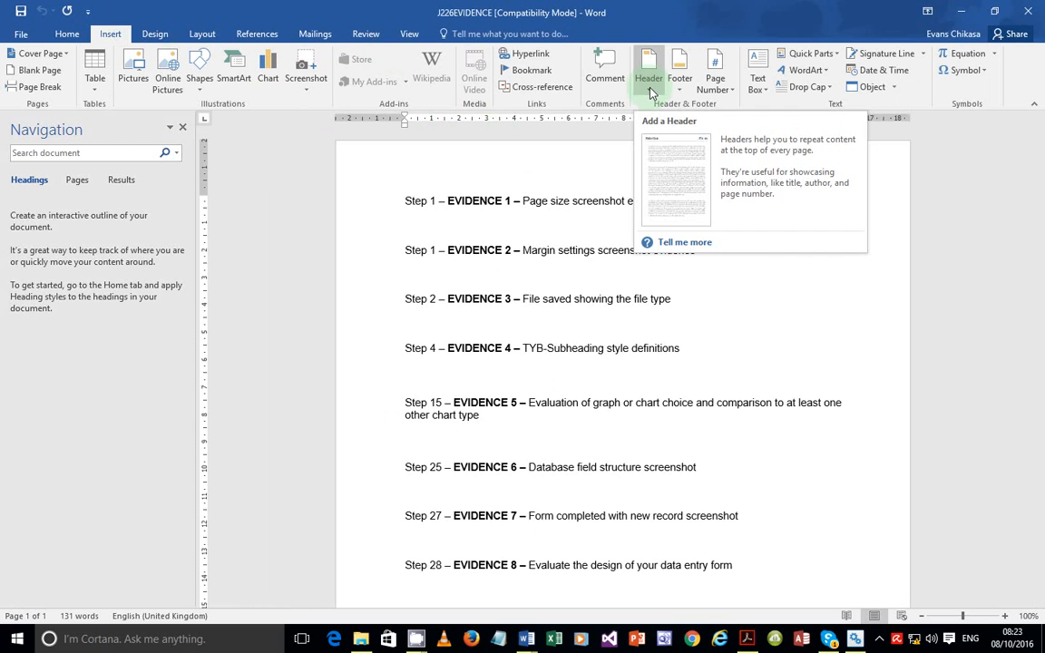
pyautogui.click(650, 86)
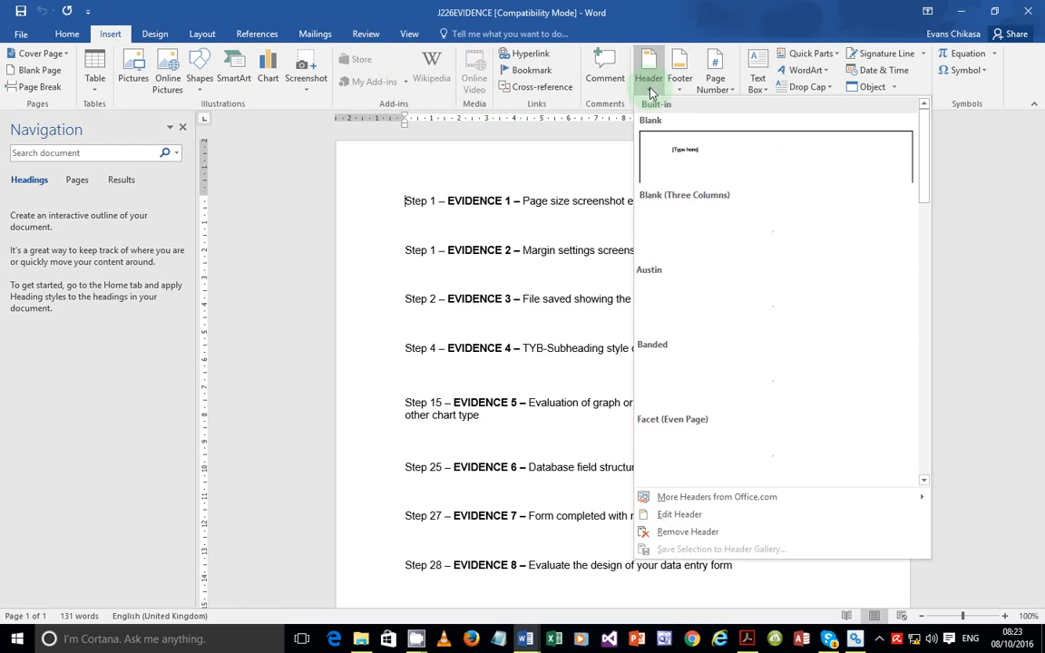
pyautogui.click(714, 236)
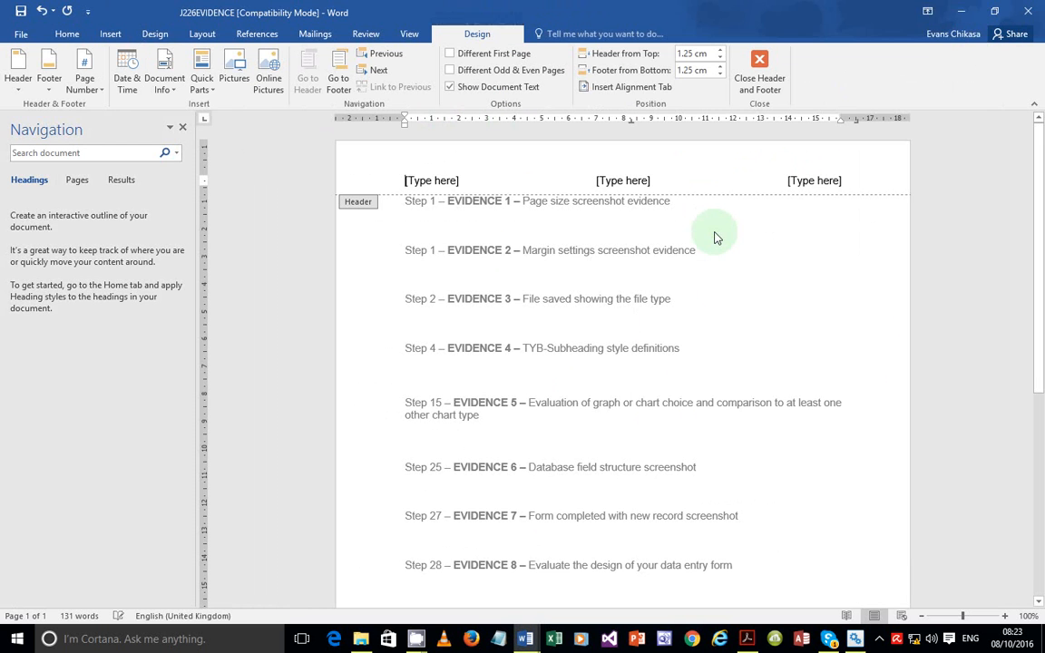
# Fill the three header placeholders with the candidate's name, centre number and candidate number
pyautogui.click(431, 181)
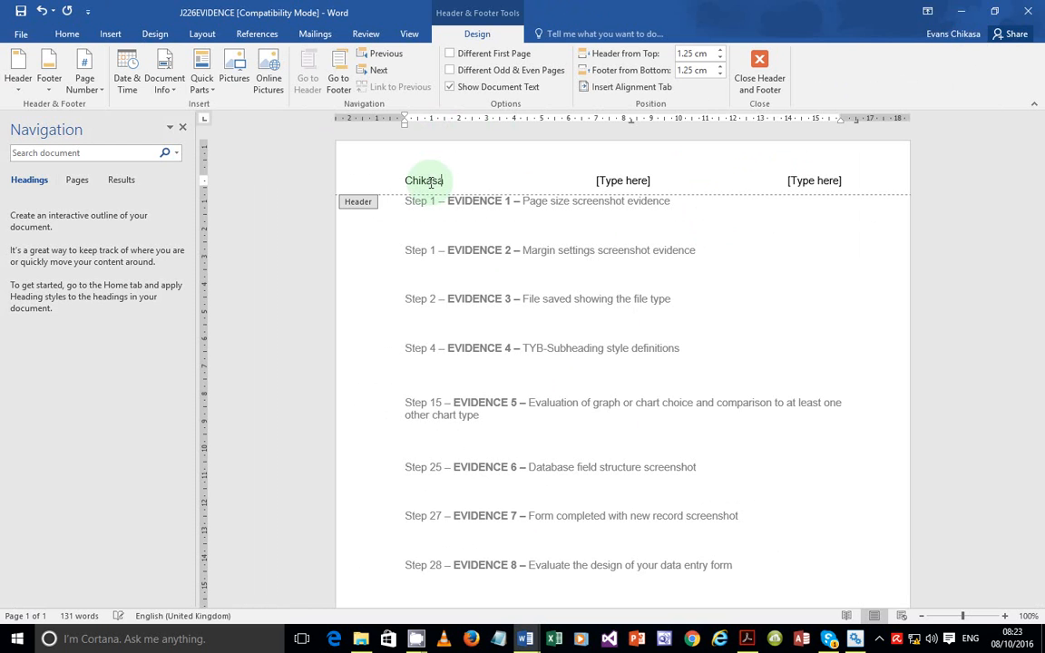
pyautogui.press('Return')
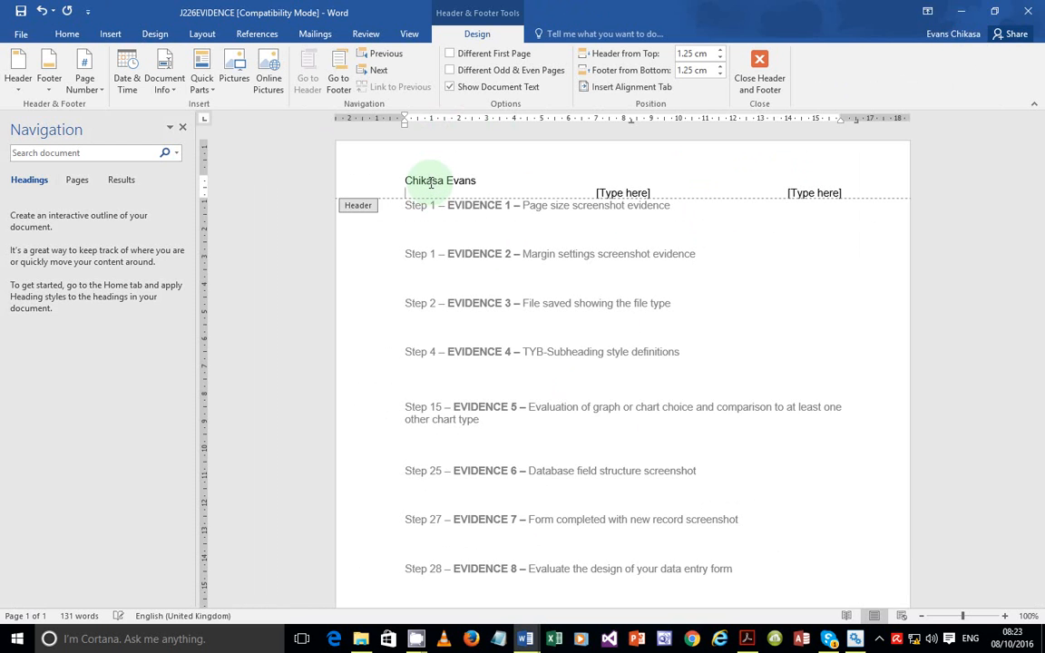
pyautogui.press('BackSpace')
pyautogui.click(597, 181)
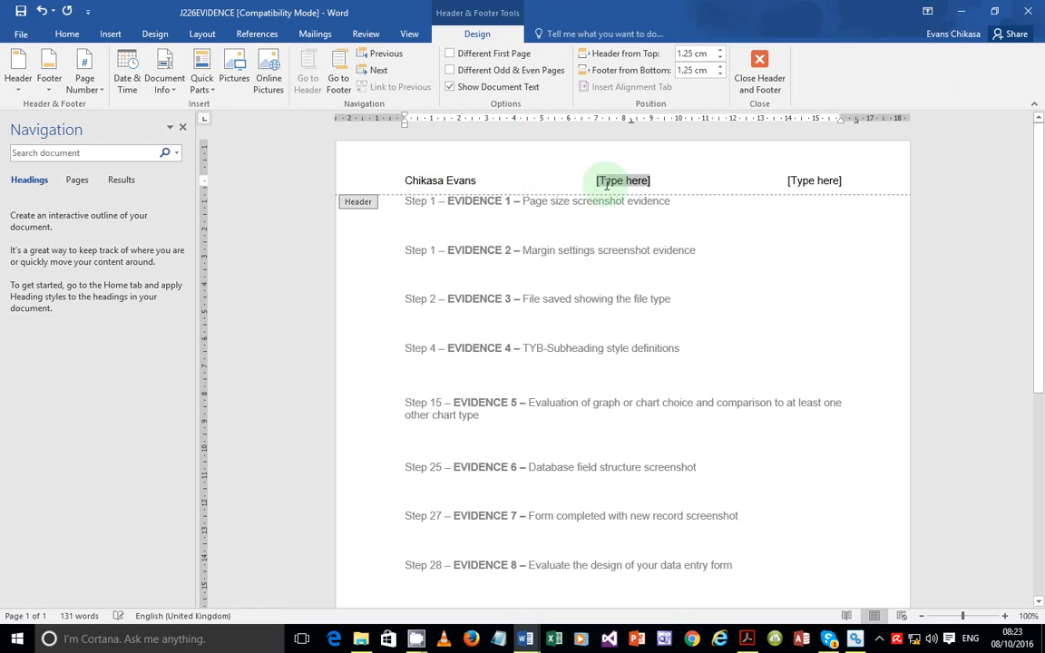
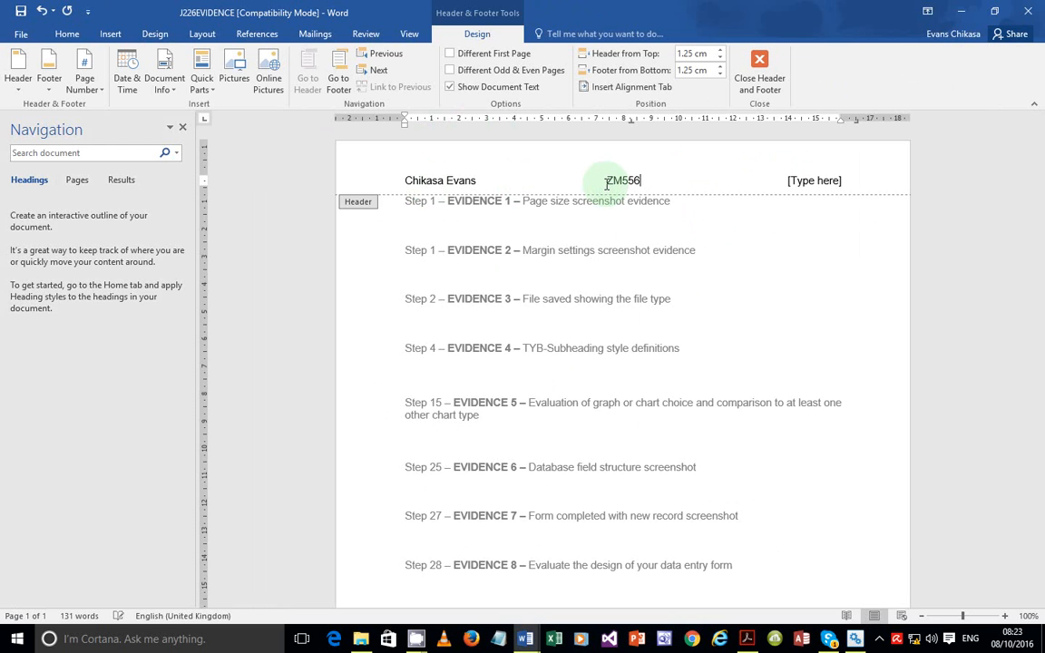
pyautogui.click(800, 181)
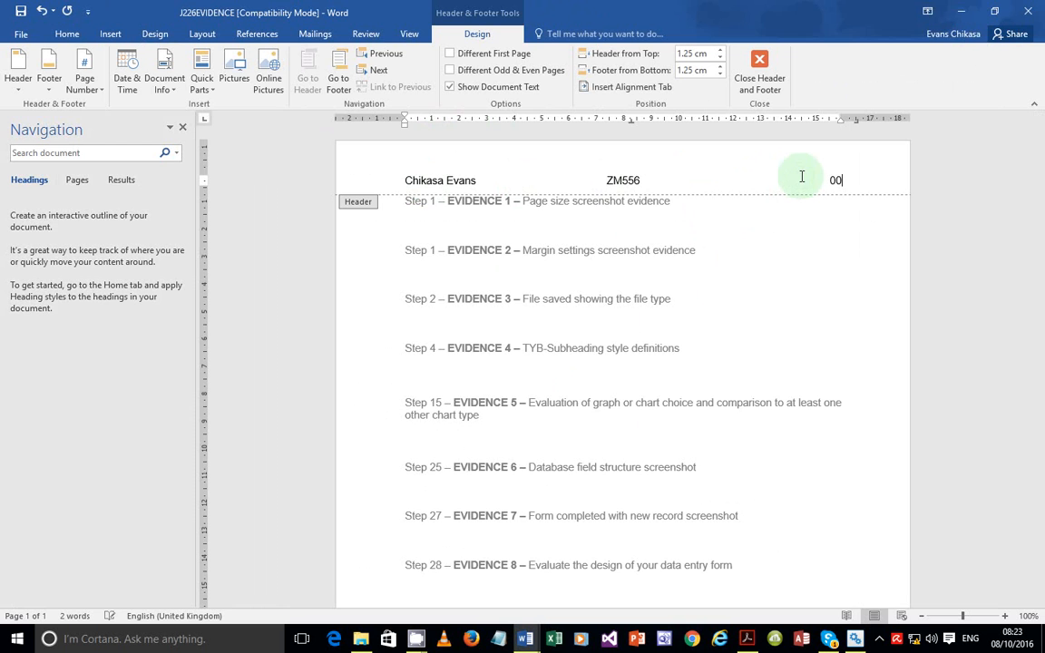
pyautogui.doubleClick(887, 292)
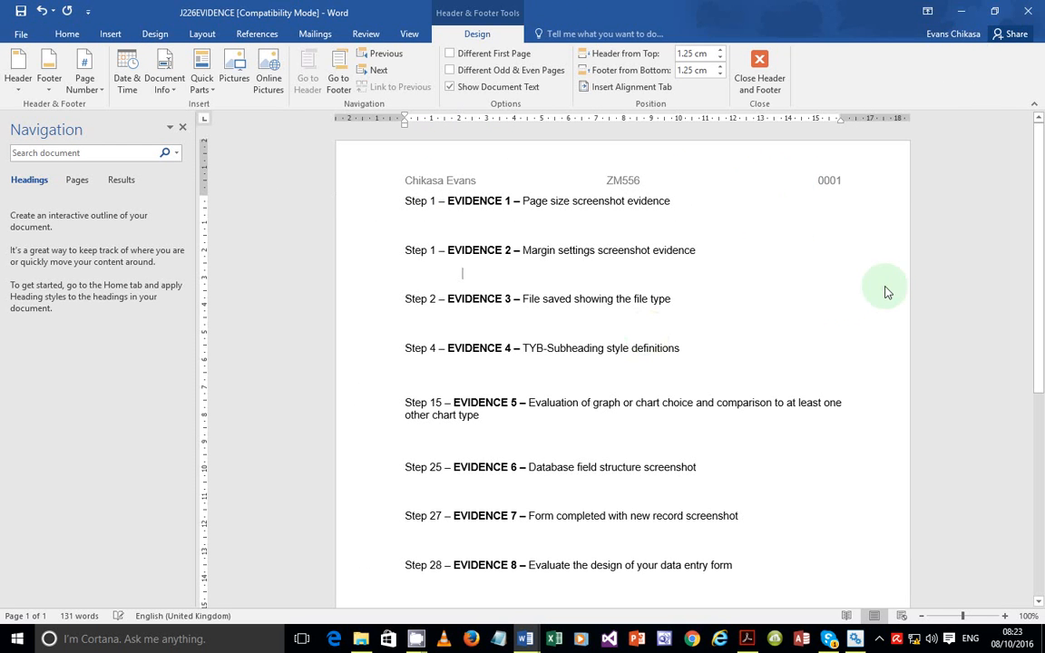
pyautogui.click(747, 638)
# Close the separate Answers document, saving its changes, while keeping J226EVIDENCE open
pyautogui.moveTo(140, 305); pyautogui.dragTo(424, 322)
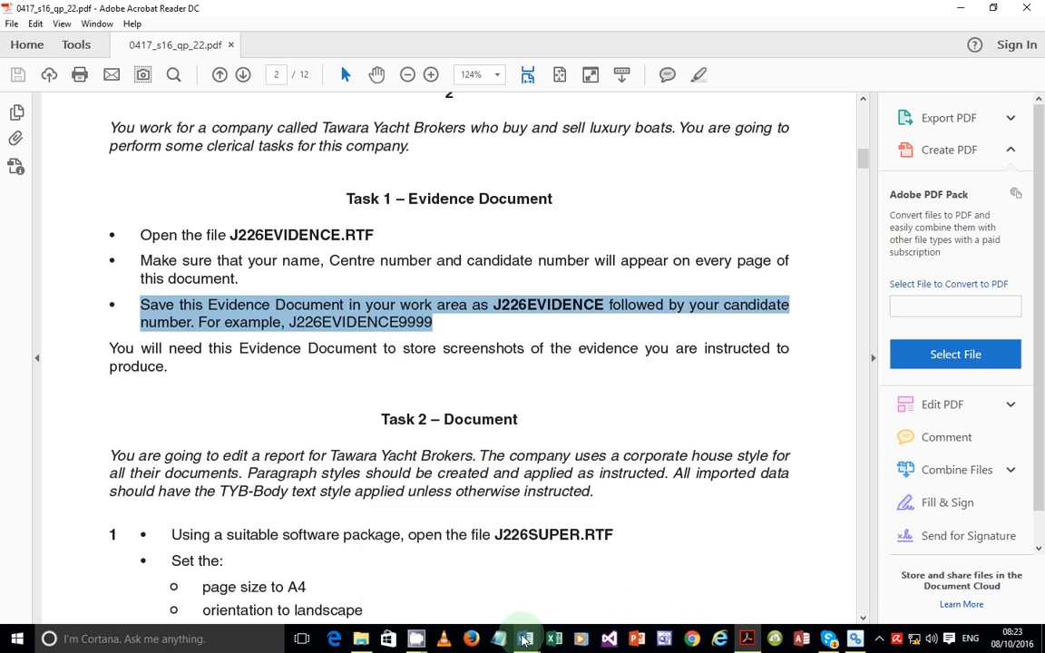
pyautogui.moveTo(524, 640)
pyautogui.click(473, 585)
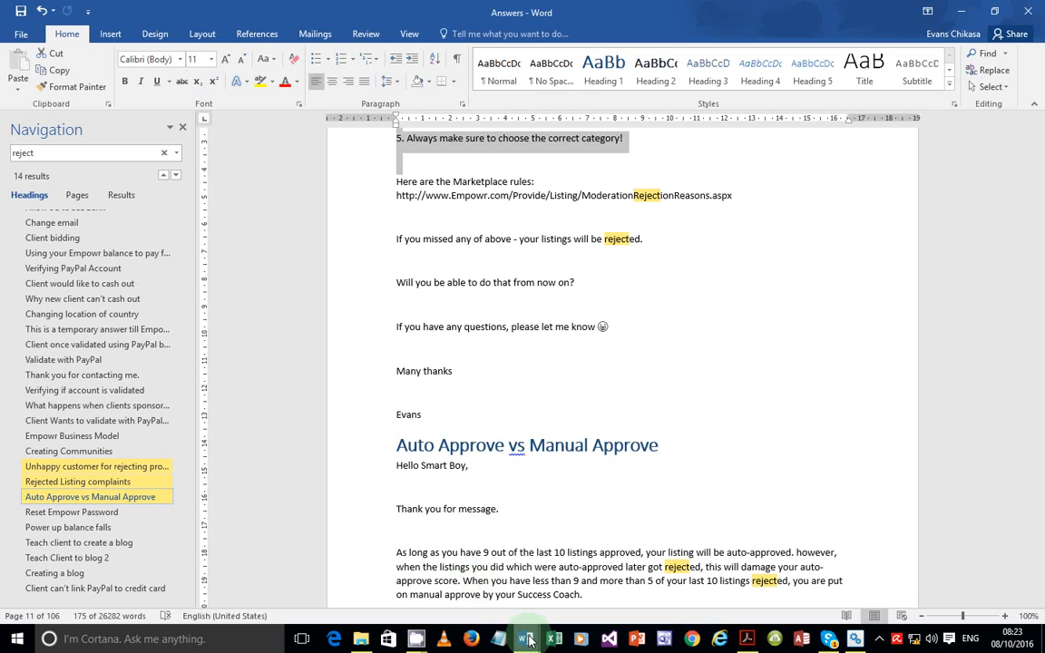
pyautogui.click(539, 548)
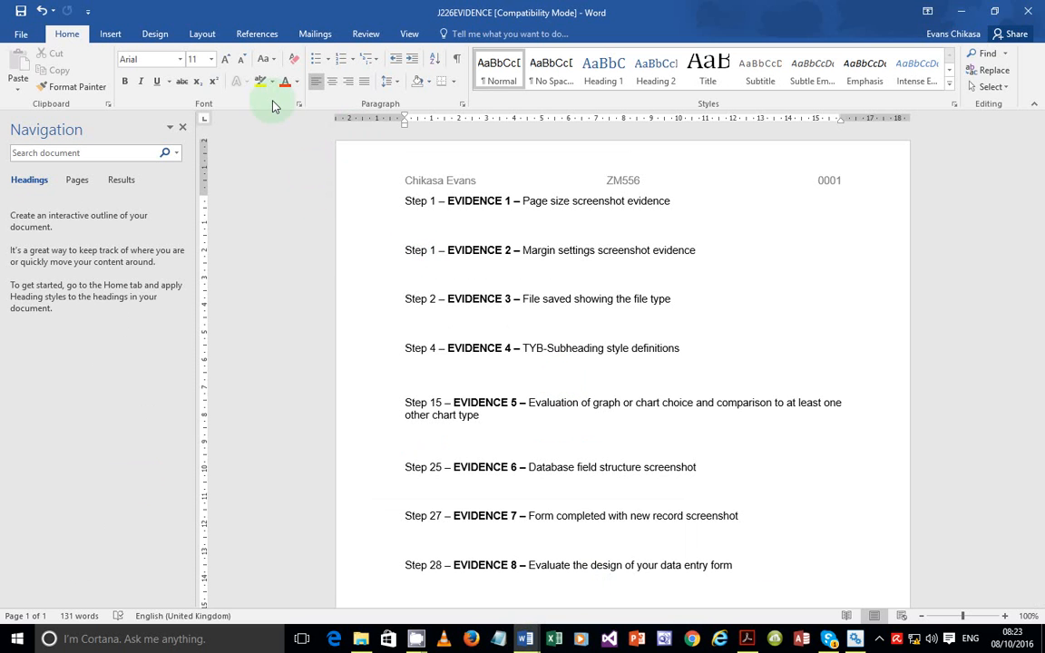
pyautogui.moveTo(524, 639)
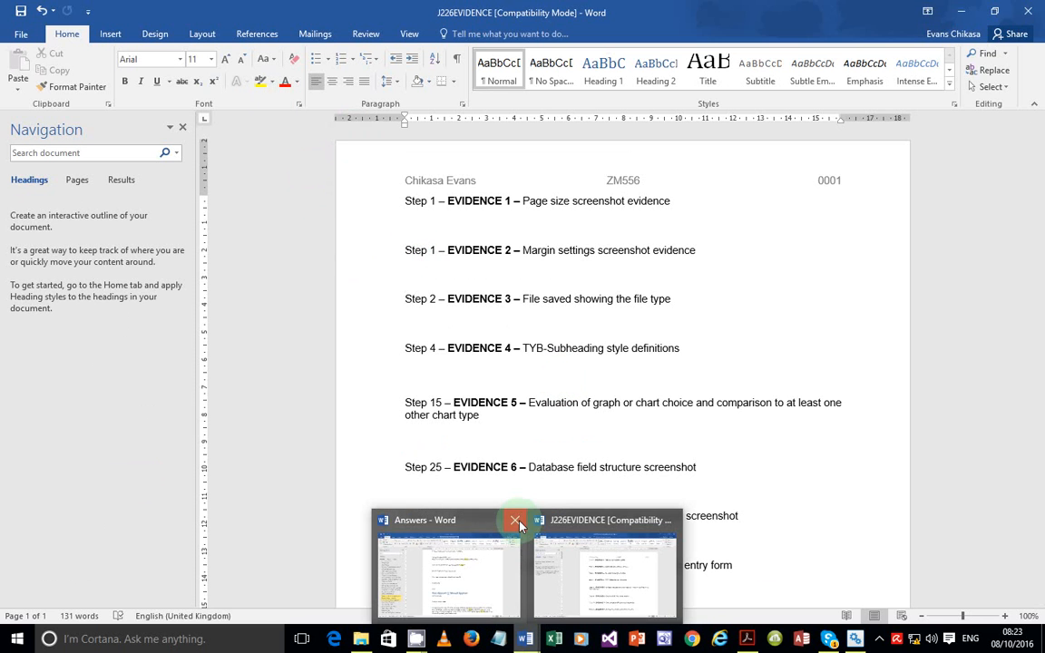
pyautogui.click(515, 520)
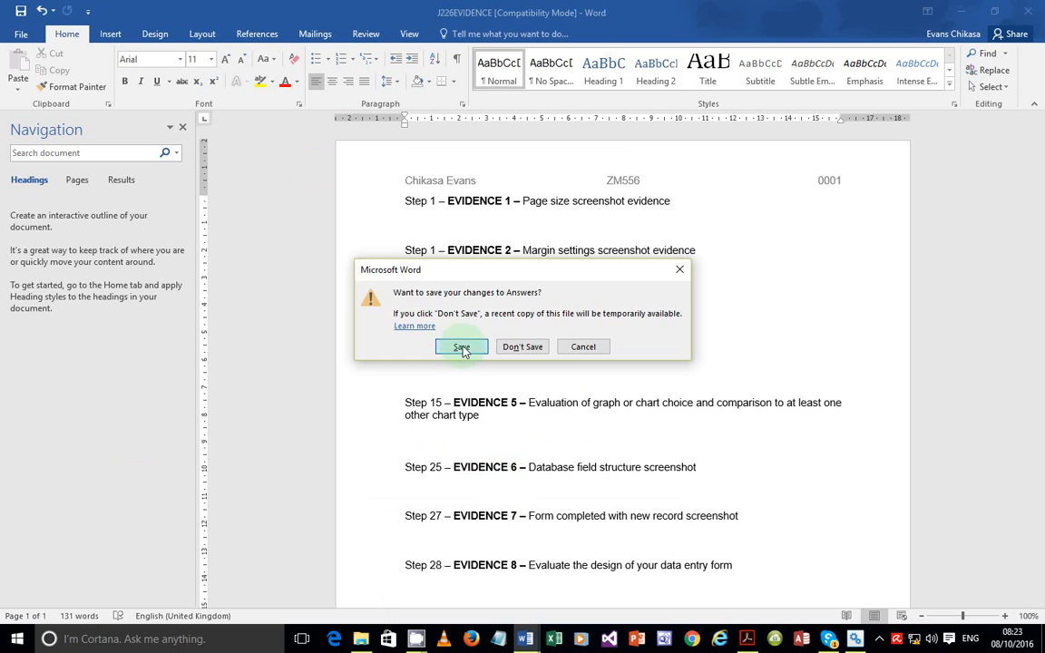
pyautogui.click(461, 348)
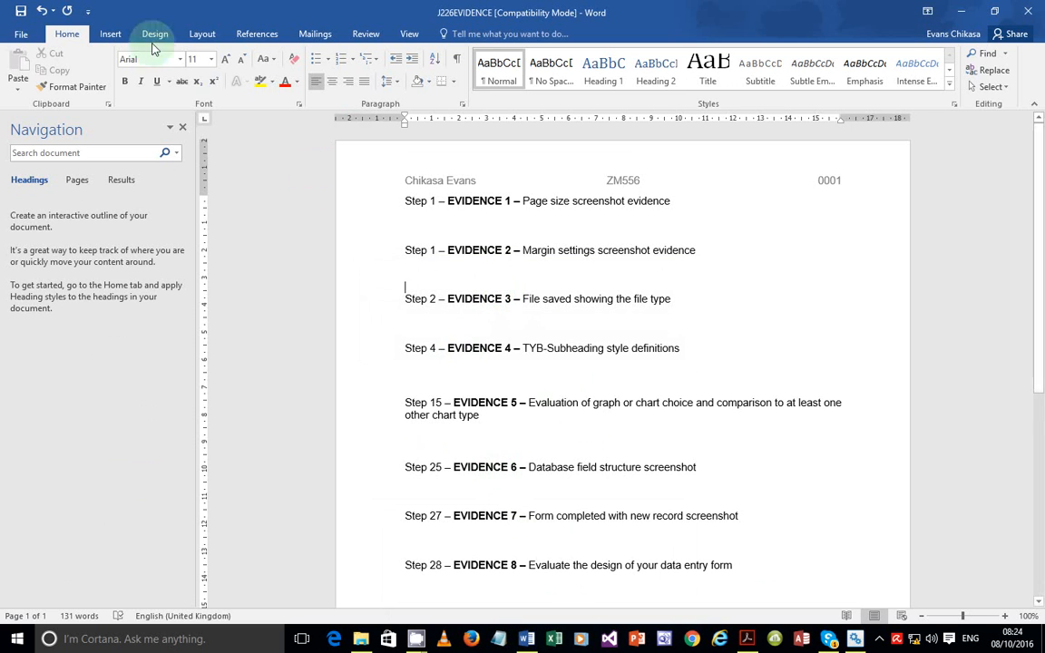
# Save the evidence document in SF as J226EVIDENCE0001, keeping Rich Text Format
pyautogui.click(26, 35)
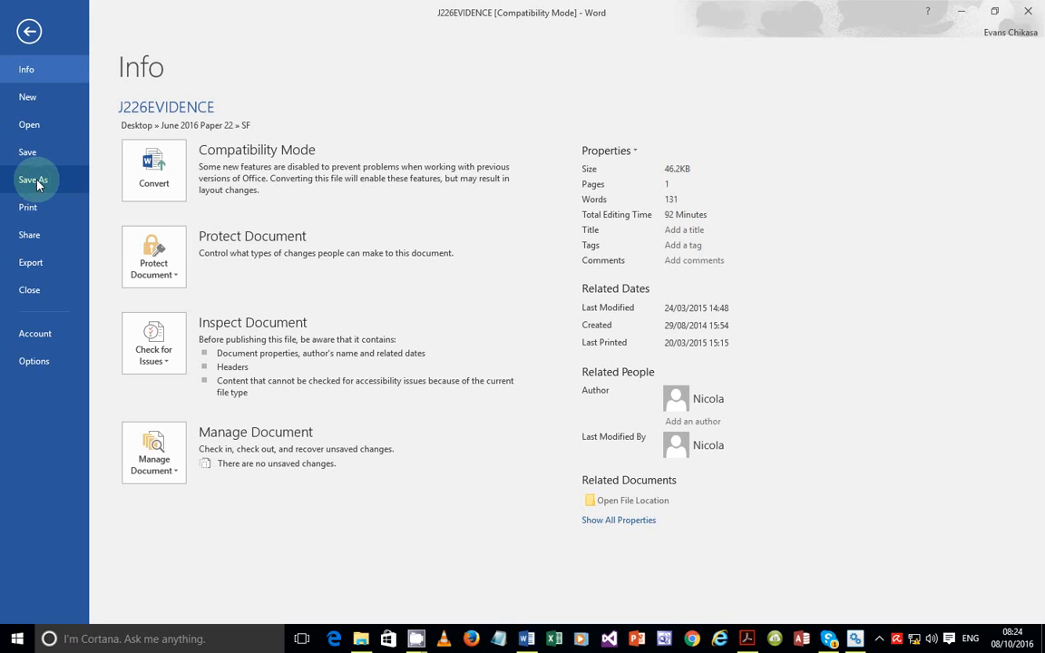
pyautogui.click(34, 180)
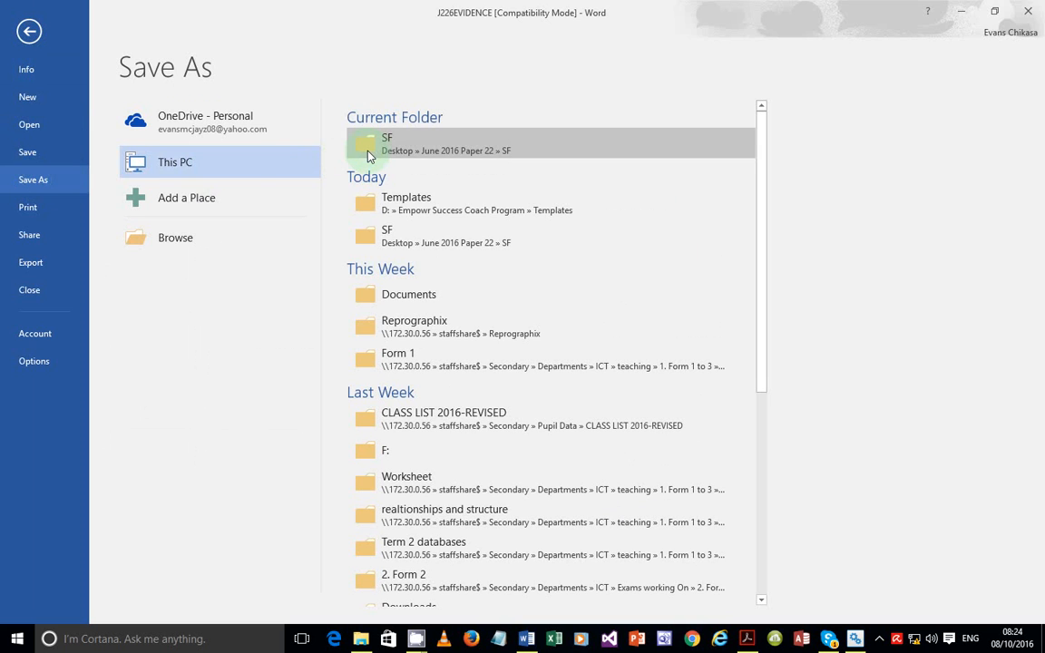
pyautogui.click(368, 156)
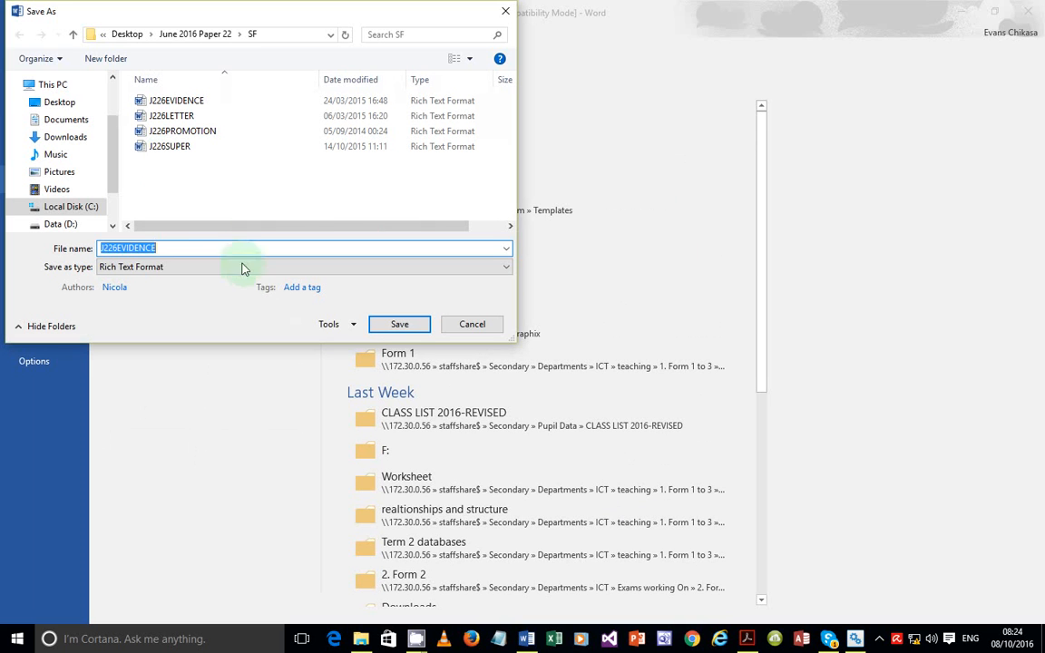
pyautogui.click(177, 248)
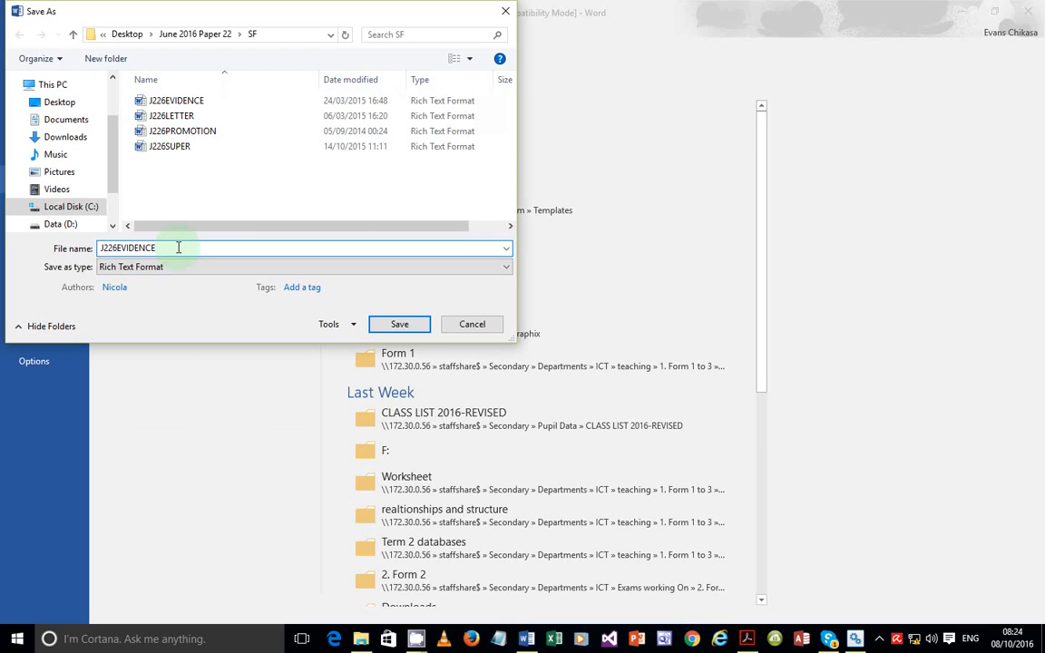
pyautogui.write('0')
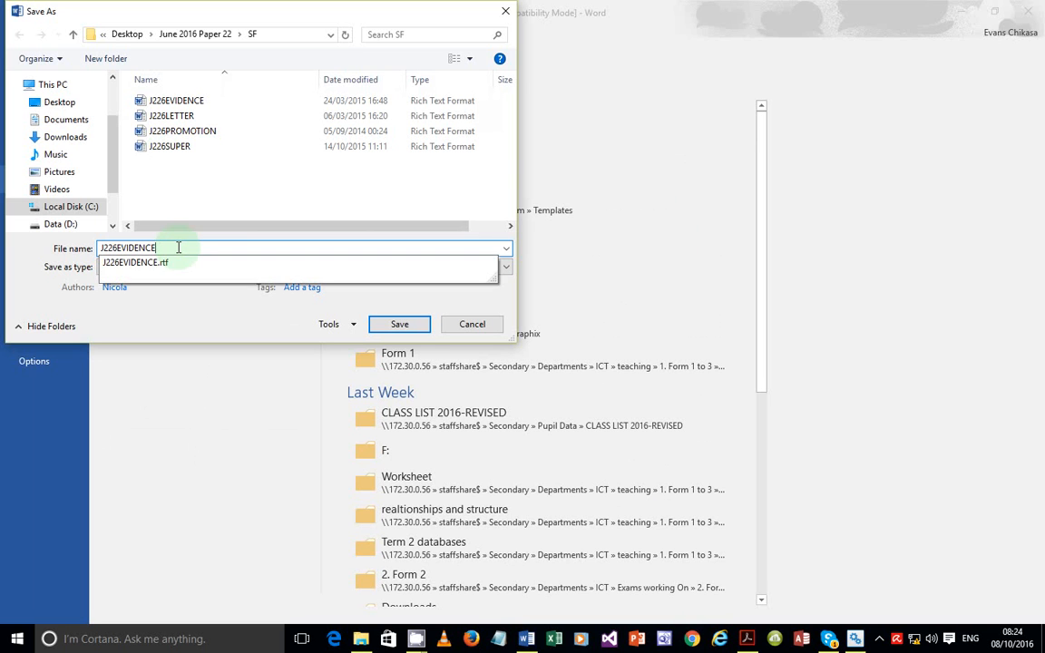
pyautogui.write('001')
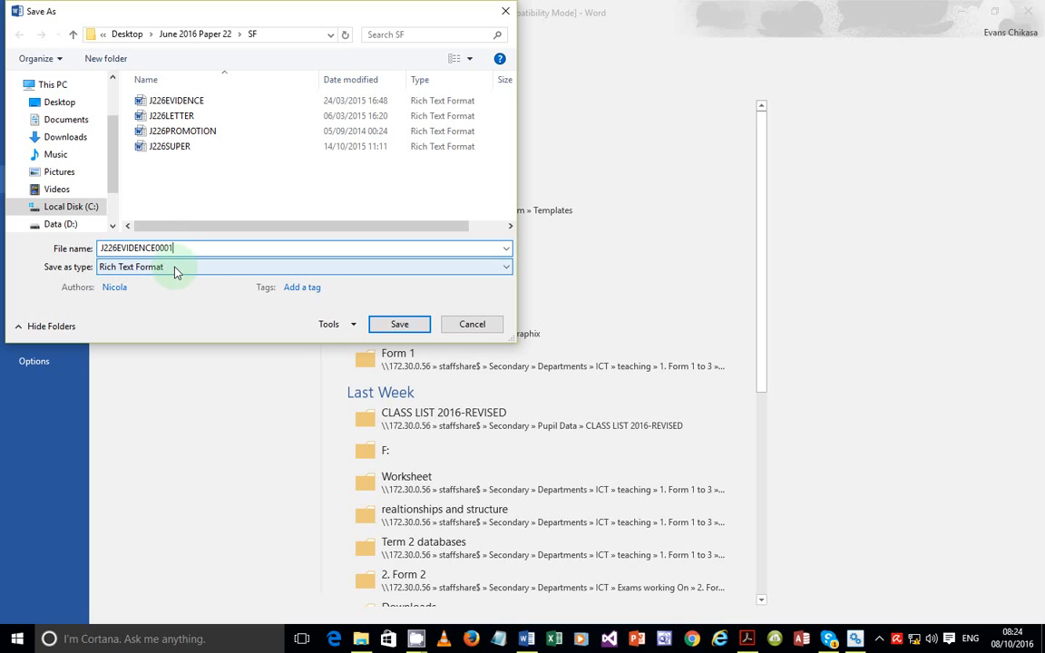
pyautogui.click(177, 270)
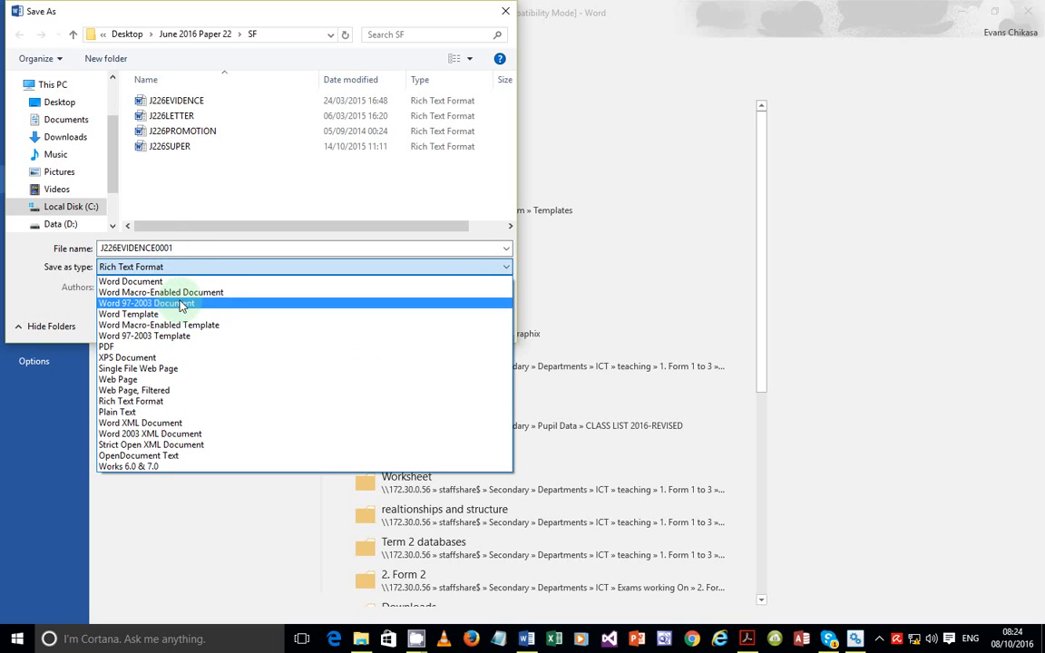
pyautogui.click(46, 292)
pyautogui.click(166, 269)
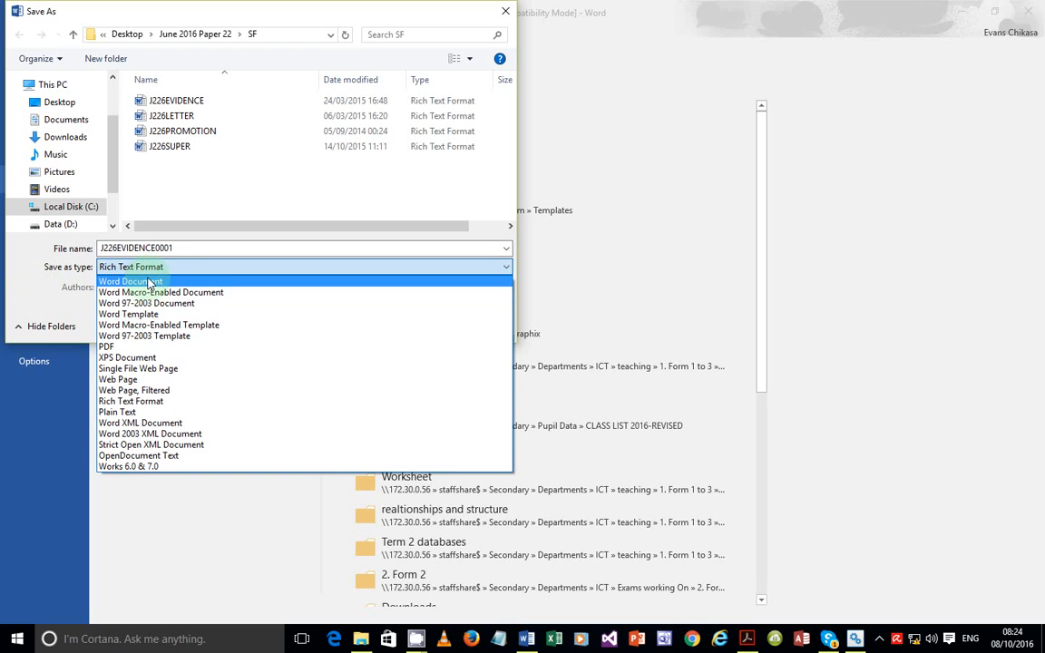
pyautogui.click(41, 296)
pyautogui.click(131, 283)
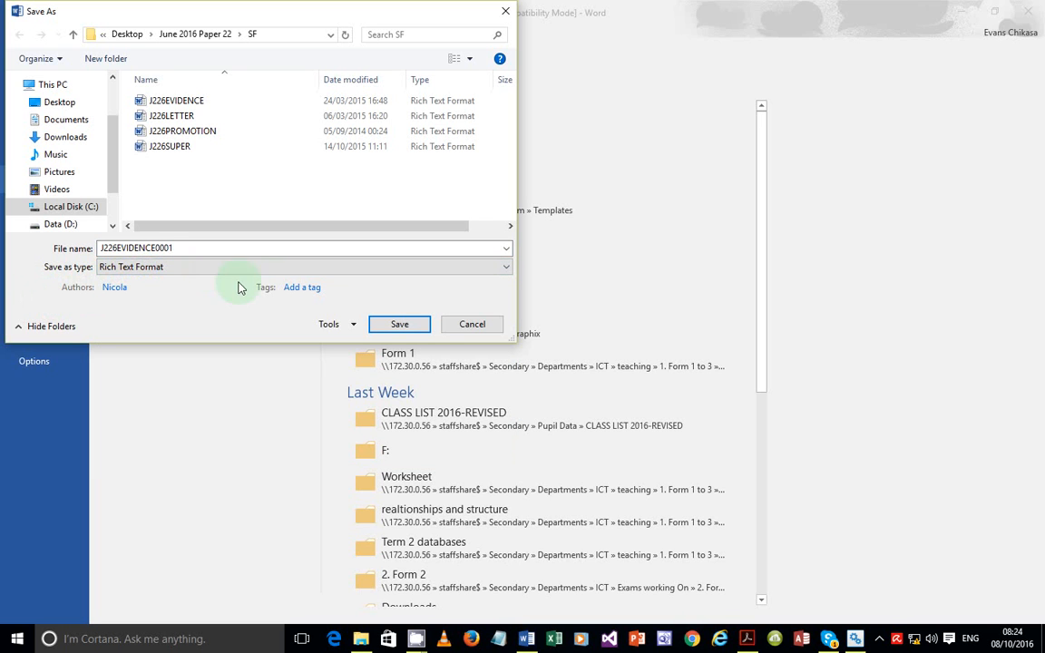
pyautogui.click(392, 325)
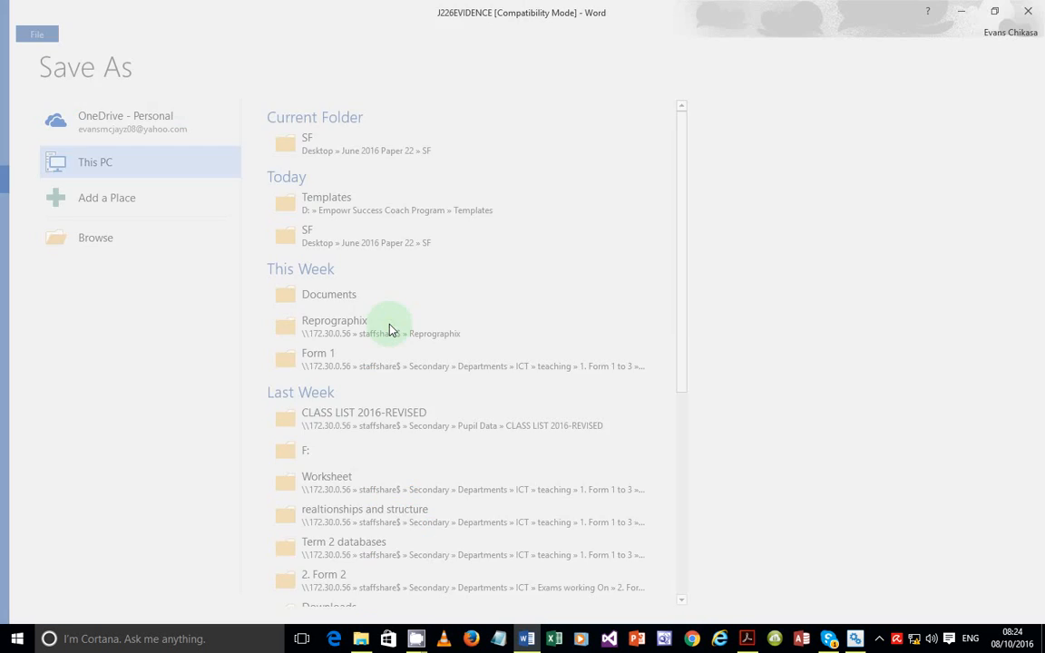
pyautogui.hotkey('alt', 'Tab')
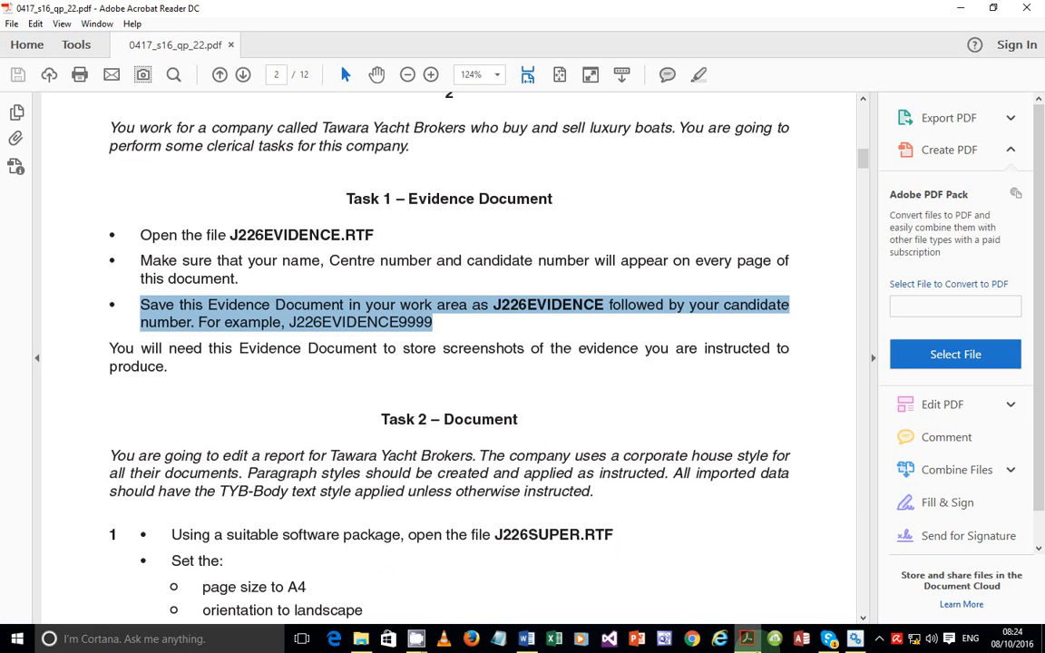
# Highlight the Task 2 sentence requiring all imported data to use the TYB-Body style
pyautogui.scroll(-2, 385, 413)
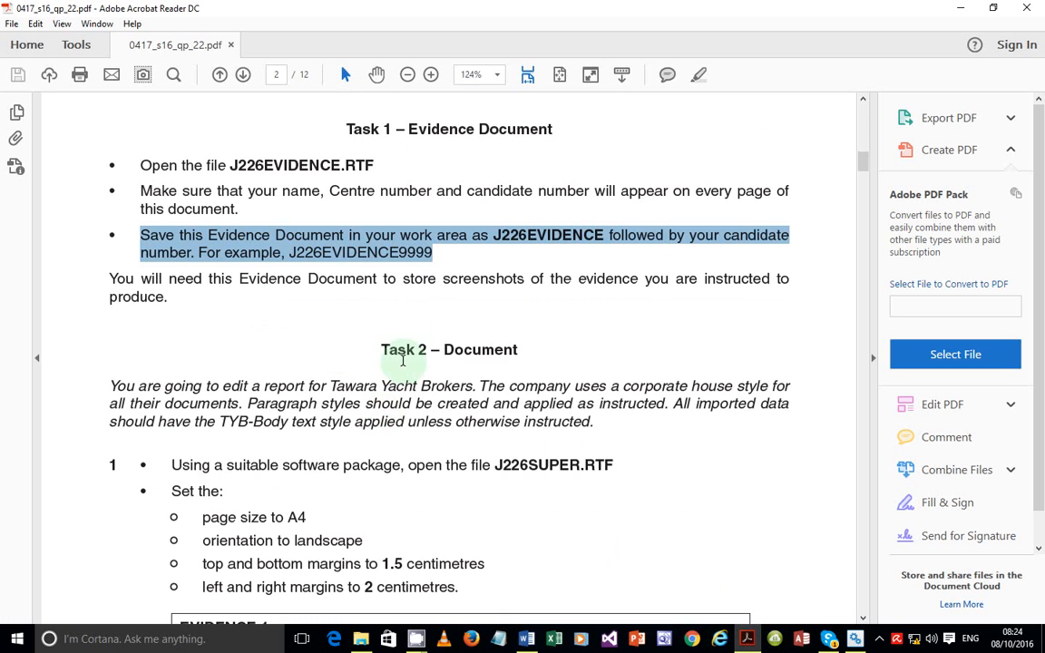
pyautogui.scroll(-2, 389, 355)
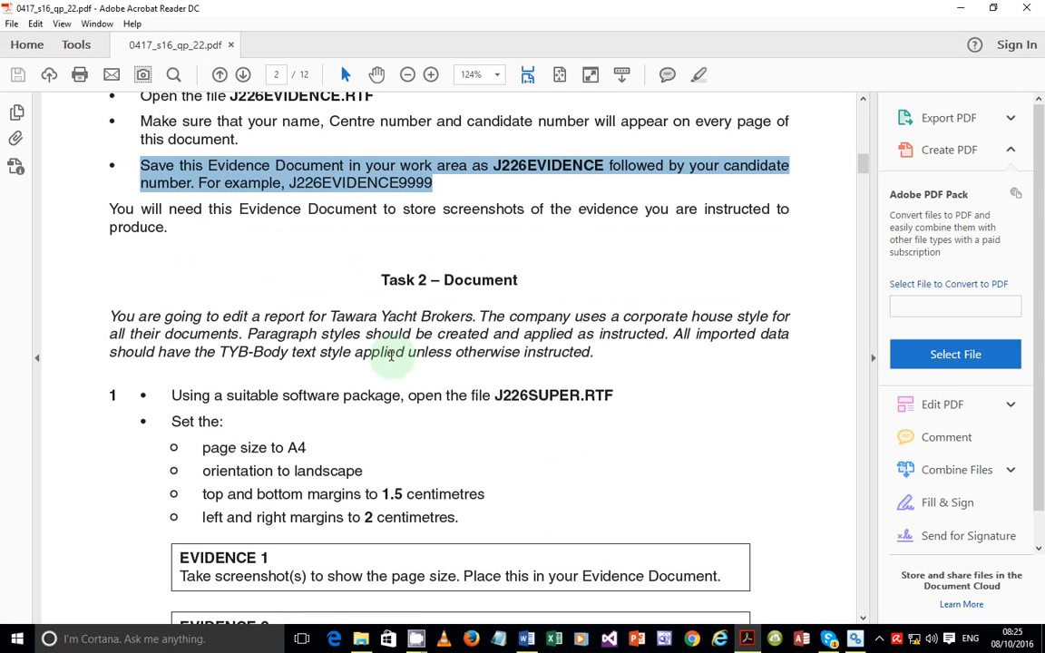
pyautogui.click(678, 346)
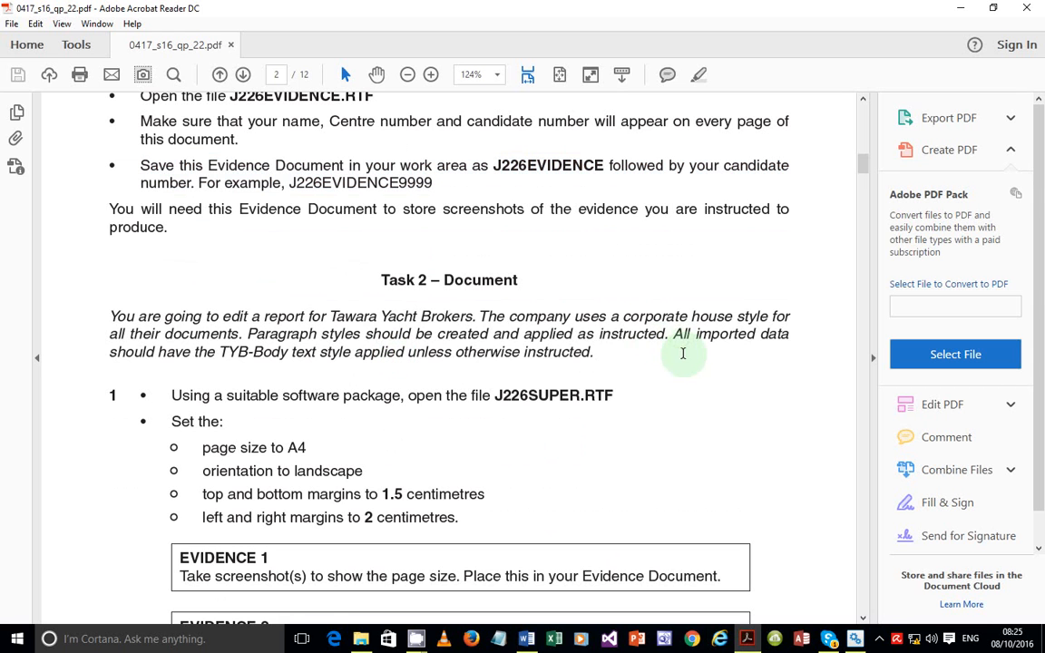
pyautogui.doubleClick(677, 334)
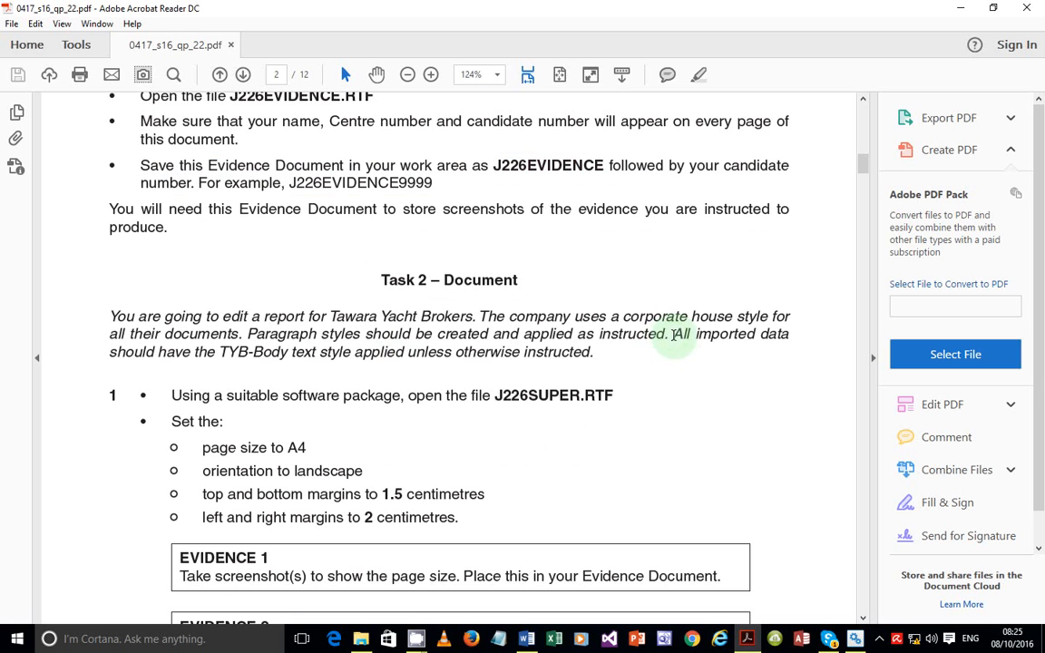
pyautogui.moveTo(684, 358); pyautogui.dragTo(597, 359)
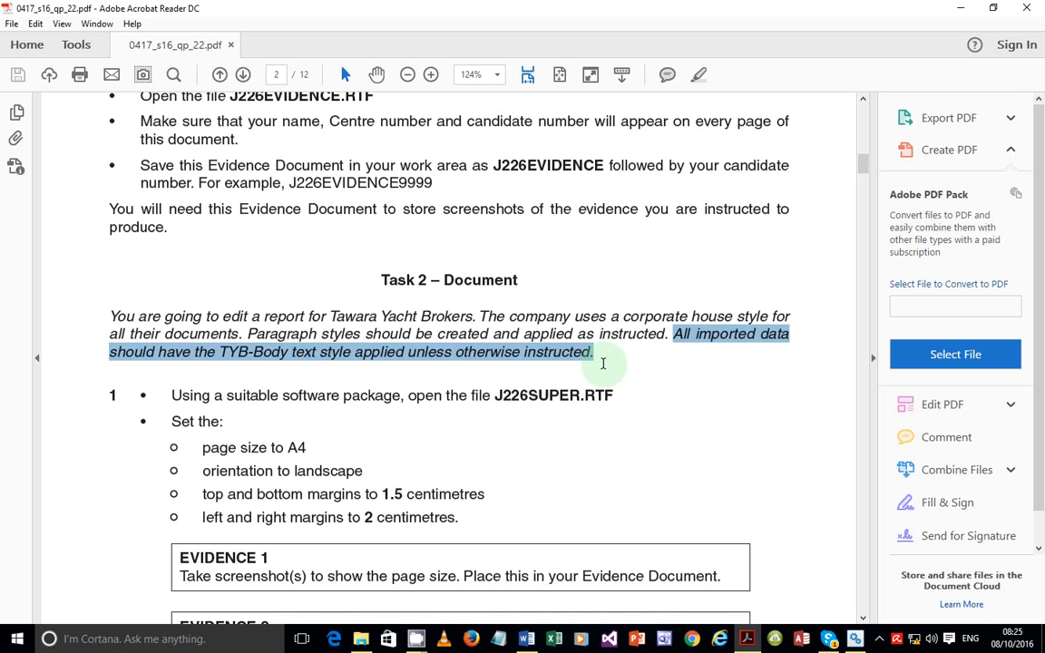
# Scroll to Task 2 step 1's page size and margin instructions, then return to Word
pyautogui.scroll(-2, 602, 363)
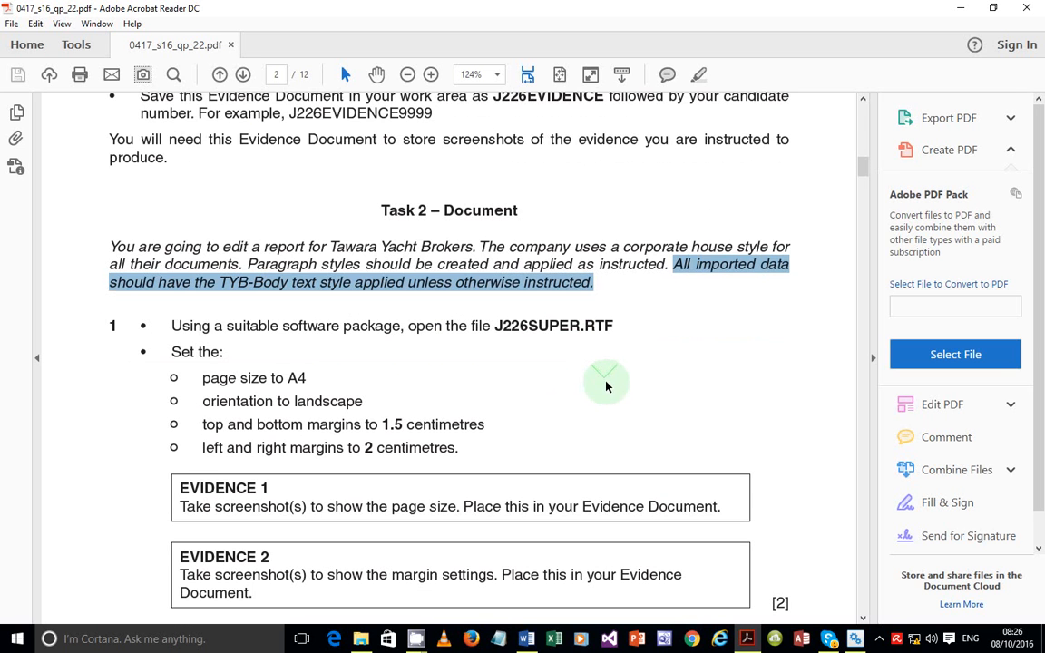
pyautogui.scroll(-2, 602, 378)
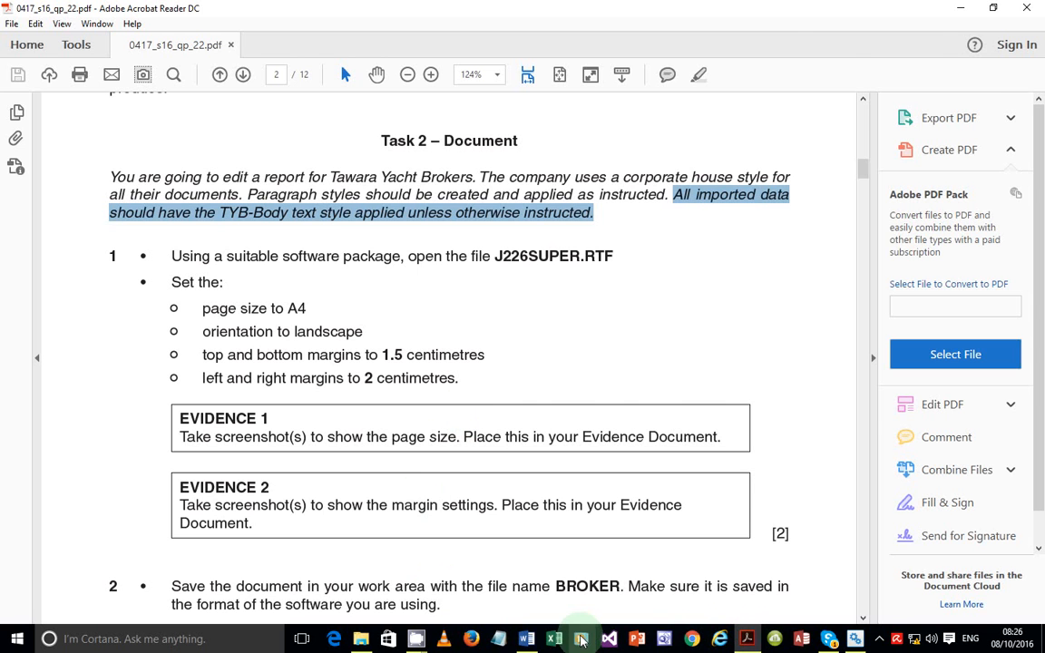
pyautogui.click(526, 638)
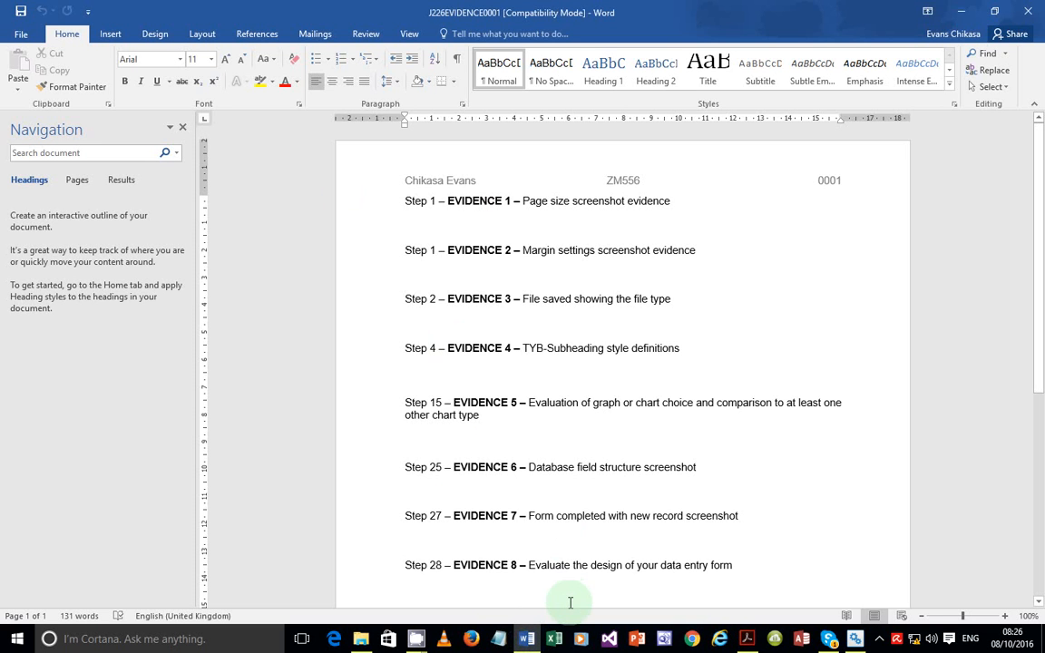
# Open J226SUPER from the SF folder with editing enabled and the Layout options showing
pyautogui.click(360, 640)
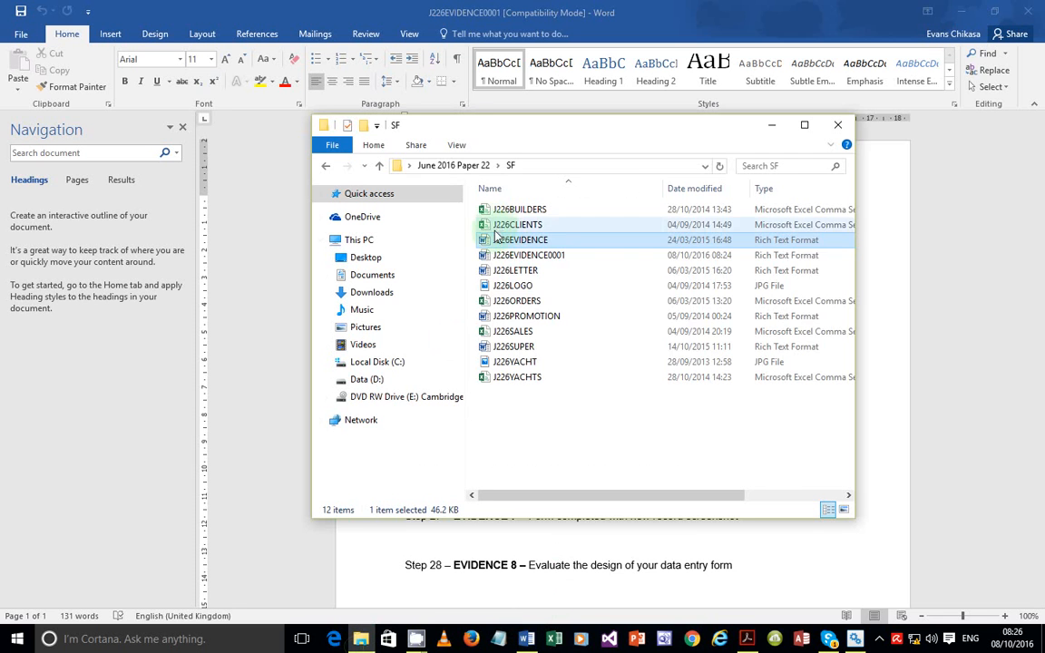
pyautogui.doubleClick(525, 348)
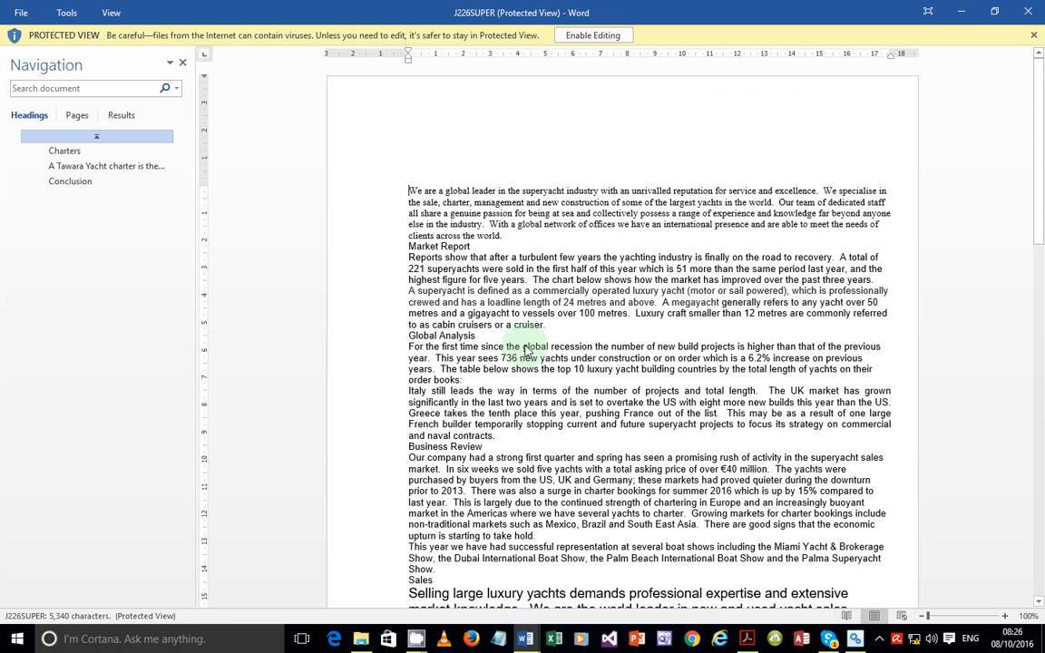
pyautogui.click(608, 36)
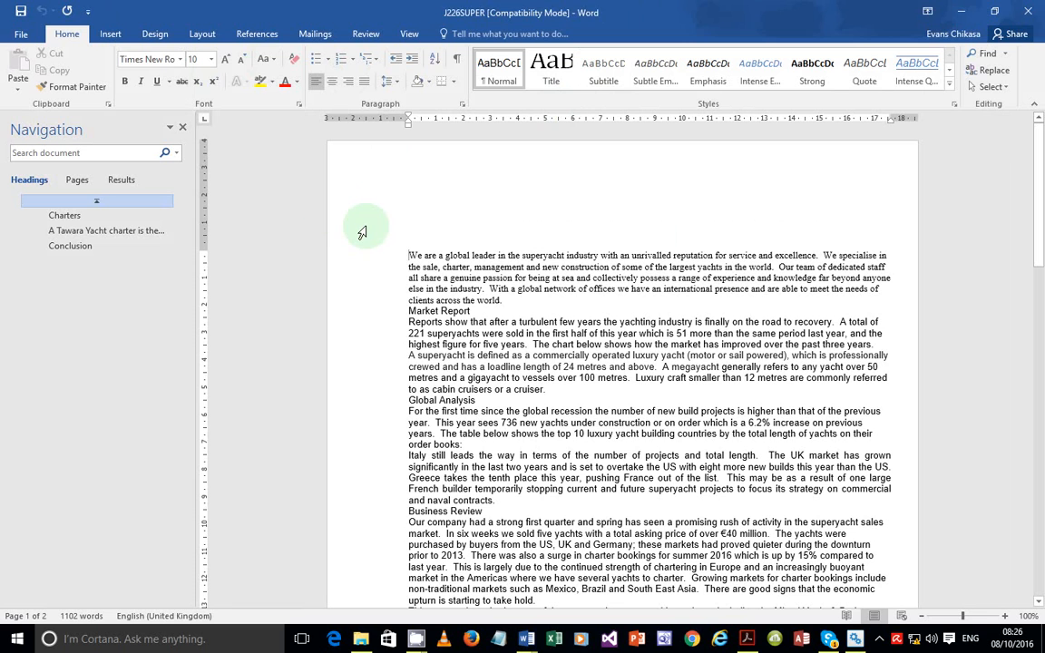
pyautogui.click(203, 34)
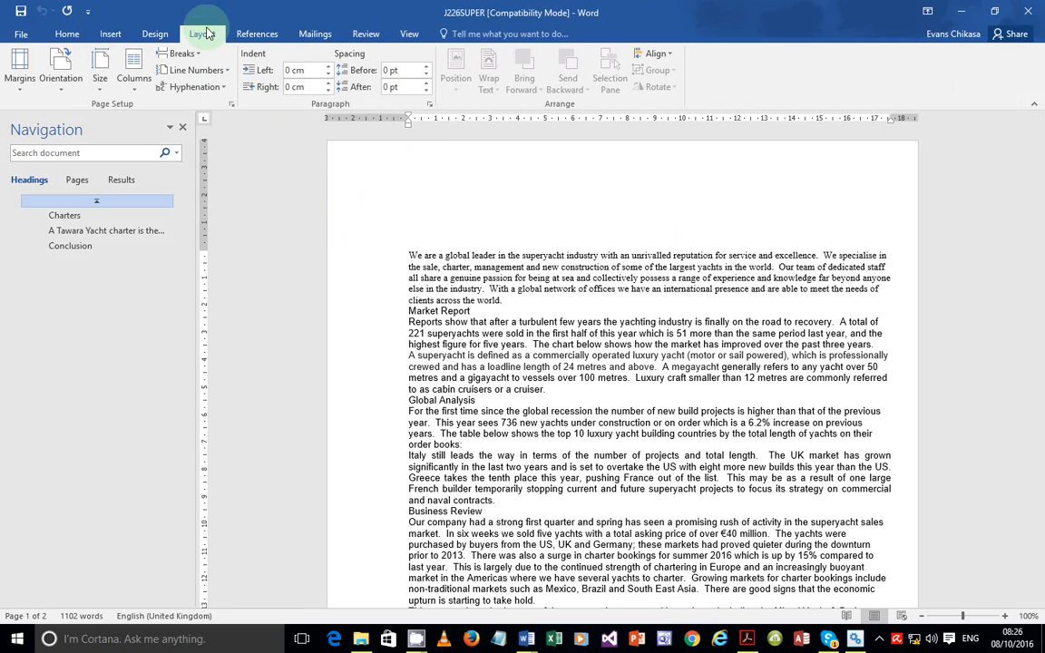
# Set J226SUPER's paper size to A4 and orientation to landscape in Page Setup
pyautogui.click(232, 104)
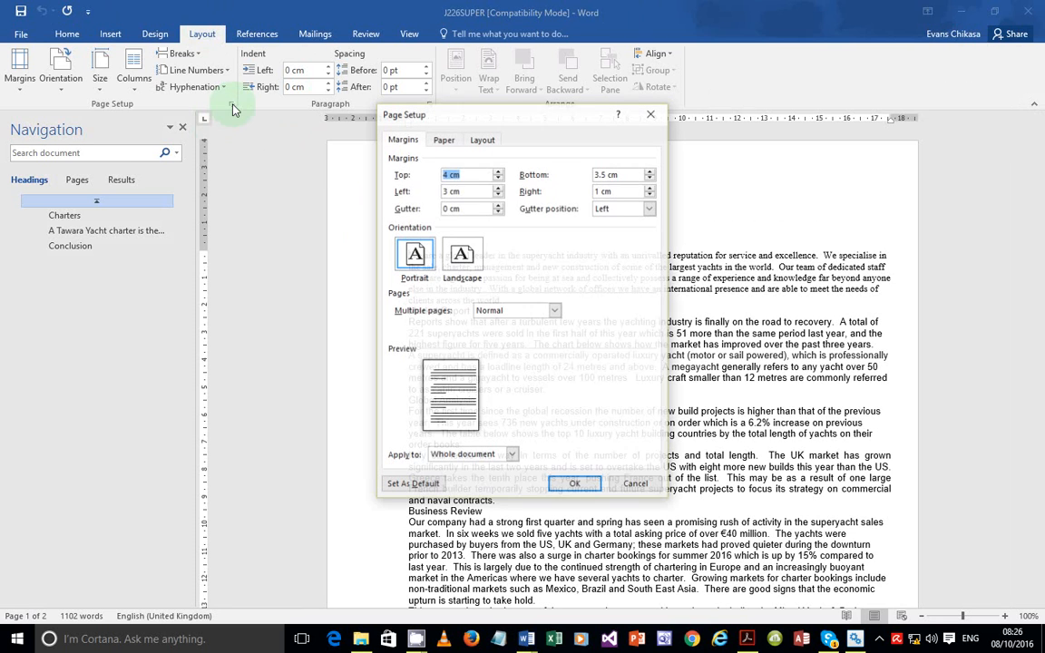
pyautogui.click(442, 140)
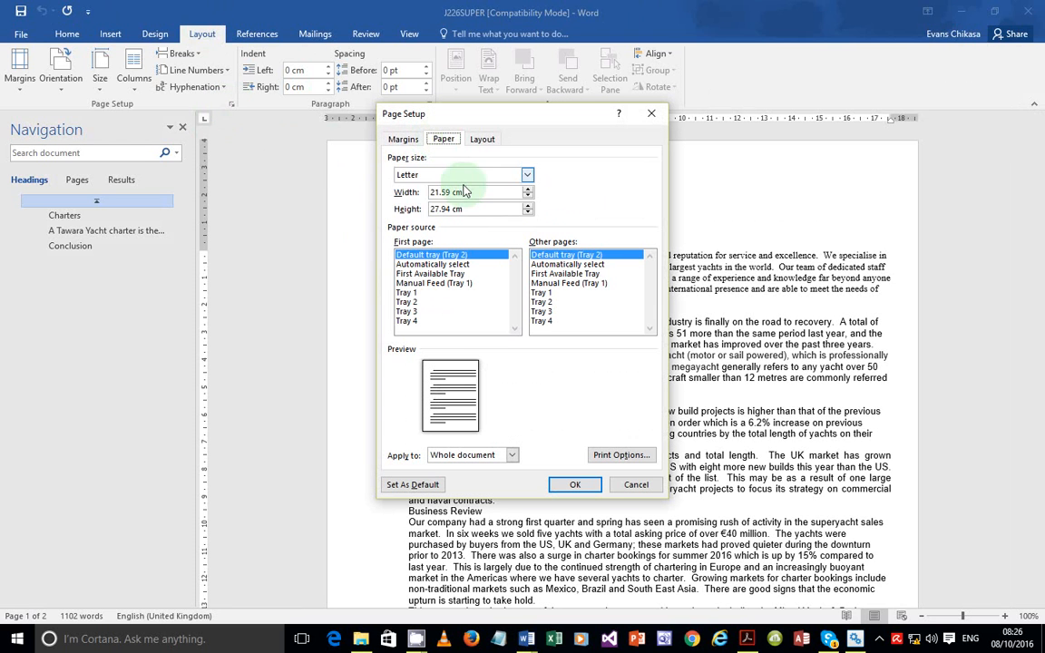
pyautogui.click(458, 175)
pyautogui.click(411, 218)
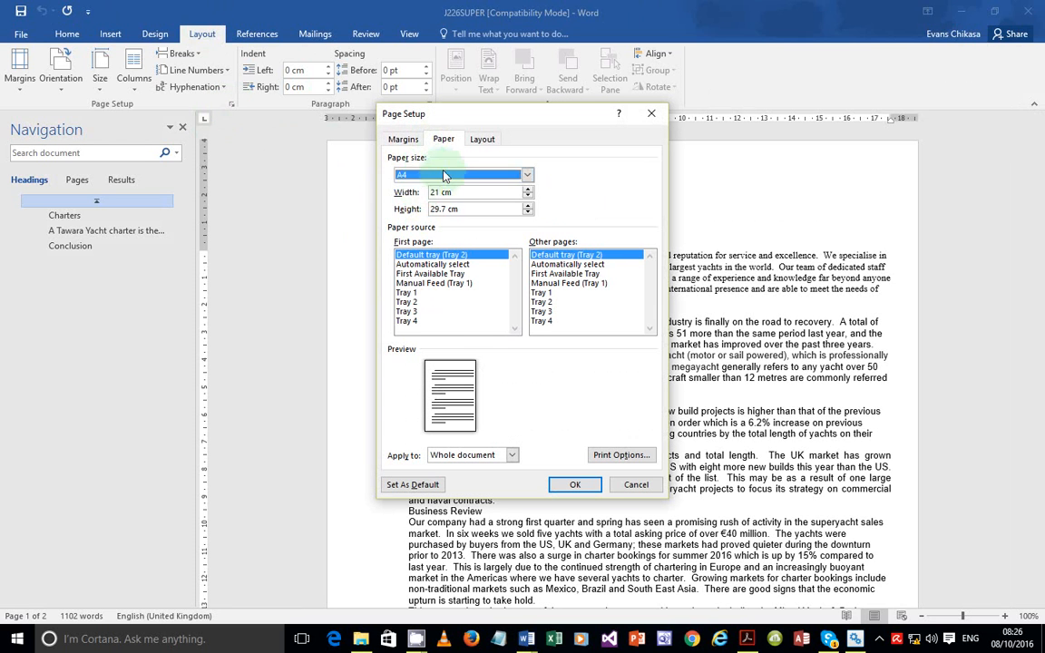
pyautogui.click(401, 138)
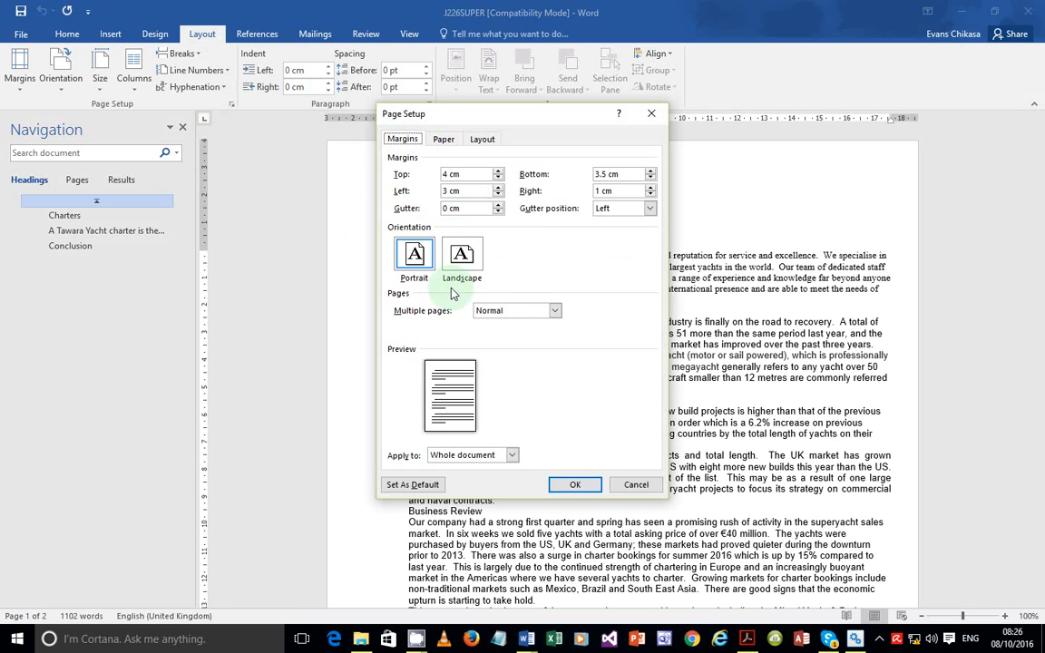
pyautogui.click(462, 257)
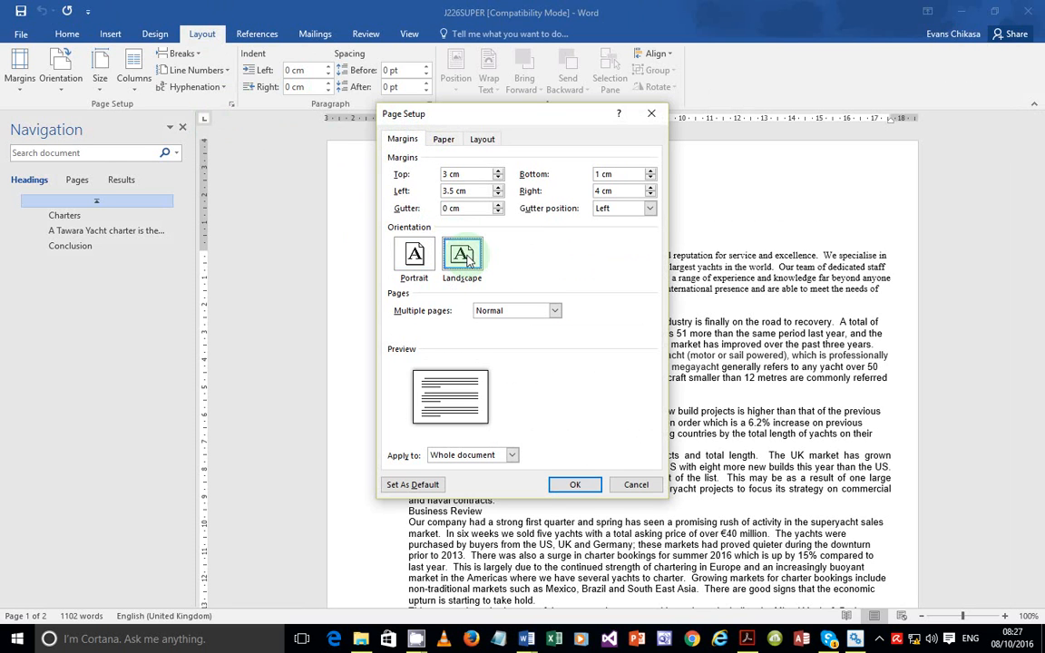
# Set the margins to 1.5 cm top and bottom and 2 cm left and right
pyautogui.click(481, 172)
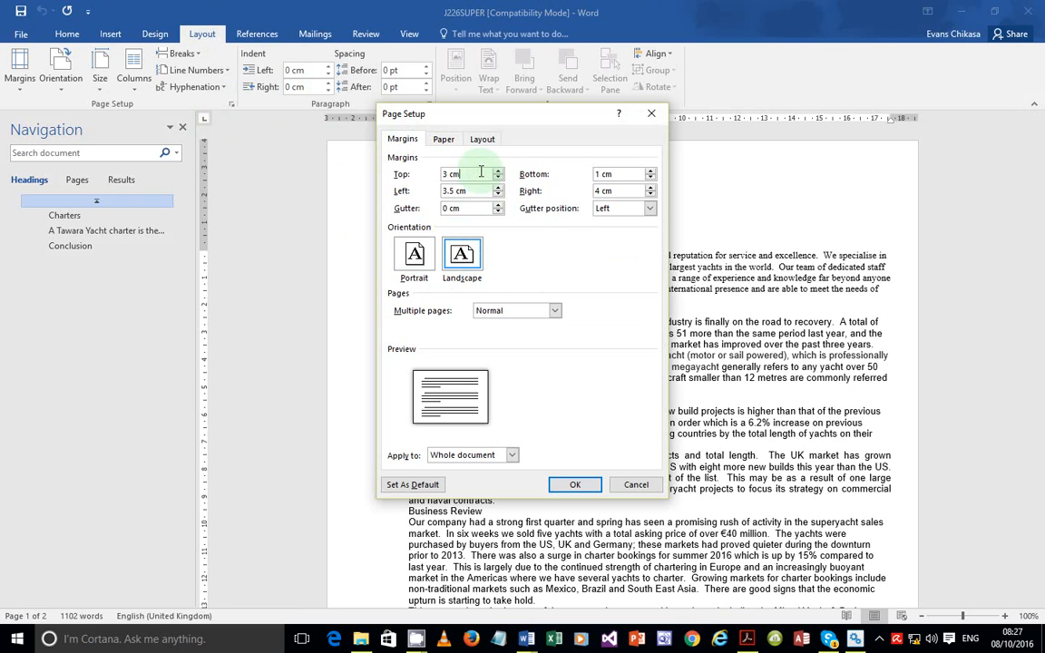
pyautogui.doubleClick(482, 173)
pyautogui.write('1.5')
pyautogui.press('Tab')
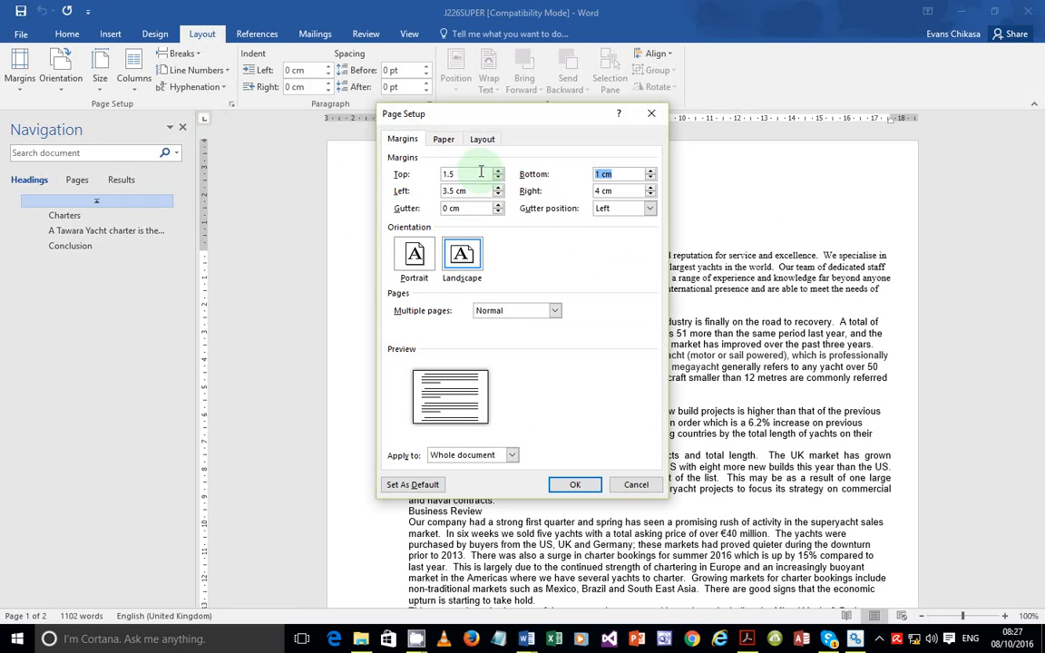
pyautogui.write('1.5')
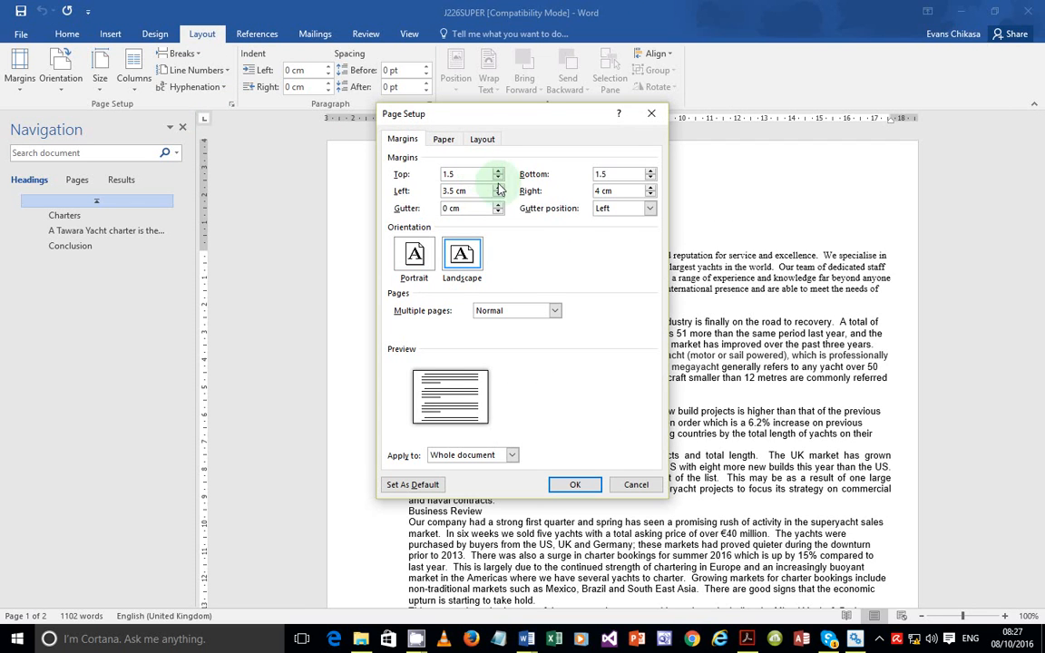
pyautogui.doubleClick(477, 191)
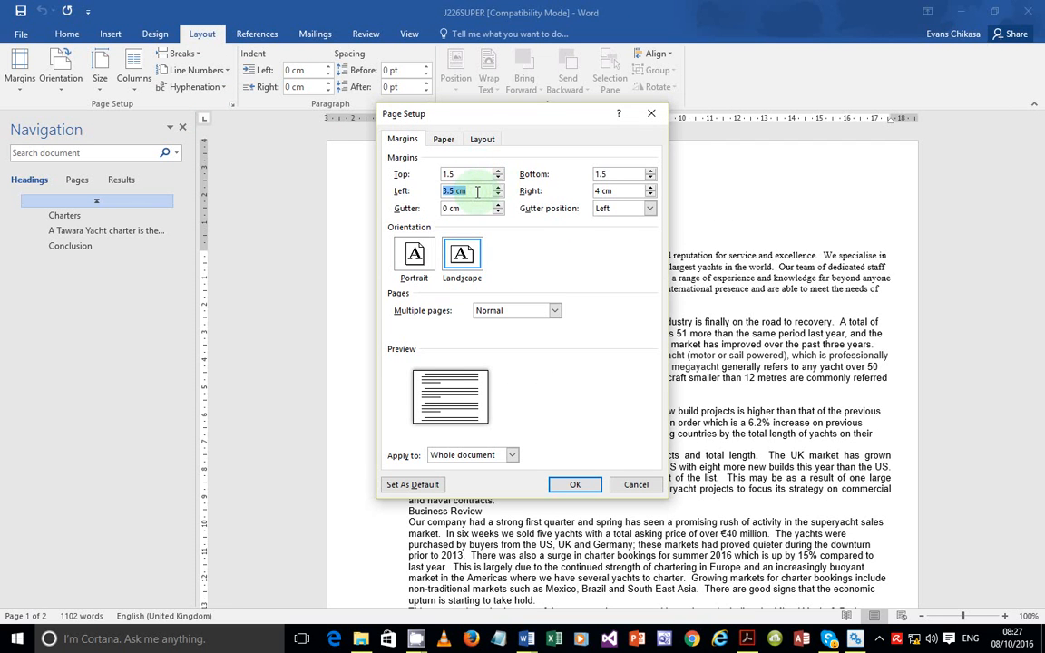
pyautogui.write('2')
pyautogui.press('Tab')
pyautogui.write('2')
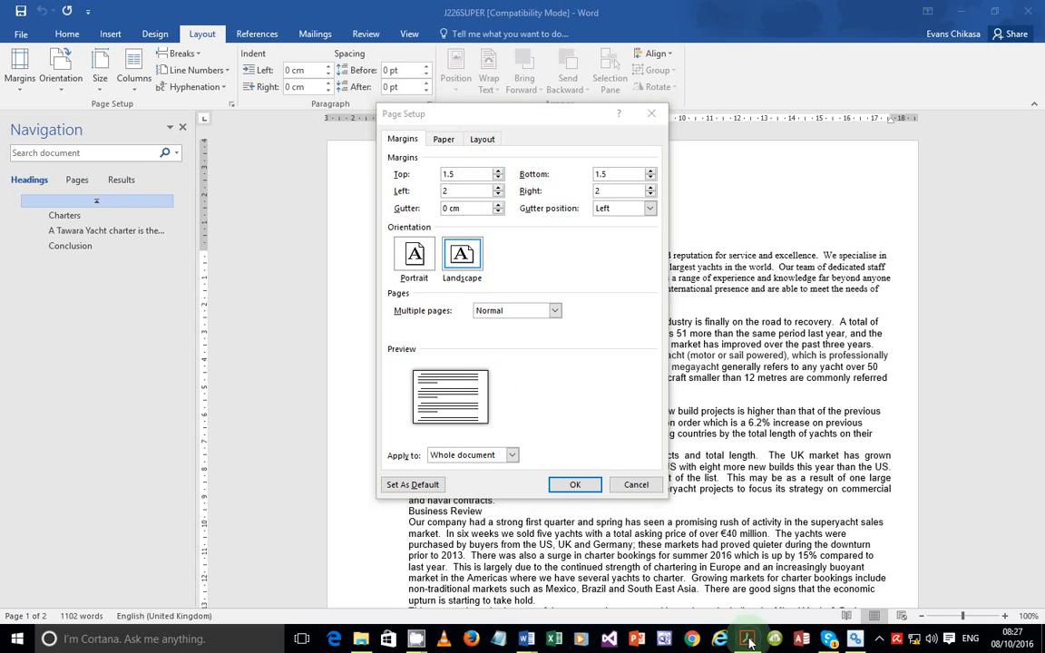
# Check the EVIDENCE 1–3 requirements, then confirm A4 paper at 29.7 × 21 cm in Page Setup
pyautogui.hotkey('alt', 'Tab')
pyautogui.scroll(-2, 408, 345)
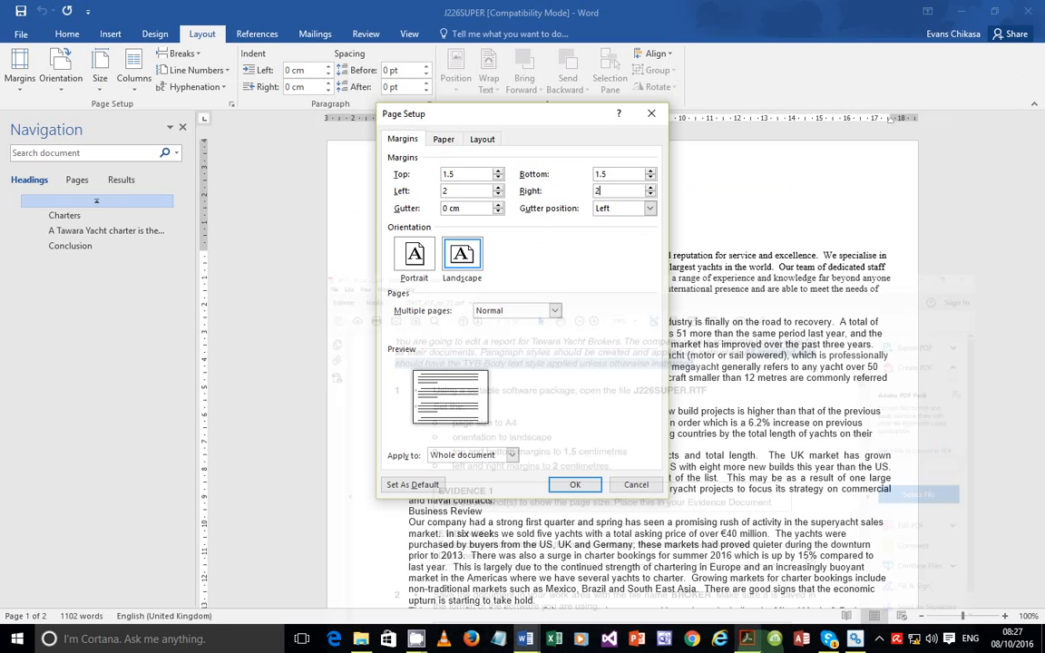
pyautogui.click(443, 139)
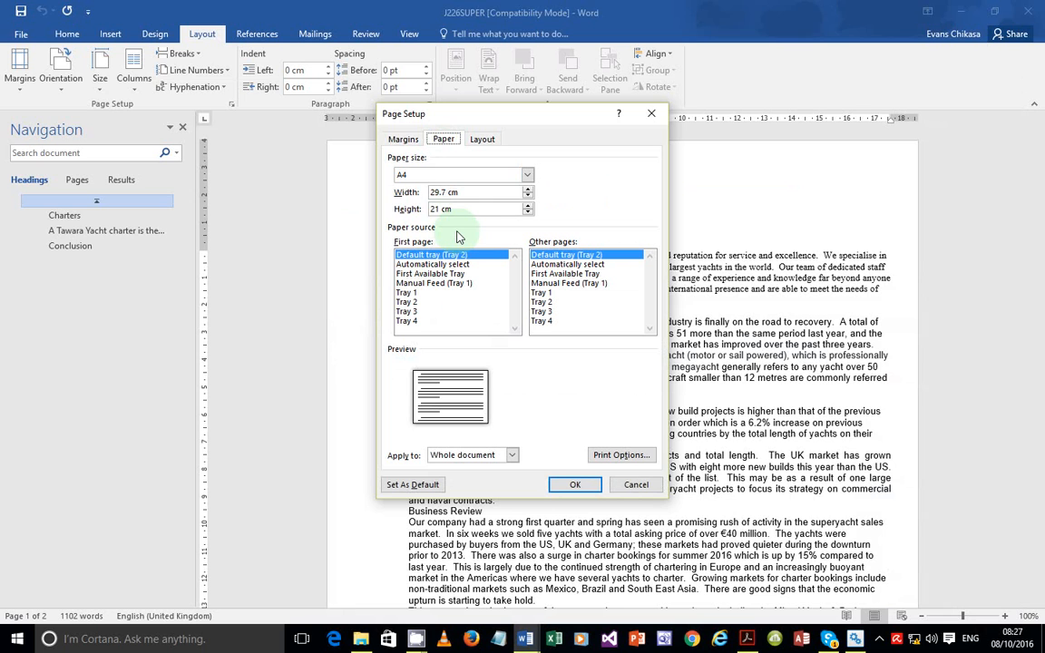
# Copy a screenshot of the A4 landscape (29.7 × 21 cm) paper settings, then apply them
pyautogui.press('Print')
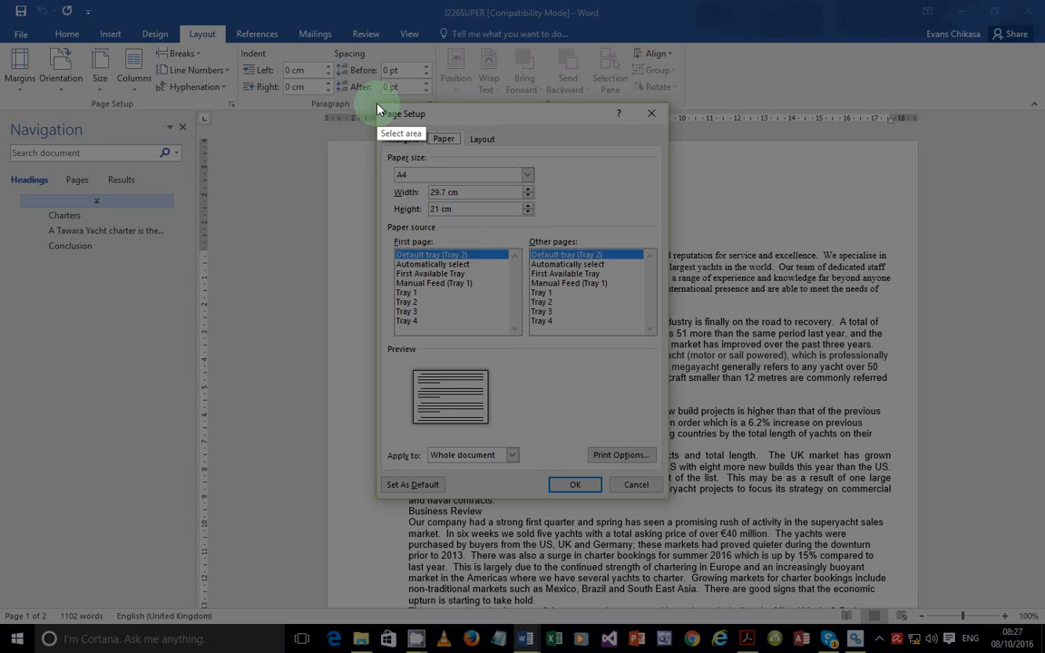
pyautogui.moveTo(374, 101); pyautogui.dragTo(669, 498)
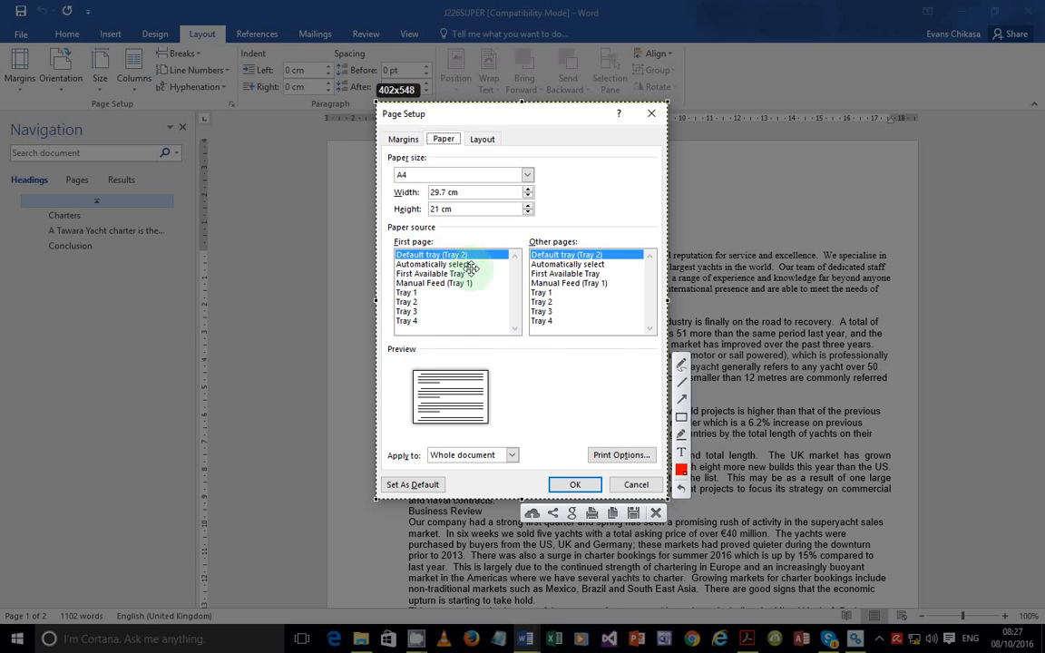
pyautogui.click(613, 513)
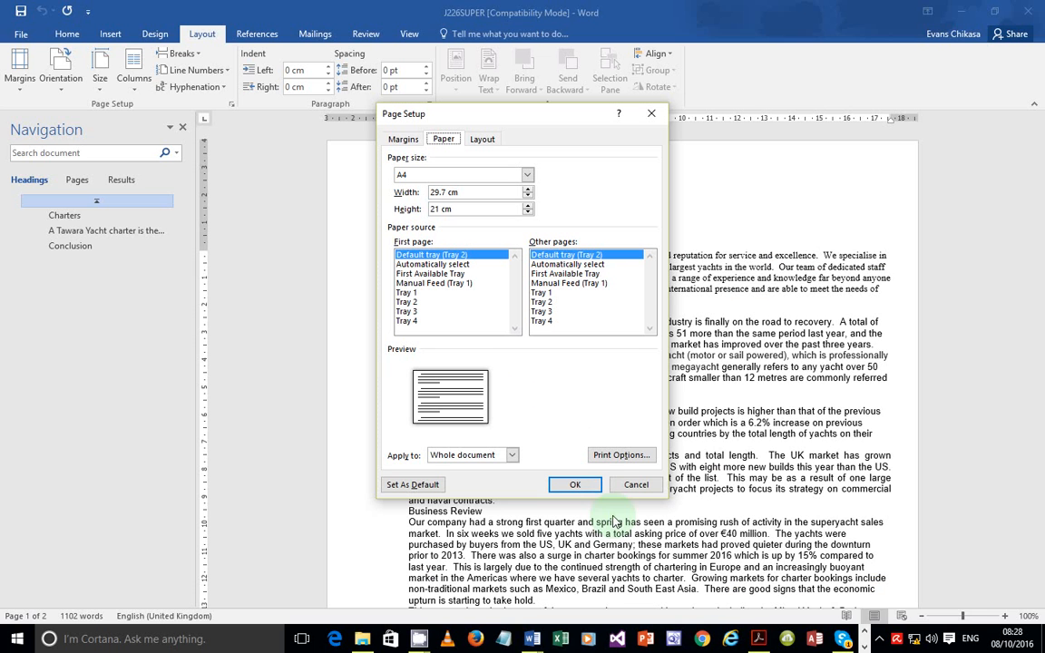
pyautogui.click(570, 485)
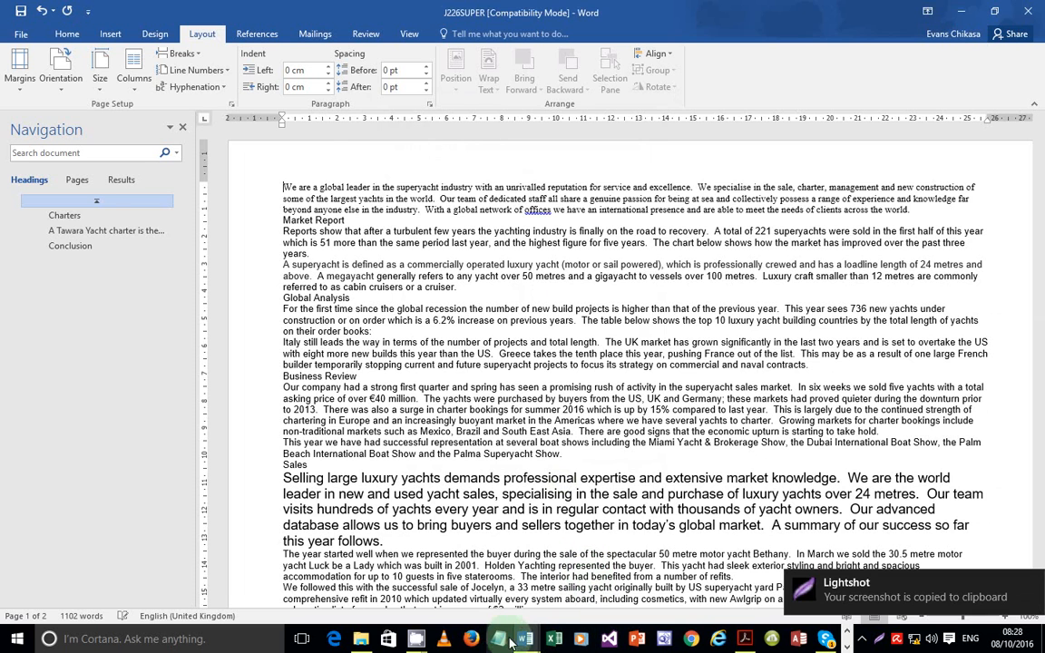
# Paste the paper size screenshot under EVIDENCE 1 in J226EVIDENCE0001
pyautogui.moveTo(519, 641)
pyautogui.click(443, 590)
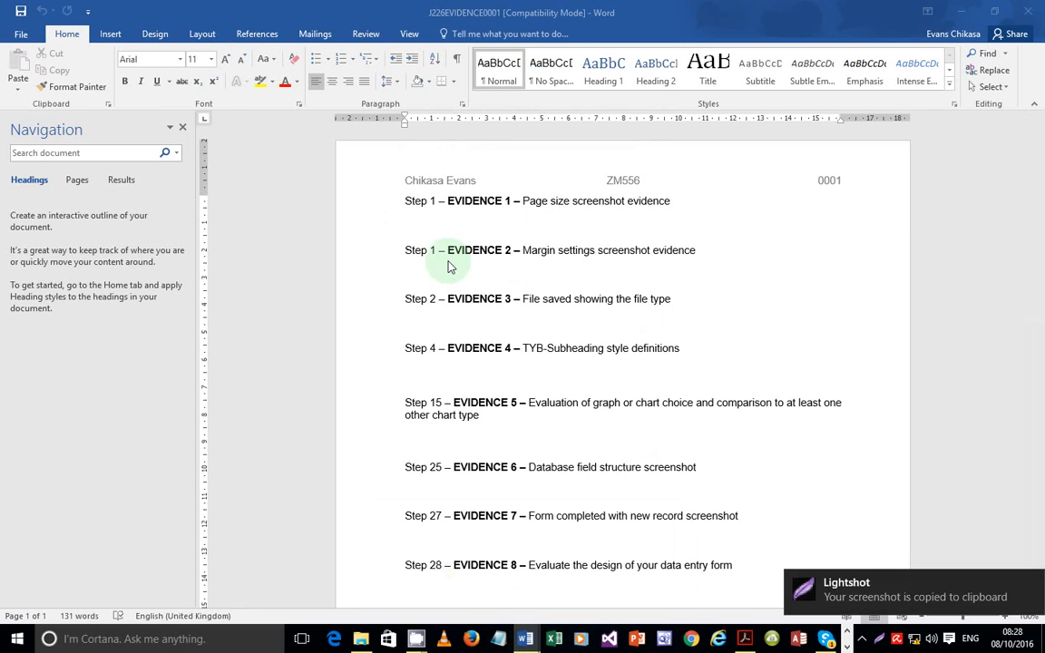
pyautogui.click(445, 222)
pyautogui.hotkey('ctrl', 'v')
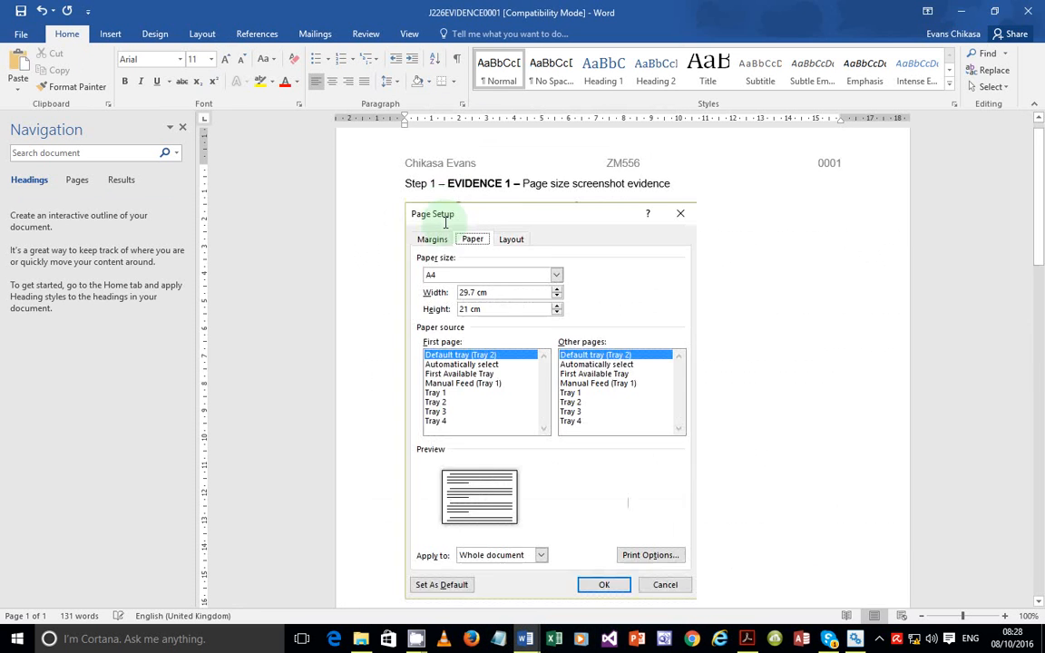
pyautogui.scroll(-3, 621, 502)
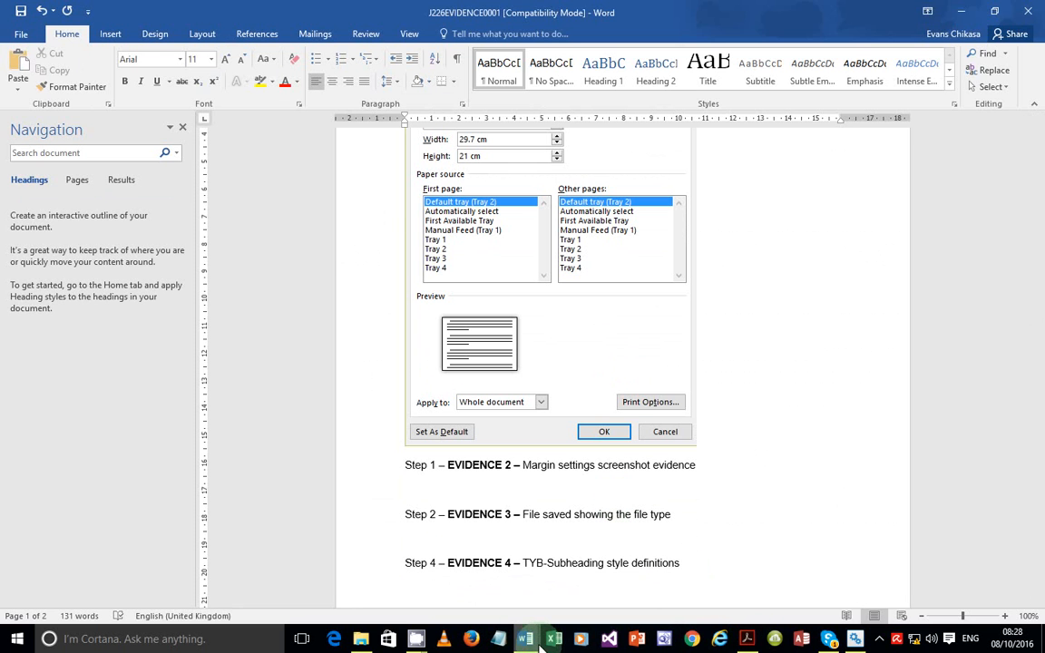
# Check the exam paper PDF, then return to Word
pyautogui.click(747, 638)
pyautogui.scroll(-3, 338, 434)
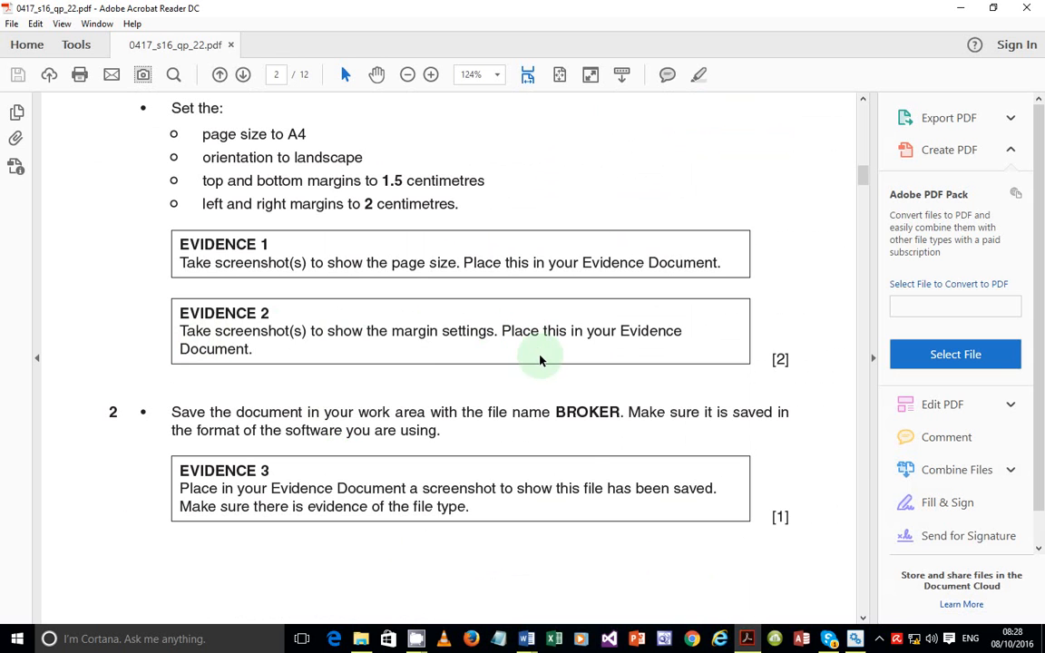
pyautogui.click(749, 638)
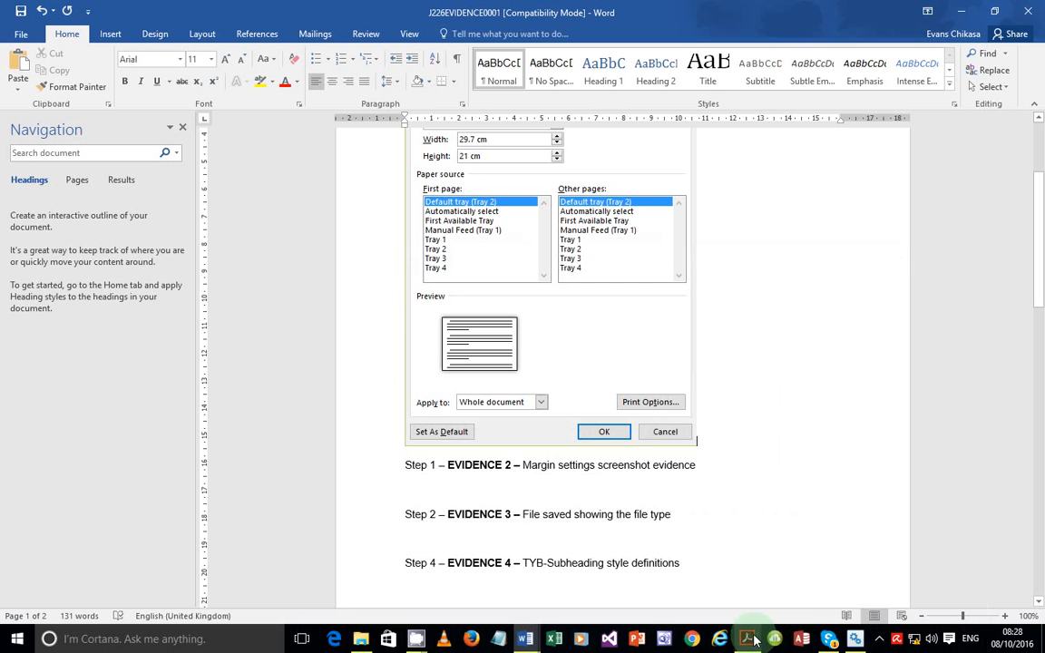
# Copy a screenshot of J226SUPER's Margins tab: 1.5 cm top/bottom, 2 cm left/right, landscape
pyautogui.moveTo(525, 638)
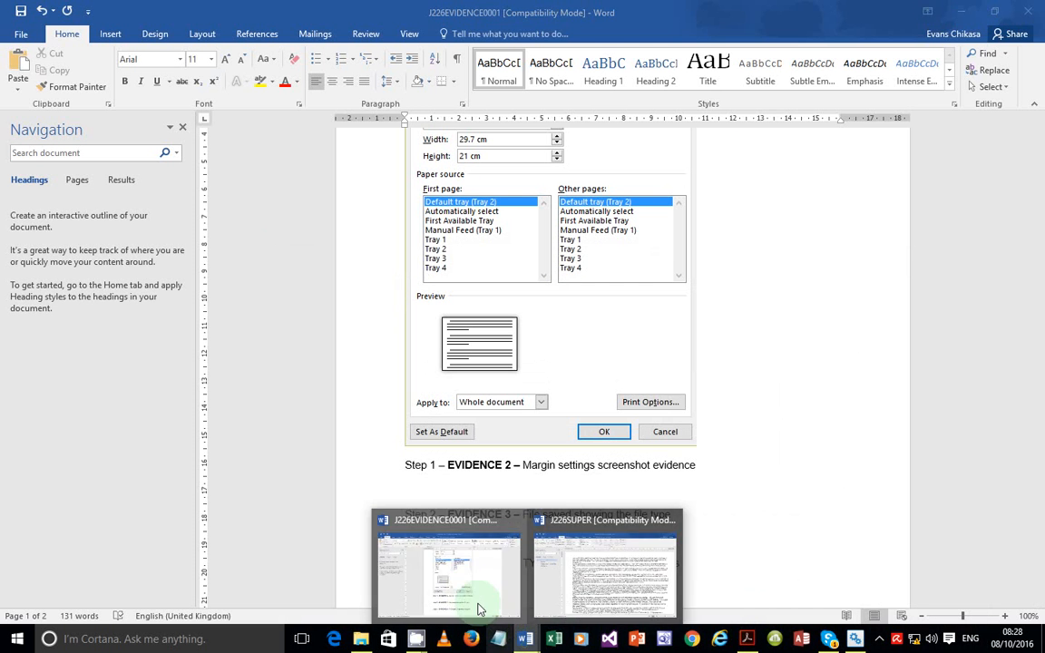
pyautogui.click(603, 571)
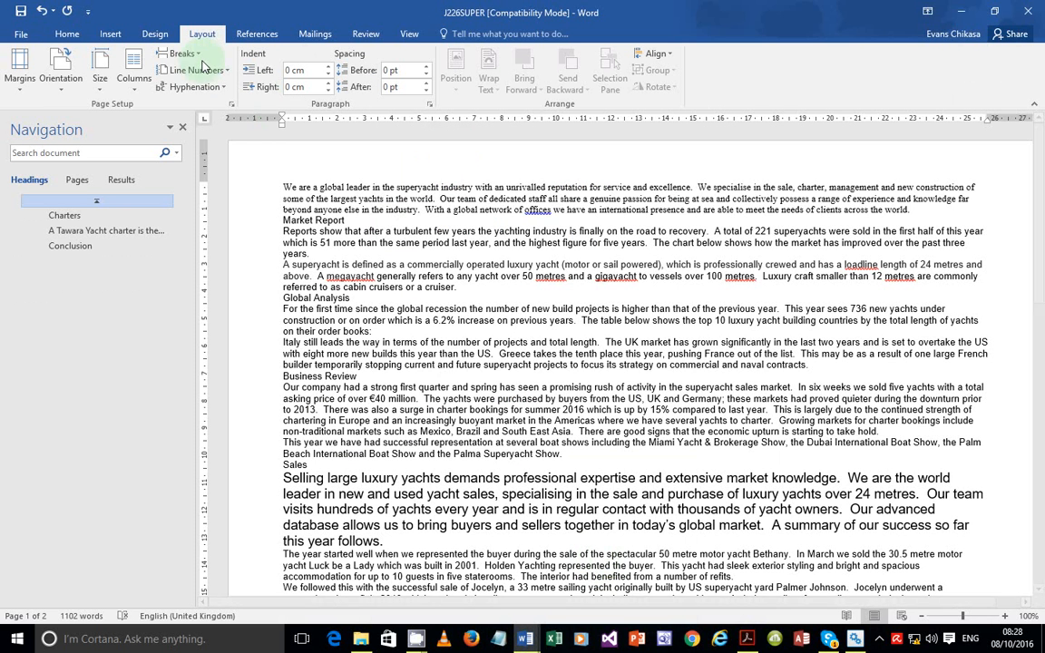
pyautogui.click(230, 104)
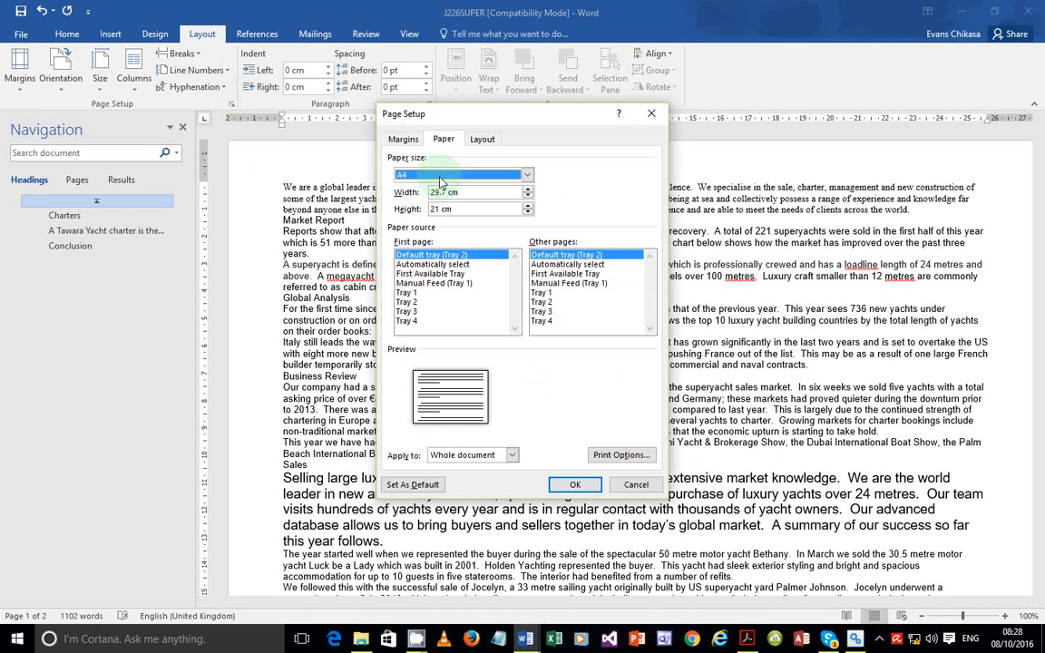
pyautogui.click(411, 141)
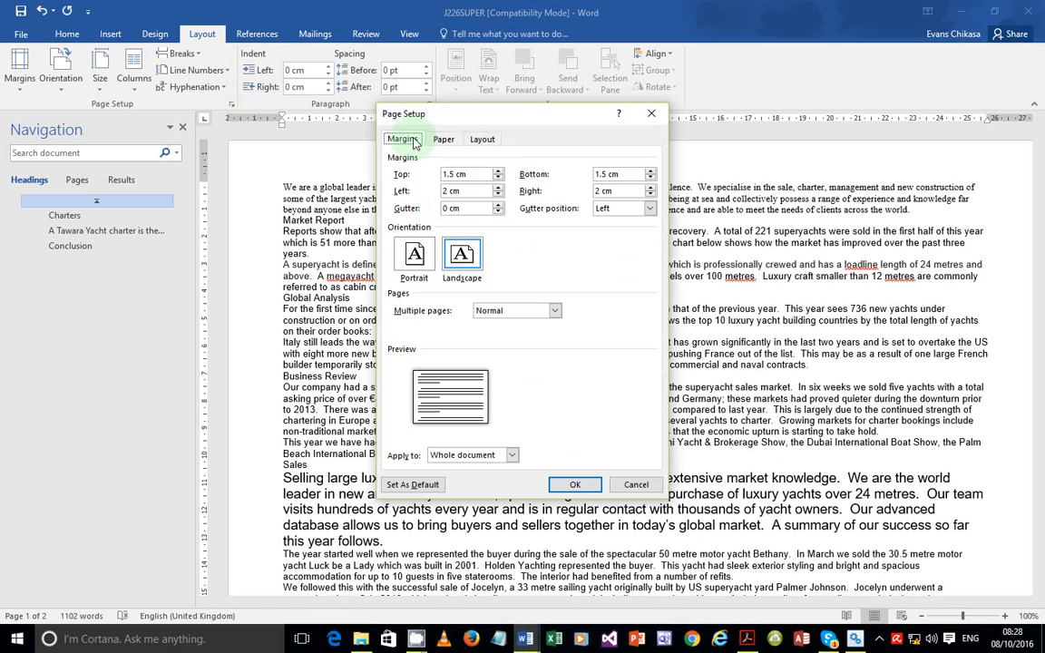
pyautogui.press('Print')
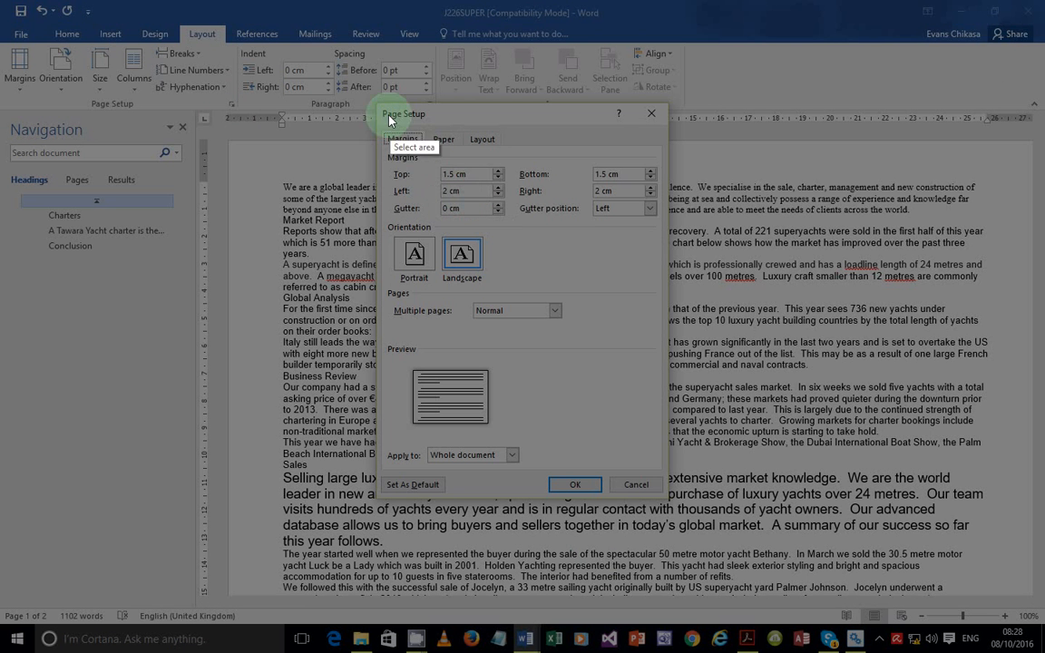
pyautogui.moveTo(375, 99); pyautogui.dragTo(667, 498)
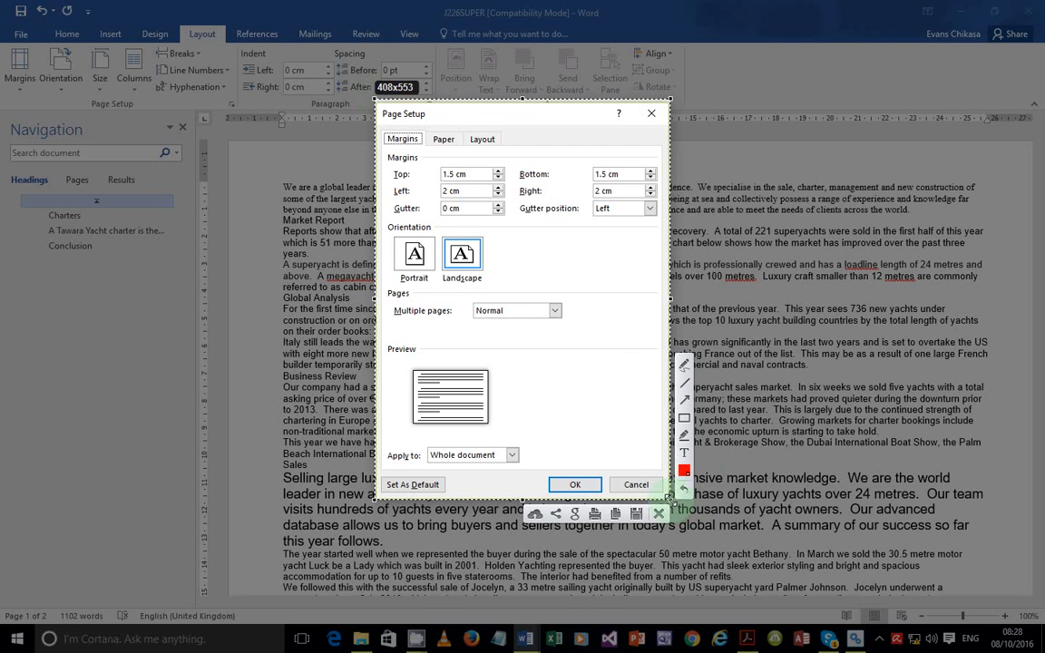
pyautogui.click(615, 514)
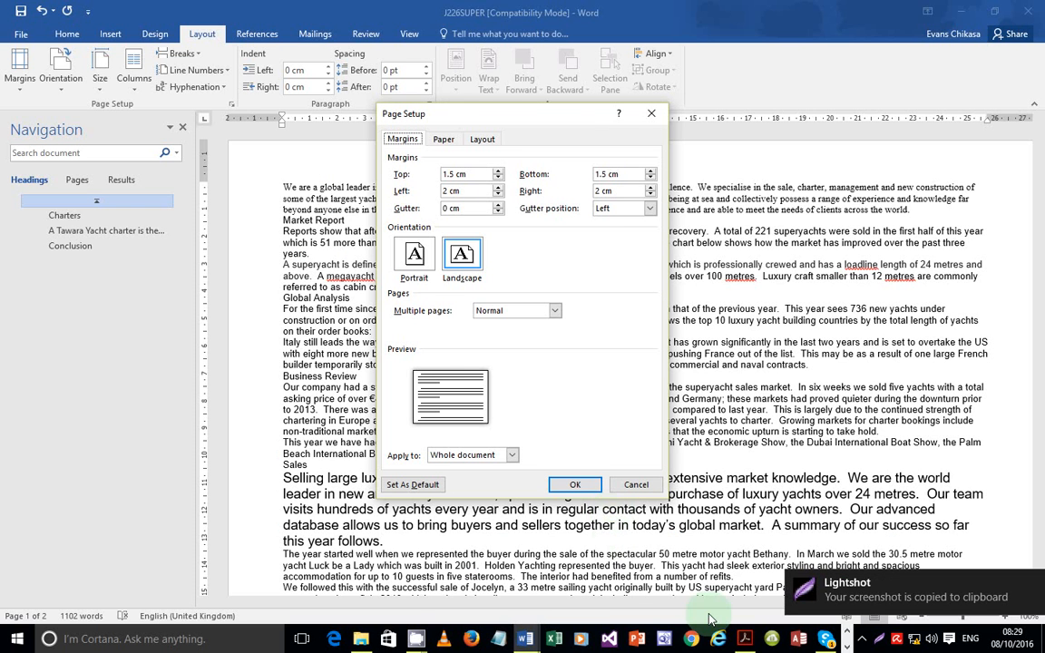
pyautogui.click(573, 484)
pyautogui.moveTo(525, 639)
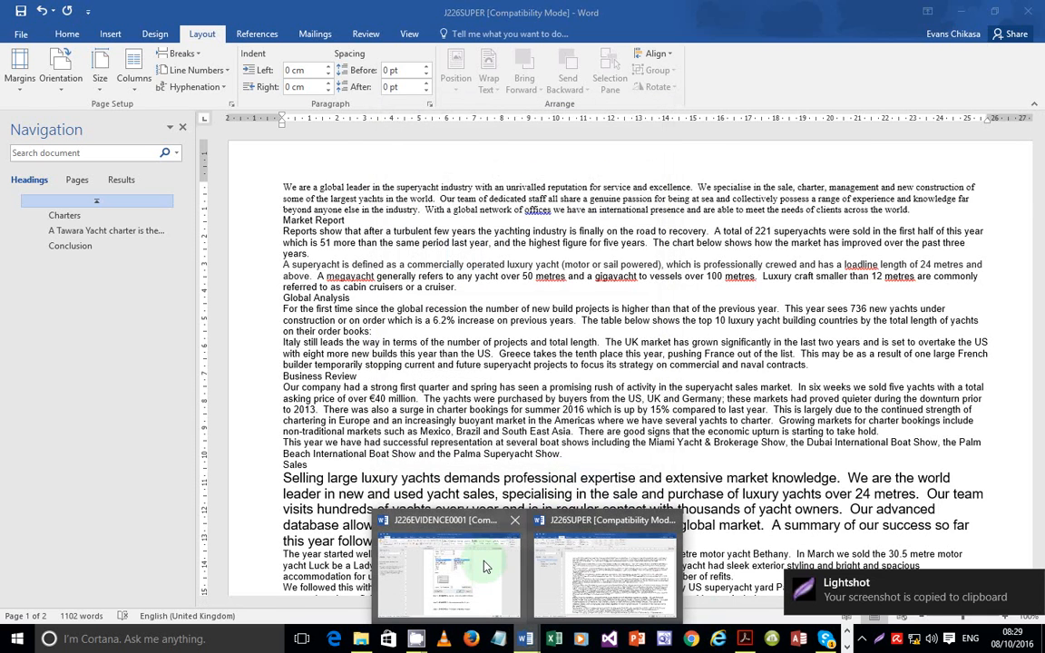
pyautogui.click(478, 567)
# Paste the margins screenshot under Step 1 – EVIDENCE 2
pyautogui.scroll(-3, 503, 505)
pyautogui.click(490, 351)
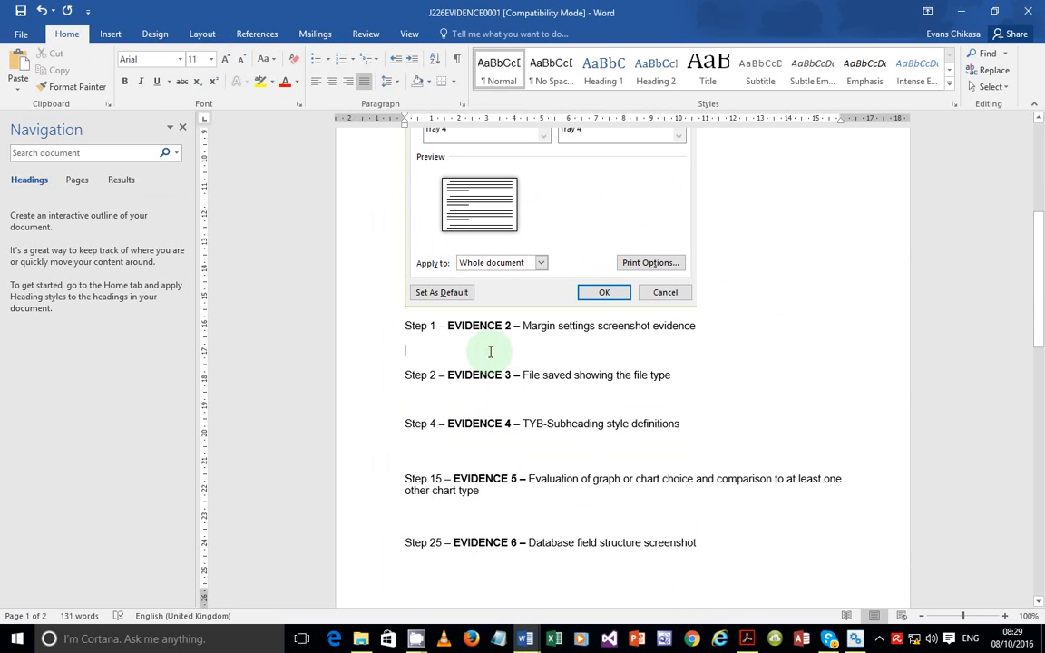
pyautogui.hotkey('ctrl', 'v')
pyautogui.scroll(12, 564, 399)
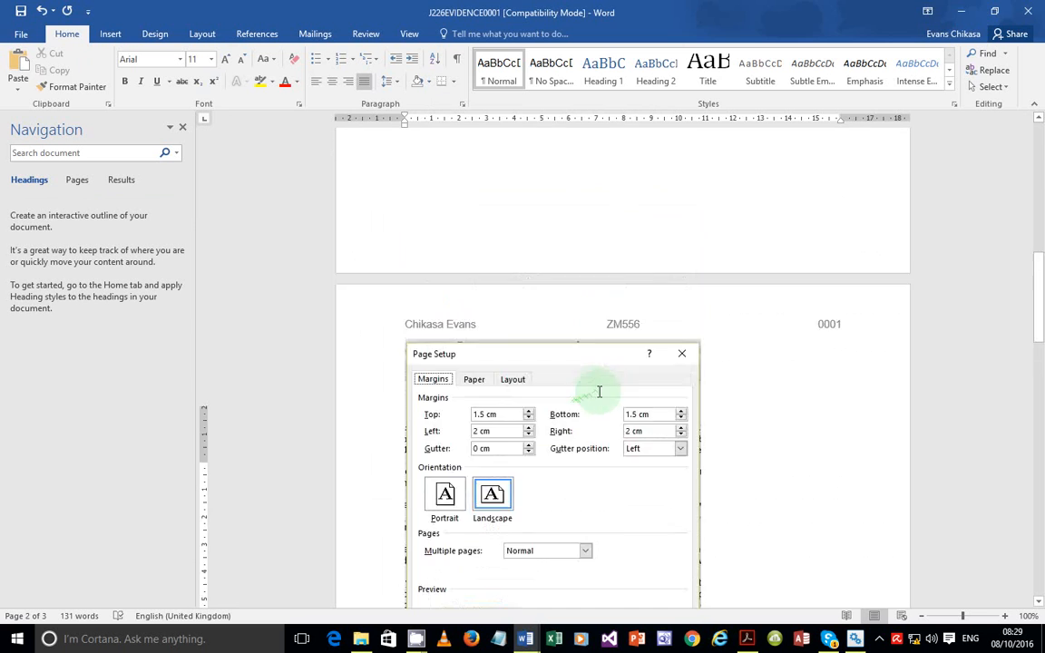
pyautogui.scroll(1, 563, 405)
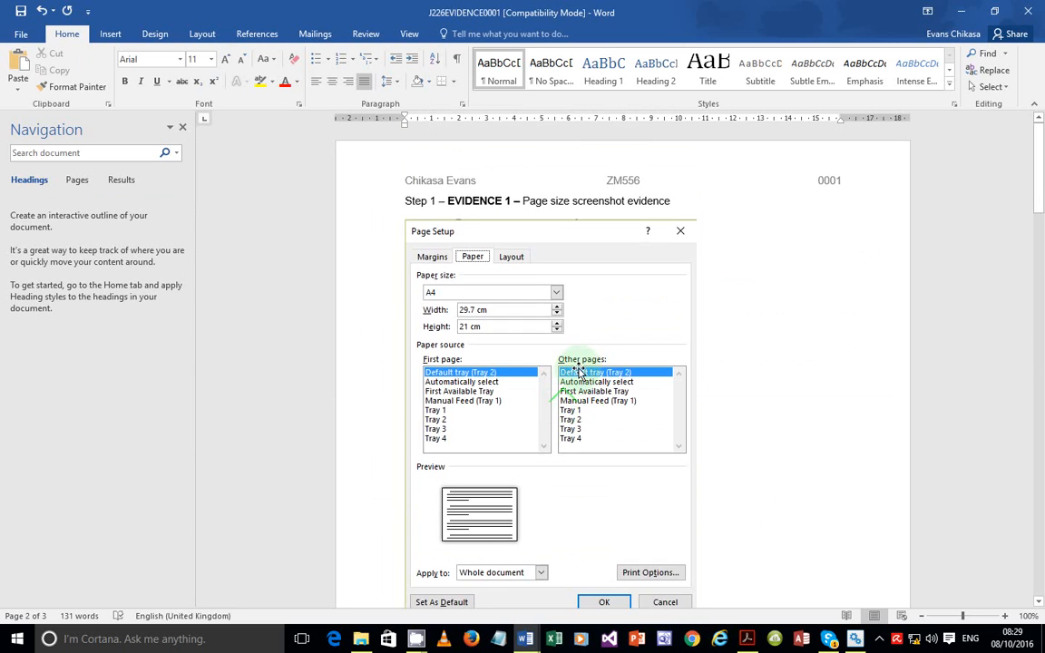
pyautogui.scroll(-5, 574, 381)
pyautogui.scroll(3, 581, 370)
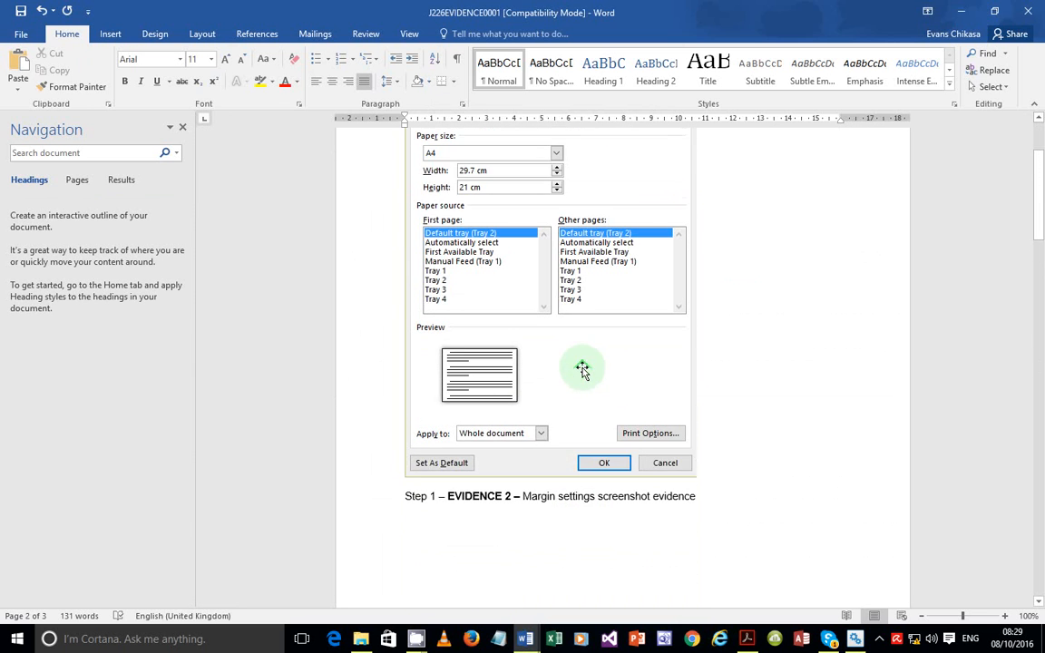
# Shrink the paper size and margins screenshots by their corner handles
pyautogui.click(604, 397)
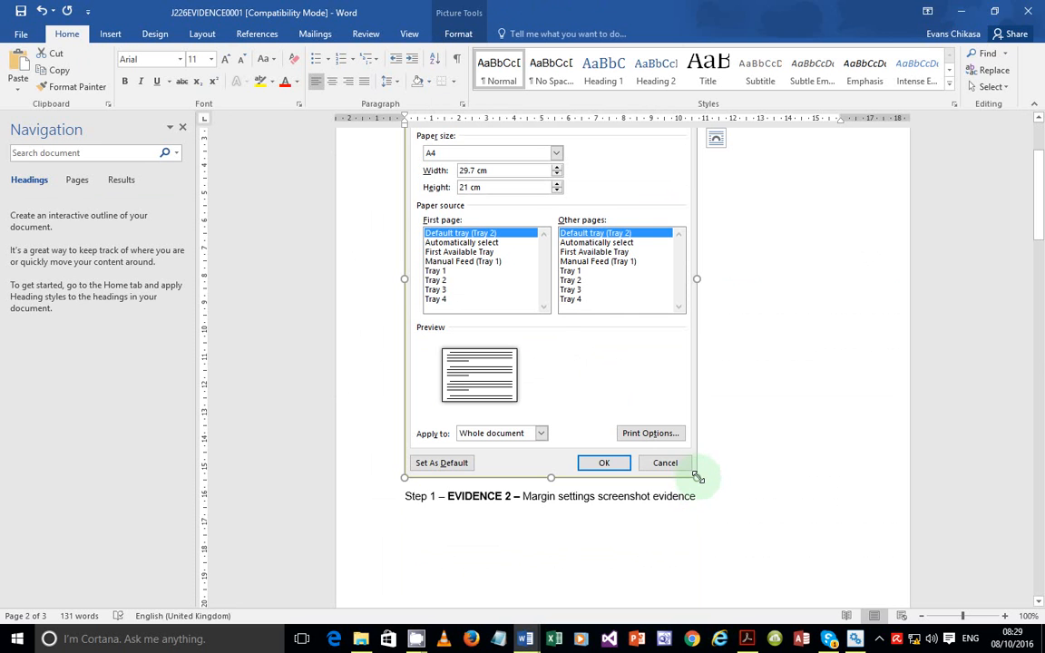
pyautogui.moveTo(696, 477); pyautogui.dragTo(648, 385)
pyautogui.scroll(-12, 649, 395)
pyautogui.click(591, 428)
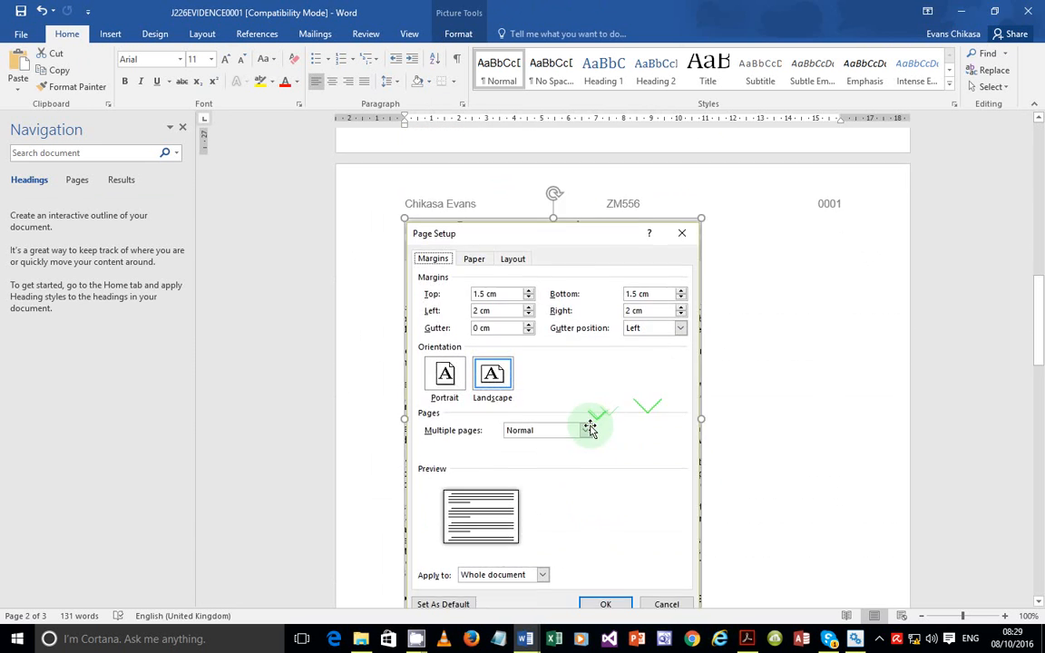
pyautogui.scroll(-4, 590, 428)
pyautogui.moveTo(702, 413); pyautogui.dragTo(636, 332)
# Deselect and review both resized screenshots in the evidence document
pyautogui.scroll(3, 736, 361)
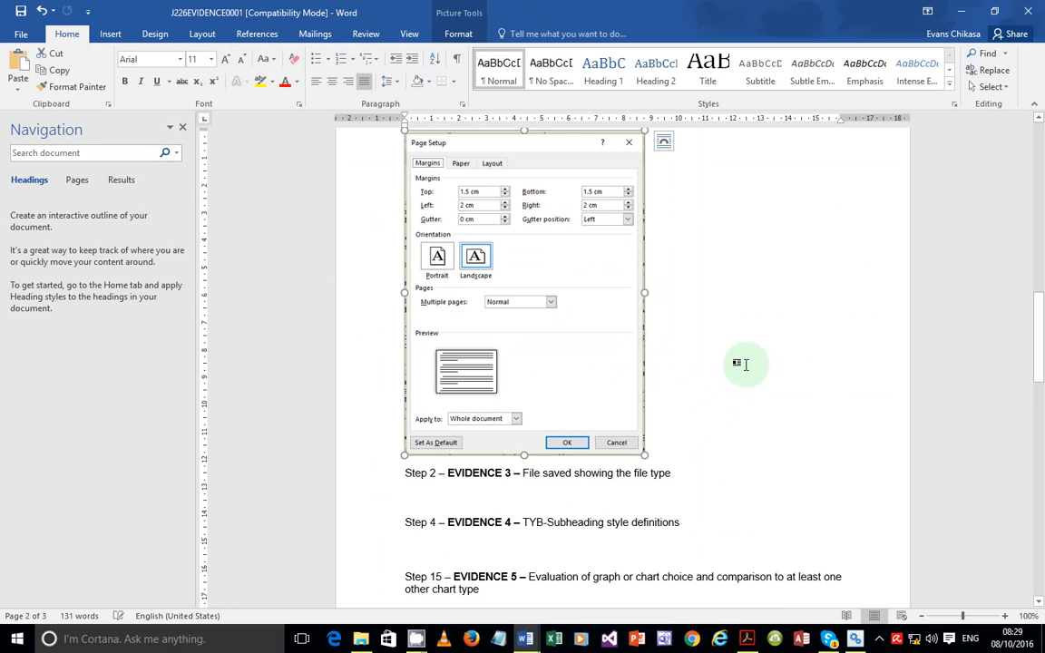
pyautogui.click(663, 446)
pyautogui.scroll(15, 698, 460)
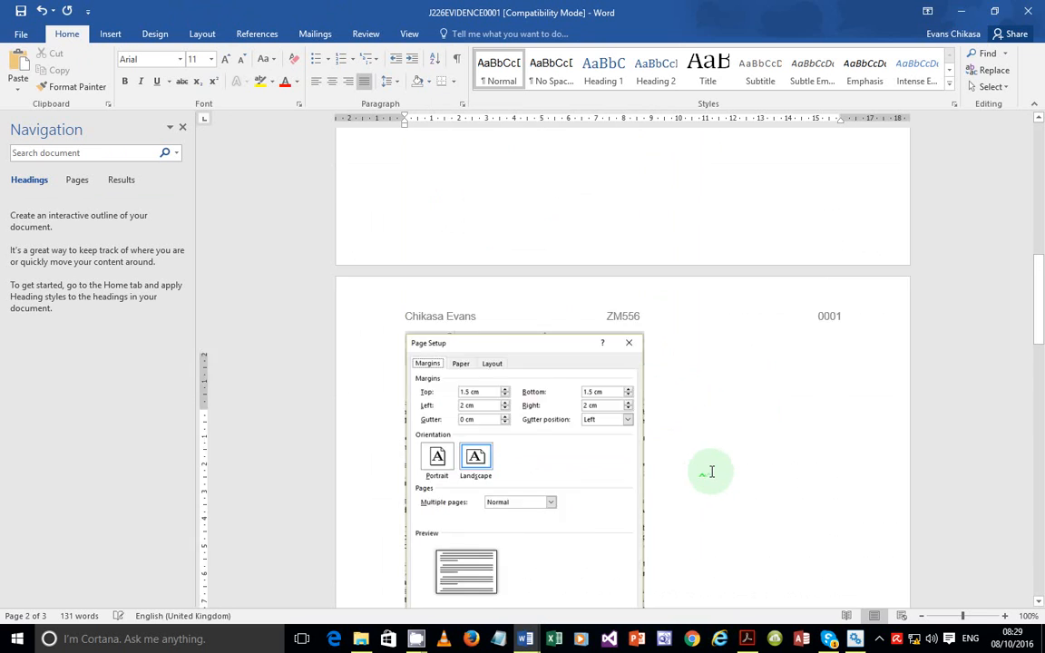
pyautogui.scroll(8, 710, 472)
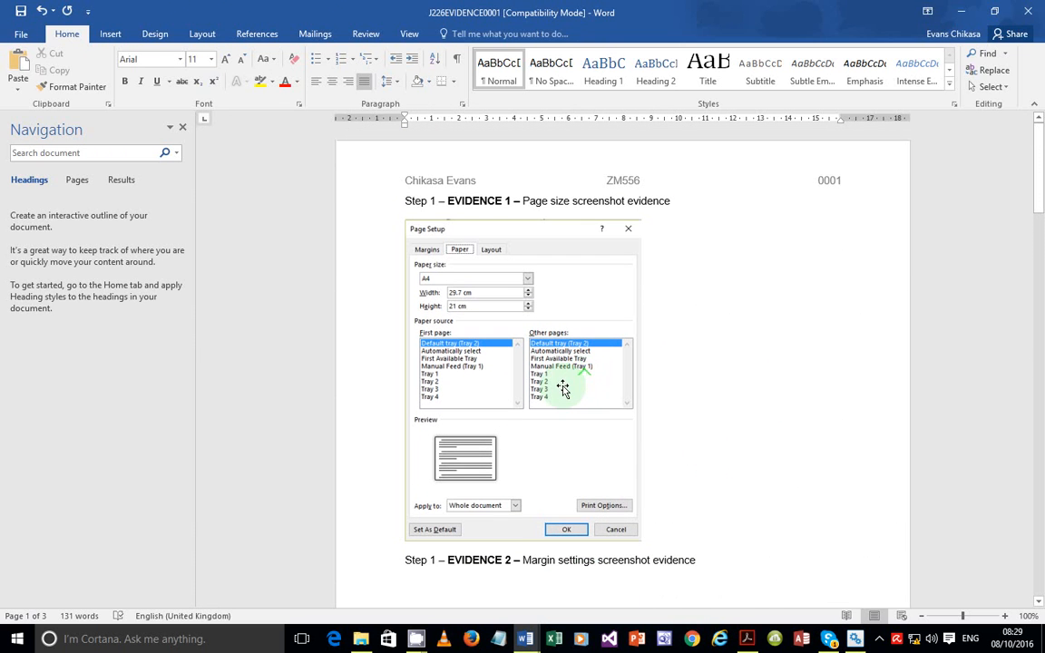
pyautogui.click(562, 388)
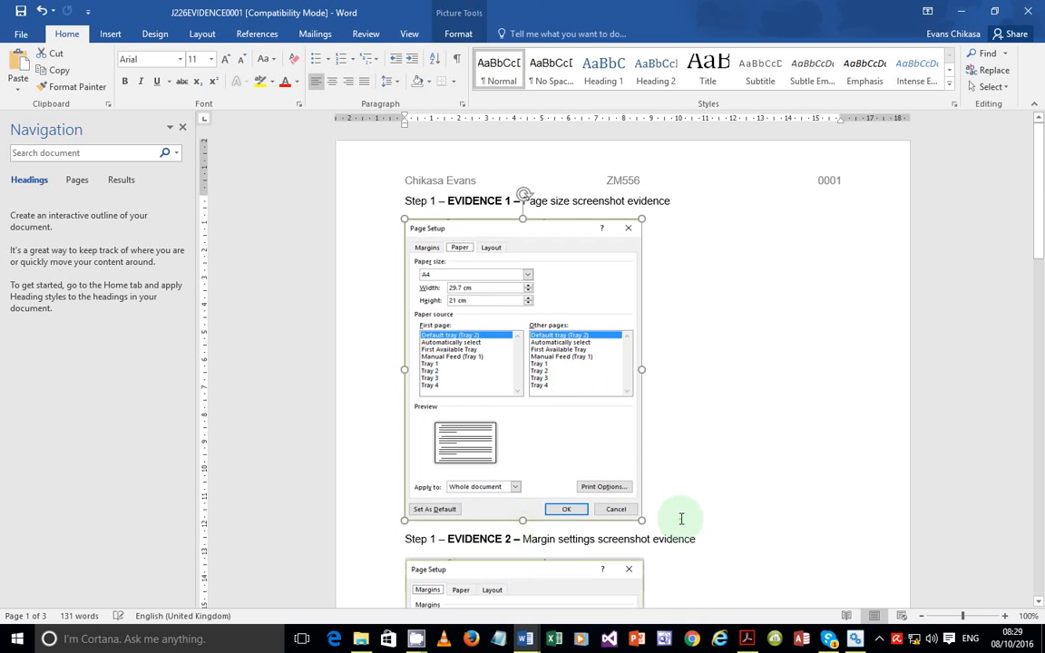
pyautogui.scroll(-12, 678, 518)
pyautogui.scroll(-5, 541, 333)
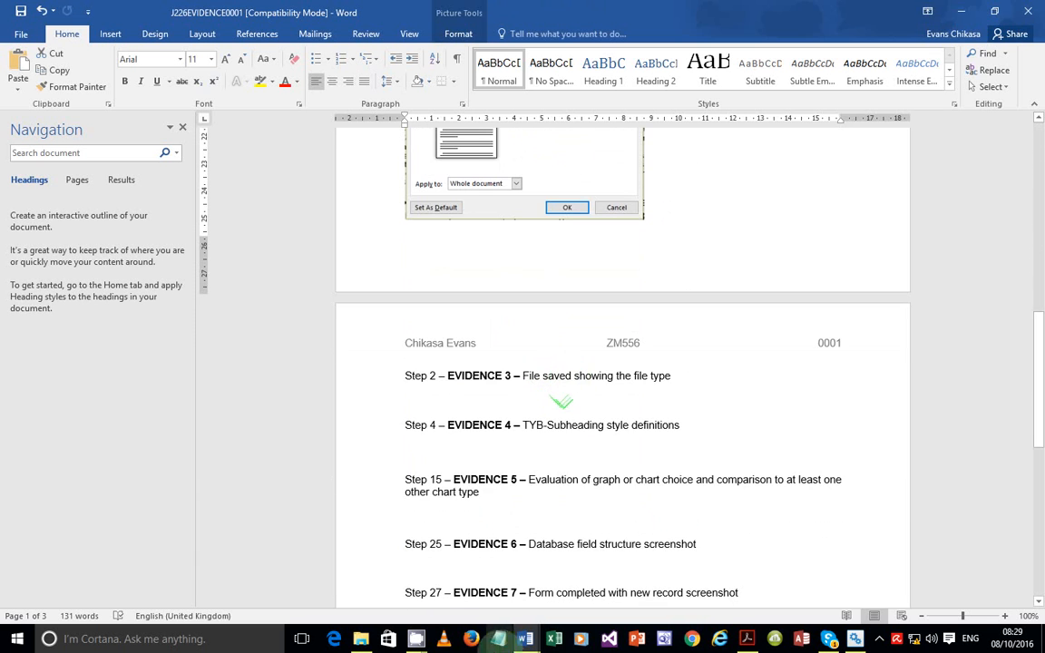
pyautogui.click(747, 641)
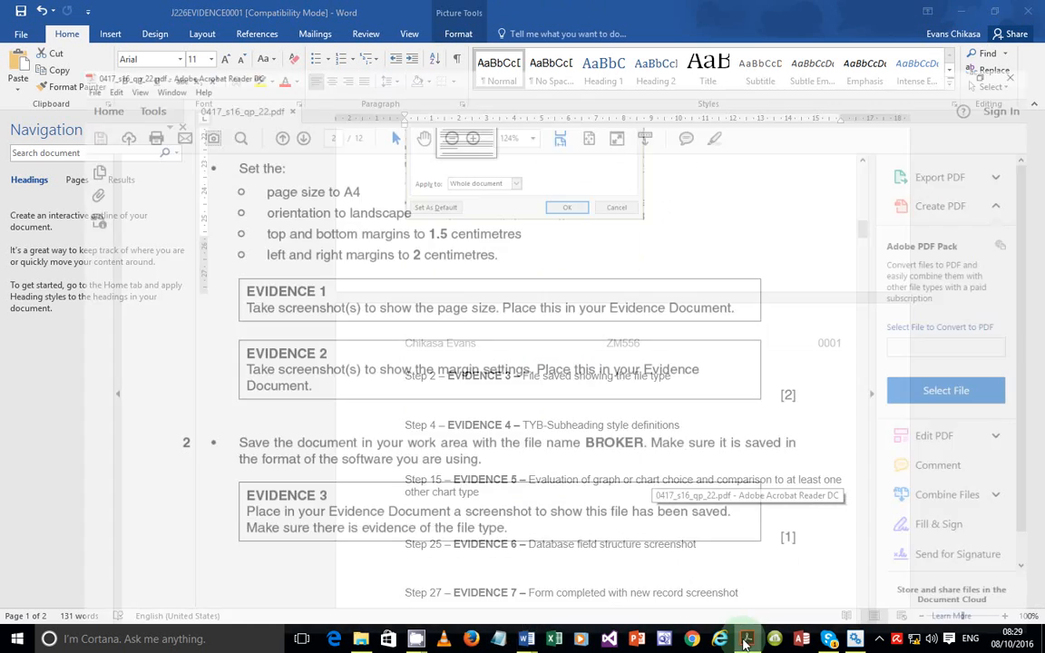
# Scroll to question 2 and highlight 'the format of the software you are using.'
pyautogui.scroll(-4, 466, 399)
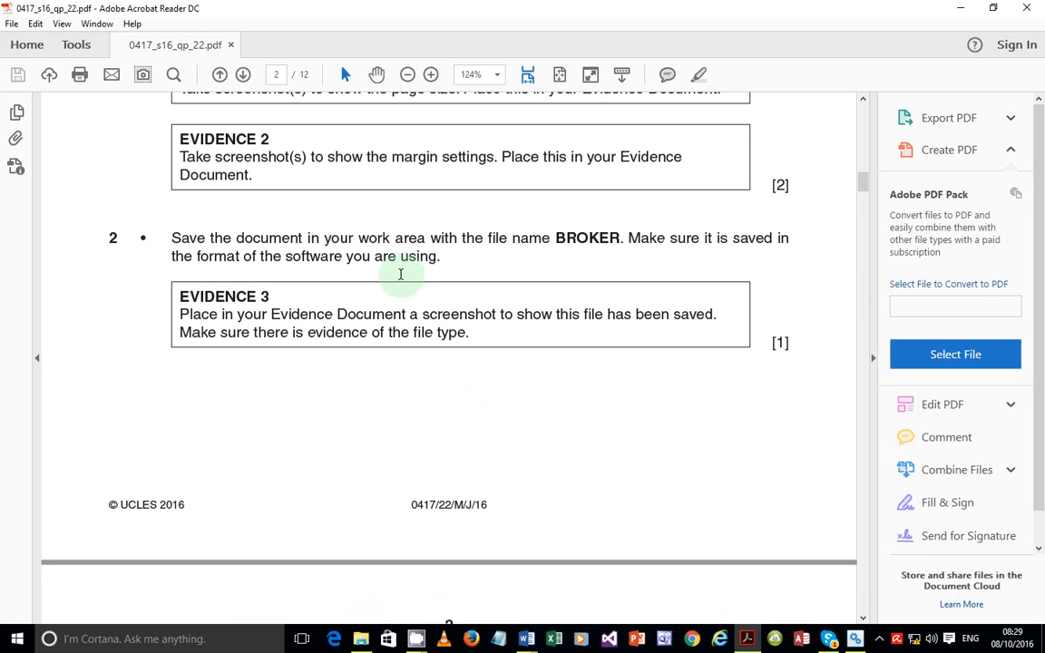
pyautogui.moveTo(440, 257); pyautogui.dragTo(170, 256)
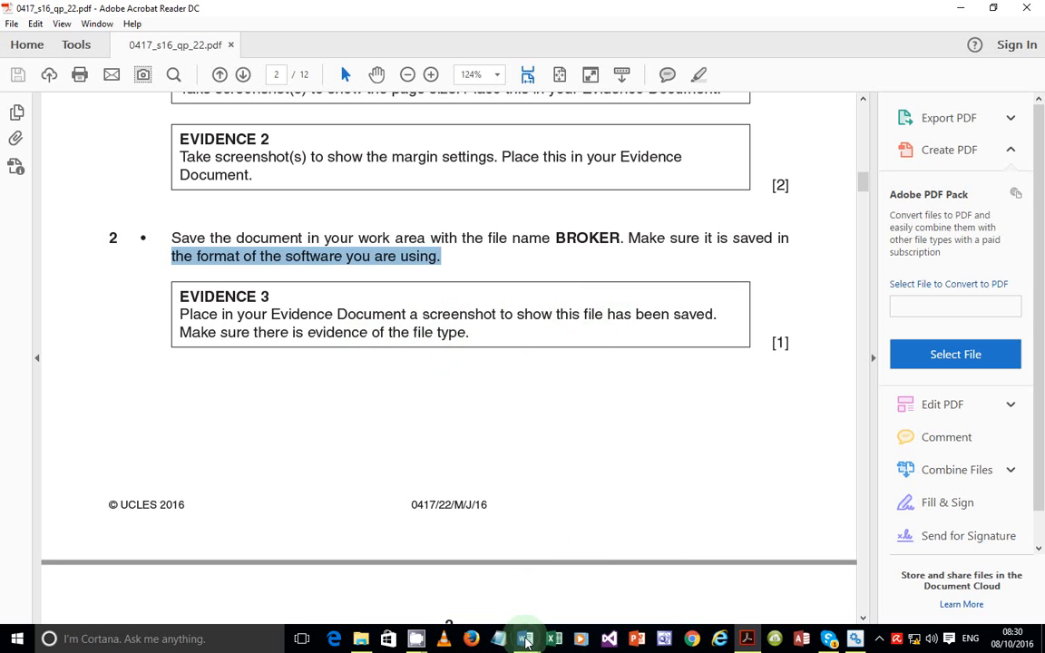
pyautogui.click(526, 640)
# Set up Save As for J226SUPER as 'BROKER', Word Document type, in the SF folder
pyautogui.click(611, 568)
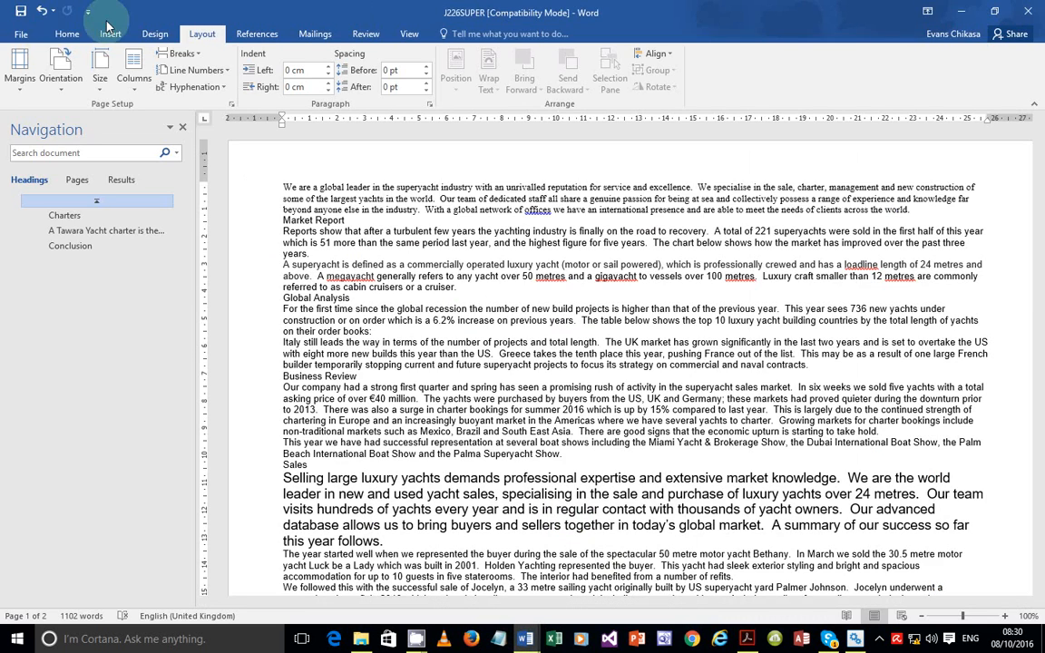
pyautogui.click(22, 33)
pyautogui.click(33, 178)
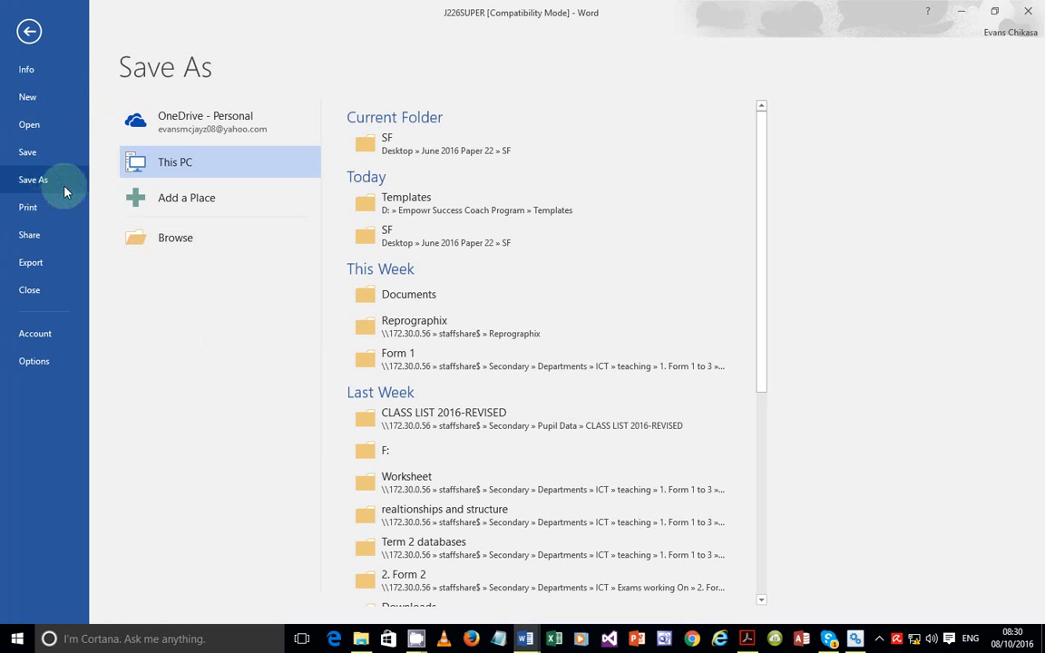
pyautogui.click(356, 147)
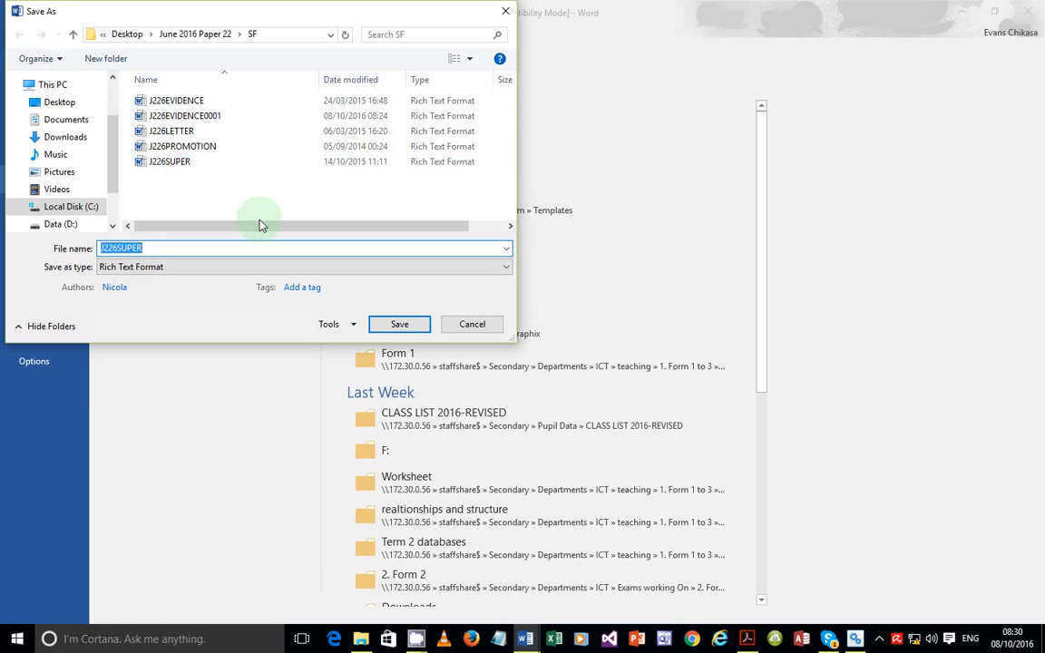
pyautogui.write('BROKER')
pyautogui.click(181, 269)
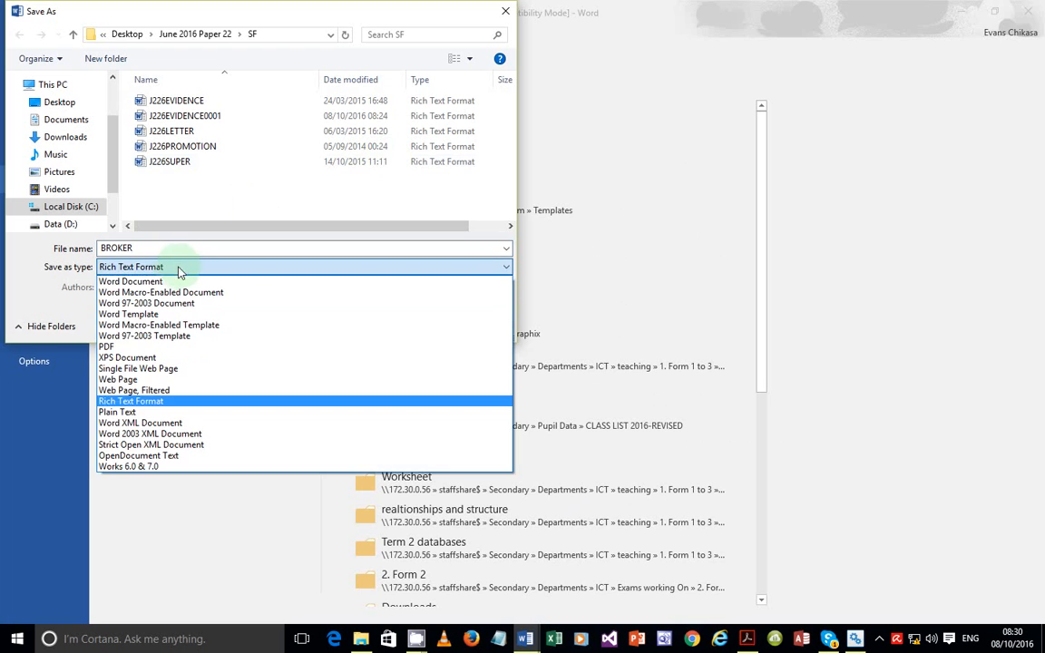
pyautogui.click(150, 282)
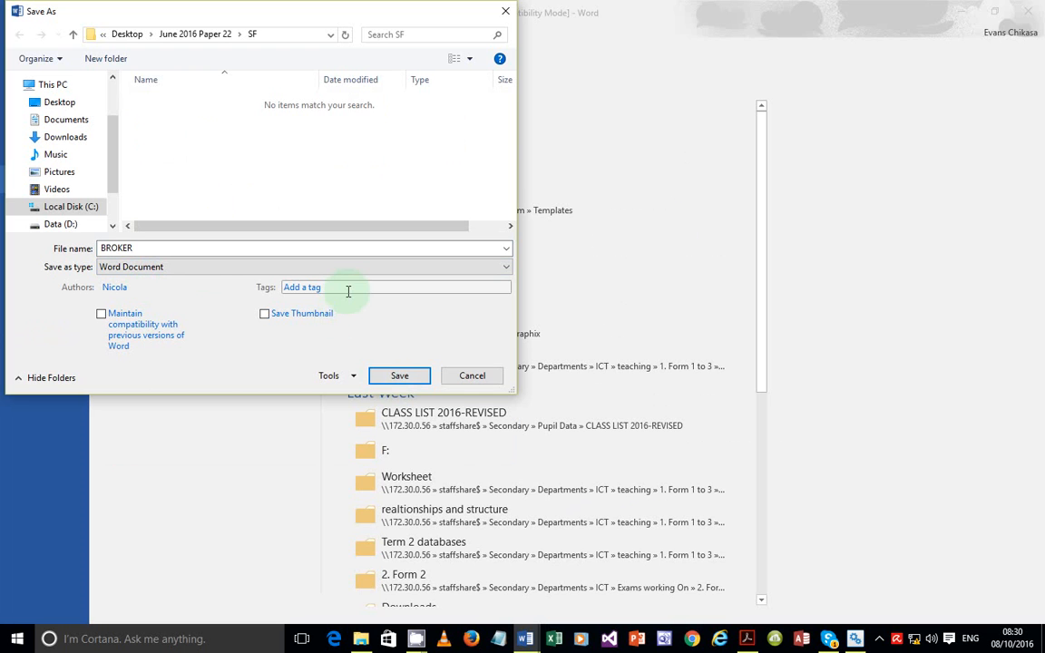
# Save the file as BROKER and accept the upgrade to the newest Word format
pyautogui.press('Print')
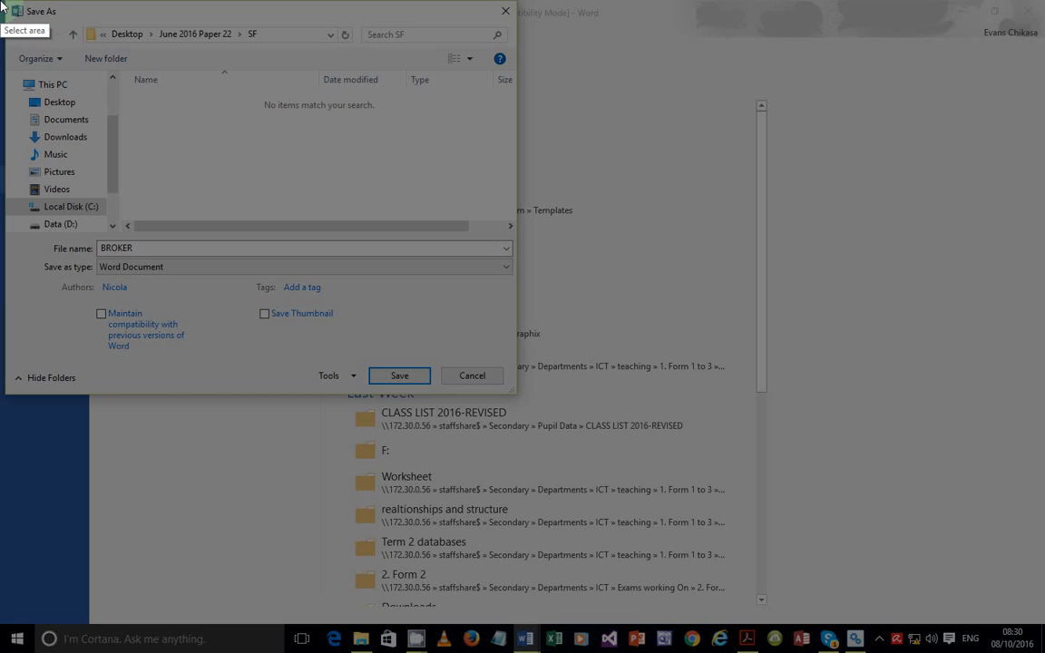
pyautogui.moveTo(3, 5); pyautogui.dragTo(518, 393)
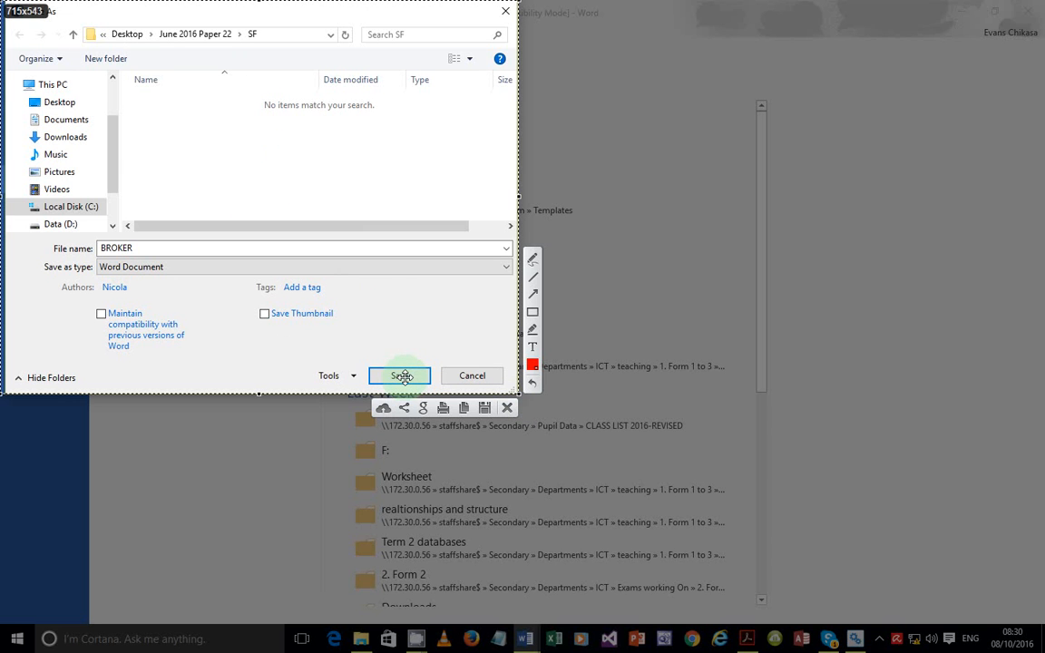
pyautogui.press('Escape')
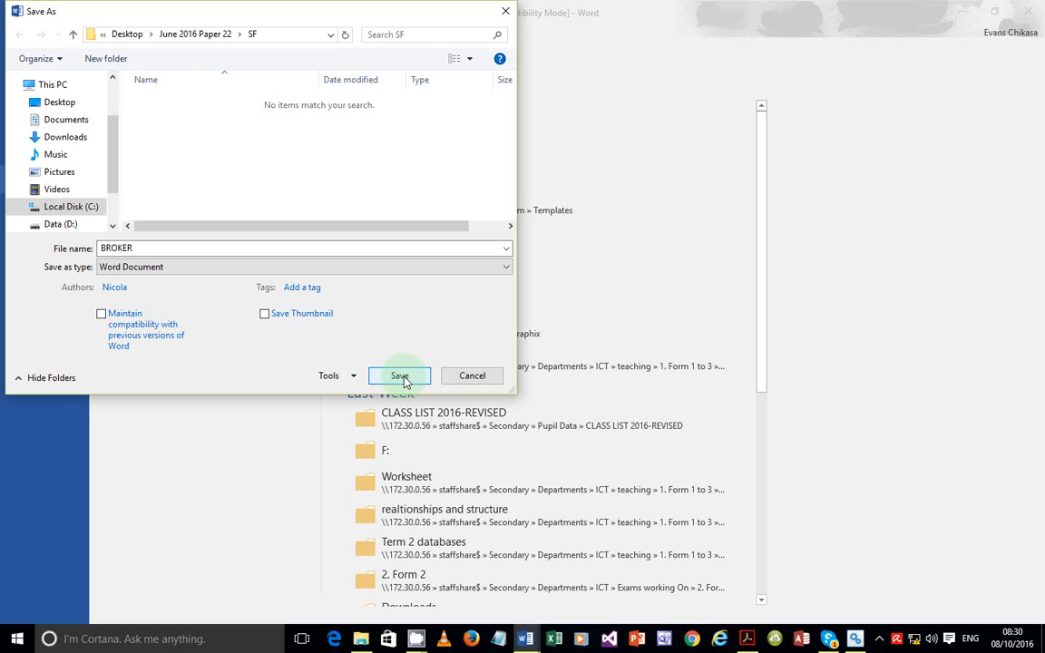
pyautogui.click(404, 378)
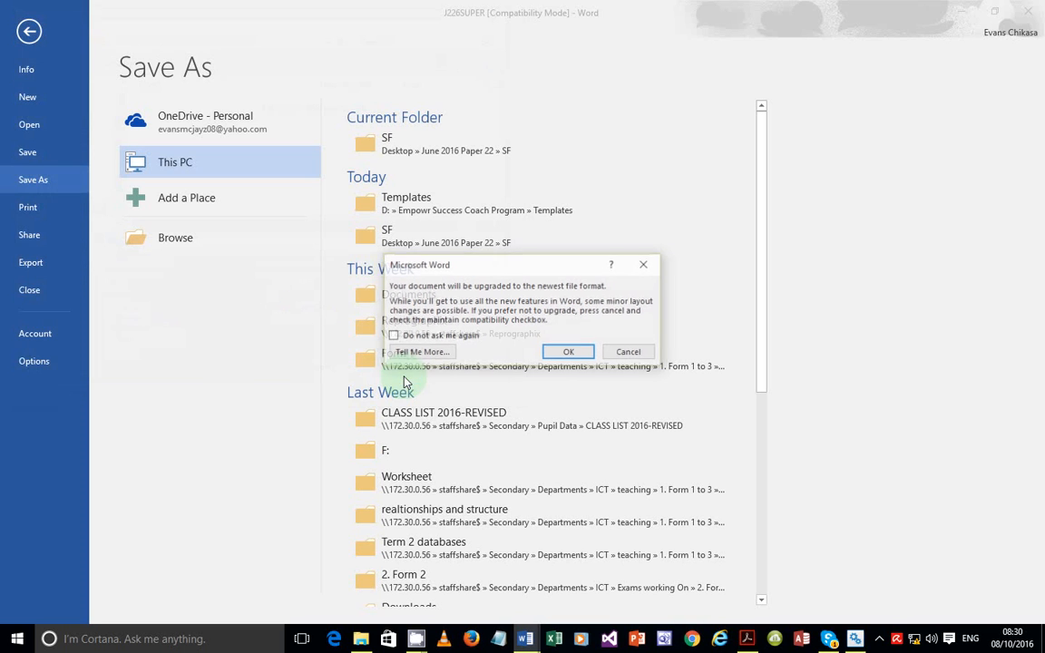
pyautogui.click(568, 353)
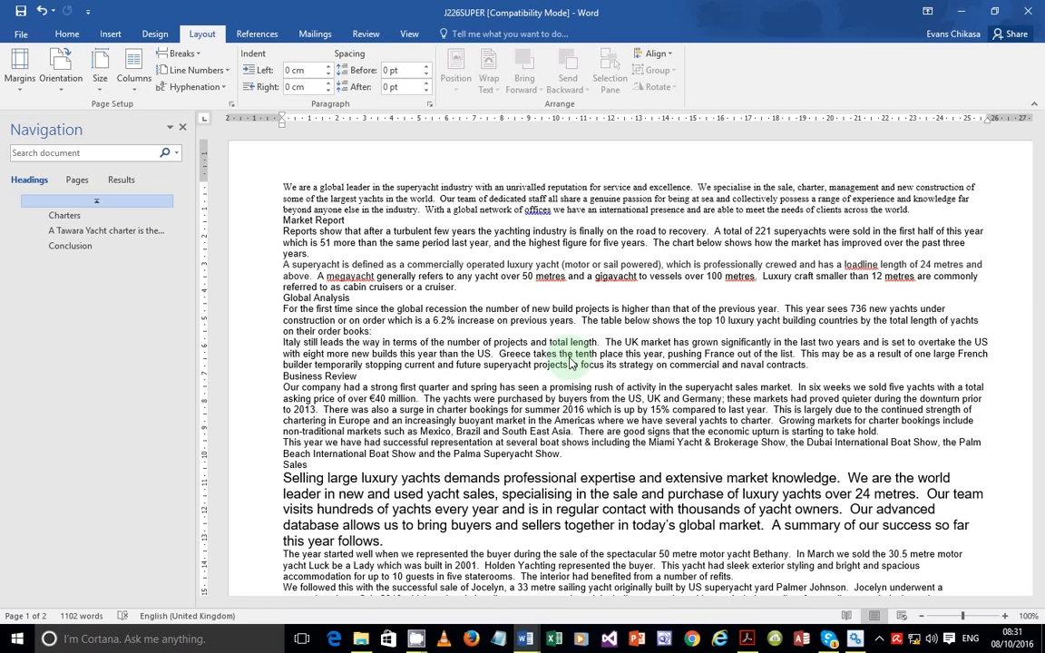
# Maximize the SF folder and autofit the Type column so BROKER shows as Microsoft Word Document
pyautogui.click(361, 639)
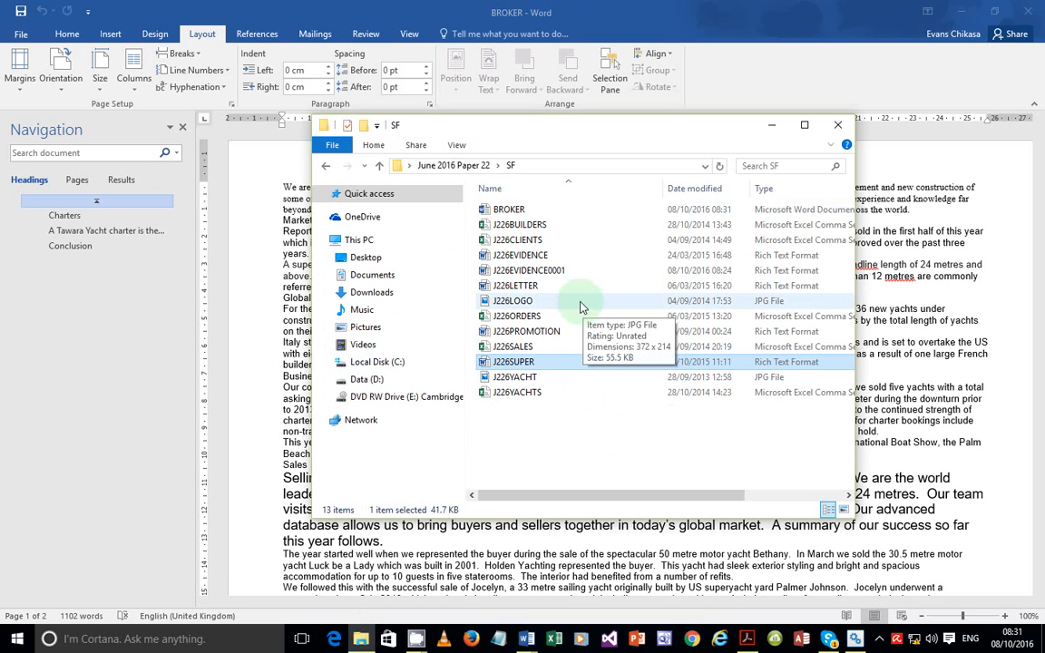
pyautogui.click(517, 209)
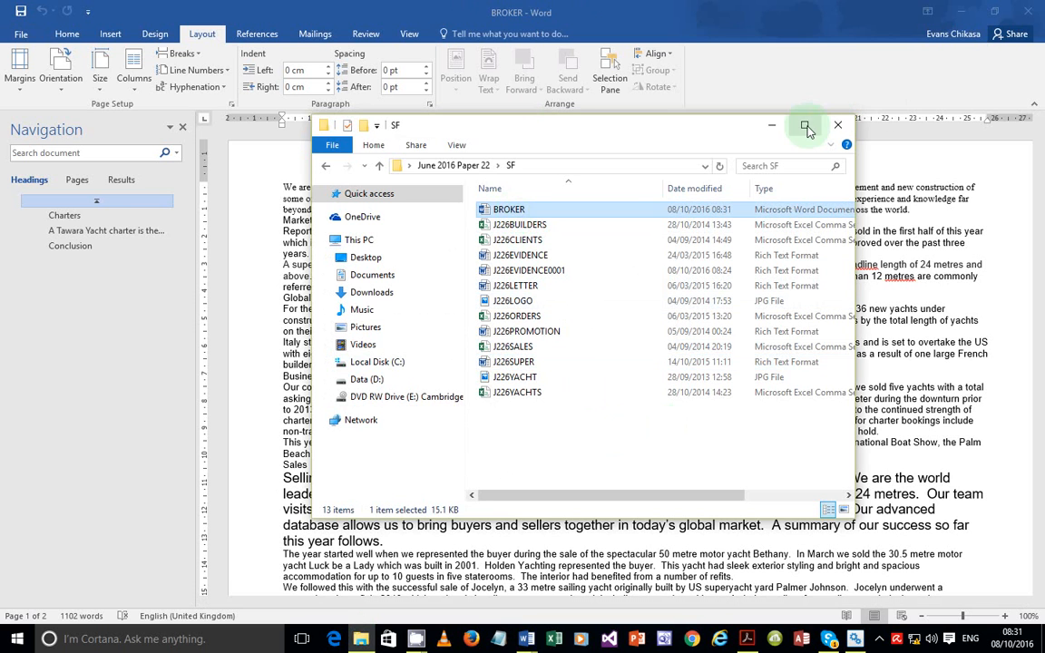
pyautogui.click(804, 124)
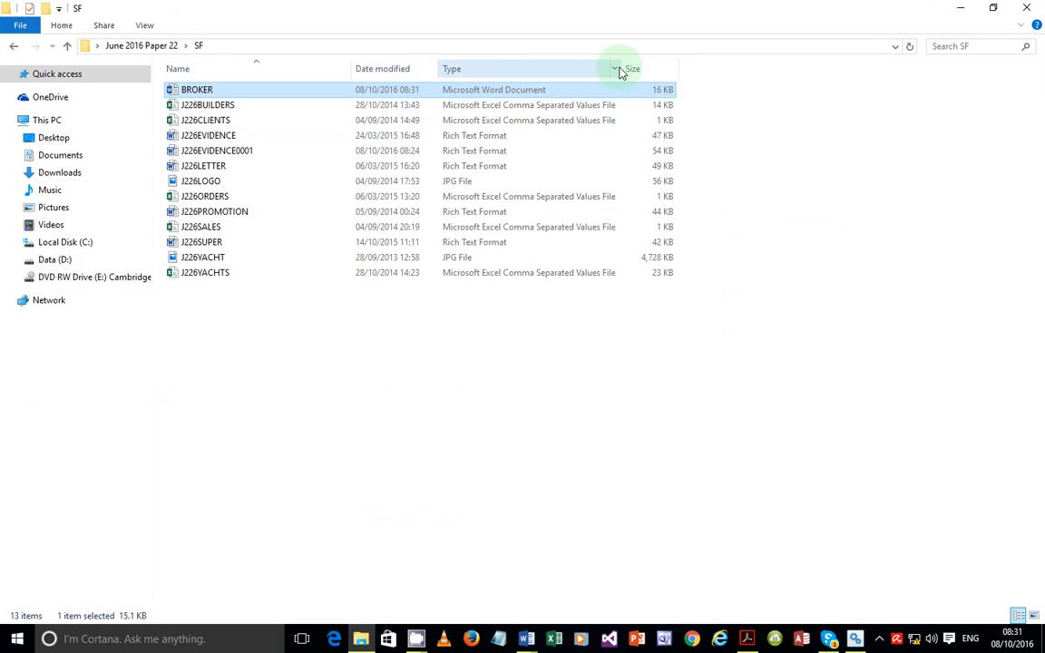
pyautogui.moveTo(621, 68); pyautogui.dragTo(494, 78)
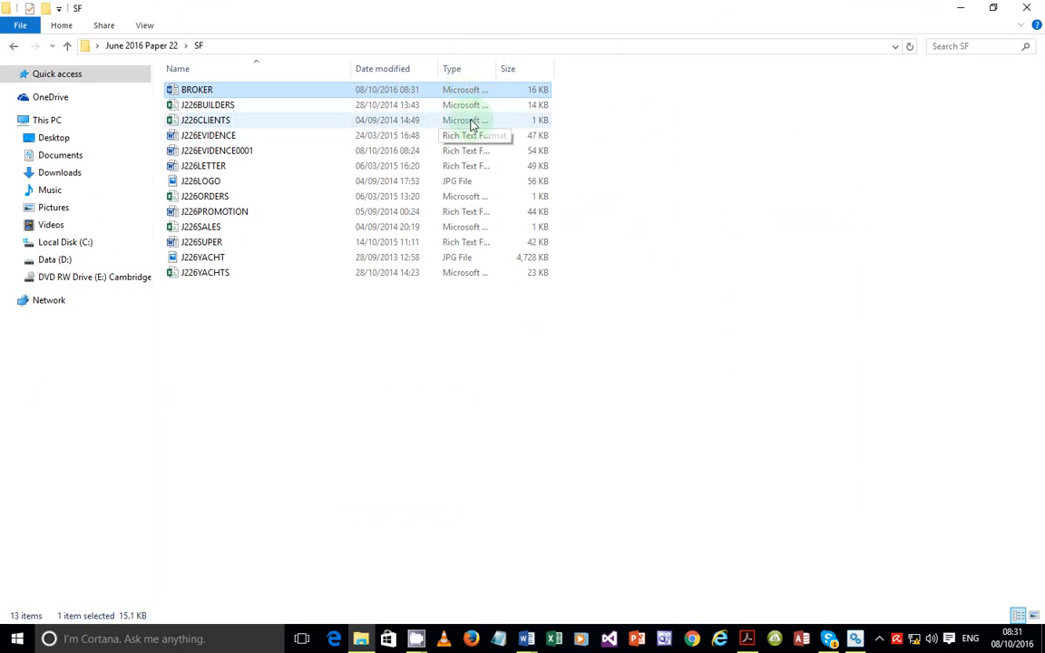
pyautogui.doubleClick(496, 67)
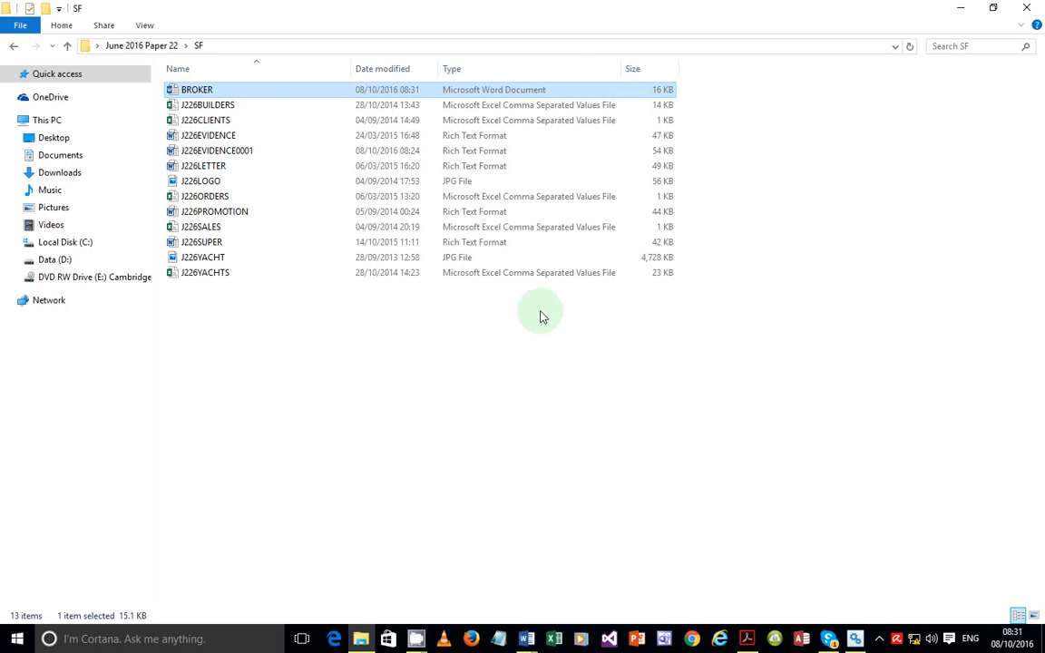
# Screenshot the folder listing, mark the BROKER row with a red box and arrow, and copy it
pyautogui.press('Print')
pyautogui.moveTo(1, 1)
pyautogui.mouseDown()
pyautogui.moveTo(874, 152)
pyautogui.moveTo(766, 347)
pyautogui.moveTo(726, 336)
pyautogui.mouseUp()
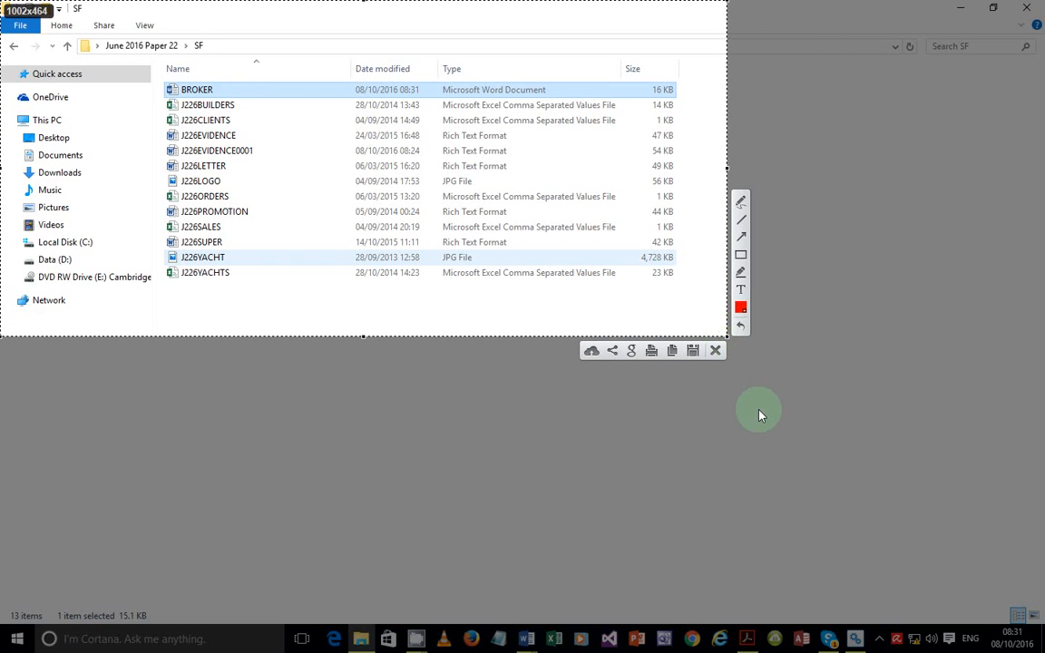
pyautogui.click(742, 255)
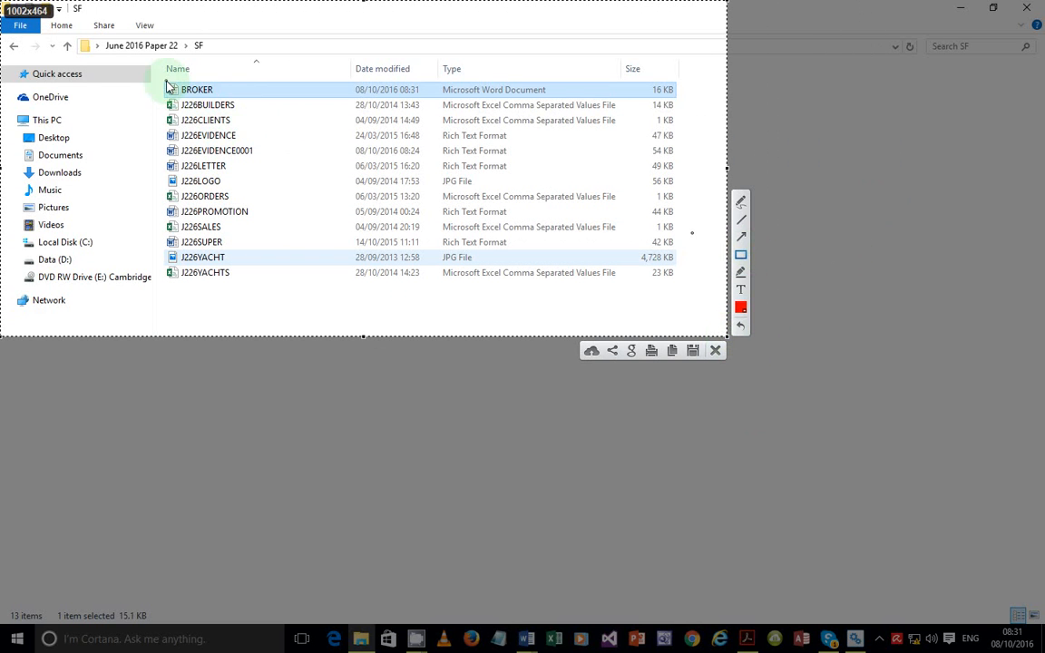
pyautogui.moveTo(159, 81)
pyautogui.mouseDown()
pyautogui.moveTo(306, 103)
pyautogui.moveTo(680, 98)
pyautogui.mouseUp()
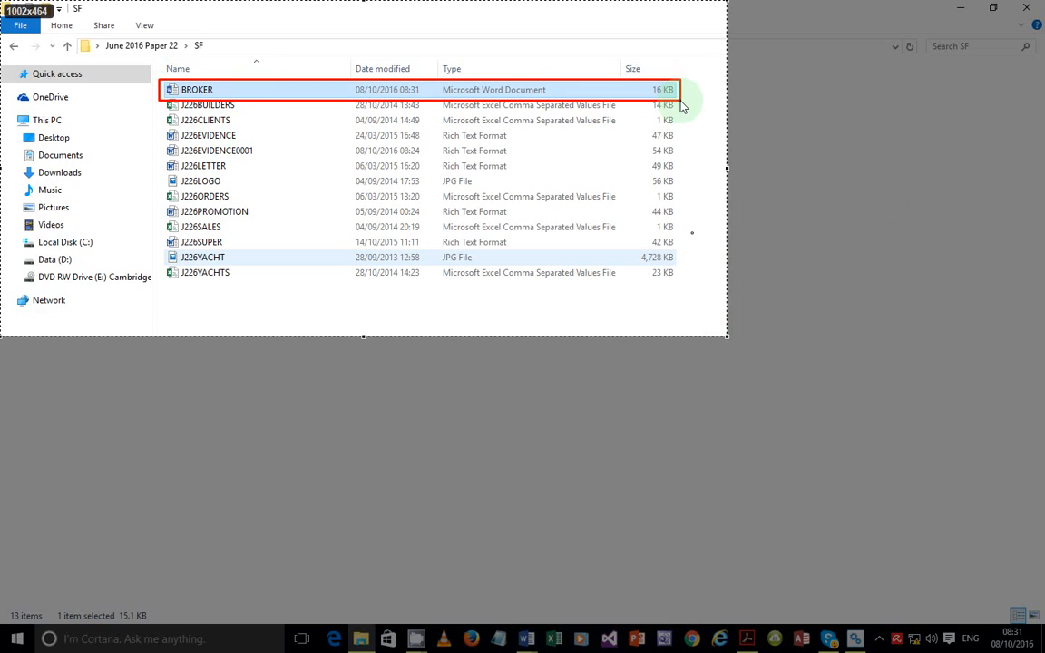
pyautogui.click(743, 239)
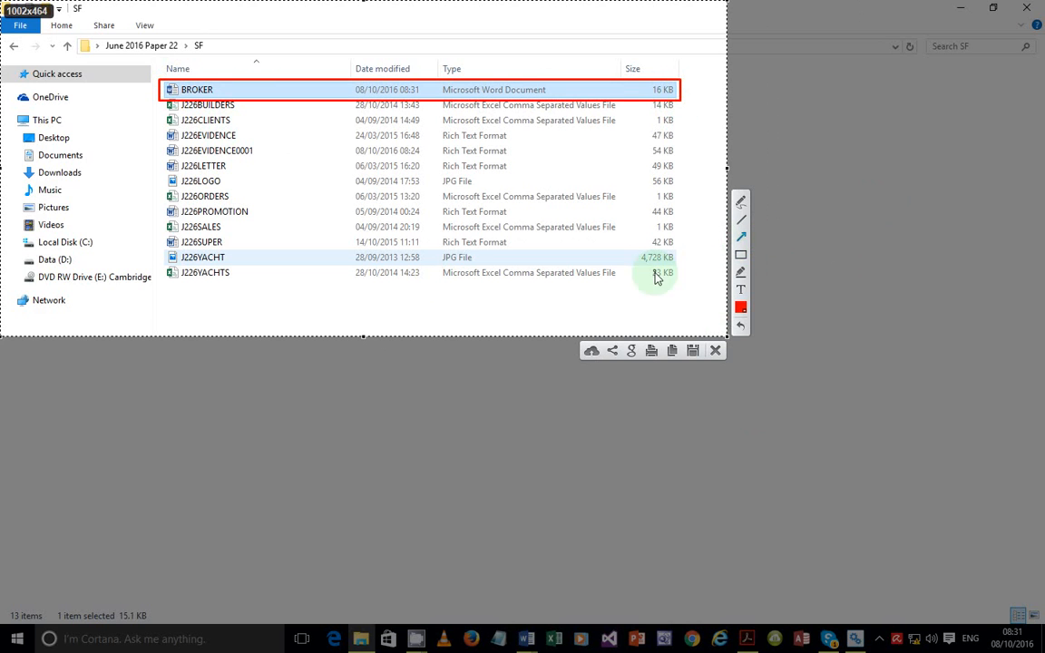
pyautogui.moveTo(243, 309)
pyautogui.mouseDown()
pyautogui.moveTo(352, 88)
pyautogui.moveTo(348, 108)
pyautogui.mouseUp()
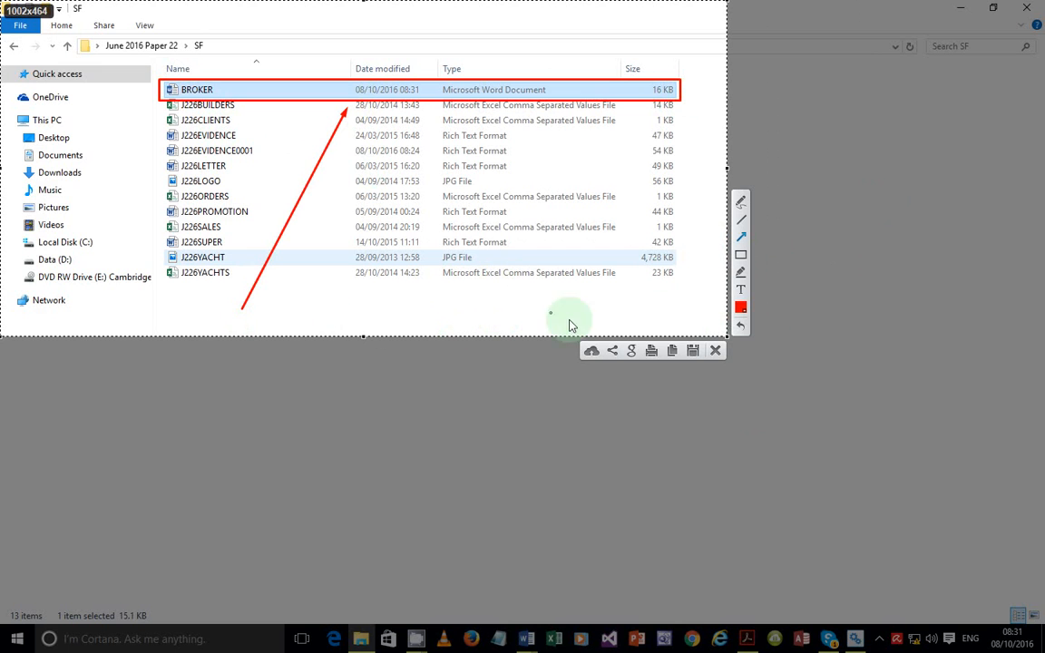
pyautogui.click(672, 351)
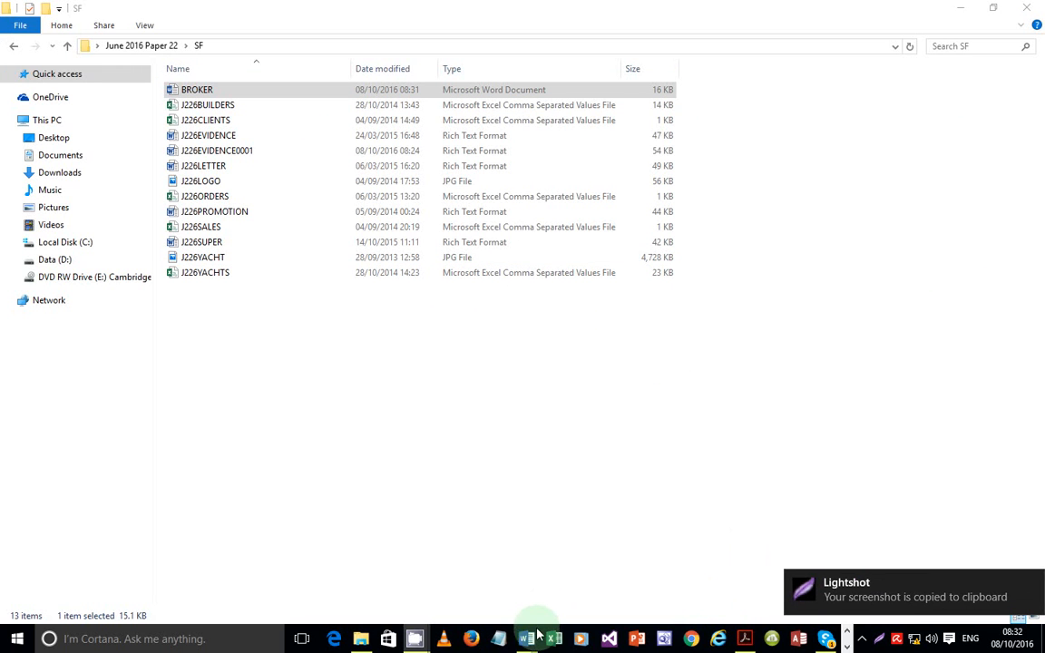
# Paste the annotated BROKER folder screenshot below Step 2 – EVIDENCE 3 in J226EVIDENCE0001
pyautogui.moveTo(528, 638)
pyautogui.click(479, 578)
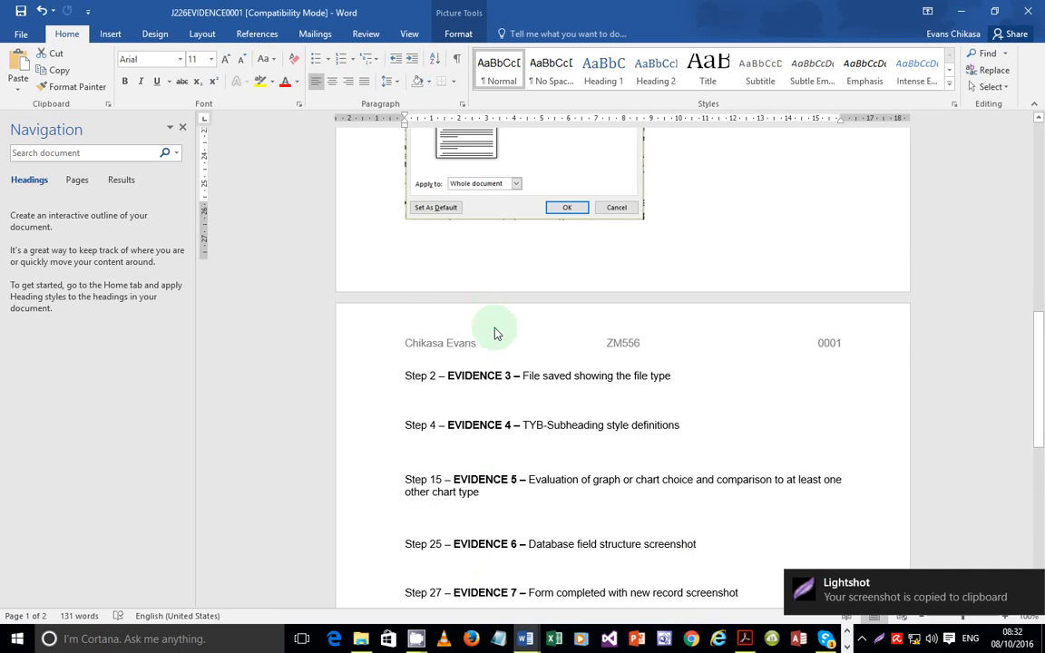
pyautogui.scroll(-1, 472, 349)
pyautogui.click(455, 372)
pyautogui.click(450, 356)
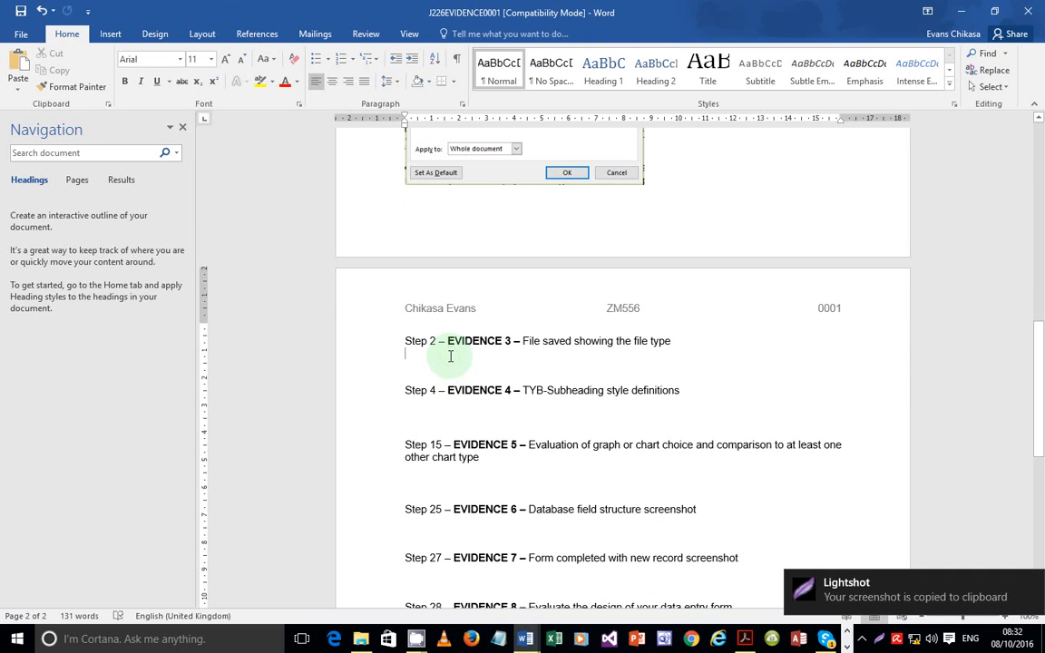
pyautogui.hotkey('ctrl', 'v')
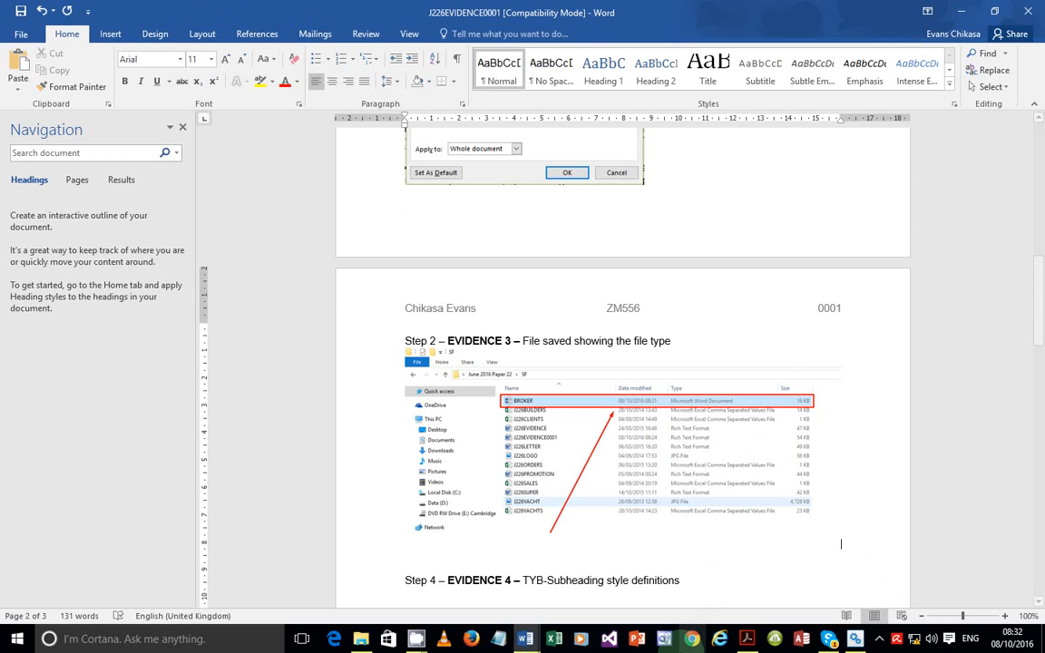
pyautogui.hotkey('alt', 'Tab')
pyautogui.scroll(-3, 466, 416)
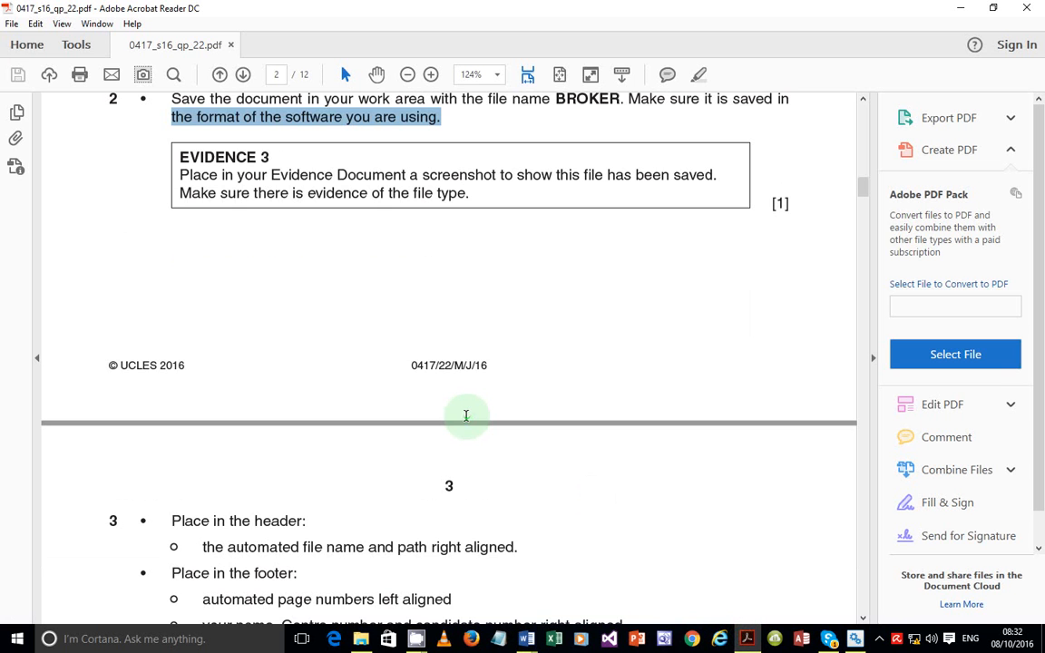
# Scroll the question paper to question 3's header and footer instructions, then return to BROKER in Word
pyautogui.scroll(-3, 465, 415)
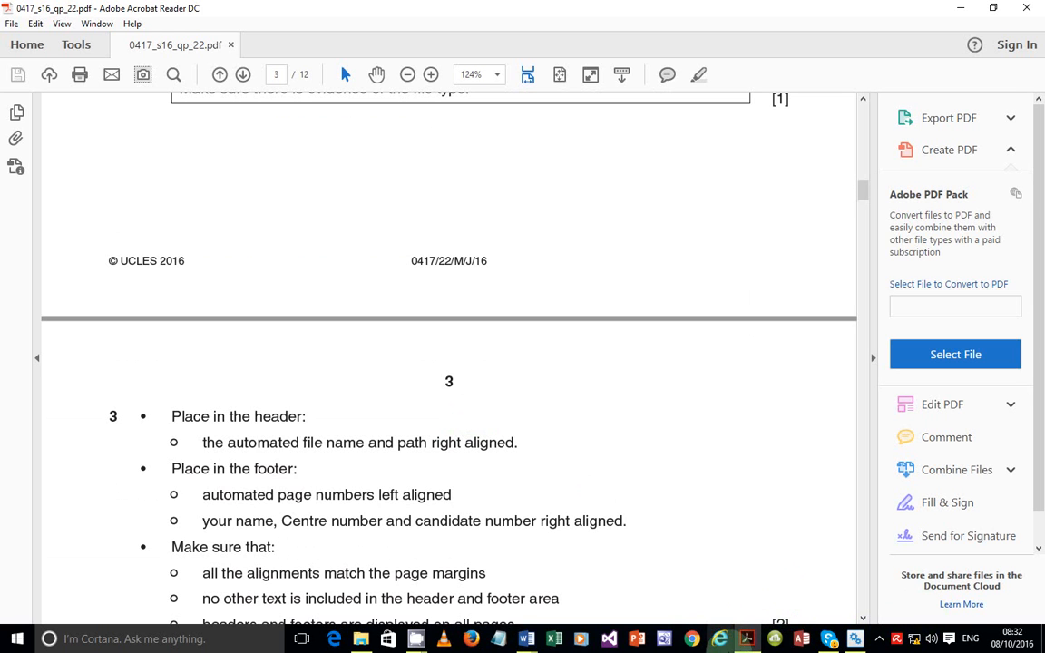
pyautogui.scroll(-3, 545, 381)
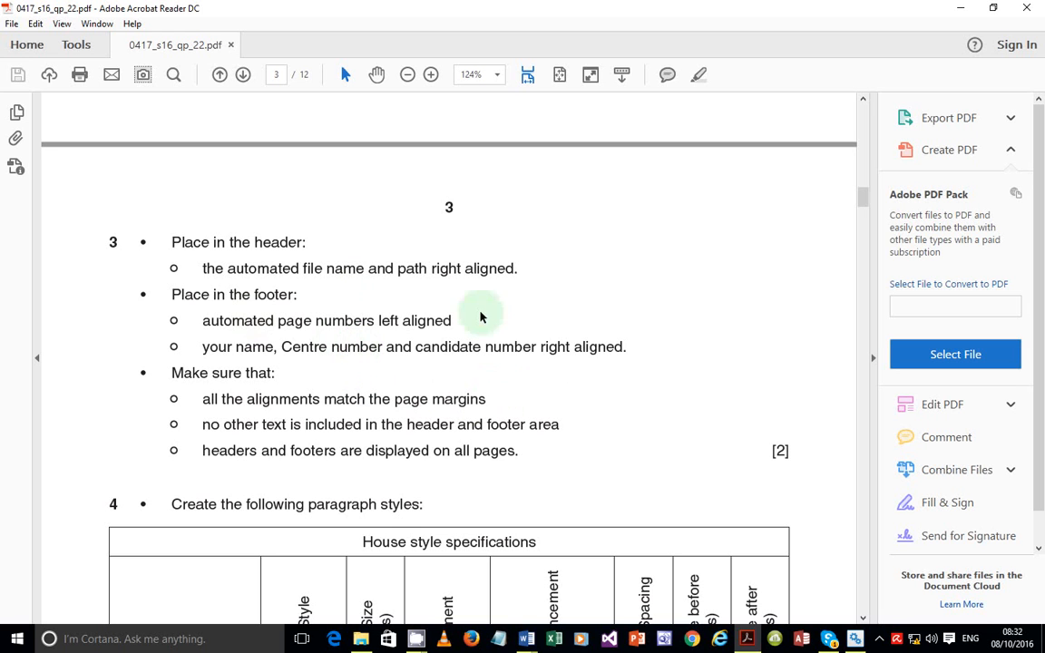
pyautogui.click(526, 638)
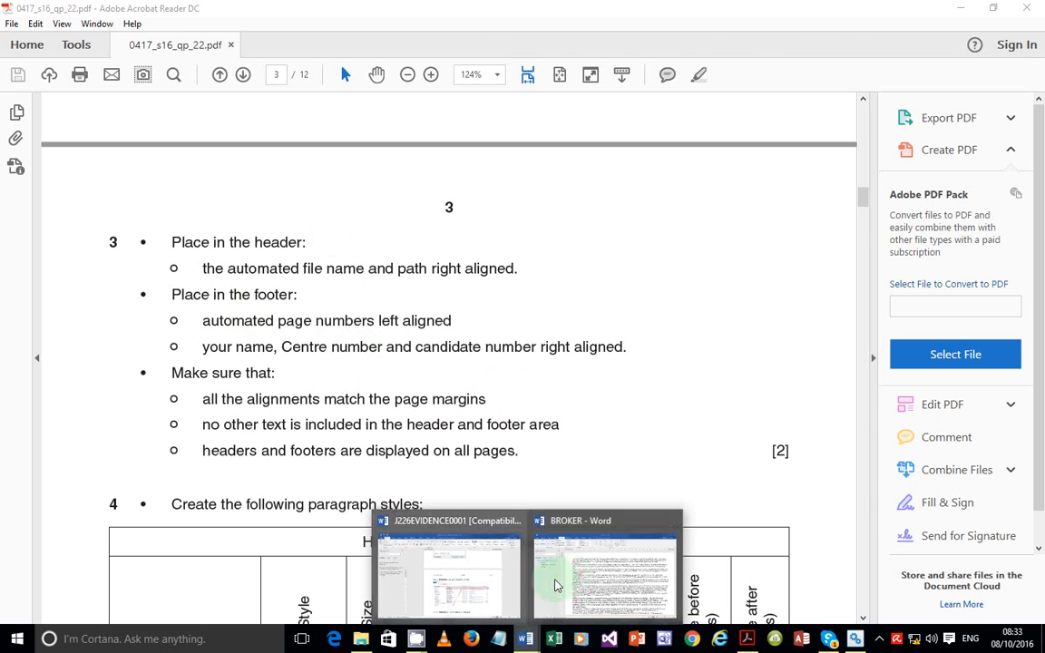
pyautogui.click(580, 575)
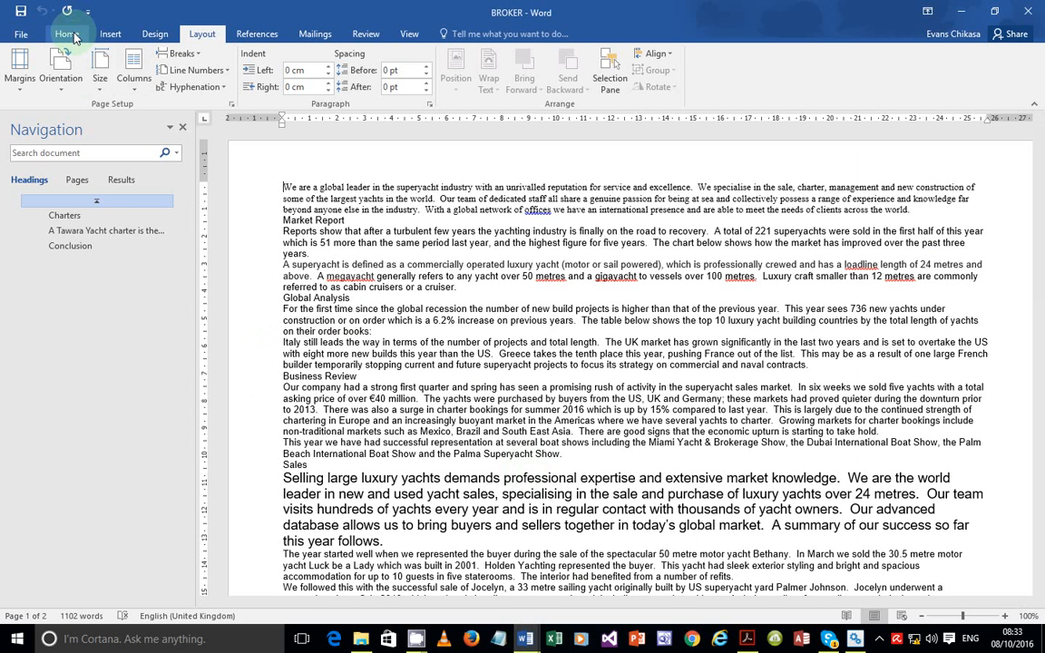
# Insert a Blank (Three Columns) header into BROKER and select its right-hand placeholder
pyautogui.click(73, 36)
pyautogui.click(110, 33)
pyautogui.click(649, 89)
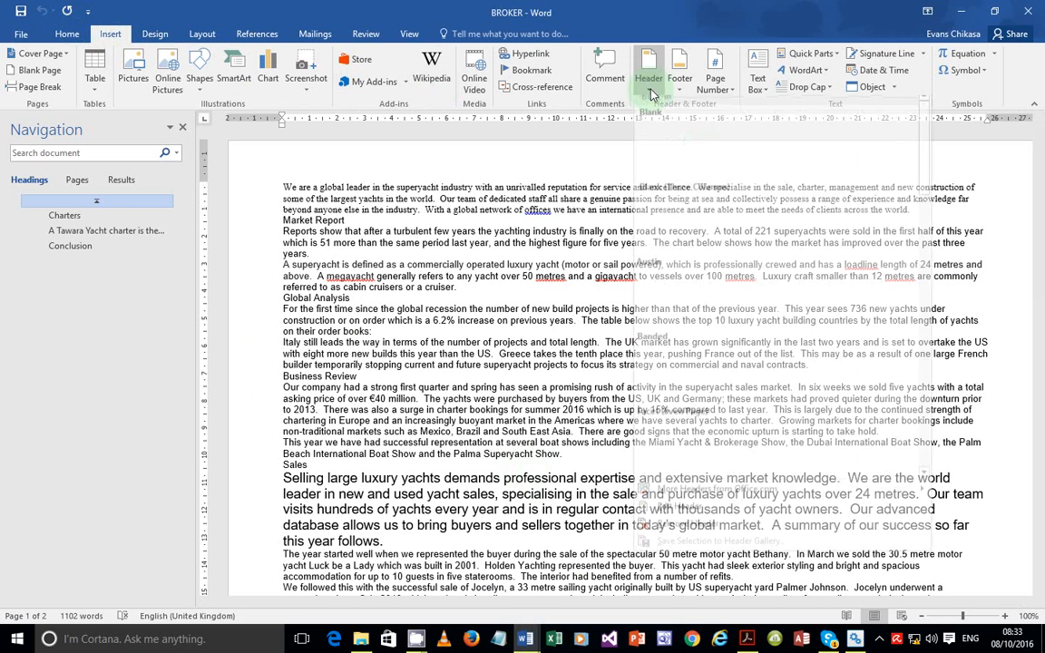
pyautogui.click(744, 226)
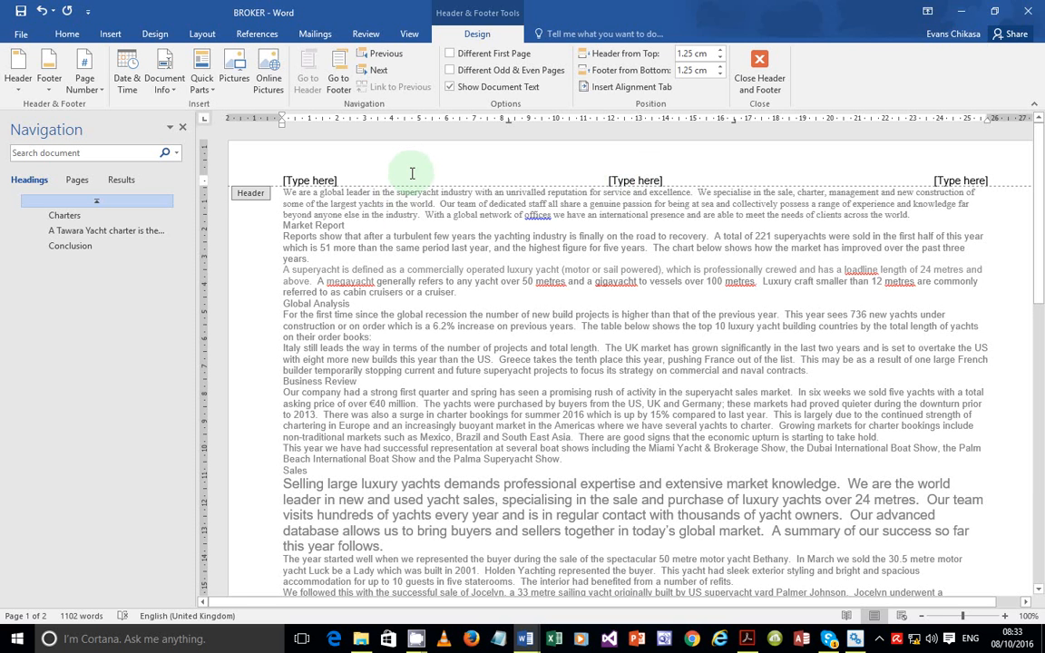
pyautogui.click(954, 181)
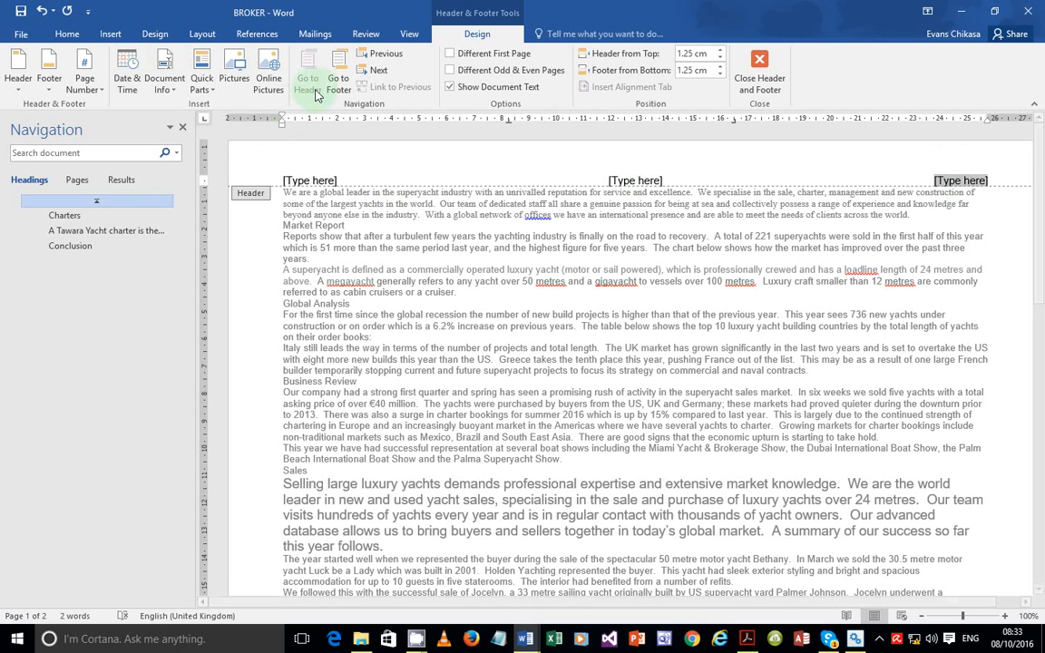
# Insert a FileName field with the full path in the right of the header
pyautogui.click(201, 81)
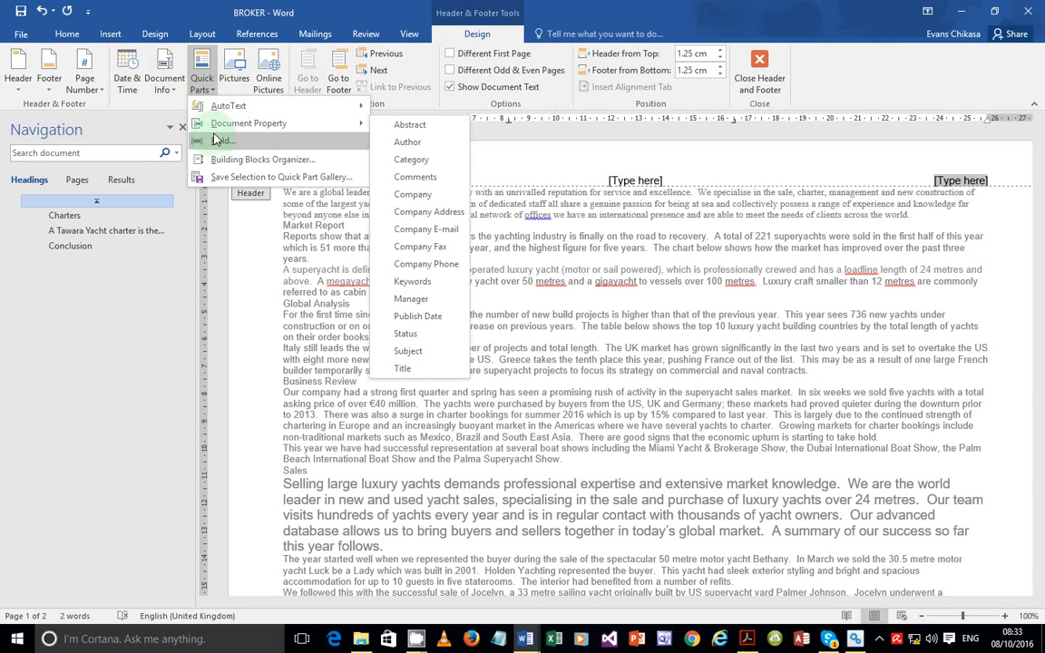
pyautogui.click(214, 143)
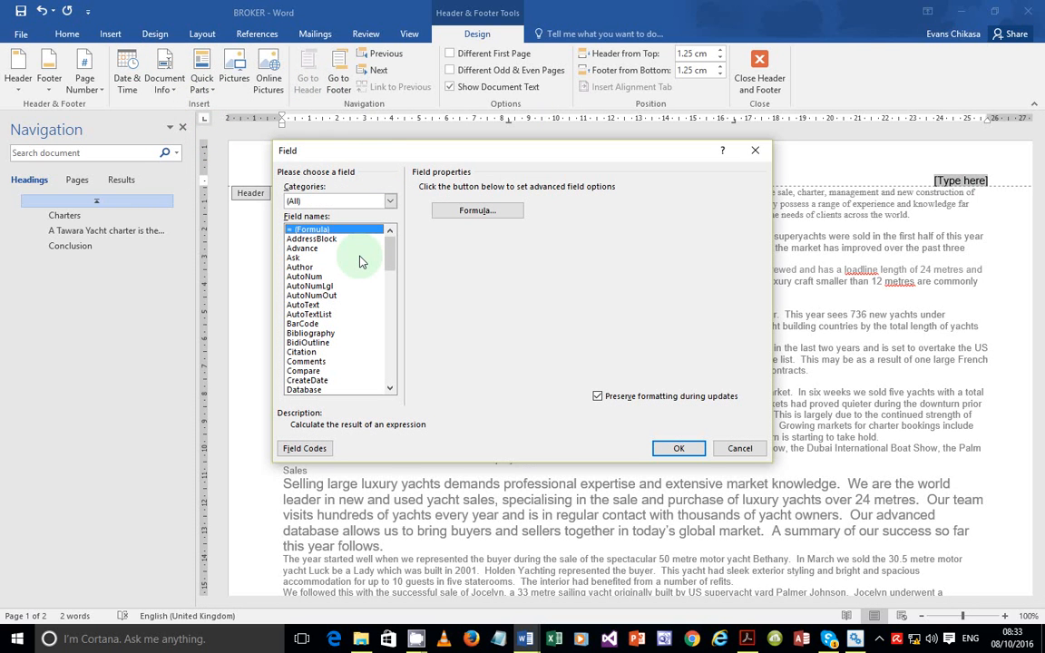
pyautogui.press('f')
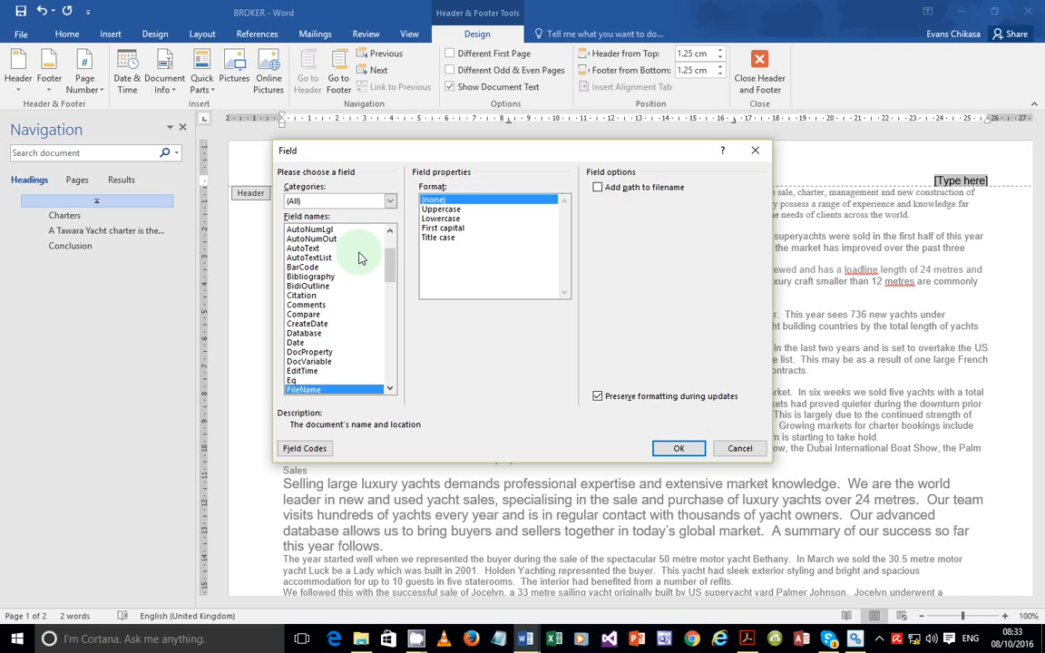
pyautogui.click(615, 188)
pyautogui.click(682, 449)
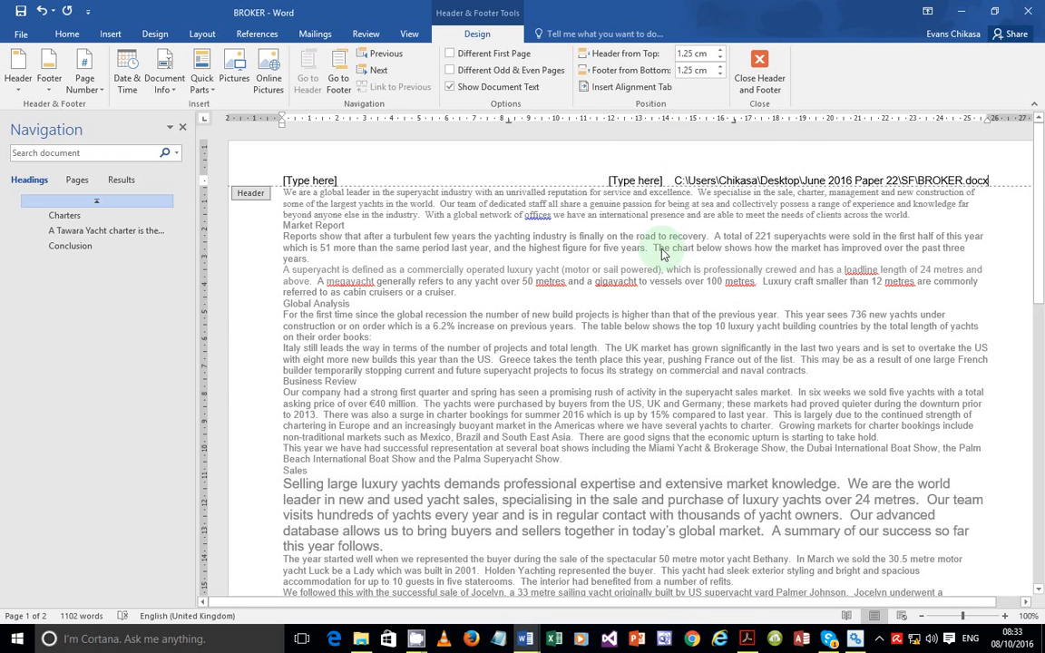
# Delete the left and middle [Type here] header placeholders
pyautogui.click(635, 180)
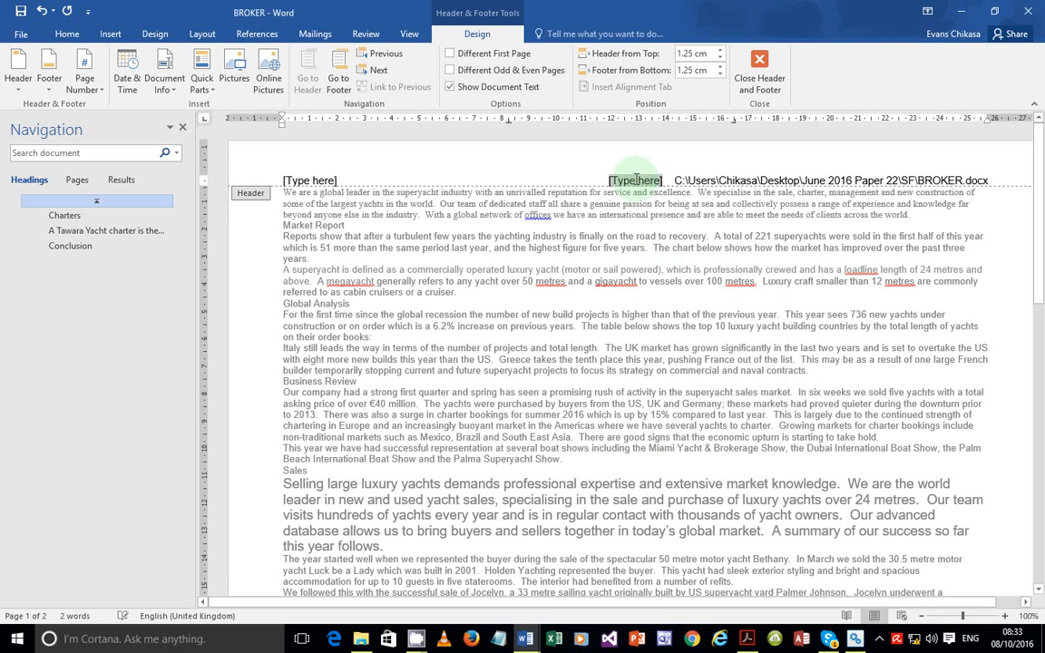
pyautogui.click(306, 179)
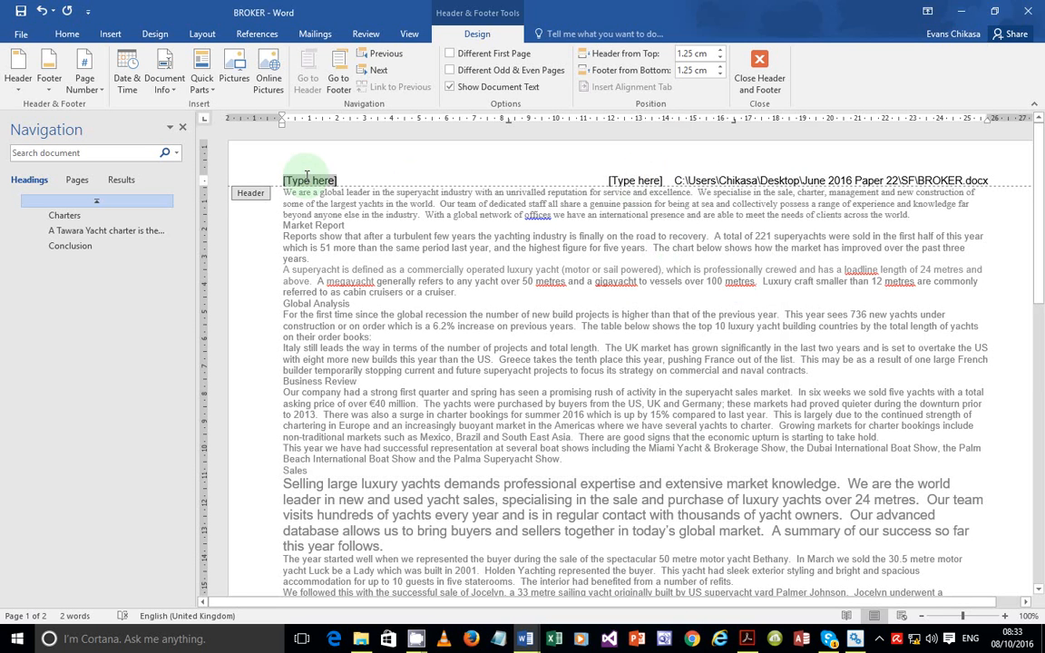
pyautogui.click(307, 179)
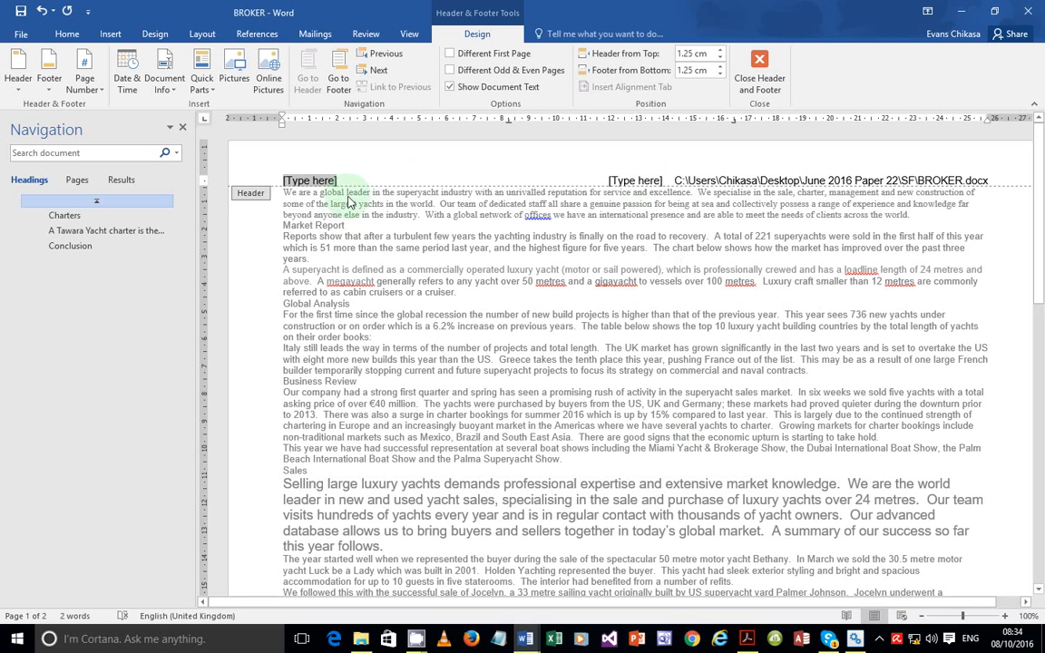
pyautogui.press('Delete')
pyautogui.click(632, 180)
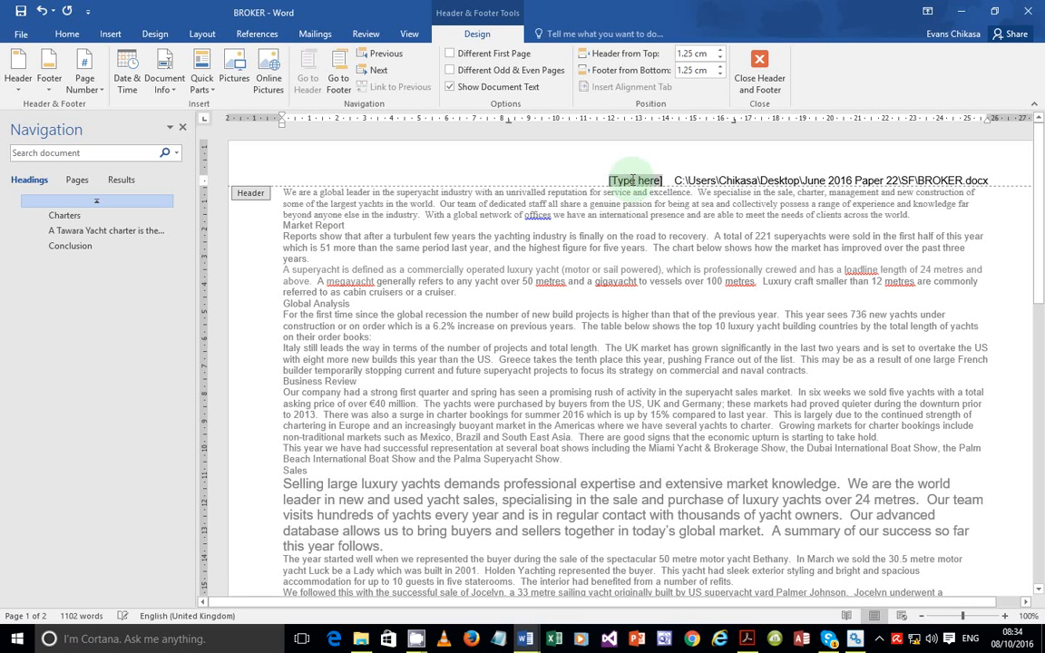
pyautogui.press('Delete')
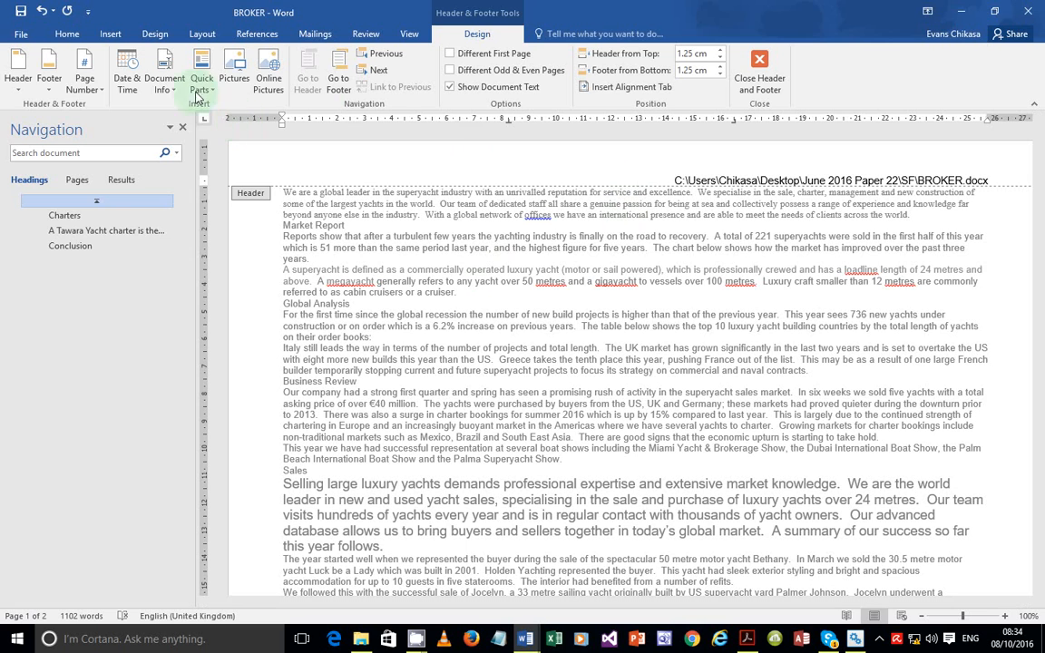
# Insert a Blank (Three Columns) footer into BROKER
pyautogui.click(112, 35)
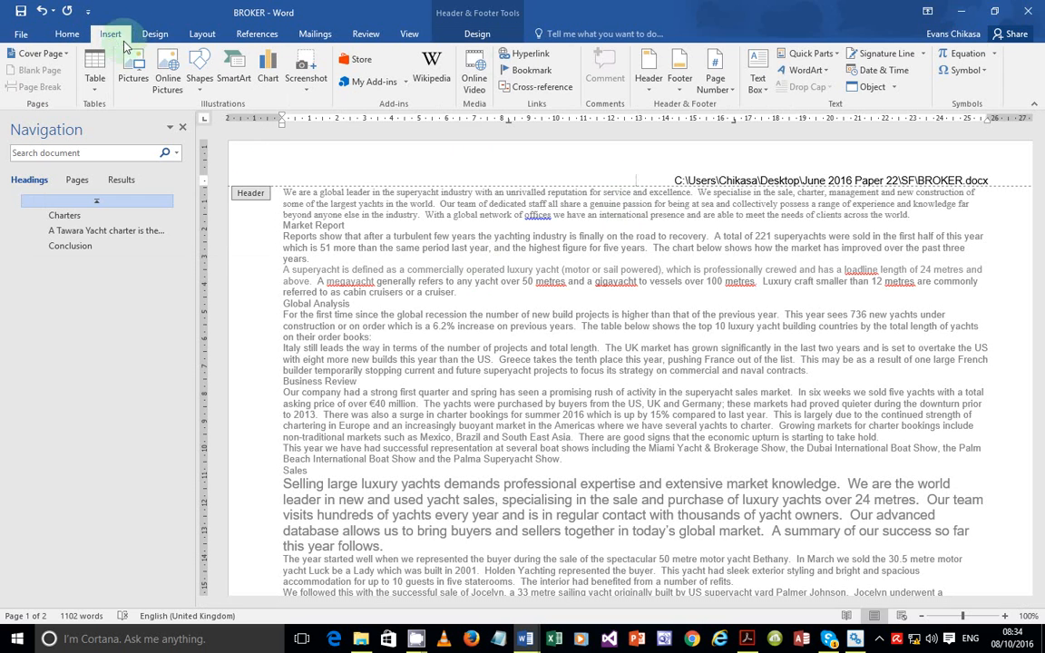
pyautogui.click(682, 86)
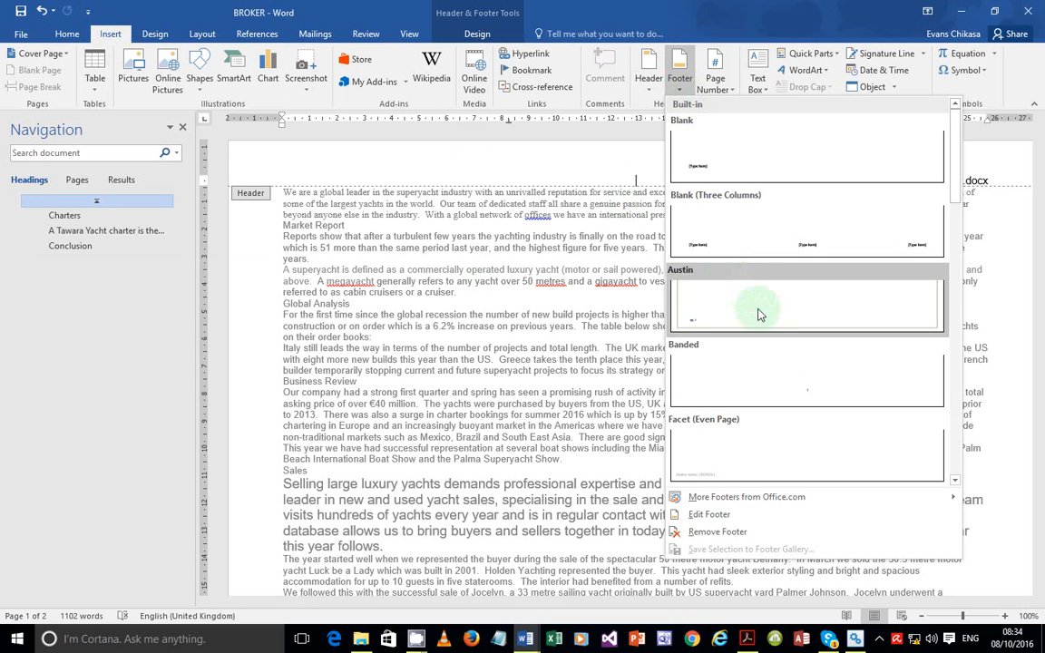
pyautogui.scroll(-3, 773, 377)
pyautogui.scroll(3, 773, 378)
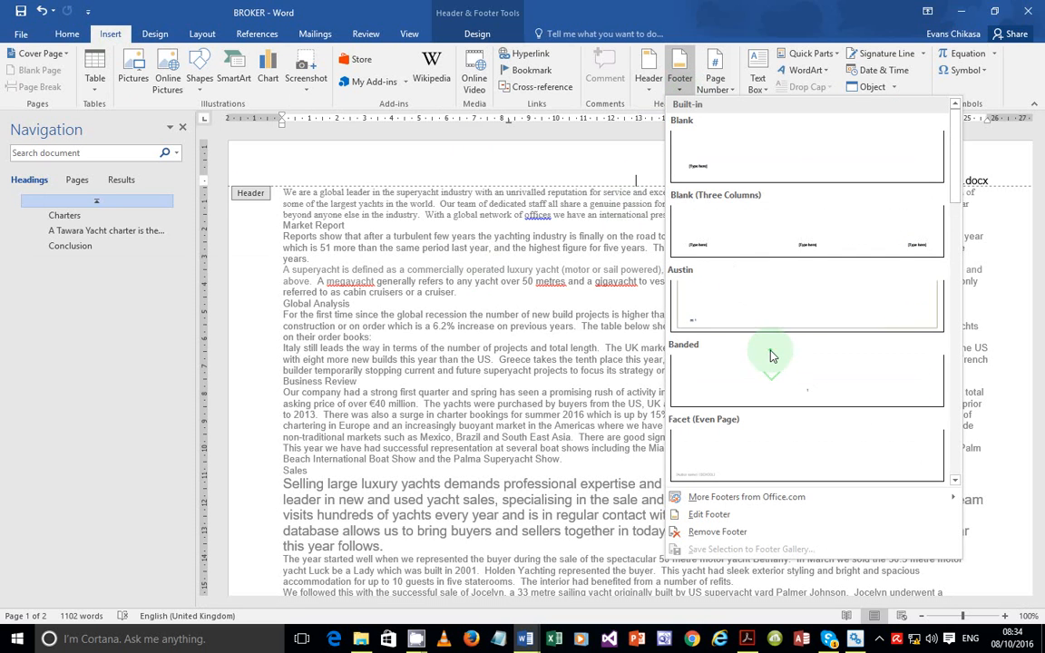
pyautogui.click(766, 245)
pyautogui.scroll(-3, 736, 373)
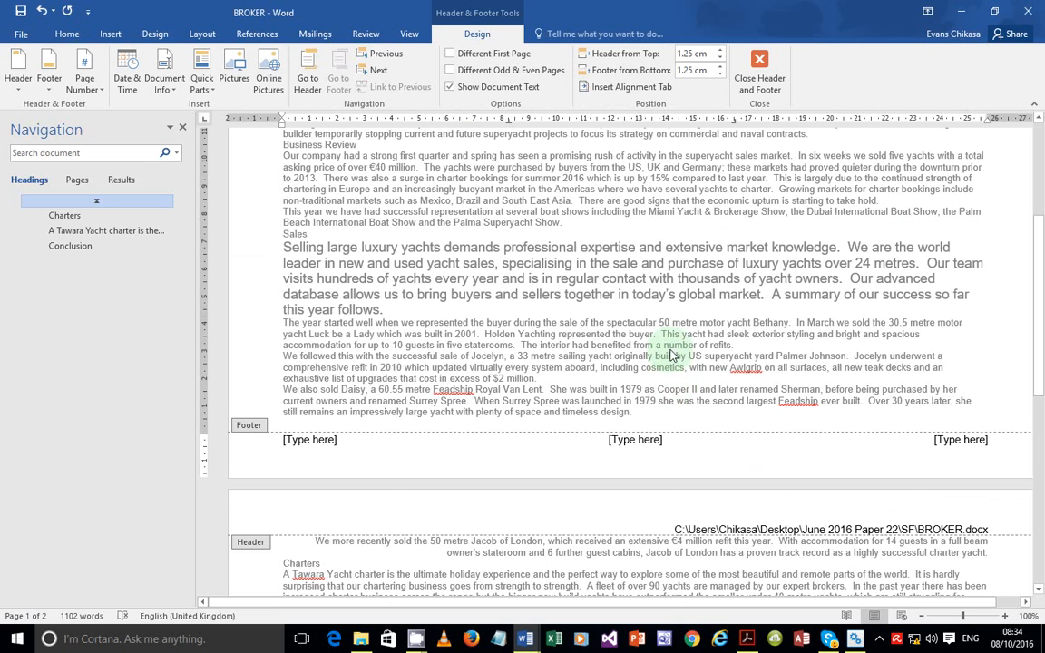
# Put an automatic Page number field in the left footer box
pyautogui.click(326, 439)
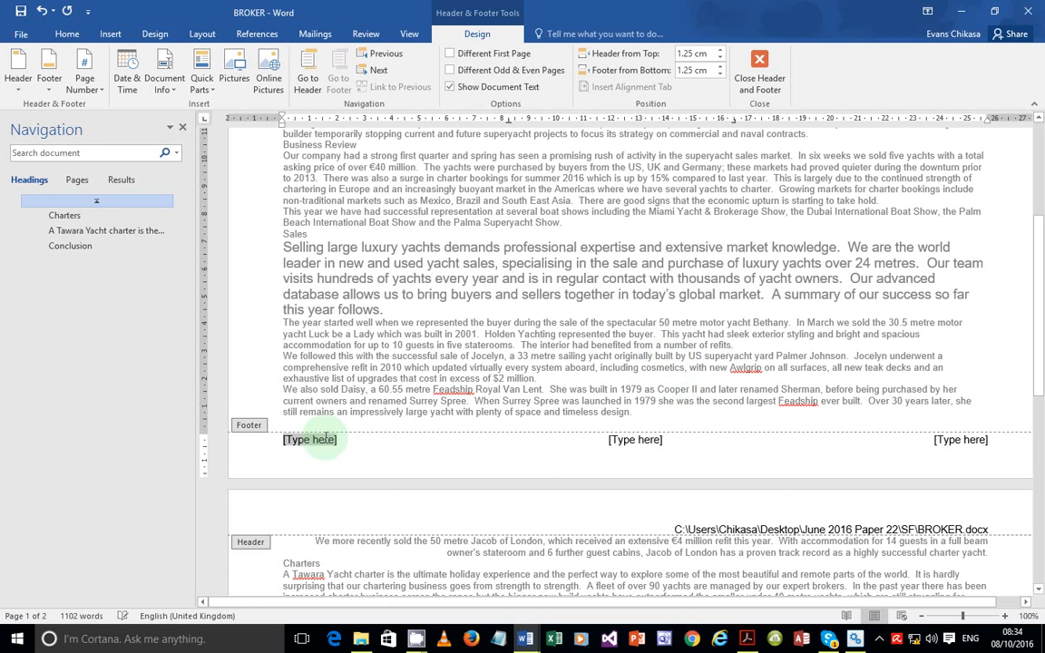
pyautogui.click(201, 89)
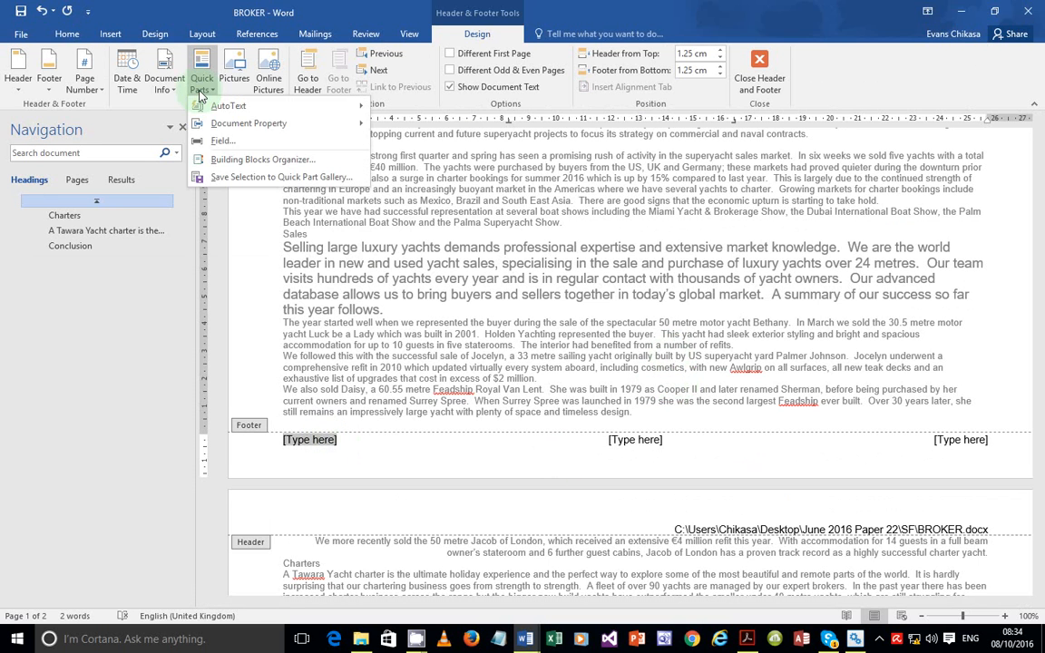
pyautogui.click(222, 140)
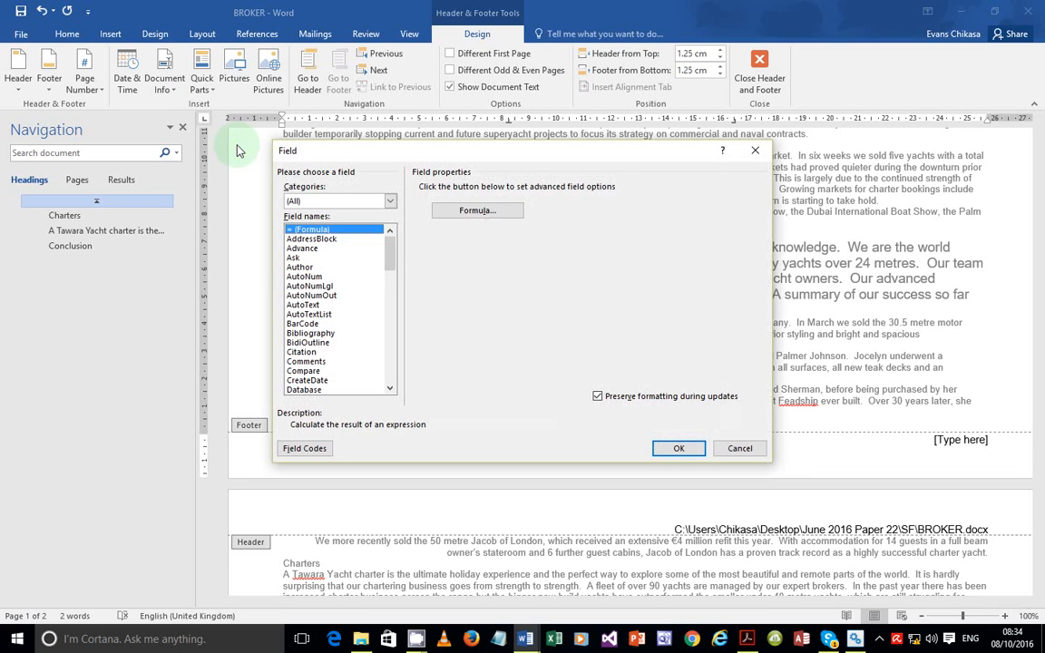
pyautogui.press('p')
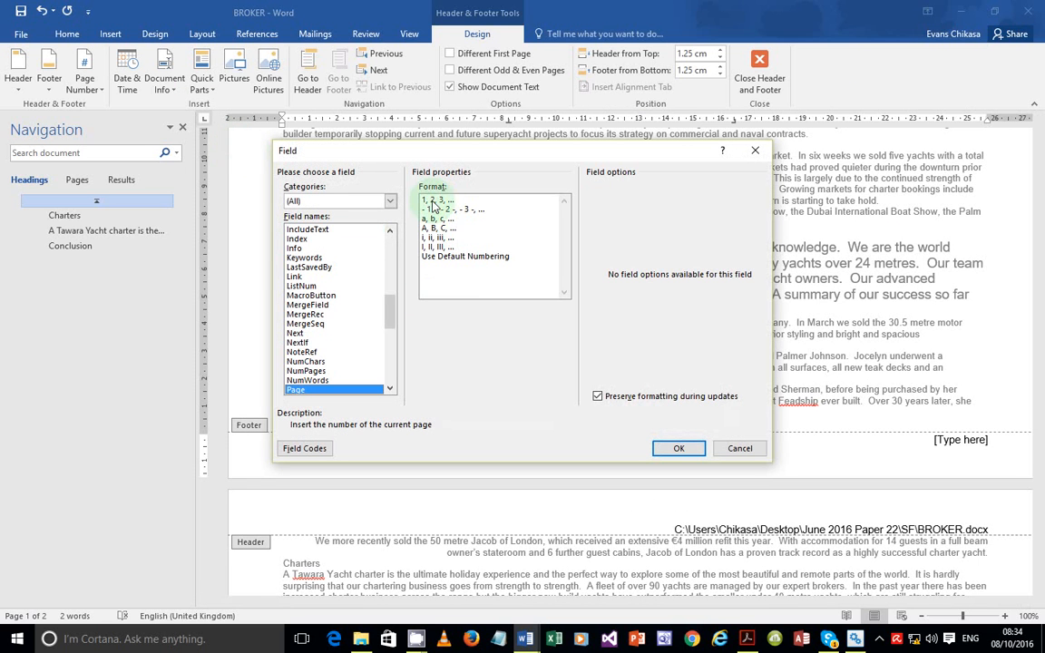
pyautogui.click(679, 448)
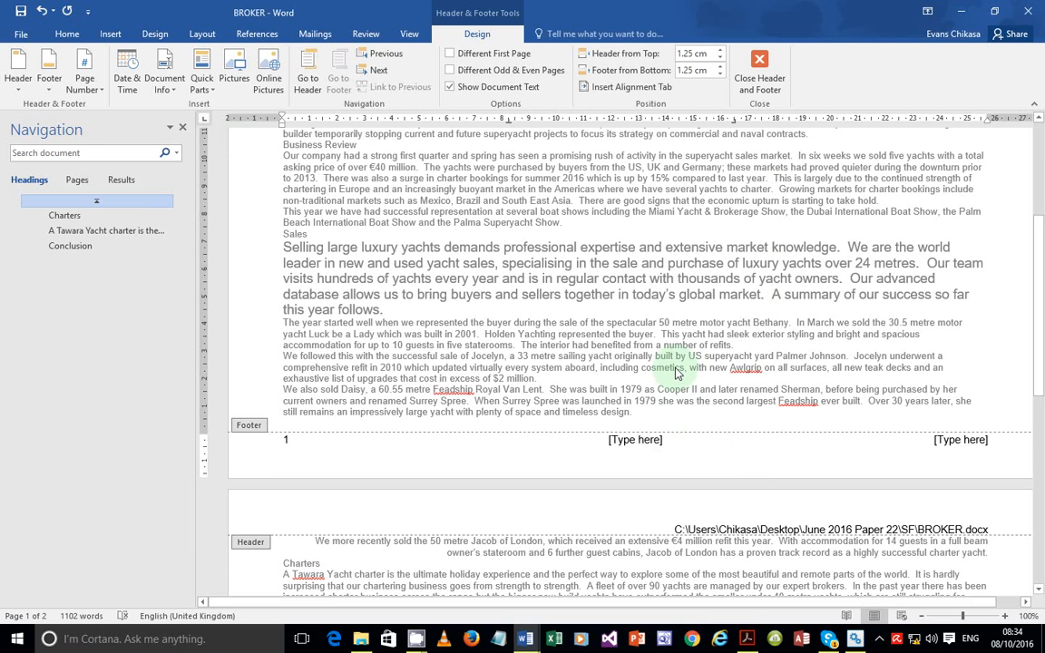
# Type the candidate's name, centre number and candidate number on the right, and delete the centre placeholder
pyautogui.click(952, 442)
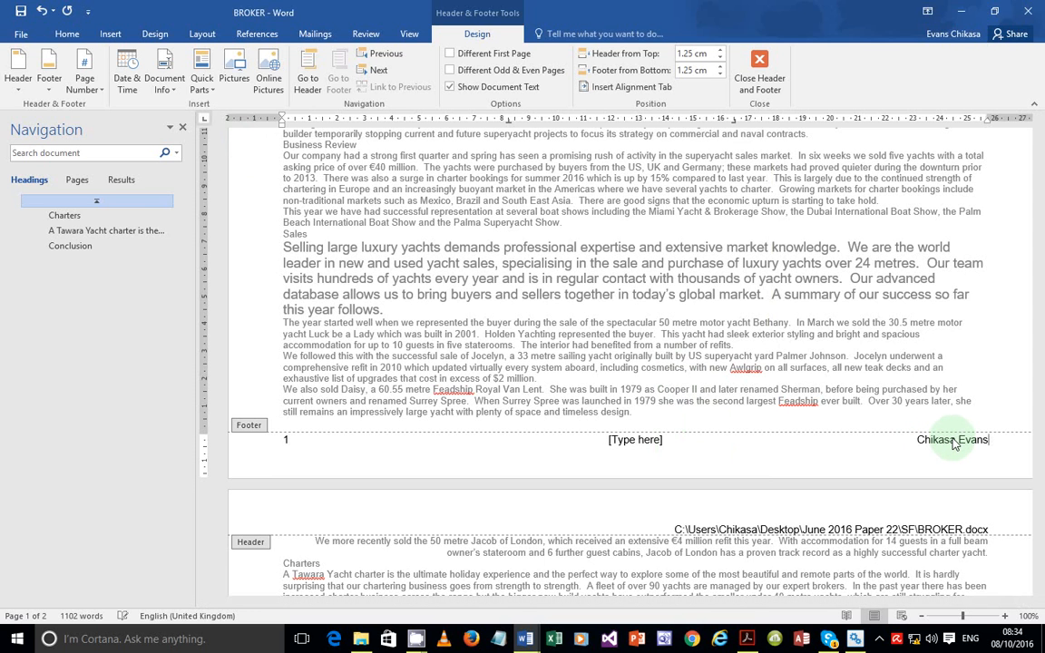
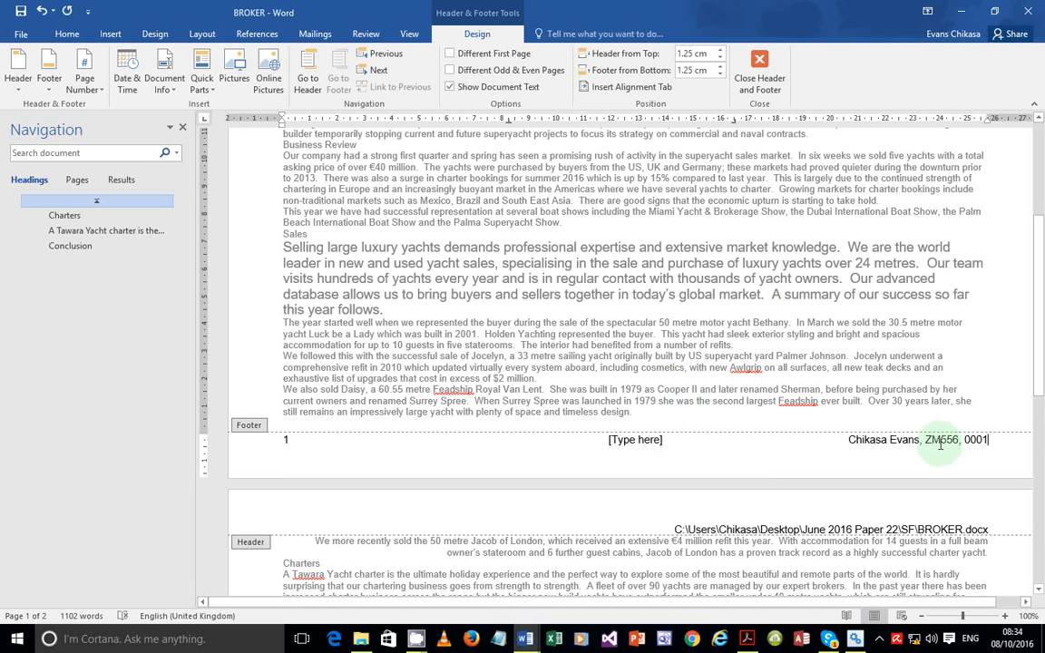
pyautogui.click(621, 440)
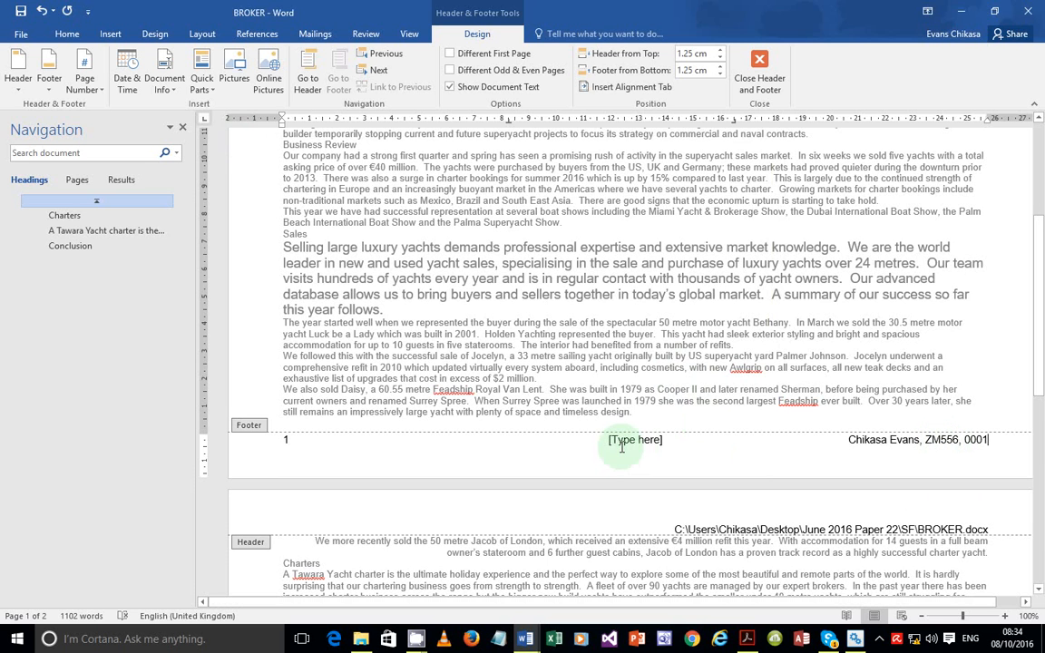
pyautogui.press('Delete')
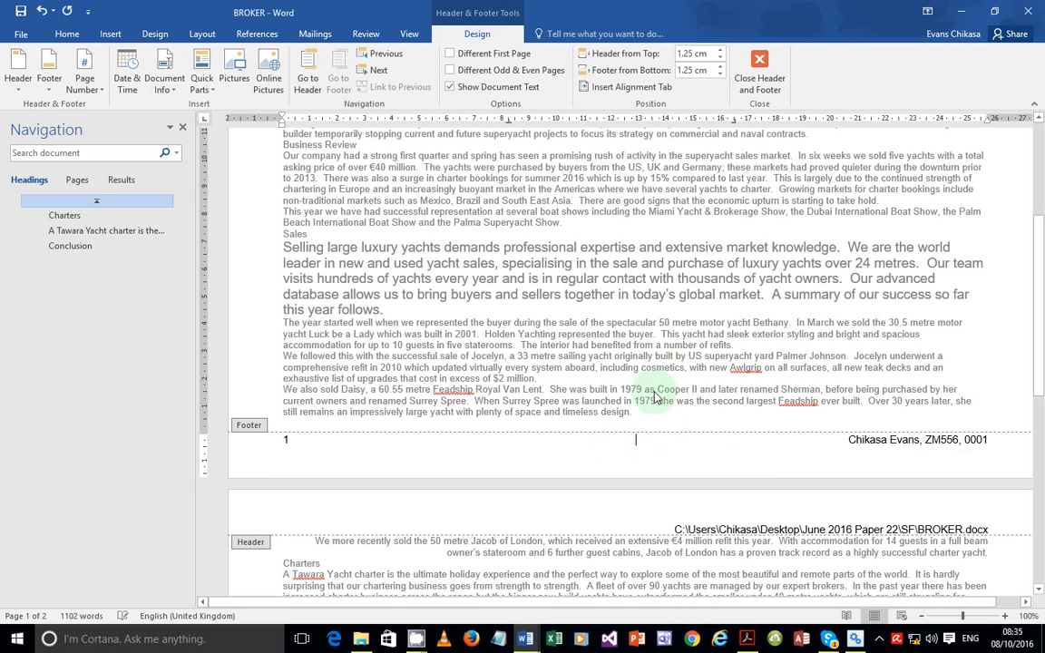
# Close header and footer editing and switch to the question paper PDF in Acrobat
pyautogui.doubleClick(682, 305)
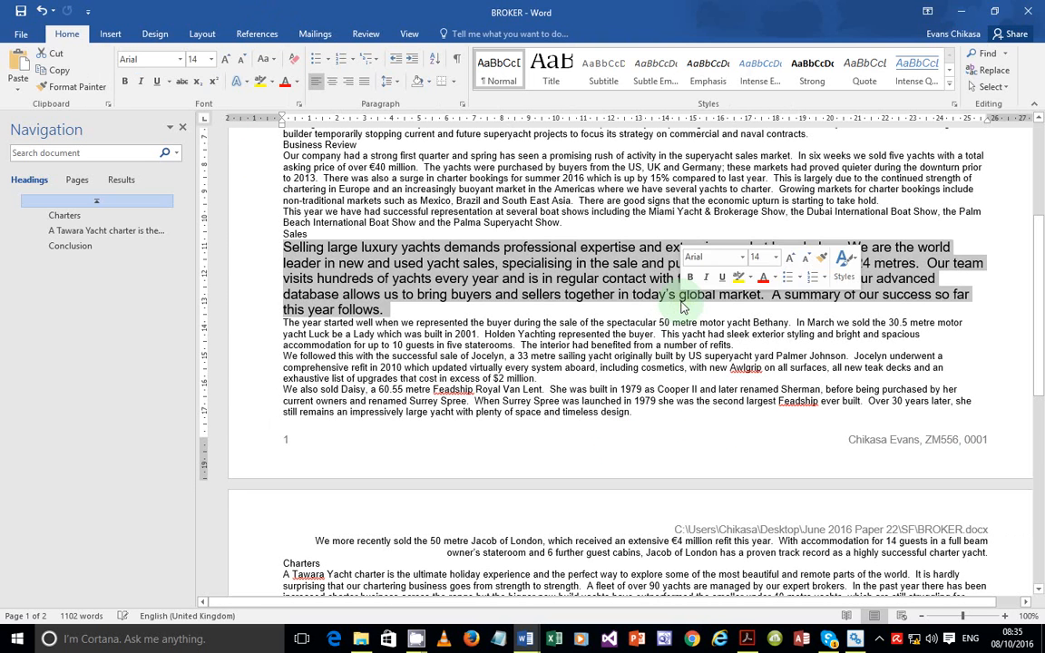
pyautogui.click(653, 333)
pyautogui.scroll(3, 619, 295)
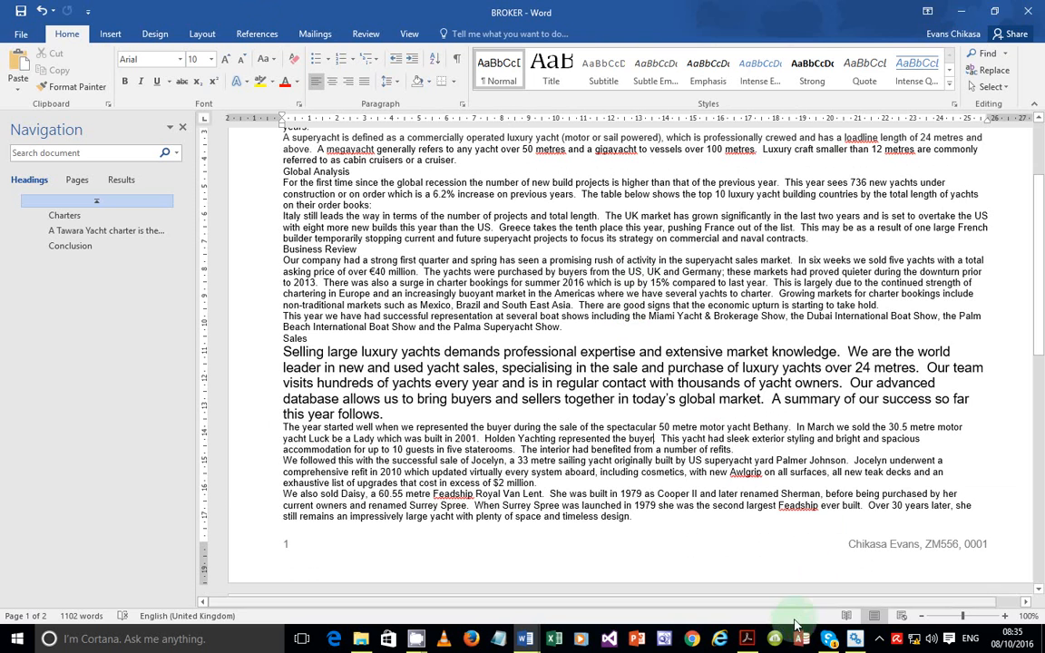
pyautogui.click(747, 638)
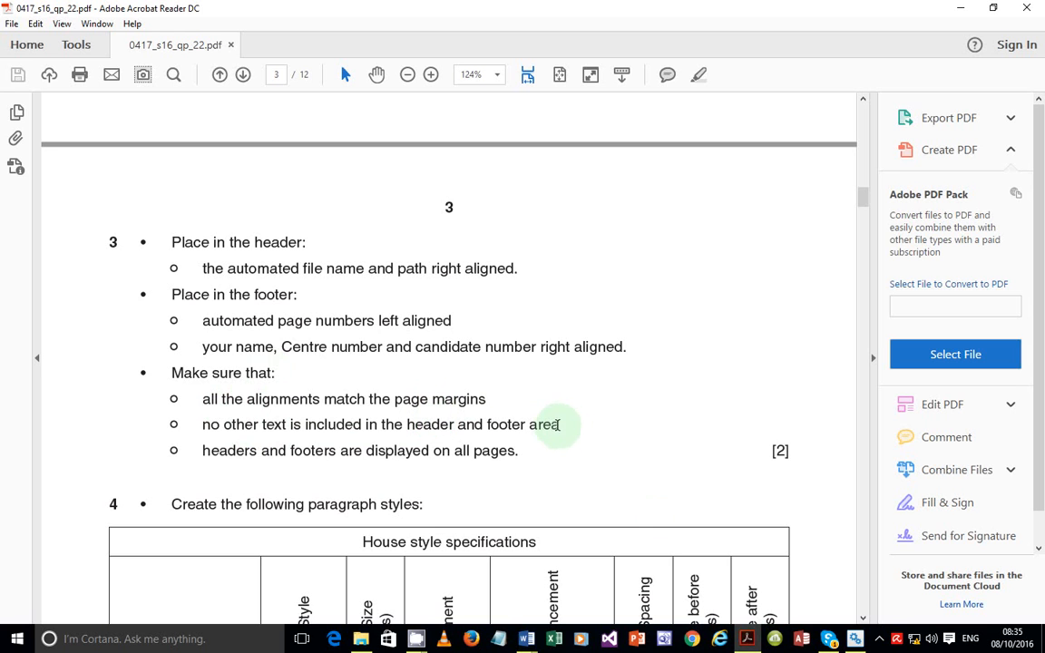
# Highlight the 'no other text is included in the header and footer area' line, then return to BROKER
pyautogui.moveTo(186, 427); pyautogui.dragTo(563, 425)
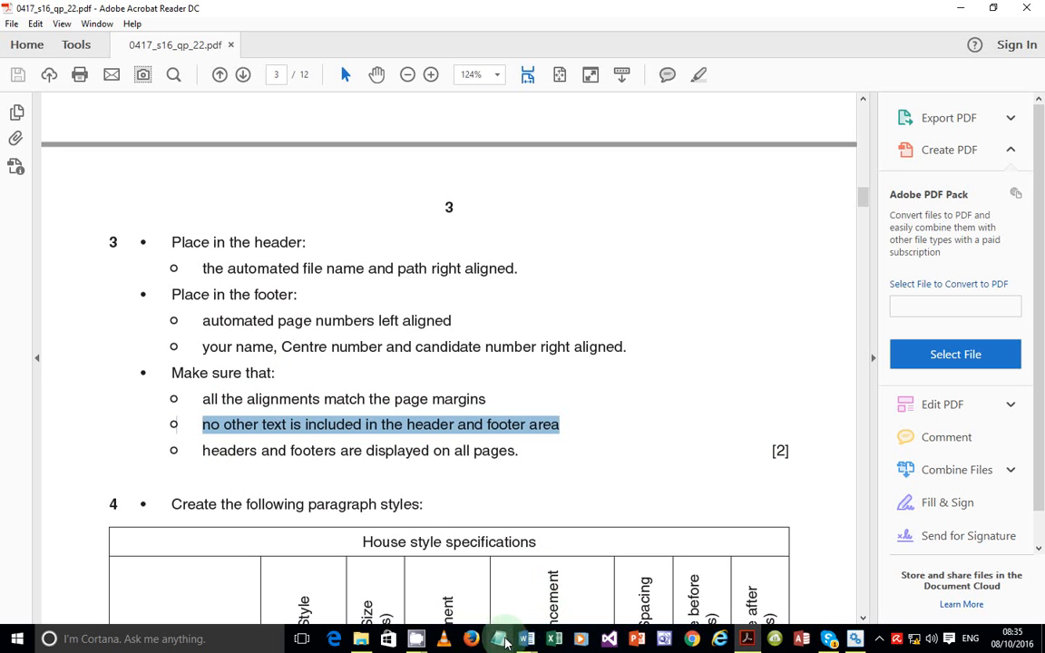
pyautogui.moveTo(526, 638)
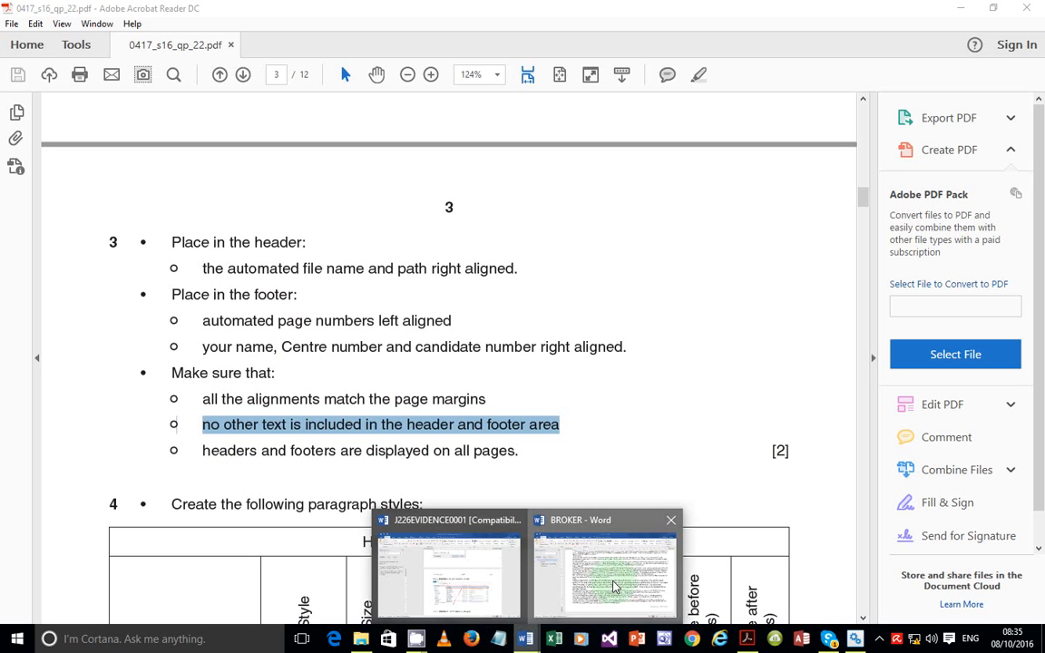
pyautogui.click(613, 586)
pyautogui.scroll(3, 421, 360)
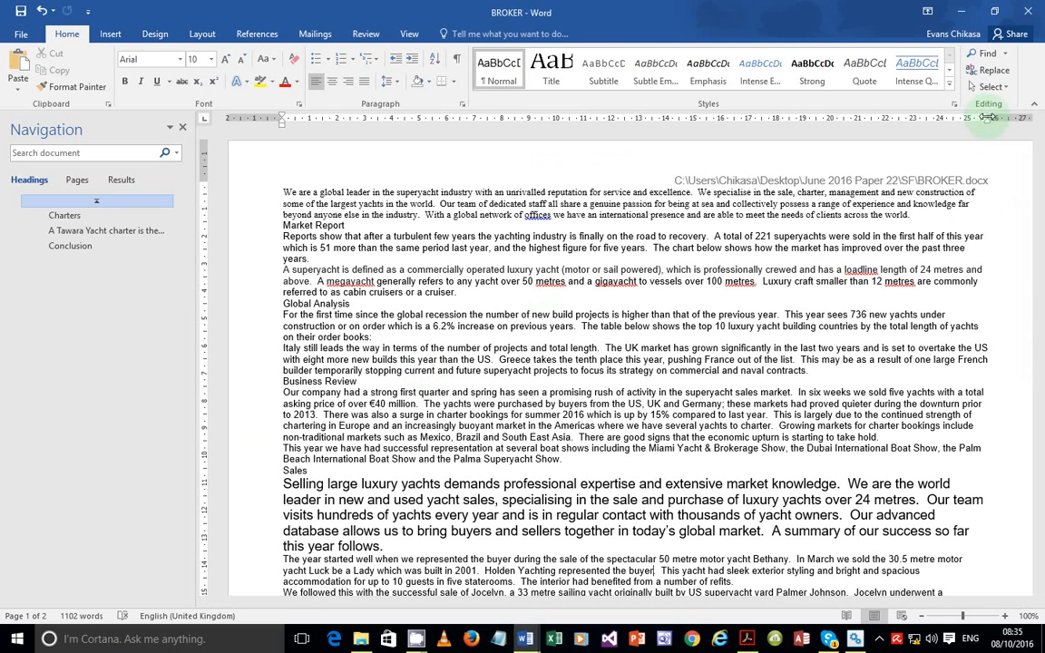
# Align the body text's left and right indents with the margins on the ruler, then switch to the exam PDF
pyautogui.moveTo(989, 118); pyautogui.dragTo(988, 118)
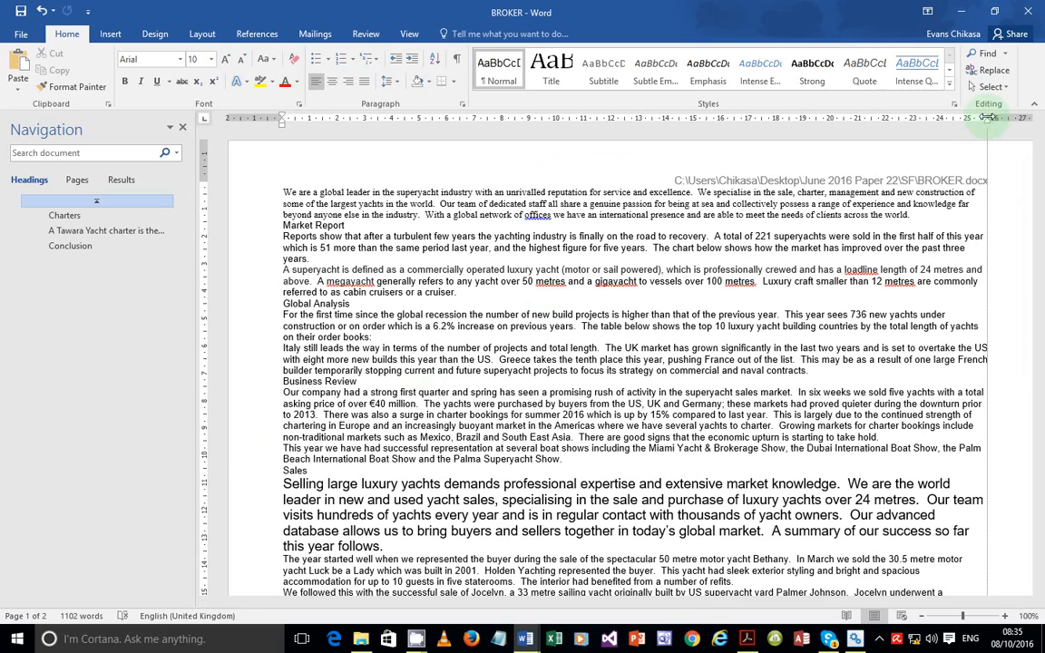
pyautogui.moveTo(987, 118); pyautogui.dragTo(989, 118)
pyautogui.scroll(-10, 823, 366)
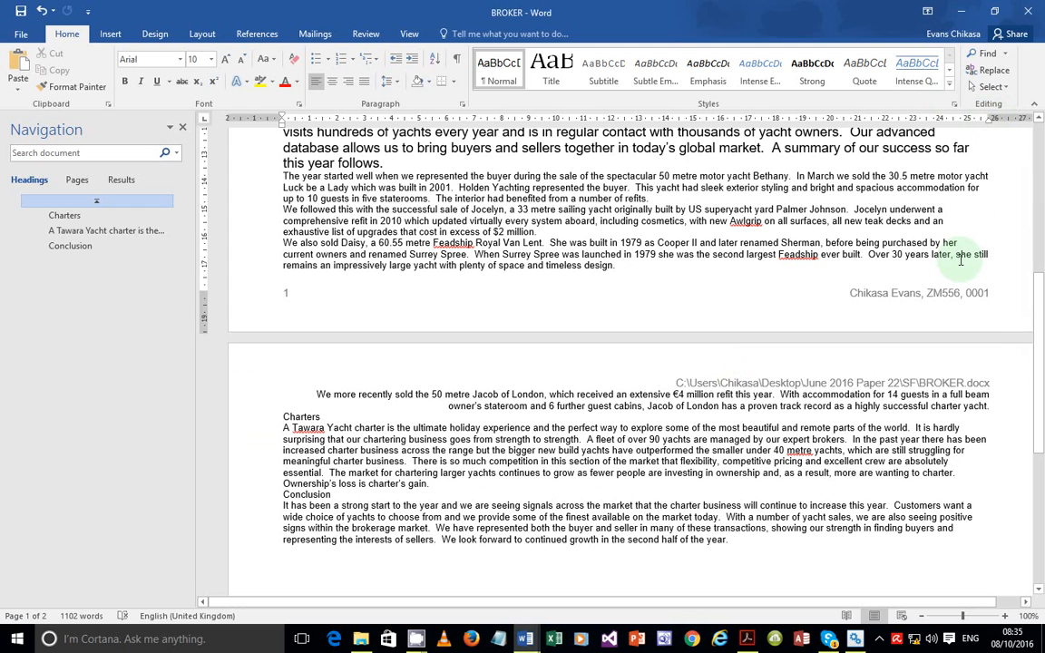
pyautogui.moveTo(985, 118); pyautogui.dragTo(985, 118)
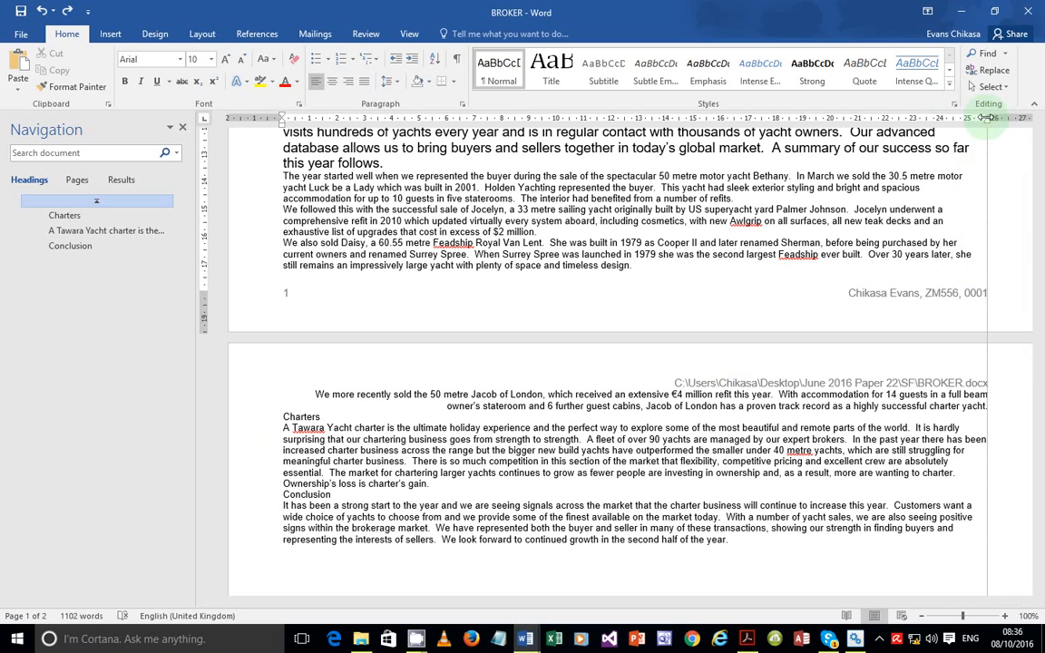
pyautogui.moveTo(986, 118); pyautogui.dragTo(985, 118)
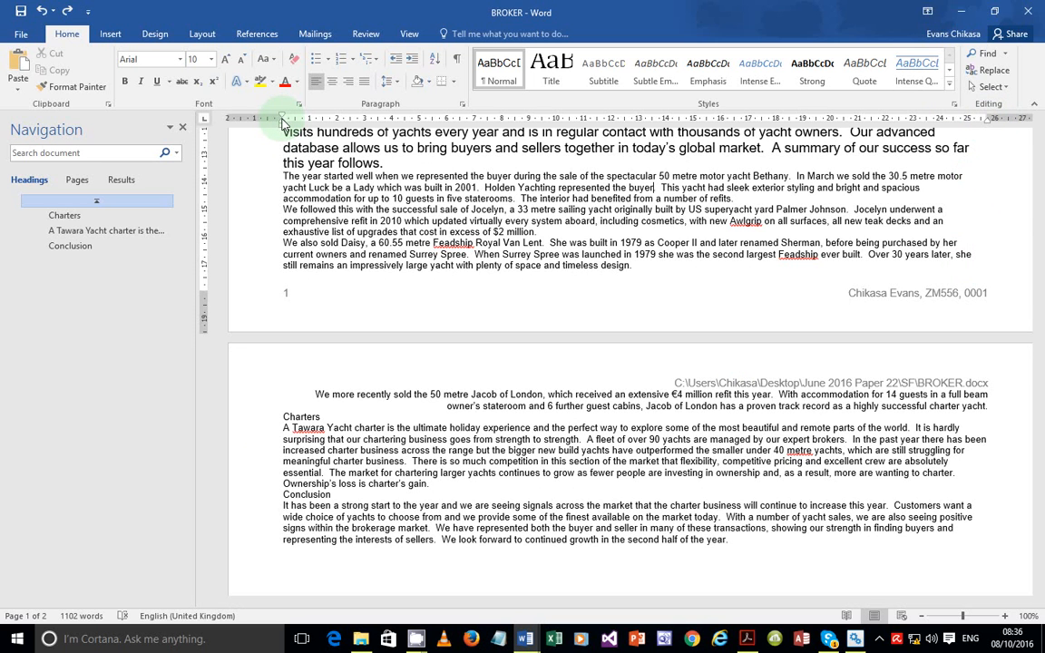
pyautogui.moveTo(281, 120); pyautogui.dragTo(281, 121)
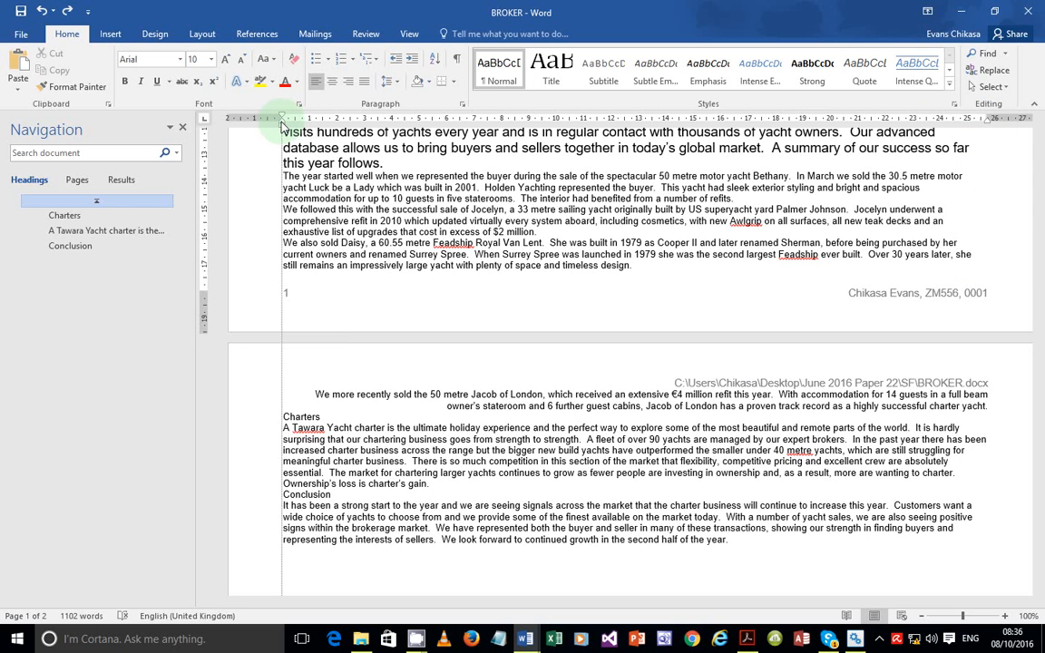
pyautogui.moveTo(281, 124); pyautogui.dragTo(281, 123)
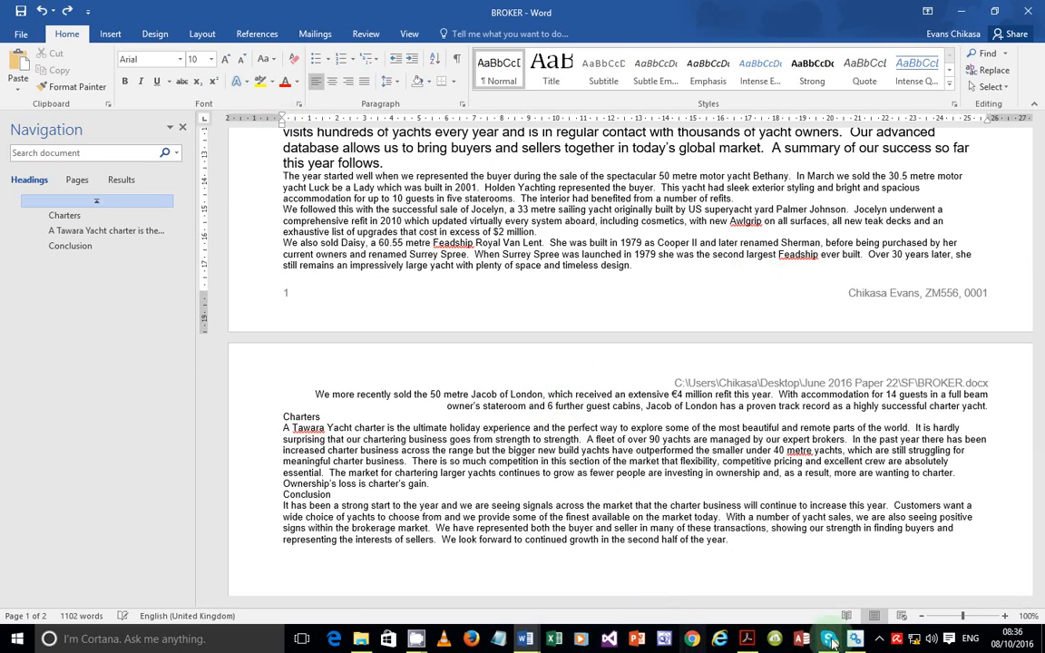
pyautogui.click(746, 638)
pyautogui.scroll(-3, 338, 367)
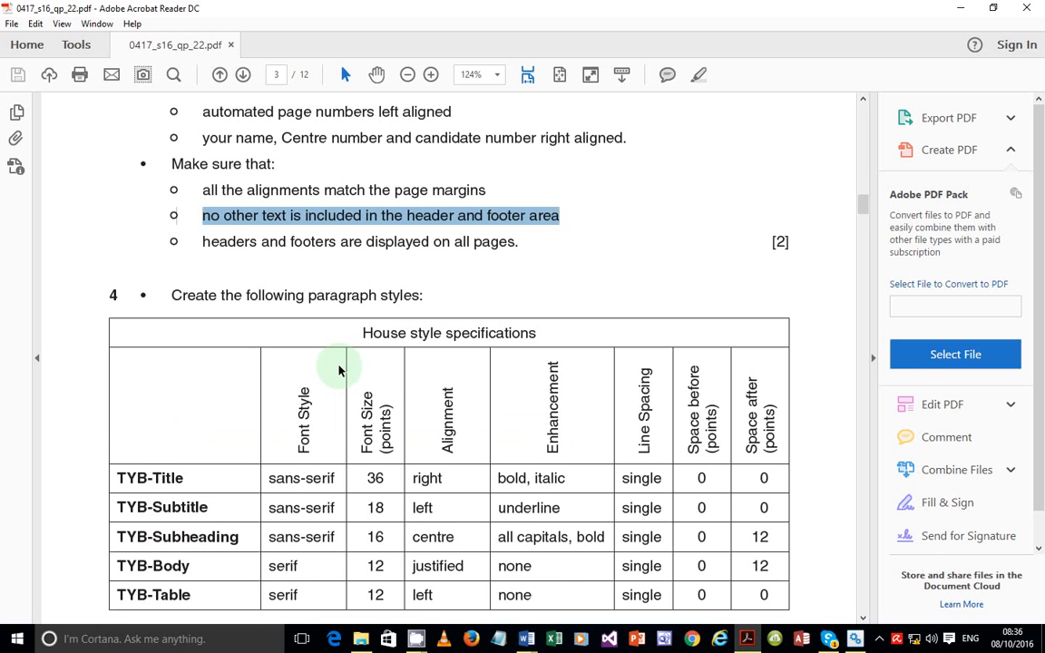
# Read question 4's house style specifications table, then minimise the PDF to return to BROKER
pyautogui.scroll(-3, 338, 367)
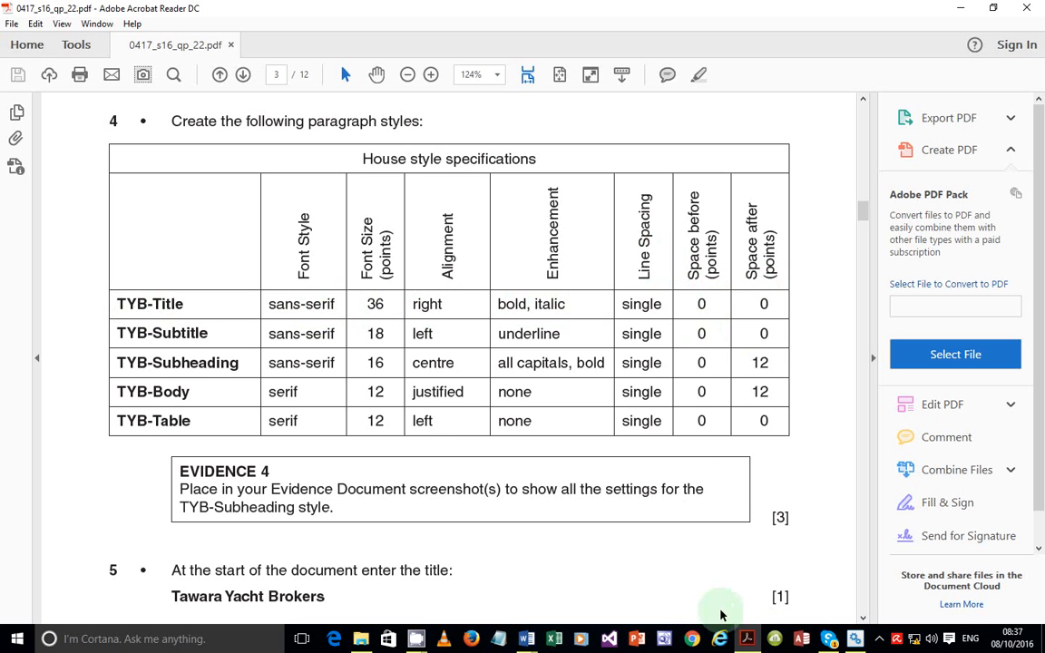
pyautogui.click(748, 639)
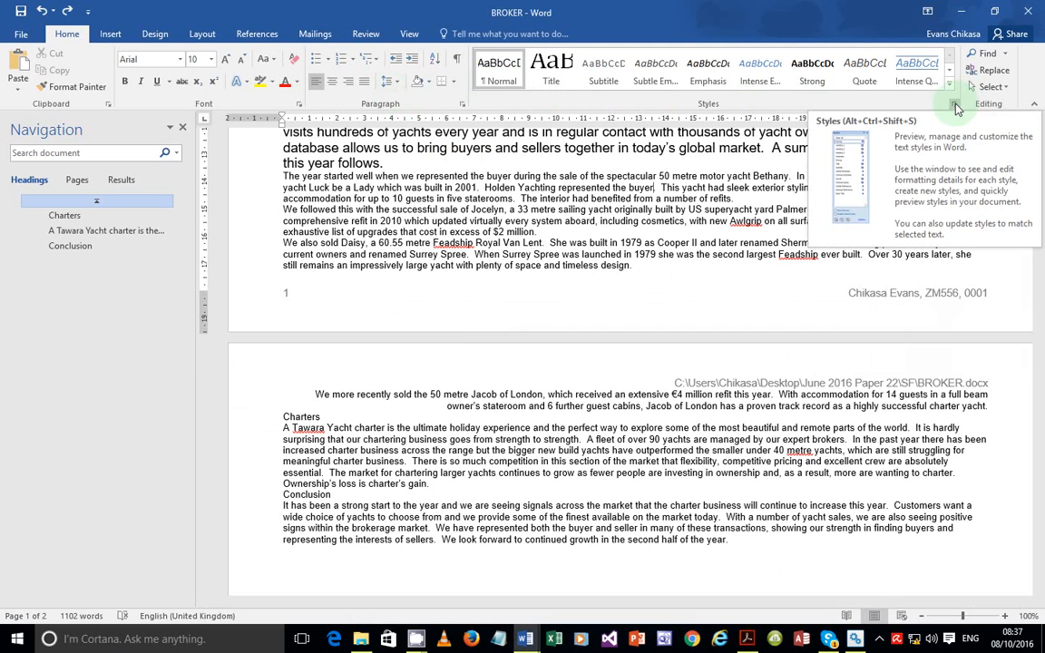
# Browse the full Styles gallery and close it again
pyautogui.click(956, 107)
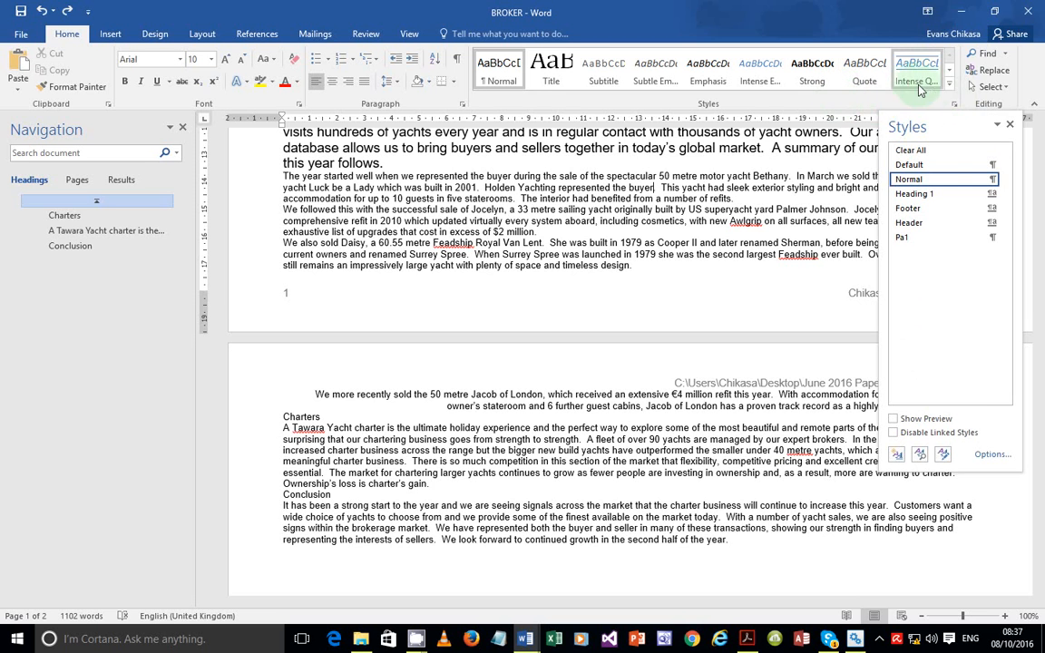
pyautogui.click(949, 88)
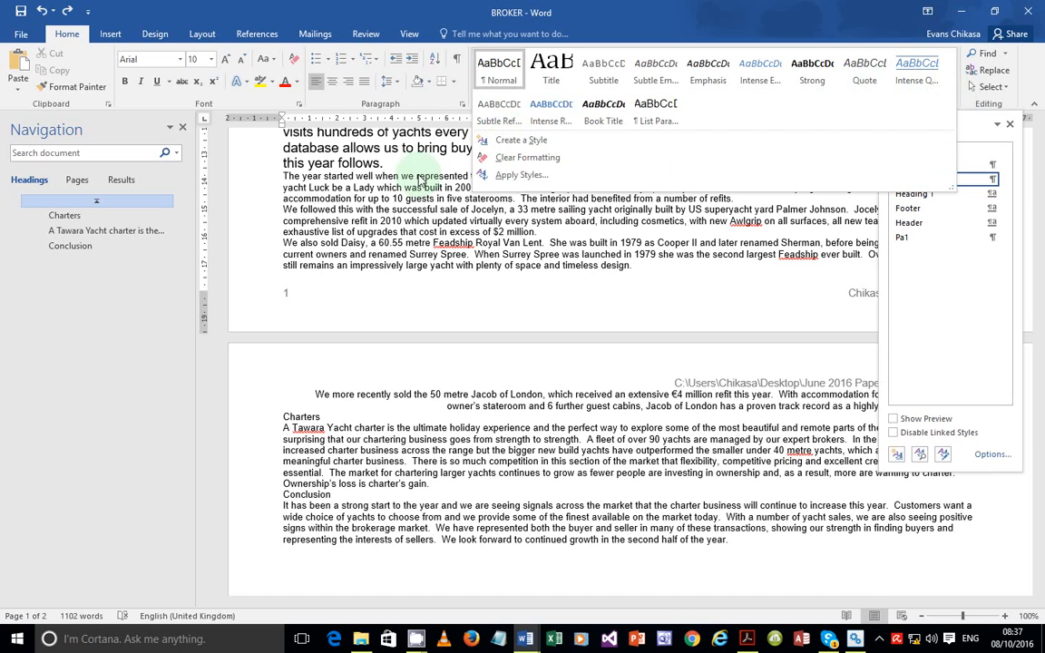
pyautogui.click(404, 270)
pyautogui.scroll(-8, 403, 269)
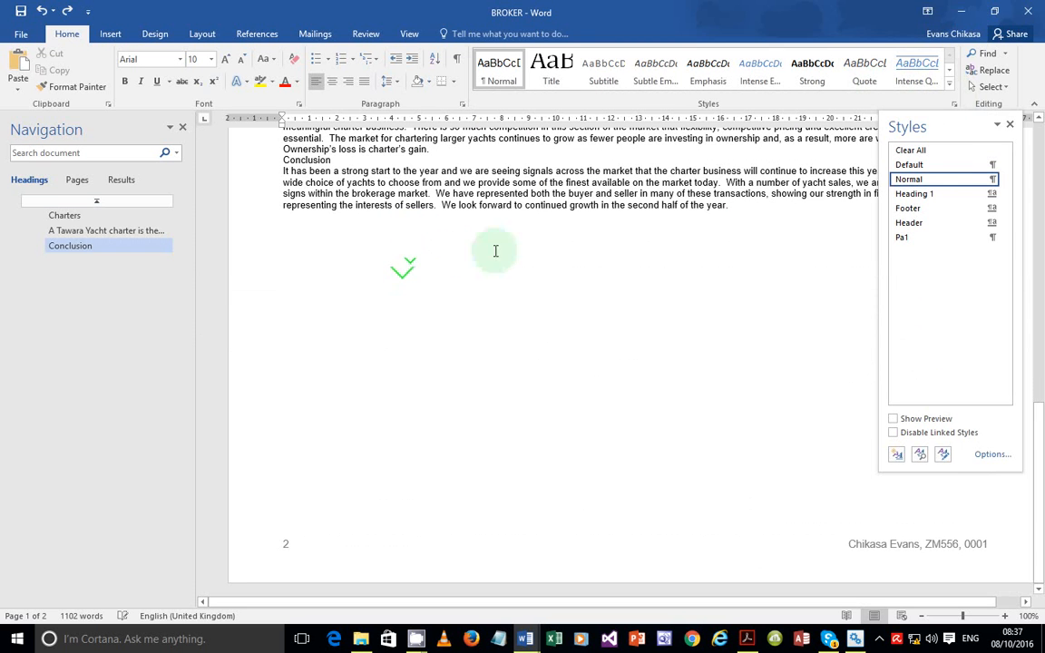
pyautogui.click(1009, 125)
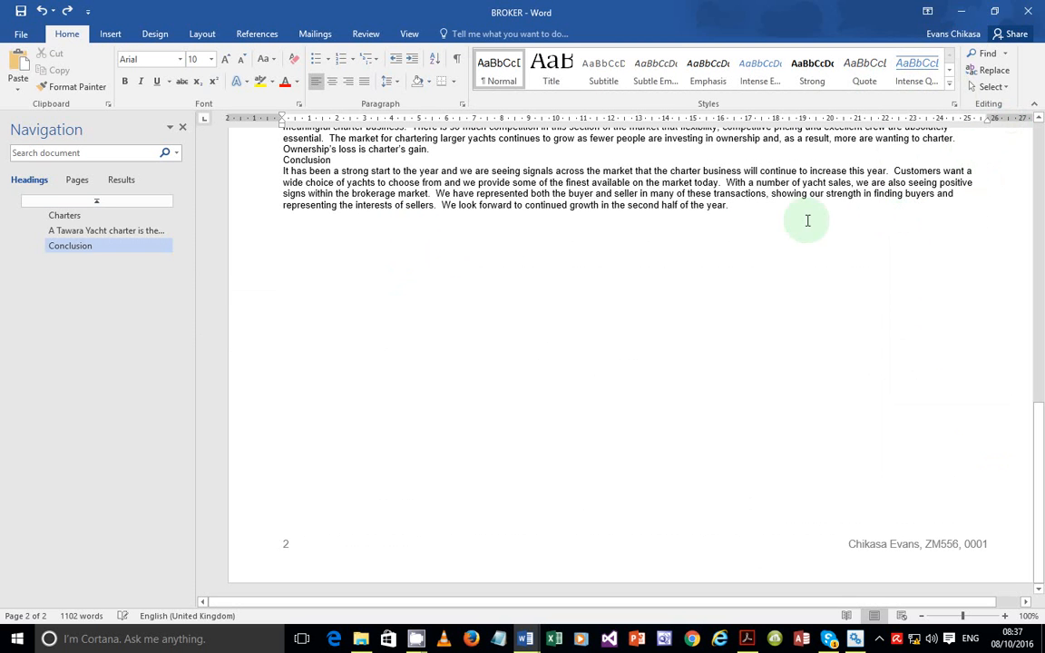
# Add an empty paragraph after the Conclusion's last sentence and expand the Styles gallery
pyautogui.click(782, 210)
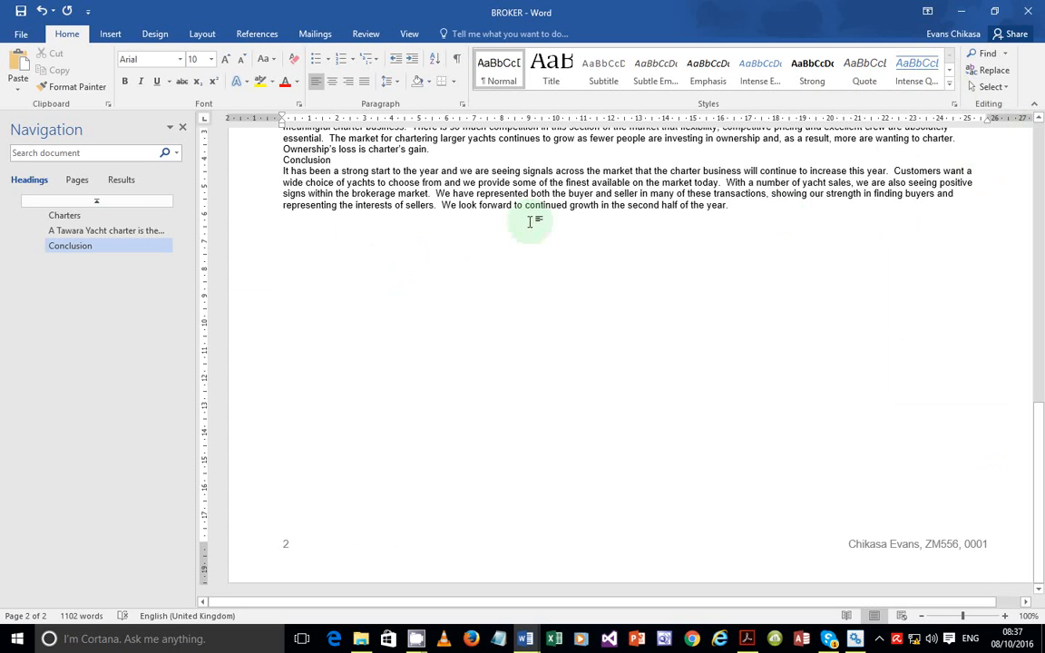
pyautogui.press('Return')
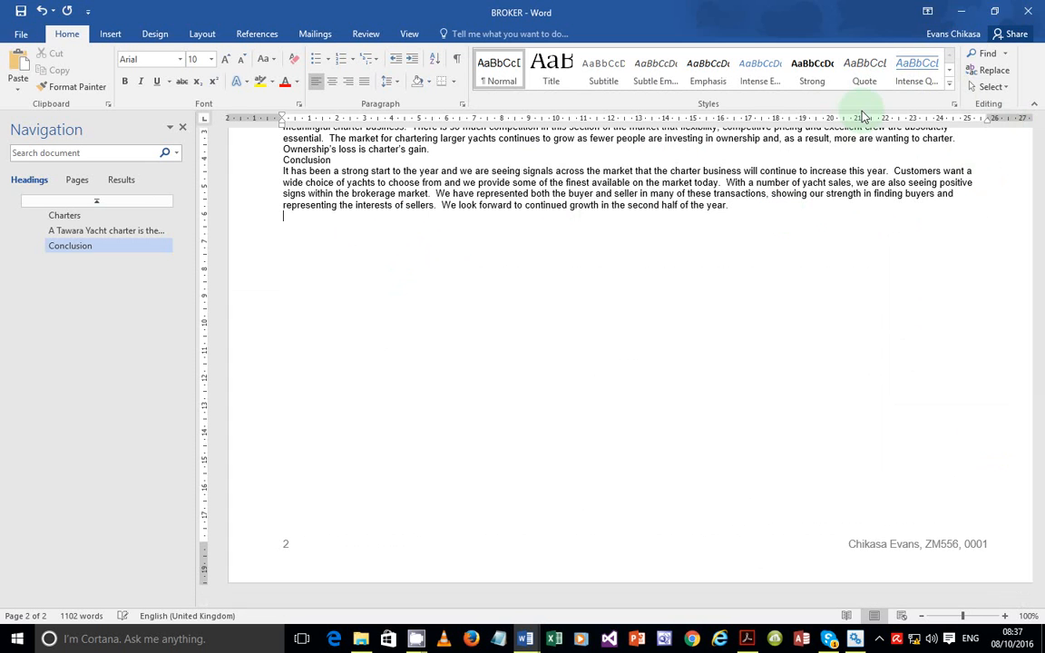
pyautogui.click(558, 182)
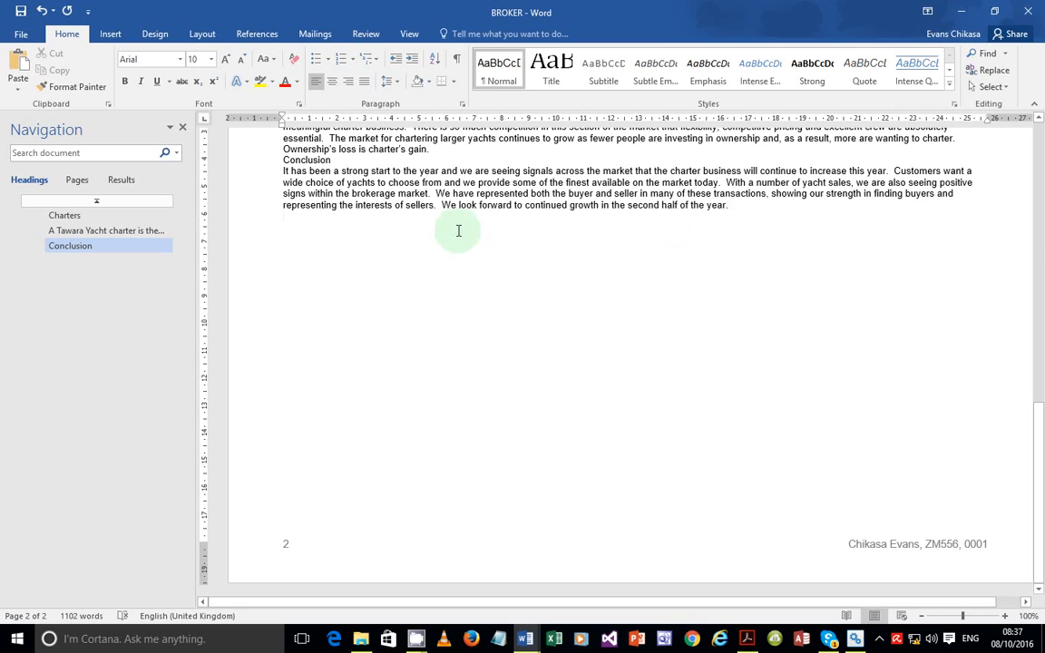
pyautogui.click(949, 83)
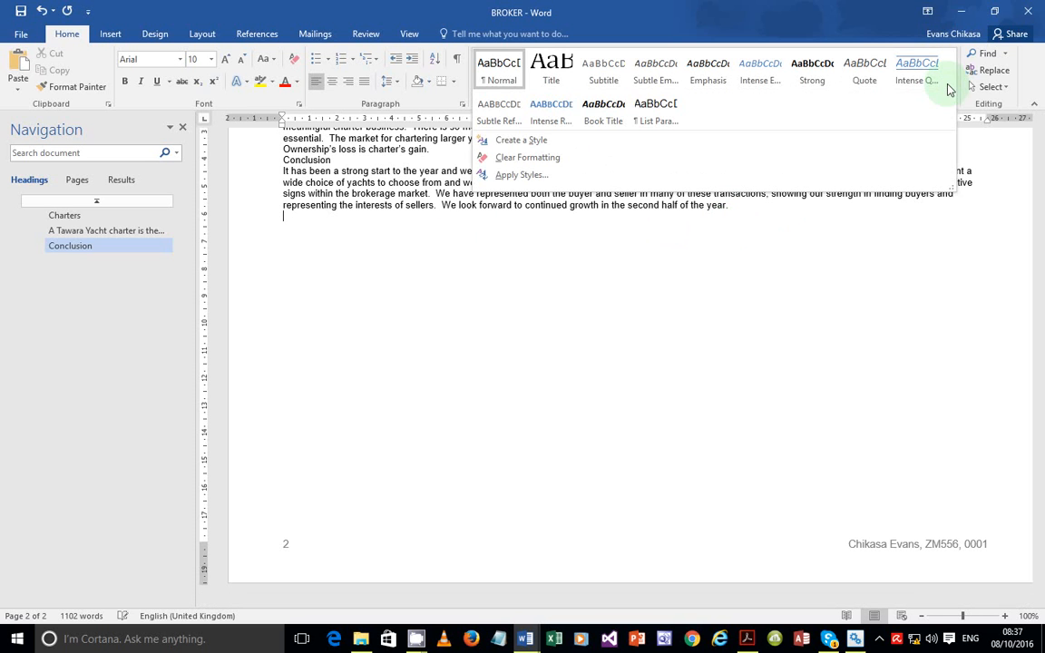
# Create a new style named TYB-Title and bring up its Modify settings
pyautogui.click(531, 140)
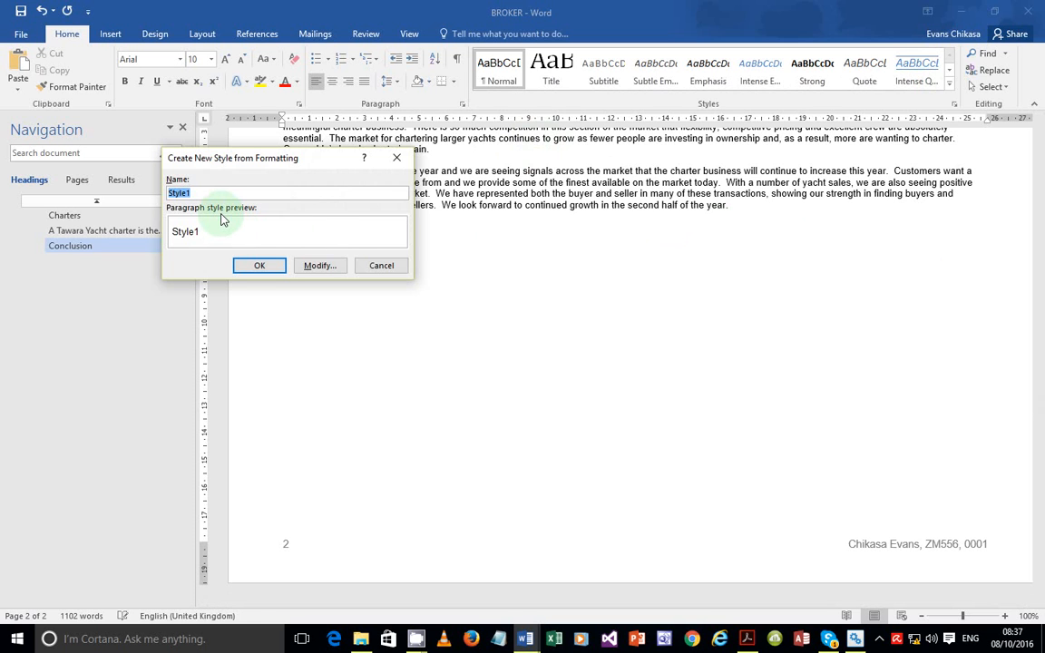
pyautogui.write('TYB-Title')
pyautogui.click(323, 265)
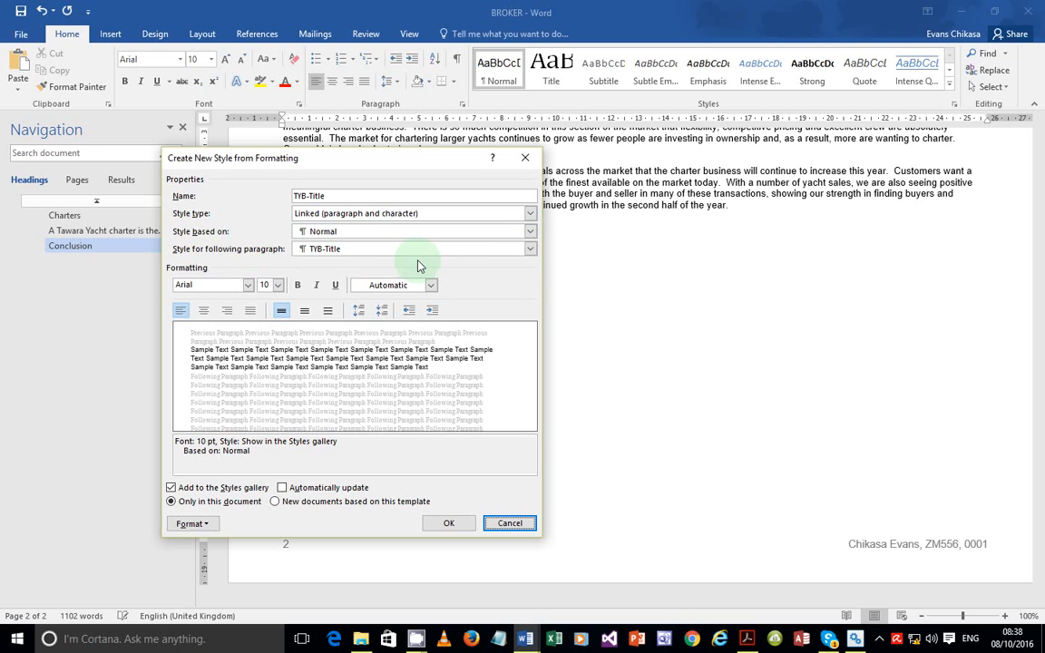
# Give TYB-Title a 36 pt Arial font and right alignment, checking the exam PDF
pyautogui.click(277, 287)
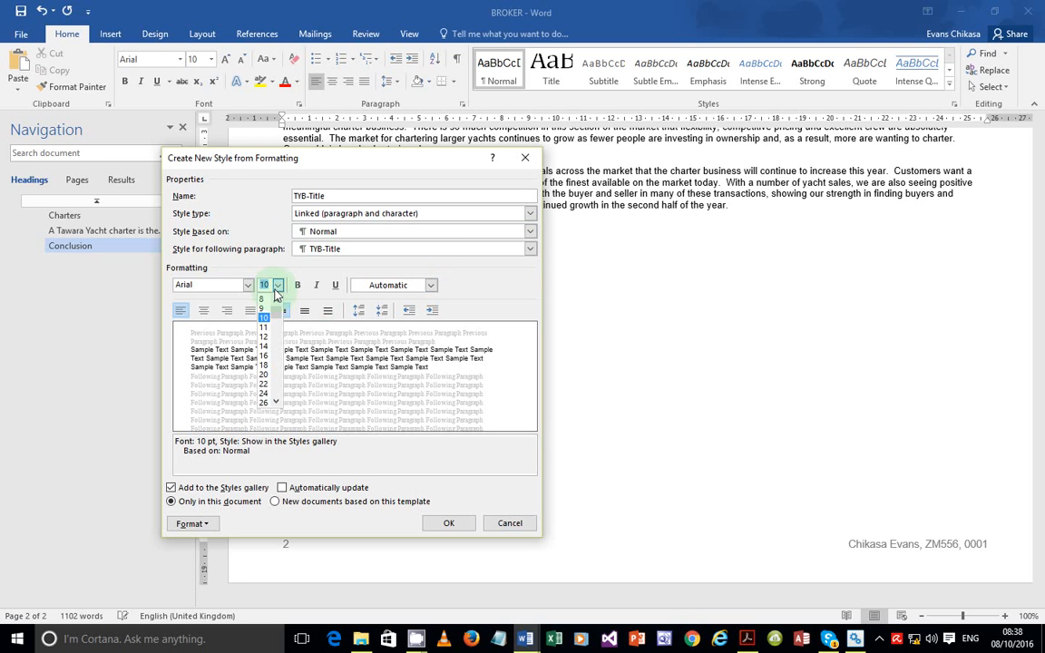
pyautogui.click(247, 286)
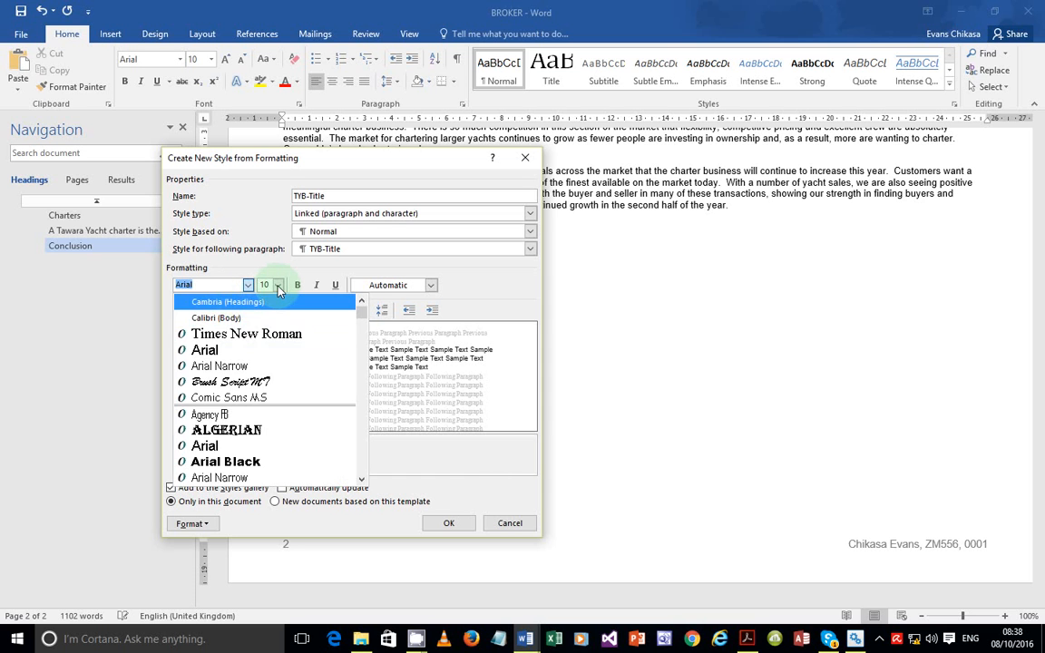
pyautogui.click(278, 286)
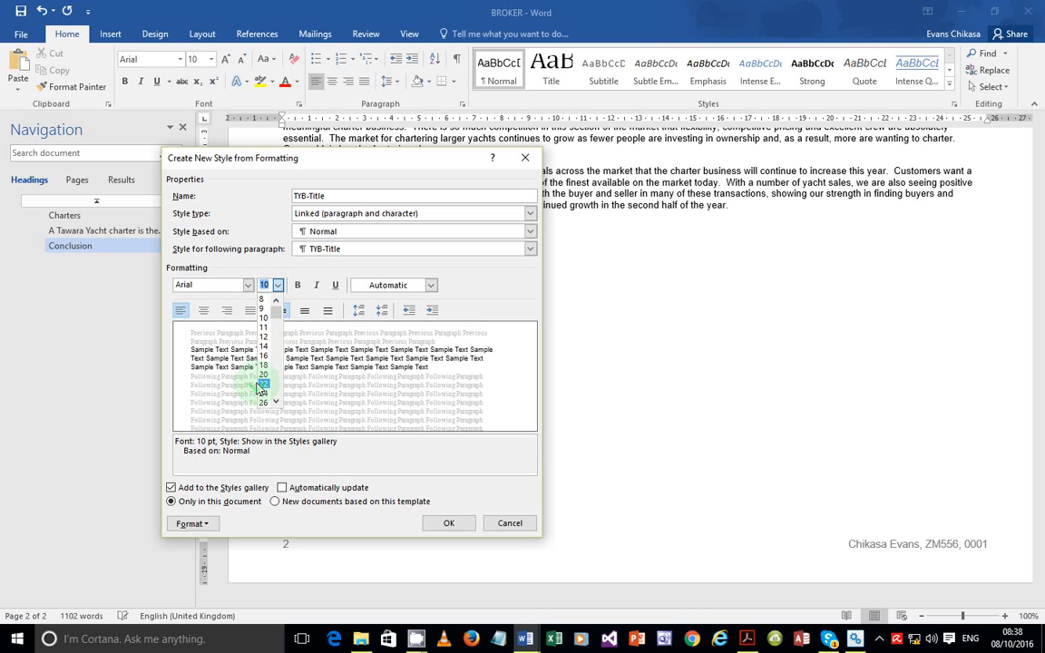
pyautogui.scroll(-1, 276, 404)
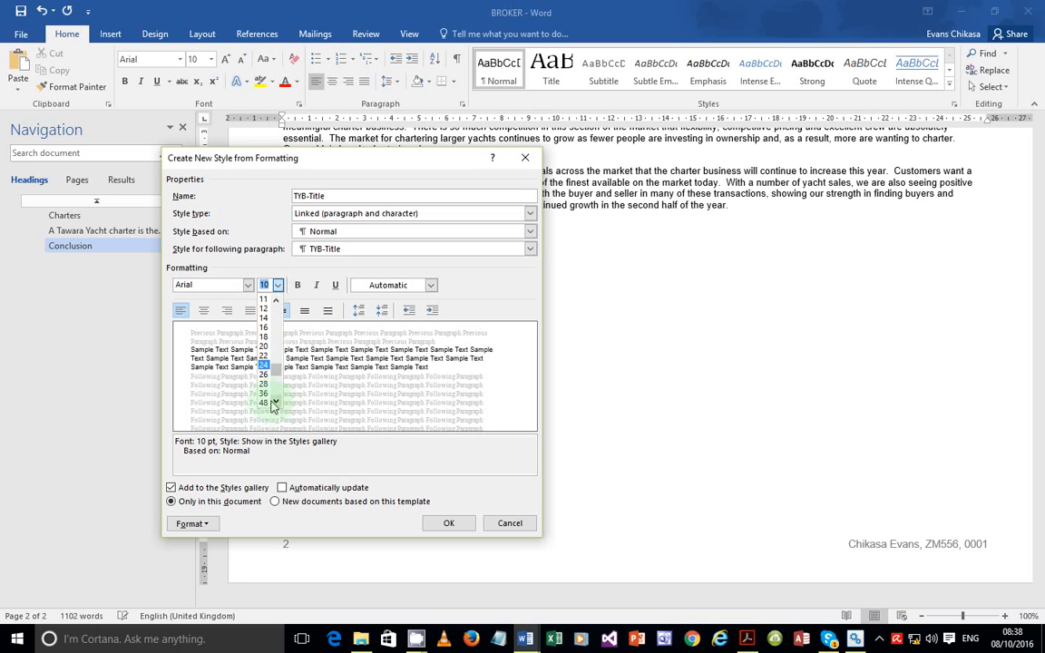
pyautogui.click(263, 395)
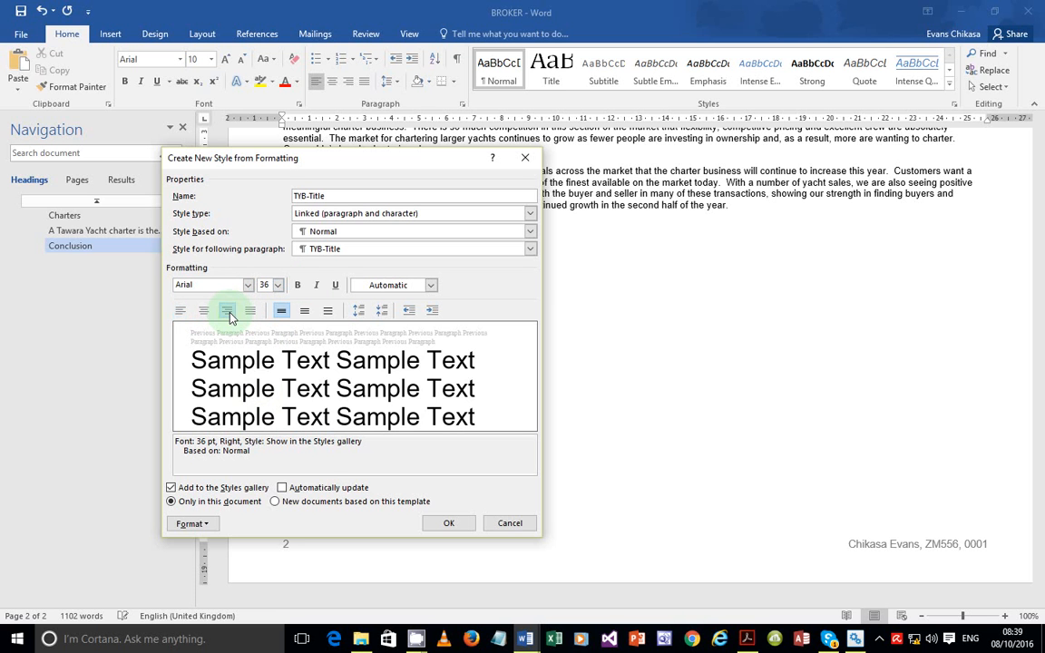
pyautogui.click(228, 313)
pyautogui.click(747, 639)
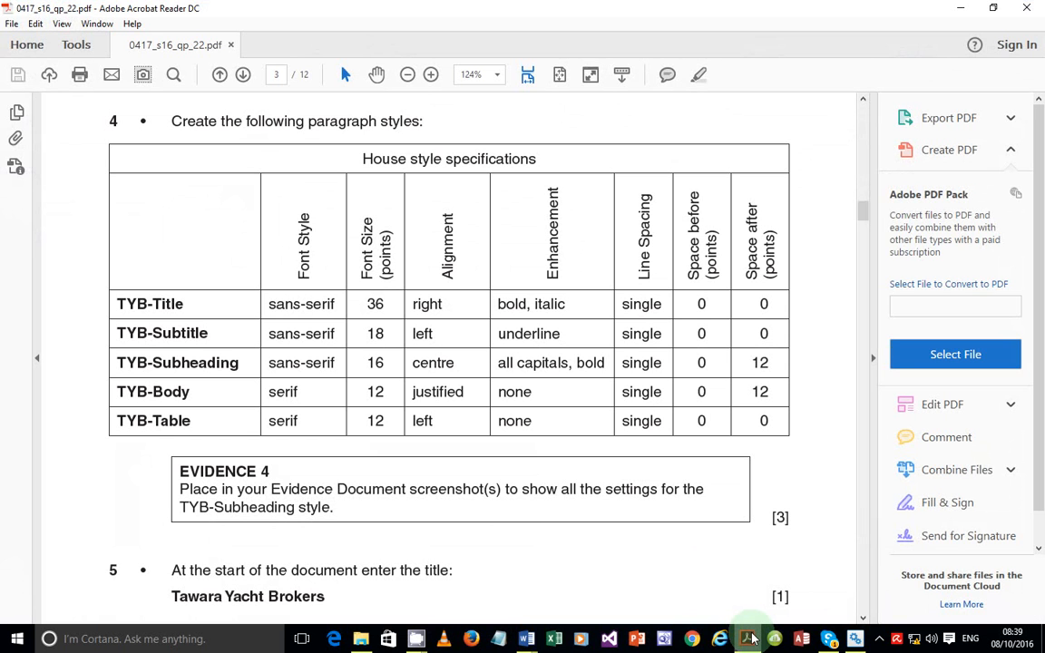
pyautogui.click(749, 640)
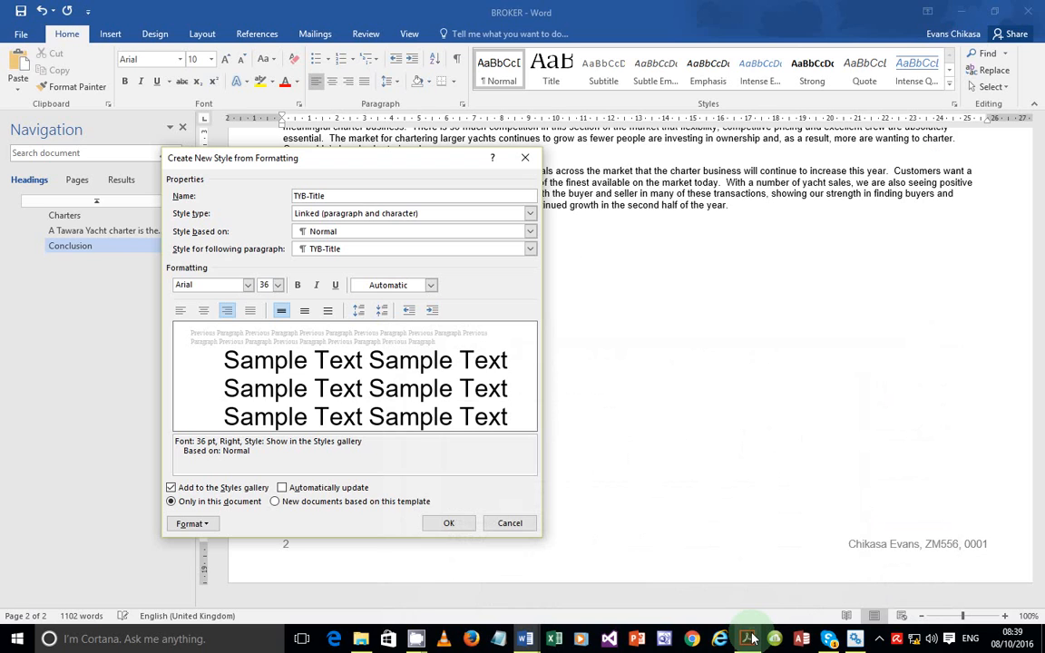
# Make TYB-Title bold italic with single spacing and 0 pt before/after, and save it
pyautogui.click(296, 284)
pyautogui.click(317, 286)
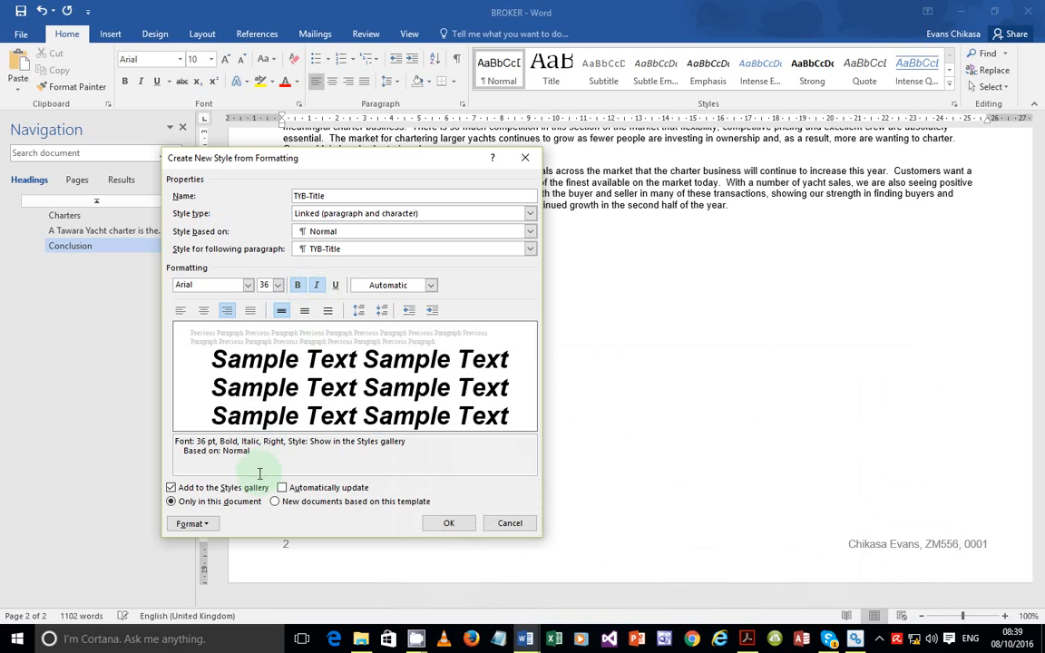
pyautogui.click(194, 524)
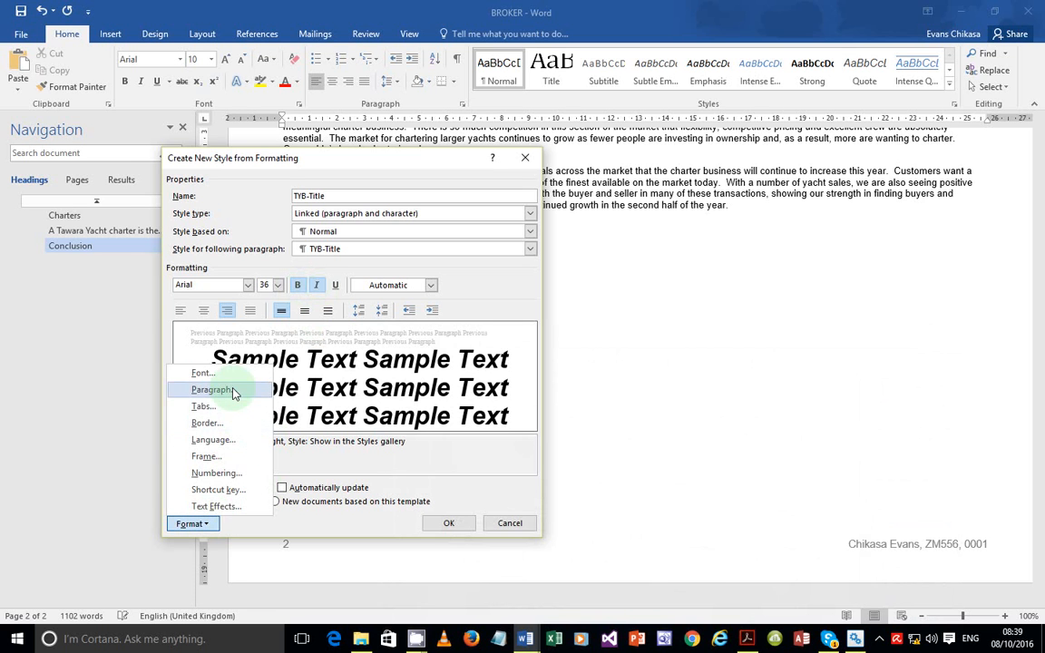
pyautogui.click(233, 392)
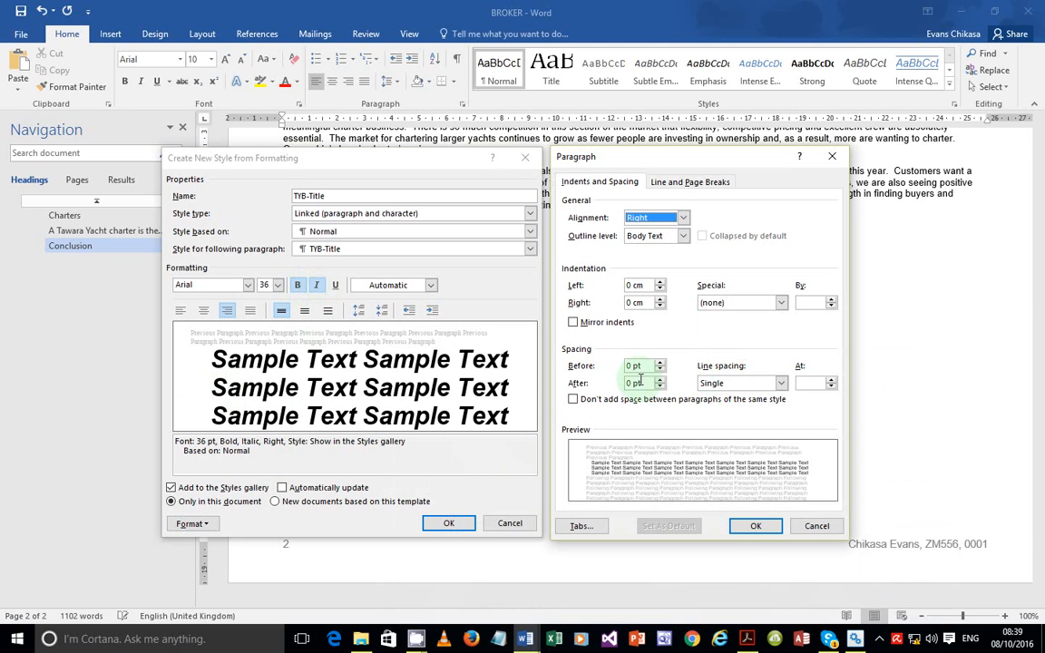
pyautogui.click(751, 527)
pyautogui.click(454, 524)
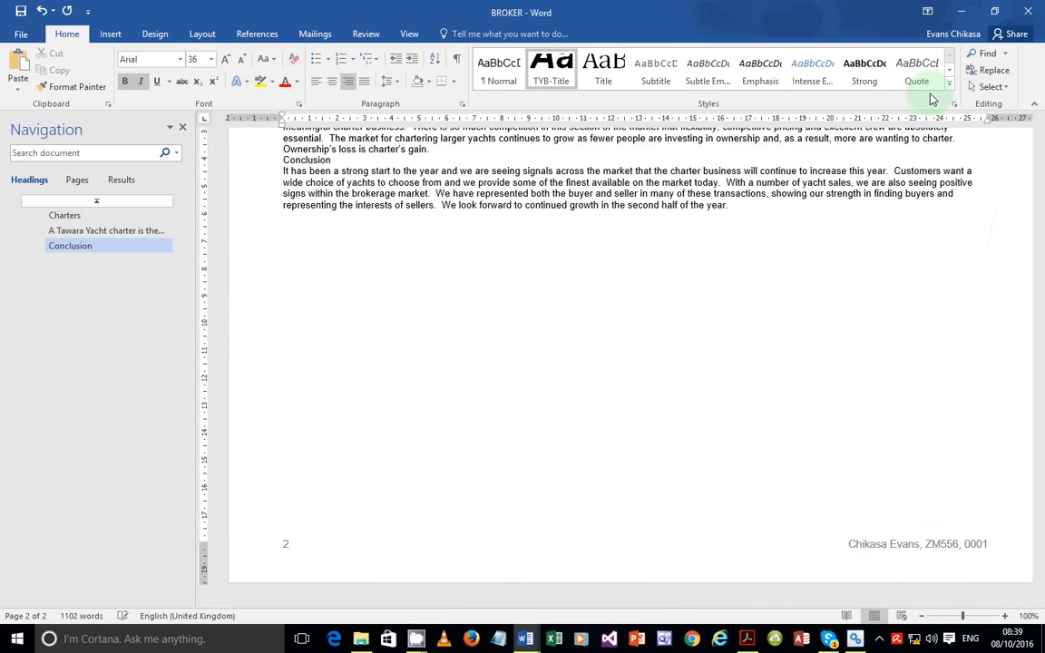
# Recheck the exam paper PDF, then return to BROKER and expand the styles gallery
pyautogui.click(748, 640)
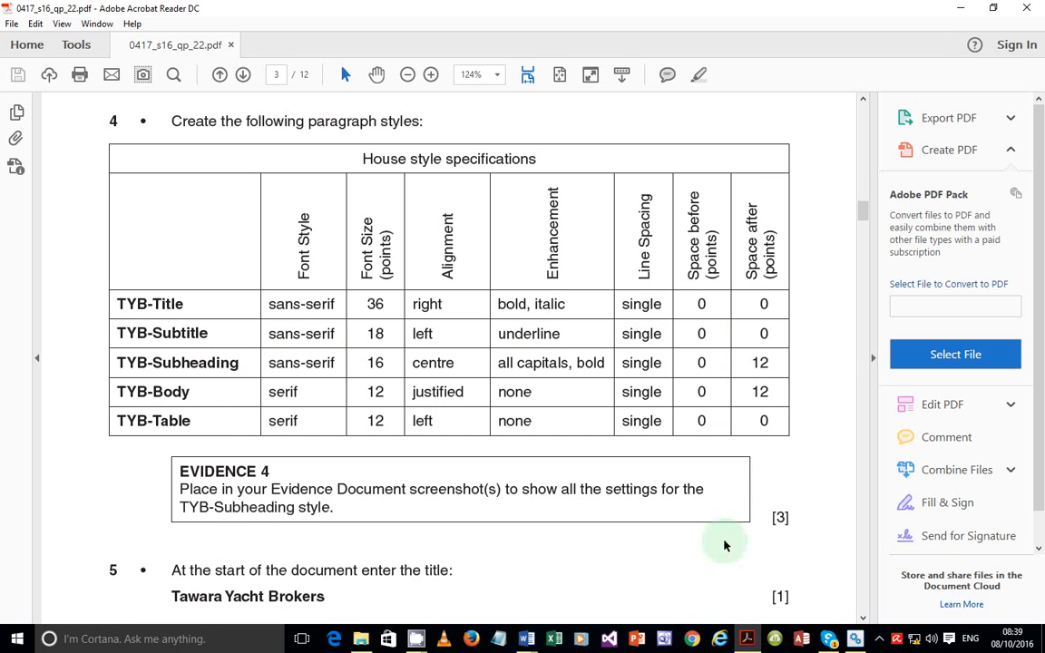
pyautogui.hotkey('alt', 'Tab')
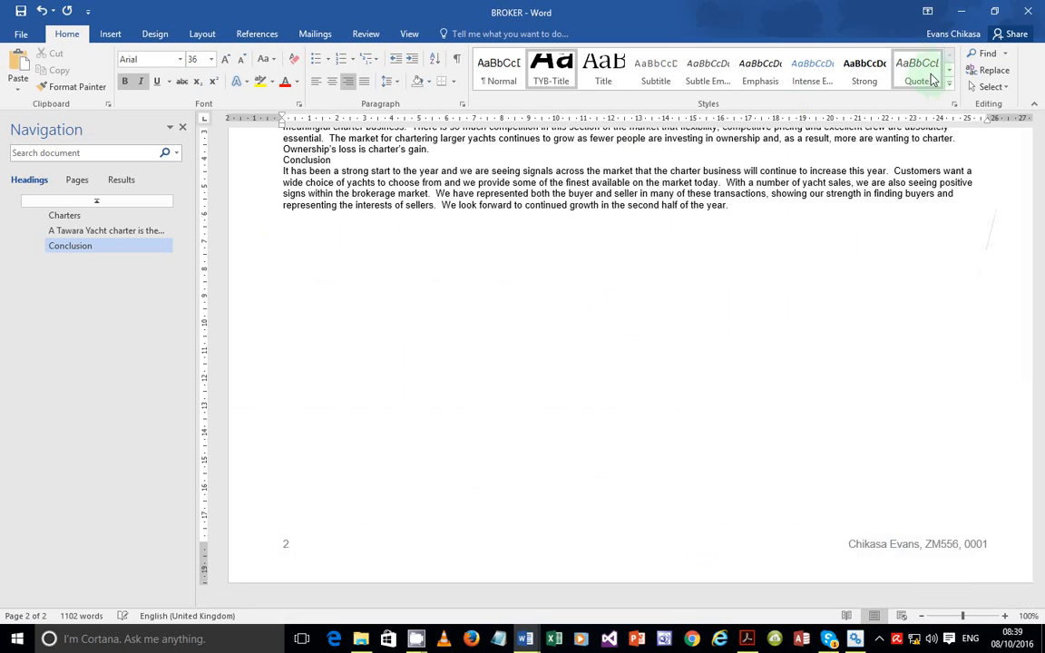
pyautogui.click(949, 83)
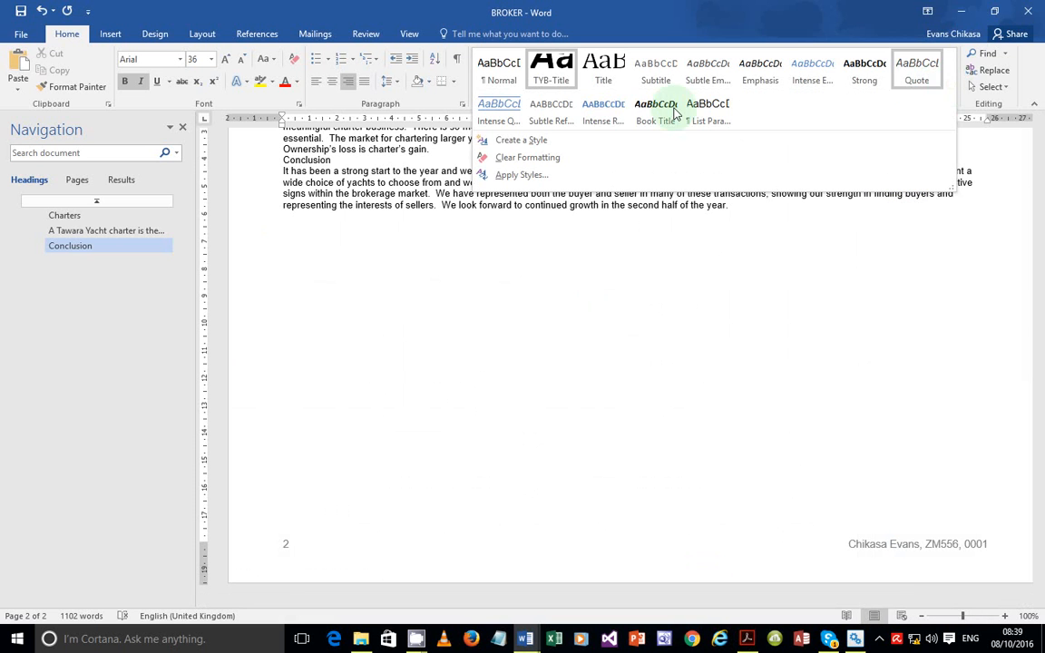
# Start a new style named TYB-Subtitle based on Normal
pyautogui.click(535, 140)
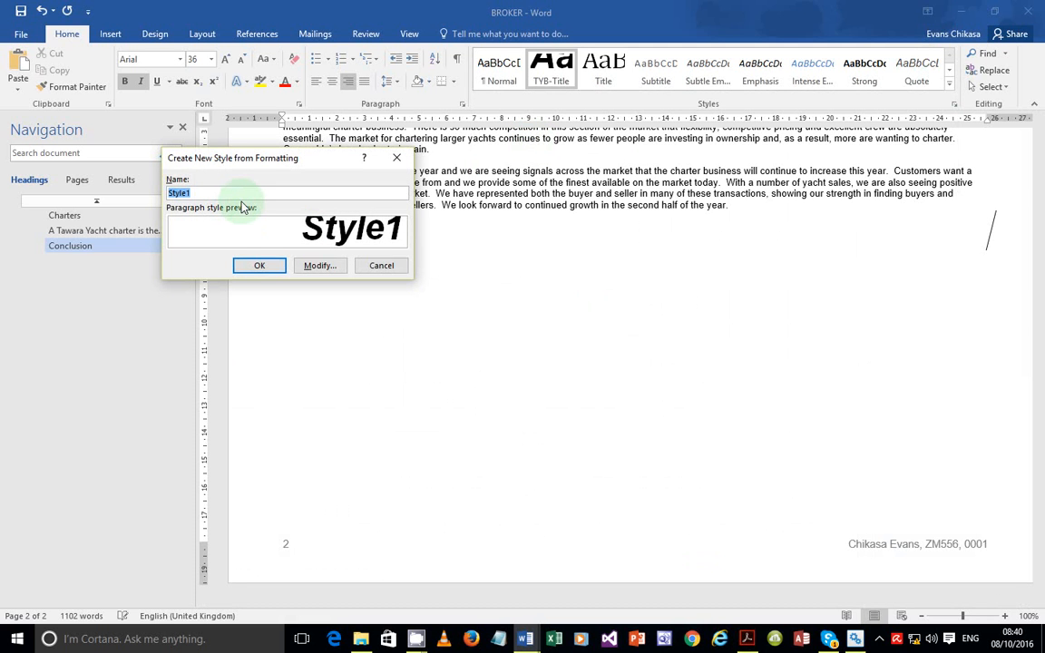
pyautogui.write('TYB-Subtitle')
pyautogui.click(319, 265)
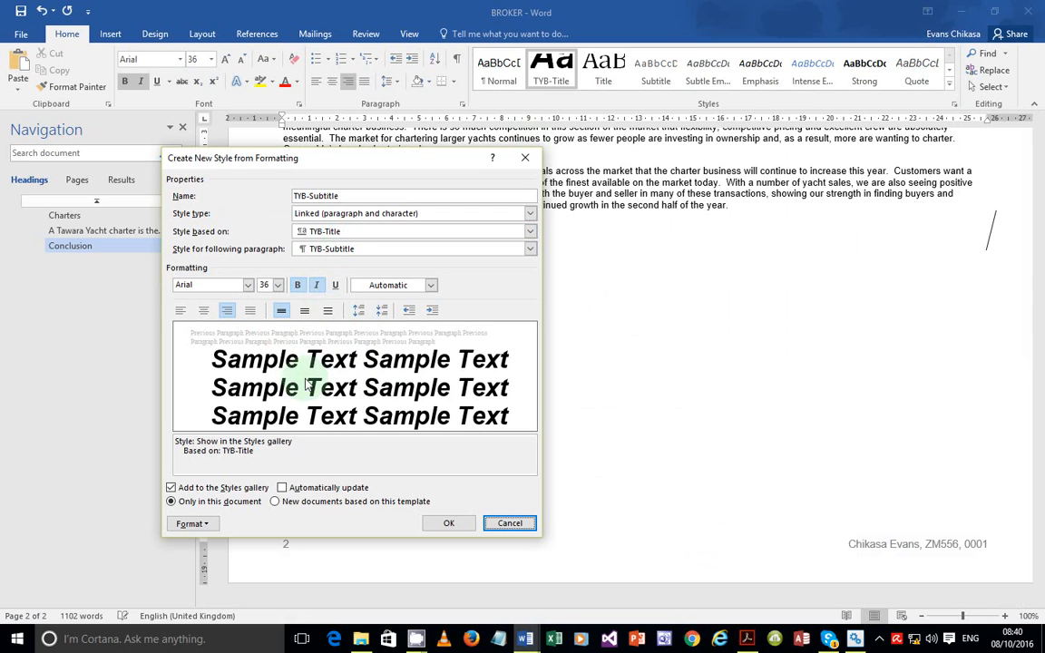
pyautogui.click(529, 232)
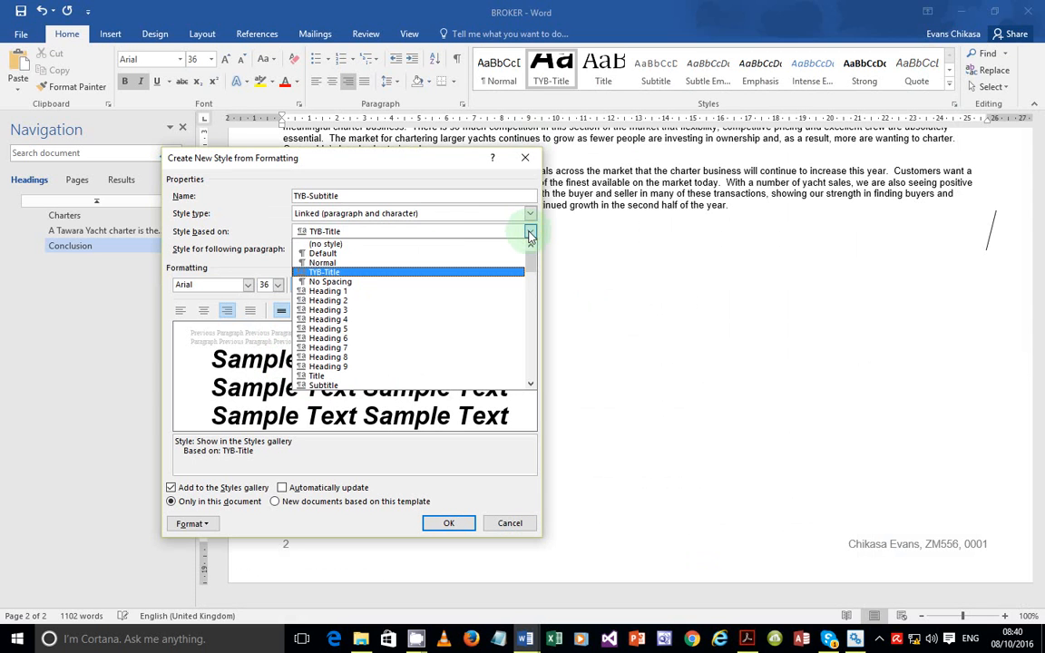
pyautogui.click(341, 263)
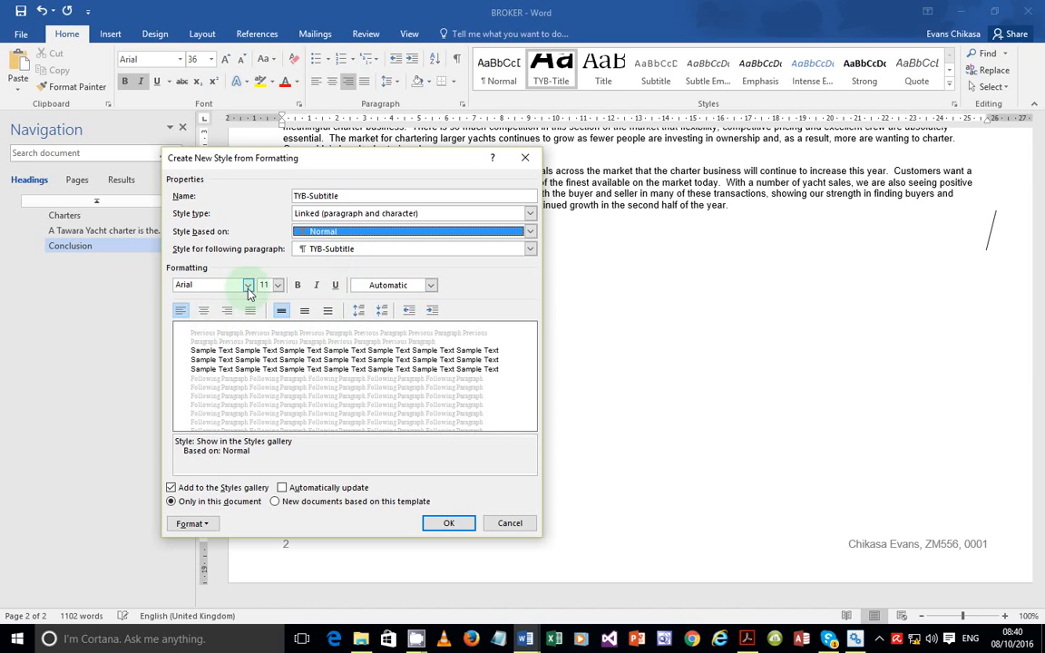
# Give TYB-Subtitle Arial 18 pt, left alignment with 0 pt spacing, and save it
pyautogui.click(247, 285)
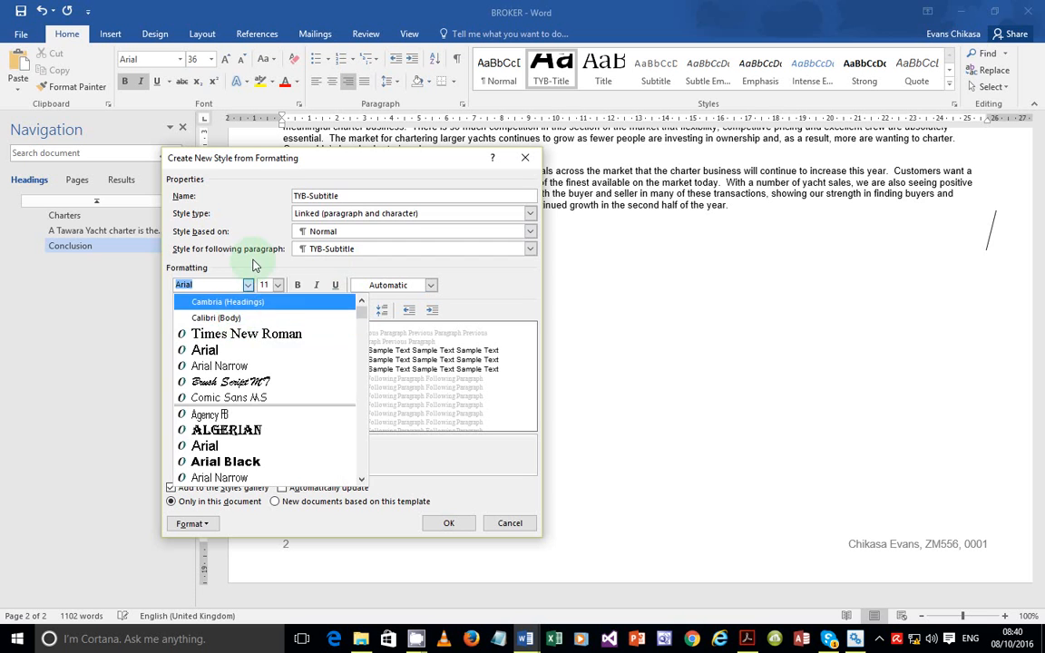
pyautogui.click(249, 287)
pyautogui.click(278, 286)
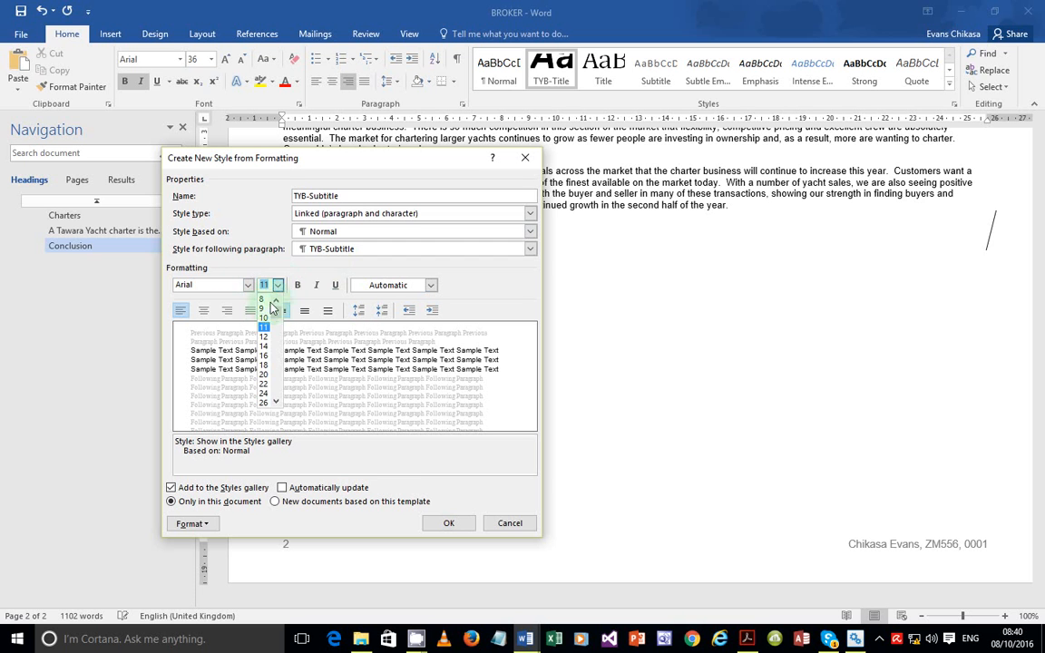
pyautogui.click(264, 364)
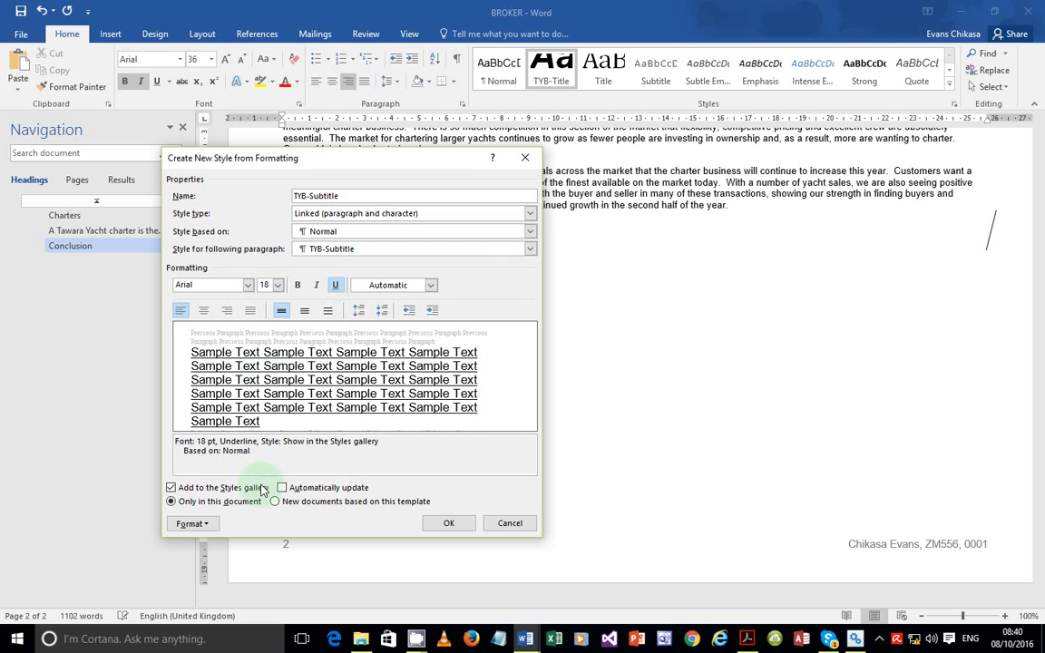
pyautogui.click(193, 523)
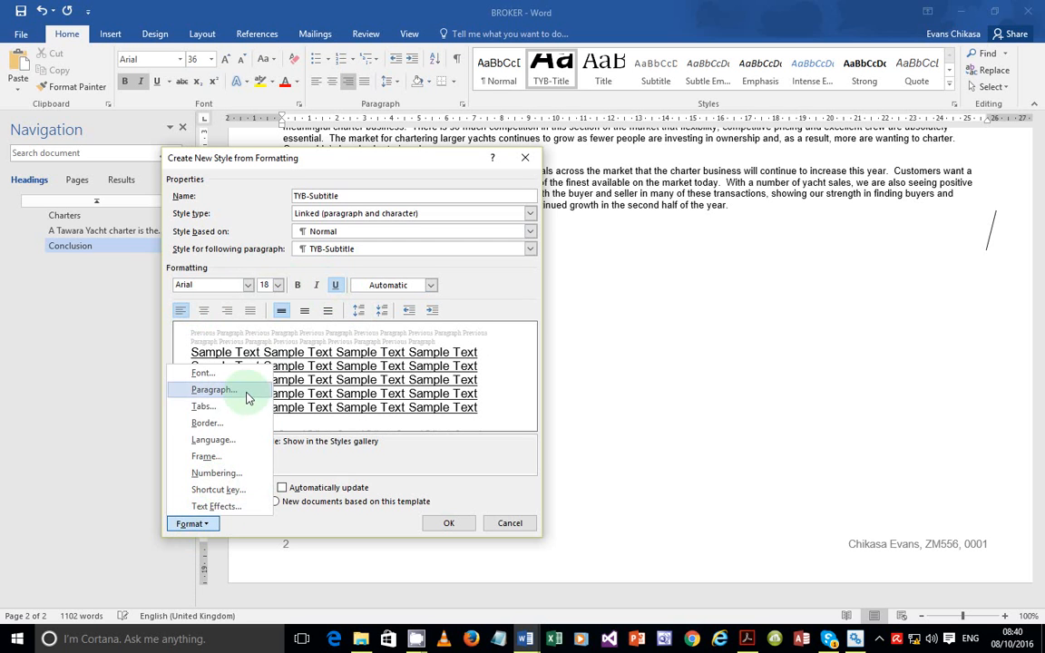
pyautogui.click(231, 390)
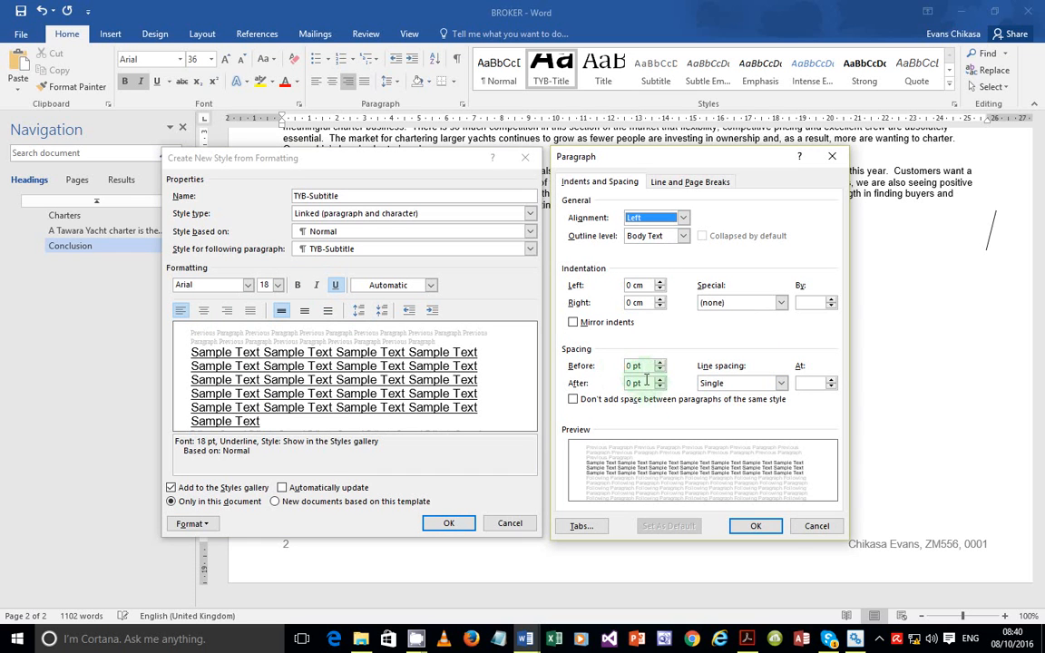
pyautogui.click(756, 529)
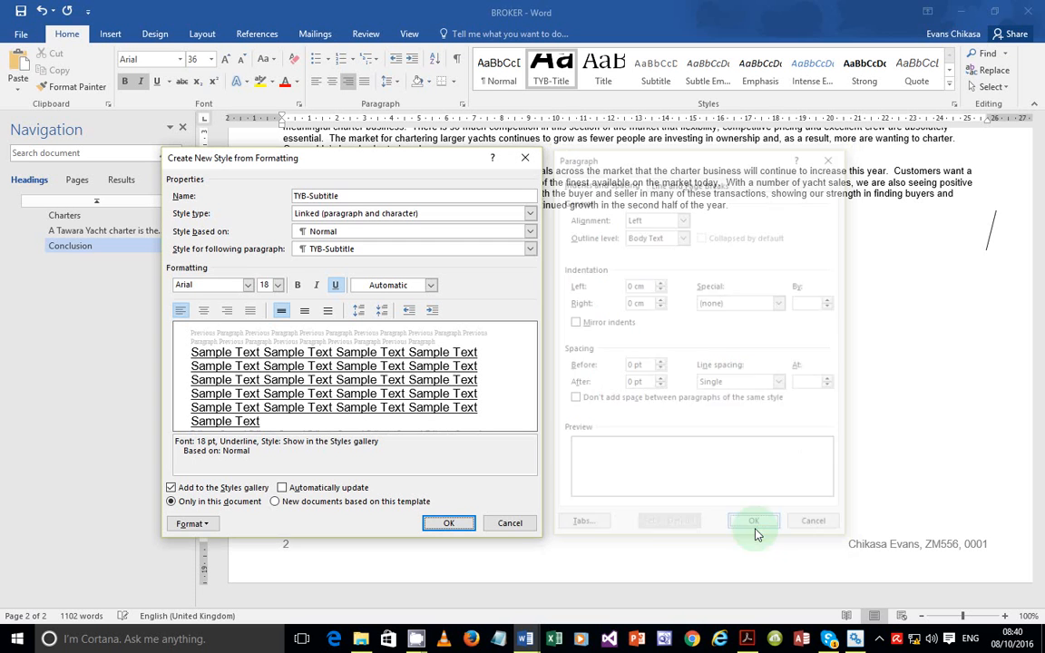
pyautogui.click(455, 523)
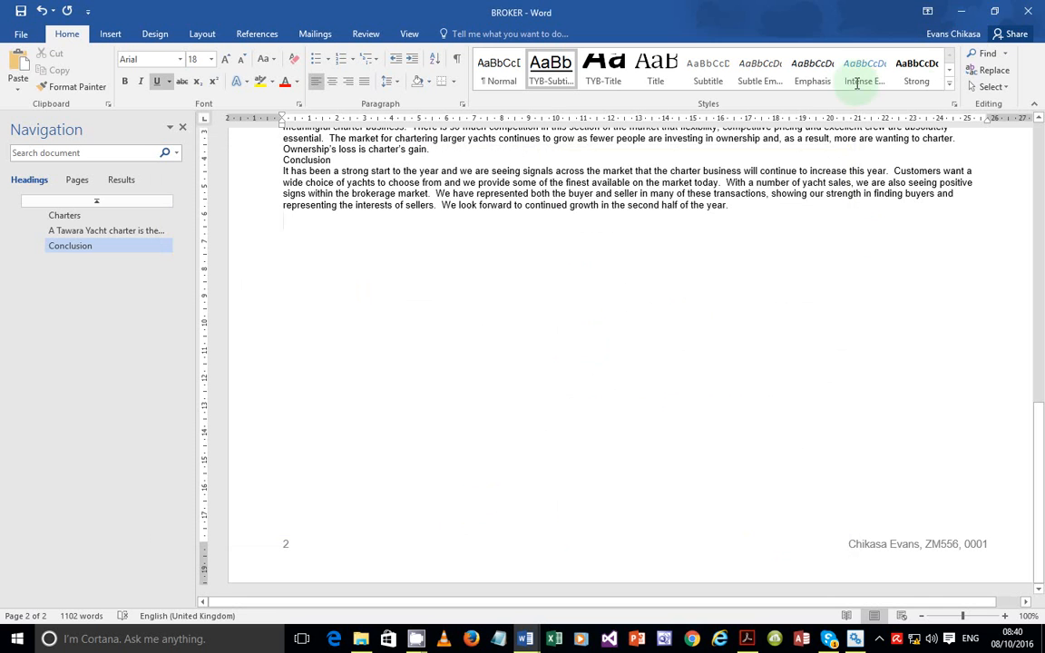
# Review the style specification table in the PDF, then expand BROKER's full styles gallery
pyautogui.click(747, 639)
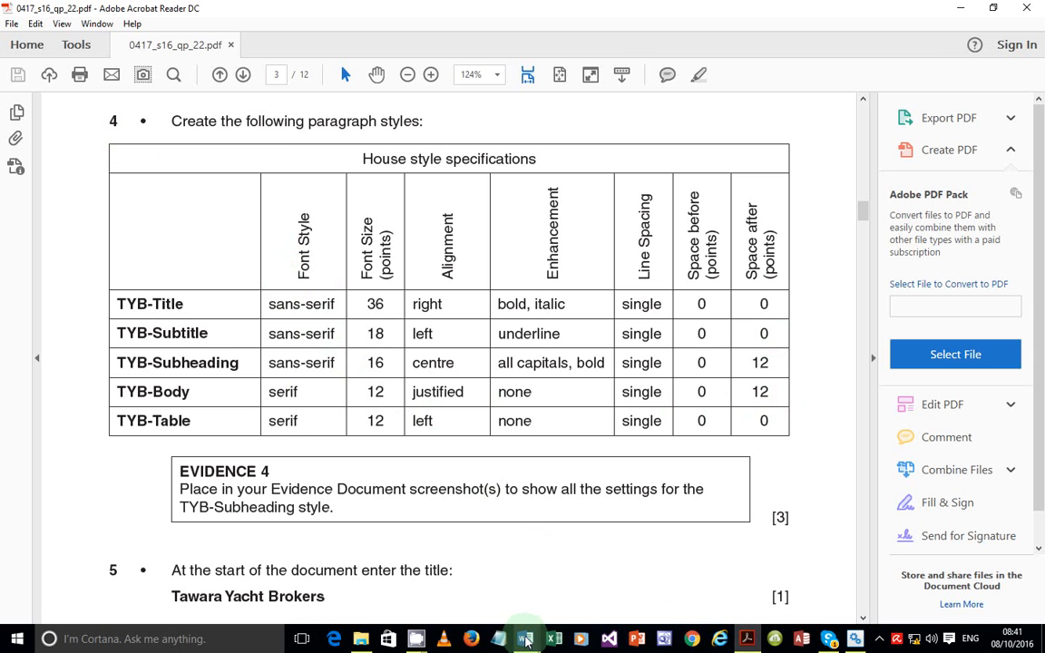
pyautogui.moveTo(526, 640)
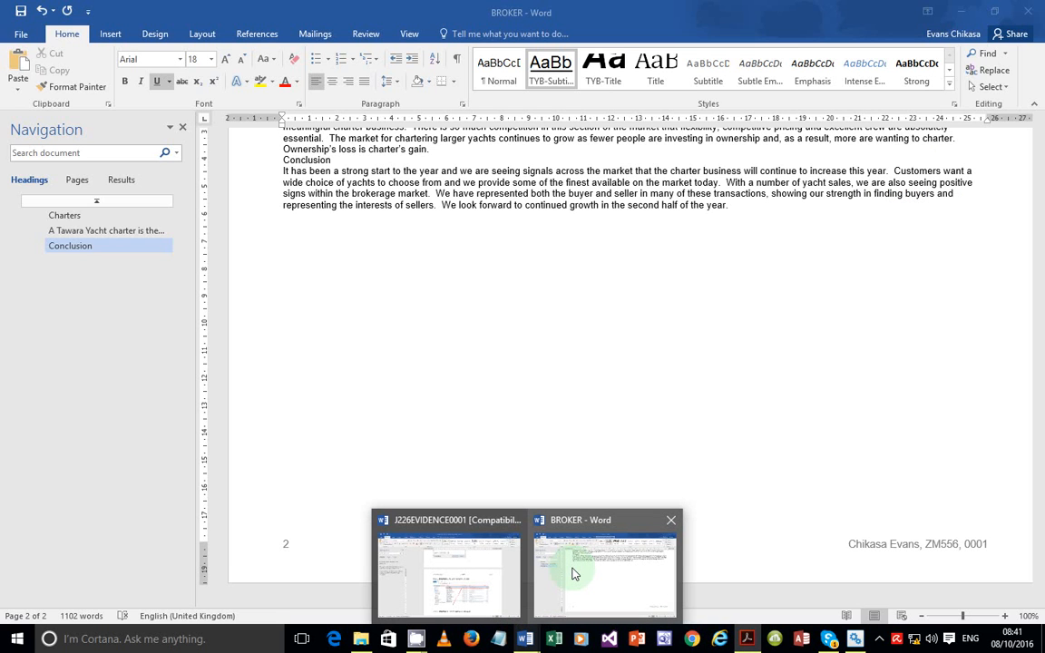
pyautogui.click(573, 571)
pyautogui.click(949, 83)
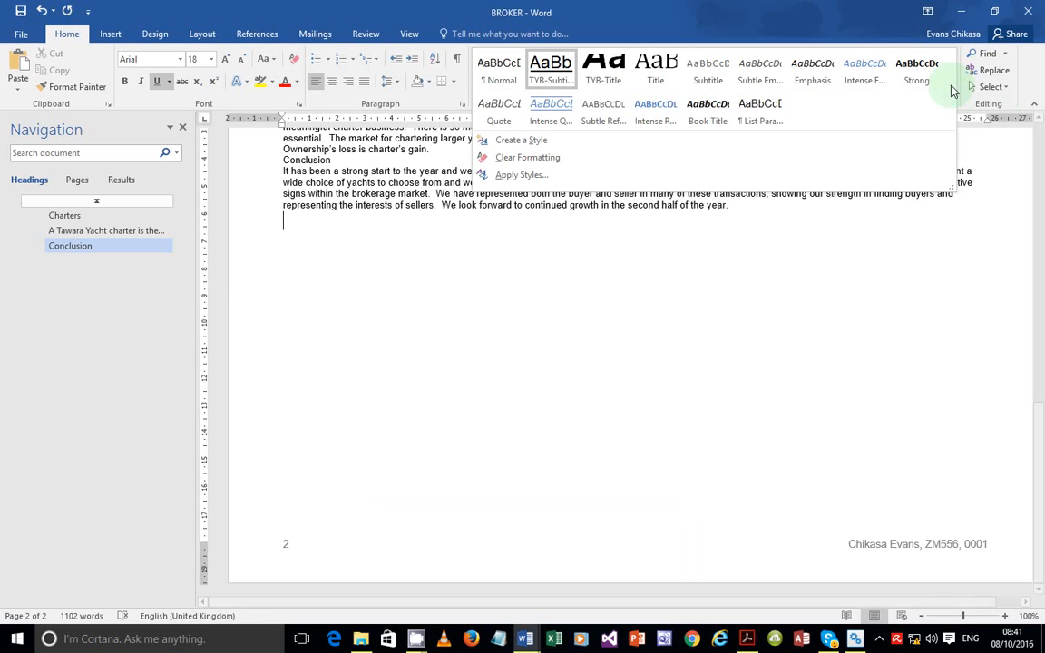
# Begin a TYB-Subheading style with 16 pt centred text, then consult the PDF specification
pyautogui.click(544, 140)
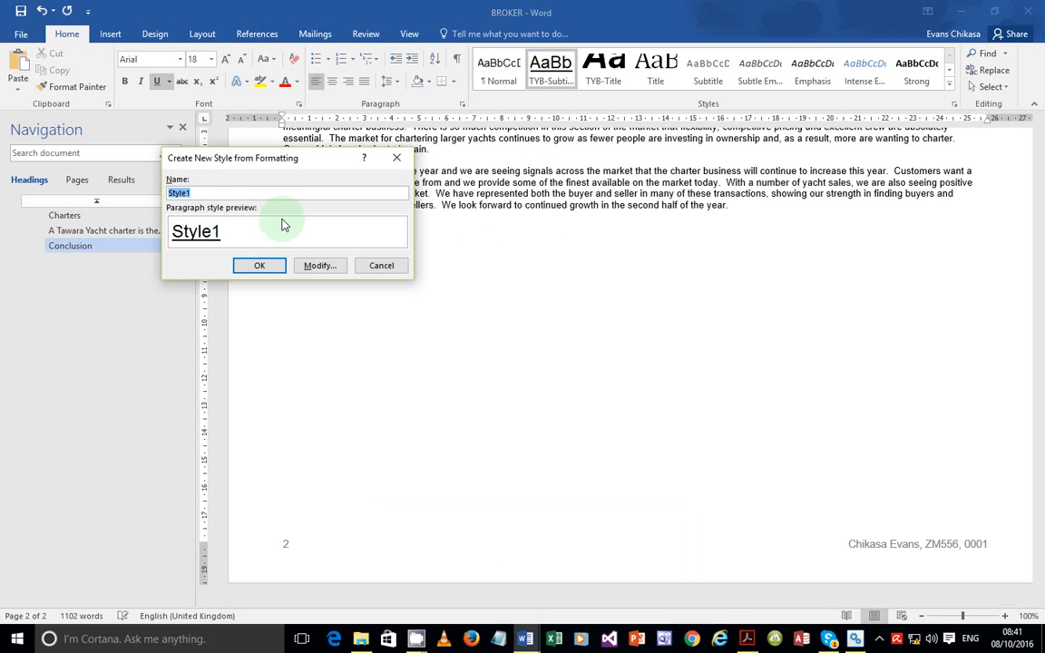
pyautogui.write('TYB-Subheading')
pyautogui.click(331, 266)
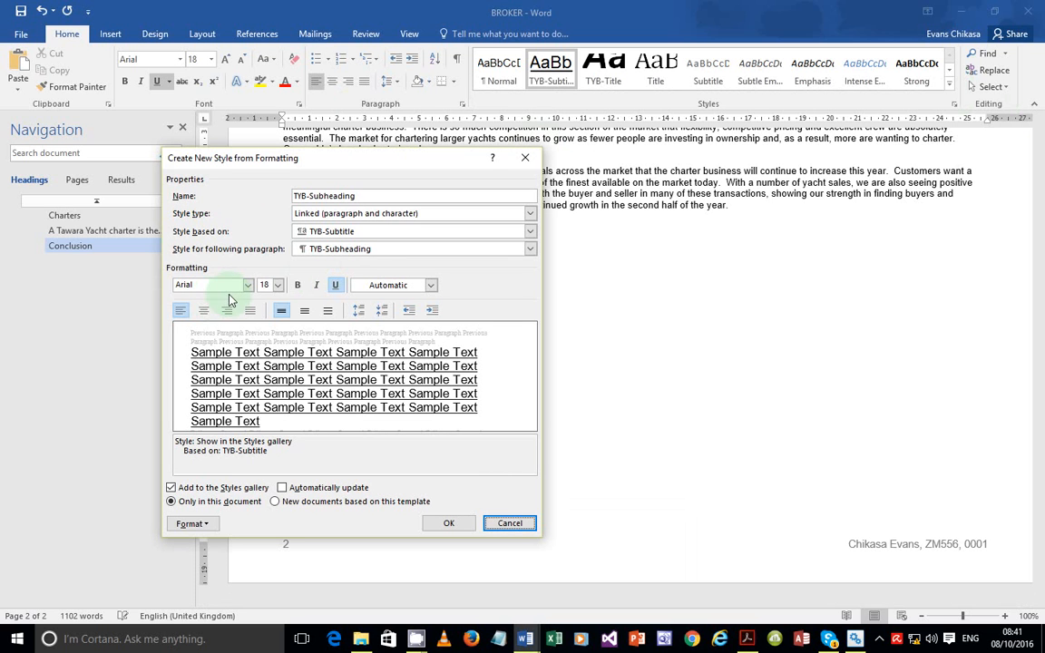
pyautogui.click(278, 286)
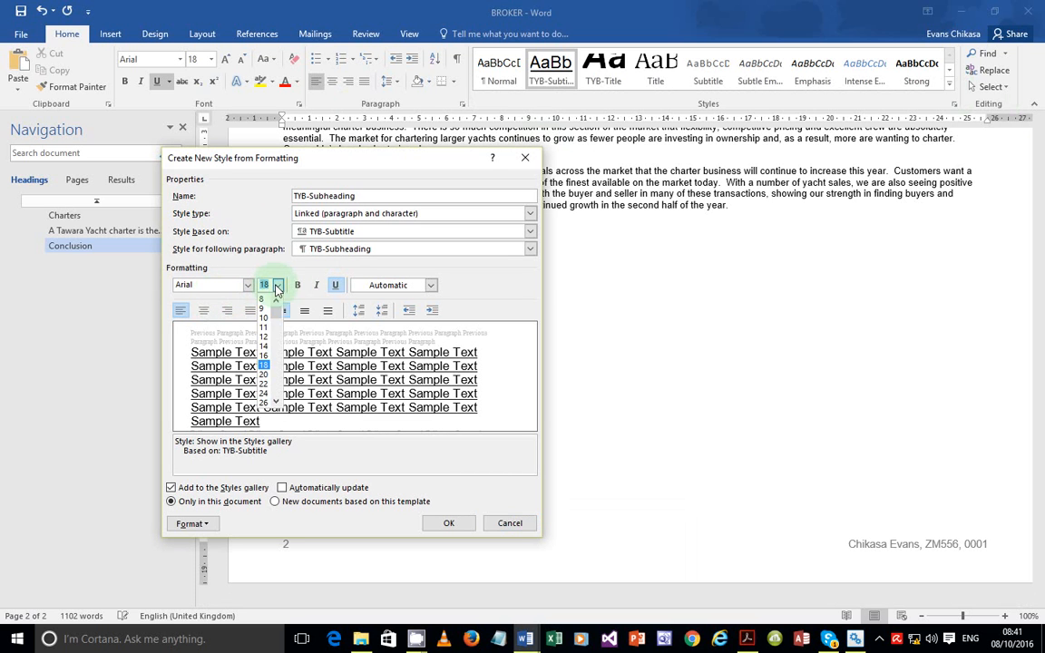
pyautogui.click(268, 353)
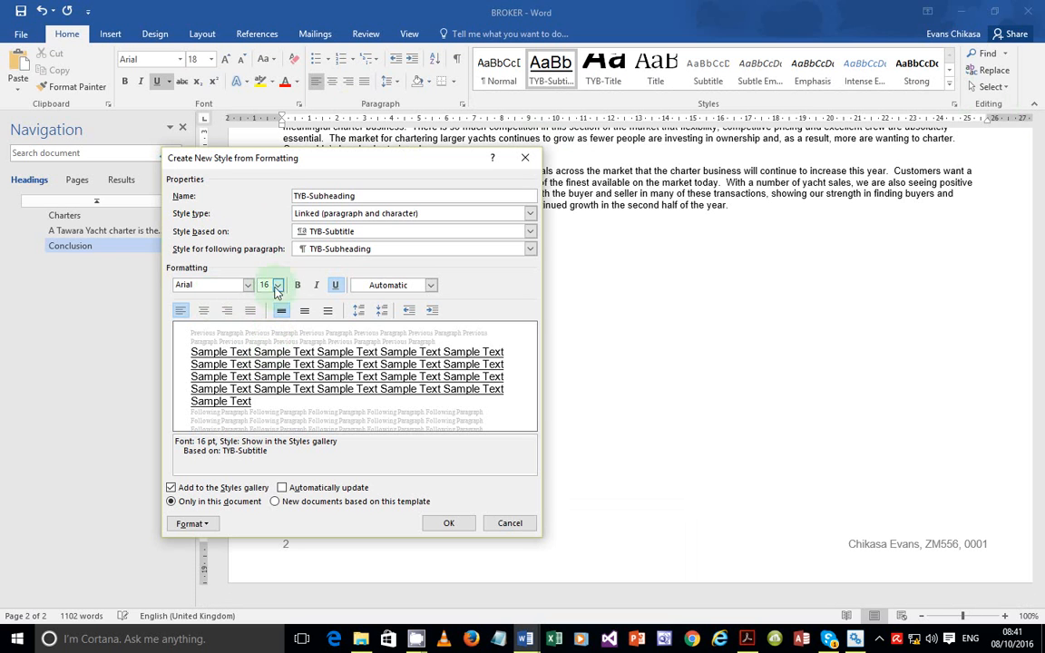
pyautogui.click(204, 310)
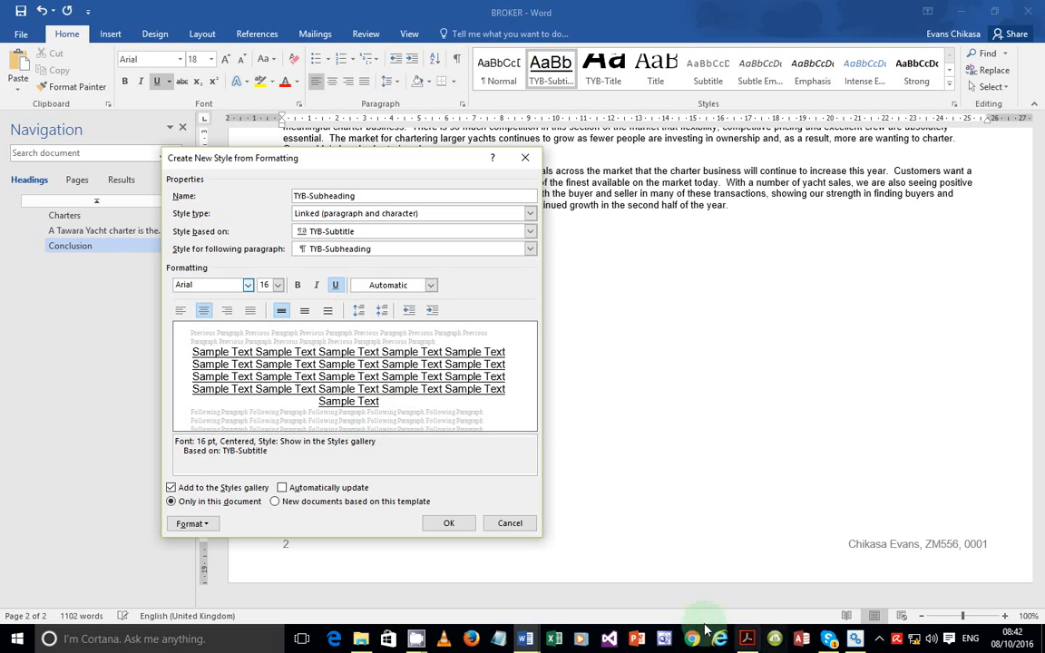
pyautogui.click(747, 639)
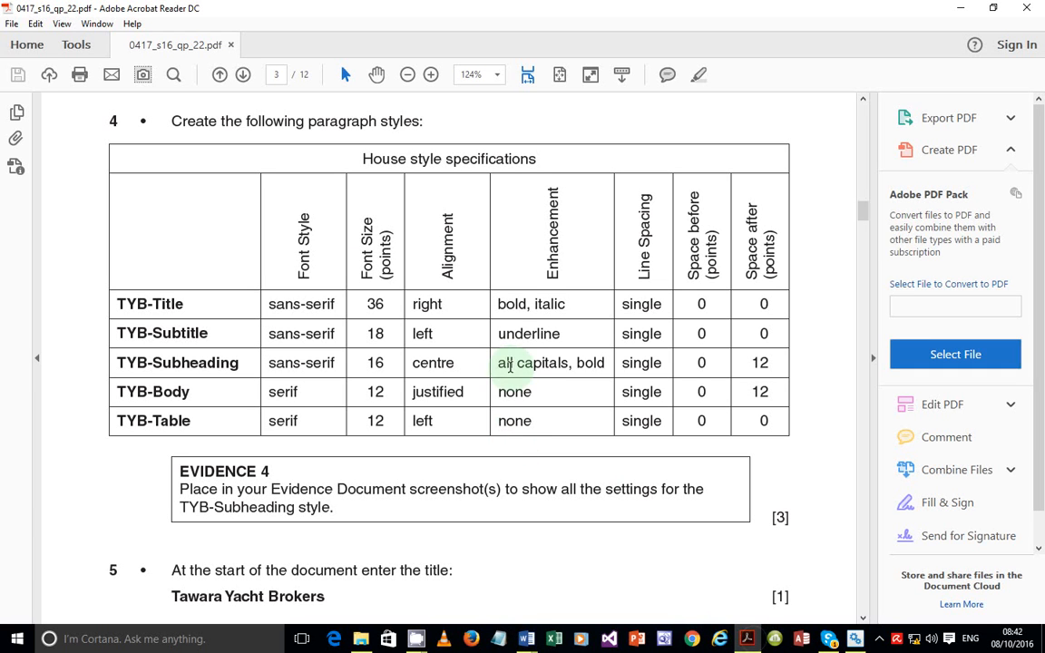
# Highlight TYB-Subheading's 'all capitals, bold' requirement in the PDF and return to BROKER
pyautogui.moveTo(497, 363); pyautogui.dragTo(591, 363)
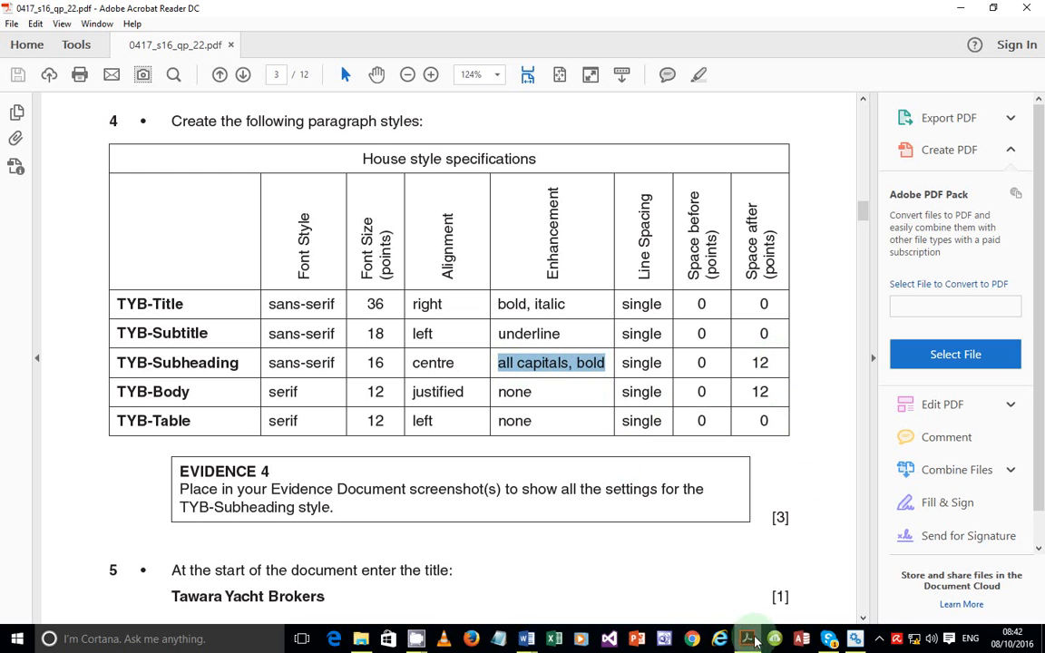
pyautogui.click(526, 639)
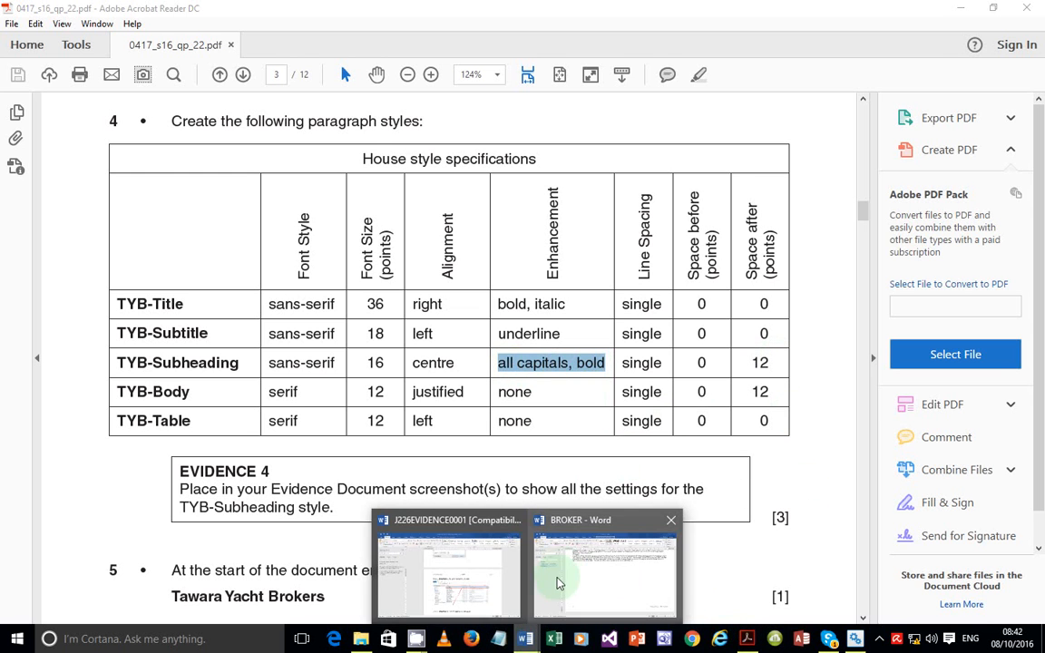
pyautogui.click(559, 583)
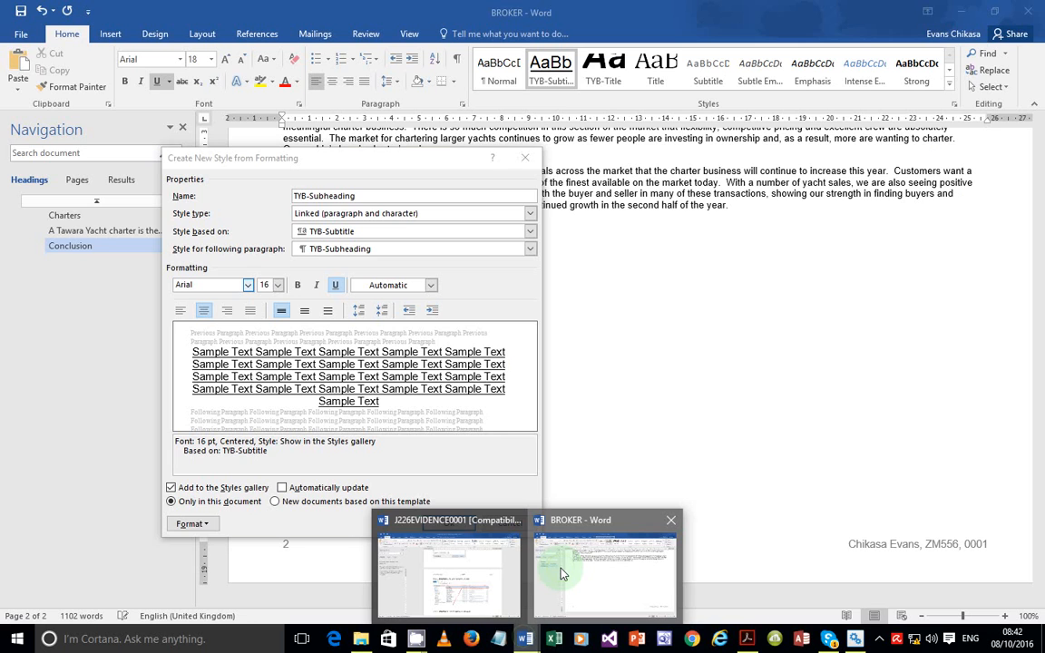
# Turn on All caps in the TYB-Subheading font settings
pyautogui.click(210, 525)
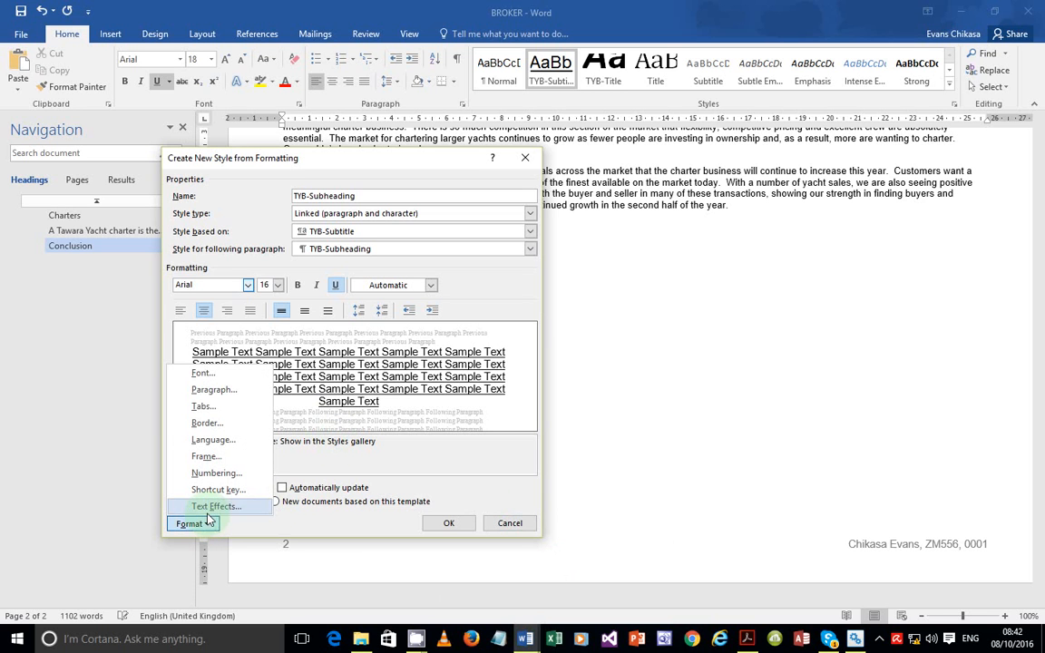
pyautogui.click(209, 374)
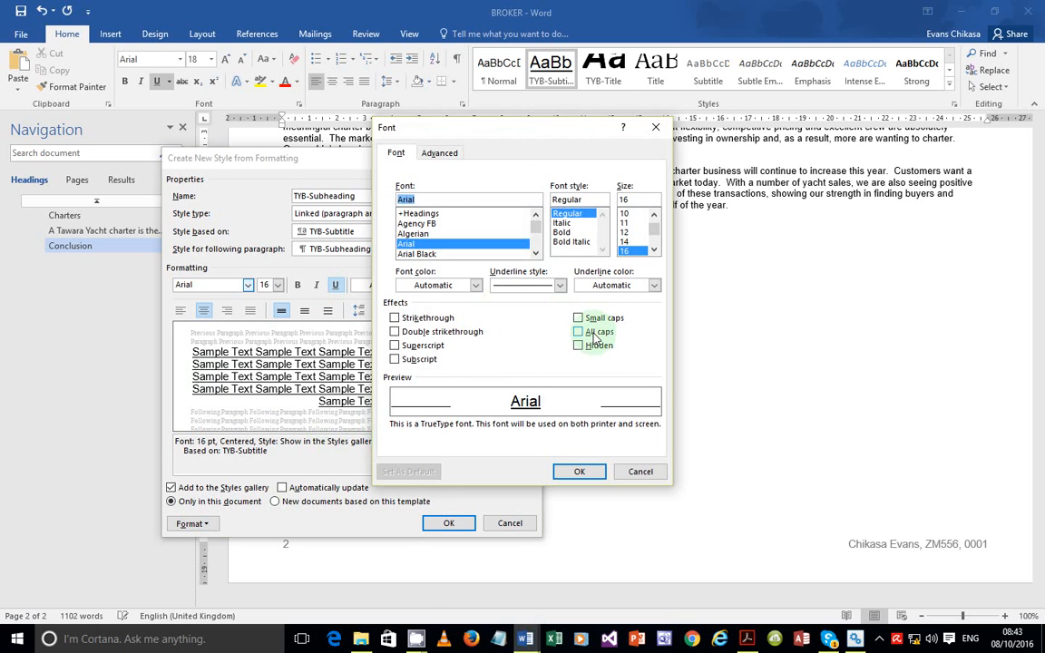
pyautogui.click(593, 334)
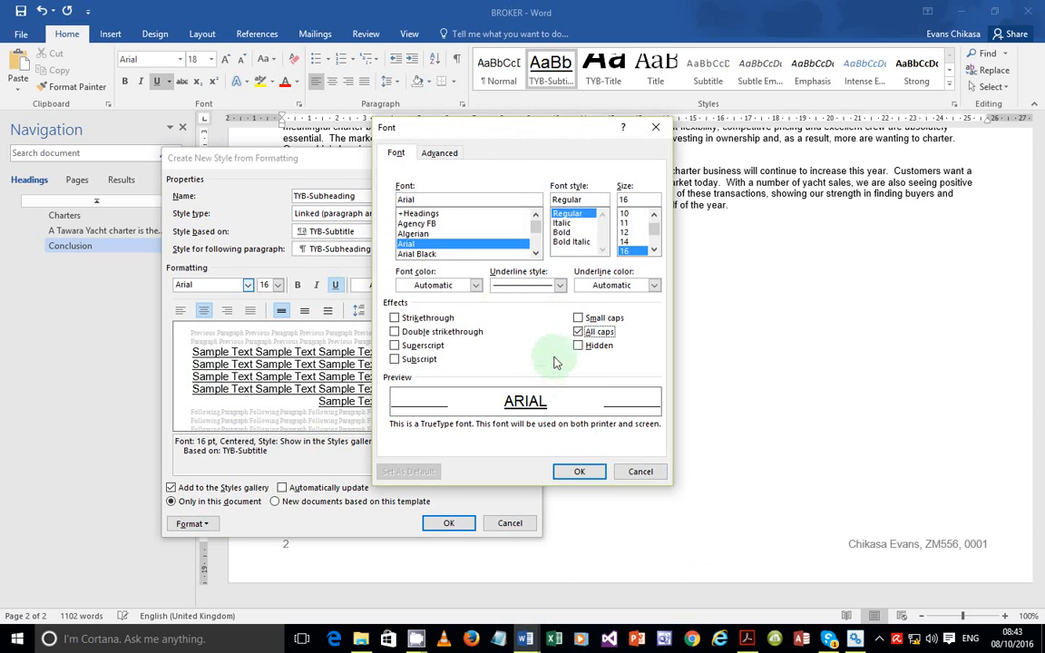
pyautogui.click(575, 472)
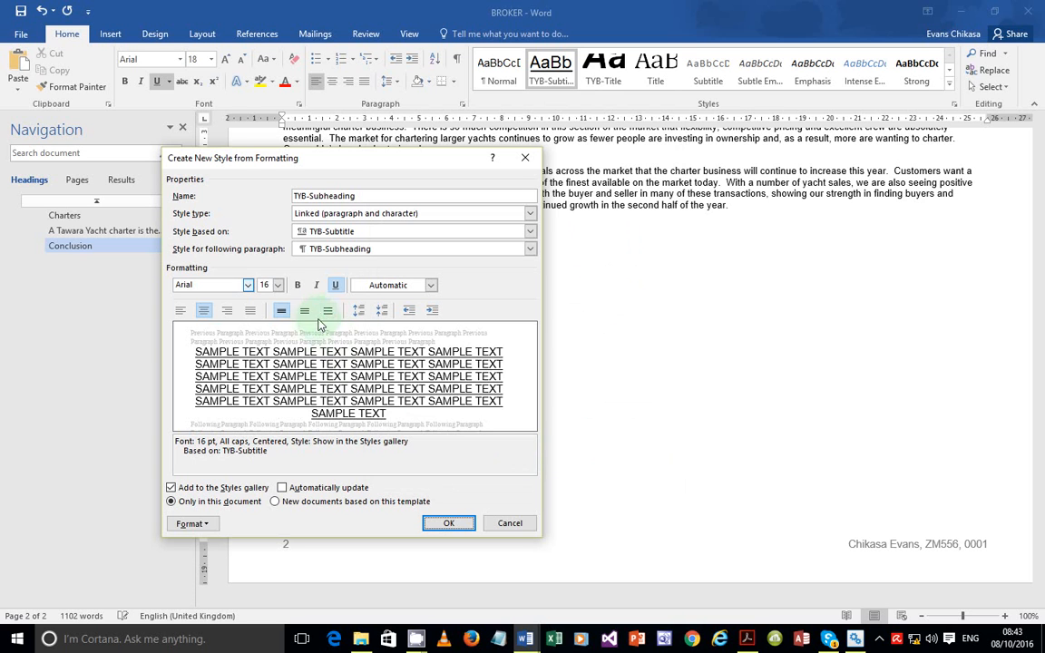
# Make TYB-Subheading bold, based on Normal, with 12 pt space after, and save it
pyautogui.click(299, 285)
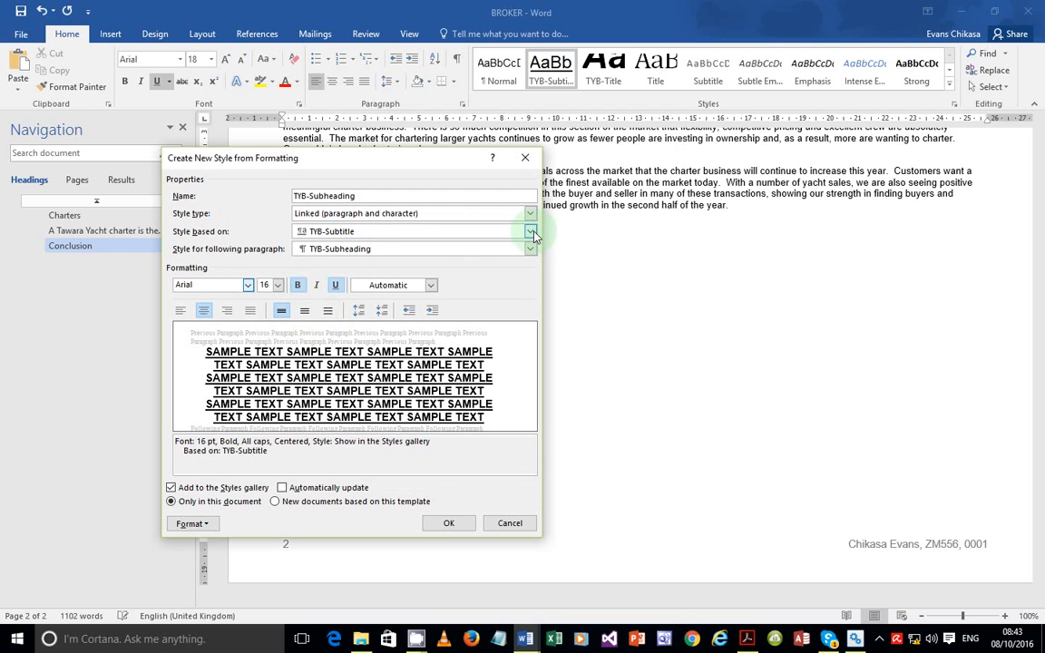
pyautogui.click(530, 232)
pyautogui.click(341, 270)
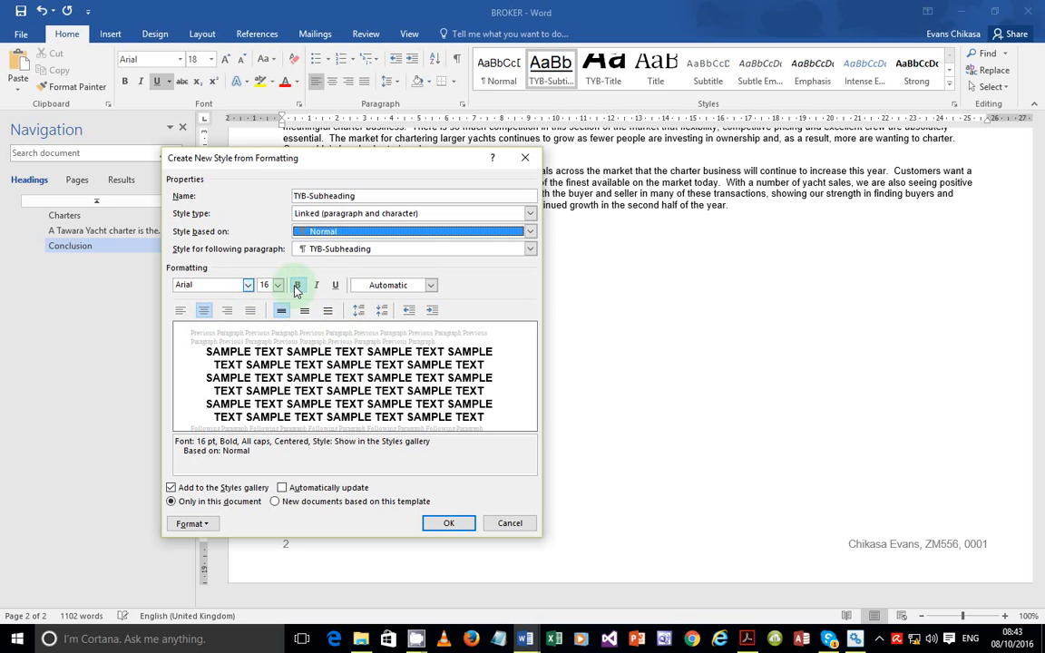
pyautogui.click(207, 524)
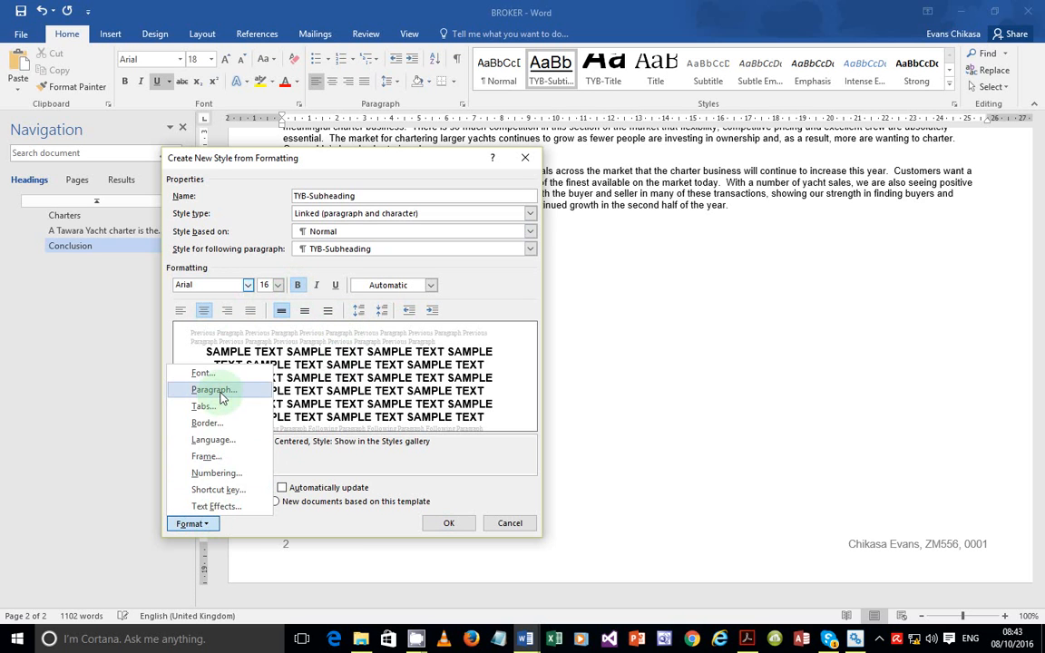
pyautogui.click(205, 399)
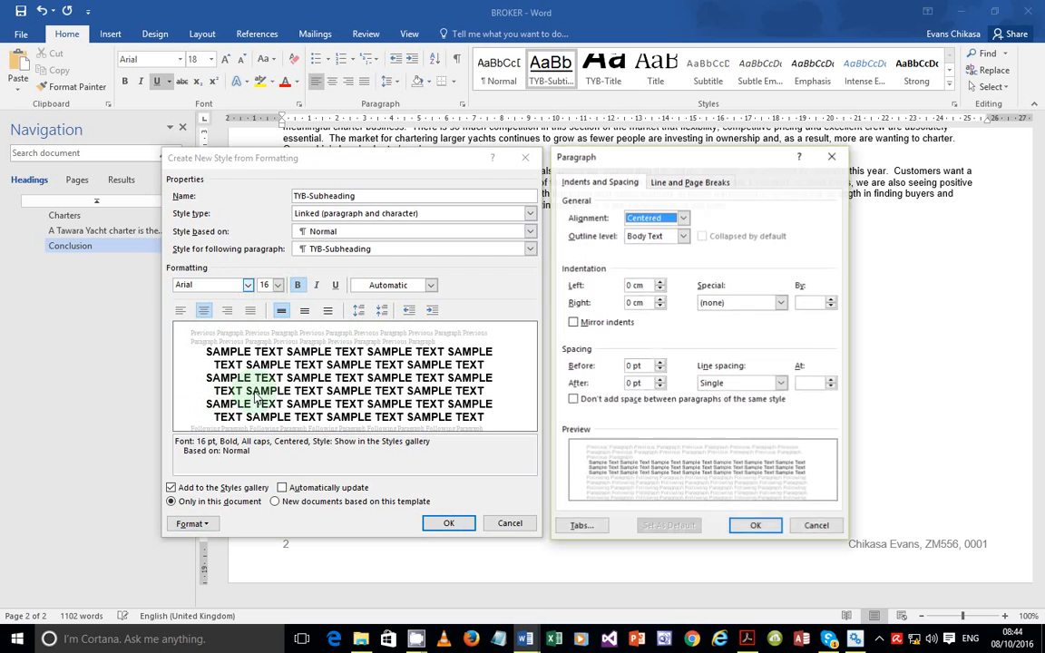
pyautogui.click(660, 379)
pyautogui.click(660, 379)
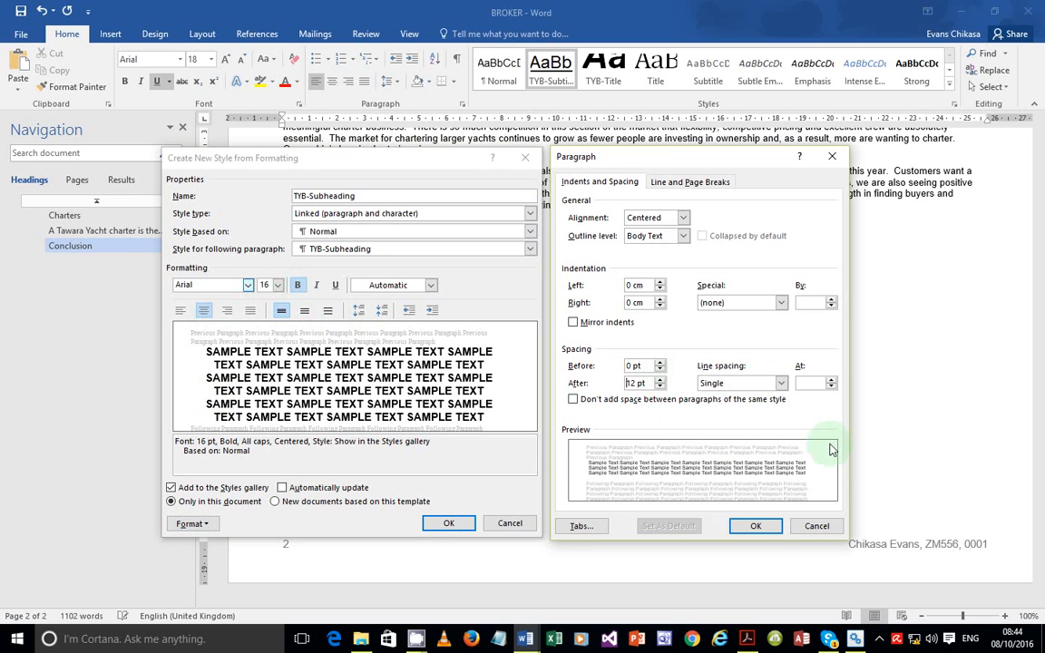
pyautogui.click(753, 526)
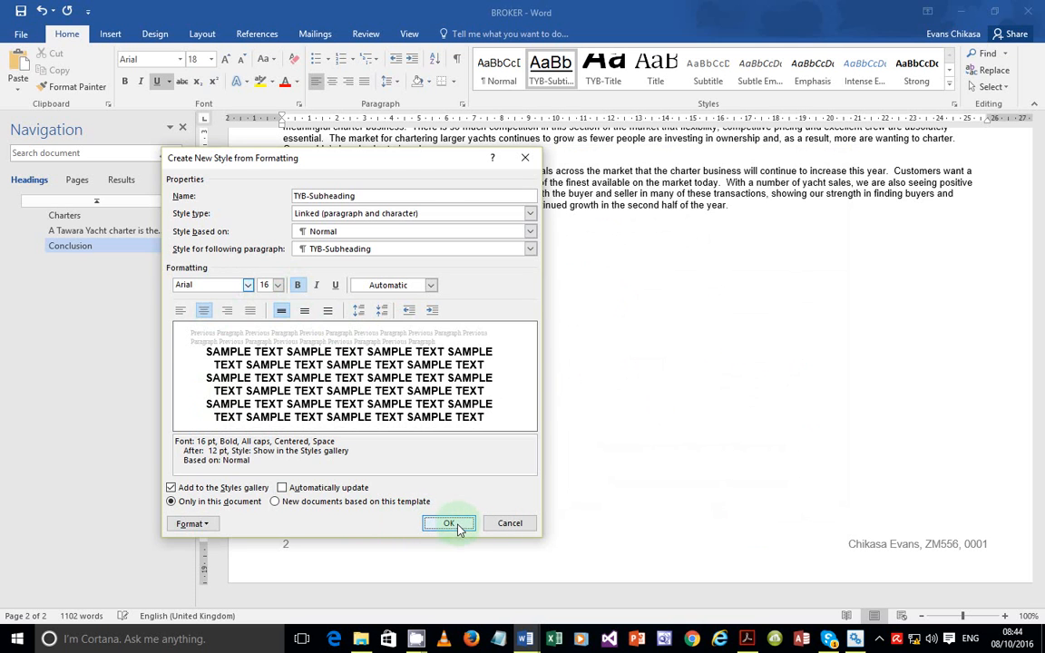
pyautogui.click(448, 524)
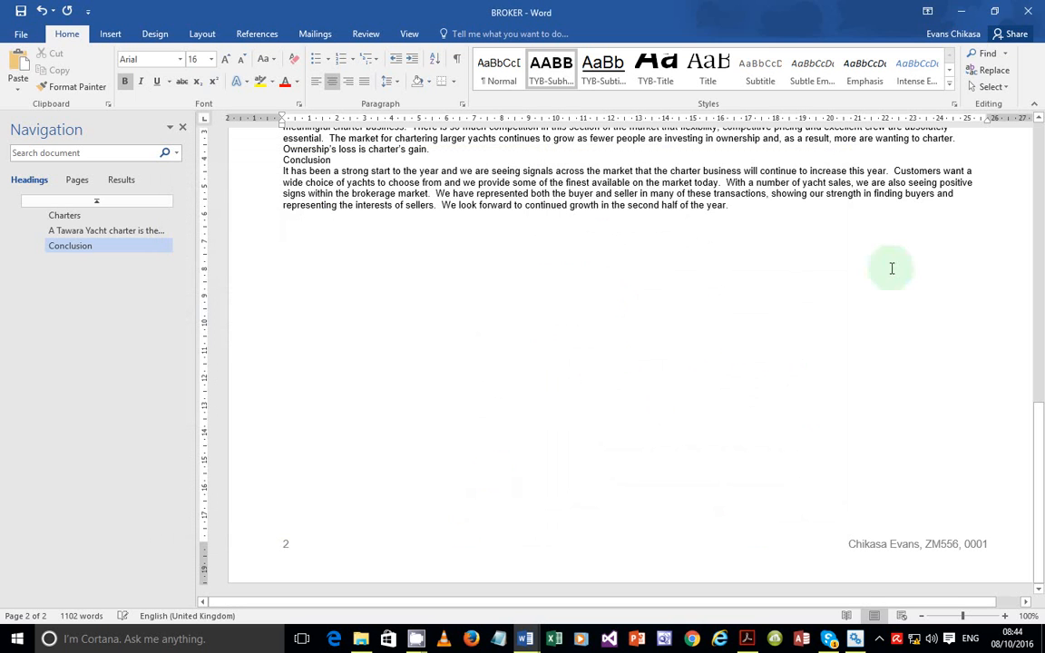
# Start the TYB-Body style based on Normal with Times New Roman font
pyautogui.click(948, 82)
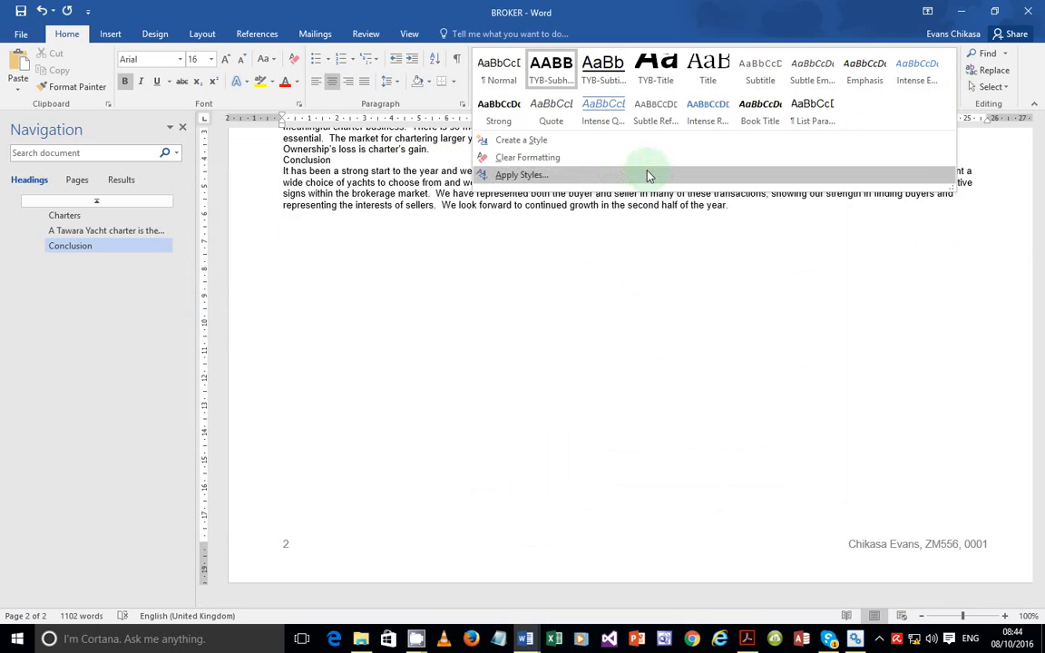
pyautogui.click(578, 142)
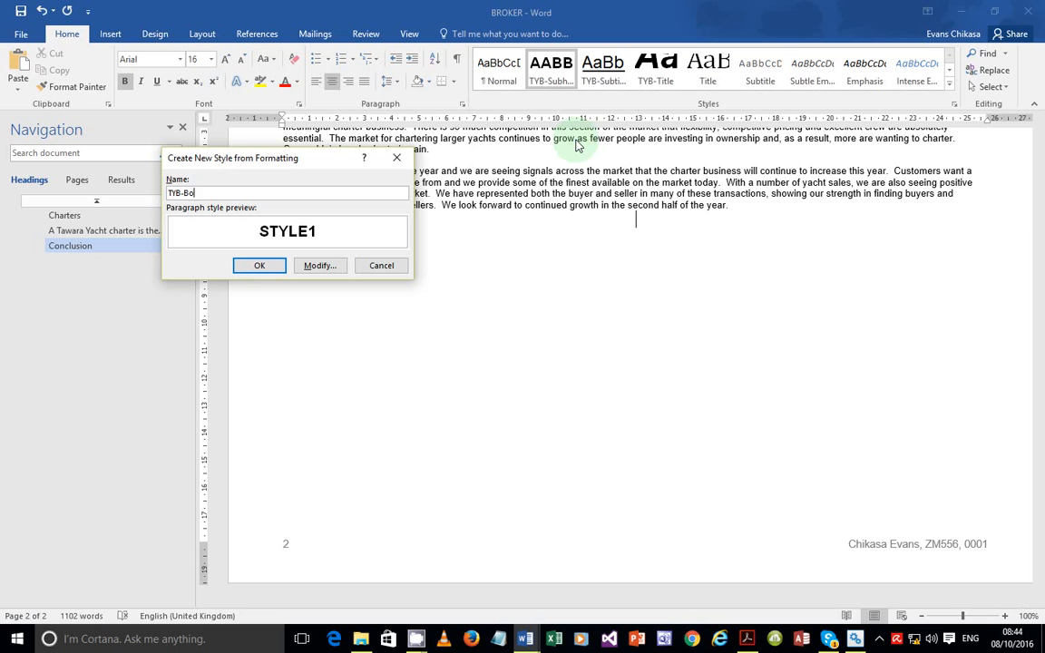
pyautogui.click(308, 267)
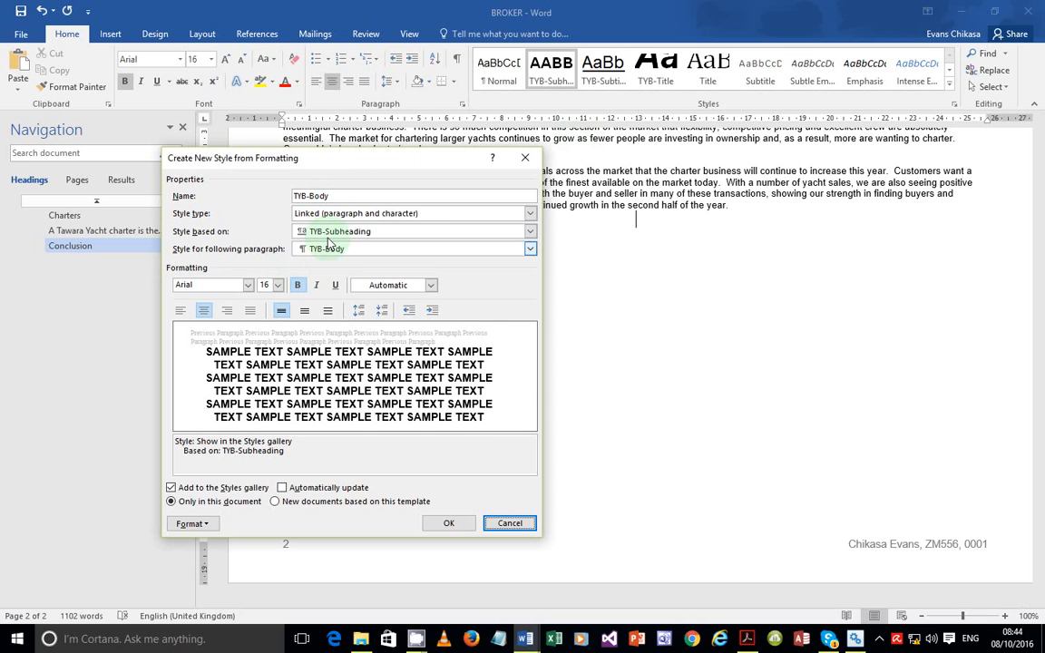
pyautogui.click(332, 233)
pyautogui.click(323, 262)
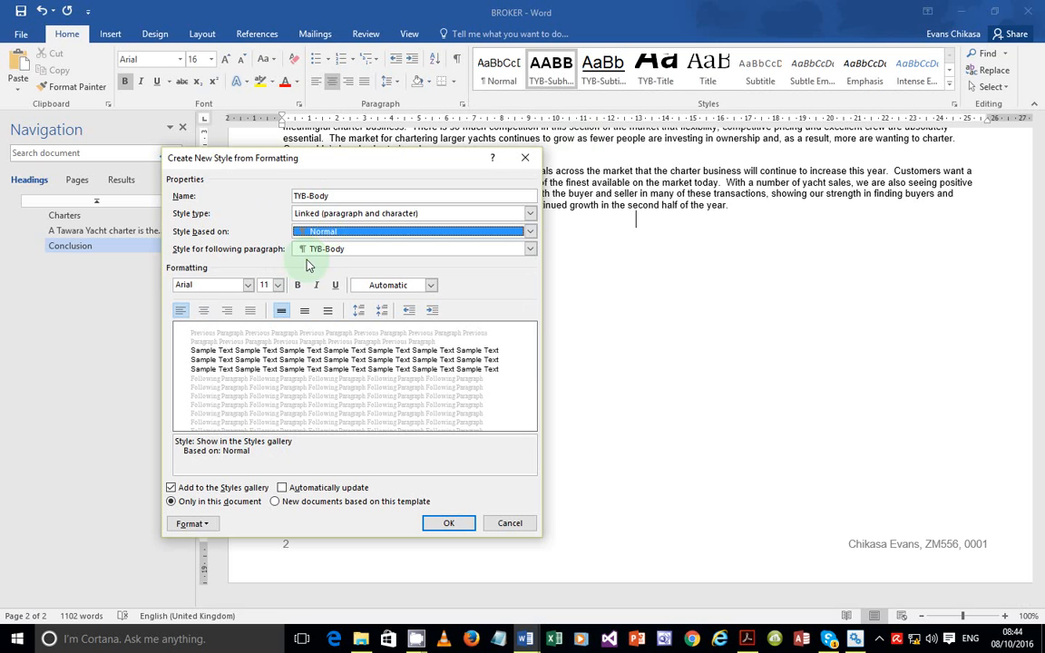
pyautogui.click(248, 284)
pyautogui.click(209, 334)
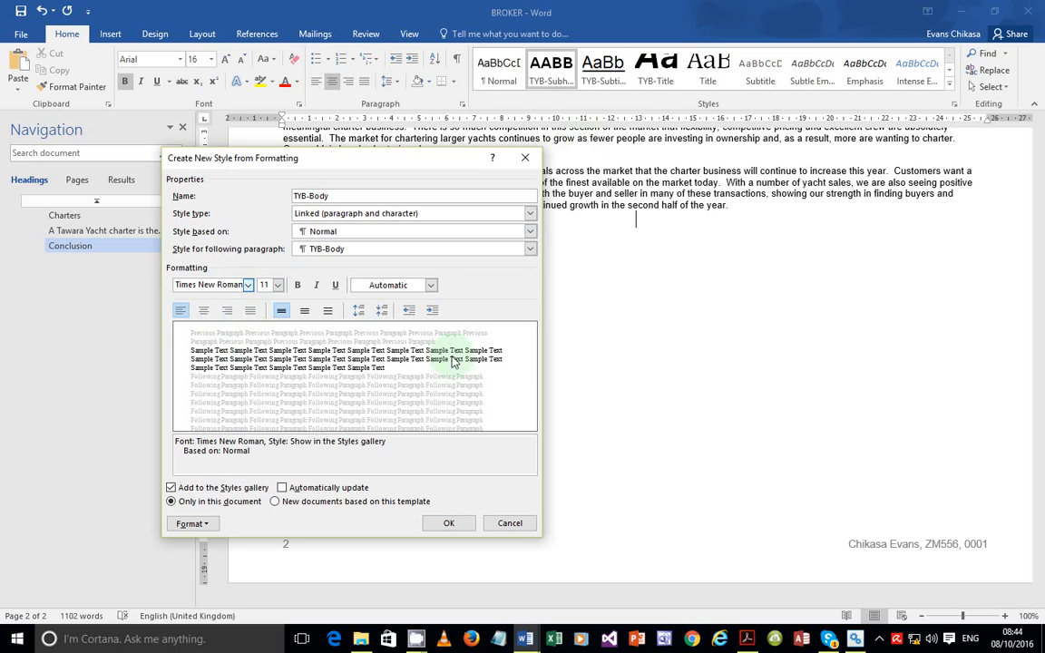
# Check the TYB-Body alignment in the PDF, then set 12 pt justified text
pyautogui.click(748, 639)
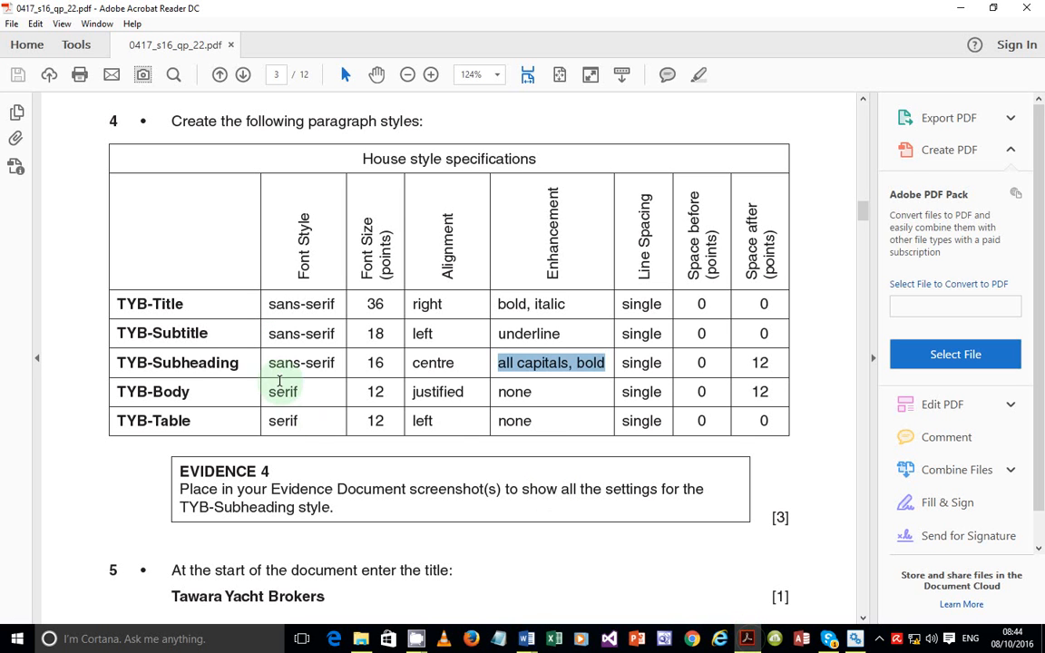
pyautogui.moveTo(273, 391); pyautogui.dragTo(748, 645)
pyautogui.click(748, 644)
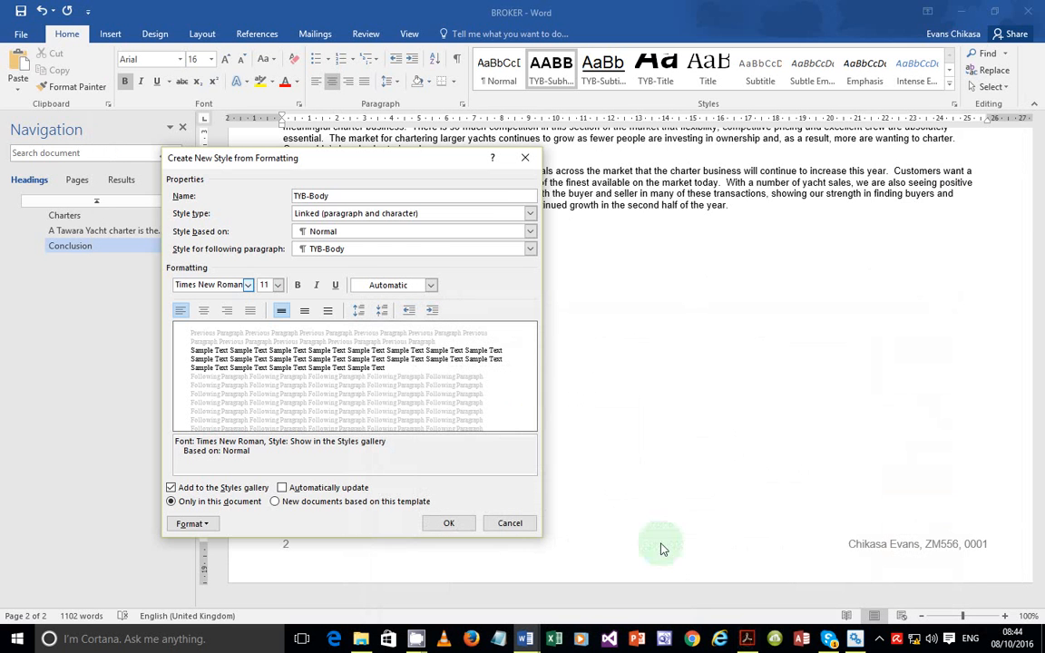
pyautogui.click(277, 286)
pyautogui.click(263, 336)
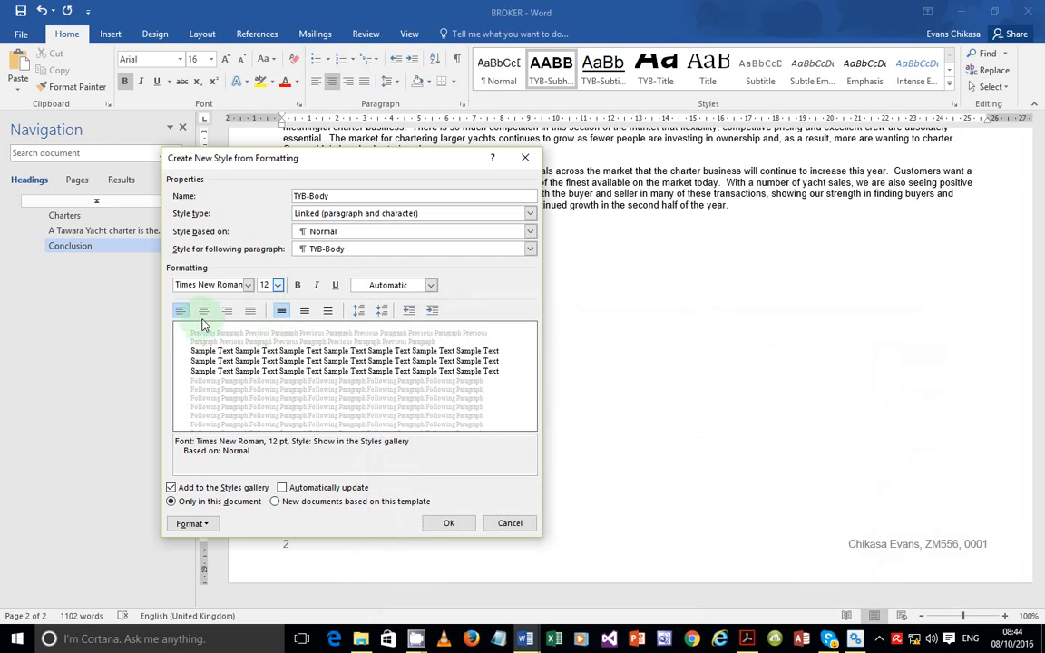
pyautogui.click(249, 310)
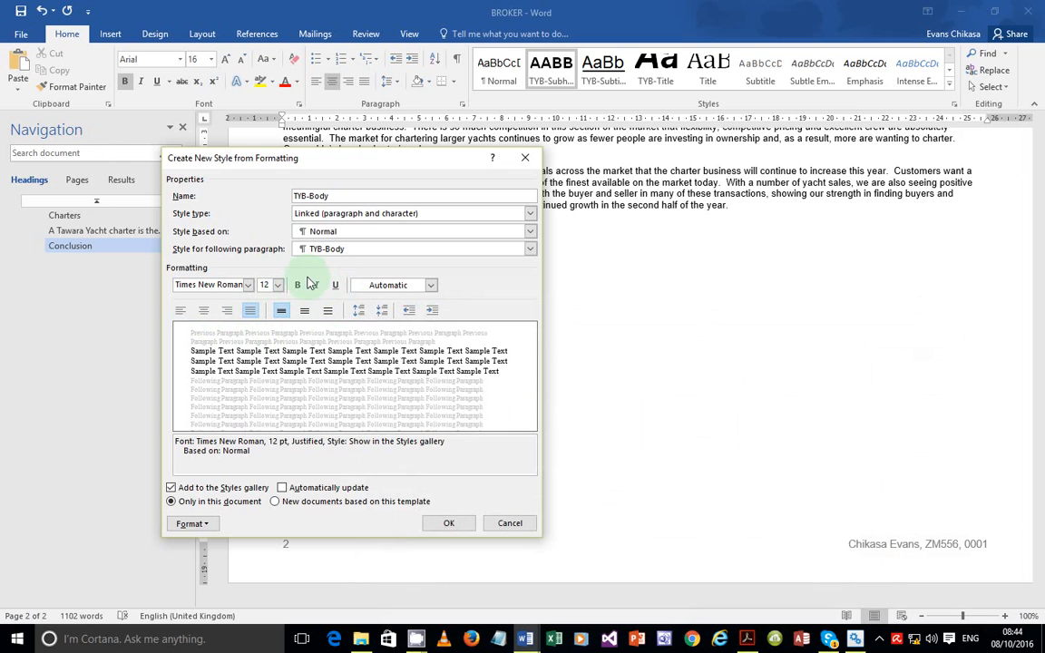
# Add 12 pt space after paragraphs to TYB-Body and save the style
pyautogui.click(213, 526)
pyautogui.click(207, 352)
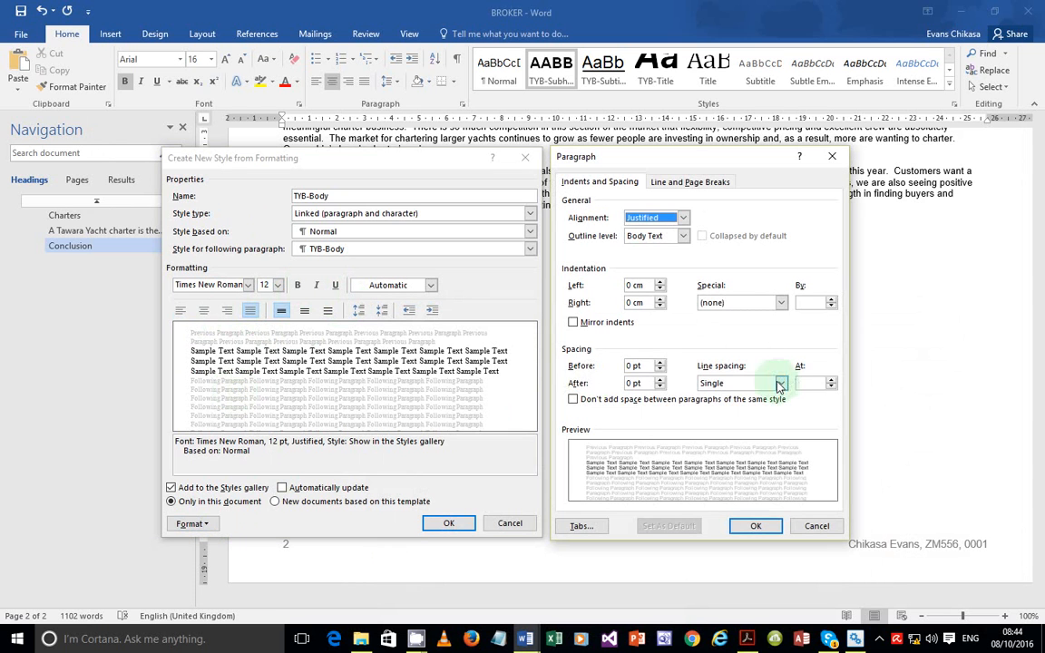
pyautogui.click(660, 380)
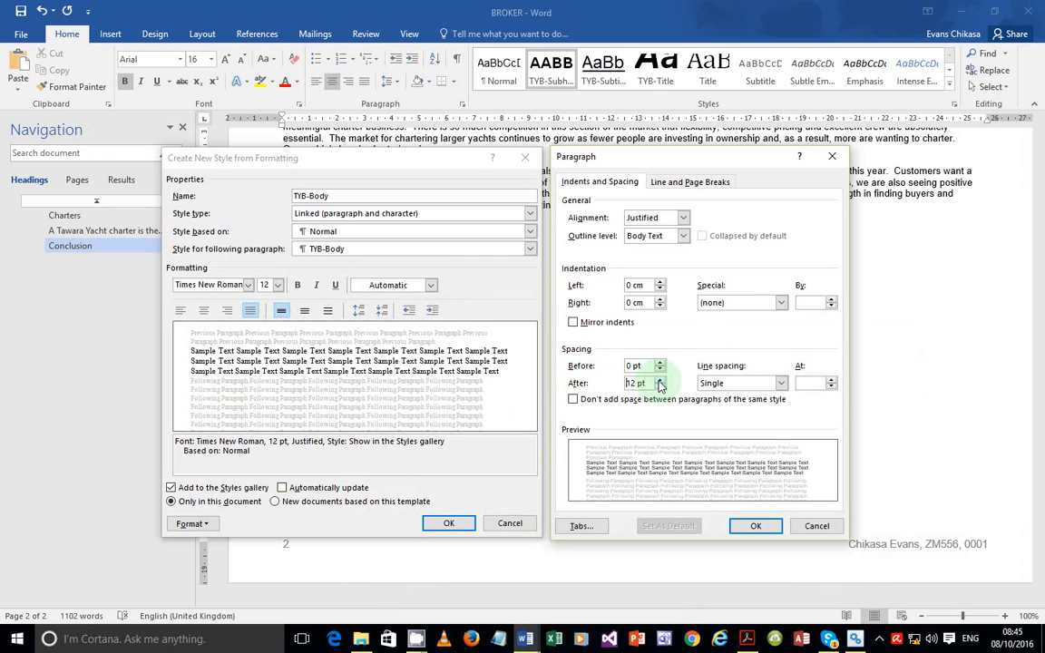
pyautogui.click(660, 380)
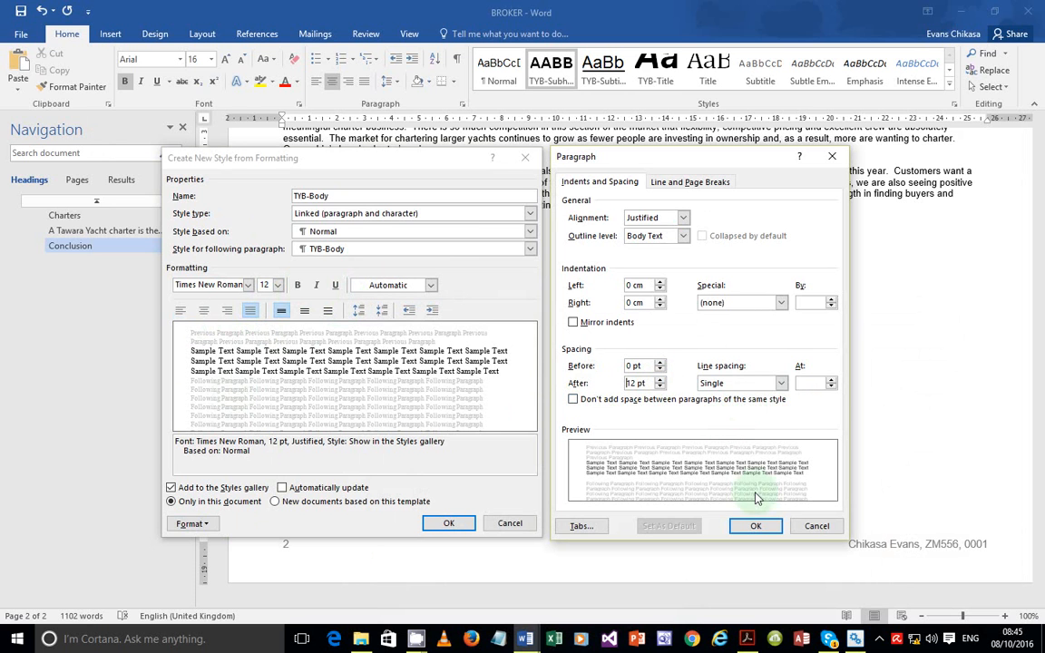
pyautogui.click(756, 525)
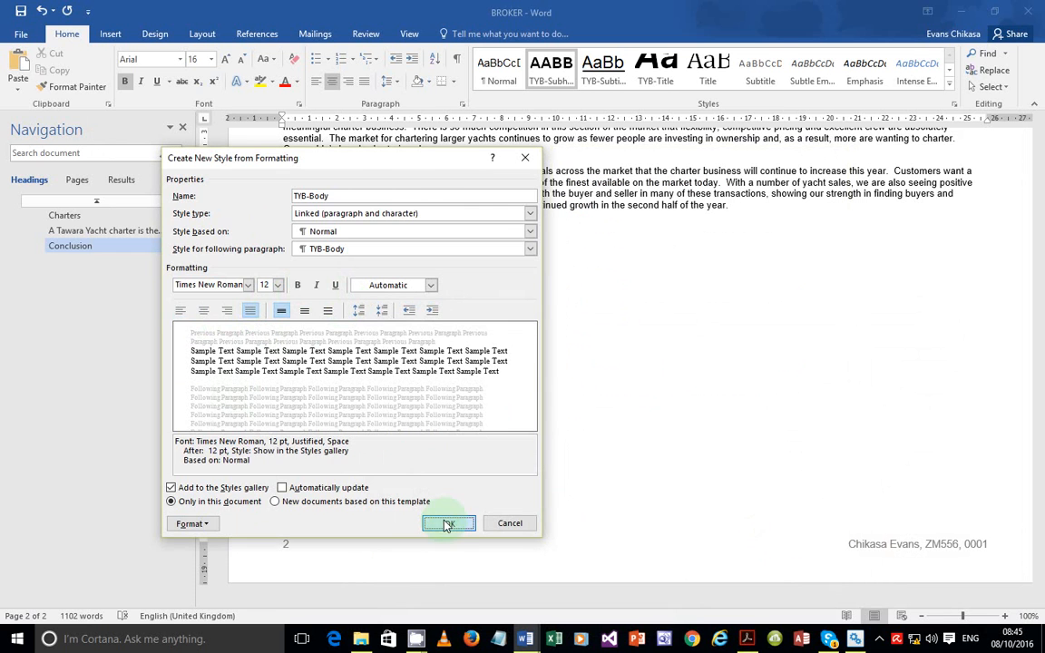
pyautogui.click(447, 524)
pyautogui.click(949, 81)
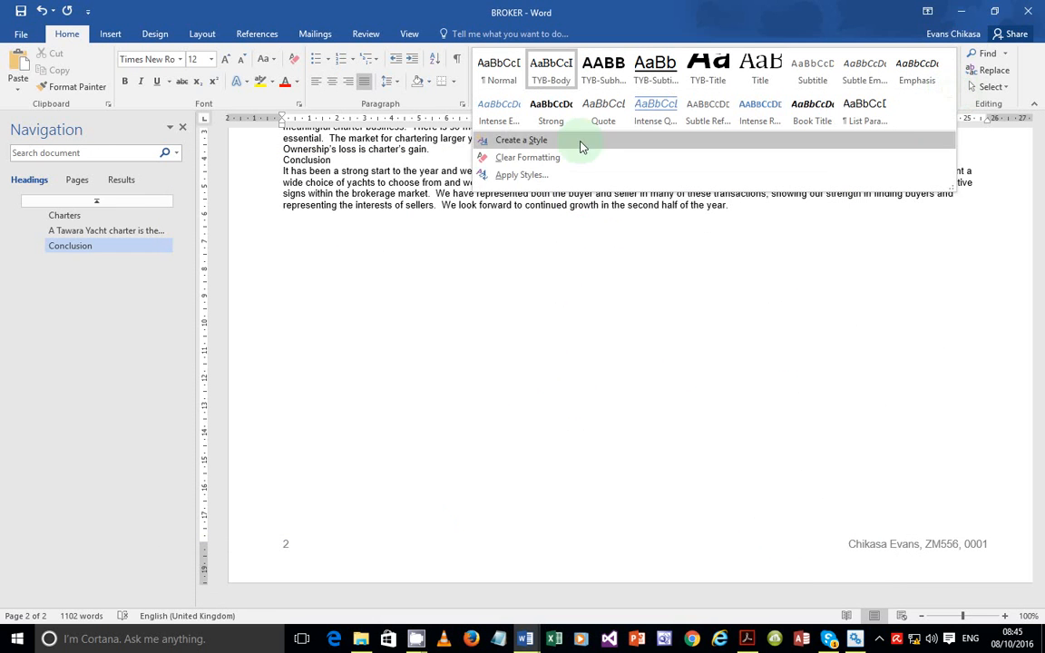
# Start a TYB-Table style based on Normal after checking its PDF specification
pyautogui.click(522, 140)
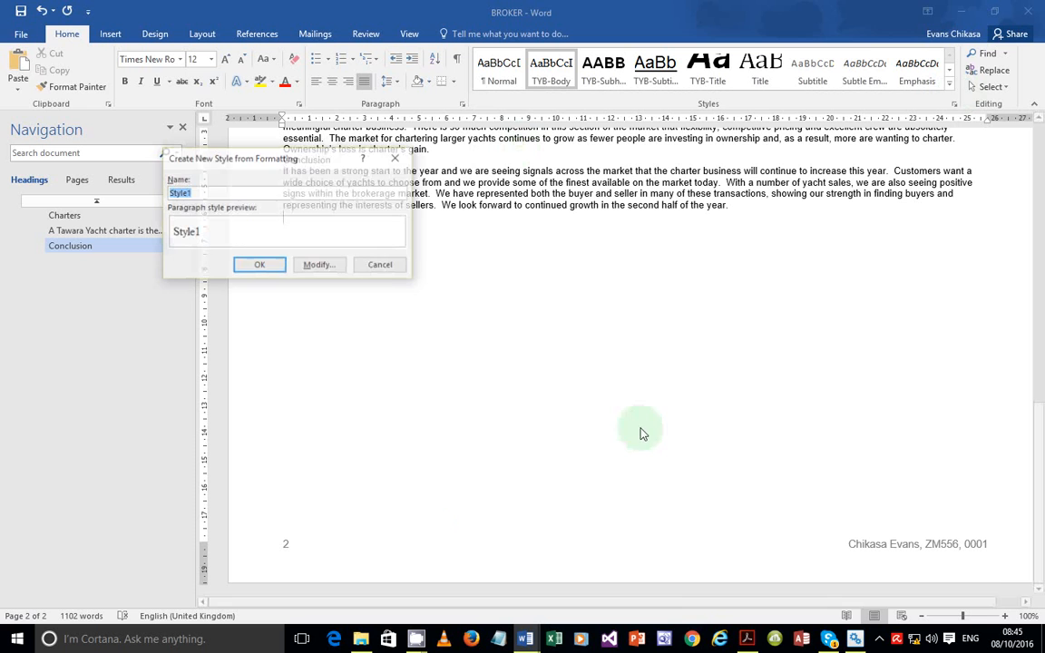
pyautogui.click(746, 637)
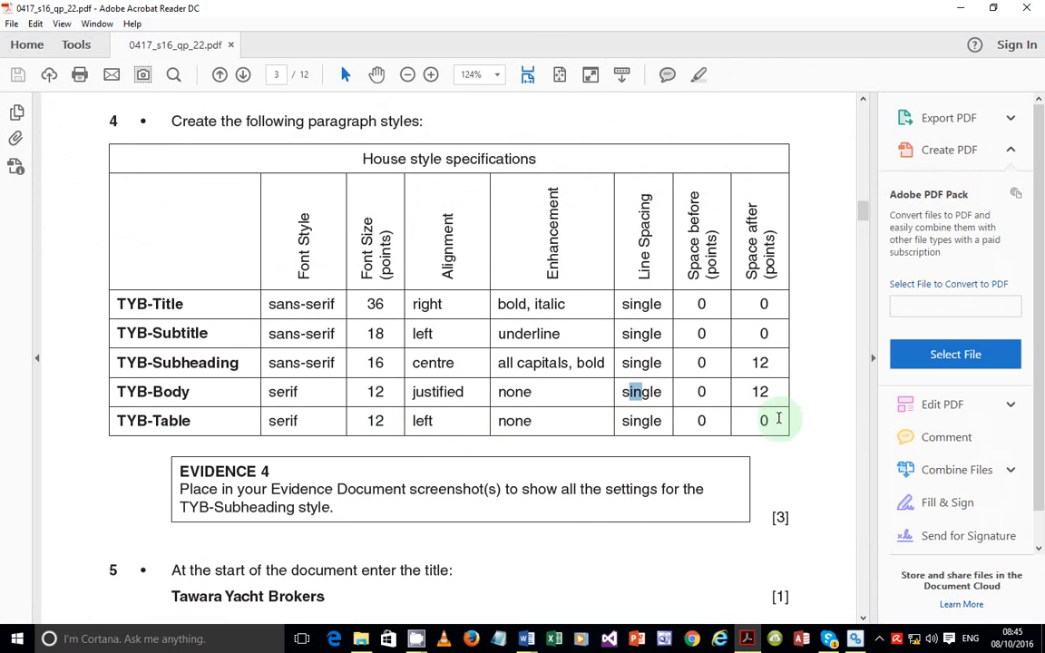
pyautogui.click(748, 639)
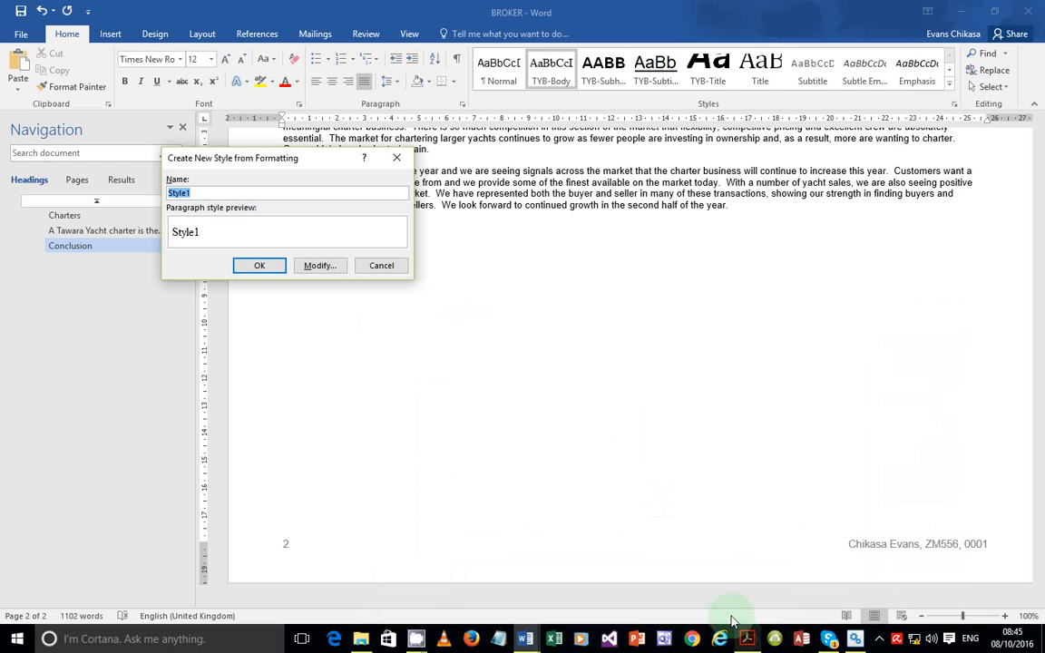
pyautogui.click(319, 265)
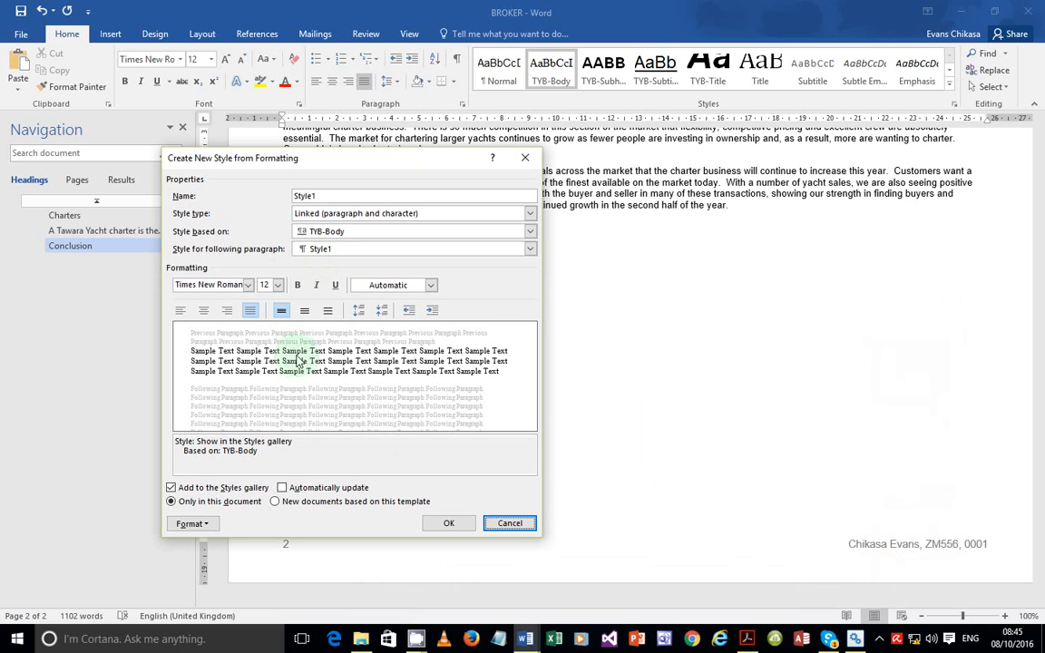
pyautogui.moveTo(334, 193); pyautogui.dragTo(260, 193)
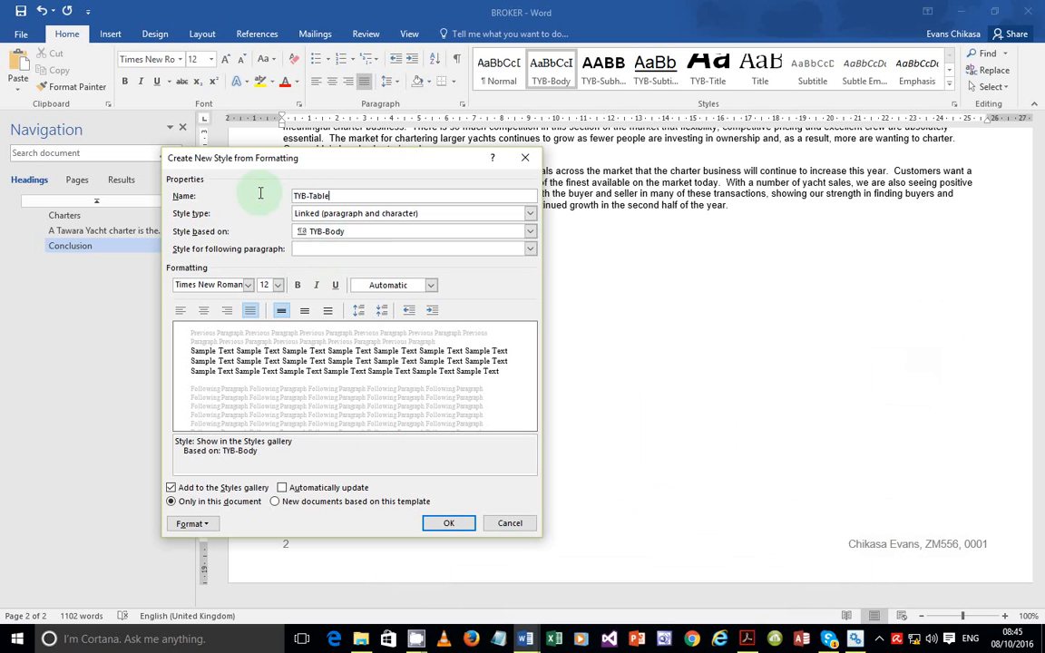
pyautogui.click(341, 233)
pyautogui.click(322, 263)
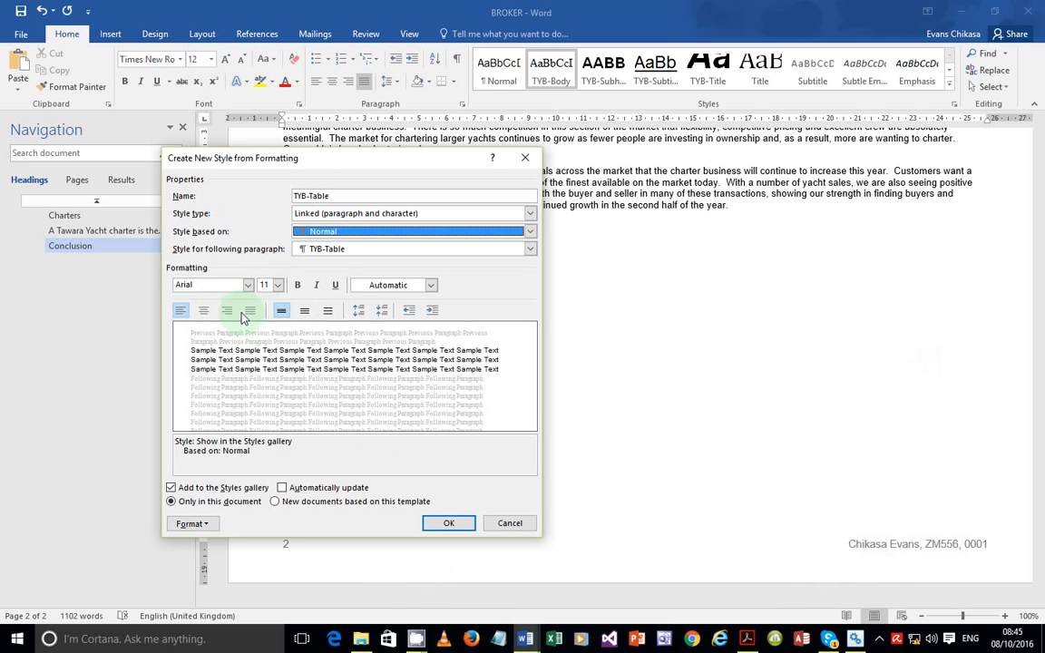
# Give TYB-Table Times New Roman 12 pt, left alignment with 0 pt spacing, and save it
pyautogui.click(248, 285)
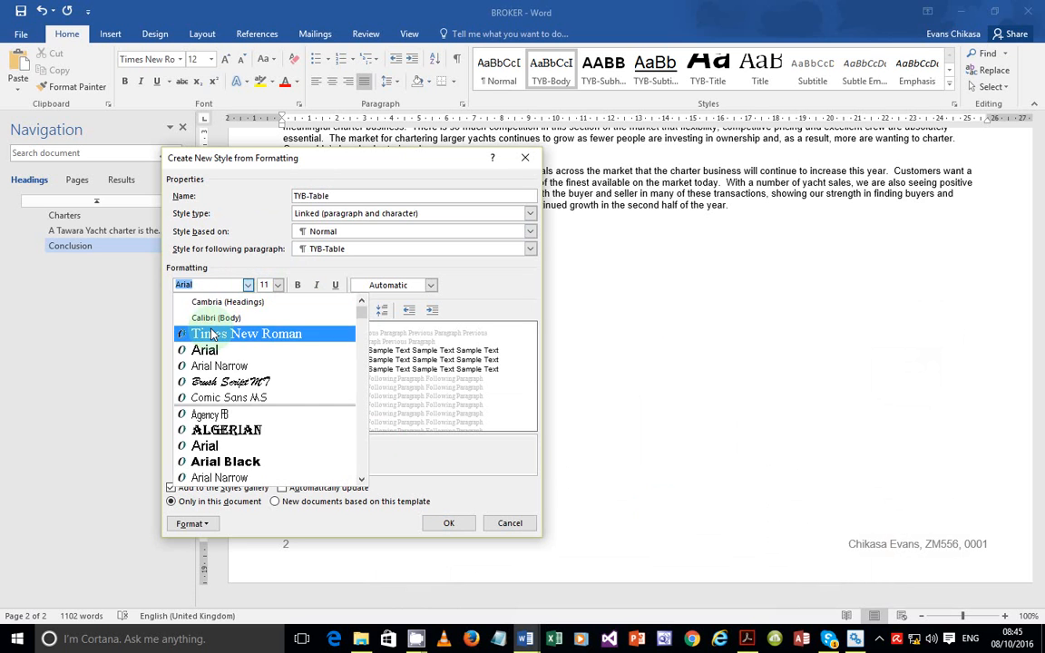
pyautogui.click(212, 334)
pyautogui.click(278, 285)
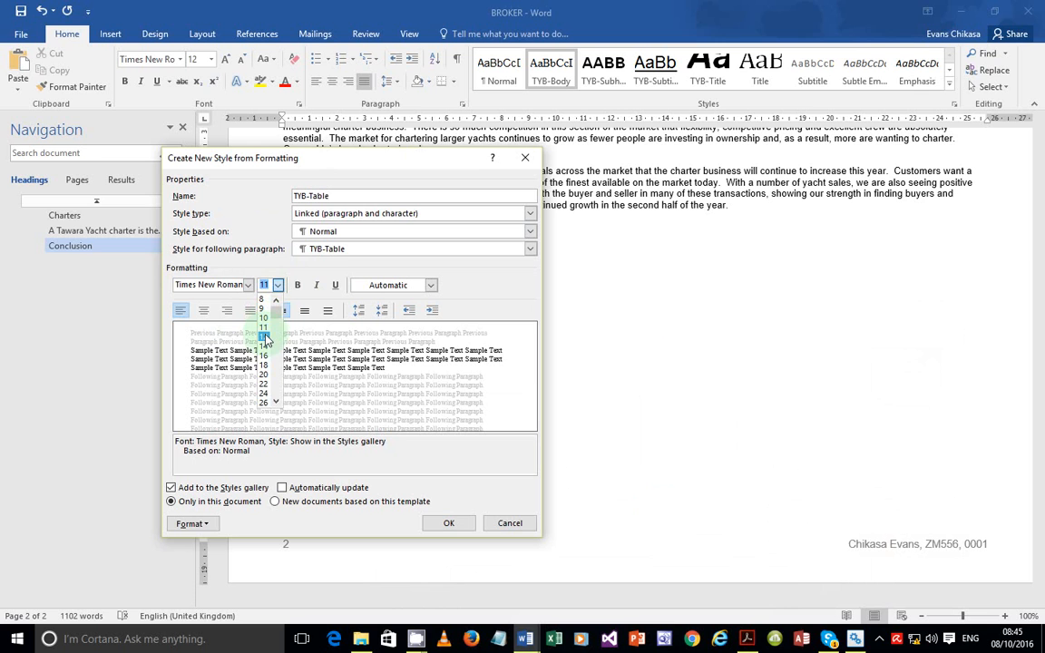
pyautogui.click(264, 337)
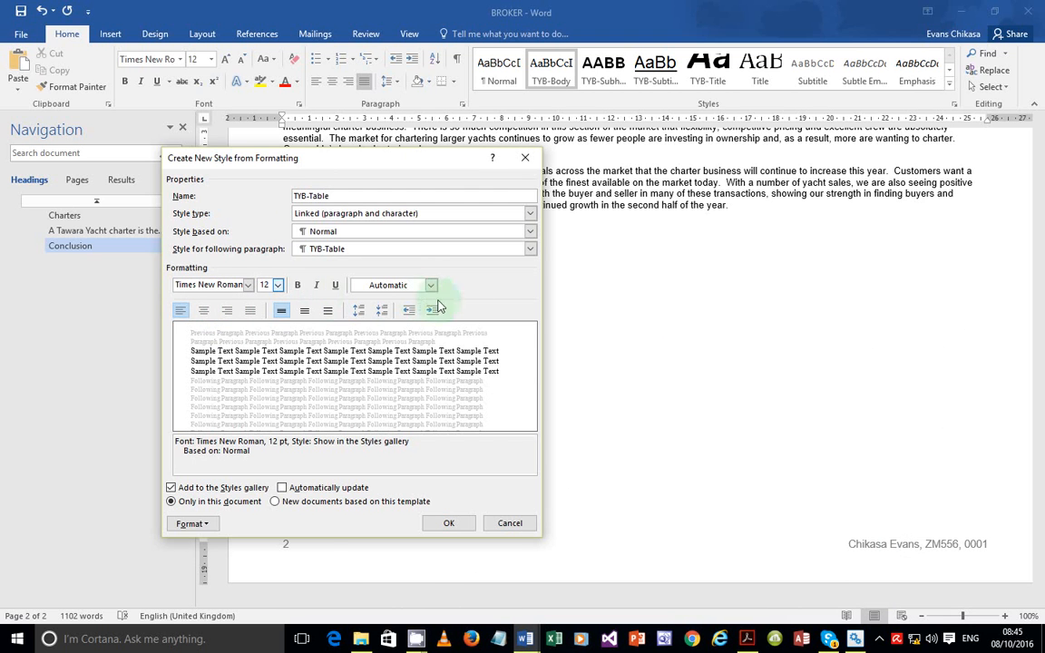
pyautogui.click(191, 523)
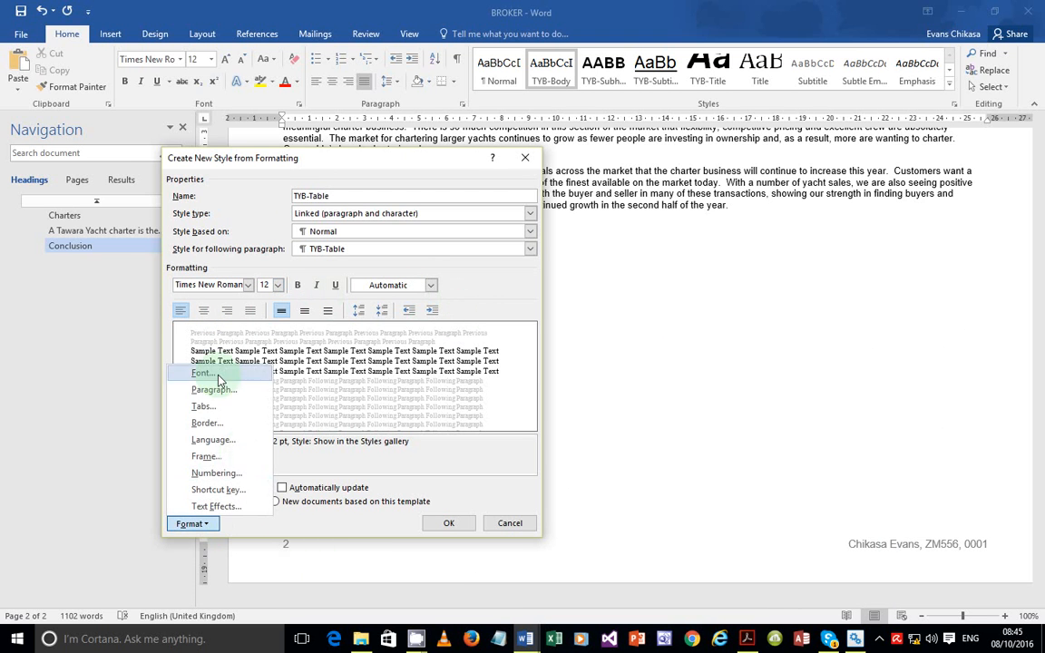
pyautogui.click(214, 389)
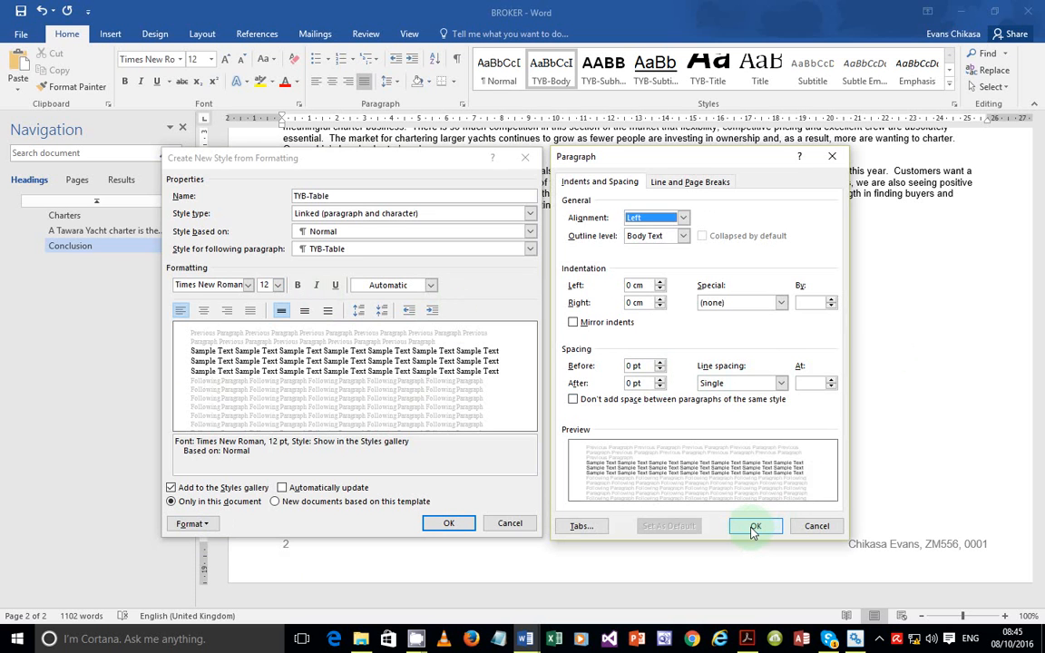
pyautogui.click(753, 530)
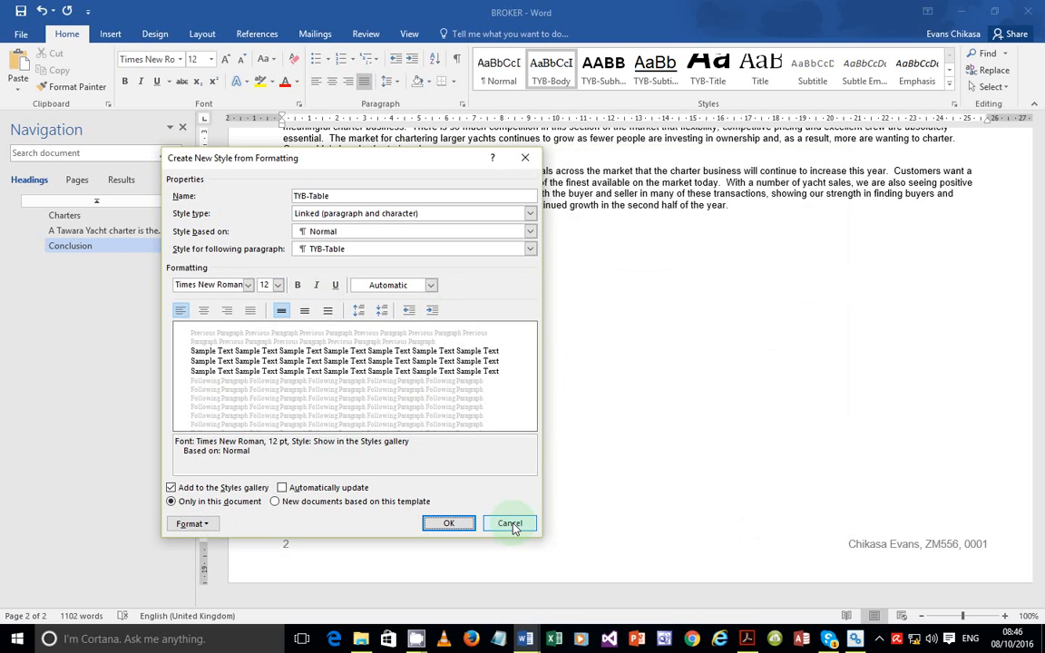
pyautogui.click(461, 522)
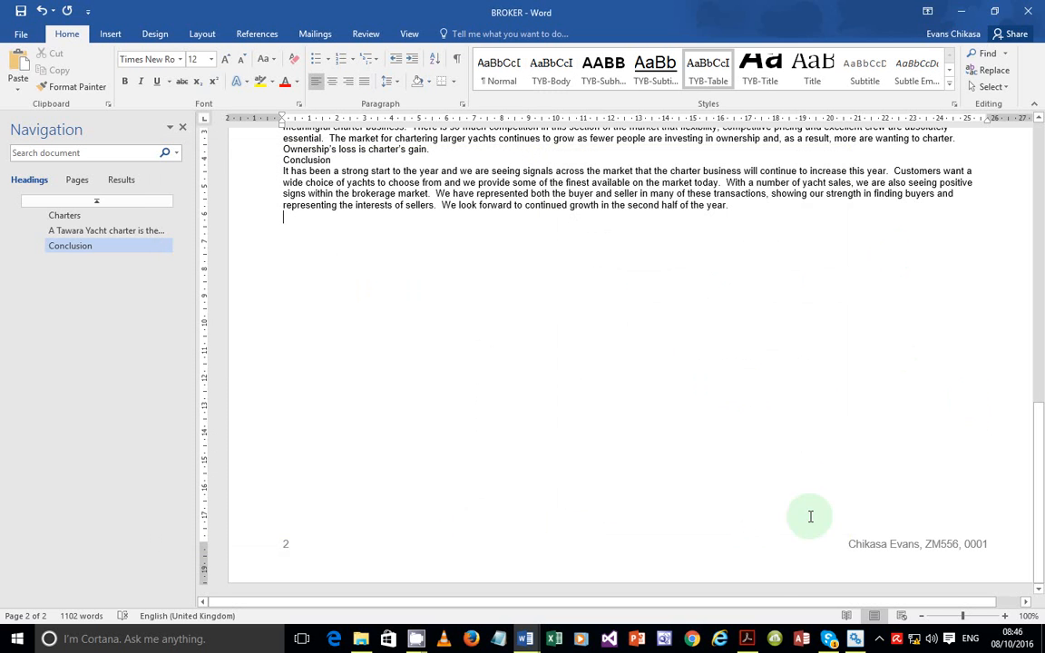
pyautogui.click(746, 639)
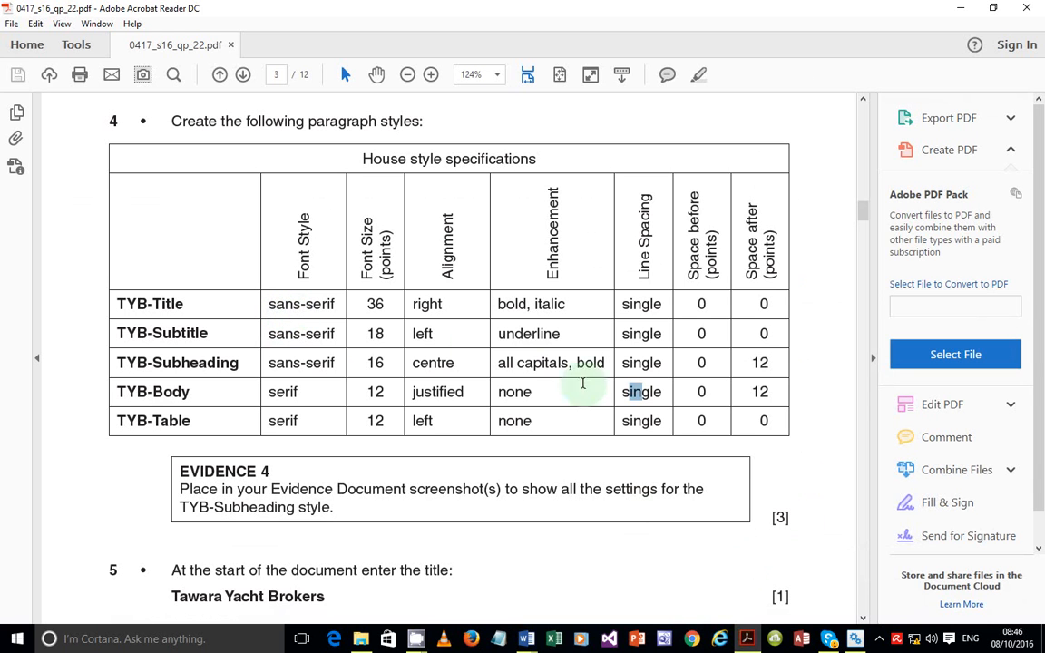
pyautogui.click(636, 414)
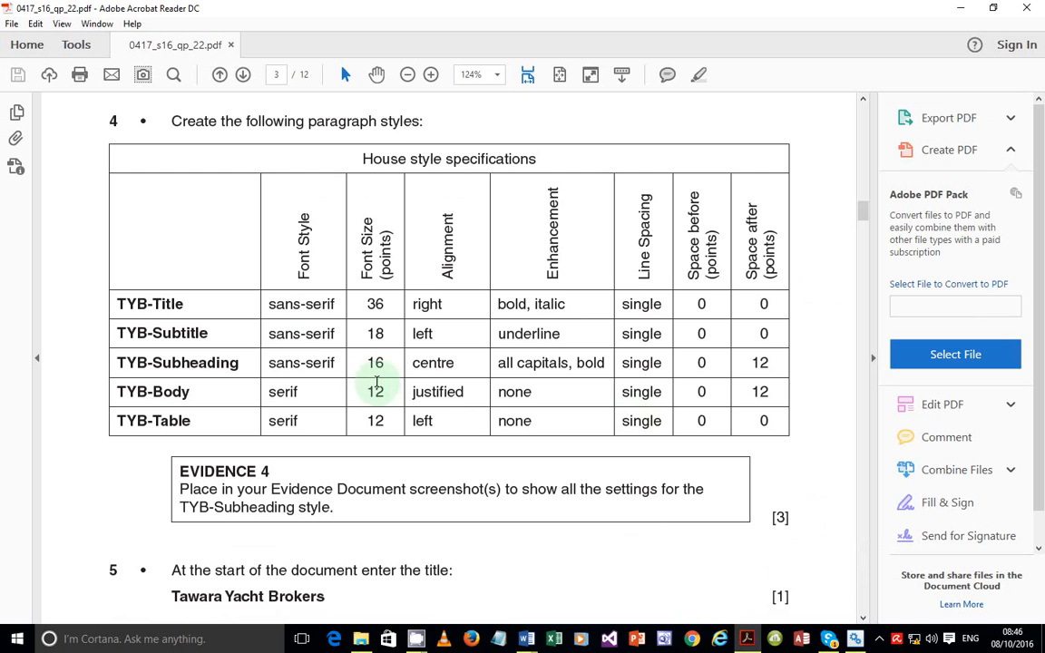
pyautogui.scroll(-3, 373, 390)
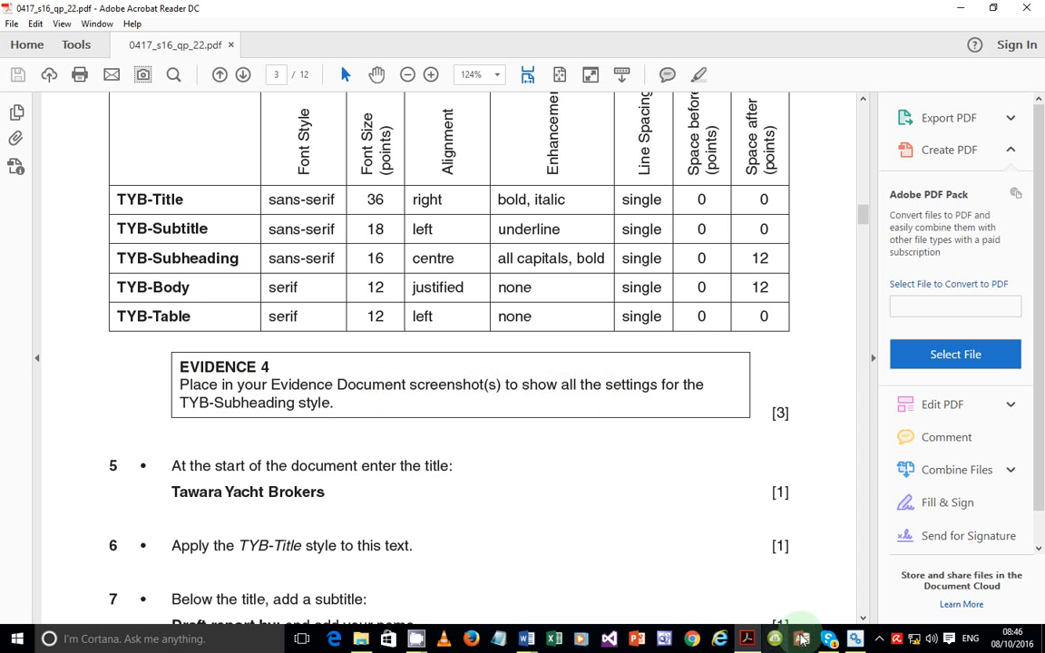
pyautogui.click(744, 639)
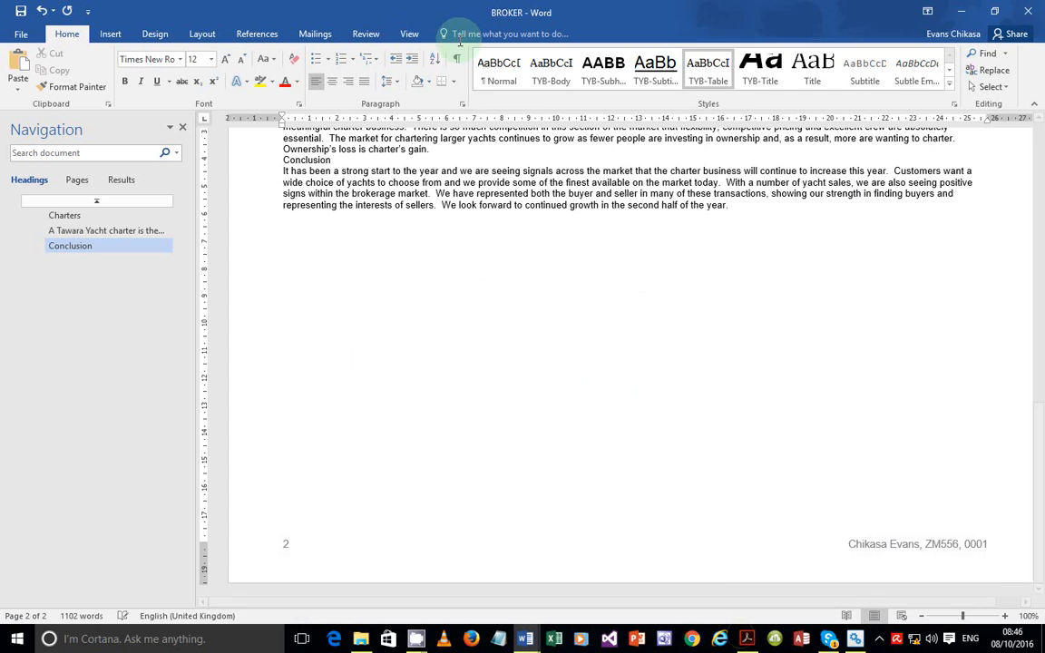
# Open the TYB-Subheading style's Modify Style dialog together with its Paragraph settings
pyautogui.rightClick(622, 87)
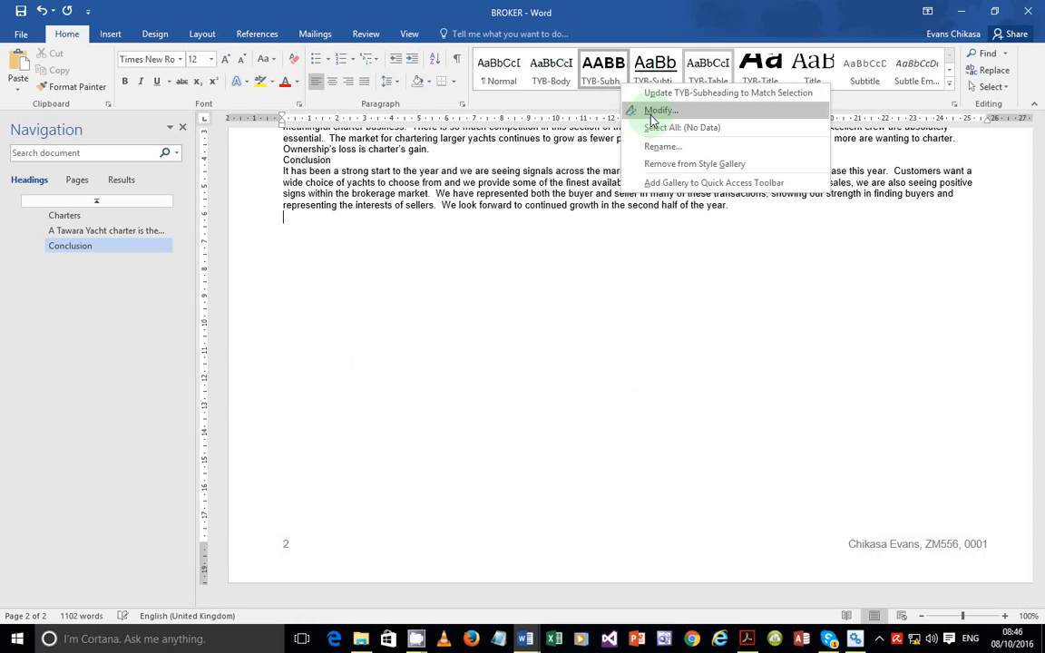
pyautogui.click(653, 111)
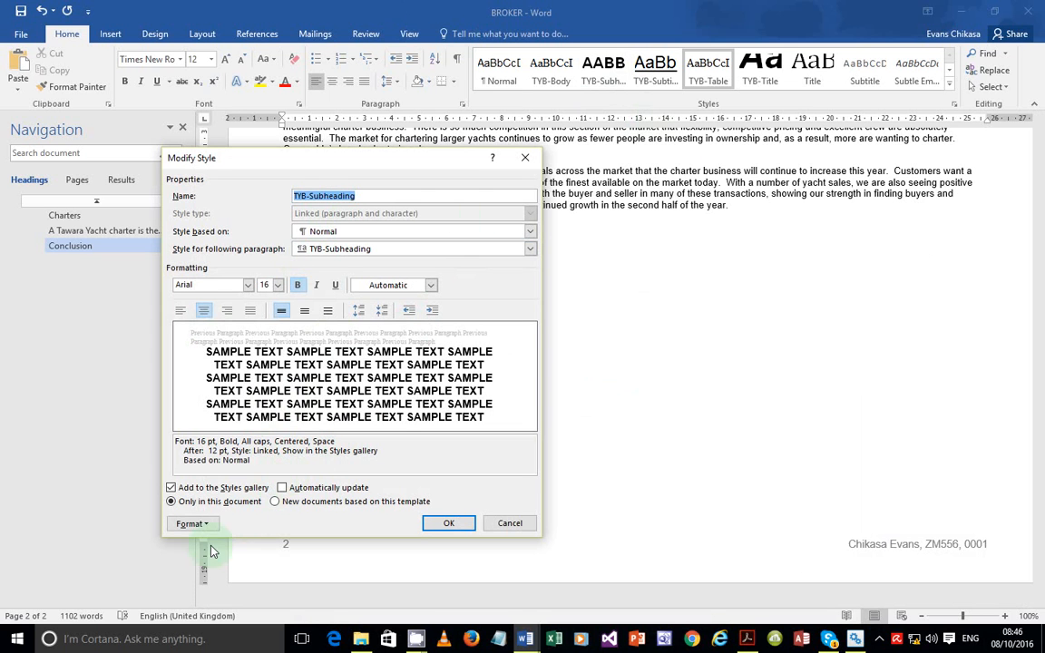
pyautogui.click(192, 524)
pyautogui.click(227, 393)
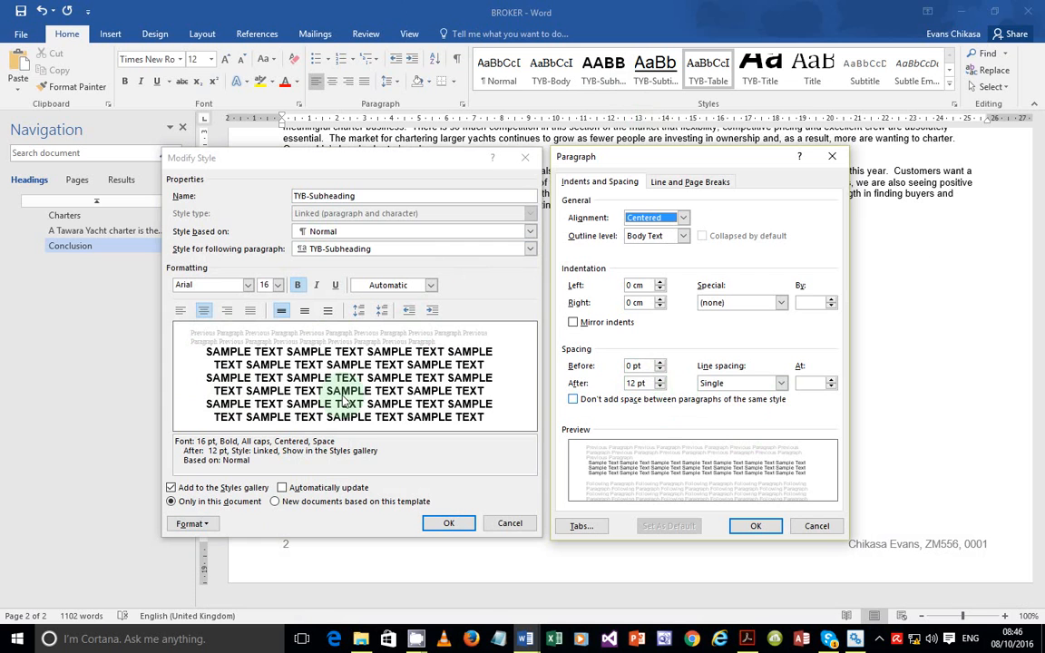
# Capture both settings dialogs with Lightshot and copy the screenshot to the clipboard
pyautogui.press('Print')
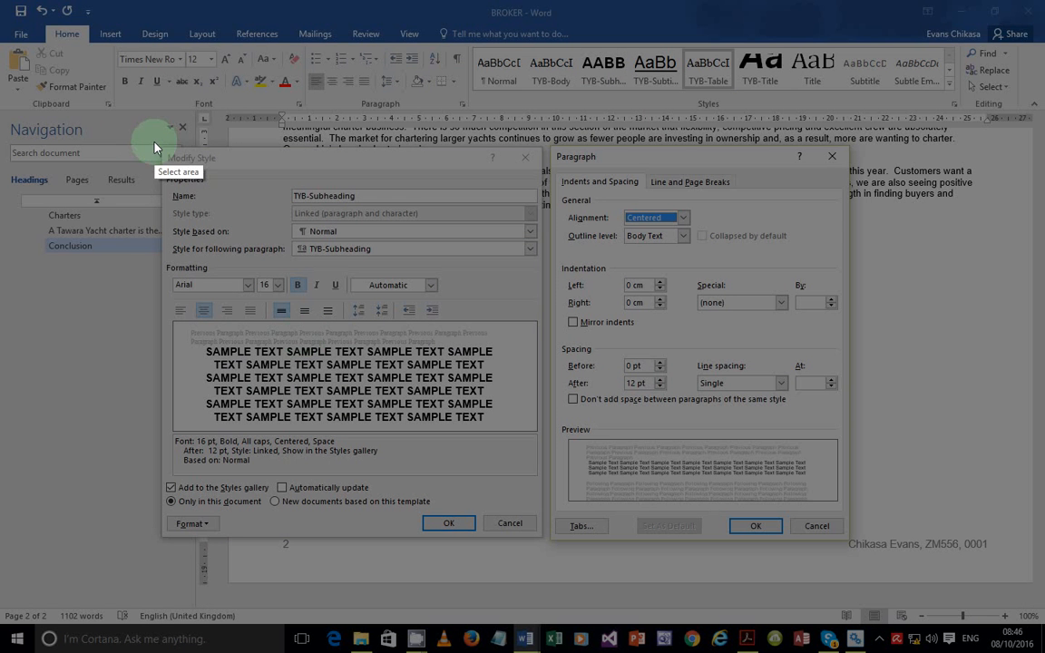
pyautogui.moveTo(159, 147); pyautogui.dragTo(851, 540)
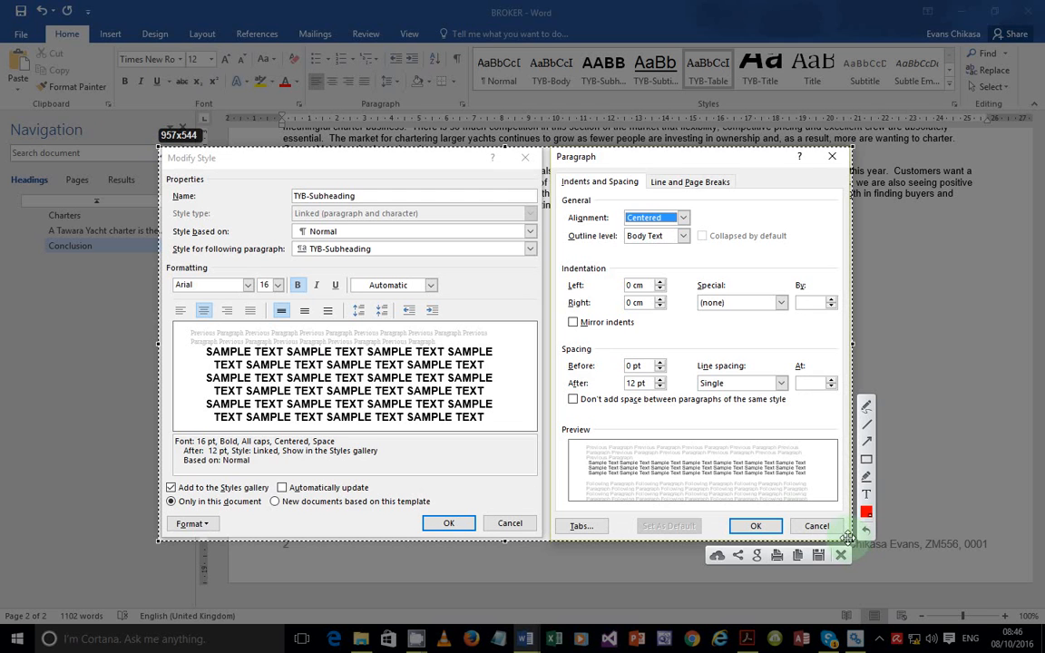
pyautogui.click(798, 557)
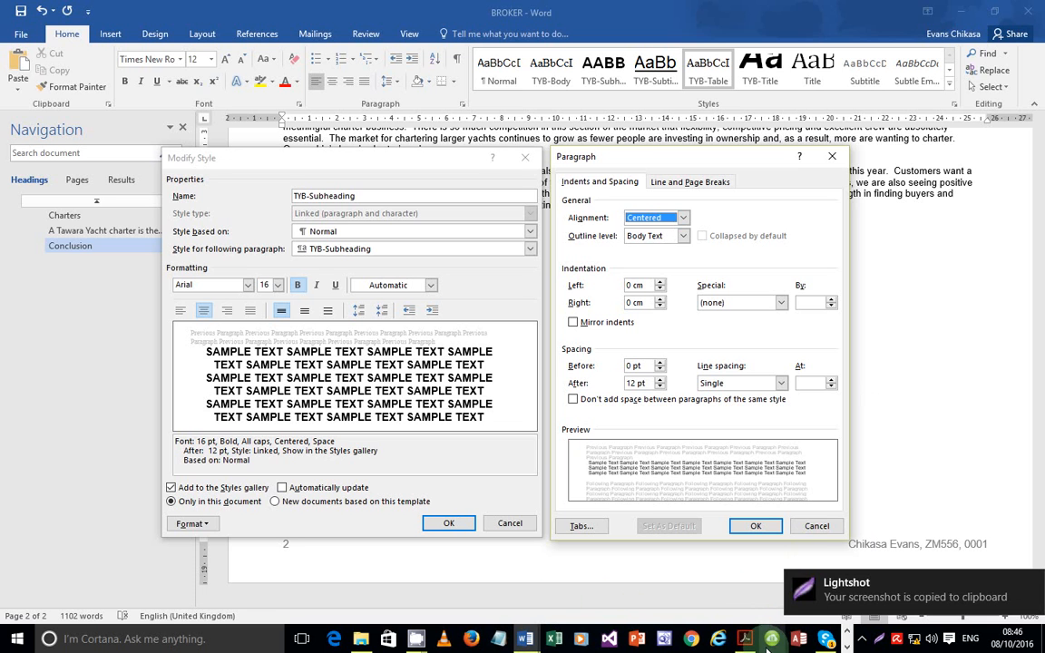
# Return to BROKER and confirm the Paragraph and Modify Style dialogs with OK
pyautogui.moveTo(754, 646)
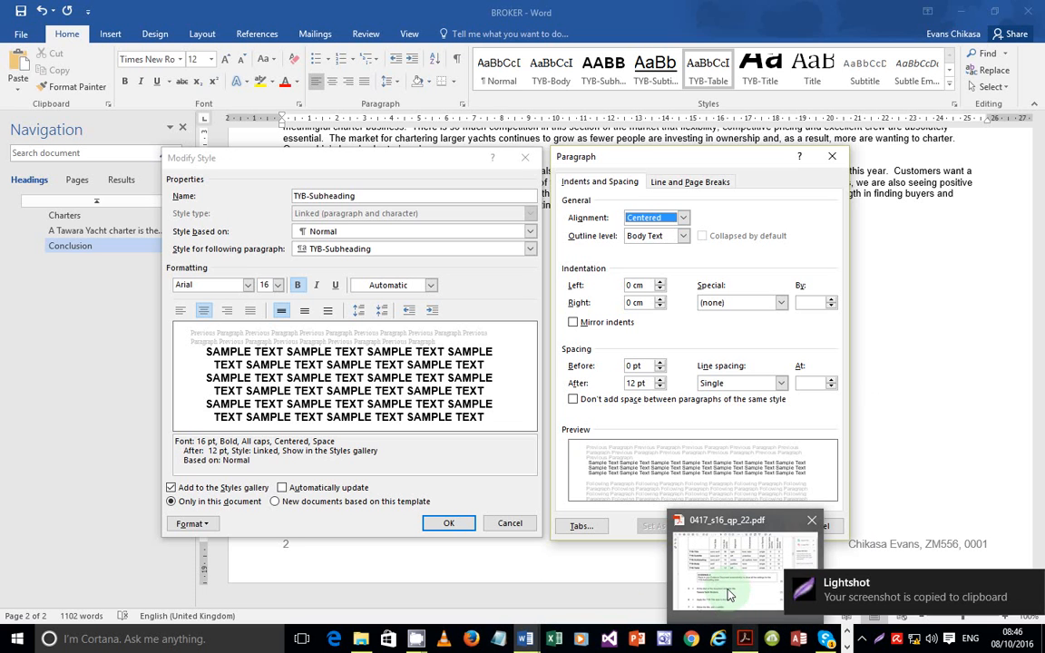
pyautogui.click(730, 594)
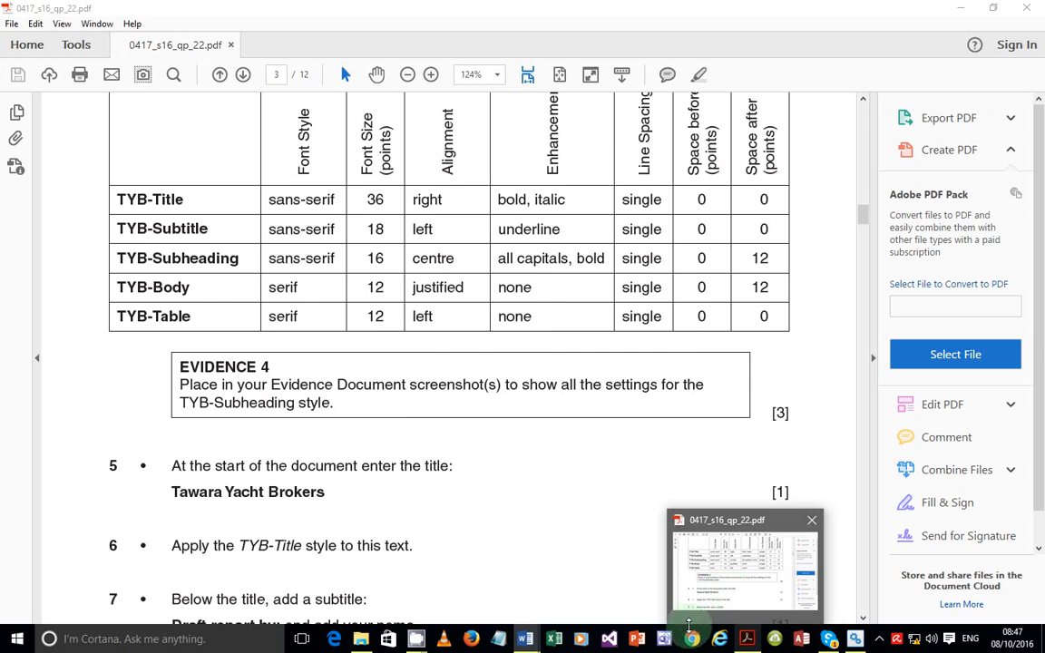
pyautogui.click(526, 638)
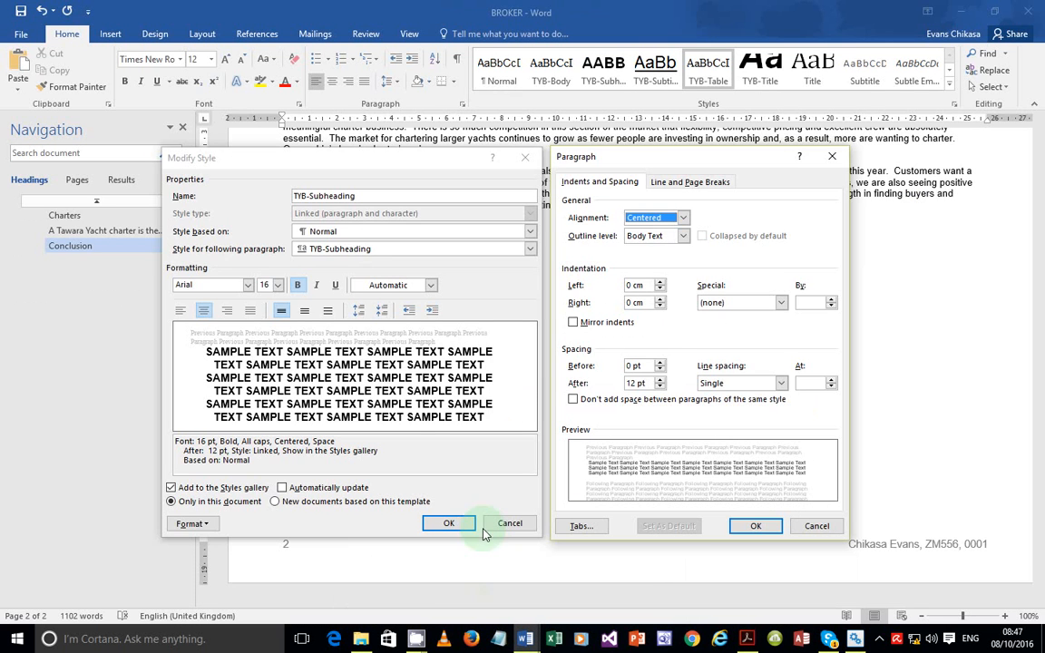
pyautogui.click(752, 526)
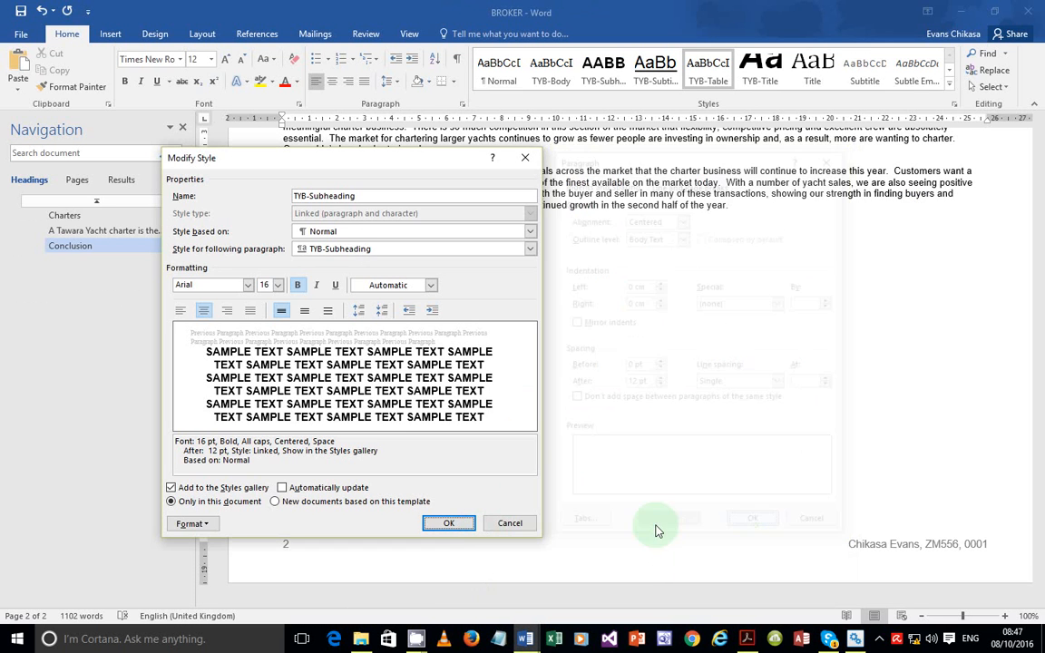
pyautogui.click(454, 525)
# Paste the TYB-Subheading settings screenshot below the Step 4 line in J226EVIDENCE0001
pyautogui.moveTo(526, 638)
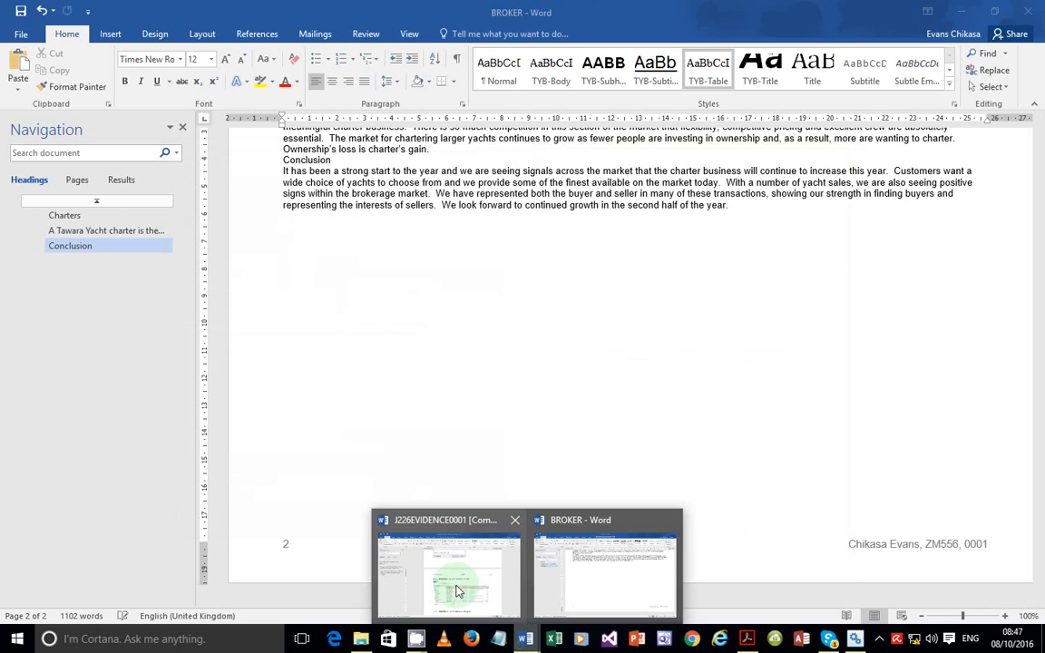
pyautogui.click(457, 587)
pyautogui.scroll(-4, 478, 521)
pyautogui.scroll(-1, 478, 521)
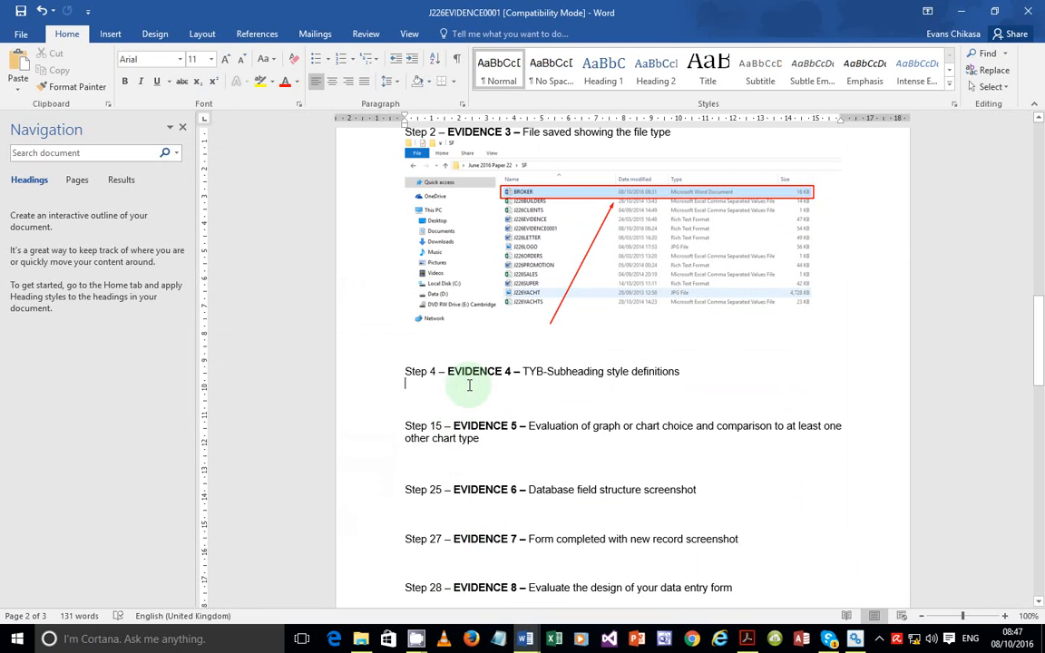
pyautogui.hotkey('ctrl', 'v')
pyautogui.scroll(-2, 720, 539)
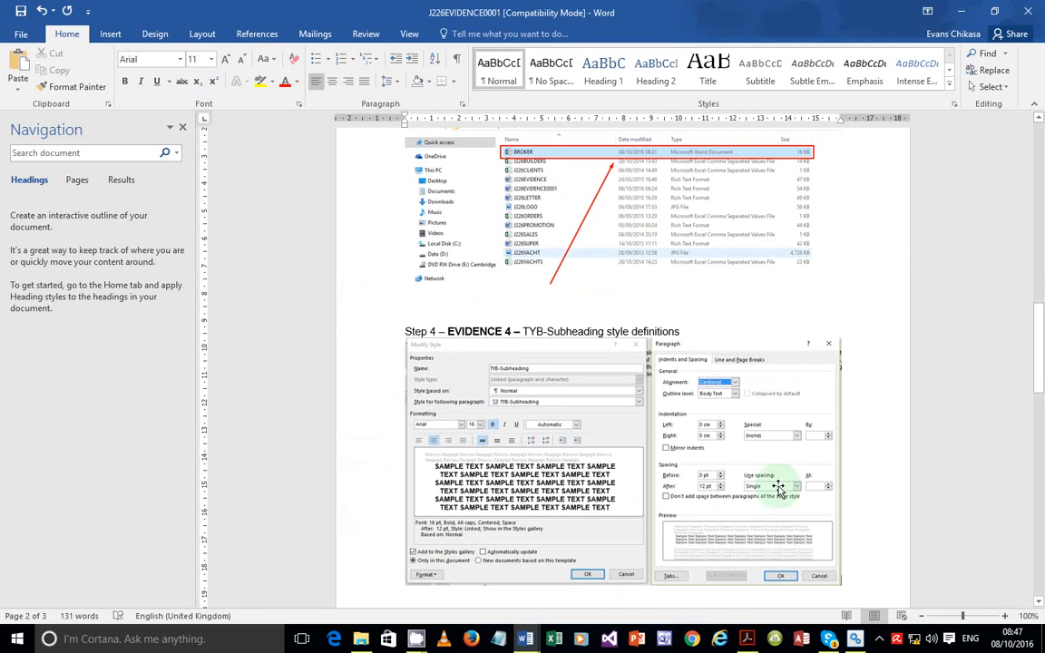
# Check the exam question paper, minimise it, and go back to the BROKER document
pyautogui.hotkey('alt', 'Tab')
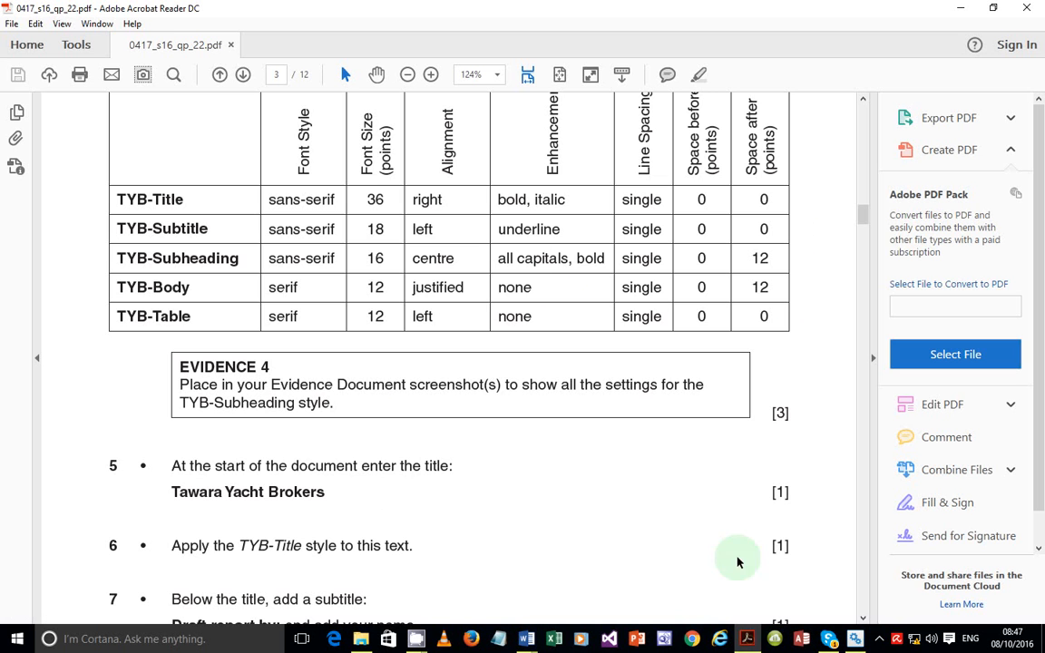
pyautogui.scroll(-2, 461, 384)
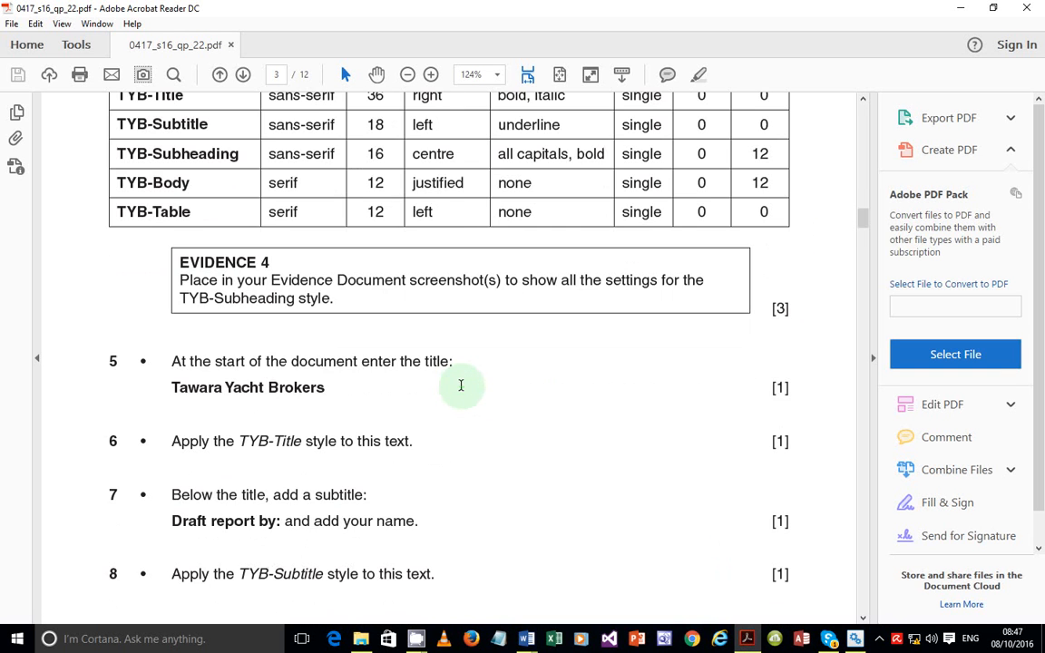
pyautogui.scroll(-2, 460, 388)
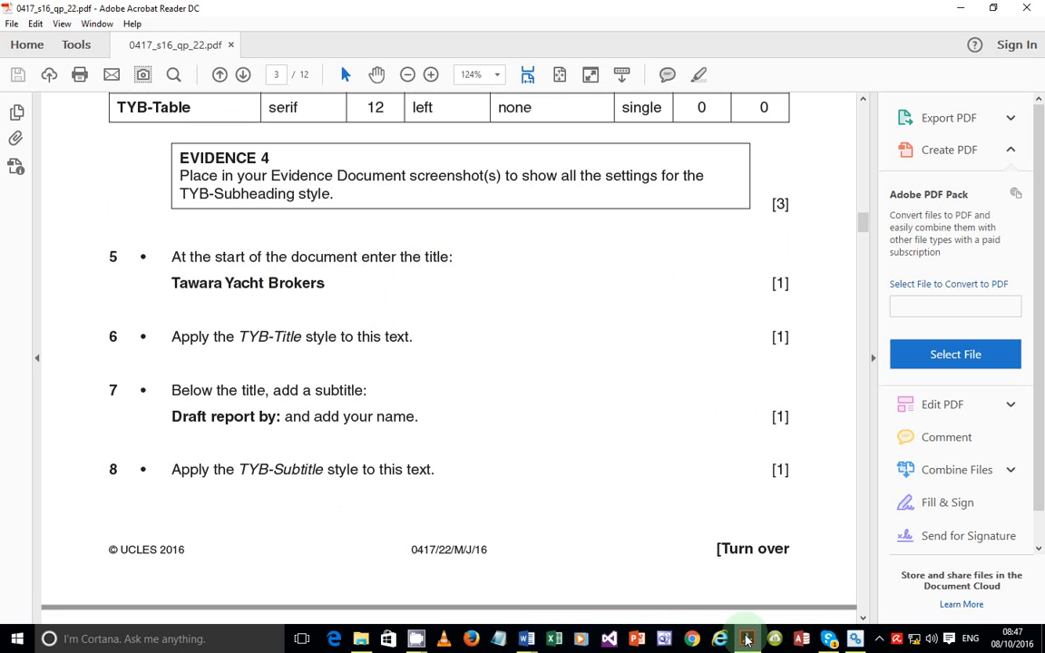
pyautogui.moveTo(743, 635)
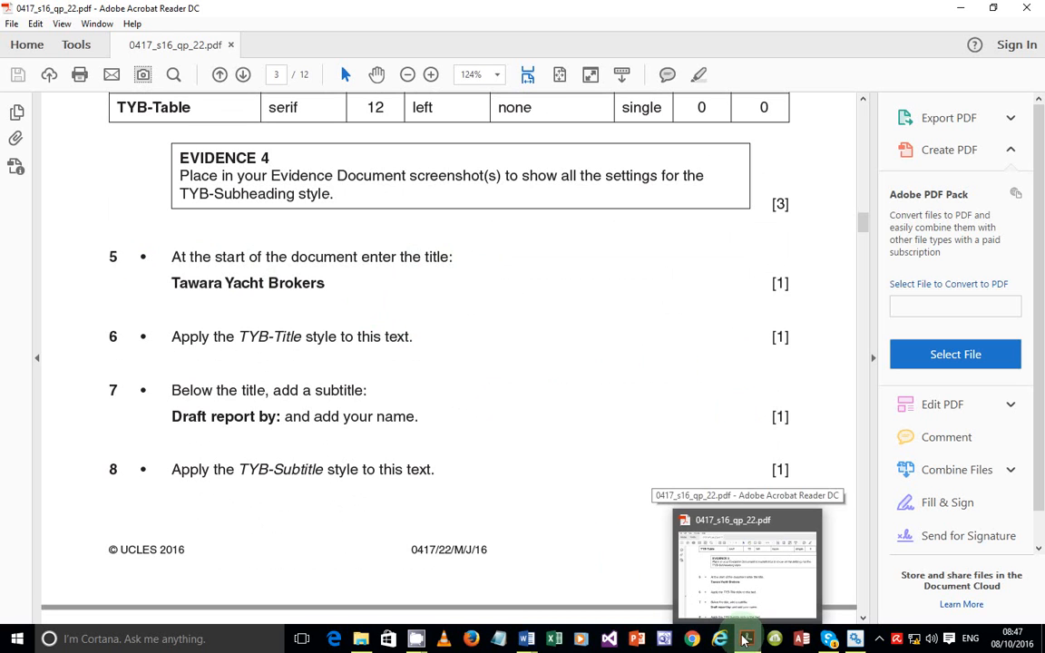
pyautogui.click(743, 638)
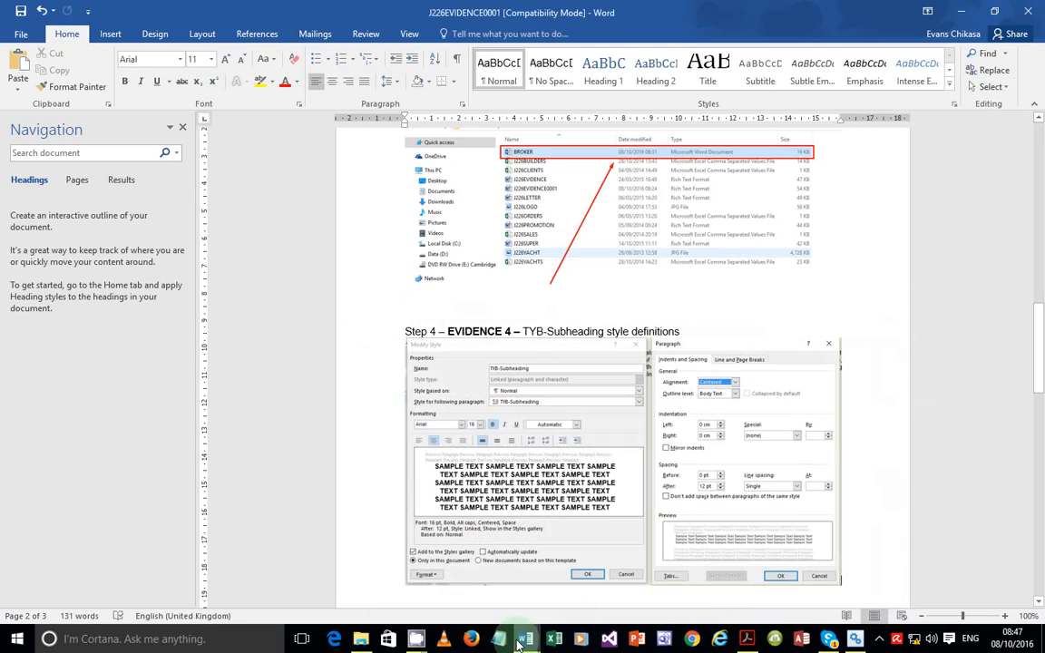
pyautogui.moveTo(525, 639)
pyautogui.click(589, 597)
pyautogui.scroll(12, 730, 303)
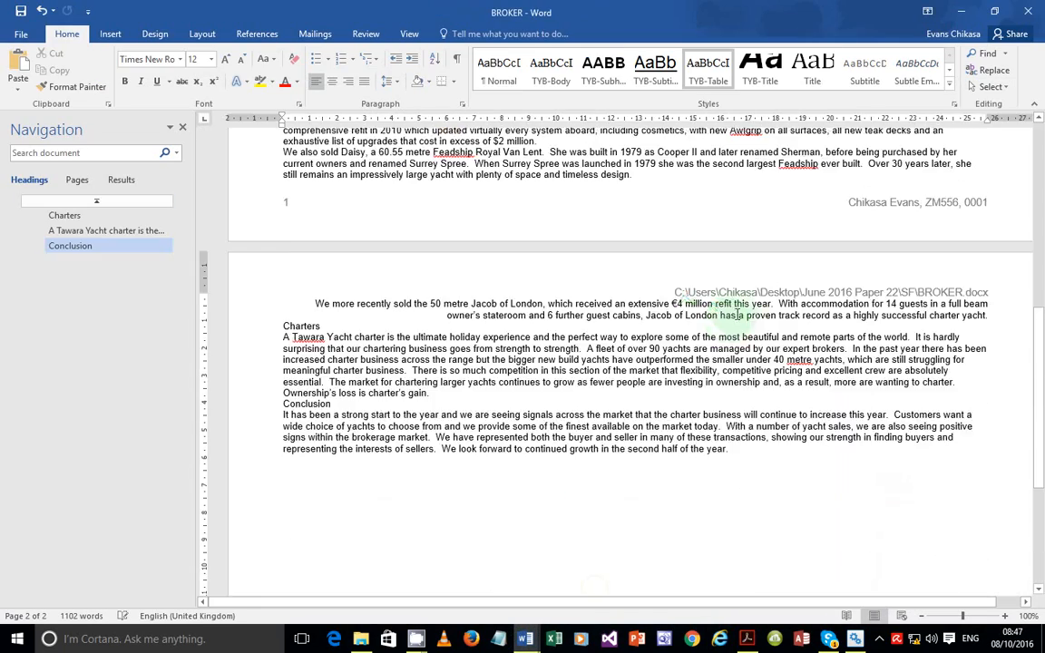
# Delete the empty line after the last paragraph of BROKER
pyautogui.scroll(-10, 734, 310)
pyautogui.click(389, 334)
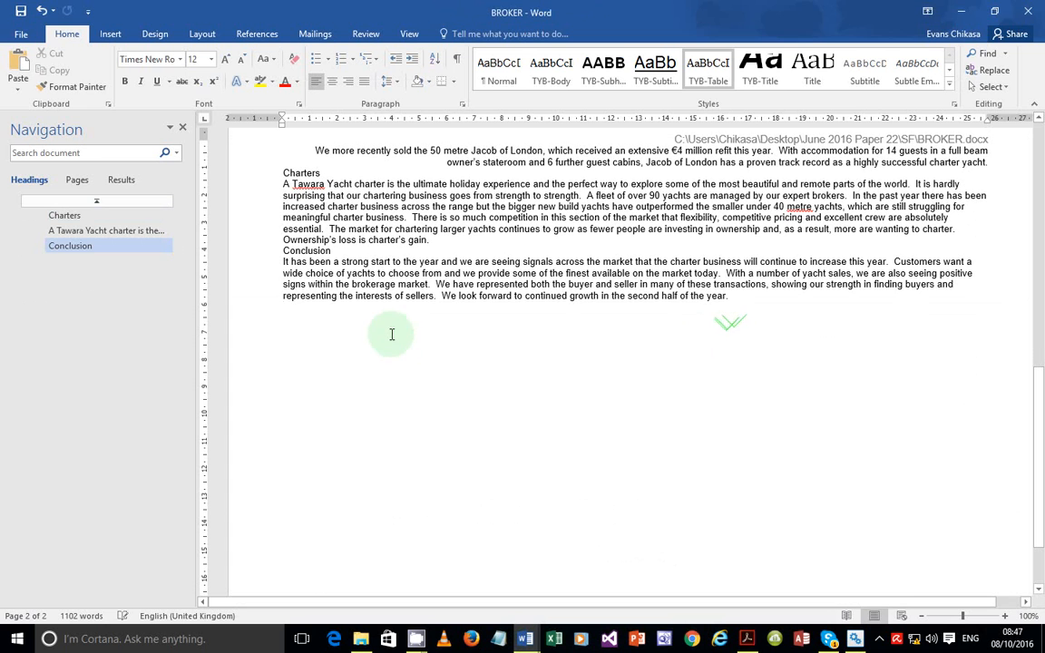
pyautogui.click(724, 82)
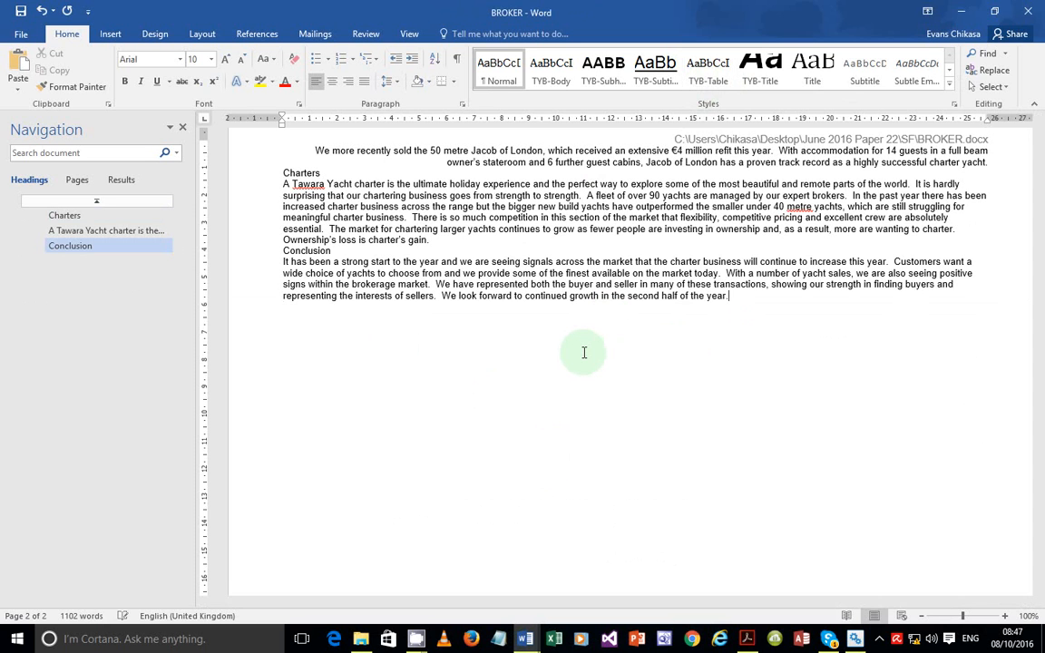
pyautogui.press('BackSpace')
# Add a new top line above 'We are...' for the Tawara Yacht Brokers title, then bring up the exam paper
pyautogui.scroll(5, 567, 306)
pyautogui.scroll(8, 560, 302)
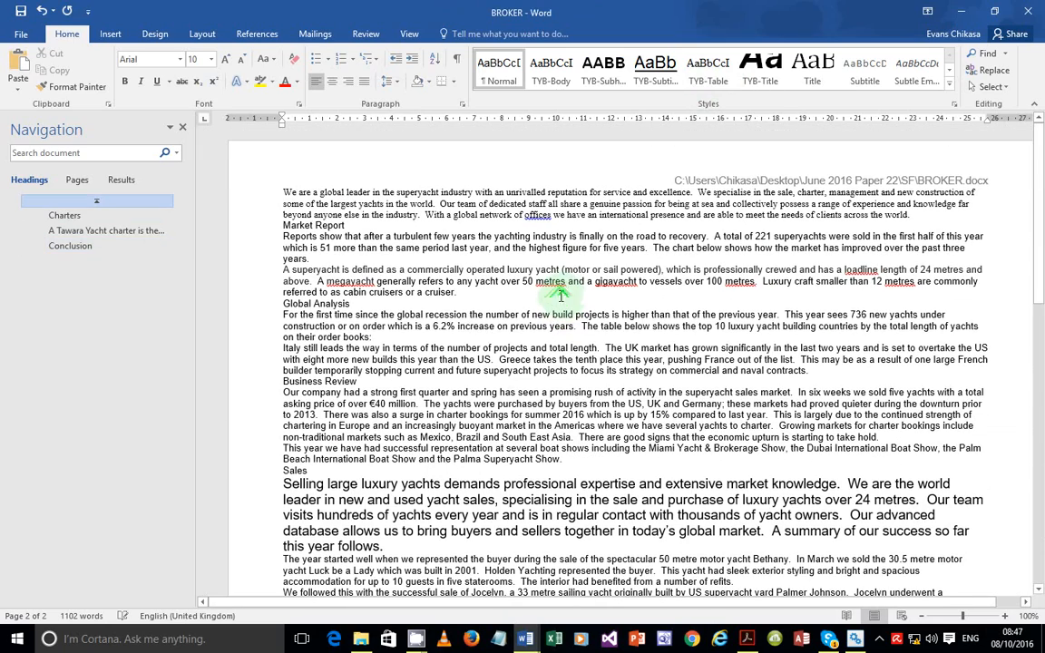
pyautogui.click(286, 192)
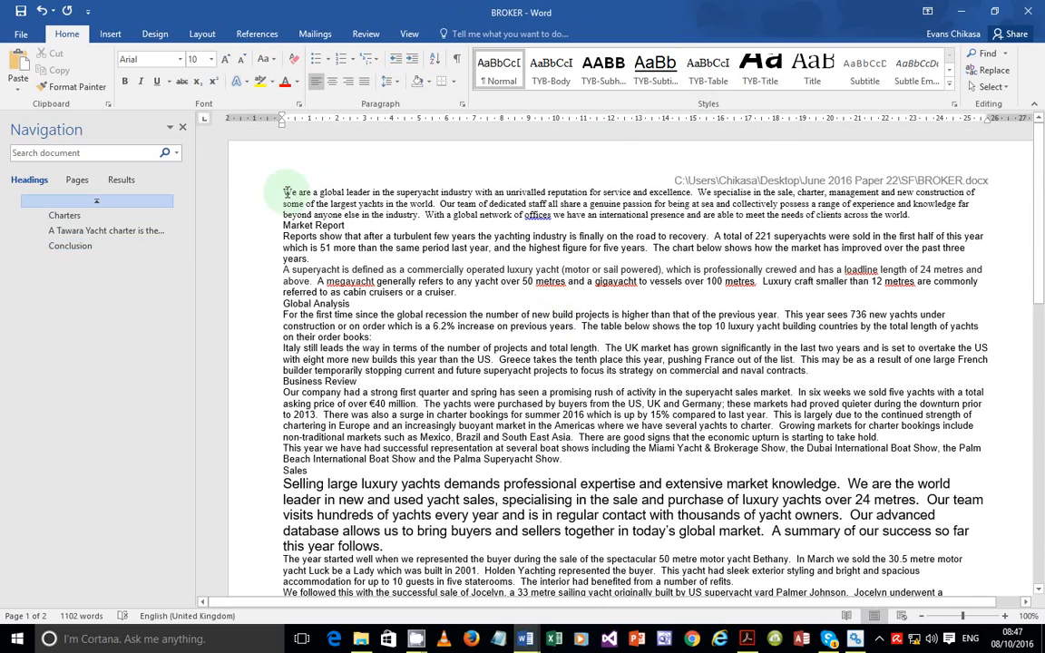
pyautogui.click(282, 192)
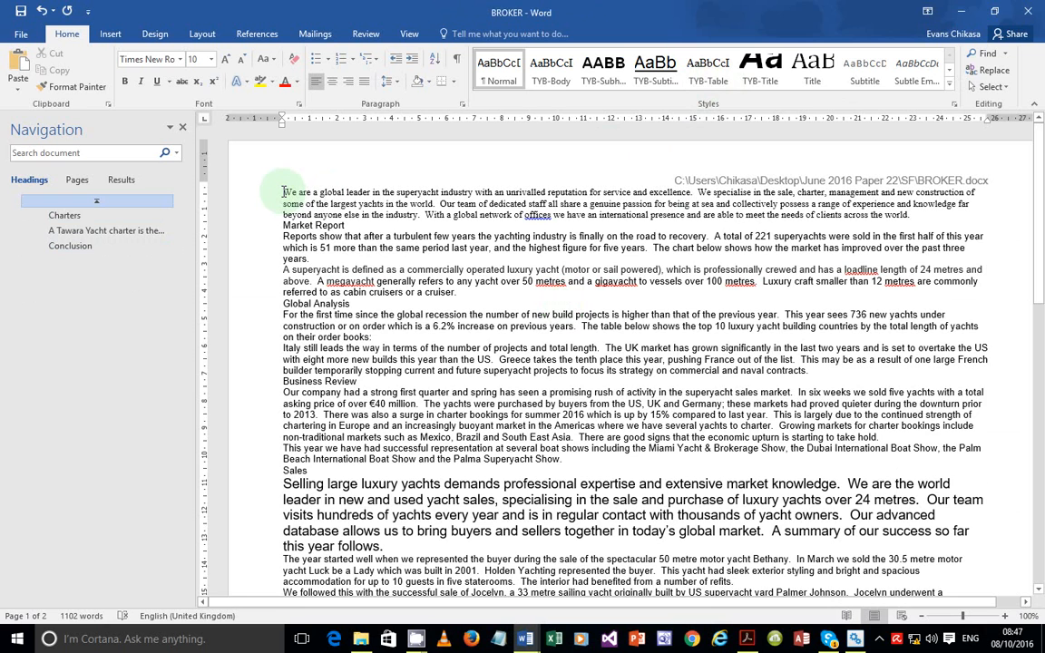
pyautogui.press('Return')
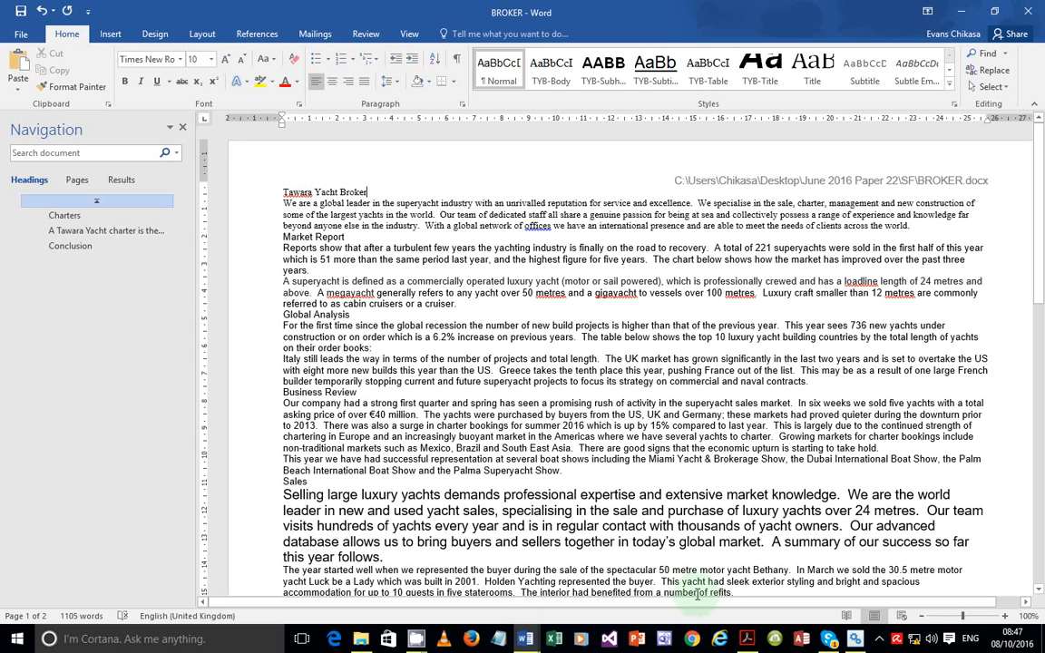
pyautogui.moveTo(751, 642)
pyautogui.write('s')
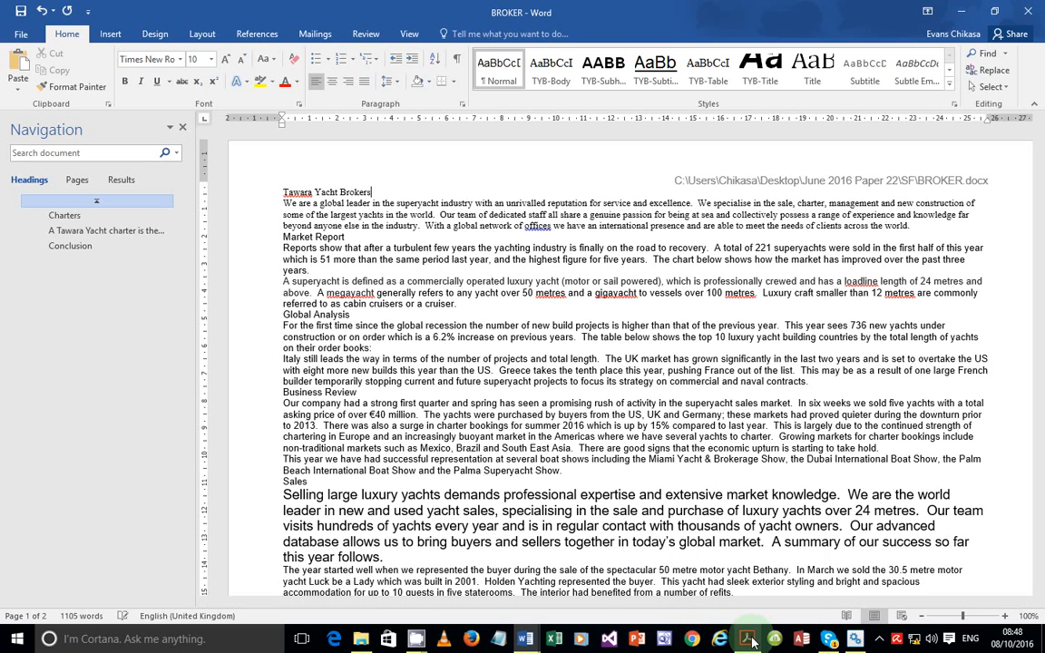
pyautogui.click(749, 640)
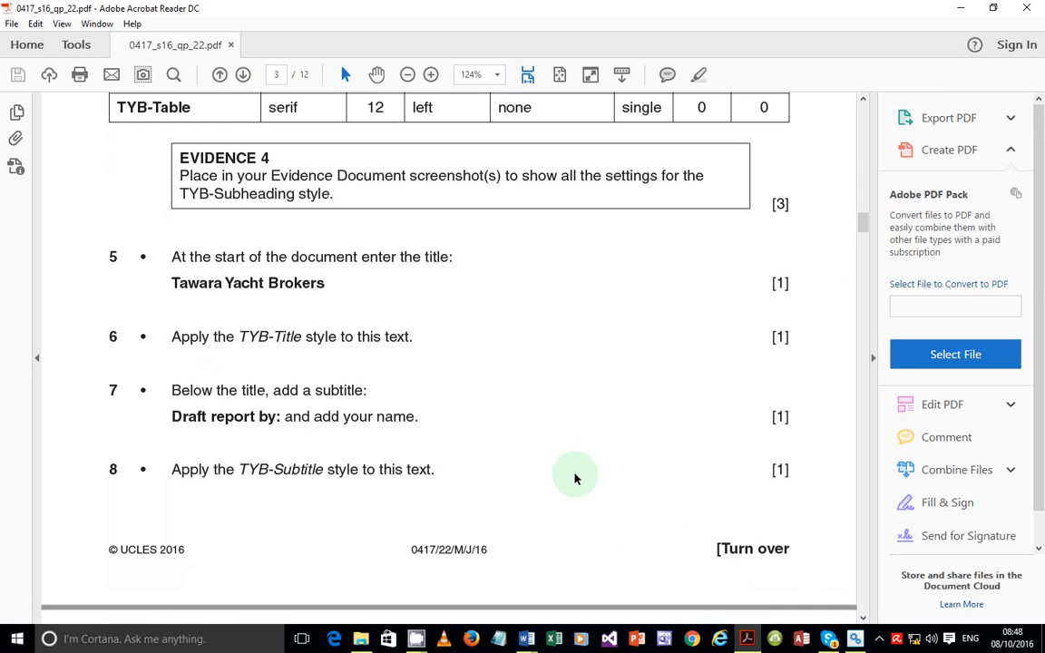
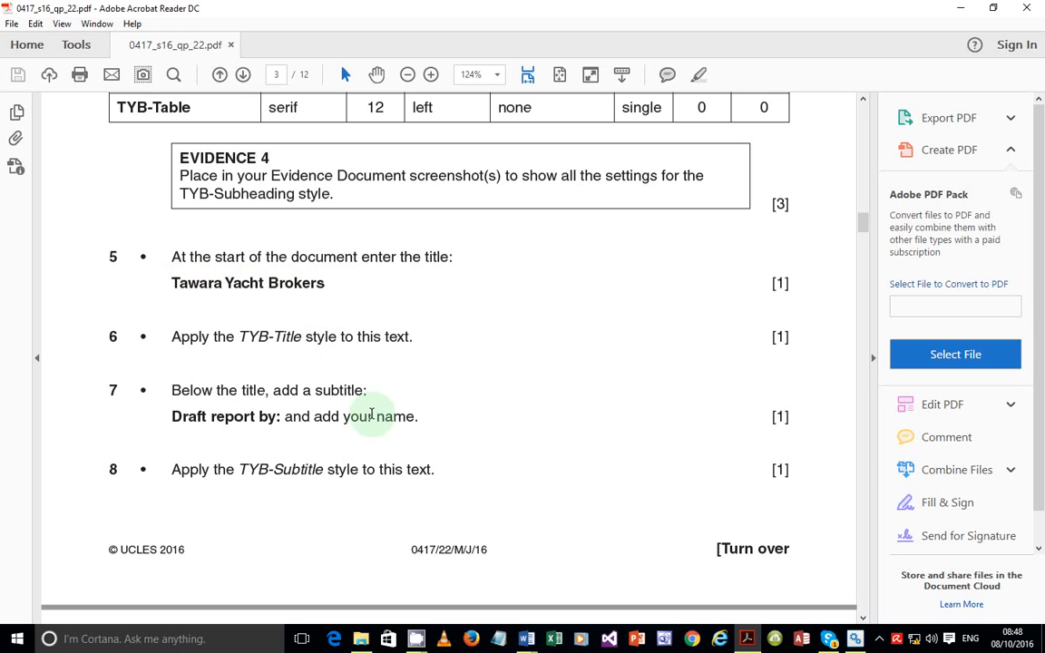
# Check the exam paper's instruction to apply TYB-Title, then return to the BROKER document
pyautogui.click(746, 638)
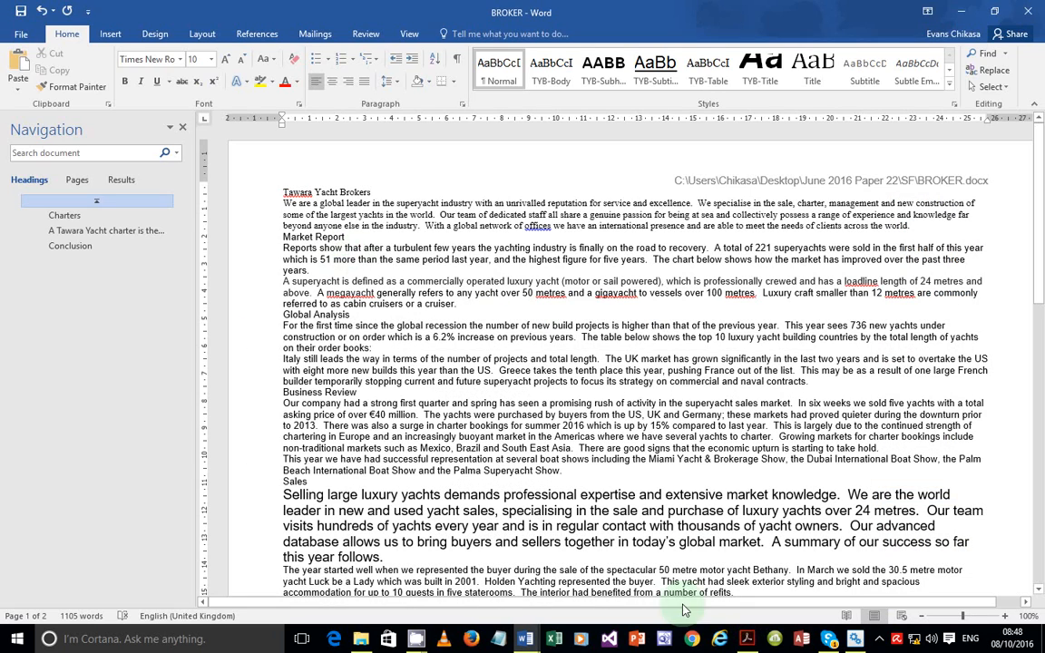
pyautogui.click(746, 639)
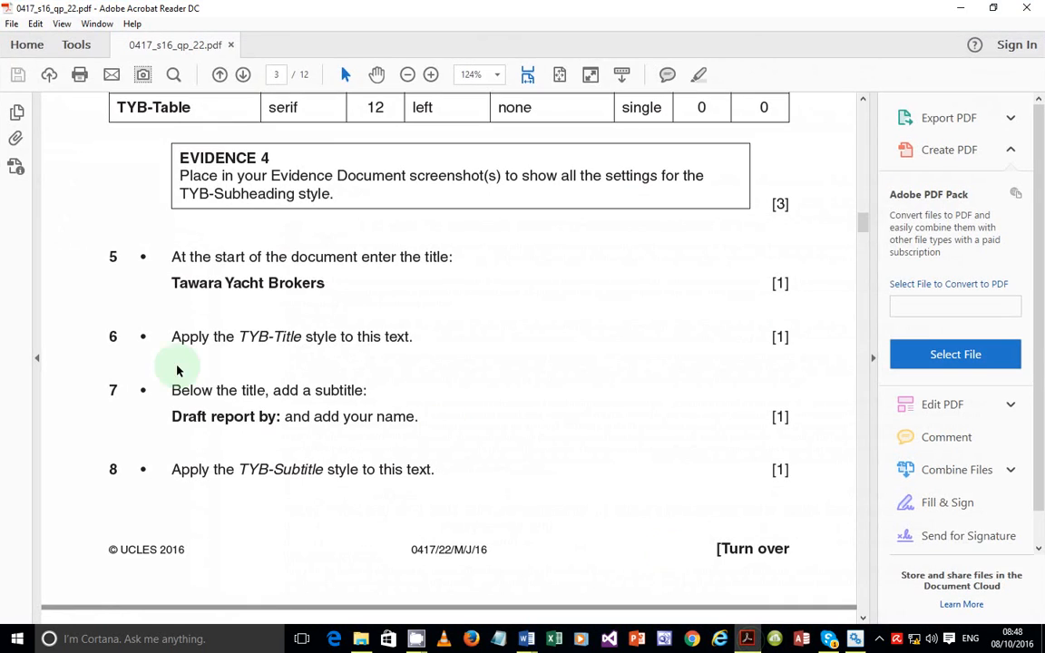
pyautogui.moveTo(171, 338); pyautogui.dragTo(397, 341)
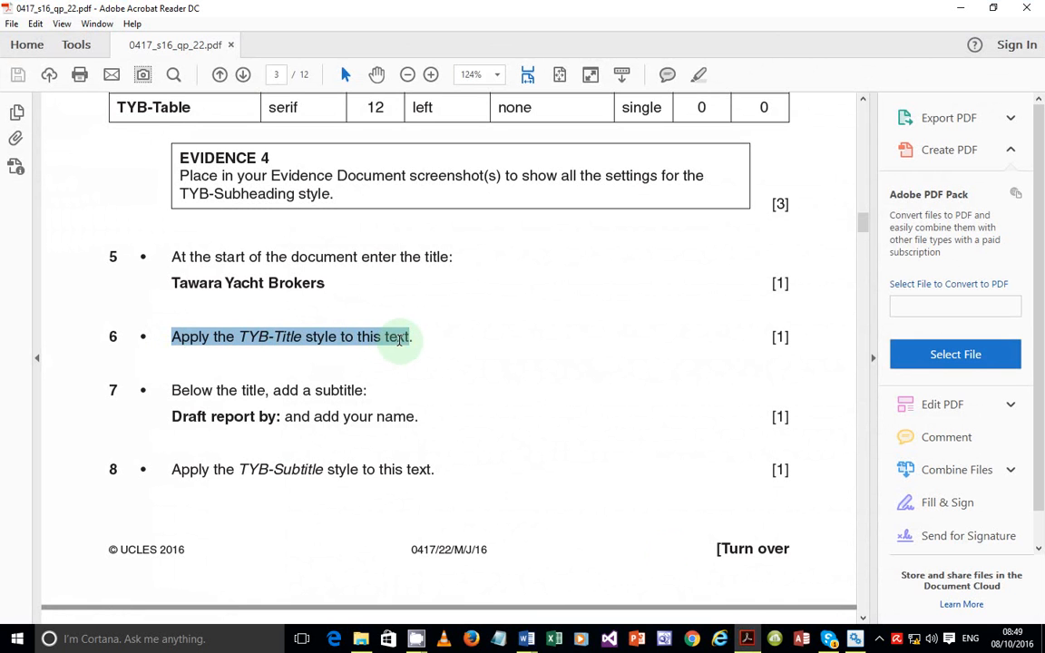
pyautogui.click(746, 638)
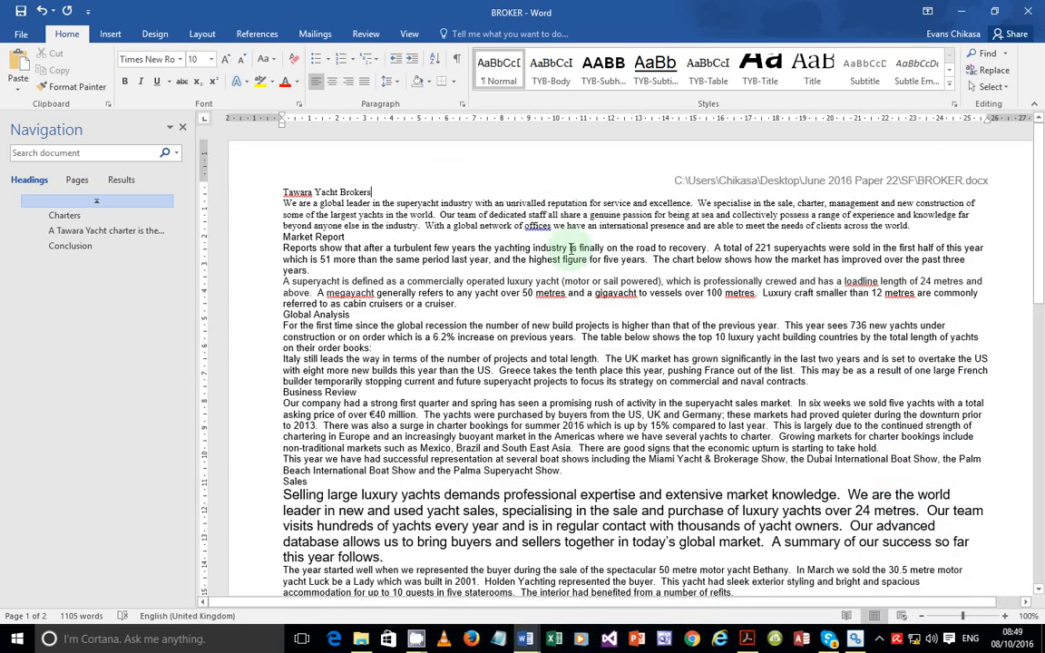
# Select the 'Tawara Yacht Brokers' title line and apply the TYB-Title style to it
pyautogui.doubleClick(332, 187)
pyautogui.click(332, 188)
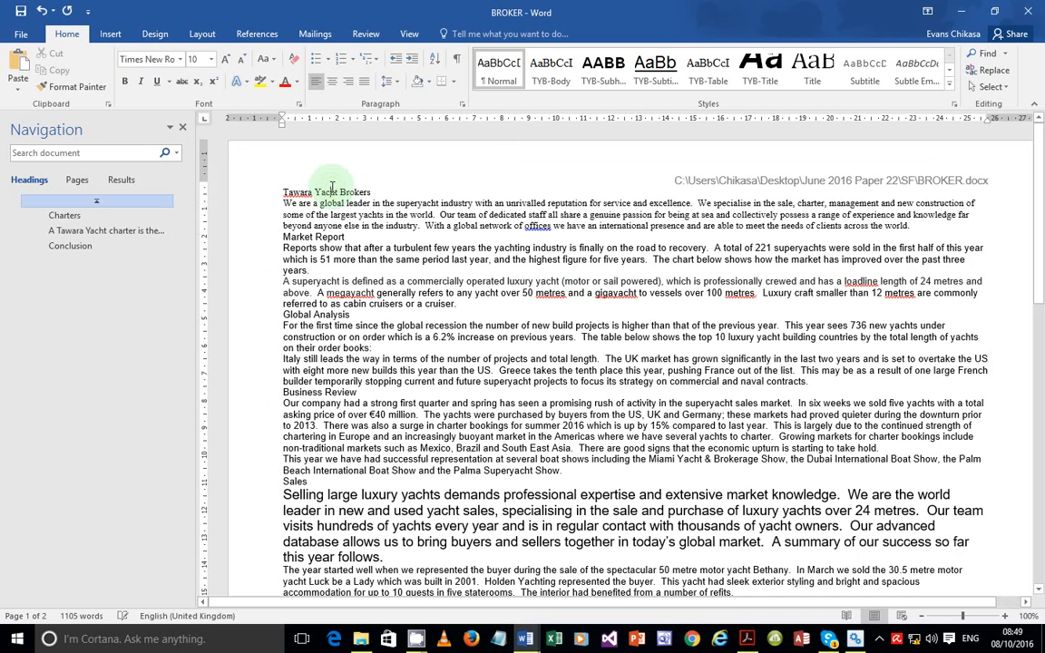
pyautogui.tripleClick(304, 191)
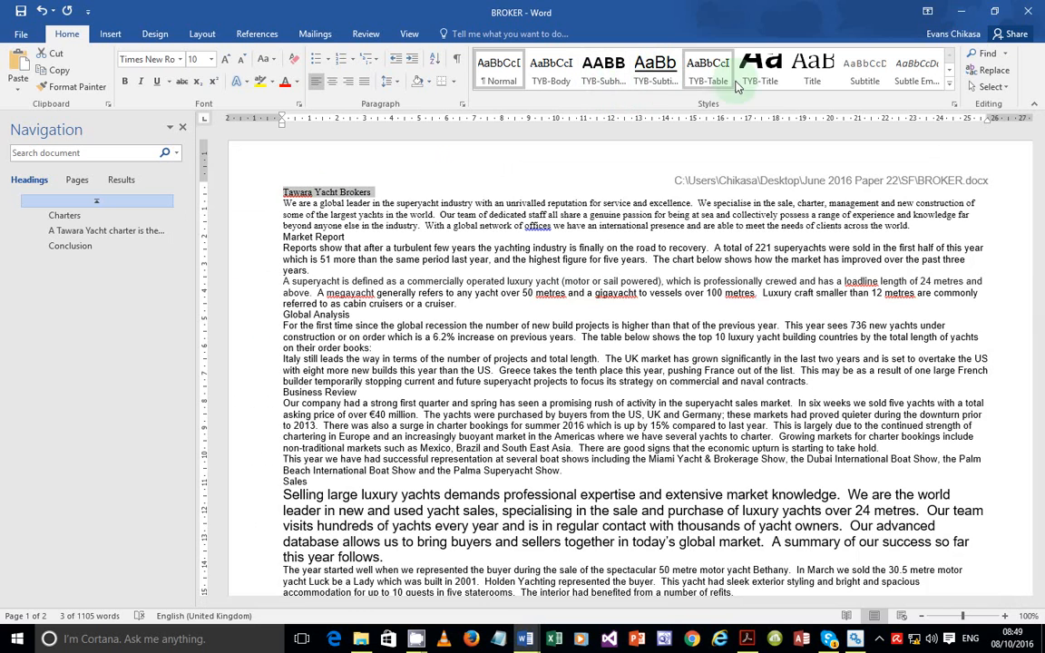
pyautogui.click(769, 83)
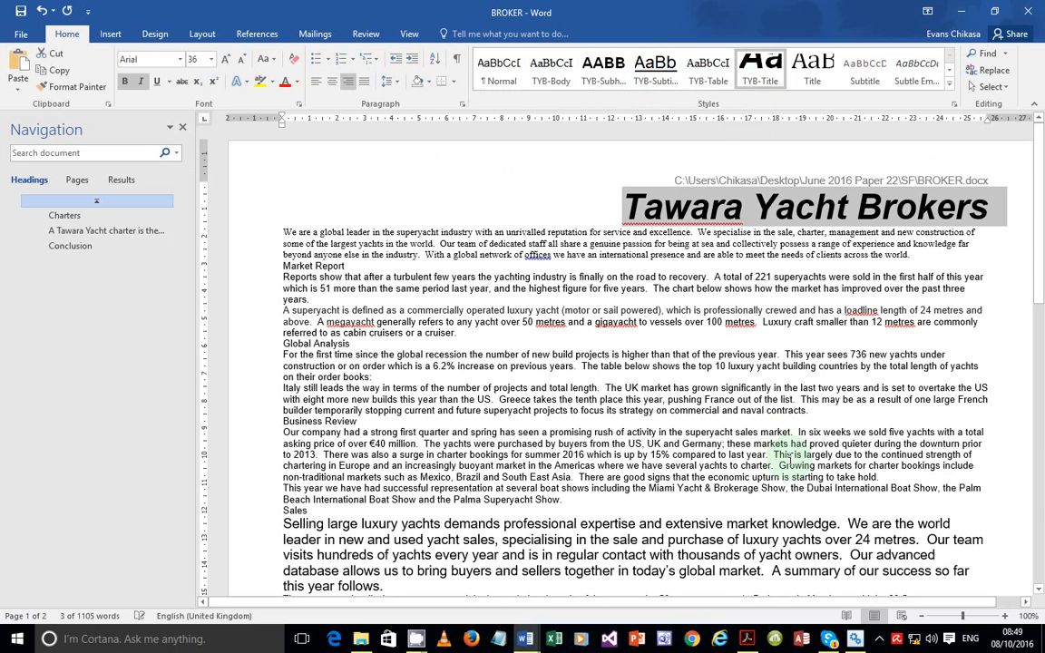
pyautogui.click(746, 638)
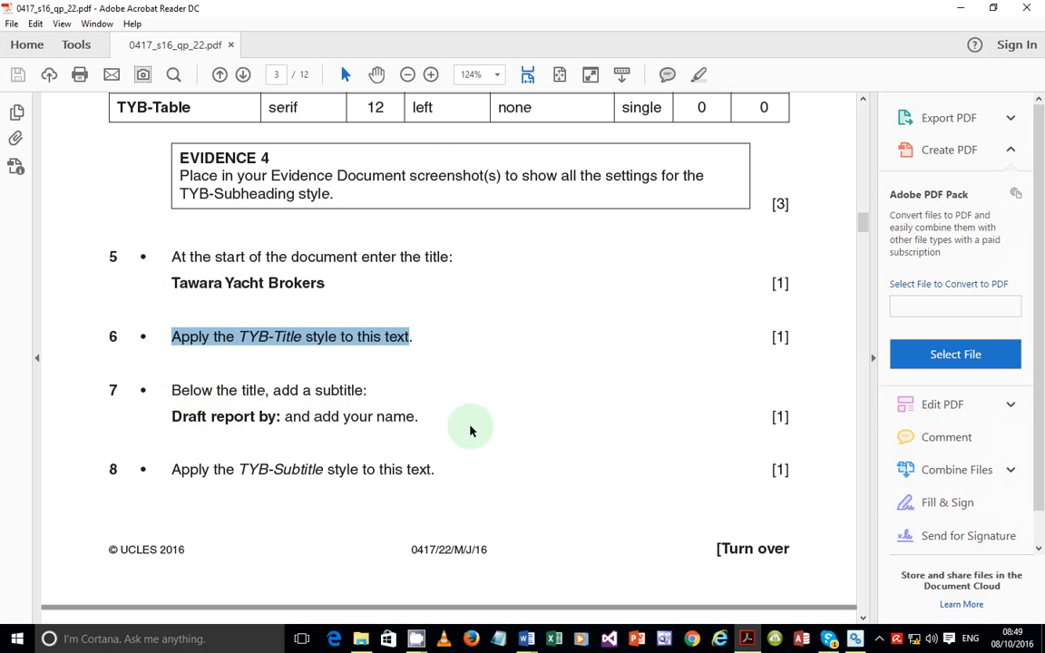
# On a new line under the title, type 'Draft report by:' followed by the author's name
pyautogui.click(525, 639)
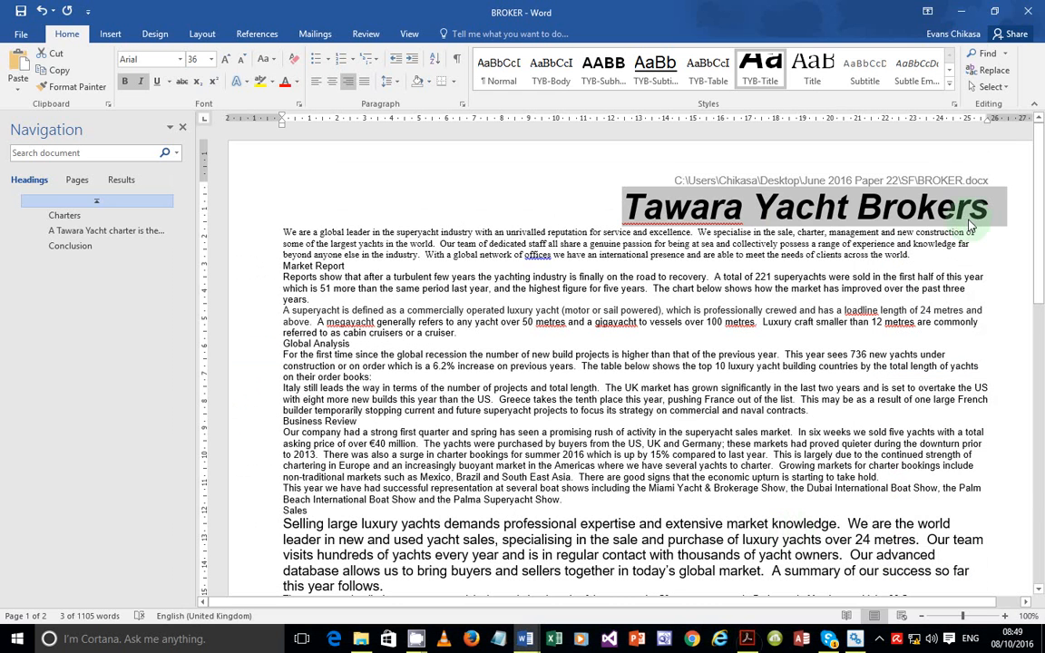
pyautogui.click(998, 216)
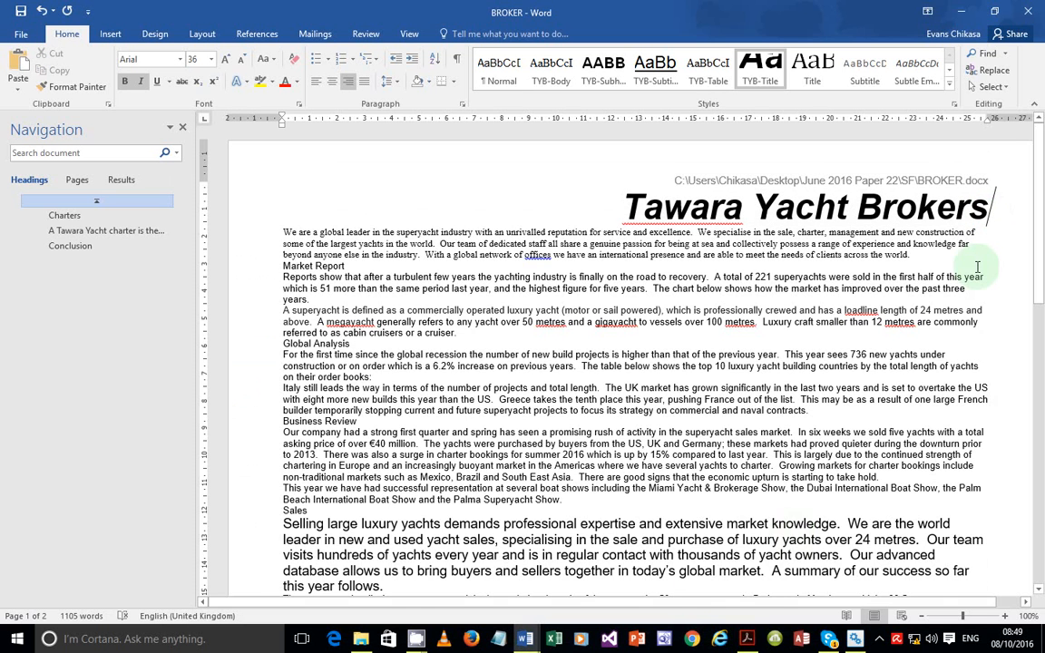
pyautogui.press('Return')
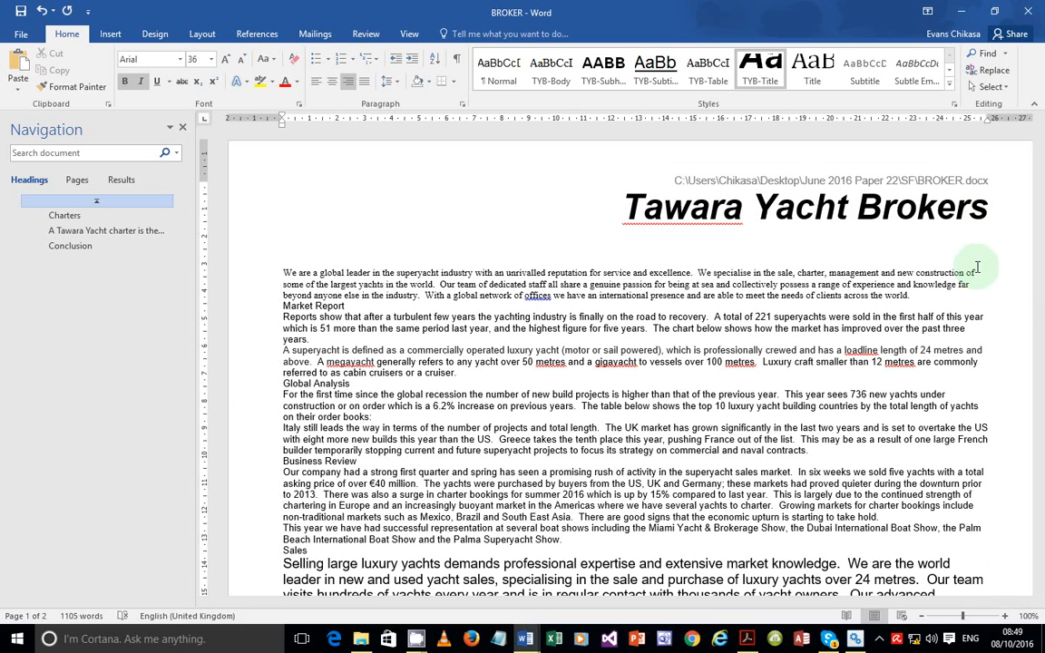
pyautogui.write('Draft')
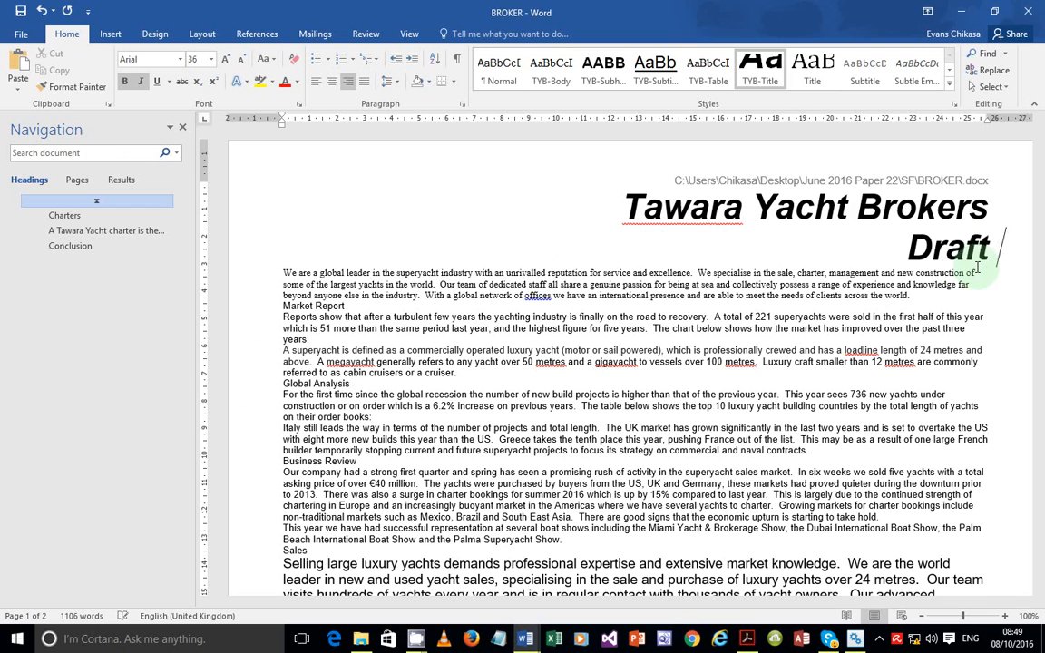
pyautogui.write(' report by: ')
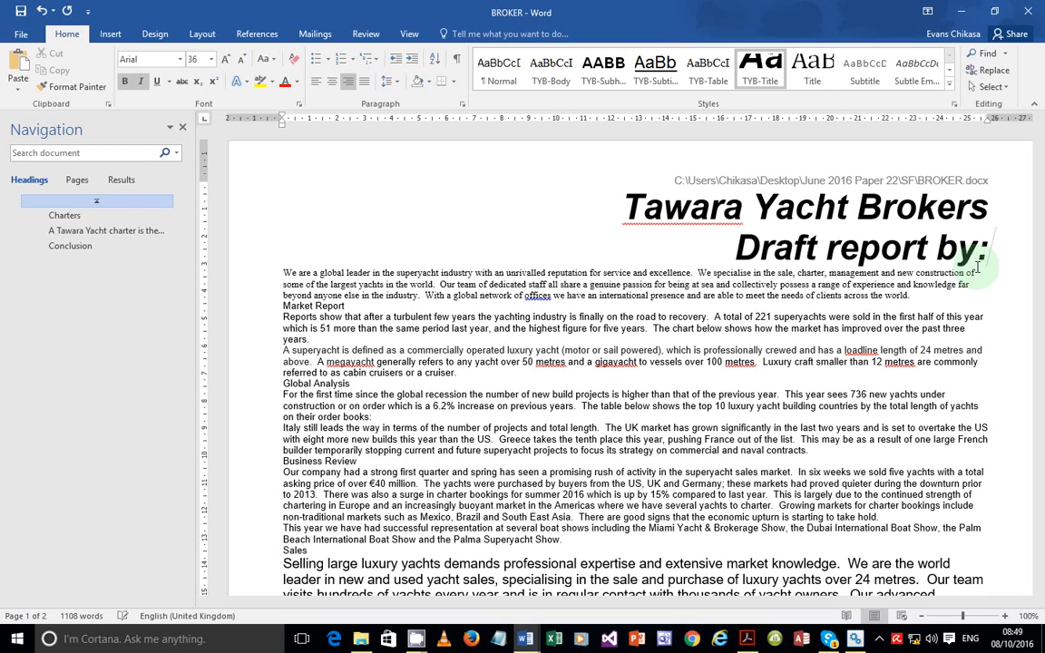
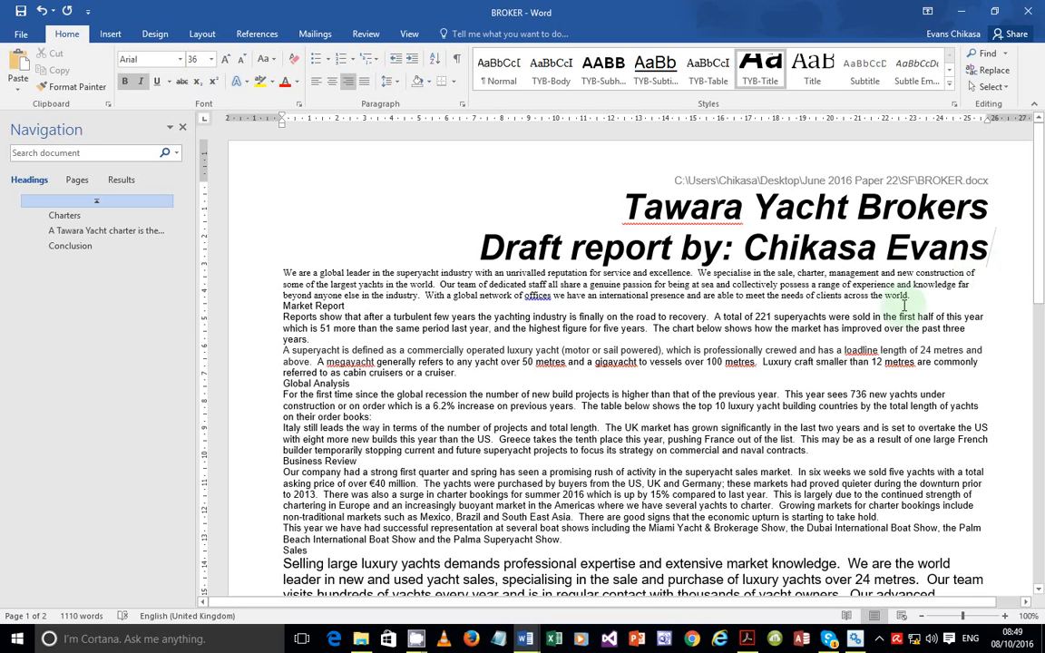
pyautogui.moveTo(470, 249); pyautogui.dragTo(650, 234)
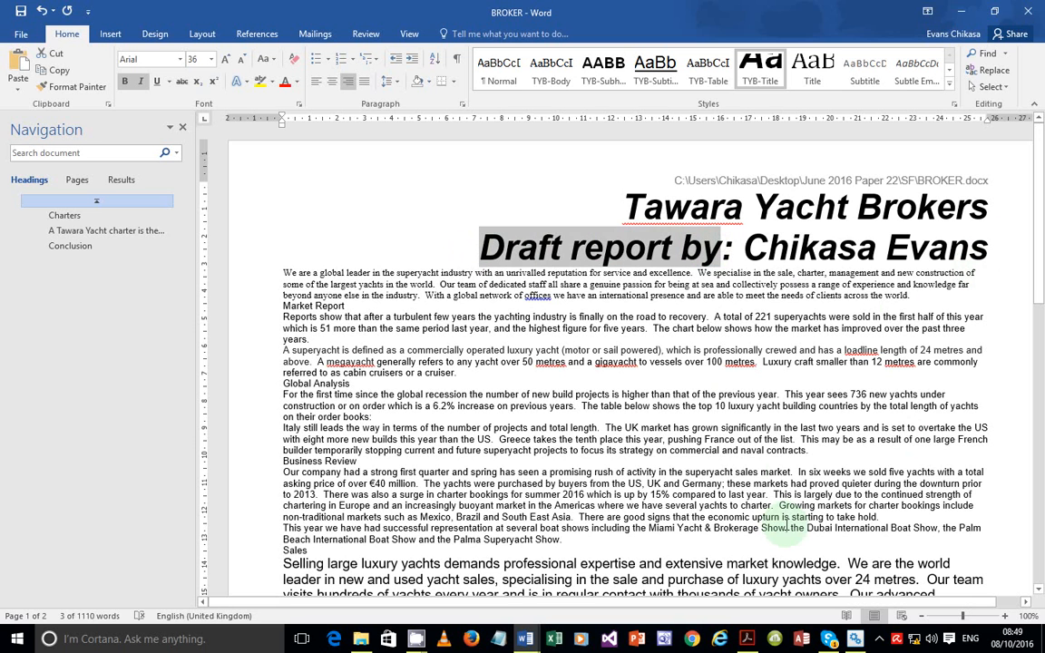
# Check the next instruction in the exam paper, then return to the BROKER document
pyautogui.click(752, 645)
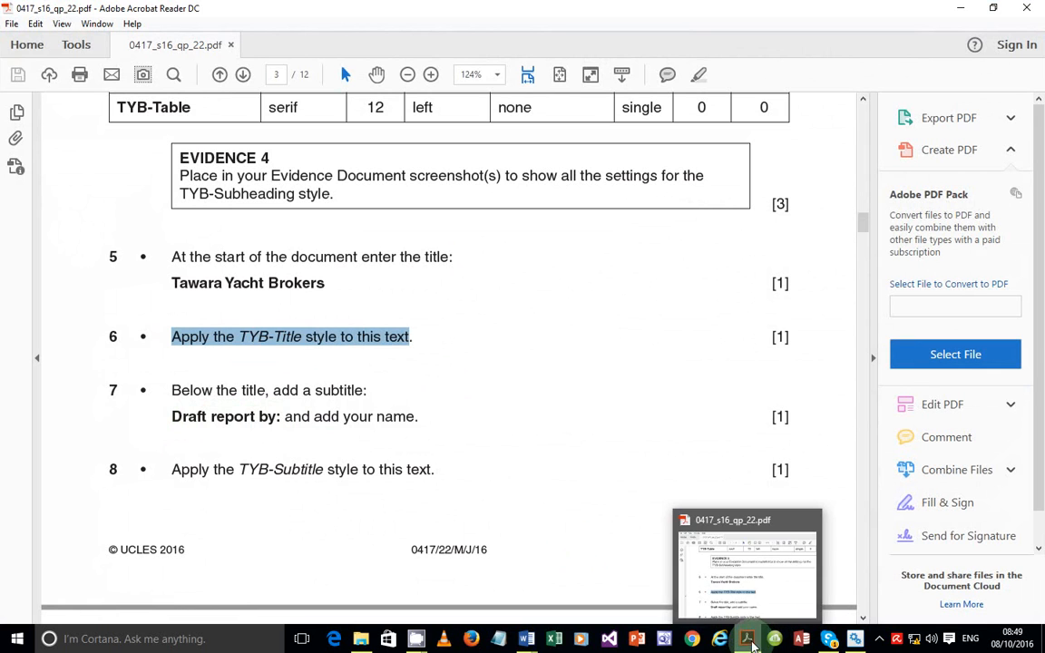
pyautogui.click(247, 446)
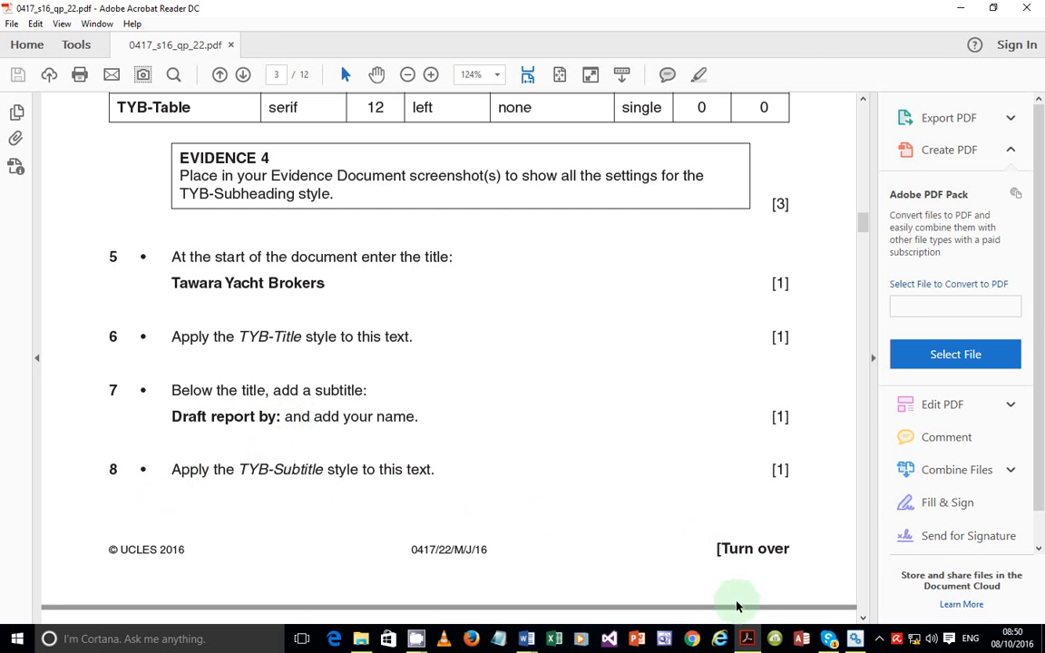
pyautogui.click(748, 642)
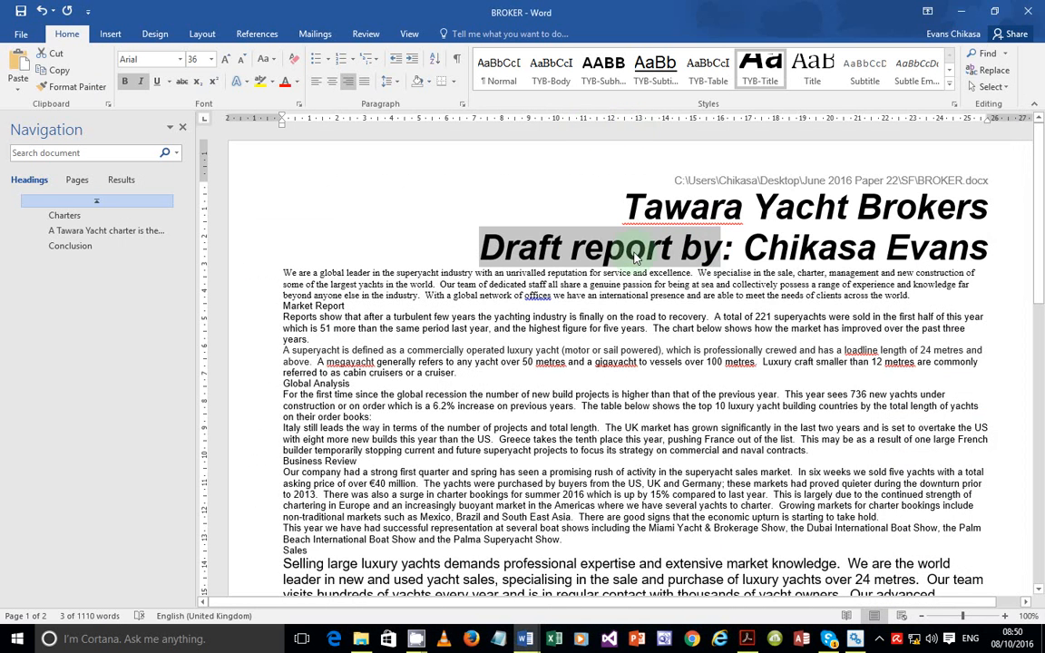
# Select the 'Draft report by:' line and apply the TYB-Subtitle style
pyautogui.doubleClick(635, 259)
pyautogui.click(635, 259)
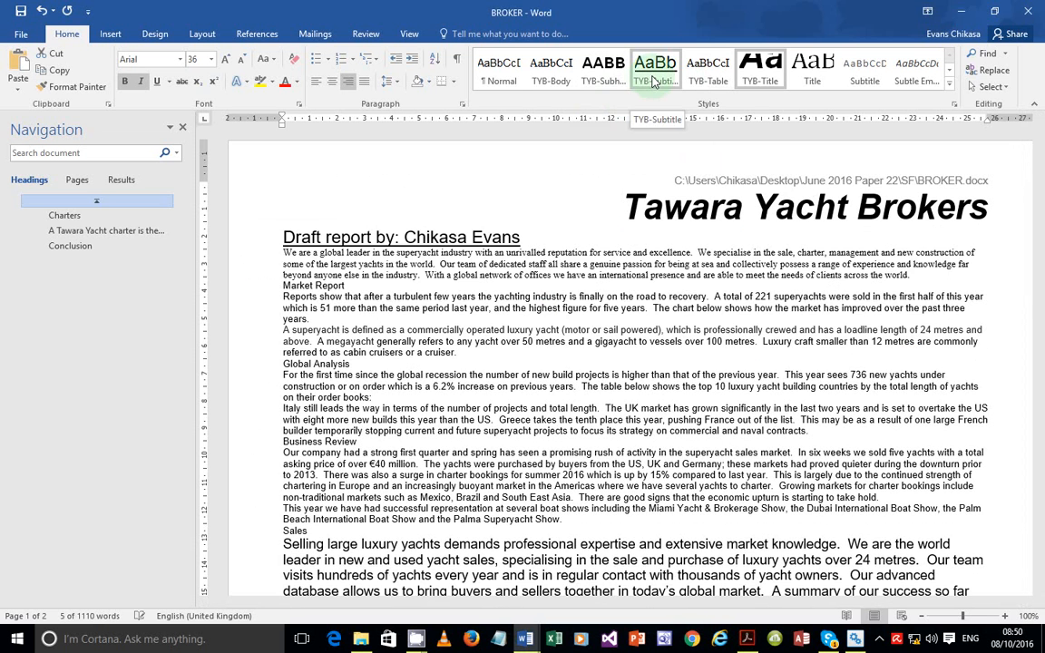
pyautogui.click(655, 75)
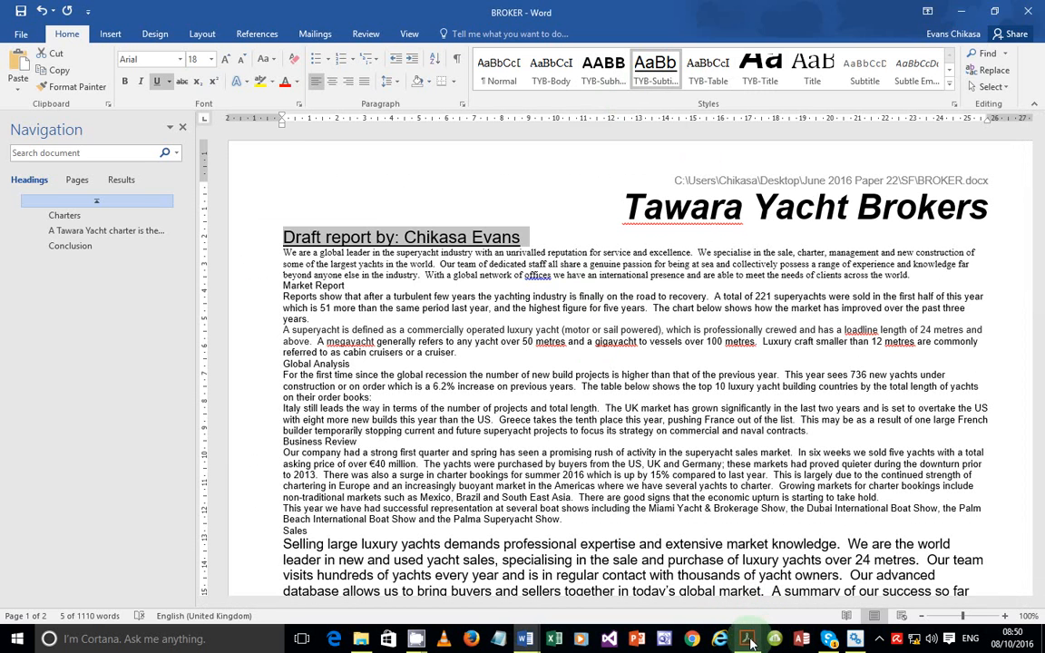
pyautogui.click(748, 640)
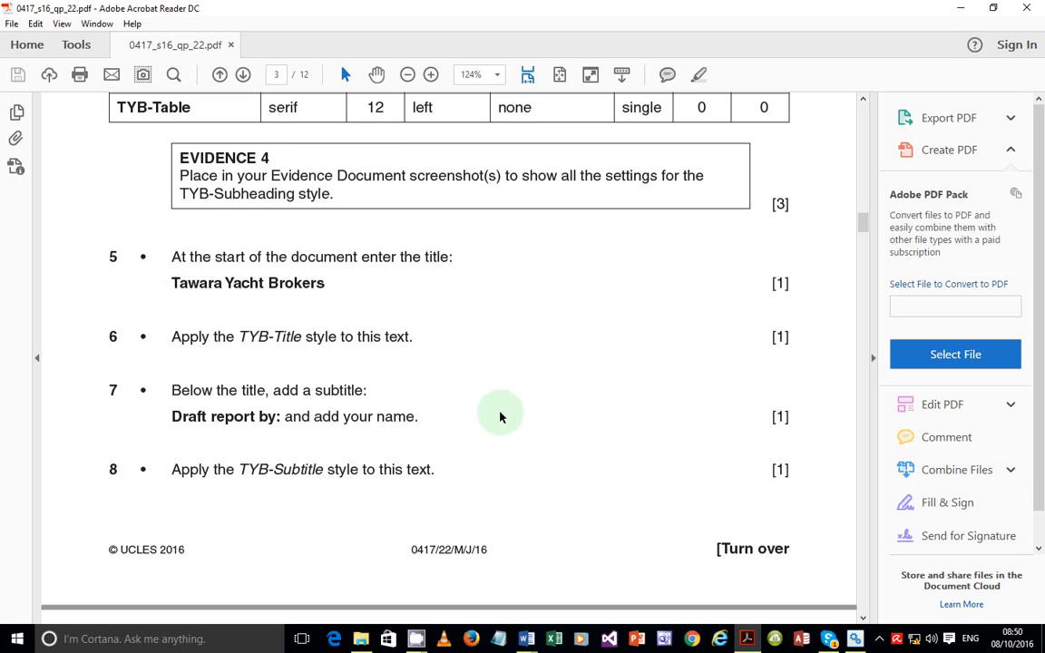
# Scroll the exam paper to page 4 tasks 9–13, then go back to Word
pyautogui.scroll(4, 499, 417)
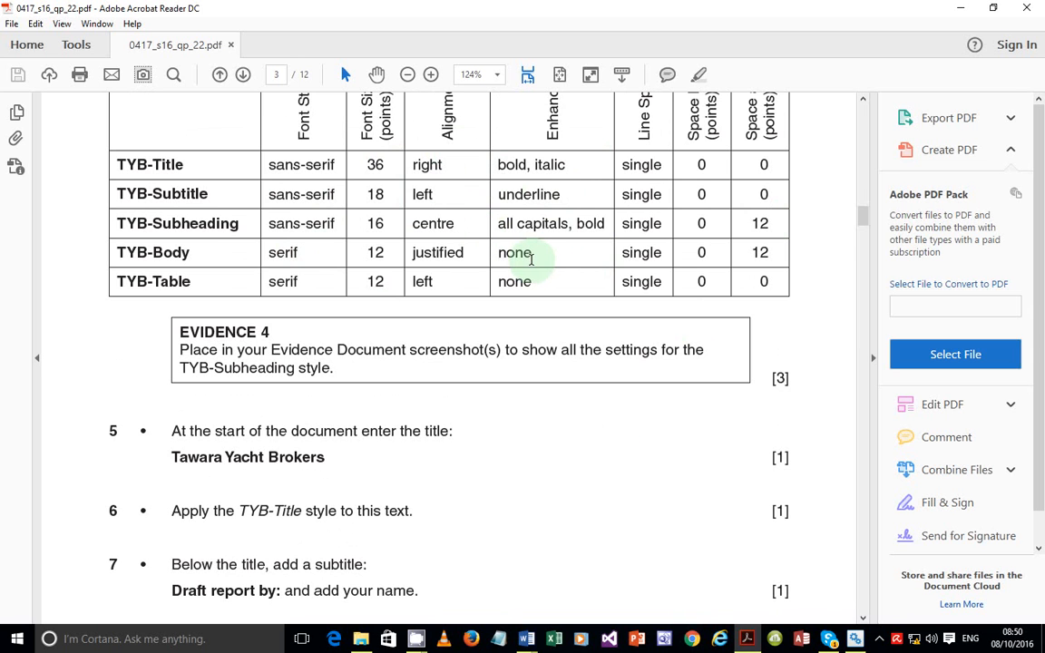
pyautogui.scroll(-3, 531, 260)
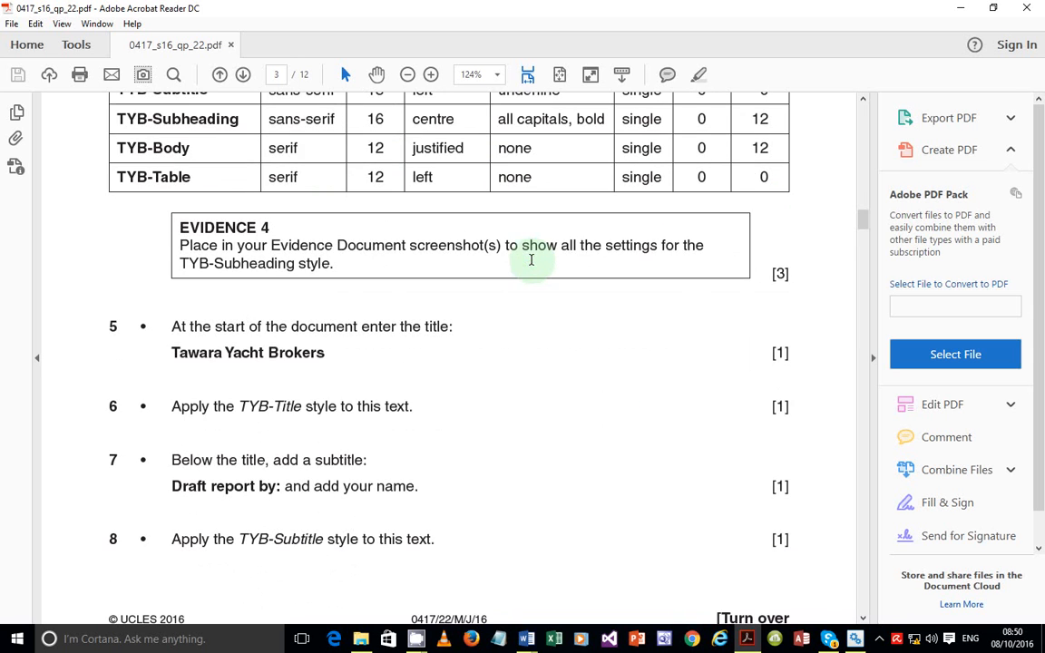
pyautogui.scroll(-3, 390, 334)
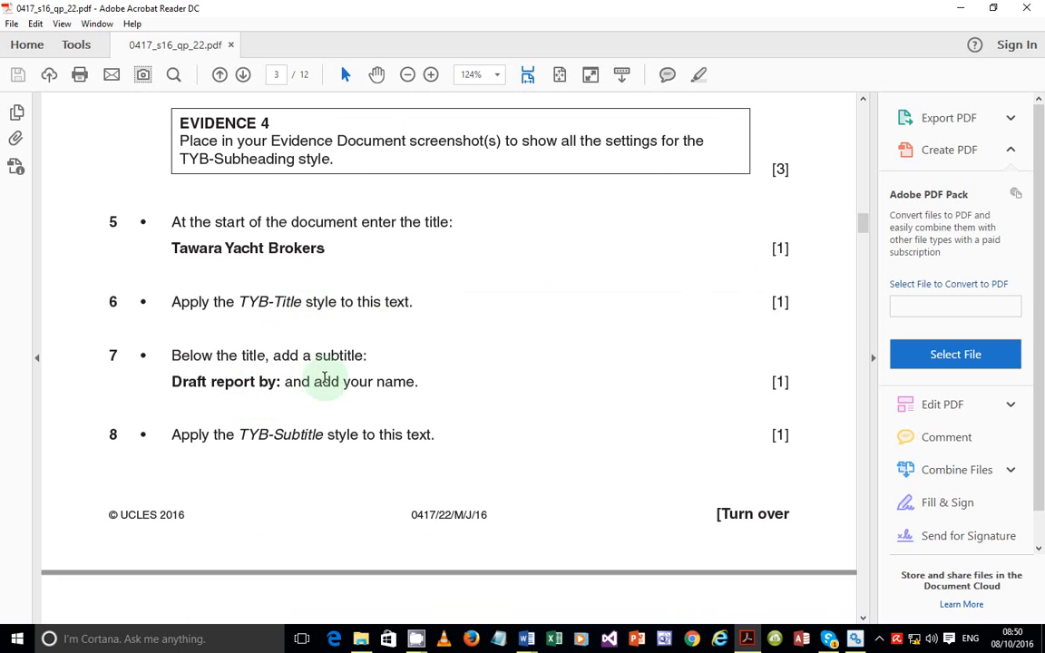
pyautogui.scroll(-5, 327, 381)
pyautogui.scroll(-4, 327, 383)
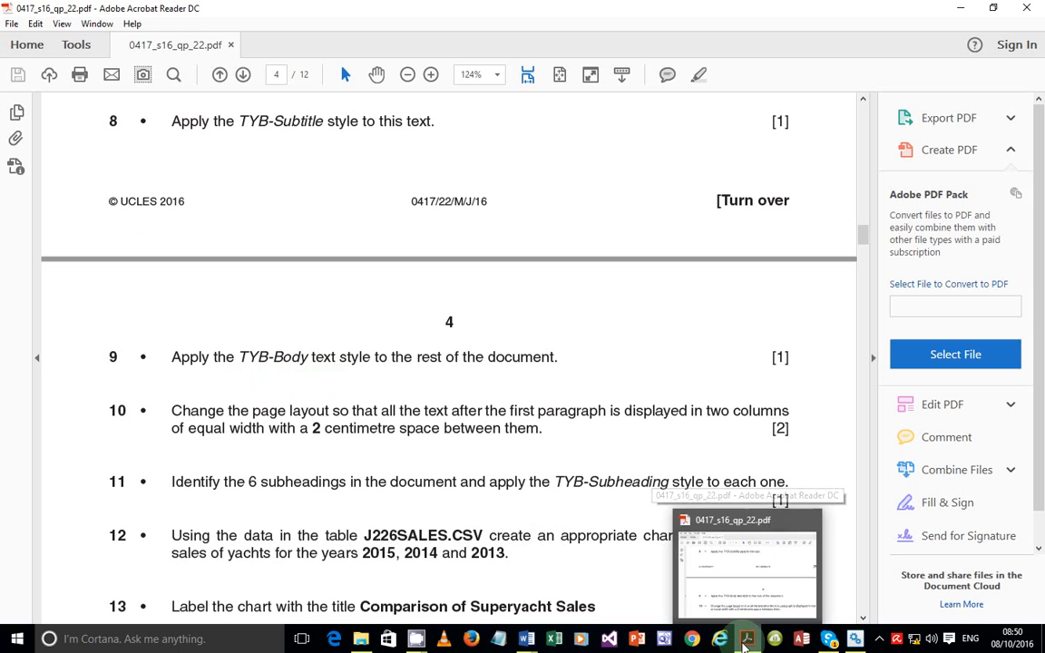
pyautogui.moveTo(754, 642)
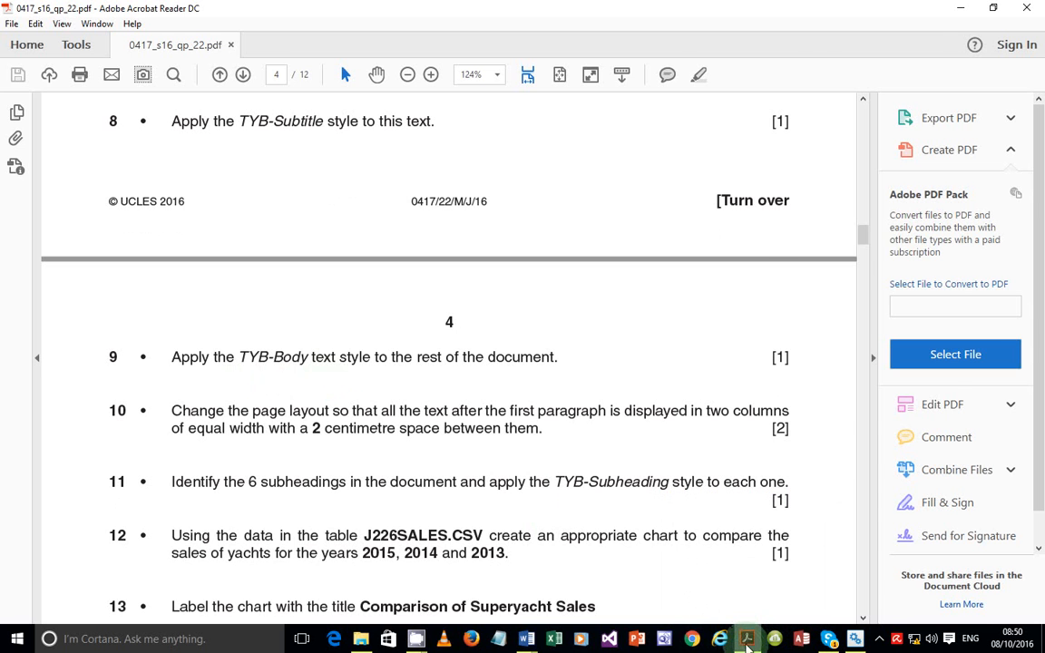
pyautogui.click(749, 644)
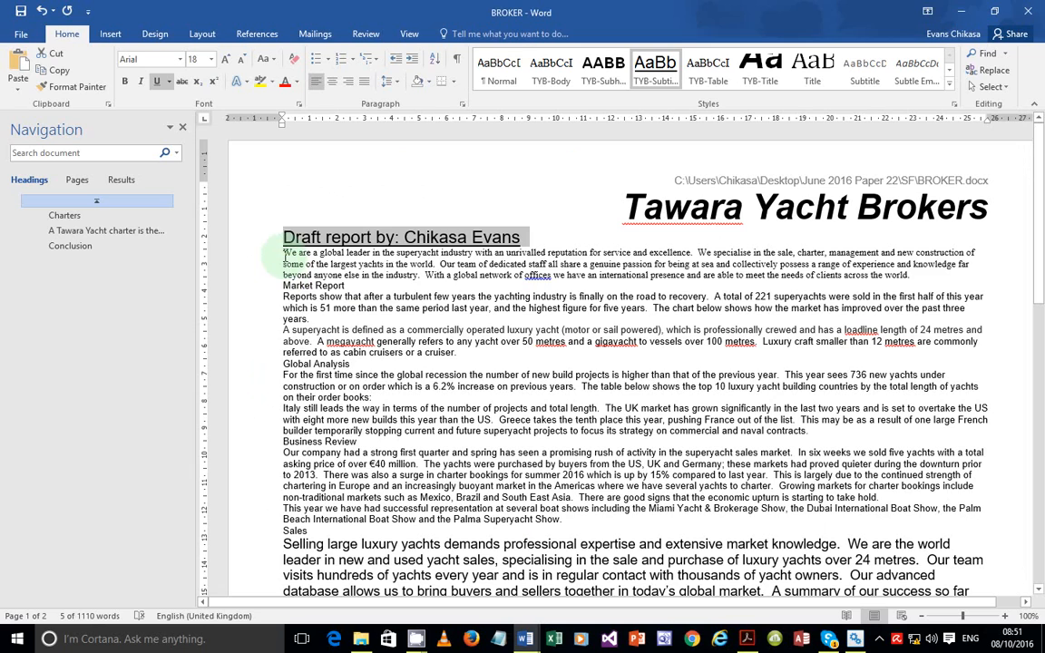
# Select the text from the opening paragraph through the Conclusion and apply TYB-Body
pyautogui.click(285, 255)
pyautogui.moveTo(286, 255); pyautogui.dragTo(497, 544)
pyautogui.scroll(5, 505, 439)
pyautogui.scroll(3, 505, 439)
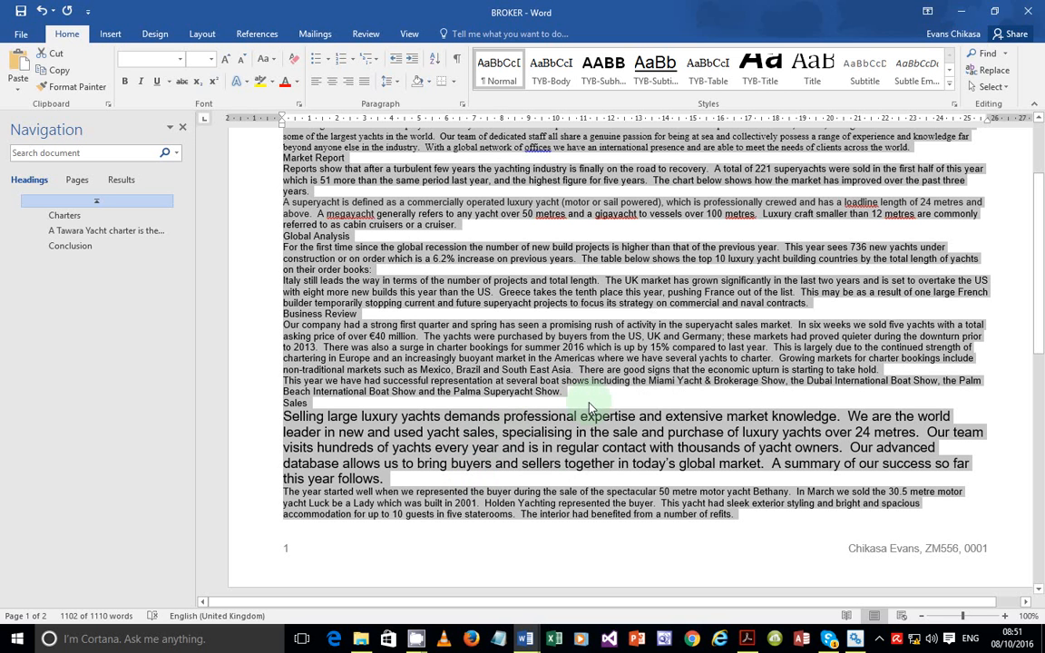
pyautogui.click(551, 73)
# Reapply TYB-Body to the remaining text and scroll through the report to confirm it
pyautogui.scroll(1, 555, 401)
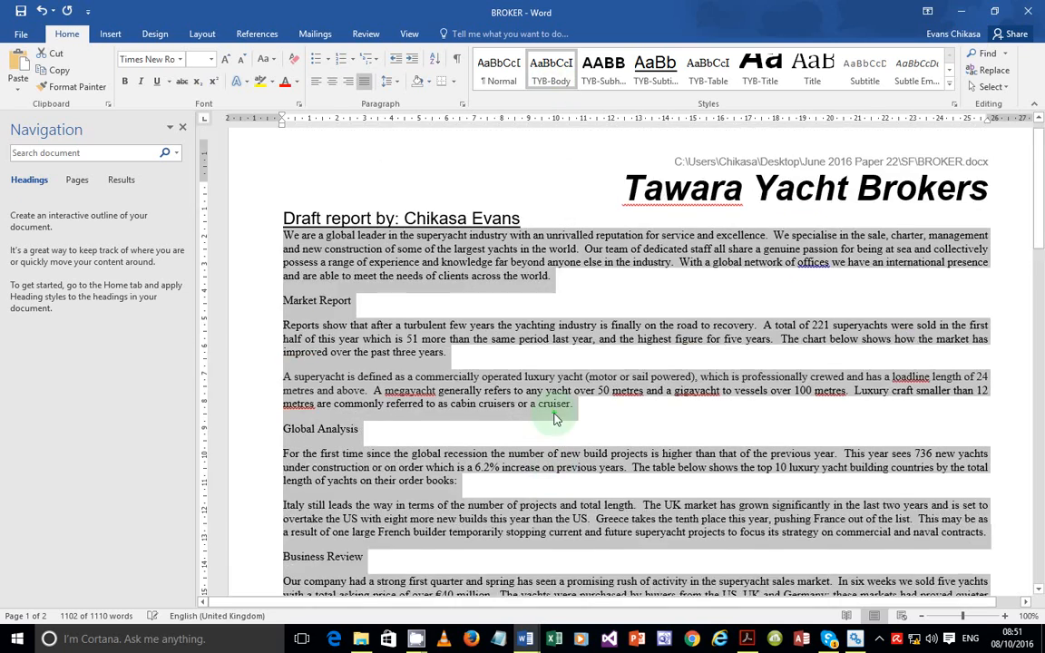
pyautogui.scroll(-4, 553, 412)
pyautogui.scroll(-4, 555, 418)
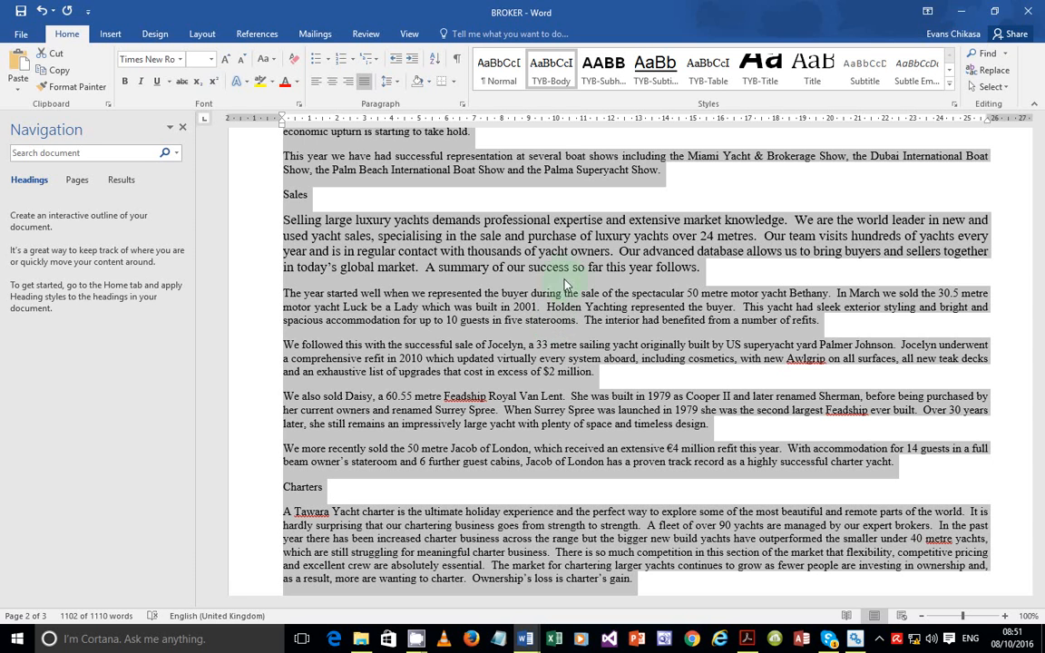
pyautogui.click(557, 71)
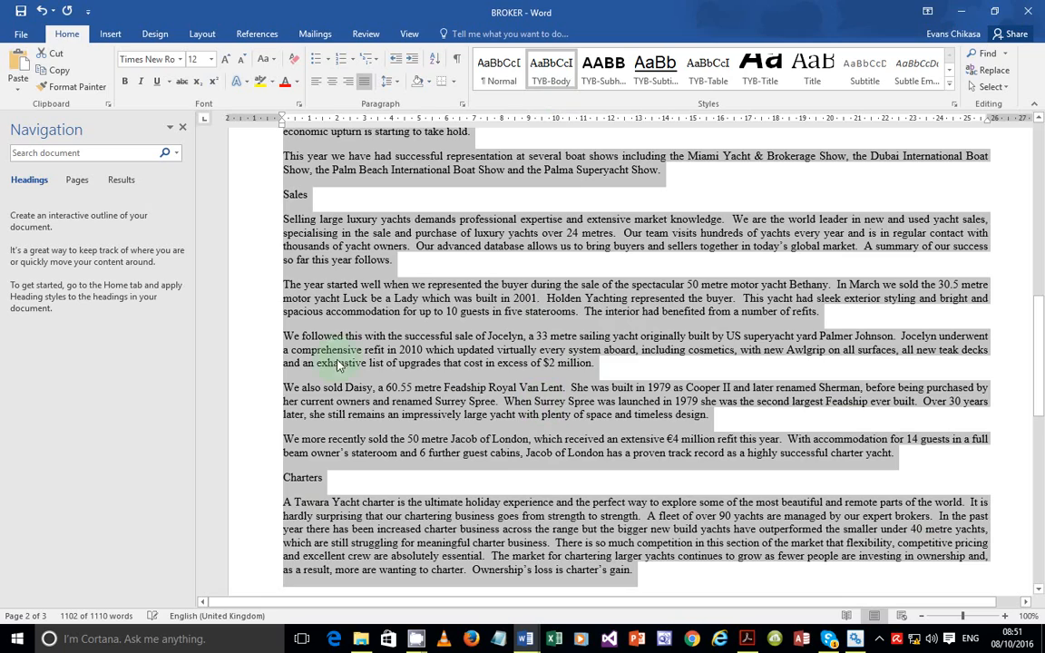
pyautogui.scroll(15, 475, 324)
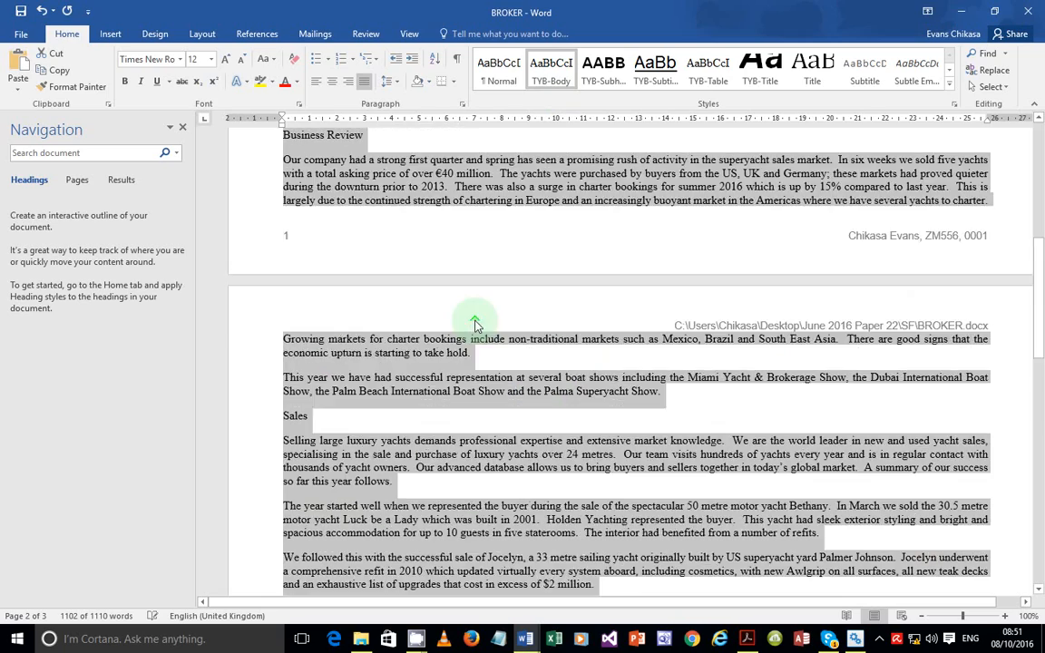
pyautogui.scroll(-15, 475, 324)
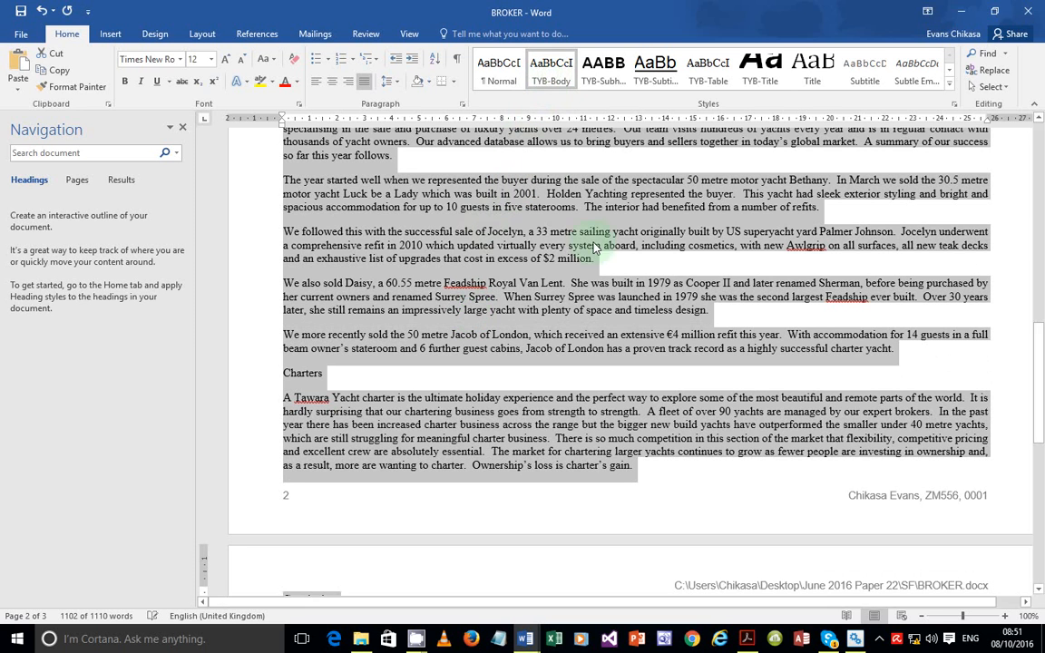
pyautogui.scroll(3, 508, 313)
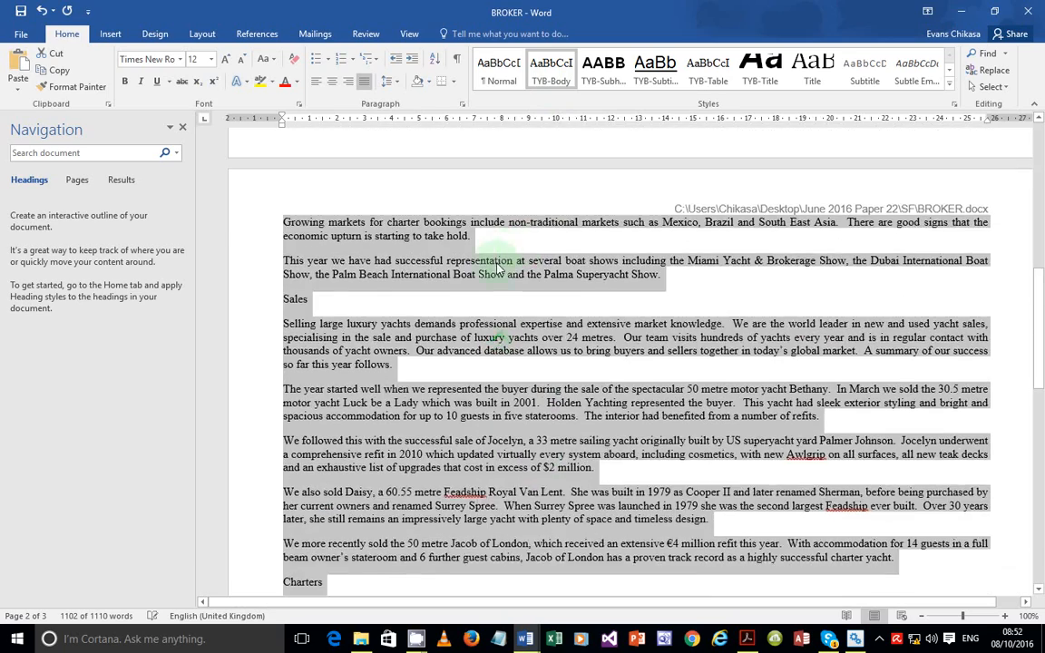
pyautogui.scroll(15, 508, 309)
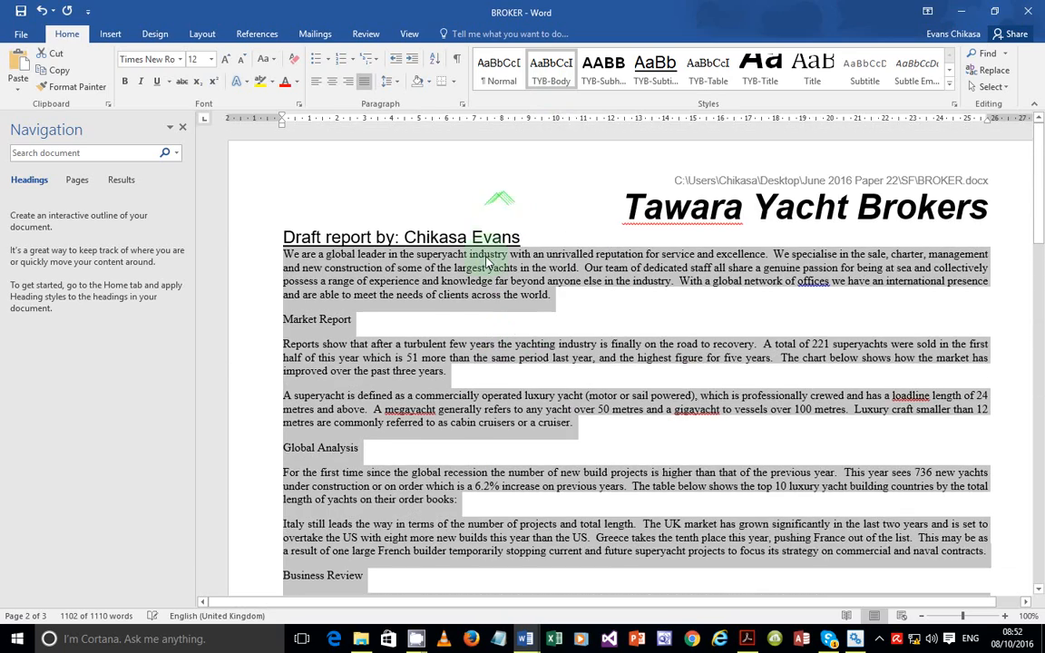
pyautogui.scroll(-7, 496, 363)
pyautogui.scroll(-20, 496, 376)
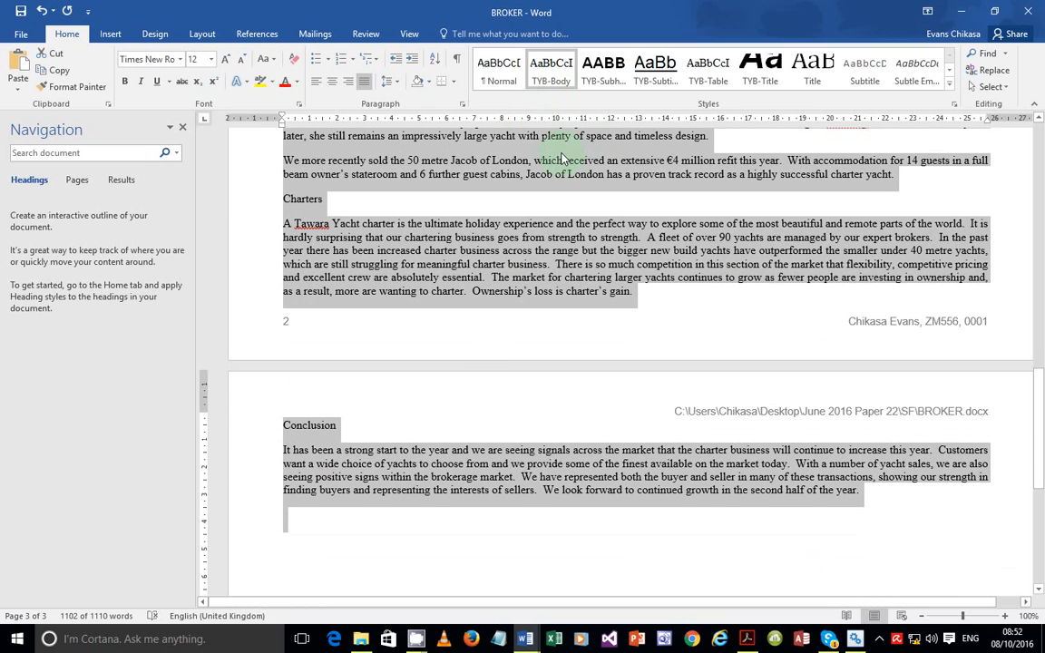
pyautogui.click(745, 638)
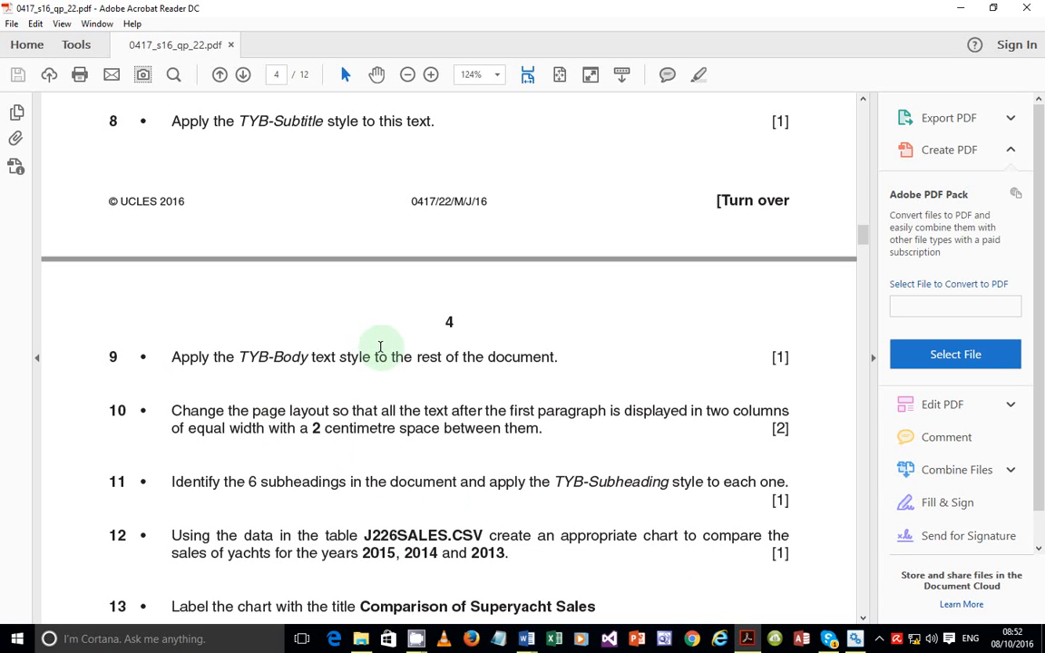
# Read exam task 10 on the two-column layout, then return to BROKER and deselect
pyautogui.scroll(-3, 344, 363)
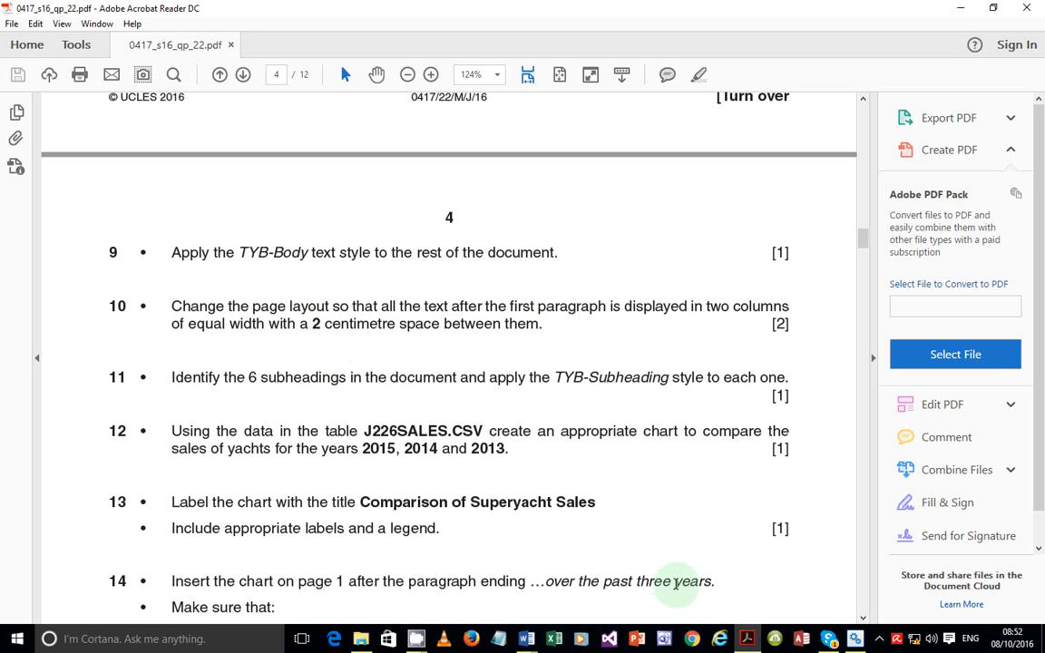
pyautogui.click(525, 639)
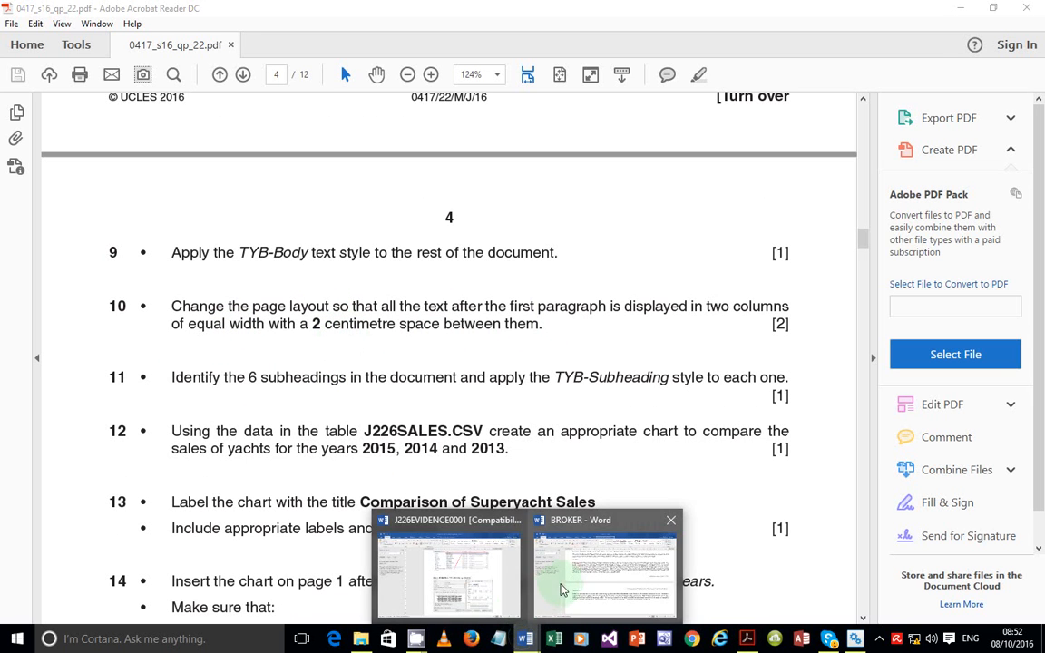
pyautogui.click(562, 590)
pyautogui.click(391, 247)
pyautogui.scroll(10, 420, 310)
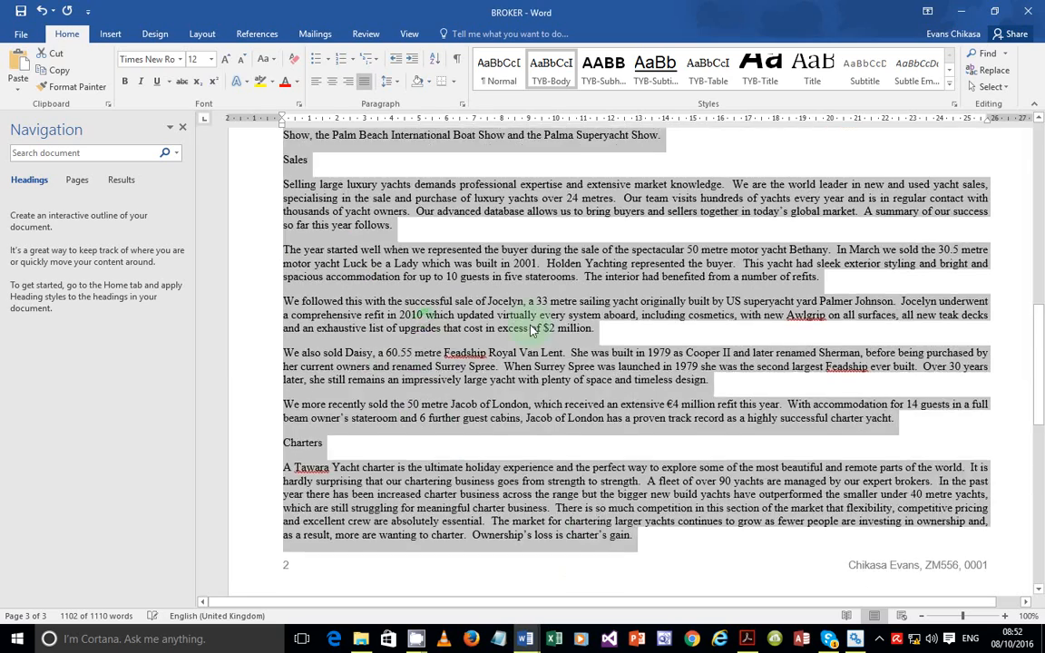
# Select the report text from the Market Report heading to the end, then glance at the exam paper
pyautogui.scroll(15, 517, 321)
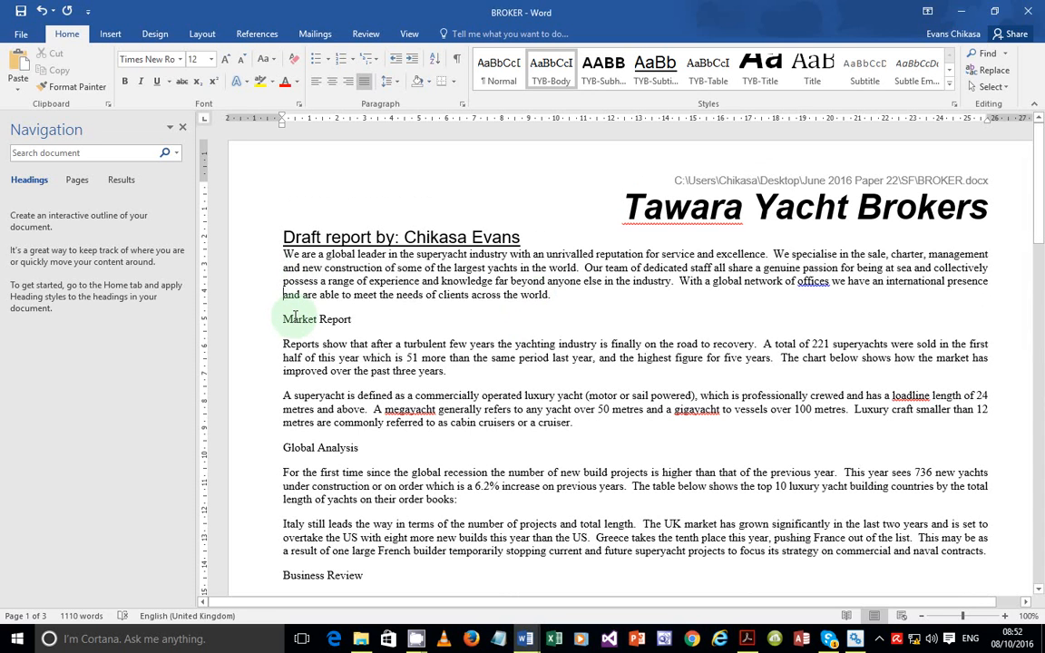
pyautogui.click(107, 33)
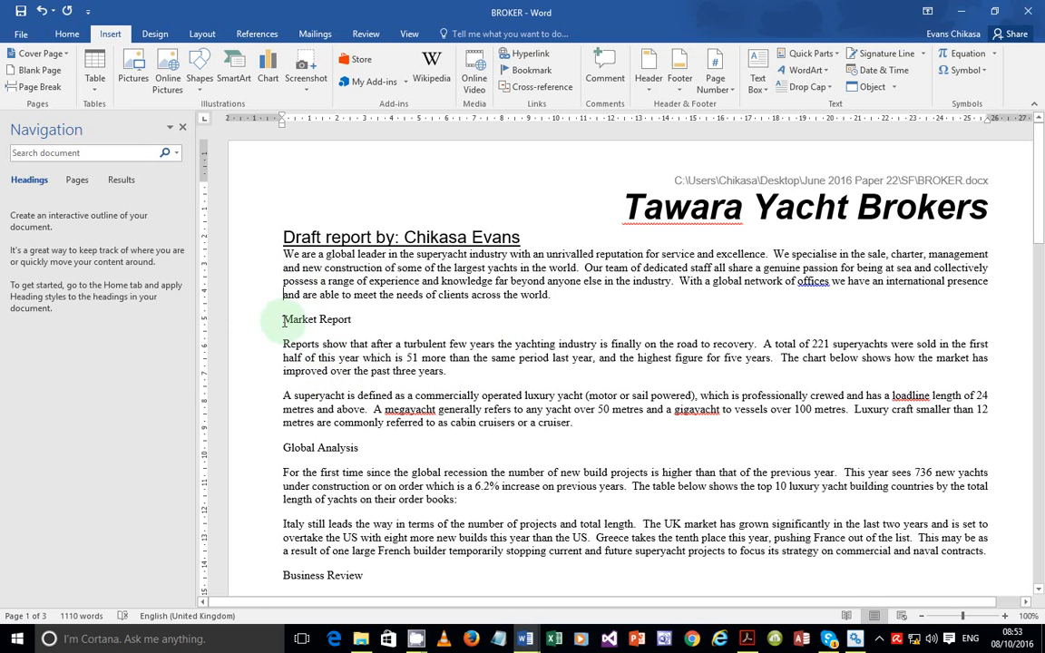
pyautogui.moveTo(282, 320); pyautogui.dragTo(700, 379)
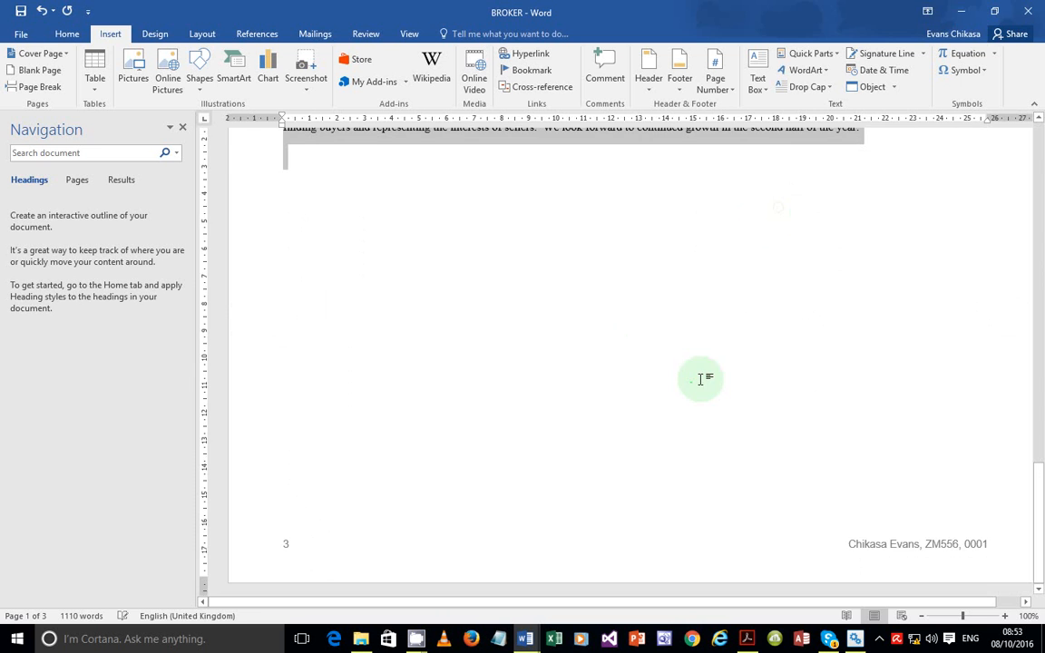
pyautogui.scroll(12, 700, 379)
pyautogui.click(747, 638)
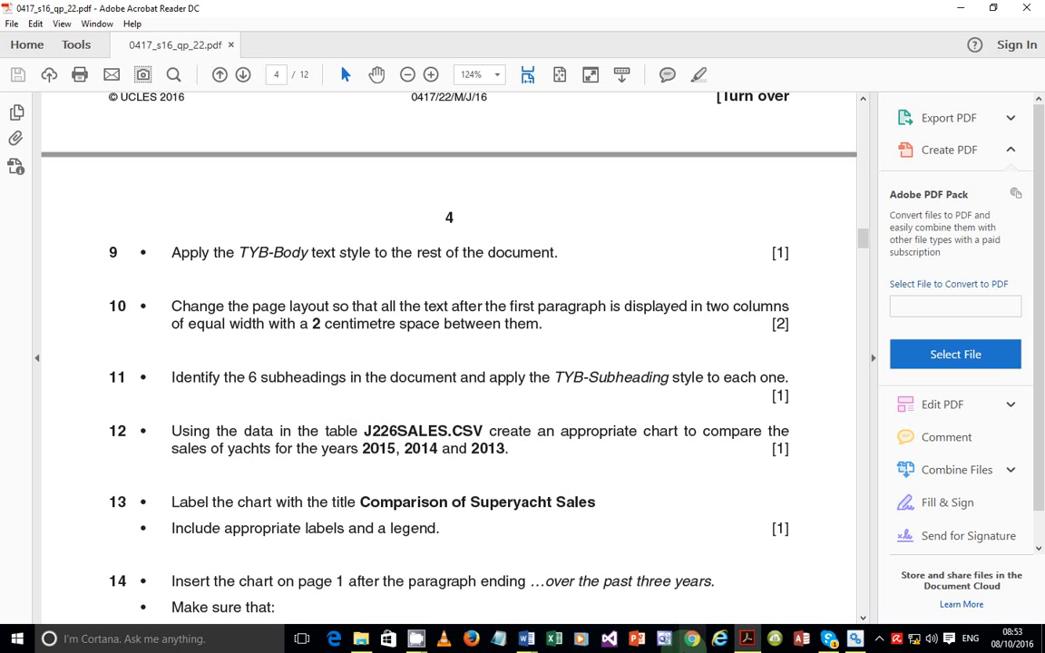
pyautogui.click(748, 640)
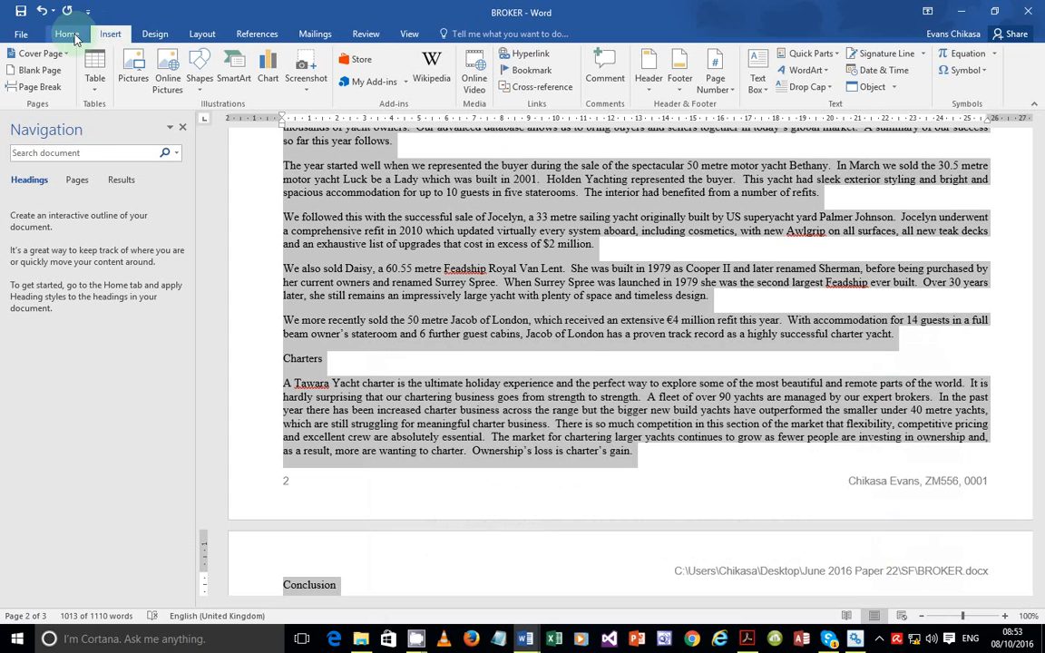
# Set the selected text to Two columns, 2 cm spacing, equal column width, via More Columns
pyautogui.click(199, 34)
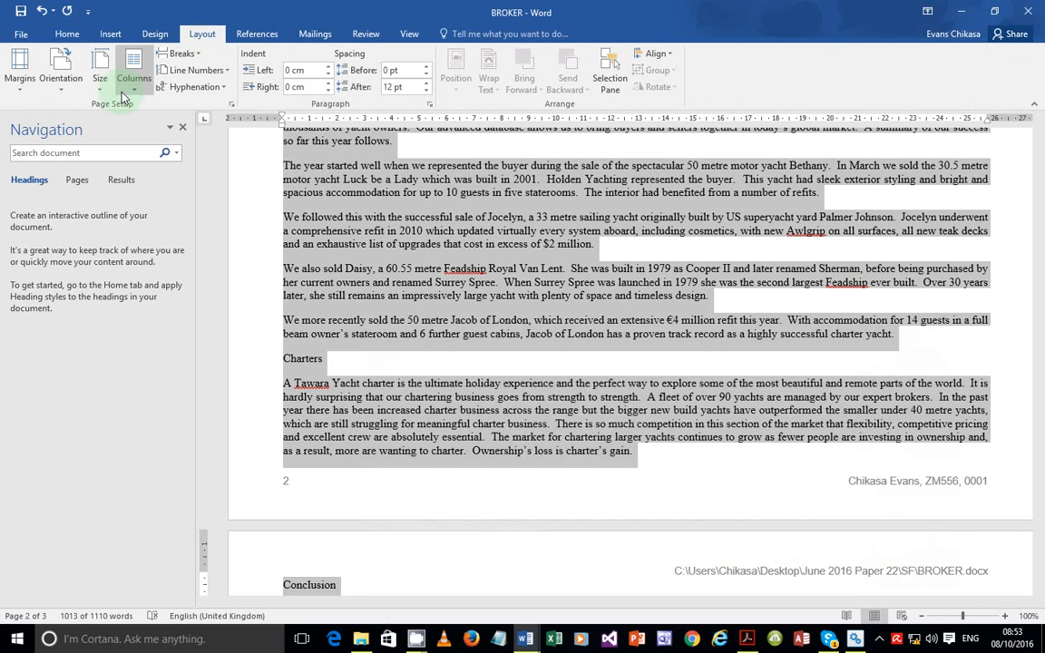
pyautogui.click(131, 79)
pyautogui.click(169, 272)
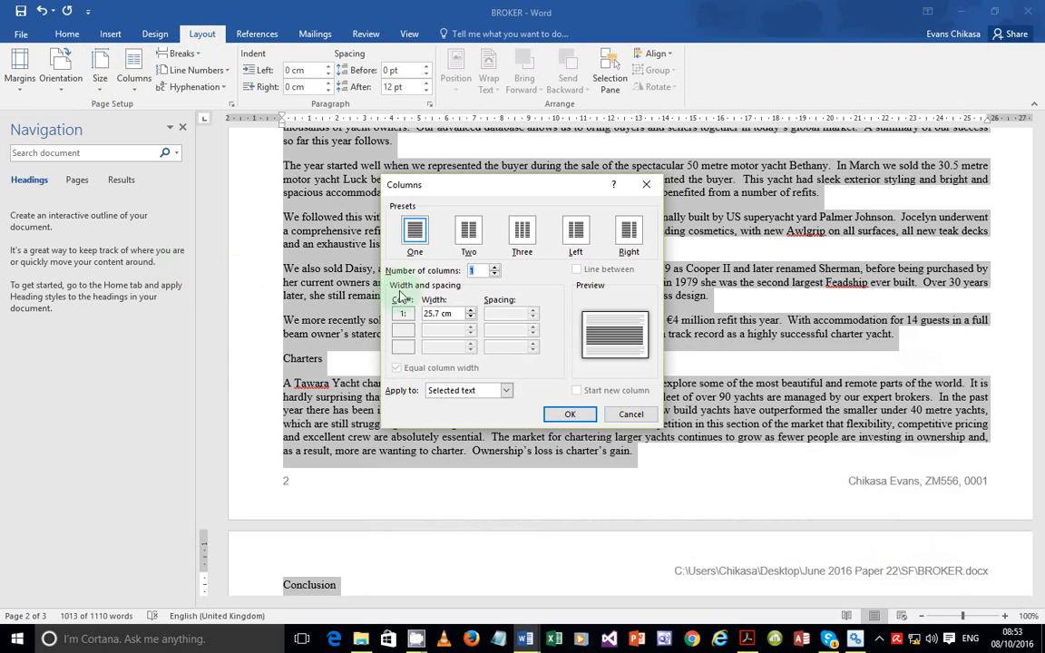
pyautogui.click(470, 232)
pyautogui.moveTo(513, 314); pyautogui.dragTo(498, 316)
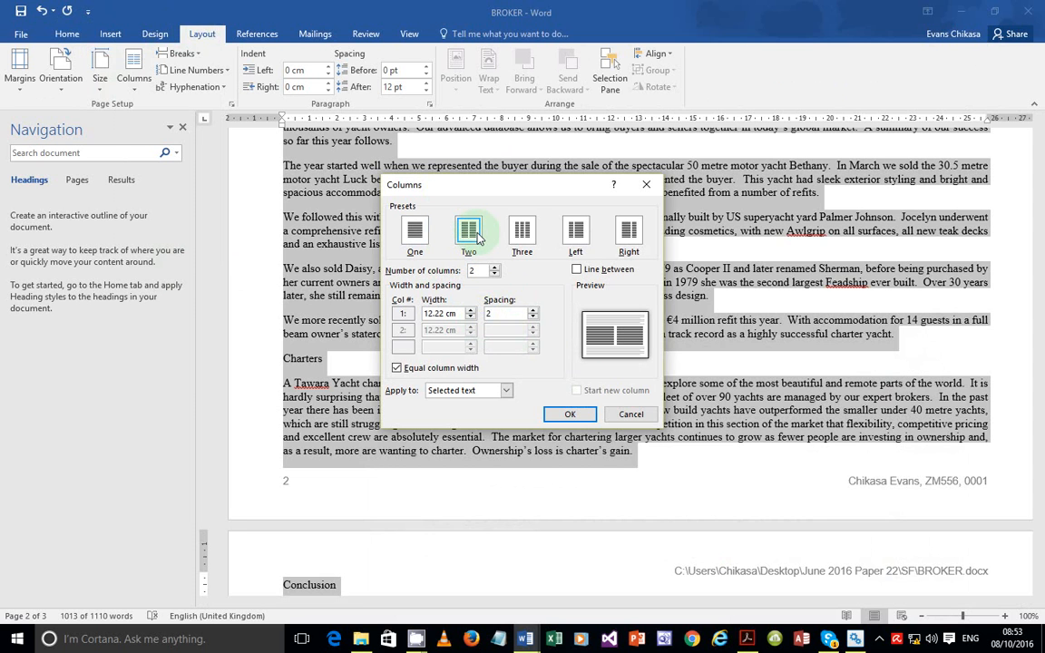
pyautogui.click(555, 418)
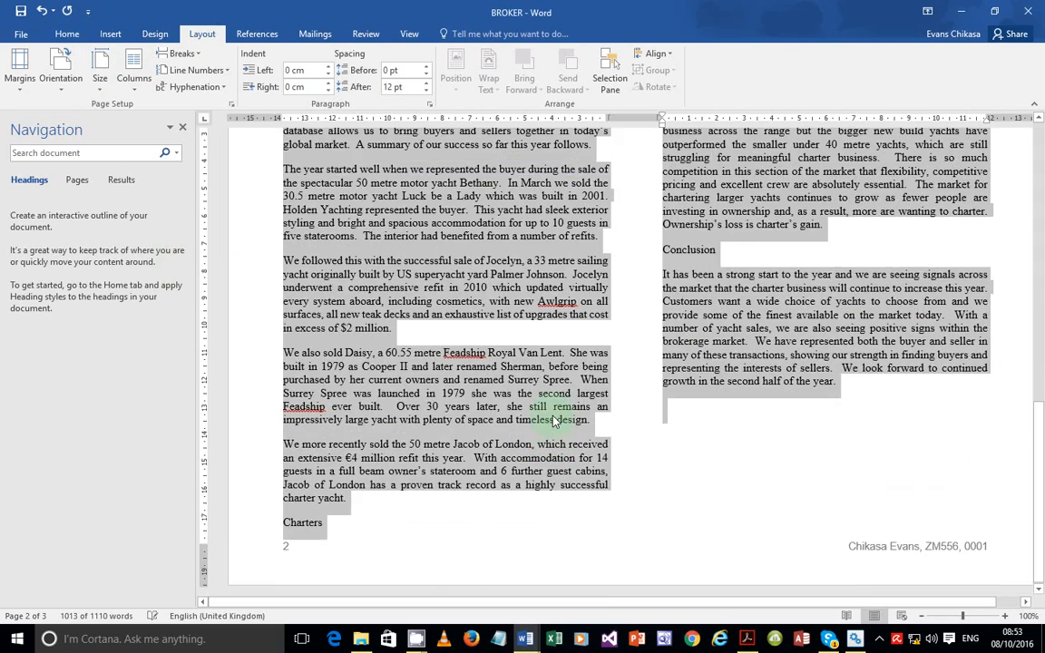
pyautogui.scroll(15, 554, 420)
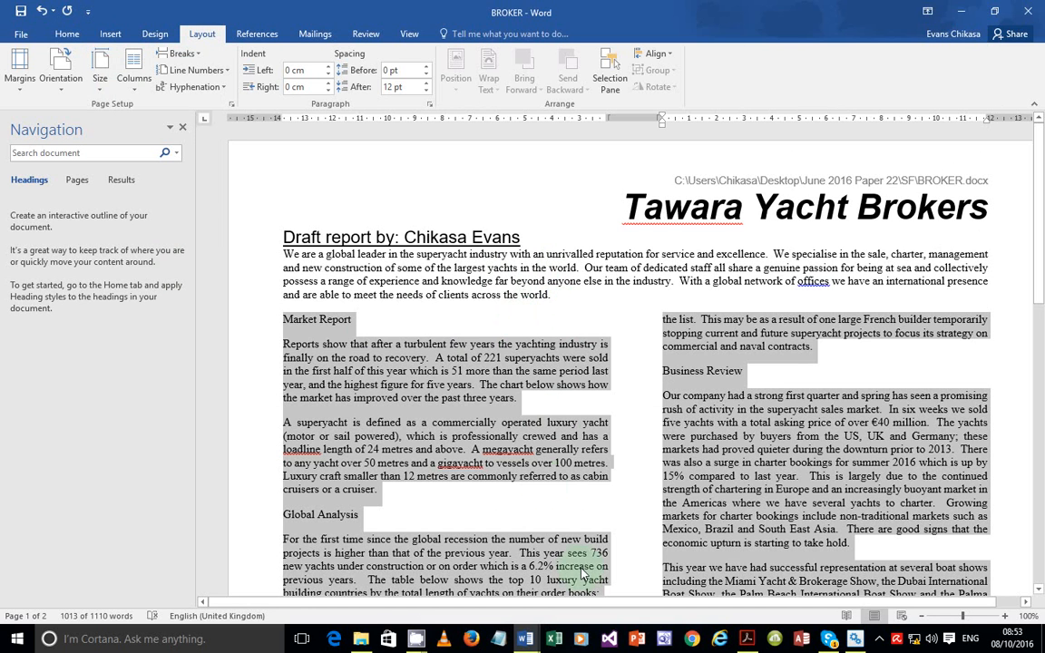
# Deselect the text and read exam task 11 about applying TYB-Subheading to six subheadings
pyautogui.click(579, 399)
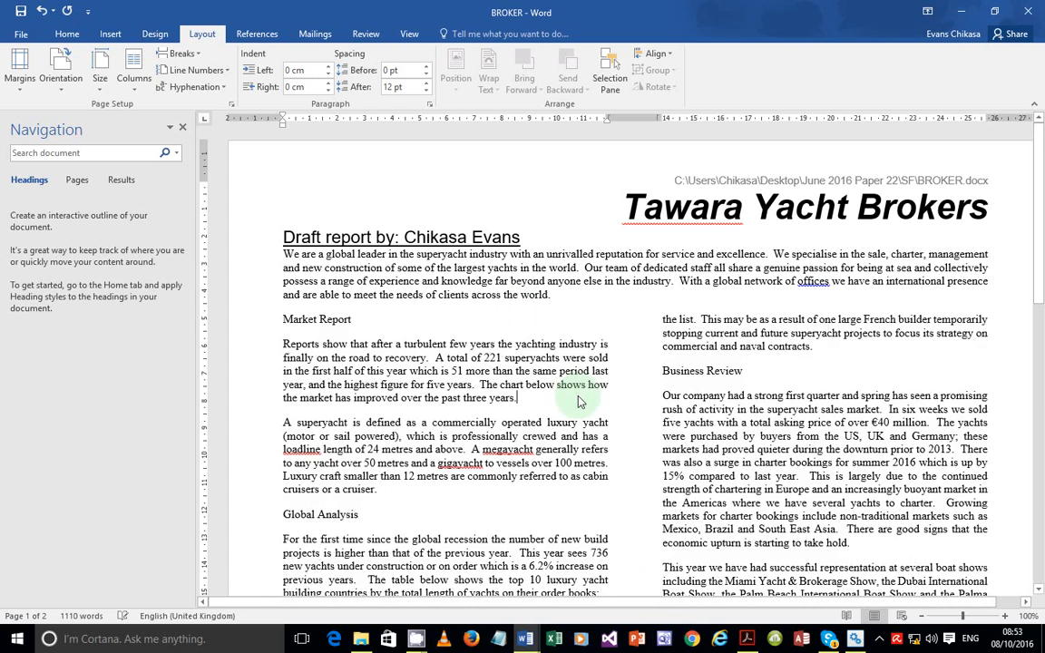
pyautogui.click(751, 640)
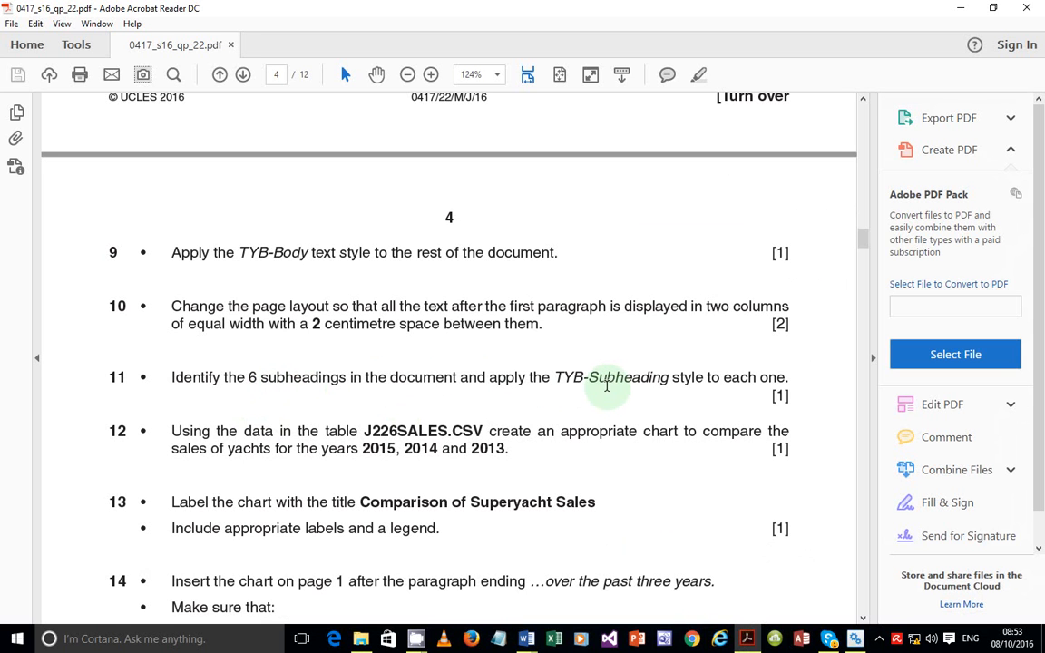
pyautogui.click(748, 638)
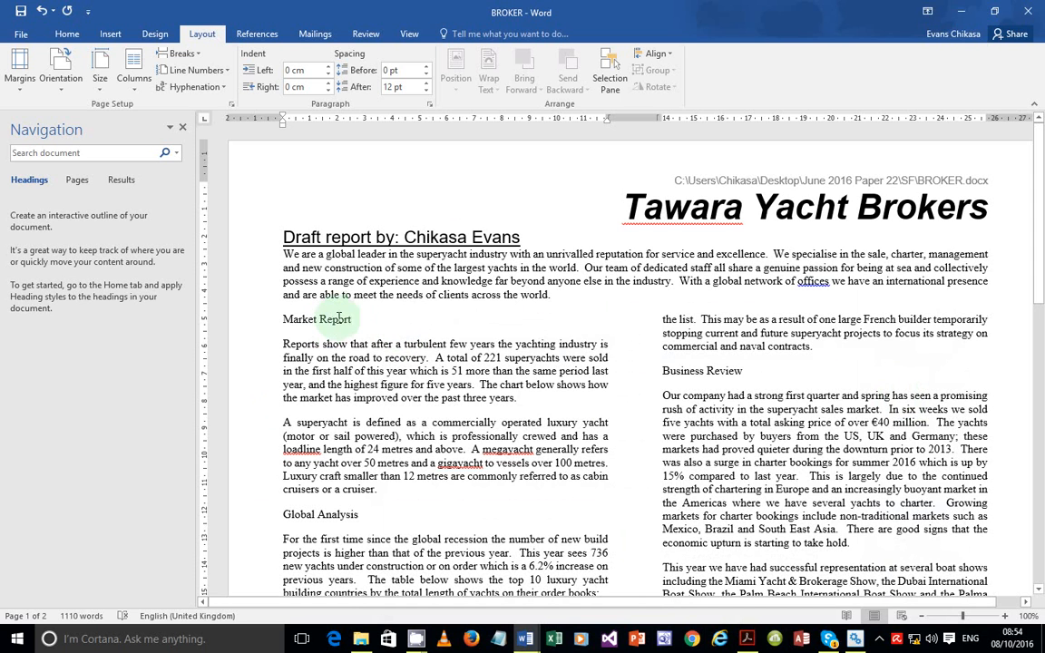
# Select the Market Report, Business Review, Global Analysis and Sales subheadings together
pyautogui.click(274, 320)
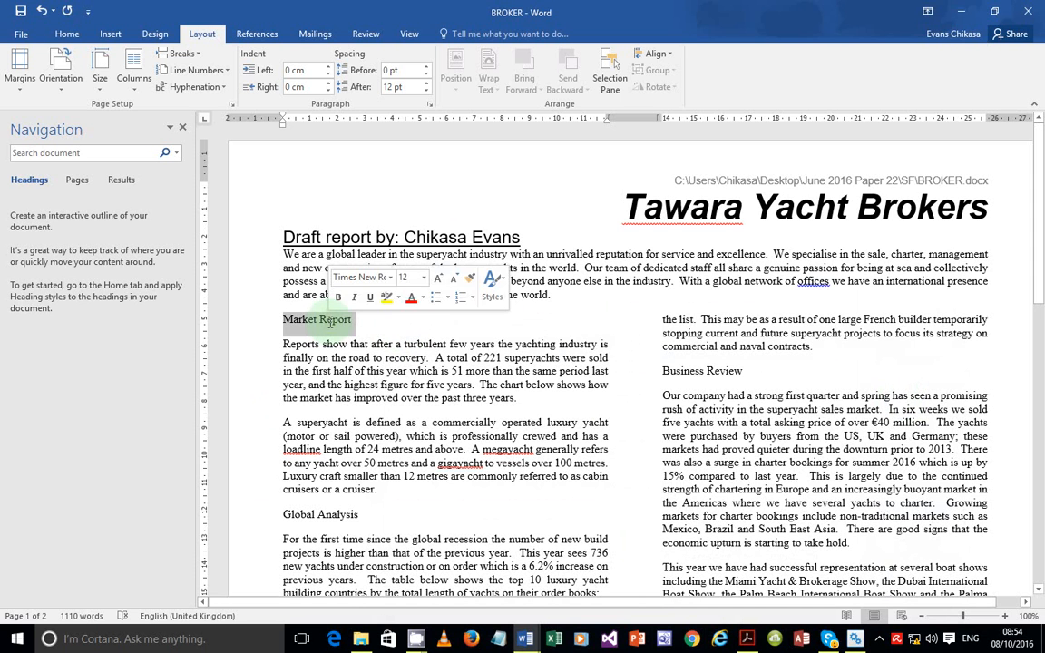
pyautogui.keyDown('ctrl'); pyautogui.click(727, 371); pyautogui.keyUp('ctrl')
pyautogui.keyDown('ctrl'); pyautogui.click(340, 516); pyautogui.keyUp('ctrl')
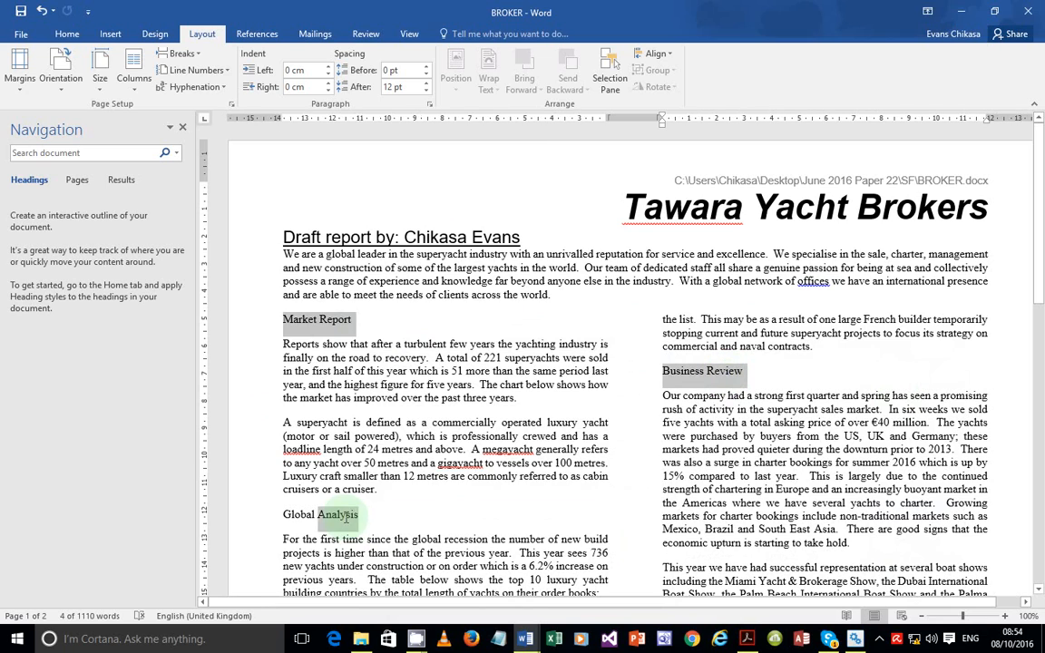
pyautogui.scroll(-4, 613, 403)
pyautogui.scroll(-4, 613, 404)
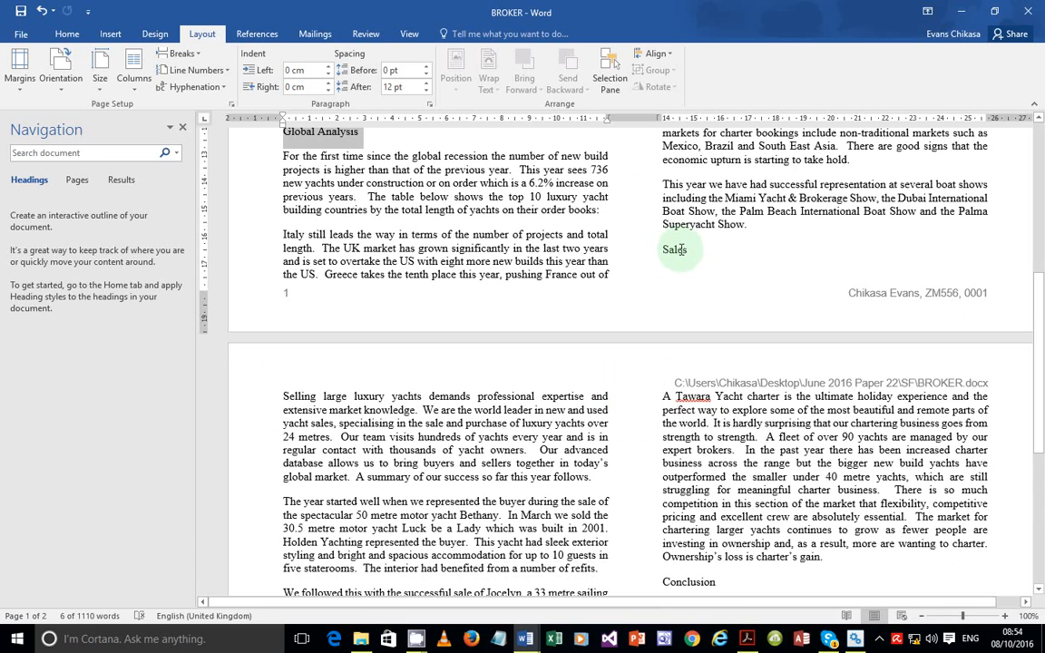
pyautogui.keyDown('ctrl'); pyautogui.click(678, 249); pyautogui.keyUp('ctrl')
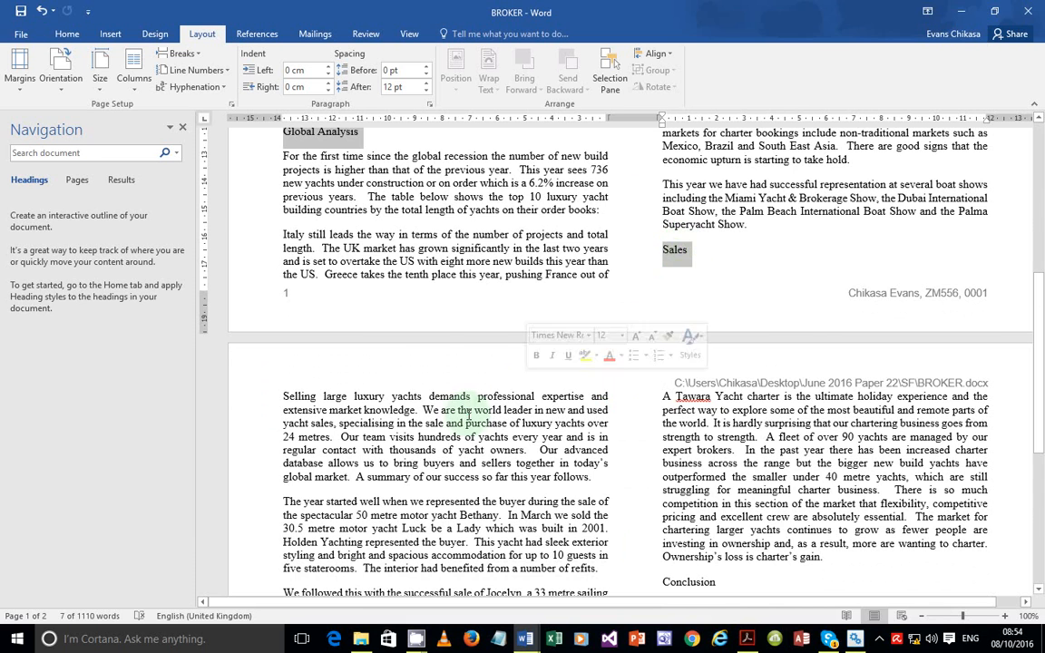
# Add Charters and Conclusion to the selection and scroll to confirm all six are selected
pyautogui.scroll(-5, 466, 416)
pyautogui.keyDown('ctrl'); pyautogui.click(678, 339); pyautogui.keyUp('ctrl')
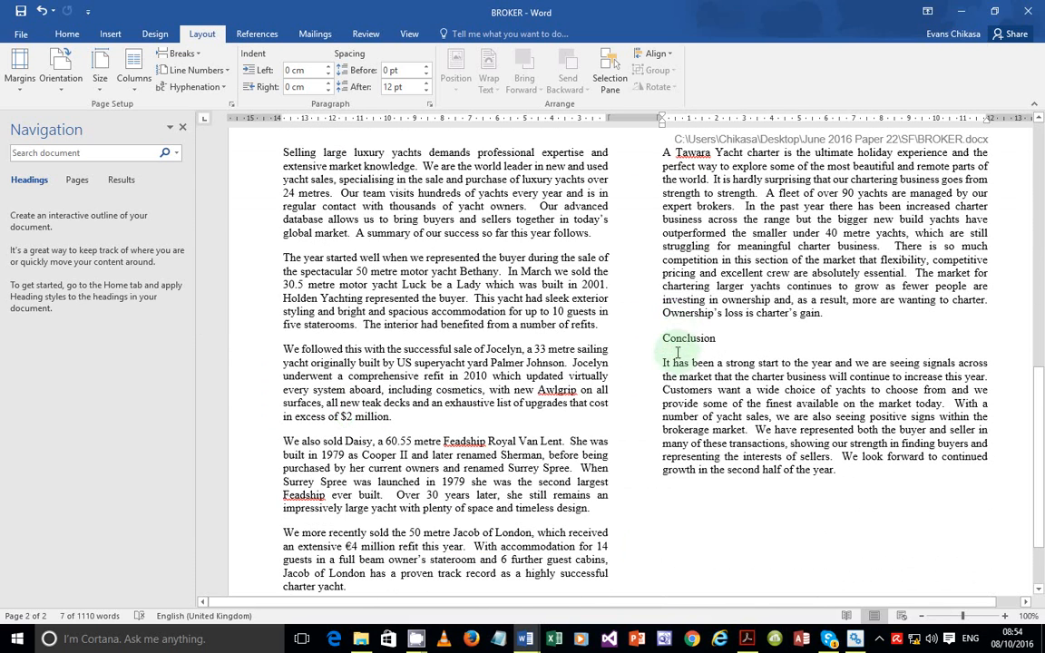
pyautogui.scroll(-2, 416, 379)
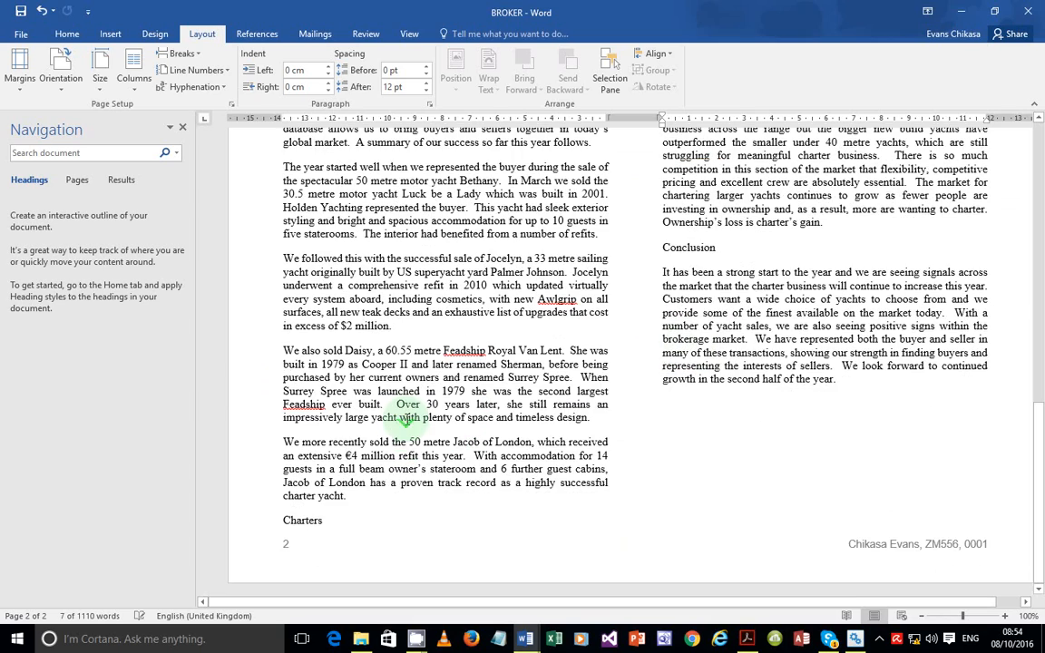
pyautogui.scroll(8, 381, 389)
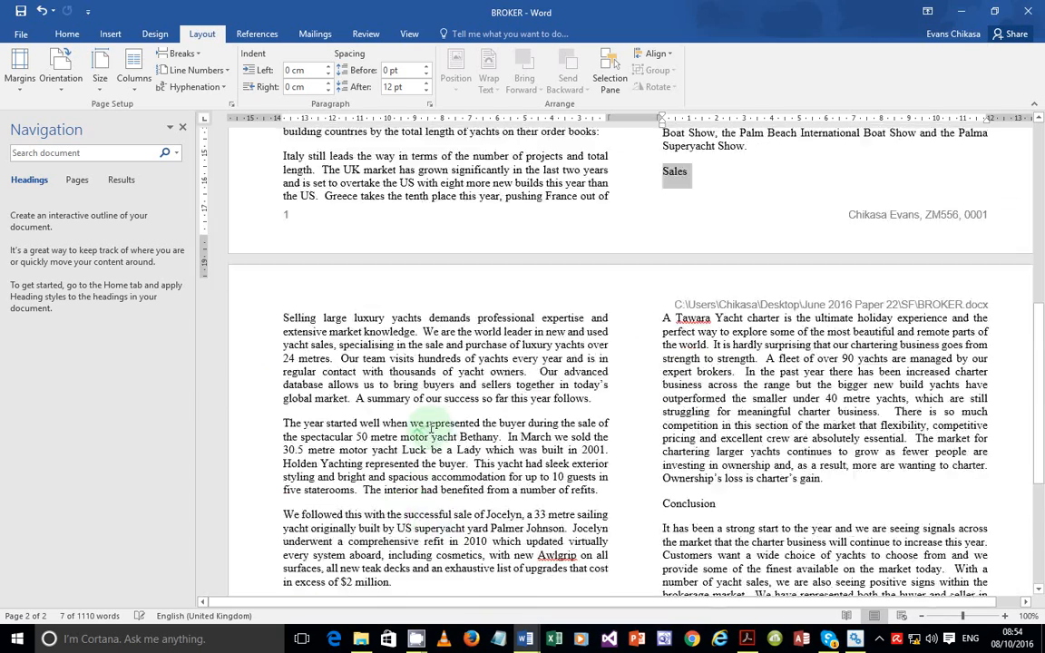
pyautogui.scroll(-8, 430, 426)
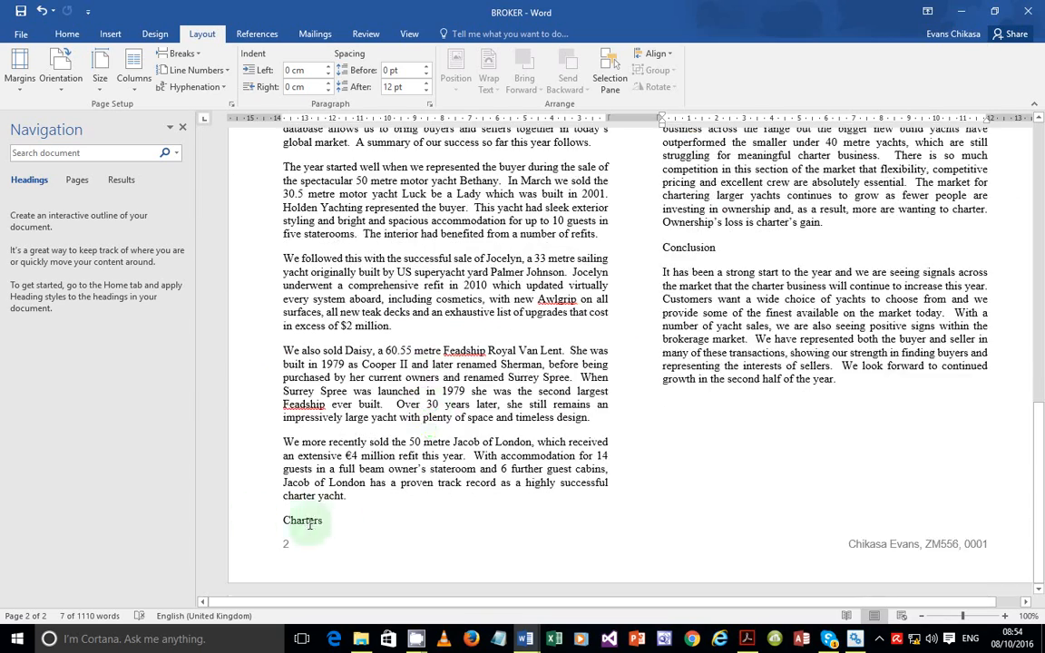
pyautogui.keyDown('ctrl'); pyautogui.click(299, 520); pyautogui.keyUp('ctrl')
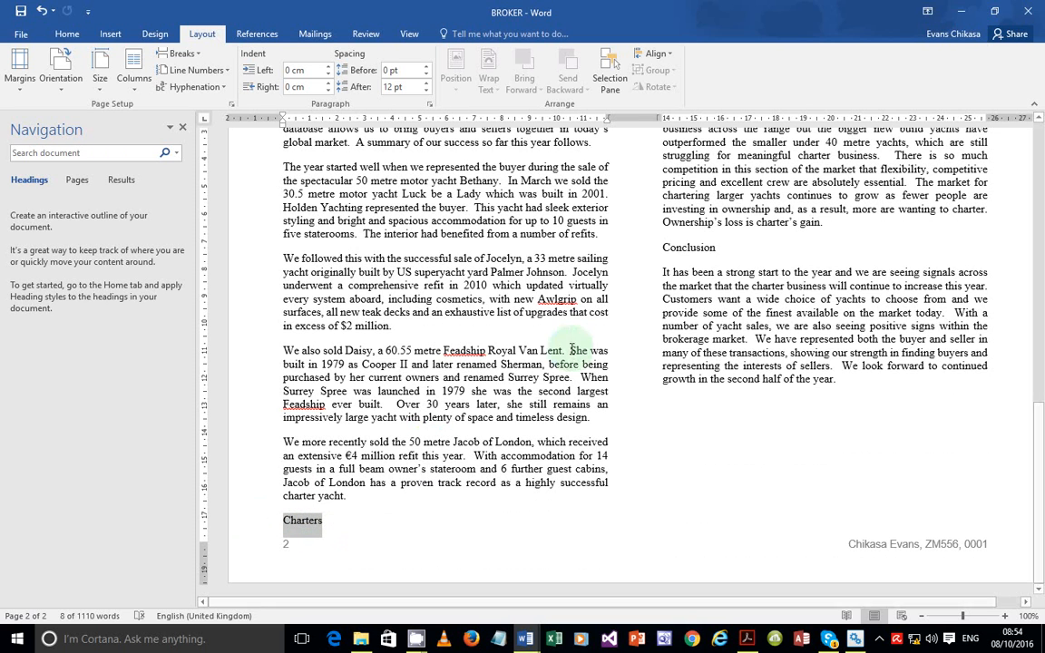
pyautogui.keyDown('ctrl'); pyautogui.click(694, 248); pyautogui.keyUp('ctrl')
pyautogui.keyDown('ctrl'); pyautogui.click(695, 248); pyautogui.keyUp('ctrl')
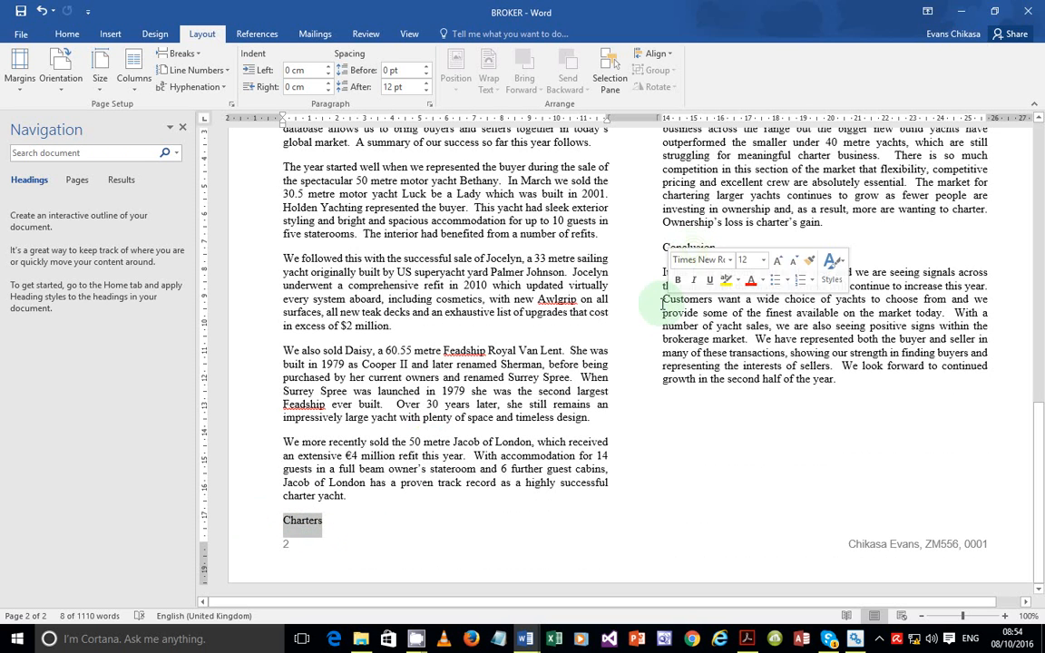
pyautogui.keyDown('ctrl'); pyautogui.click(692, 248); pyautogui.keyUp('ctrl')
pyautogui.scroll(5, 692, 251)
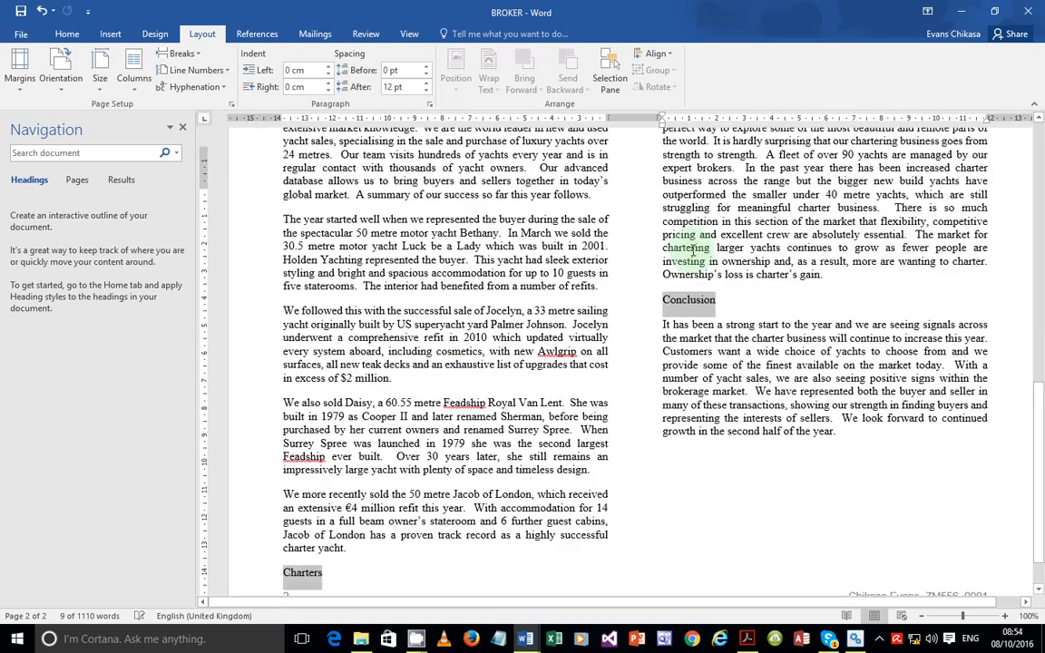
pyautogui.scroll(-4, 692, 248)
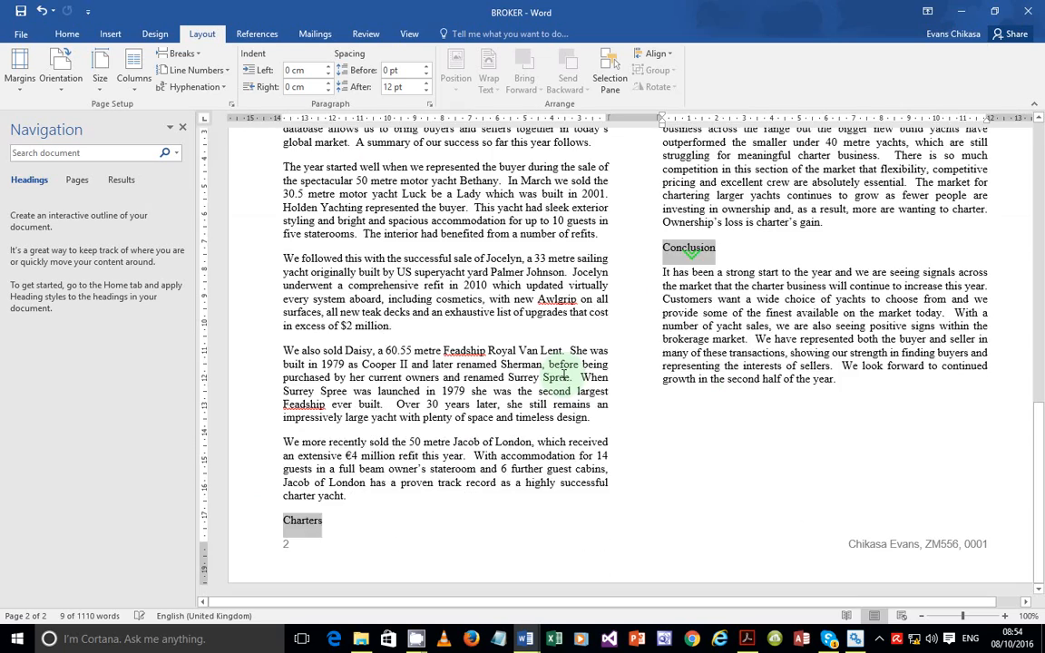
pyautogui.scroll(-1, 692, 254)
pyautogui.scroll(15, 692, 252)
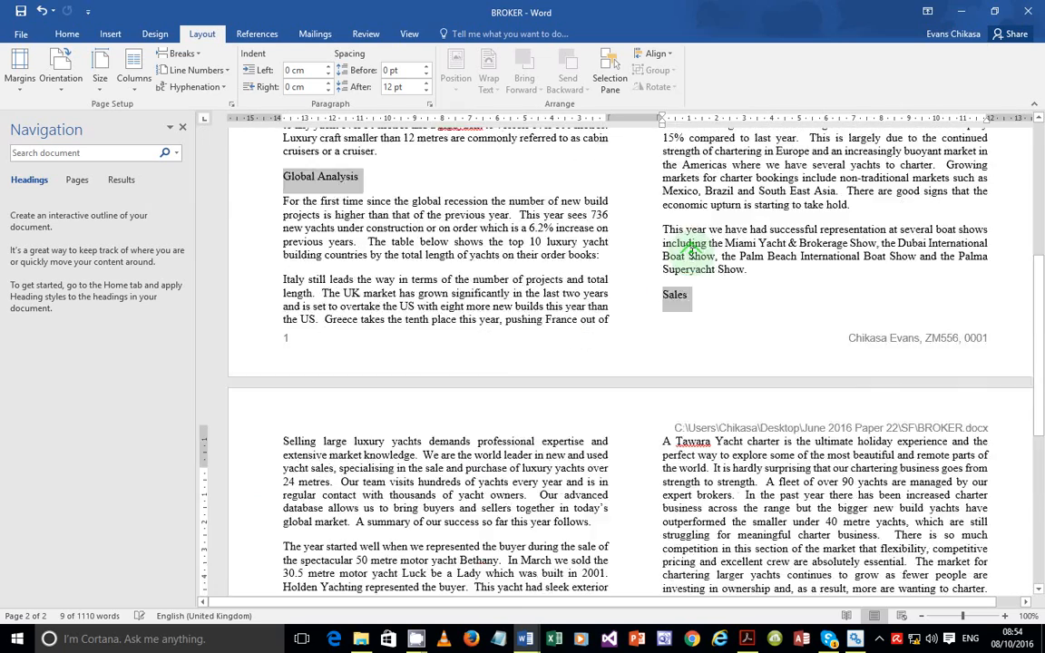
pyautogui.scroll(4, 487, 247)
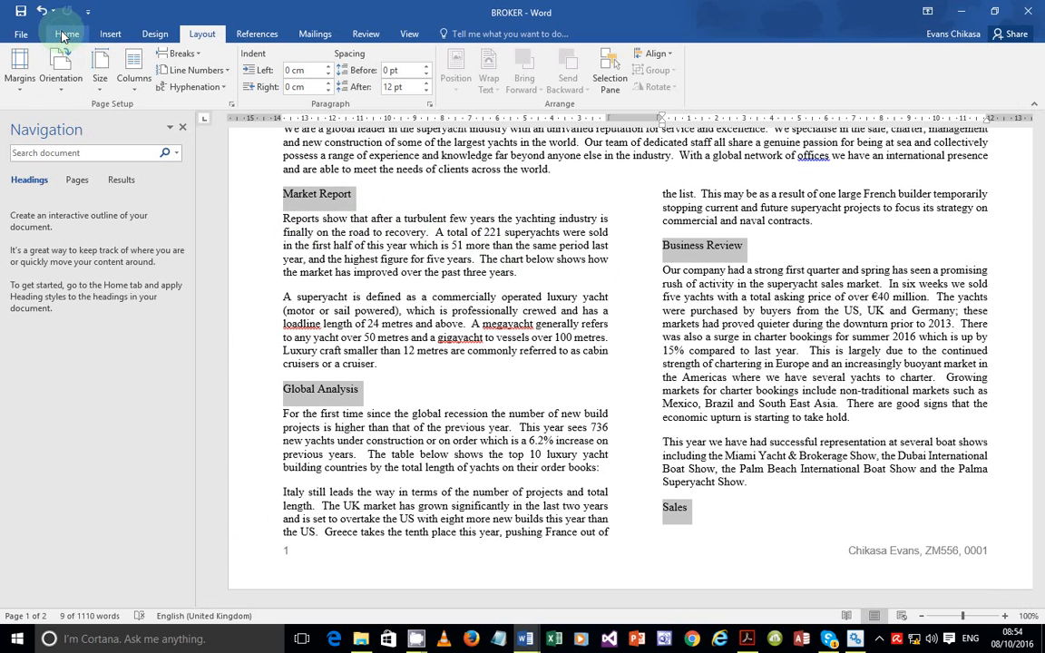
# Apply TYB-Subheading from the Home Styles gallery and scroll to check the centred bold capitals
pyautogui.click(66, 33)
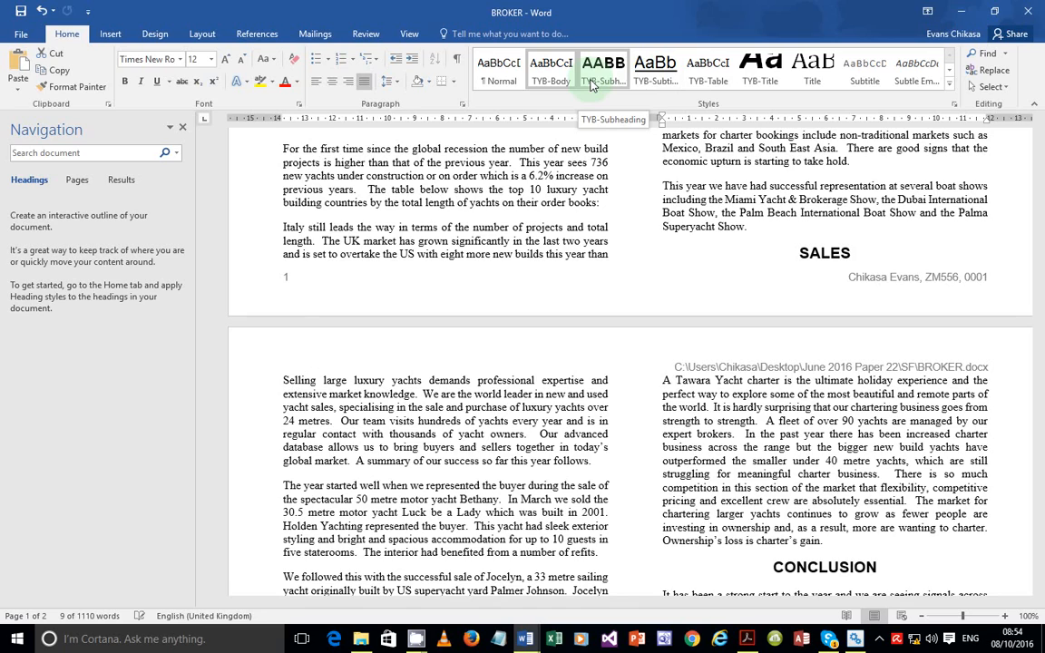
pyautogui.click(591, 83)
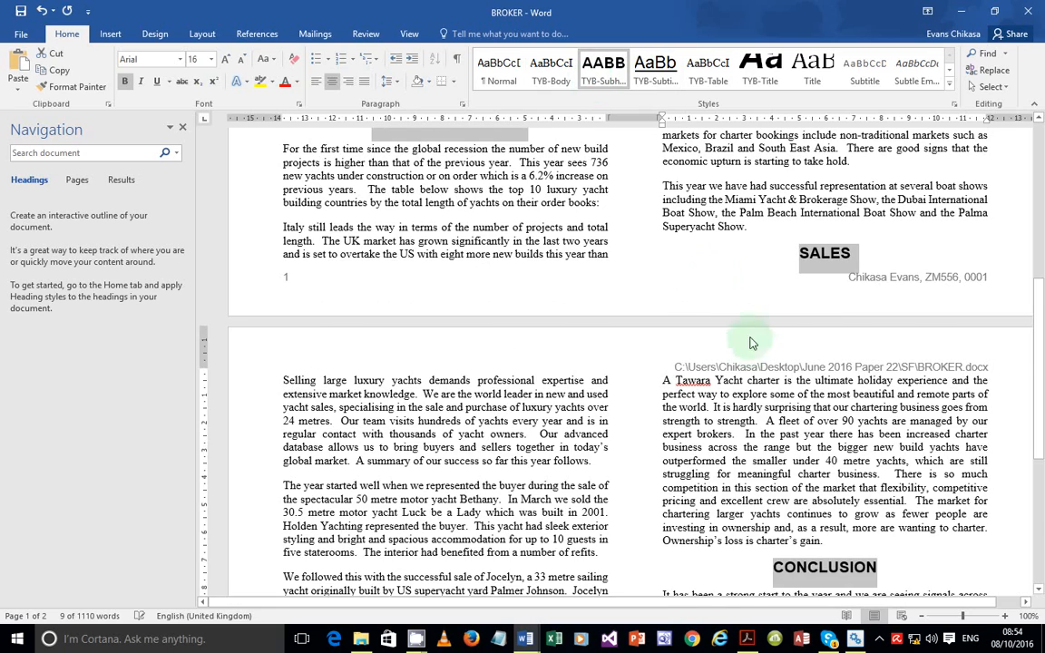
pyautogui.scroll(8, 752, 346)
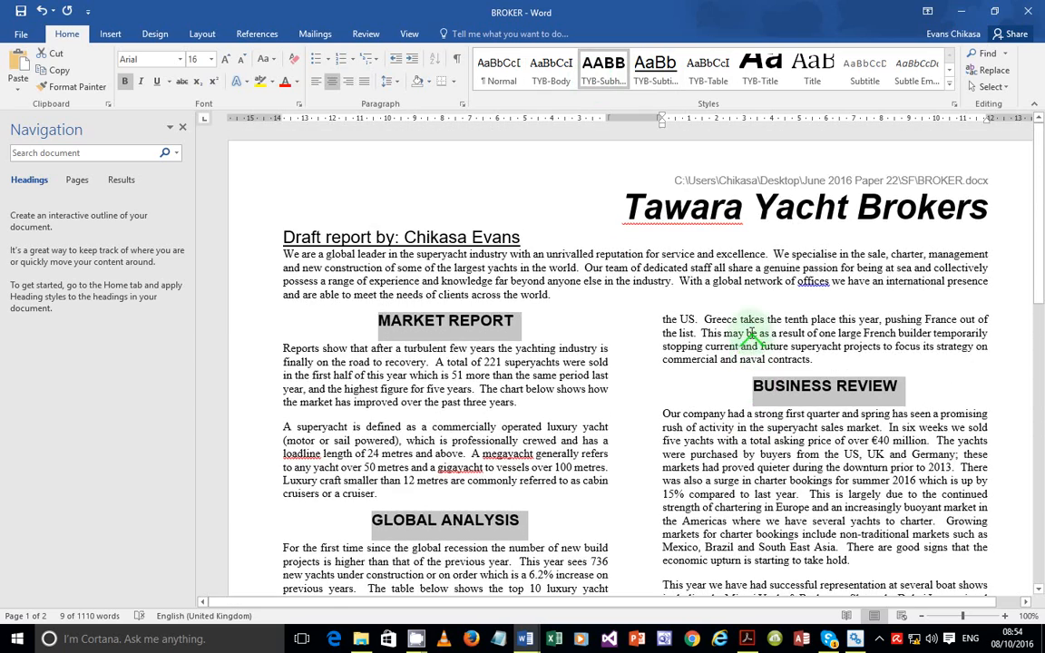
pyautogui.scroll(-7, 852, 381)
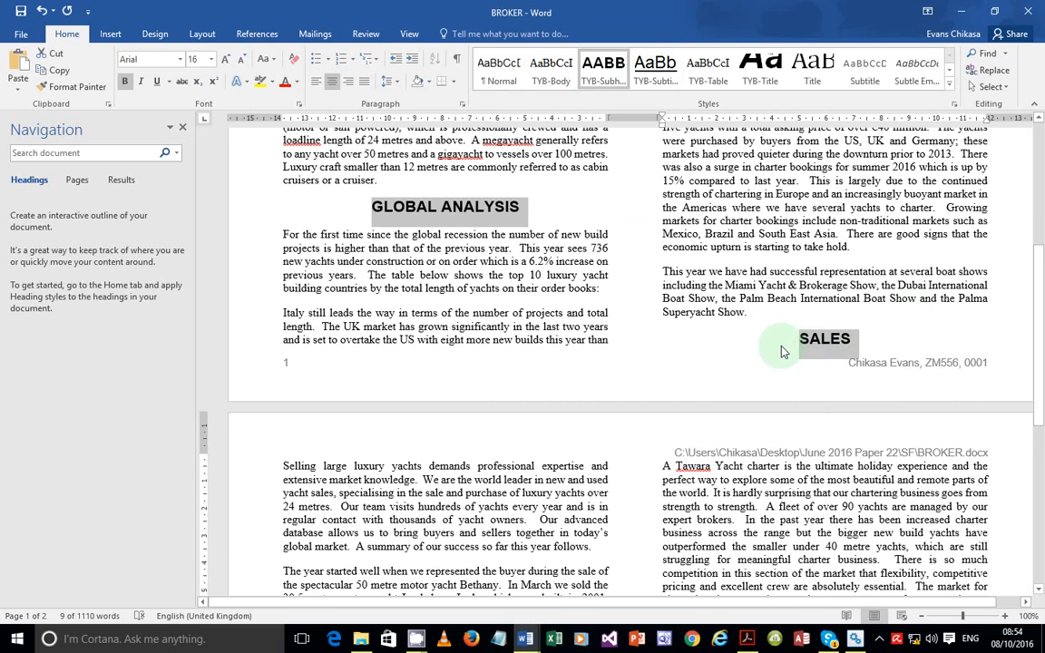
pyautogui.scroll(-8, 778, 356)
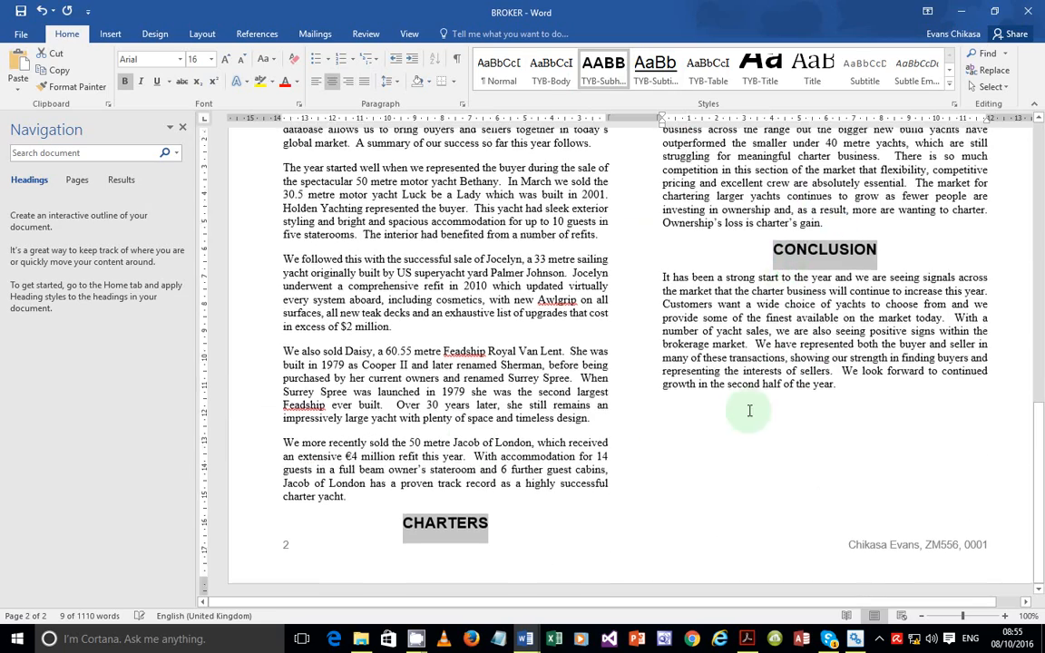
pyautogui.scroll(4, 746, 413)
pyautogui.scroll(4, 749, 410)
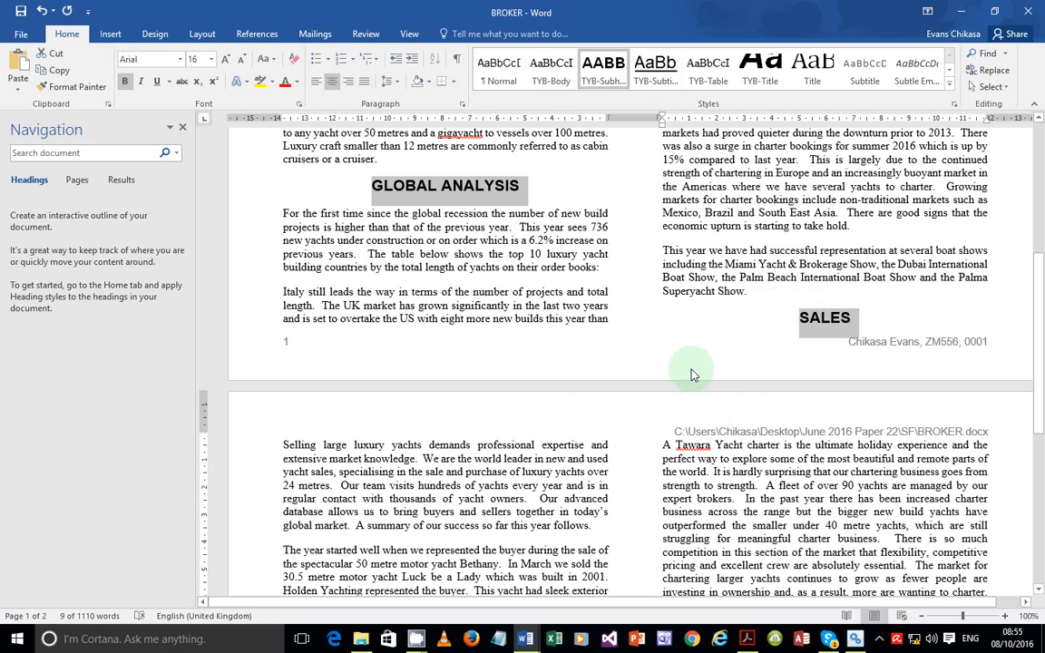
# Click into the text around the SALES heading to clear the heading selection
pyautogui.click(801, 316)
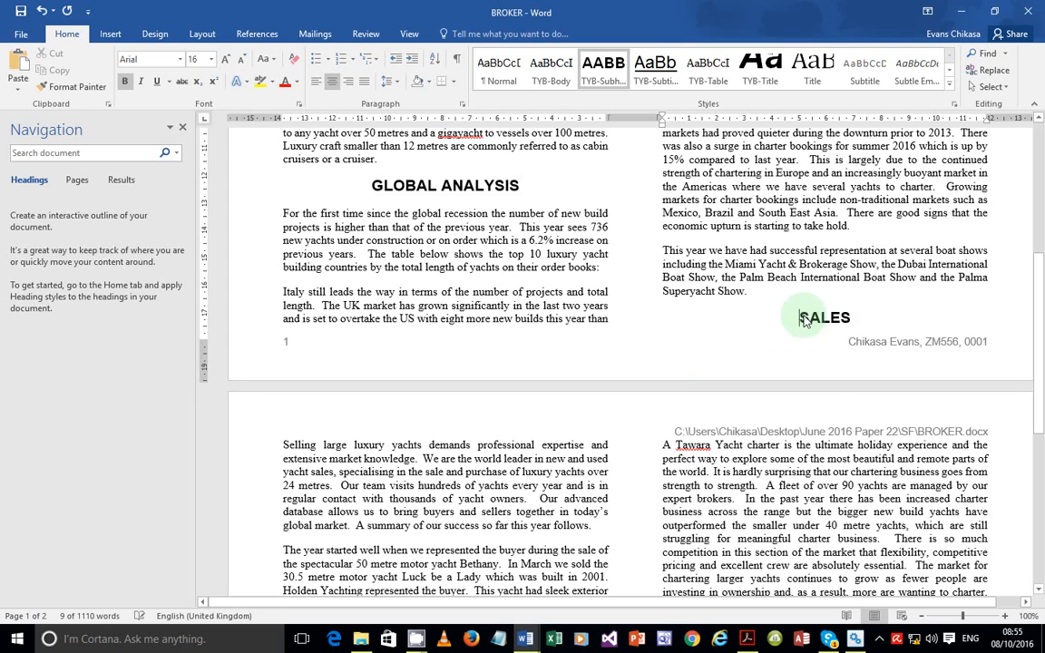
pyautogui.doubleClick(828, 316)
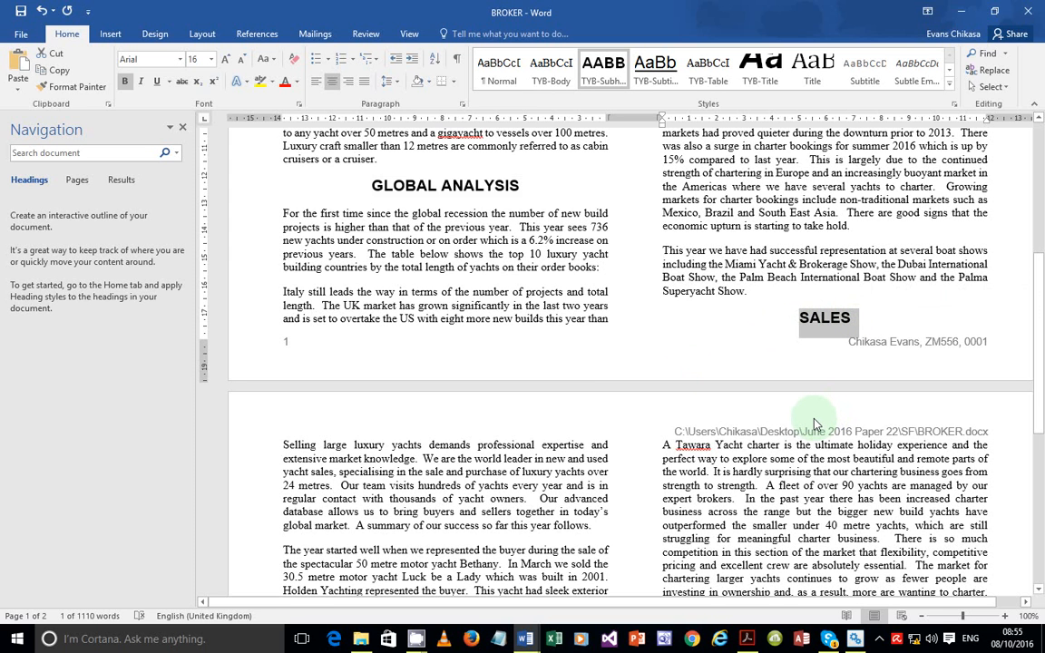
pyautogui.click(767, 326)
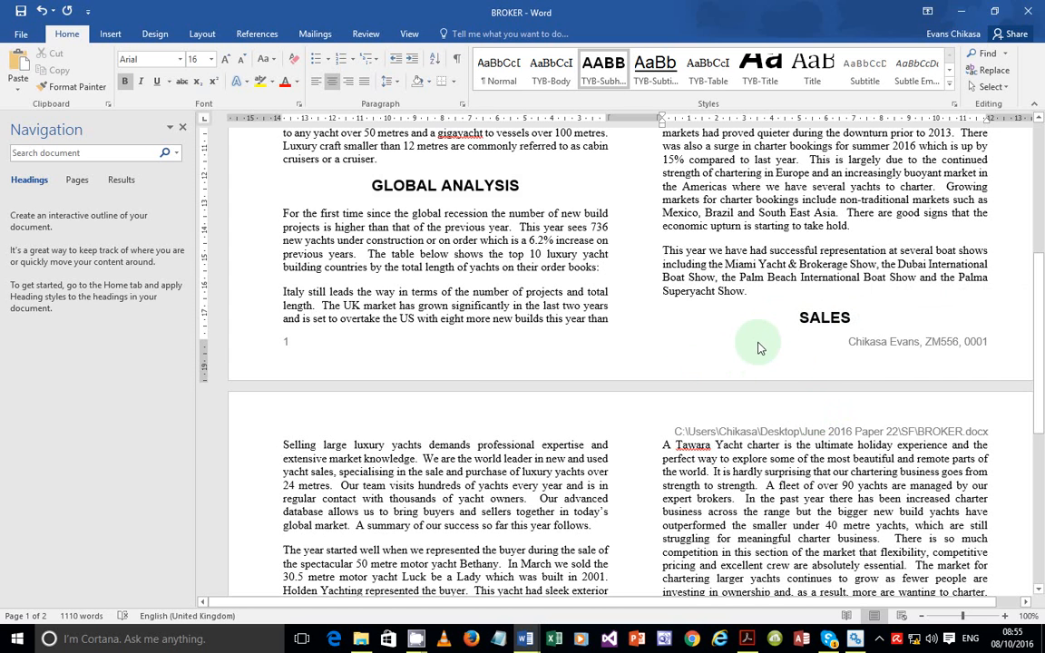
# Review question 12's chart task for J226SALES.CSV in the exam paper, then switch to the SF folder
pyautogui.click(743, 638)
pyautogui.scroll(-2, 201, 399)
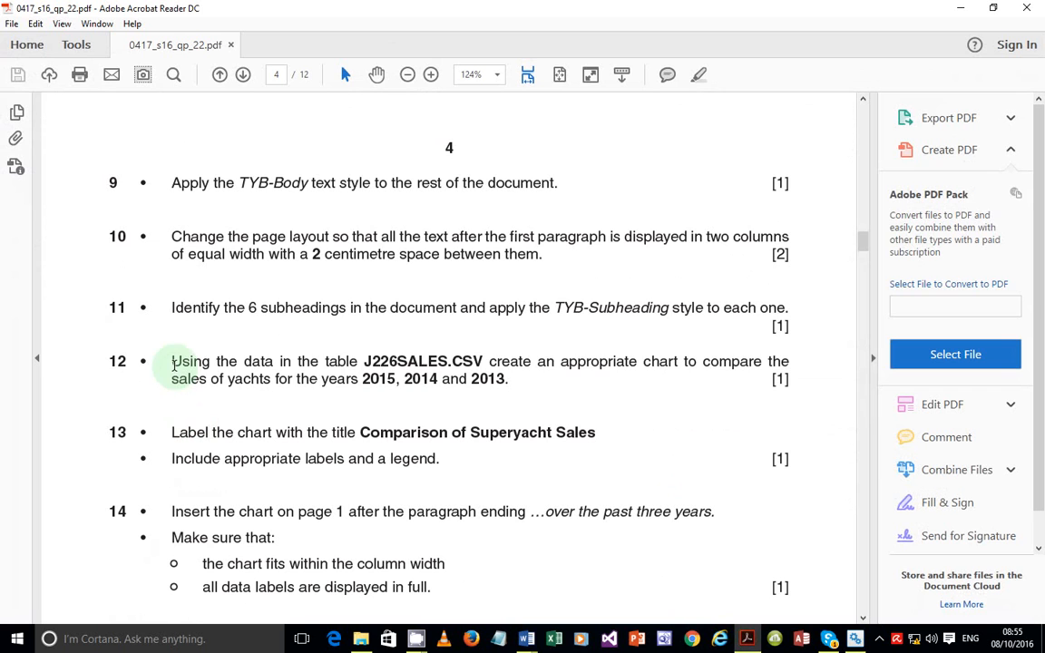
pyautogui.moveTo(174, 365); pyautogui.dragTo(538, 371)
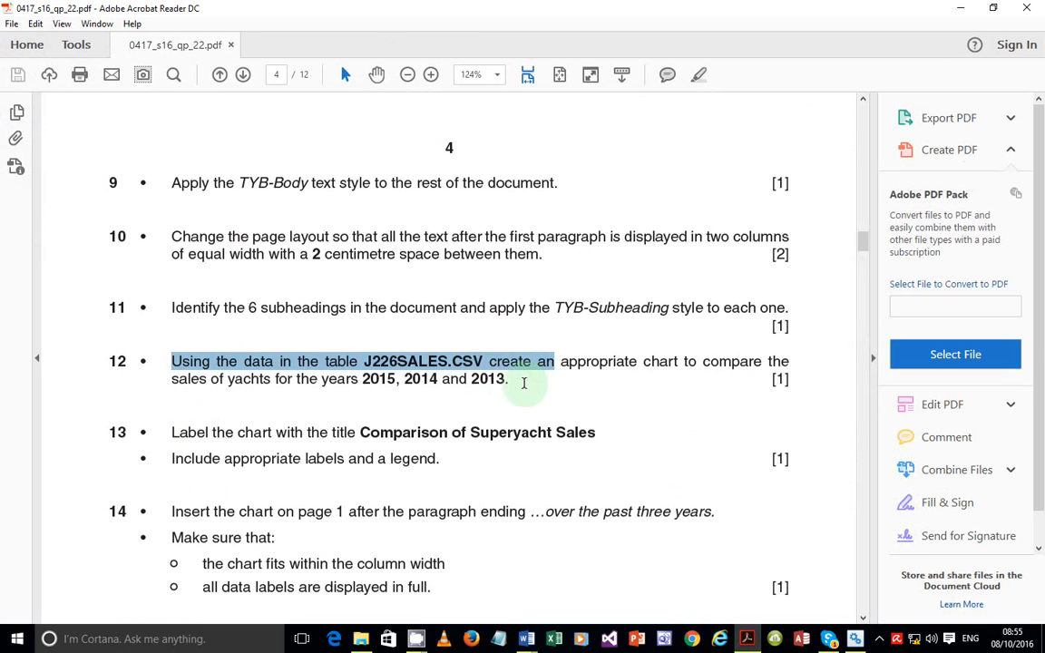
pyautogui.click(526, 372)
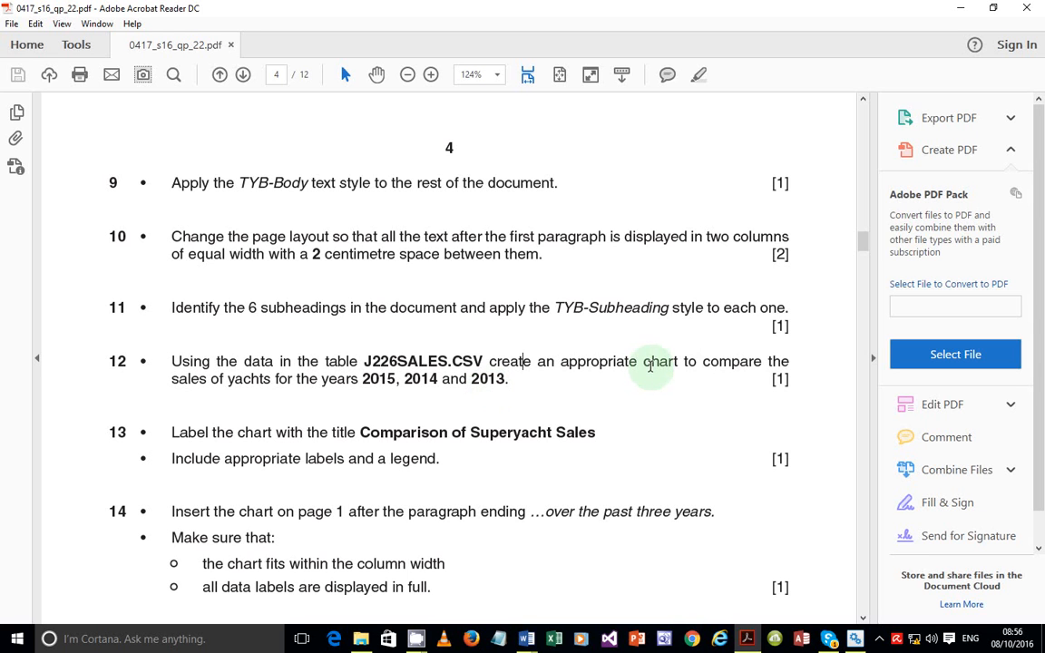
pyautogui.moveTo(643, 365); pyautogui.dragTo(675, 365)
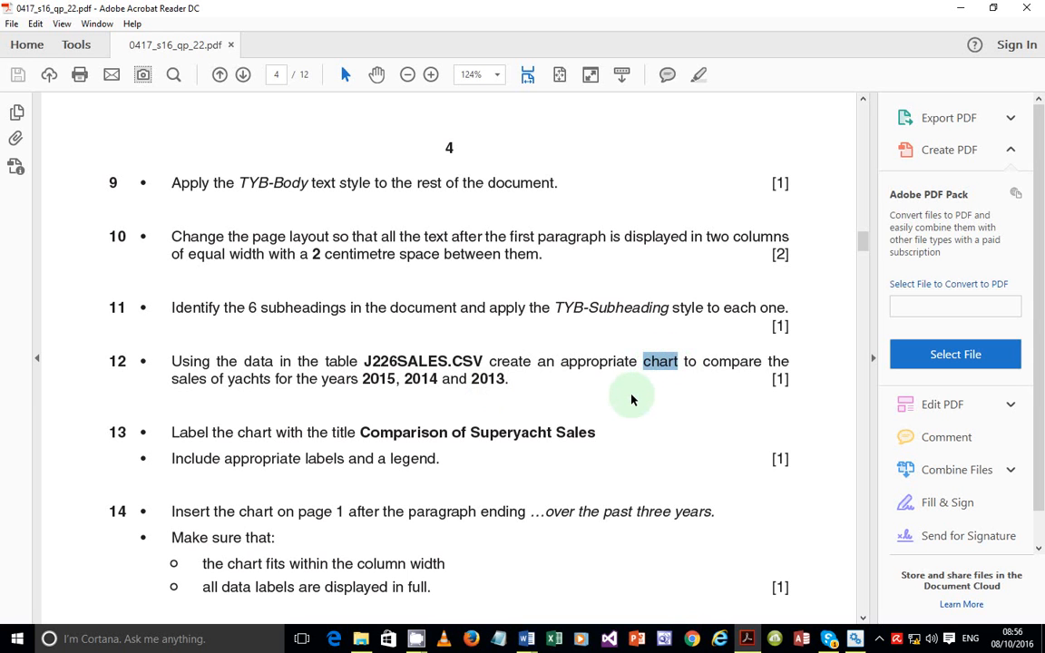
pyautogui.click(456, 360)
pyautogui.doubleClick(420, 361)
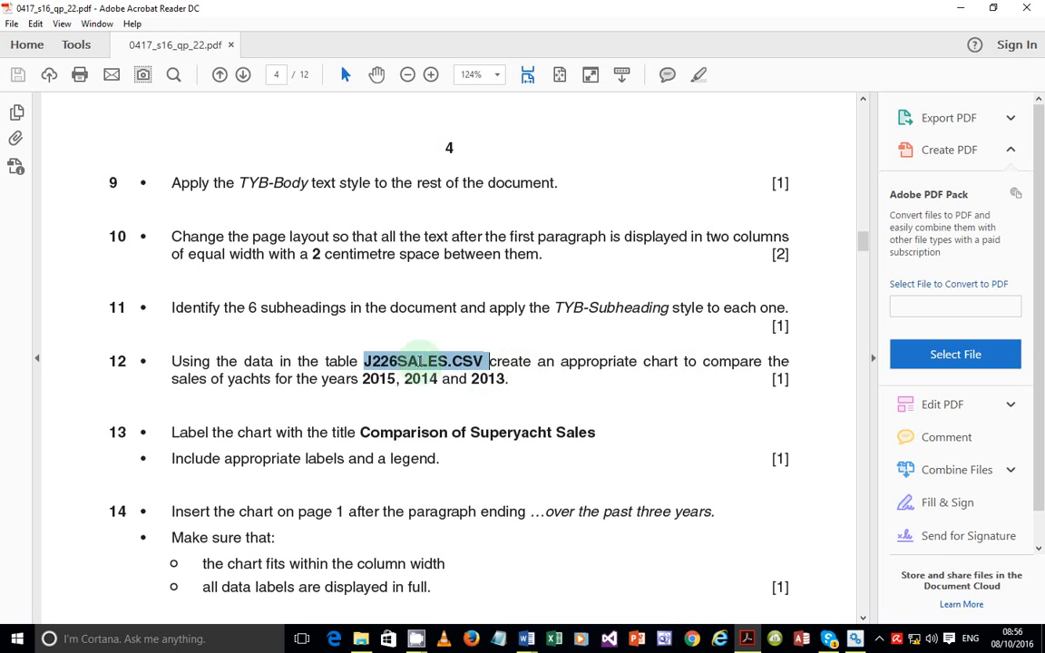
pyautogui.click(407, 541)
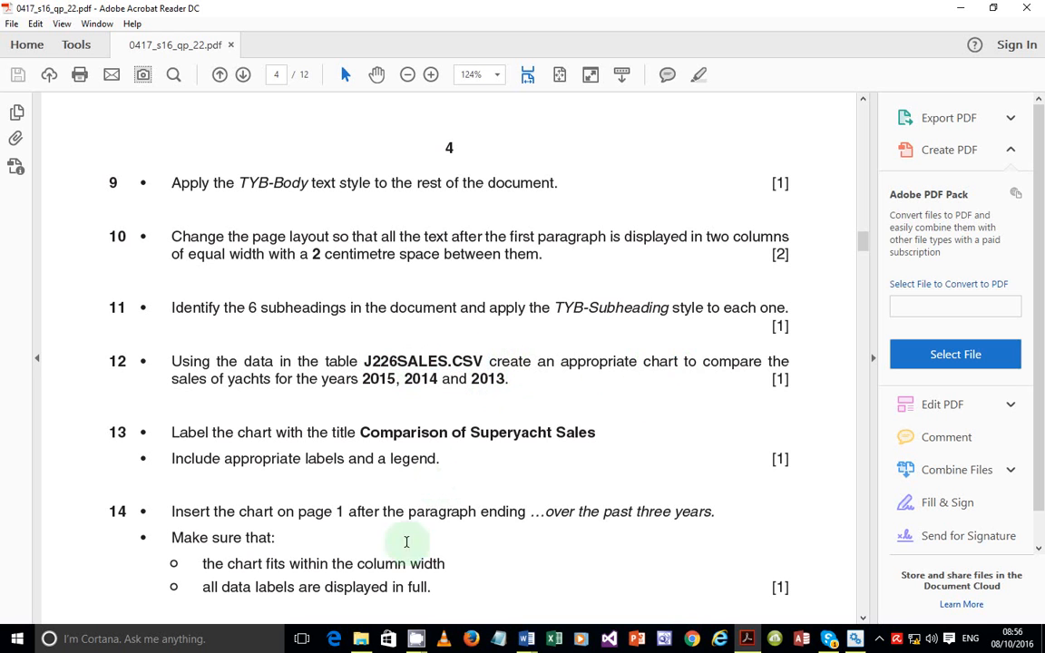
pyautogui.click(356, 636)
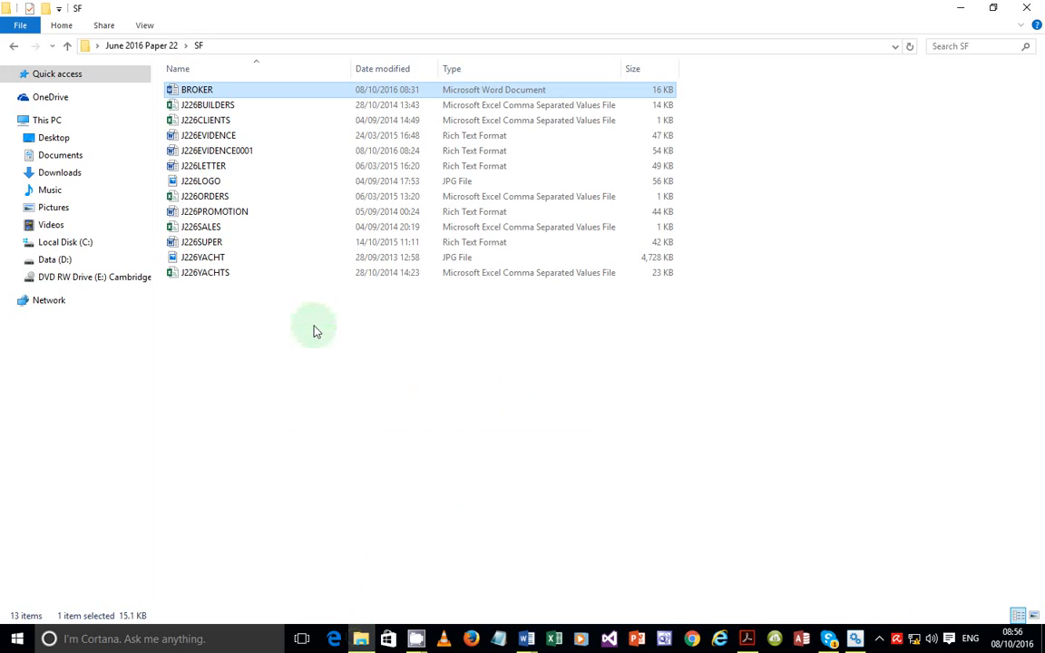
# Open J226SALES from the SF folder in Excel
pyautogui.click(230, 233)
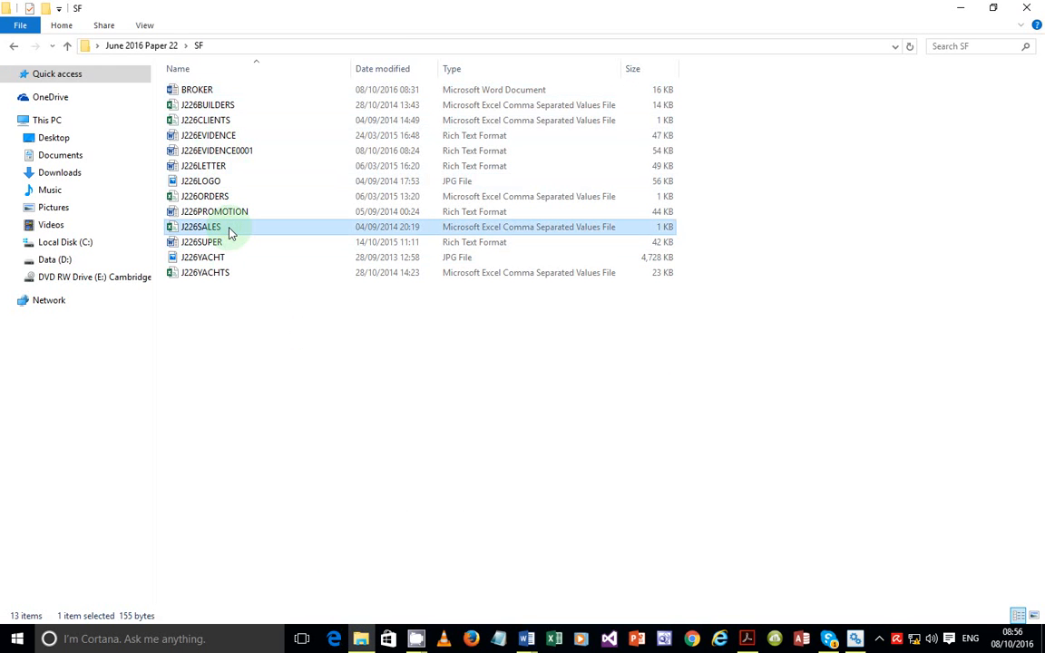
pyautogui.doubleClick(230, 233)
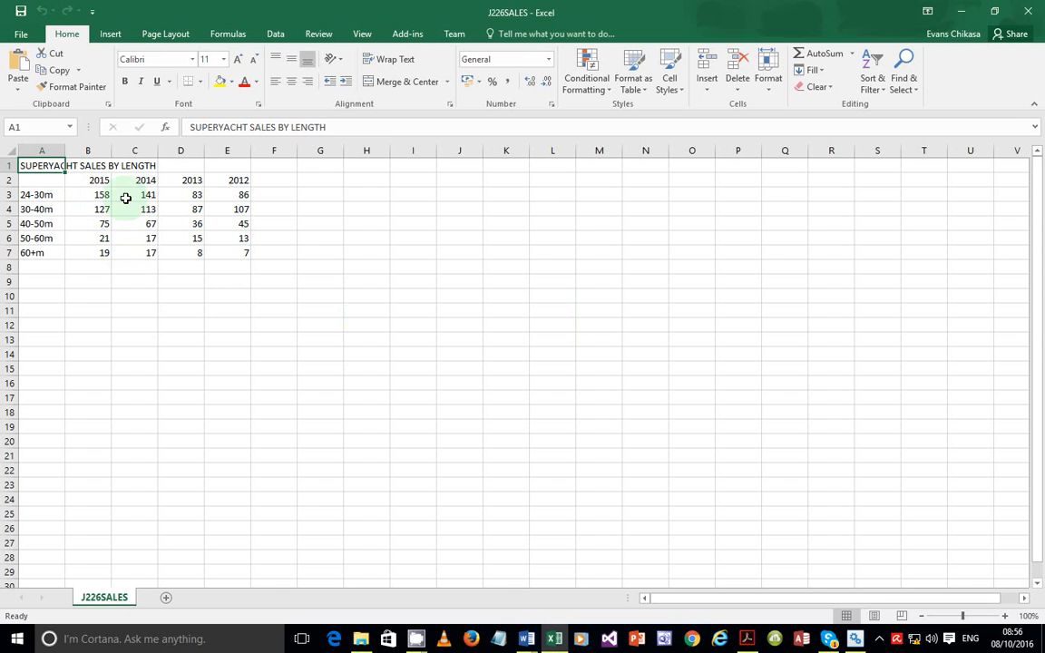
# AutoFit every column of the J226SALES sheet and check the exam question
pyautogui.click(8, 150)
pyautogui.doubleClick(65, 152)
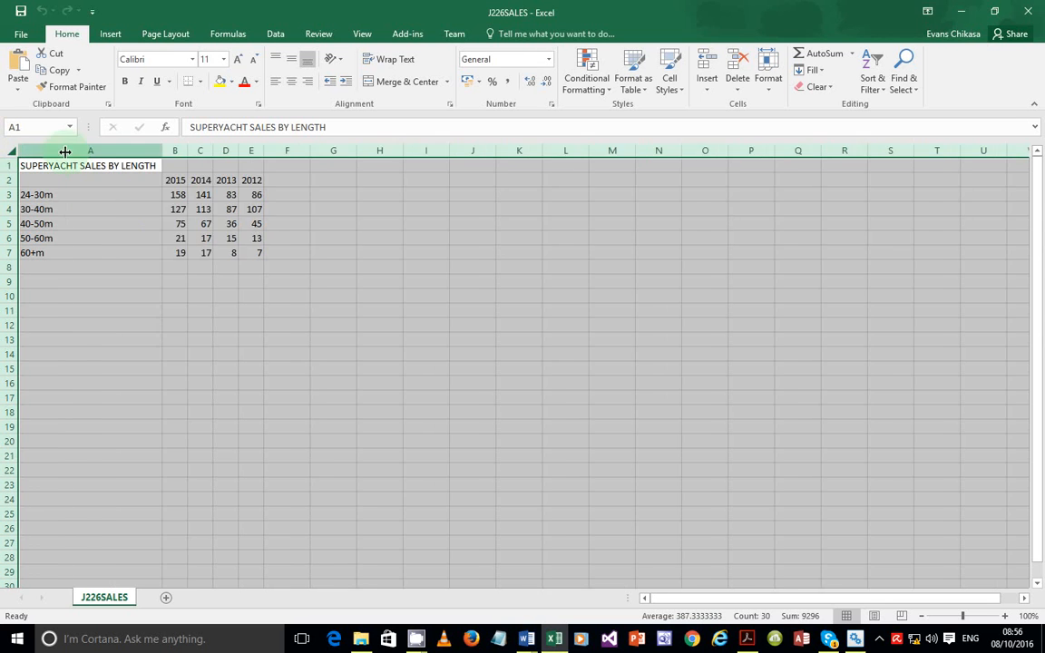
pyautogui.click(252, 308)
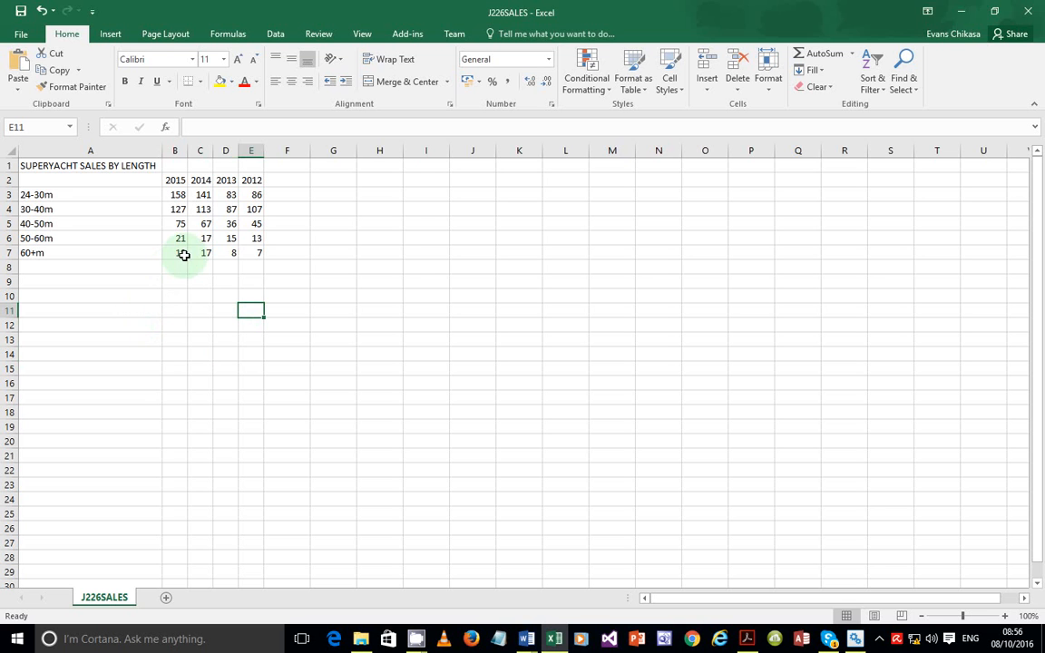
pyautogui.click(747, 639)
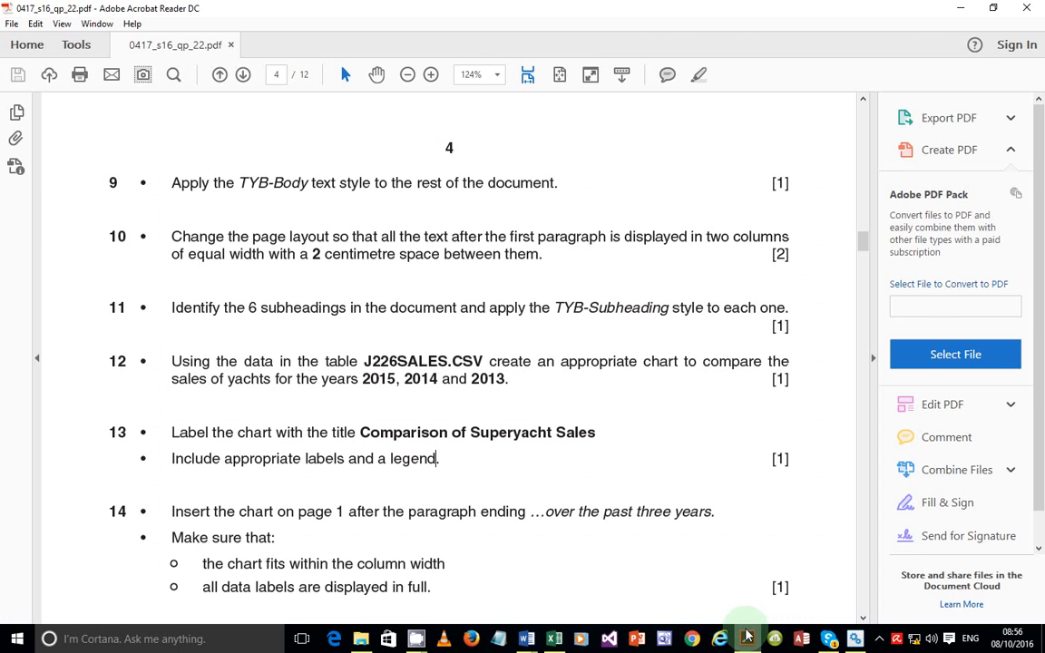
pyautogui.click(747, 638)
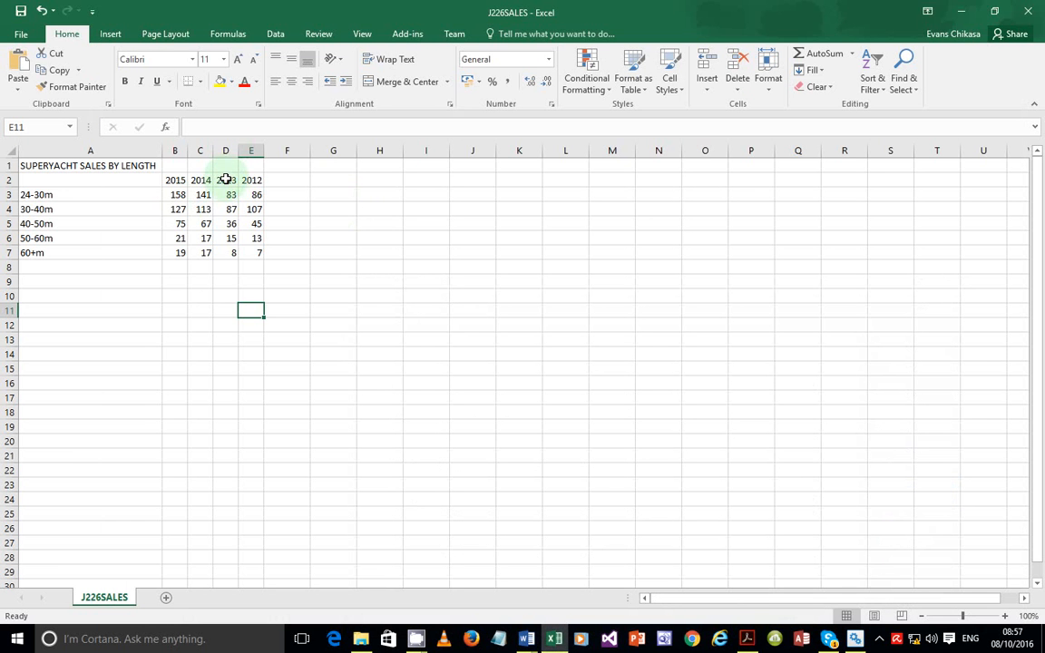
# Locate the year headings, length categories and 2015–2013 figures to chart
pyautogui.moveTo(226, 177); pyautogui.dragTo(167, 179)
pyautogui.click(142, 319)
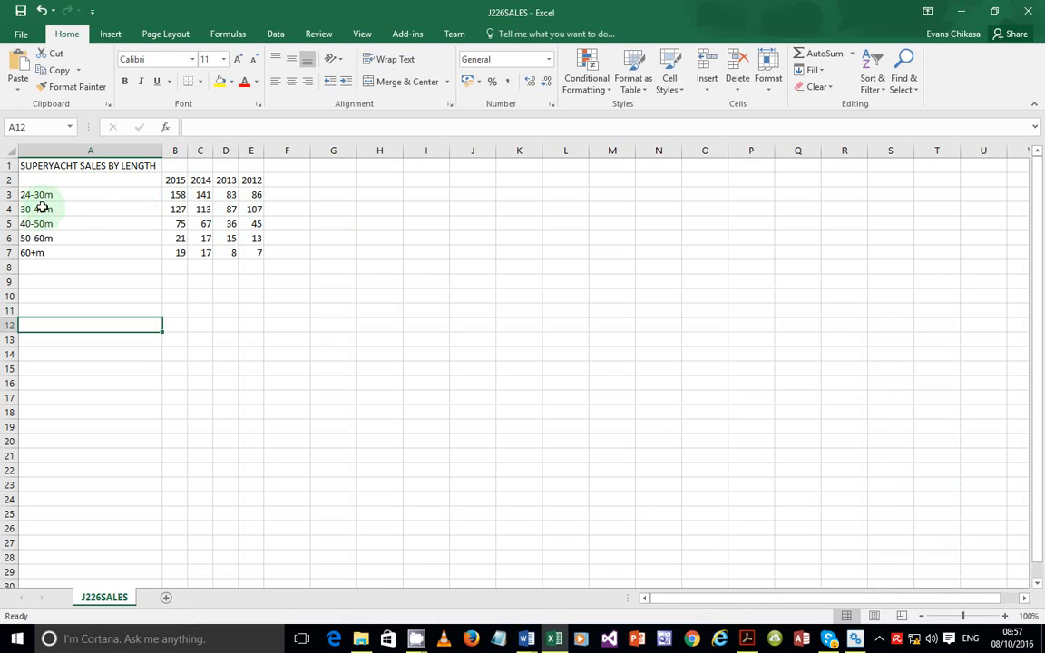
pyautogui.moveTo(69, 194); pyautogui.dragTo(77, 255)
pyautogui.moveTo(170, 181); pyautogui.dragTo(228, 250)
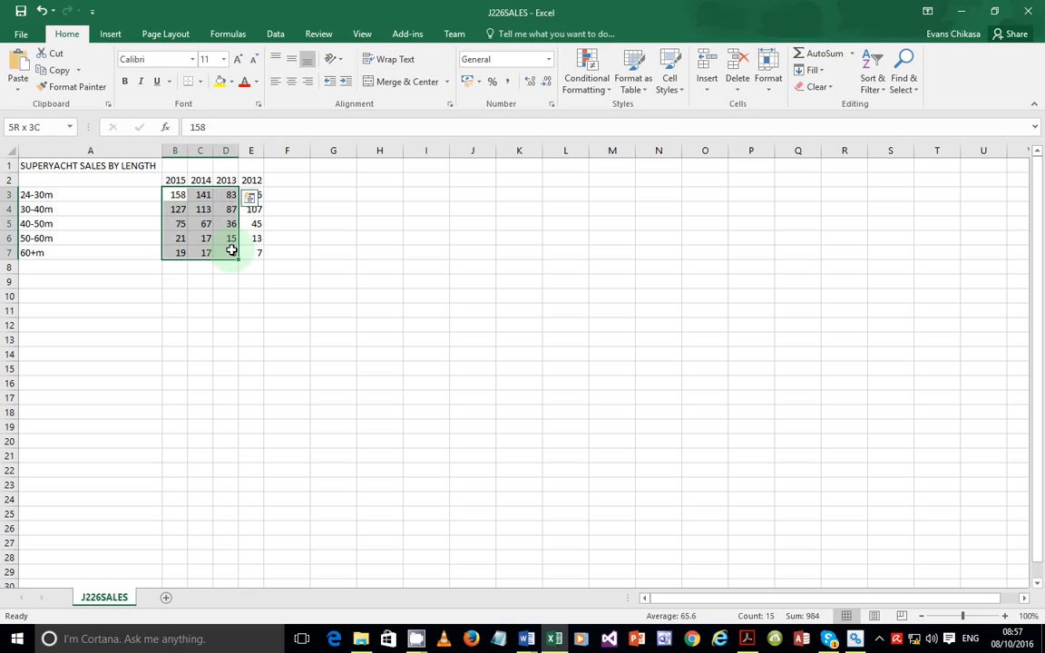
pyautogui.click(184, 283)
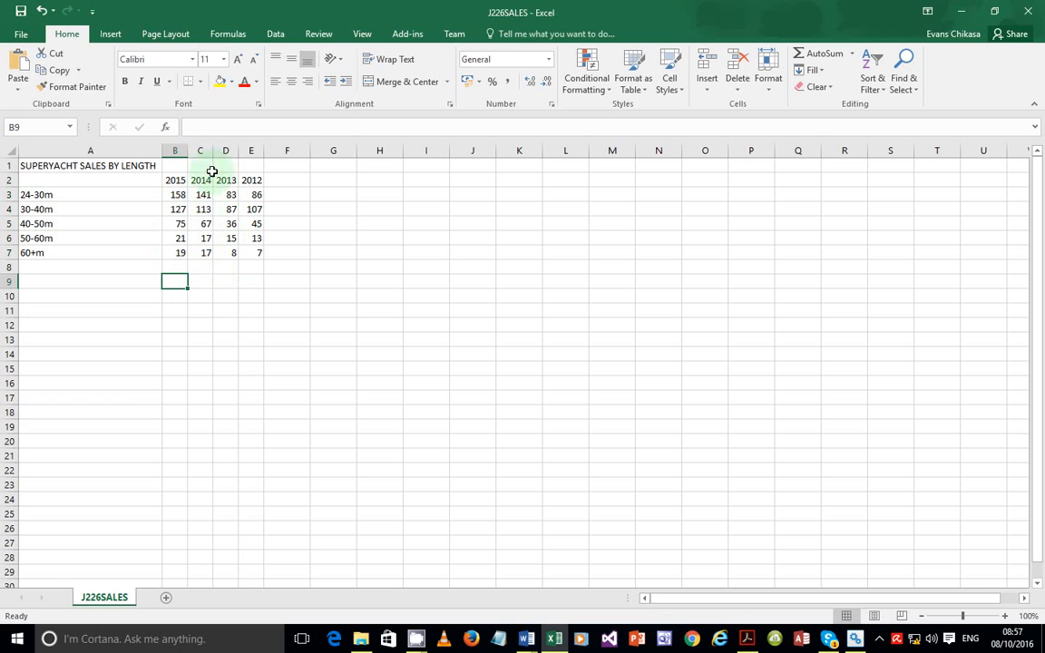
pyautogui.click(112, 35)
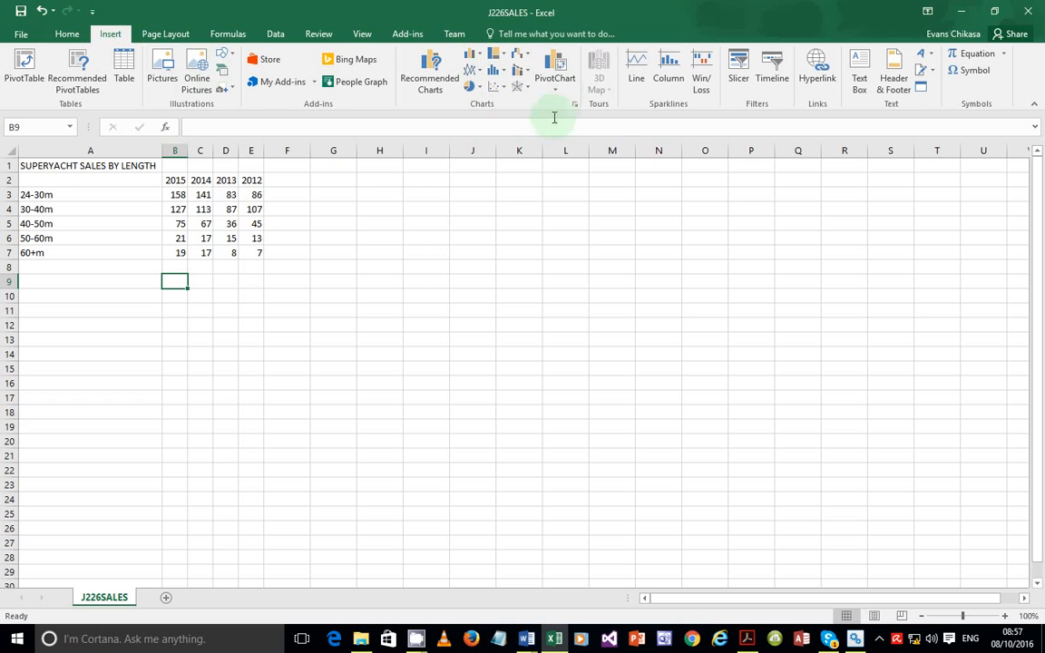
pyautogui.click(479, 61)
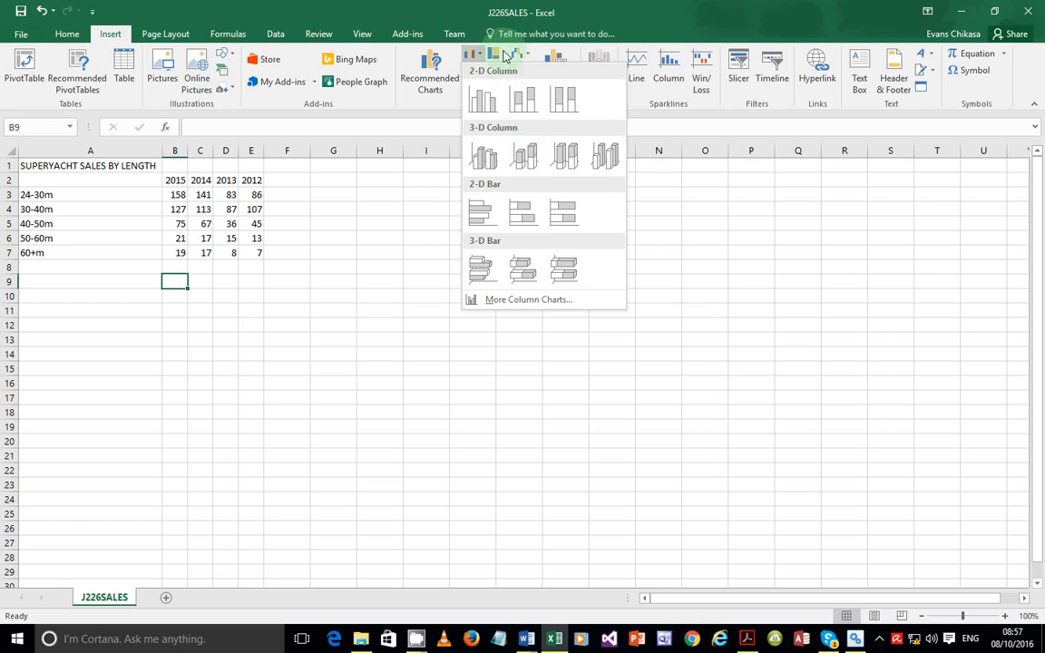
pyautogui.click(524, 57)
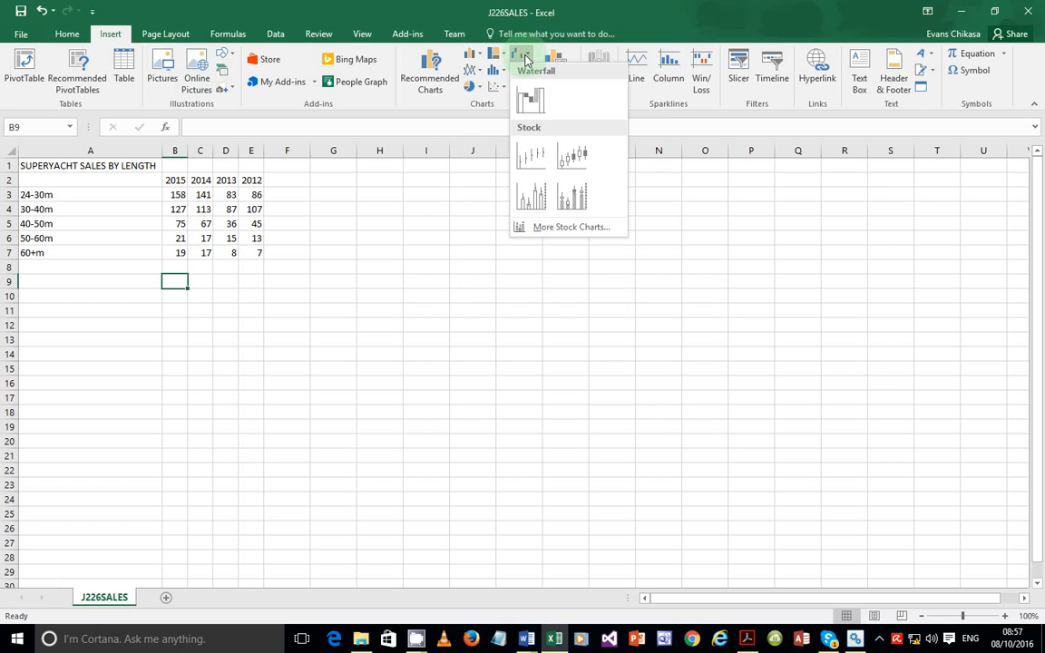
pyautogui.click(501, 76)
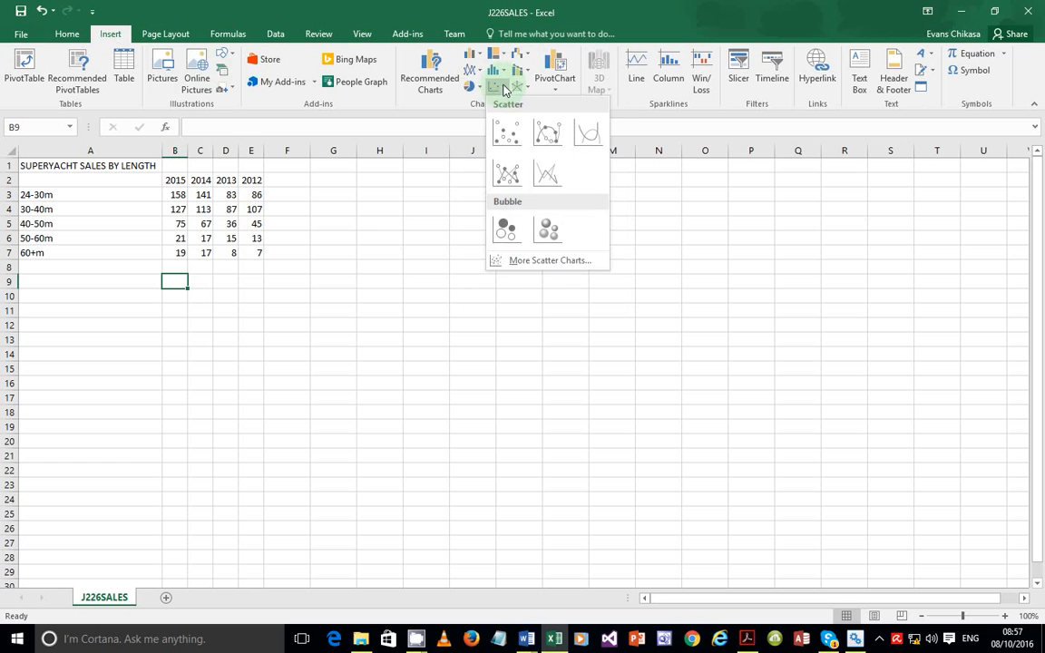
pyautogui.click(504, 76)
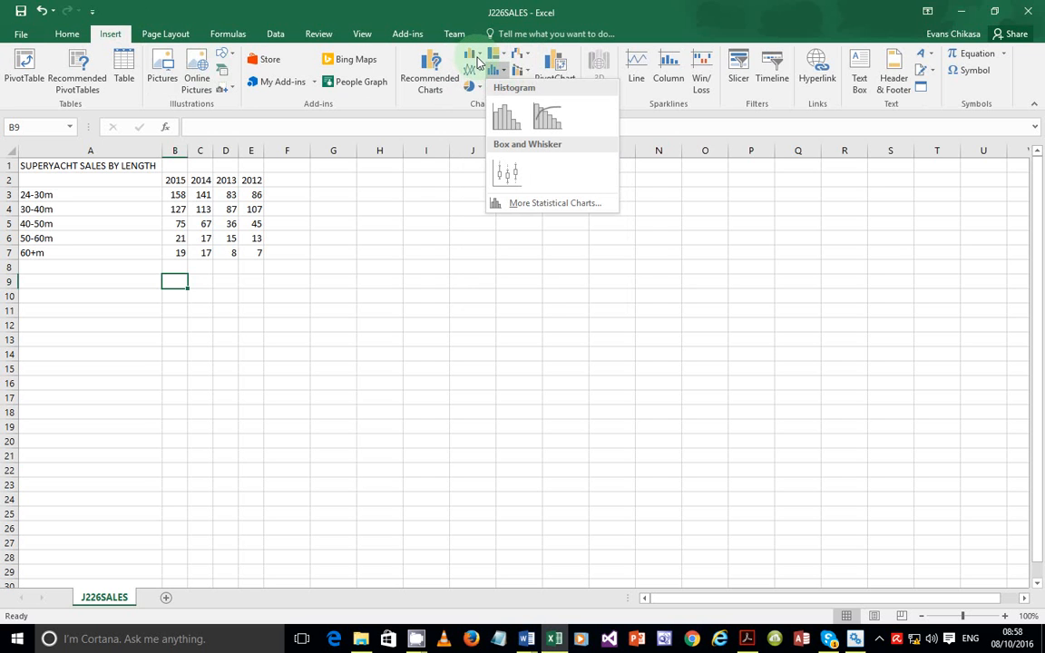
pyautogui.click(478, 60)
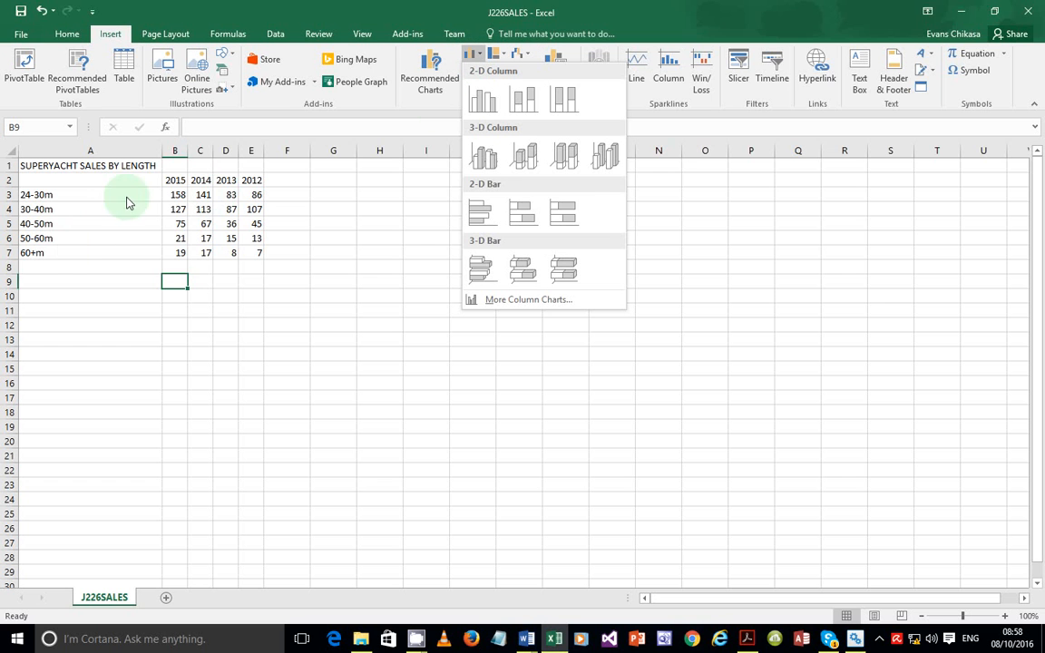
pyautogui.click(30, 178)
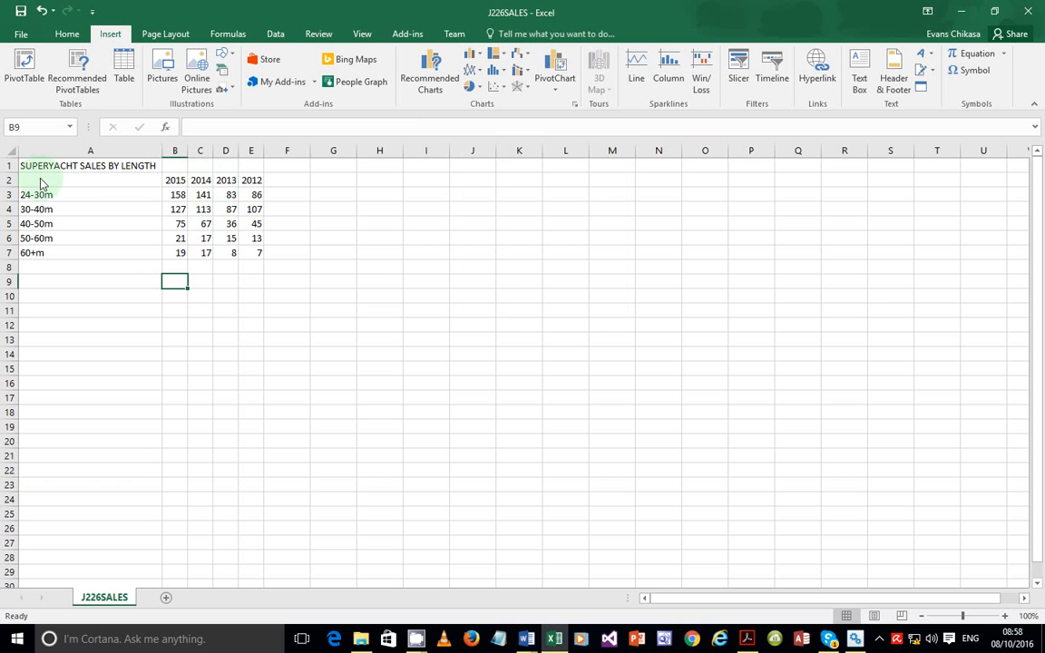
# Chart A2:D7, the lengths with 2015–2013 sales, as a 2-D clustered column chart
pyautogui.click(41, 184)
pyautogui.moveTo(41, 184); pyautogui.dragTo(224, 262)
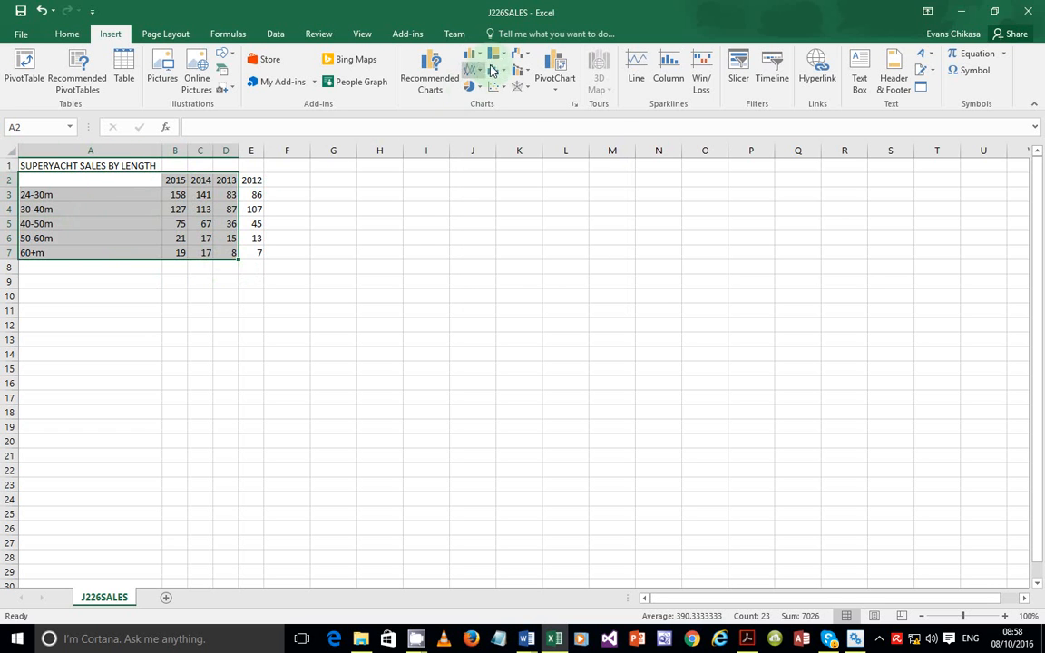
pyautogui.click(482, 57)
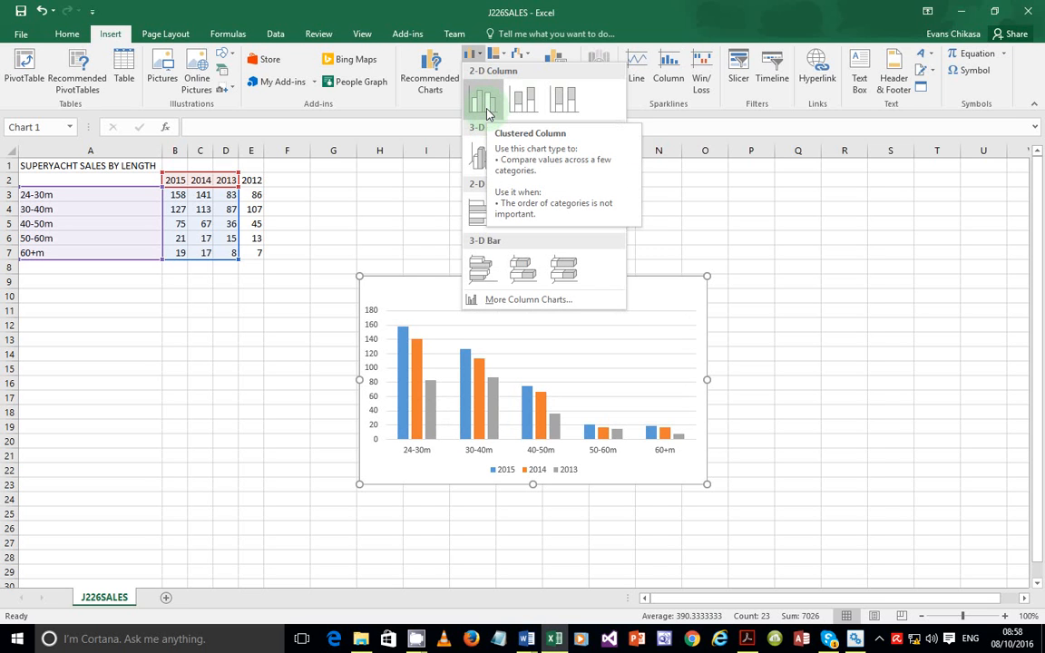
pyautogui.click(486, 112)
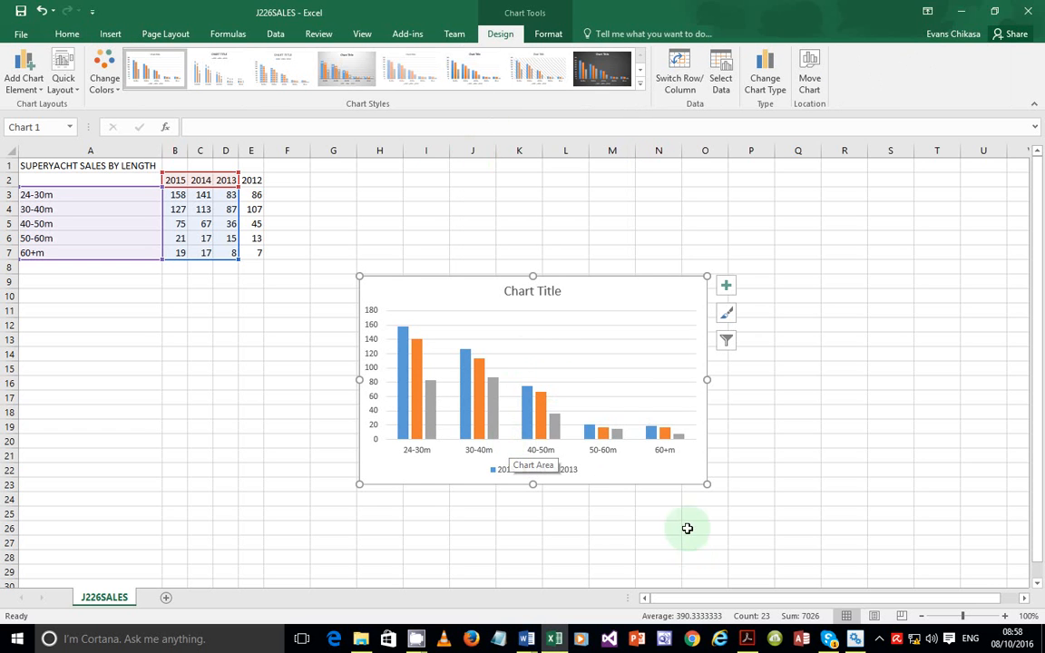
pyautogui.click(746, 639)
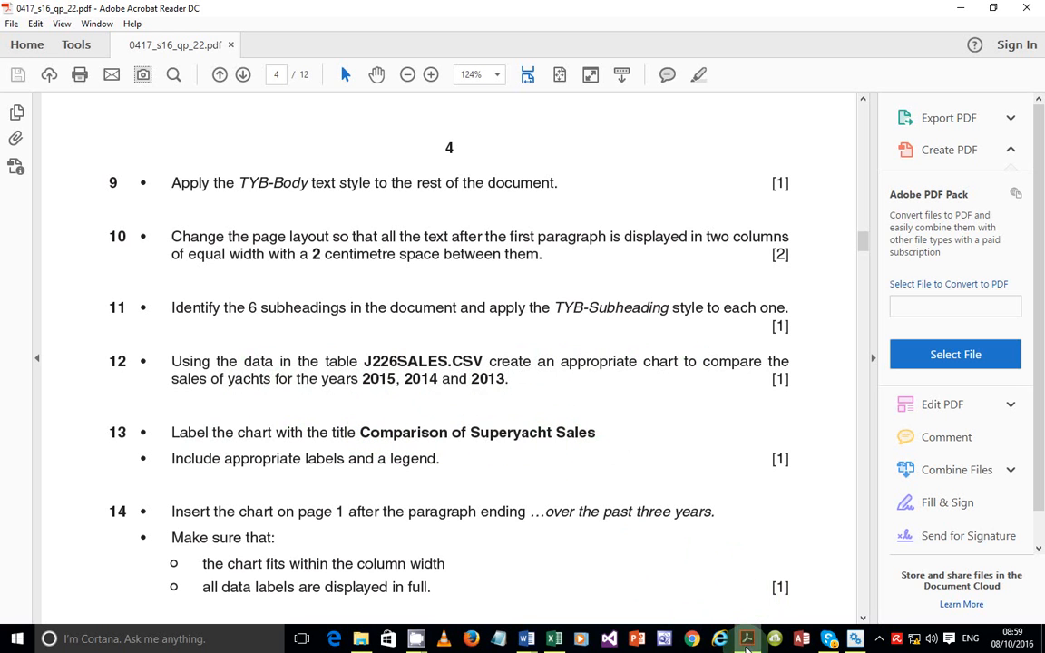
# Replace the placeholder chart title with 'Comparison of Superyacht Sales'
pyautogui.click(746, 642)
pyautogui.click(541, 299)
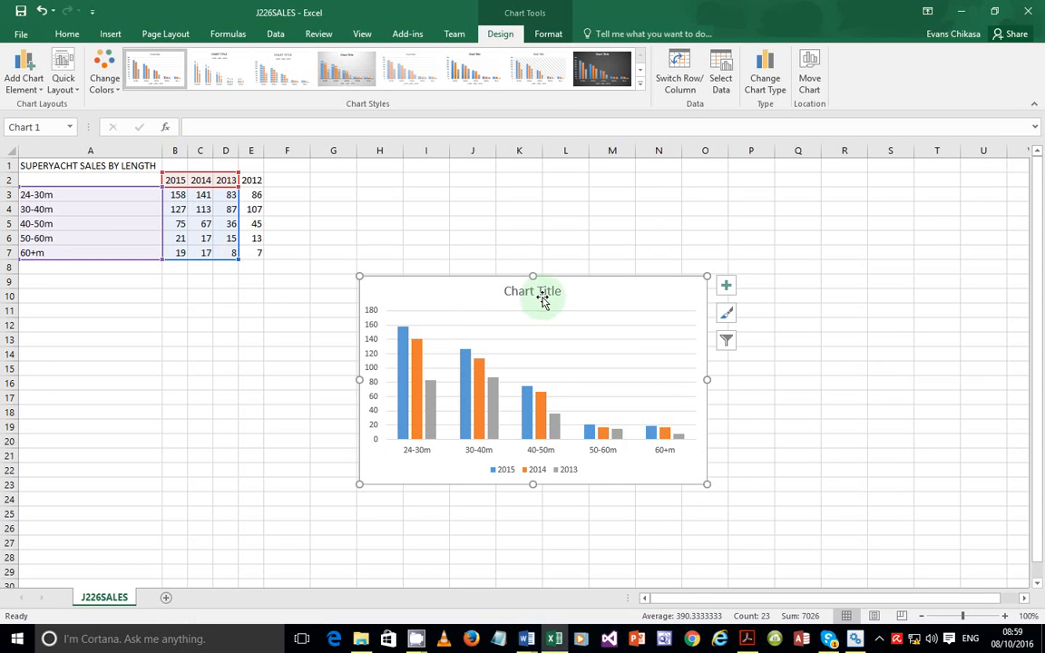
pyautogui.doubleClick(542, 299)
pyautogui.doubleClick(542, 292)
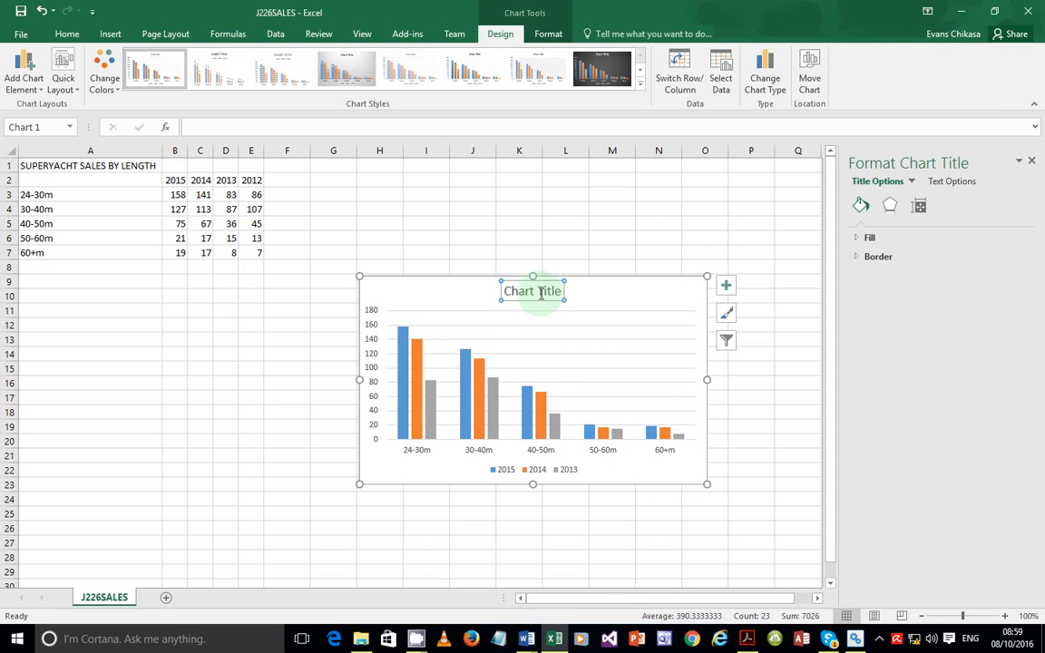
pyautogui.tripleClick(541, 292)
pyautogui.write('Comp')
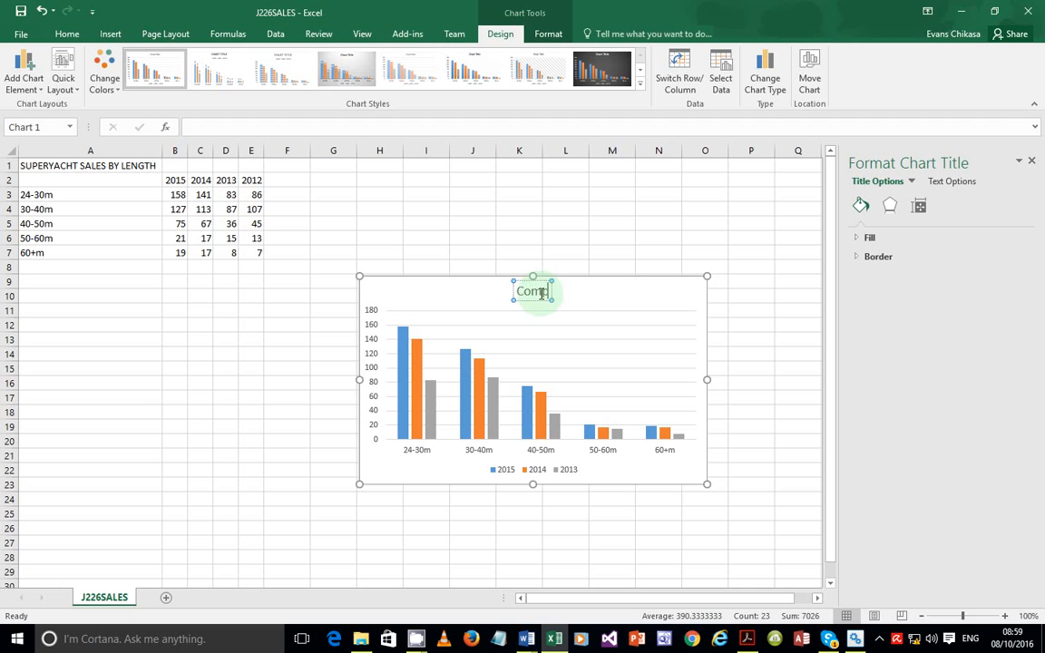
pyautogui.write('arison of ')
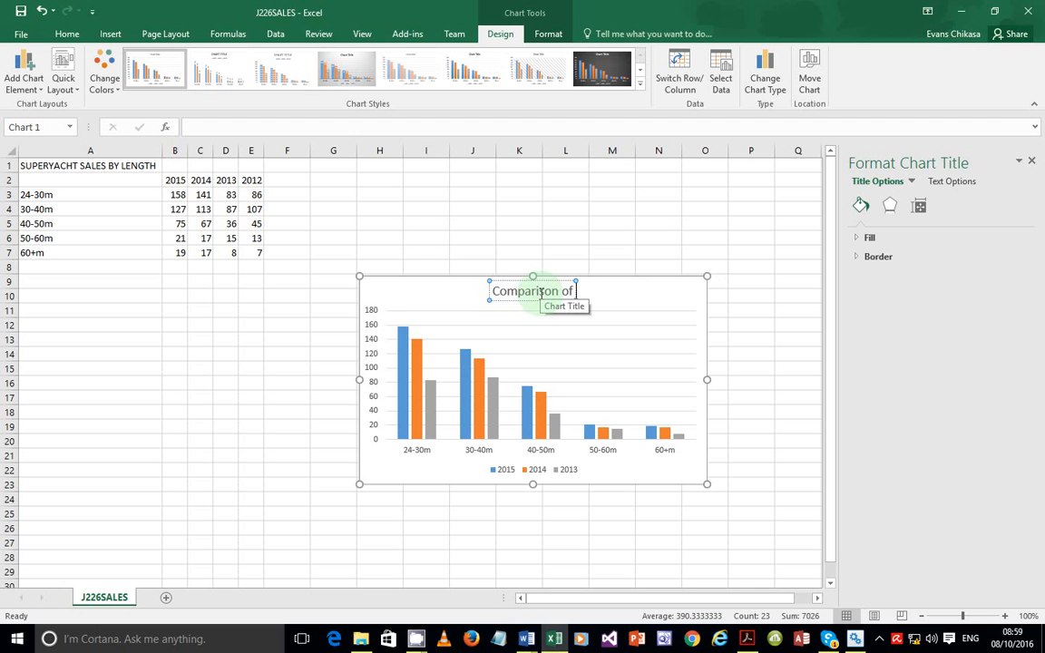
pyautogui.write('Superyacht')
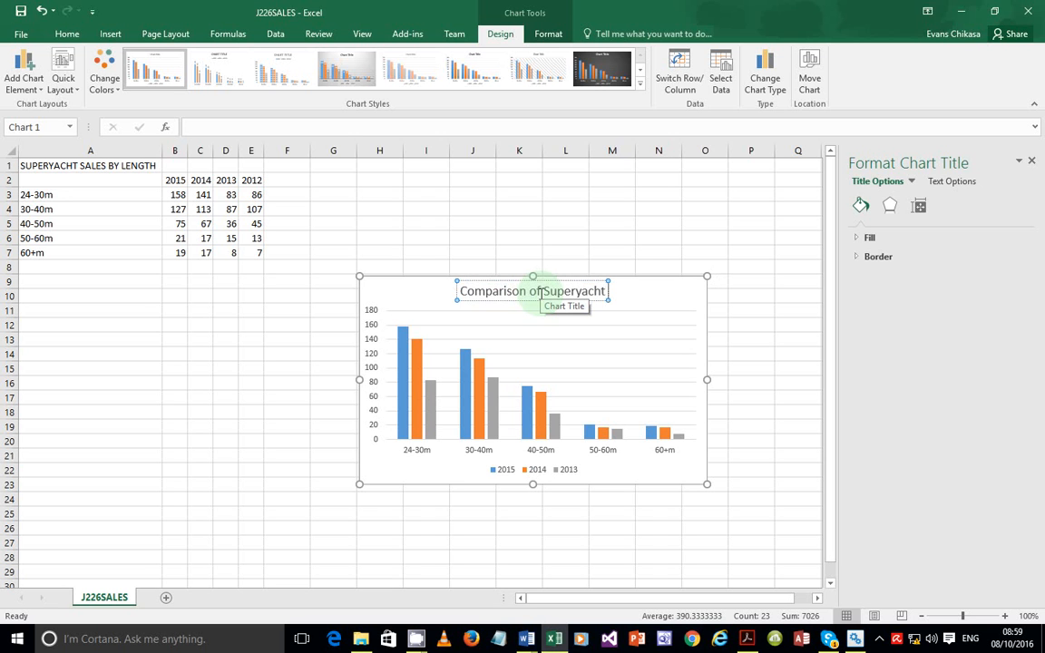
pyautogui.write(' Sales')
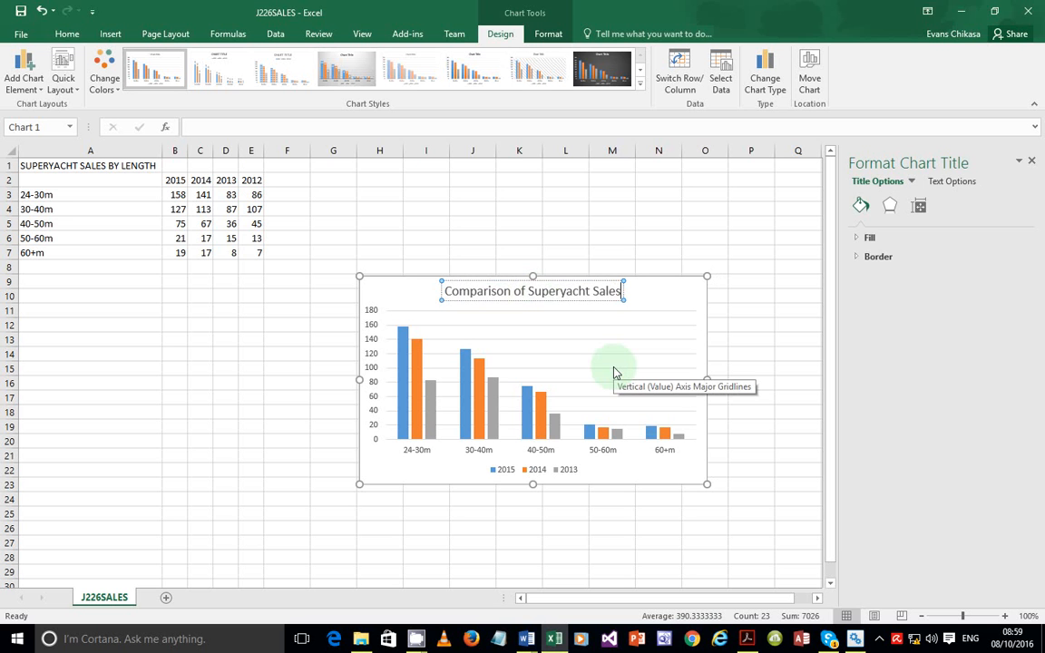
pyautogui.click(750, 639)
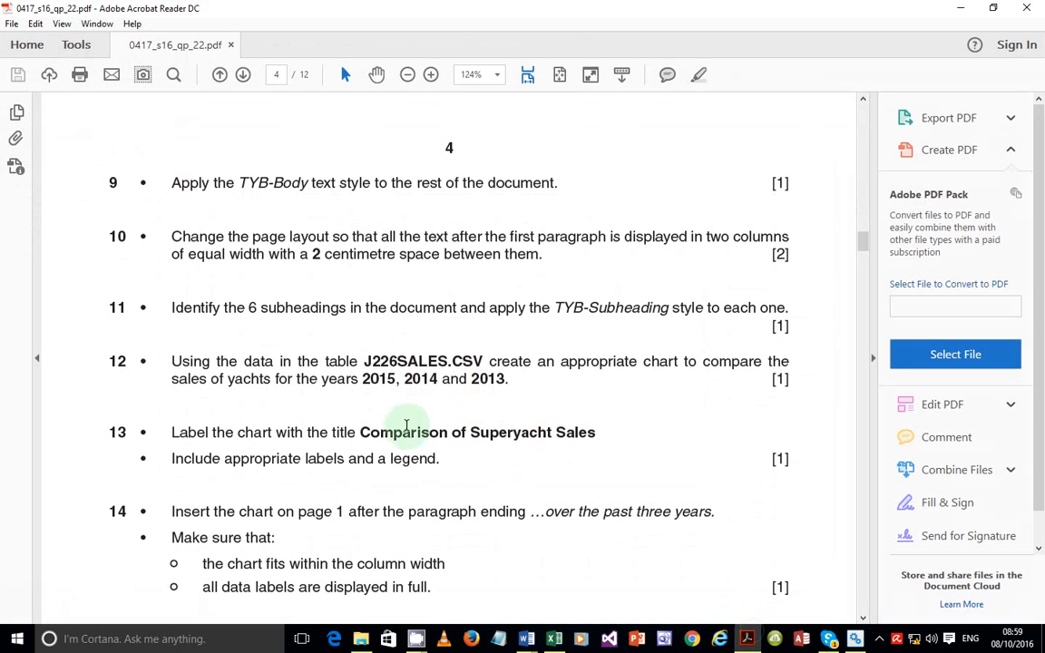
# Read exam questions 13–15, then return to the chart in Excel
pyautogui.scroll(-2, 381, 437)
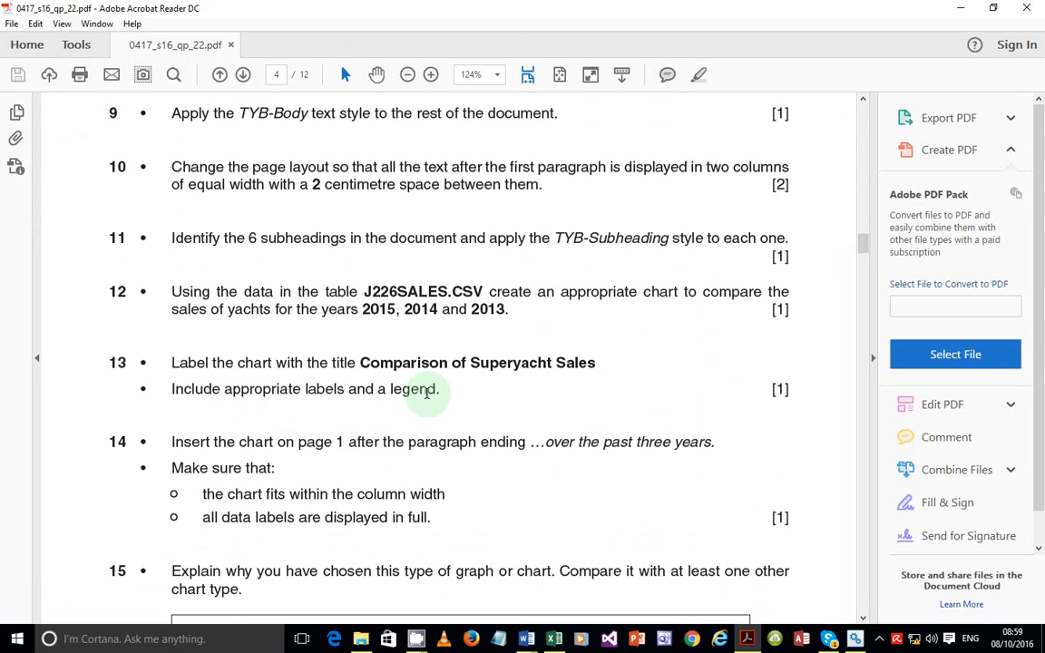
pyautogui.click(746, 641)
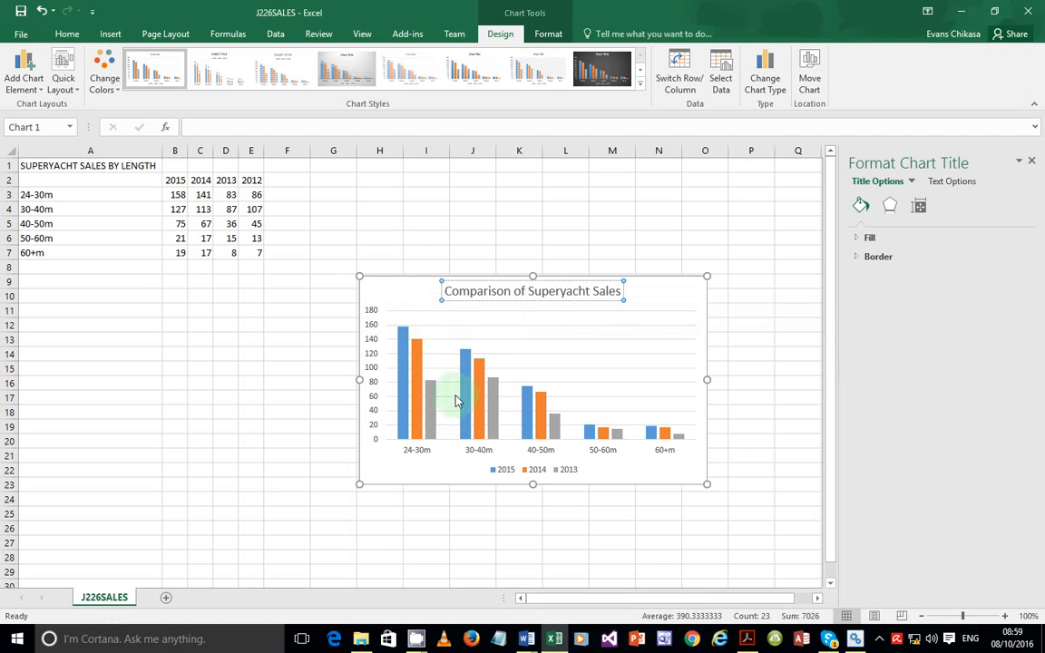
pyautogui.moveTo(430, 424)
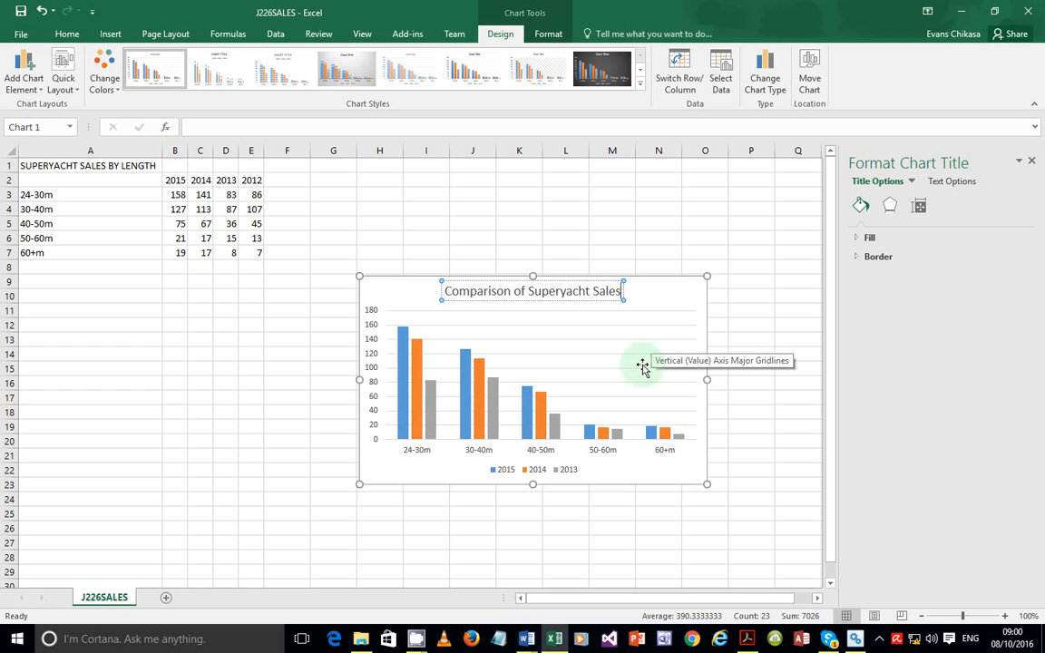
# Turn on the chart's axis titles and check question 13's legend requirement
pyautogui.click(695, 287)
pyautogui.click(726, 287)
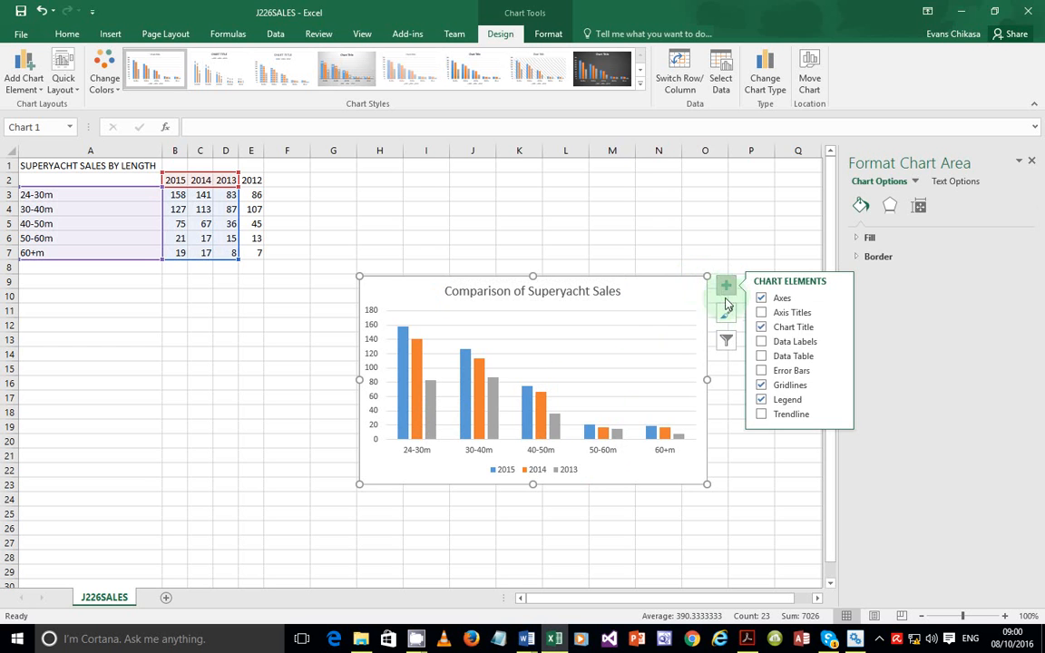
pyautogui.click(773, 317)
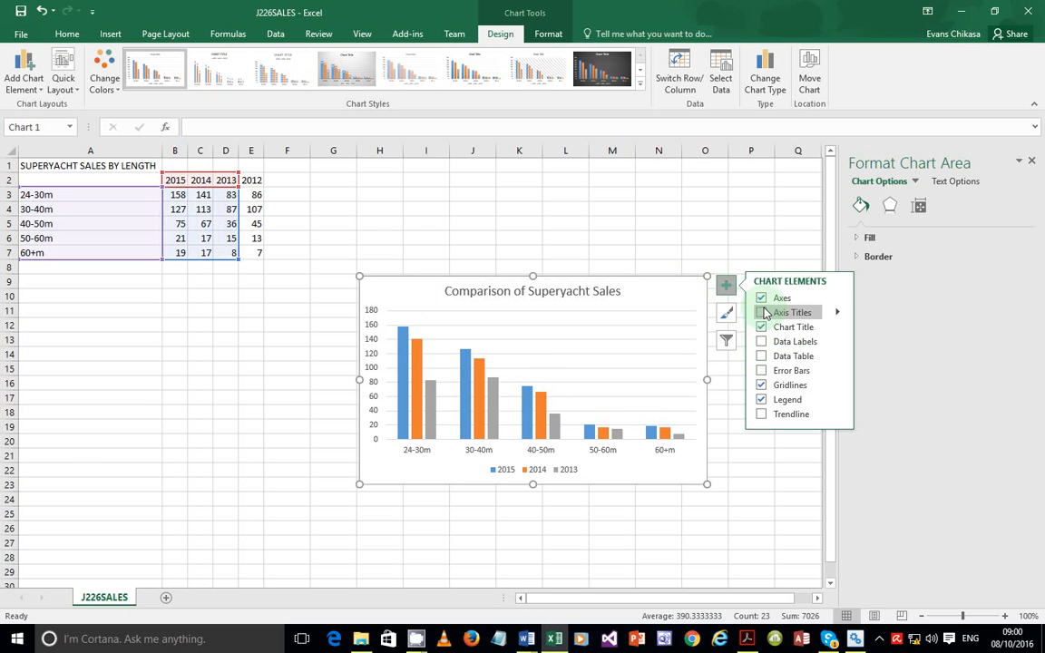
pyautogui.click(764, 313)
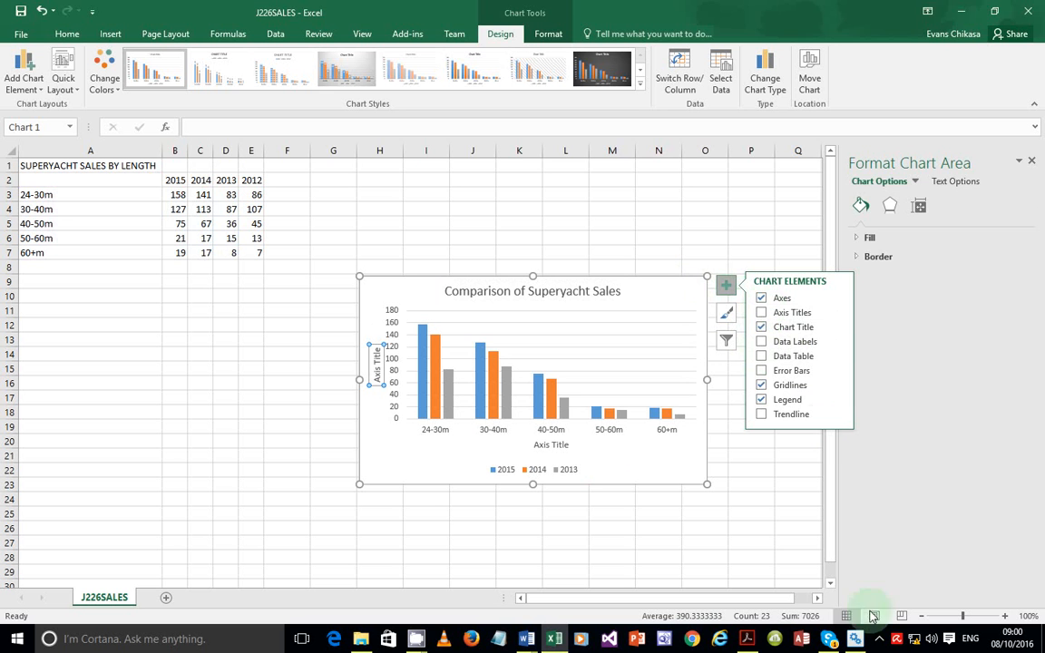
pyautogui.click(747, 638)
pyautogui.moveTo(393, 390); pyautogui.dragTo(426, 390)
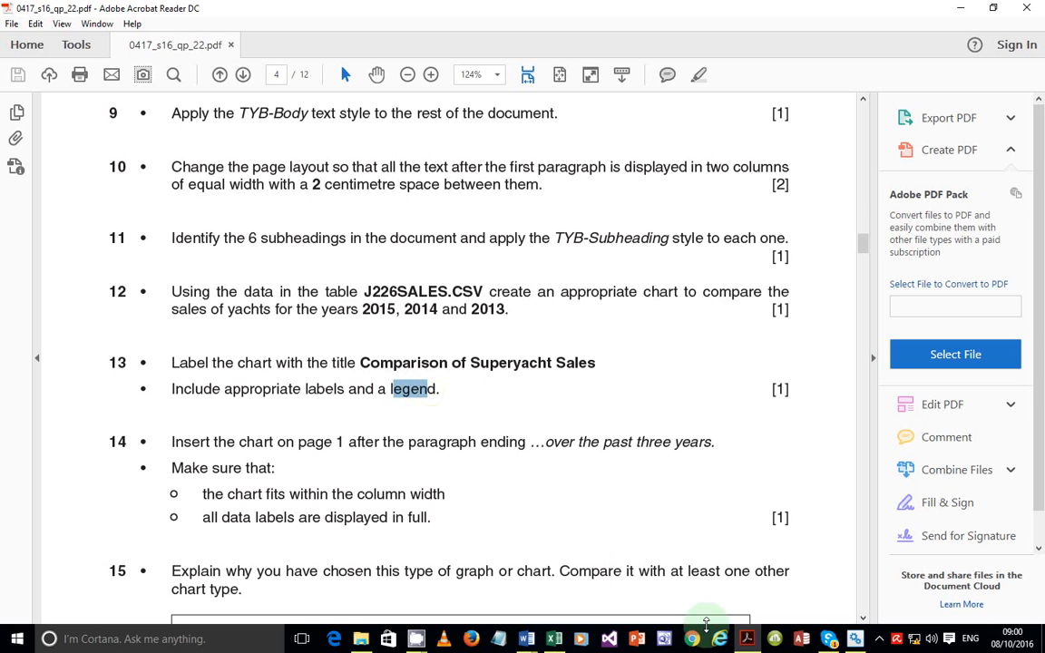
pyautogui.click(747, 636)
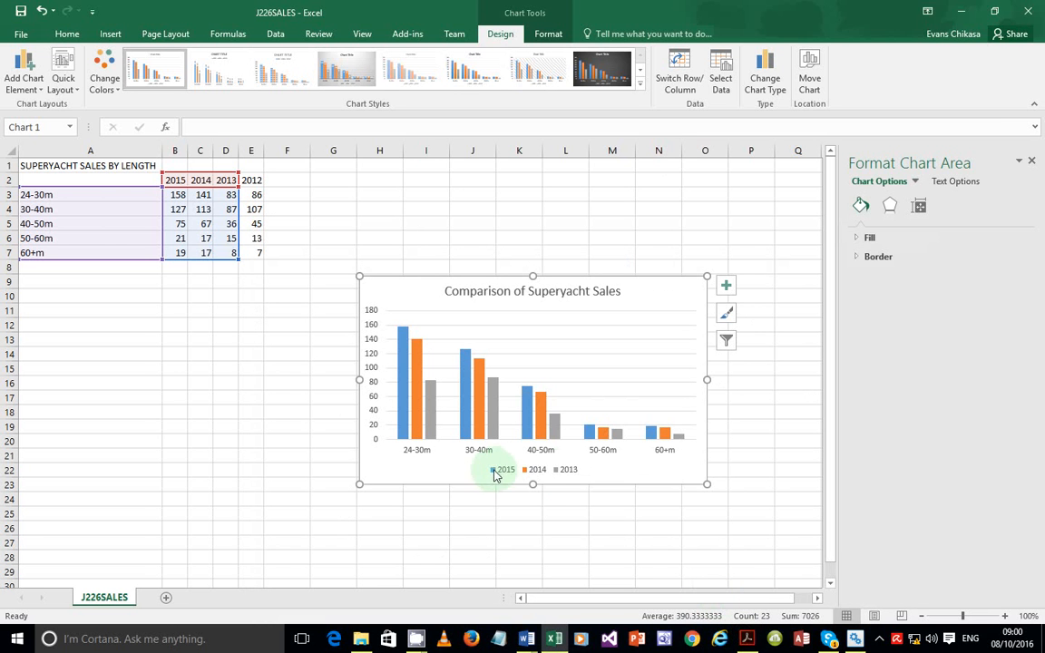
# Restore the 'Comparison of Superyacht Sales' title after toggling it, keeping axis titles on
pyautogui.click(725, 286)
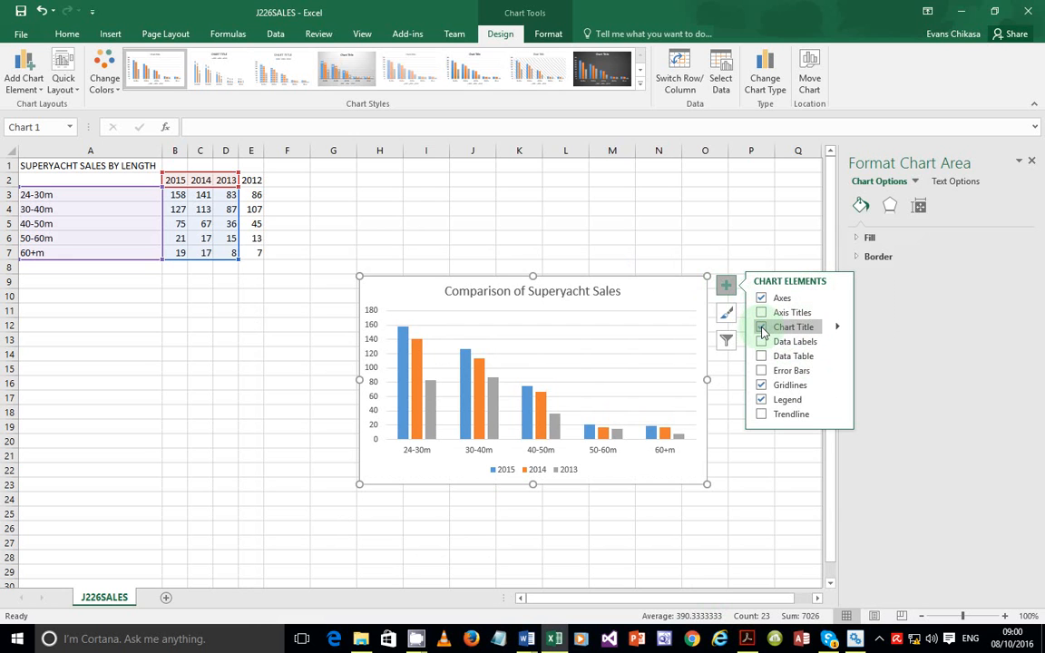
pyautogui.click(761, 328)
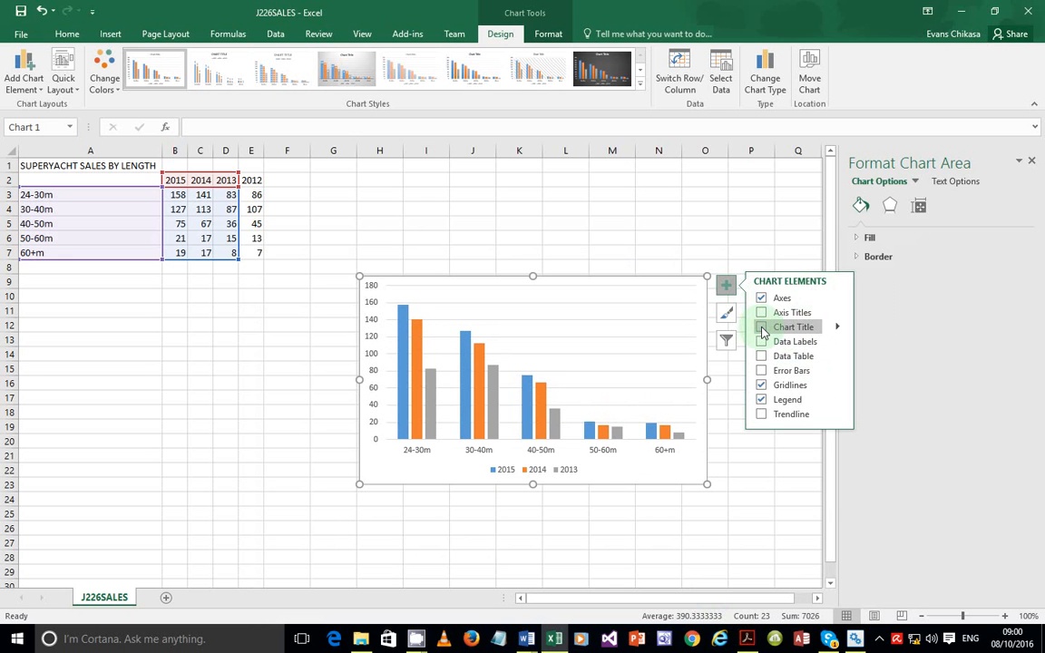
pyautogui.click(762, 328)
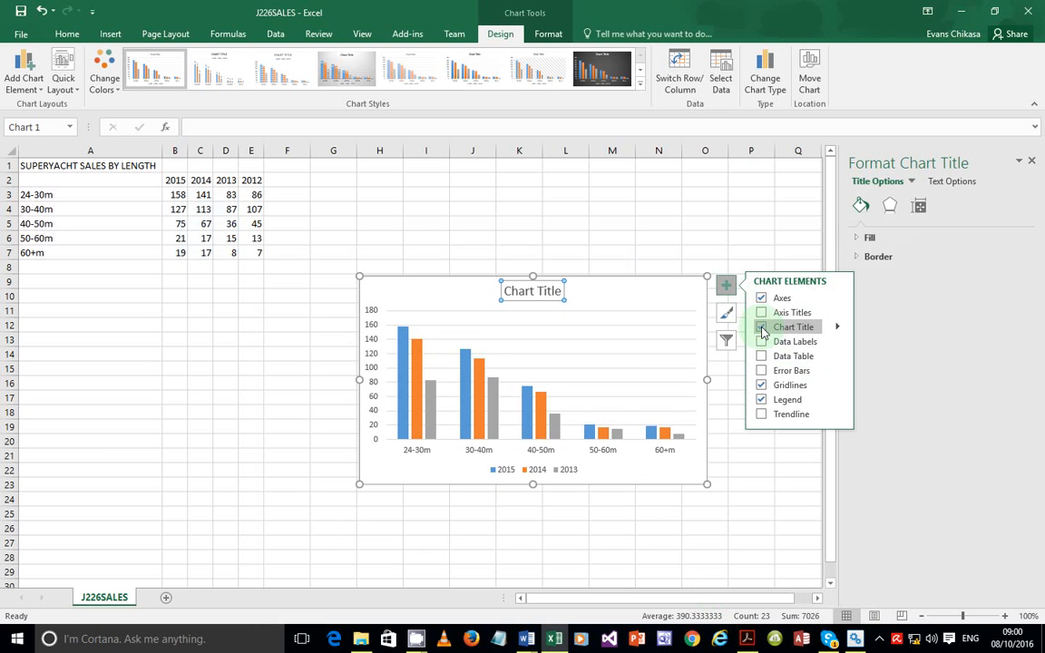
pyautogui.click(615, 296)
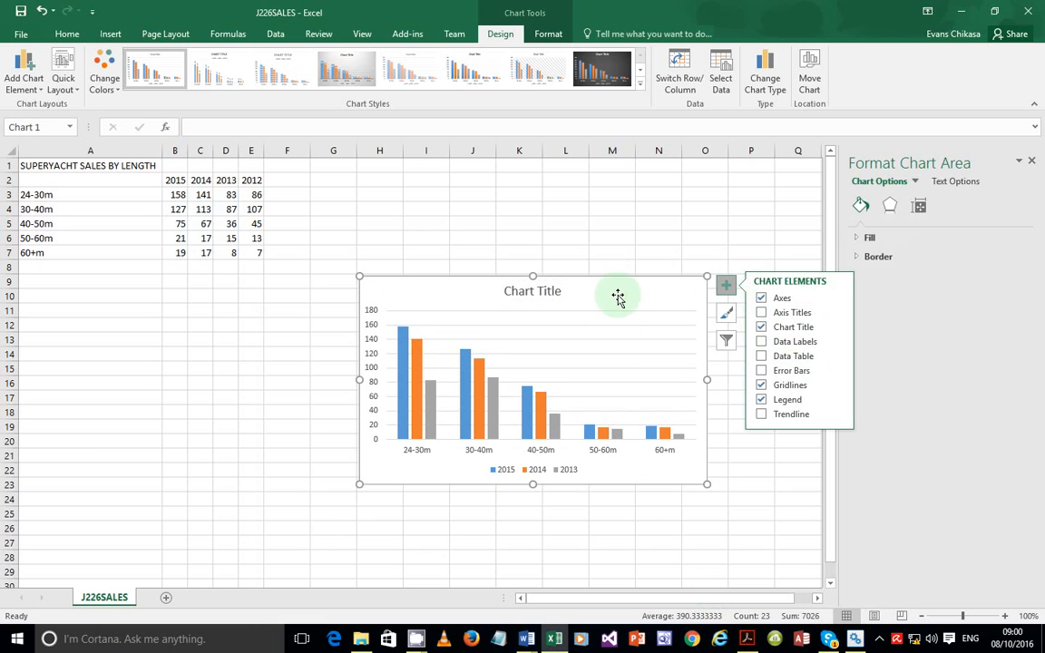
pyautogui.hotkey('ctrl', 'z')
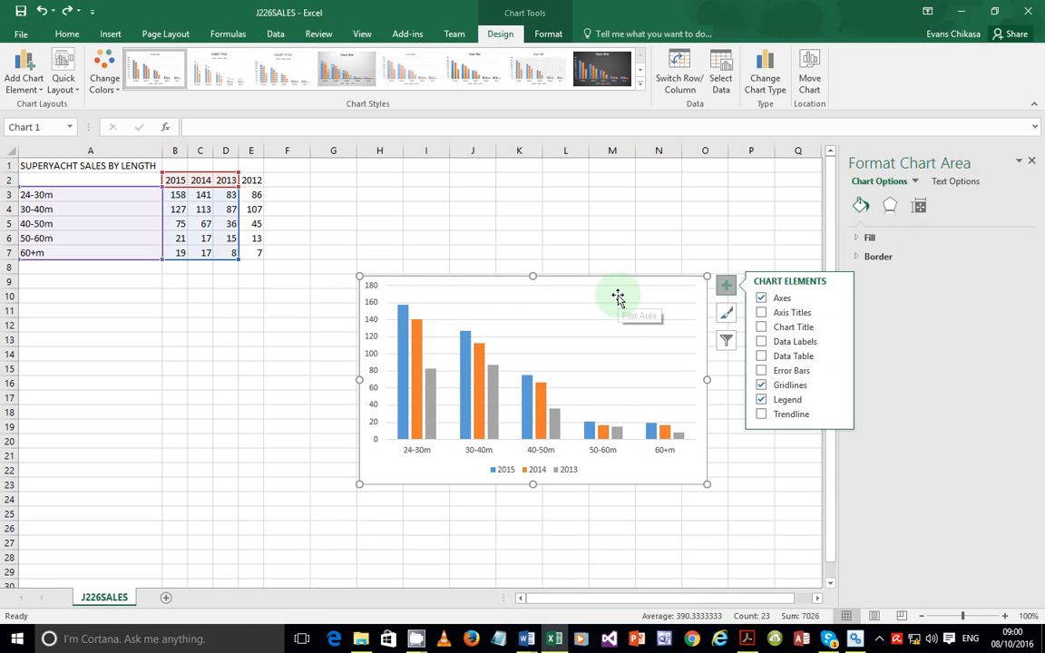
pyautogui.hotkey('ctrl', 'y')
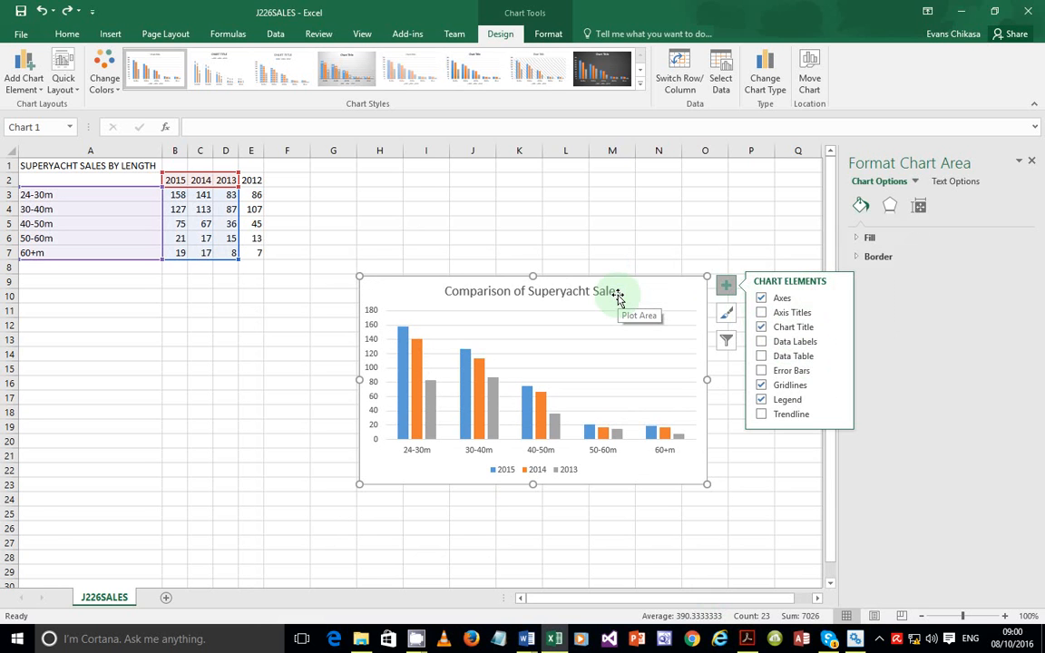
pyautogui.click(763, 313)
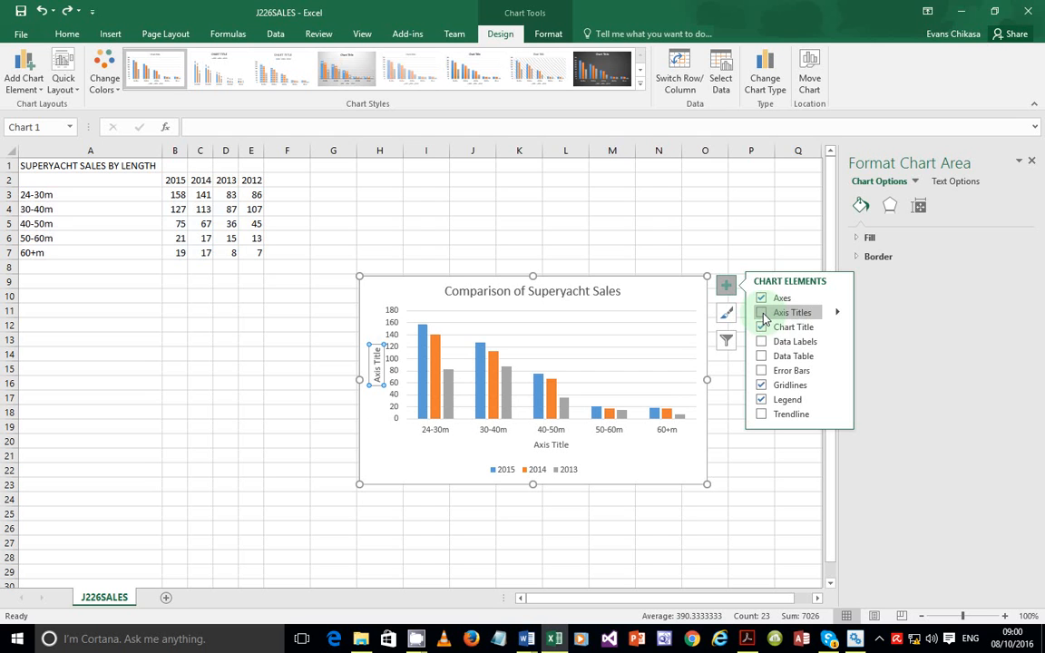
# Show a legend listing 2015, 2014 and 2013 and review its position options
pyautogui.click(839, 314)
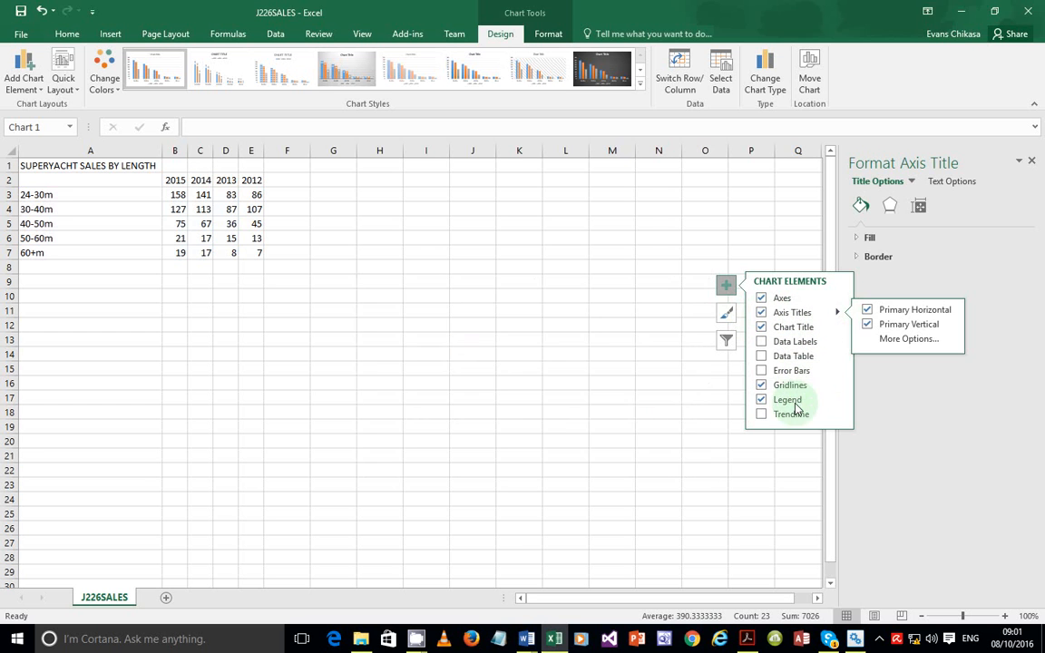
pyautogui.click(776, 401)
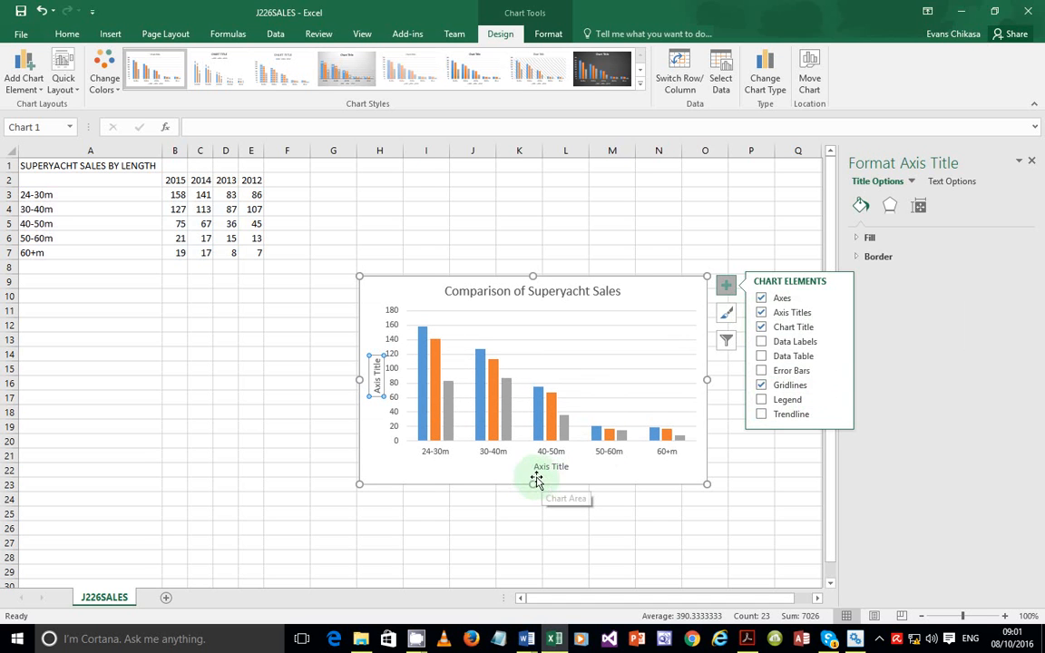
pyautogui.click(776, 400)
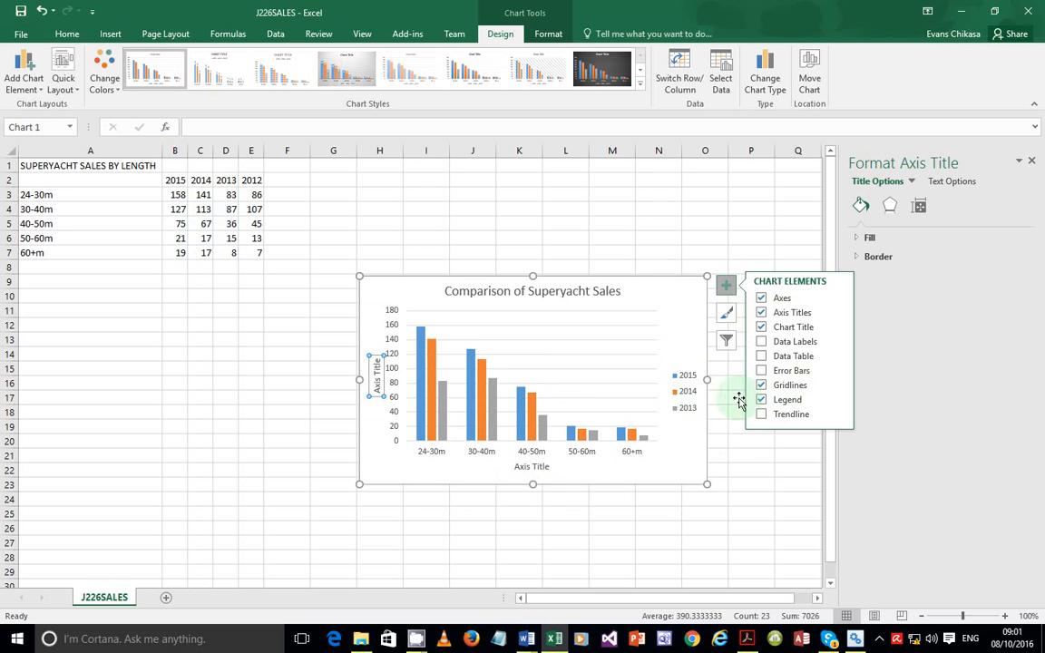
pyautogui.click(839, 403)
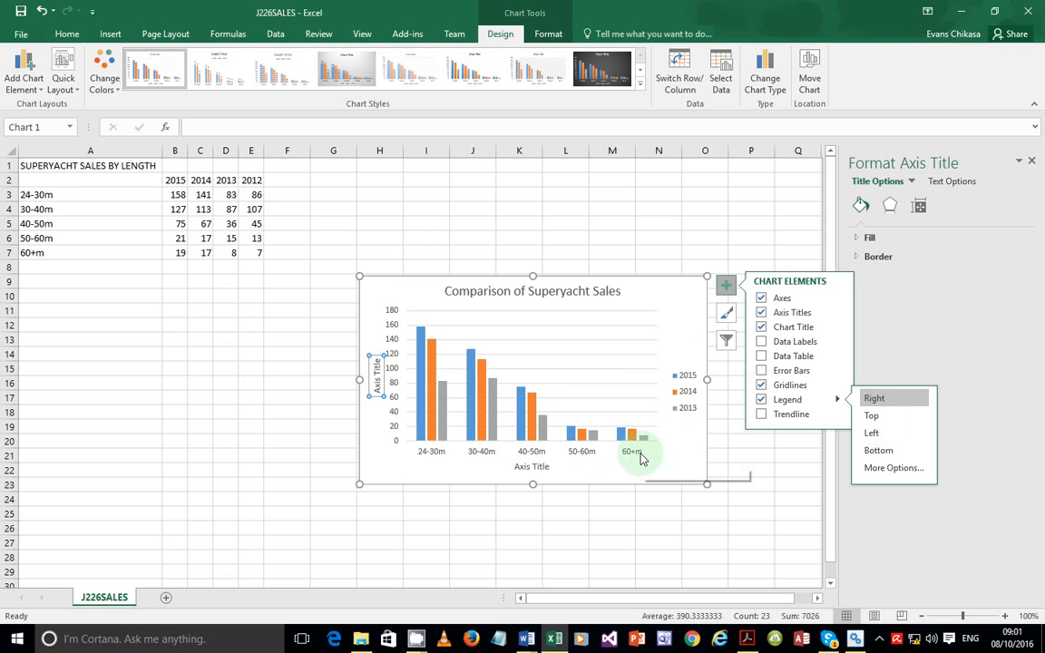
pyautogui.click(675, 460)
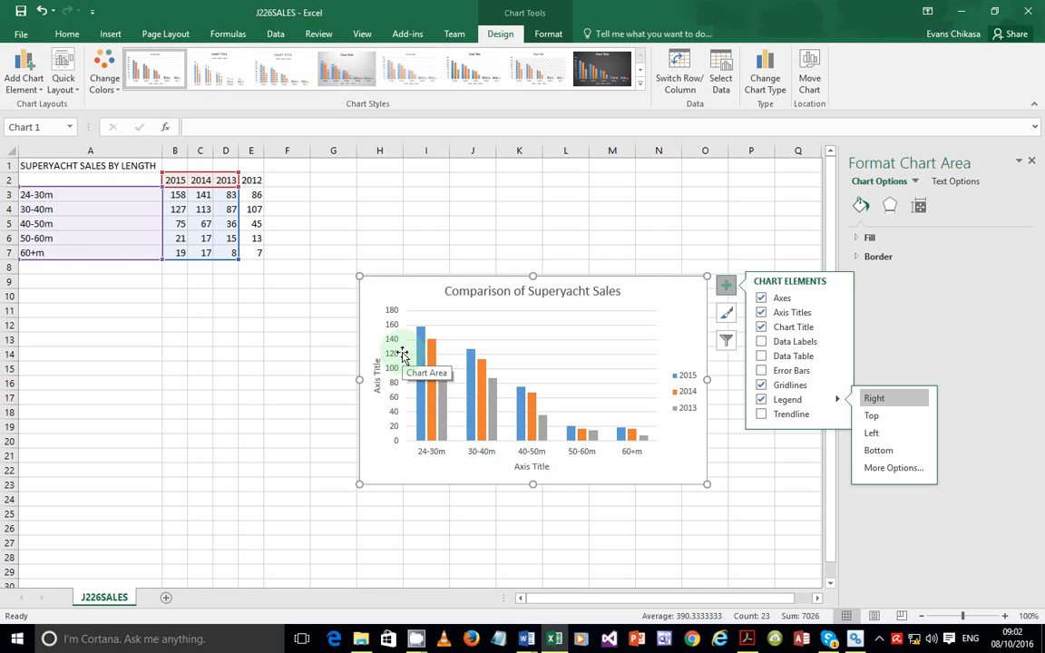
pyautogui.moveTo(418, 332)
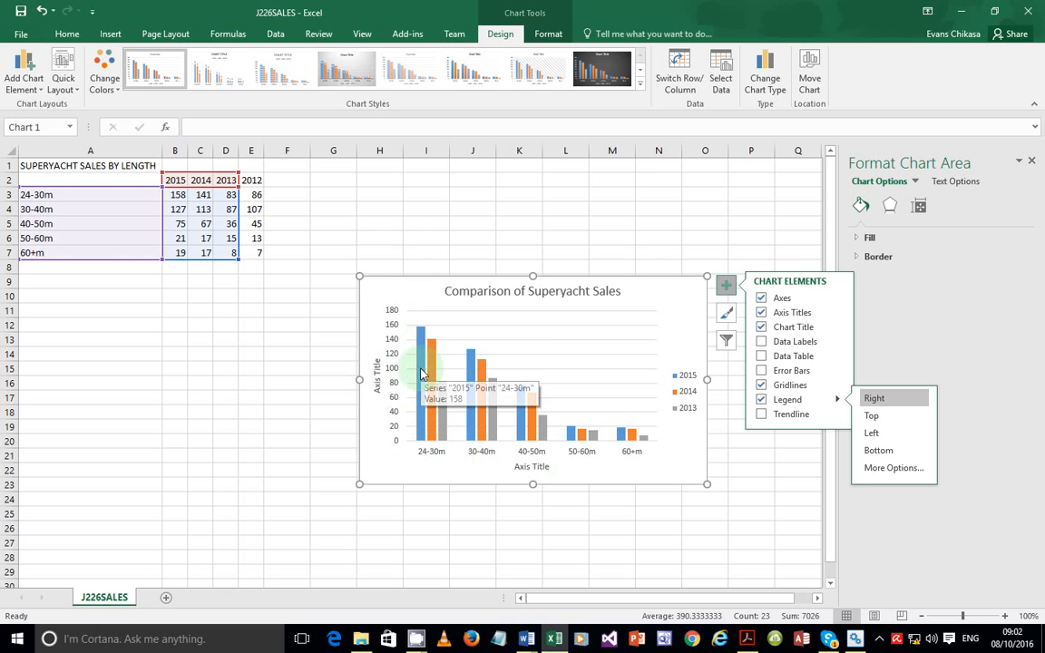
pyautogui.click(376, 385)
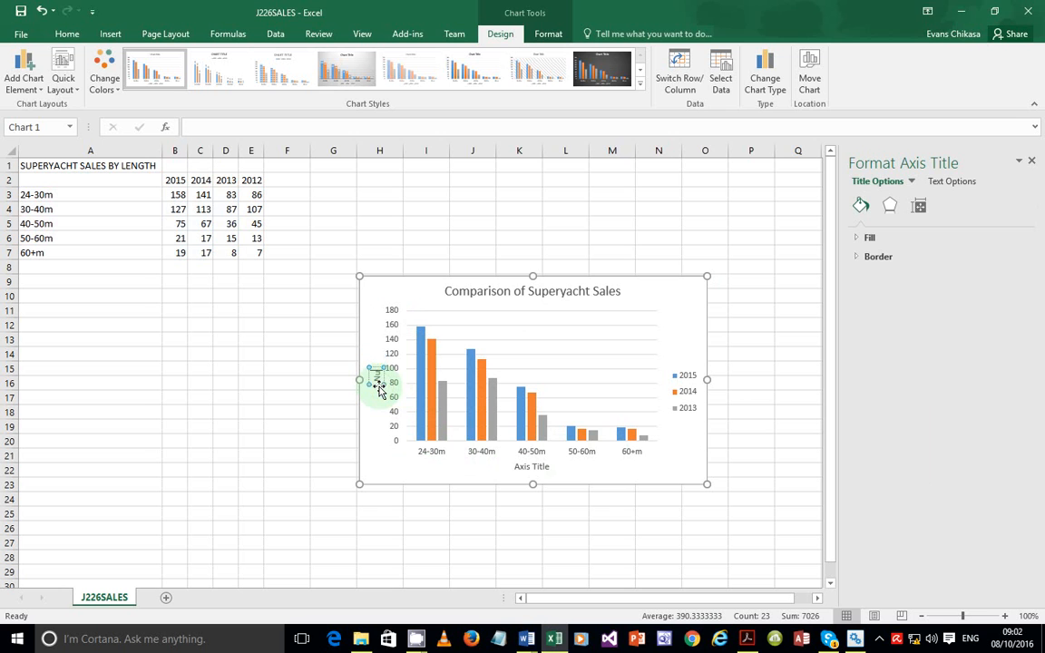
# Label the axes 'Number sold' and 'Length (in meters)', then recheck question 13
pyautogui.write('Number')
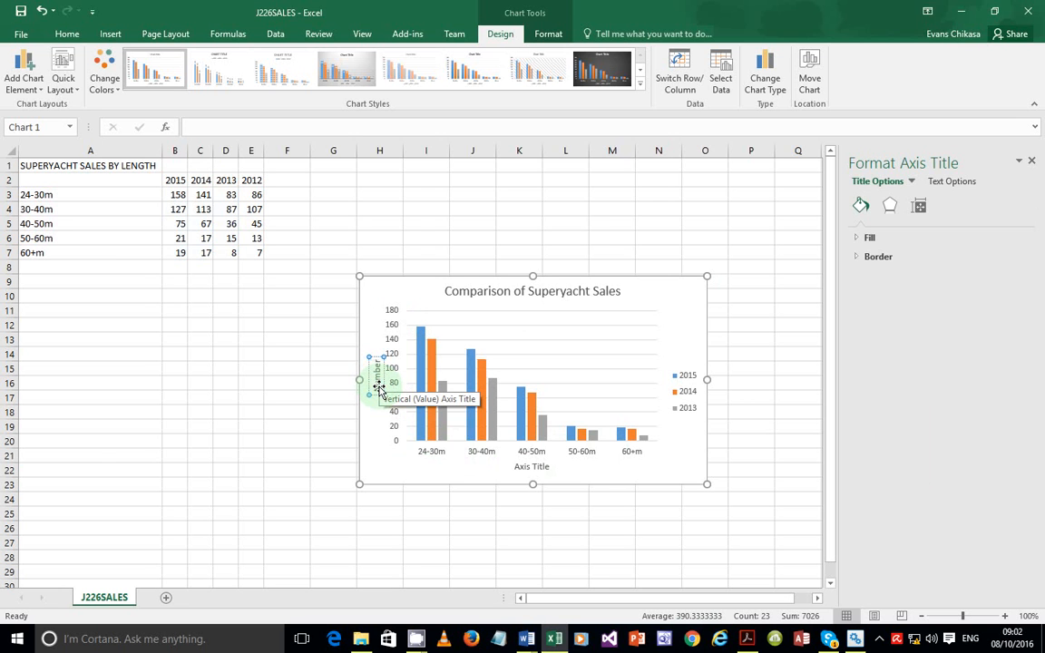
pyautogui.write(' sold')
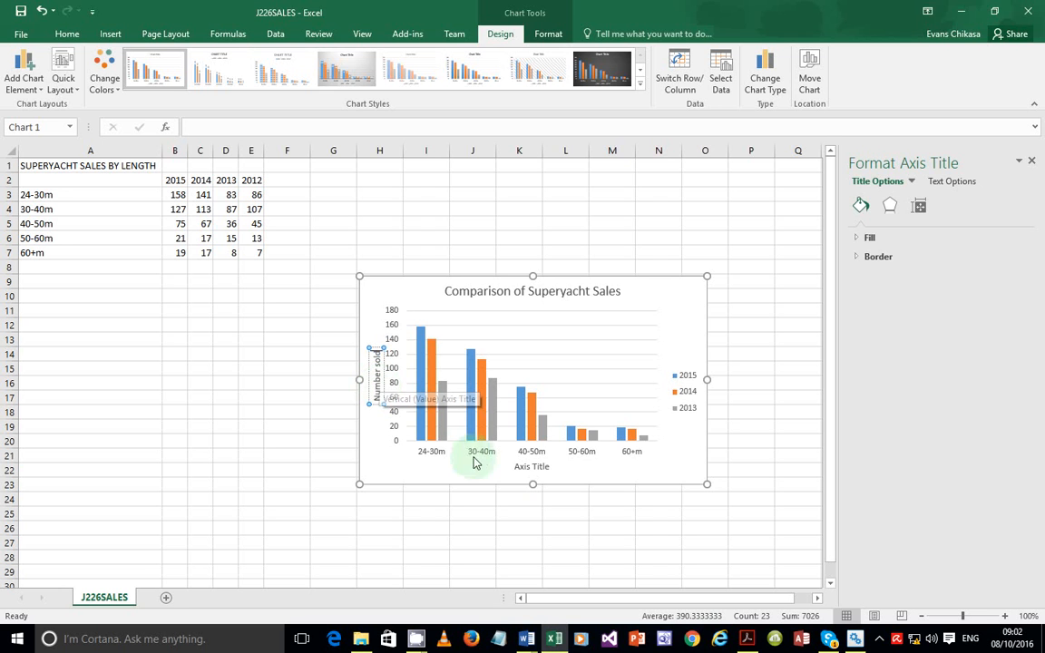
pyautogui.click(526, 466)
pyautogui.doubleClick(526, 466)
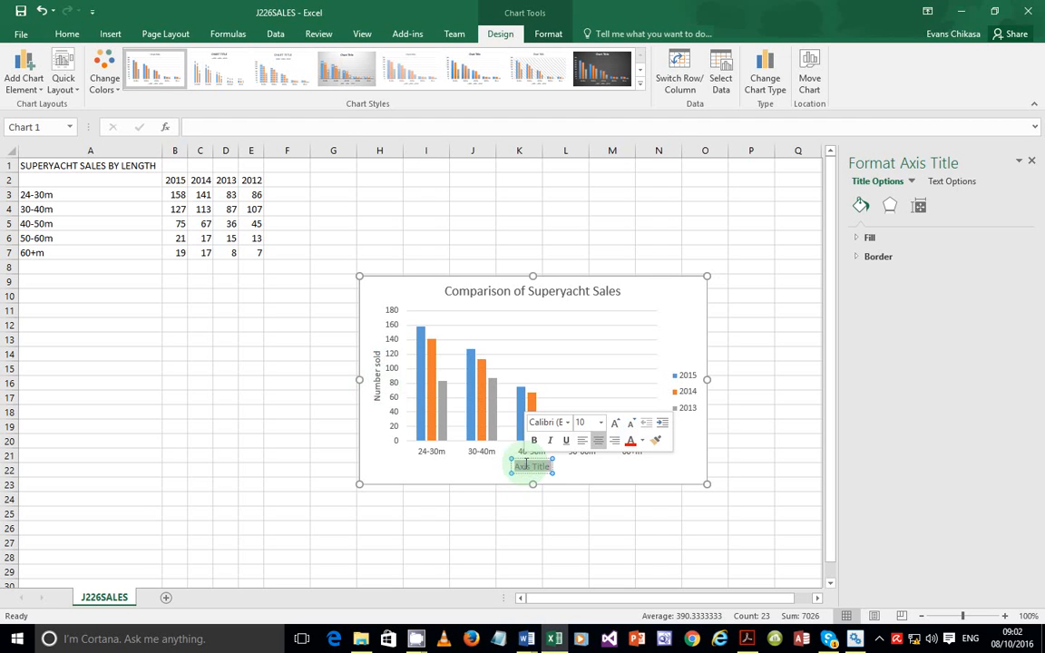
pyautogui.write('Length (')
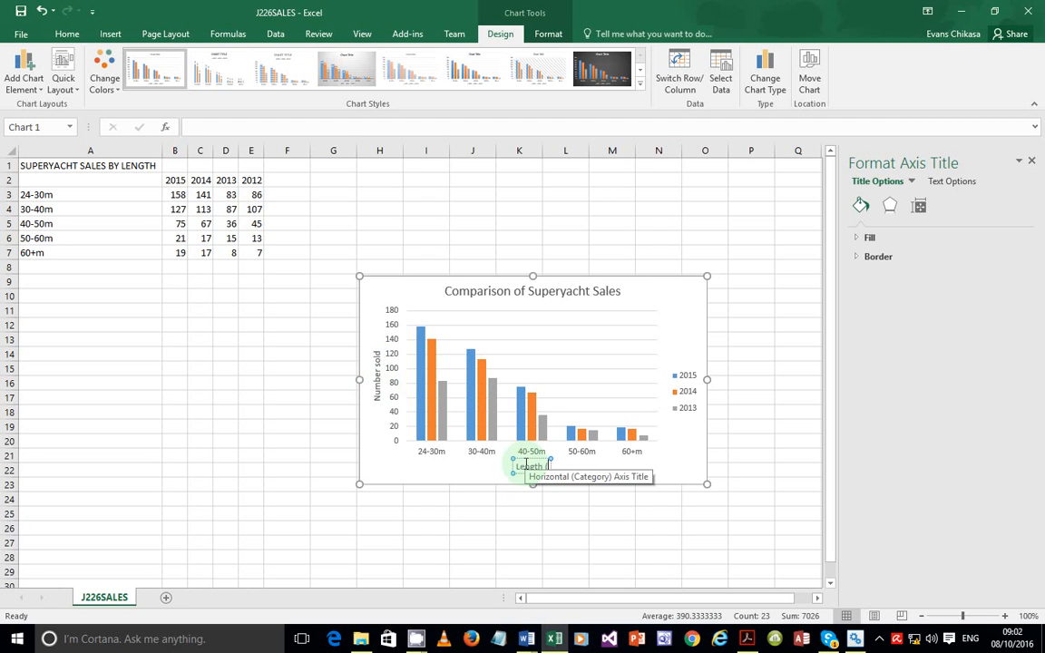
pyautogui.write('n meters)')
pyautogui.click(677, 461)
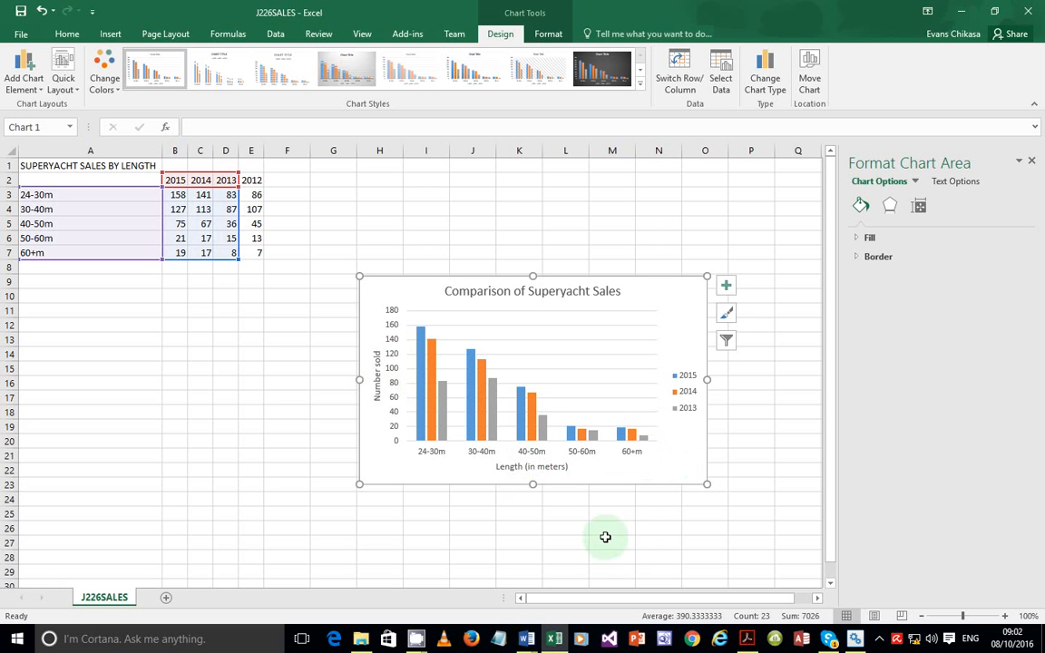
pyautogui.click(748, 639)
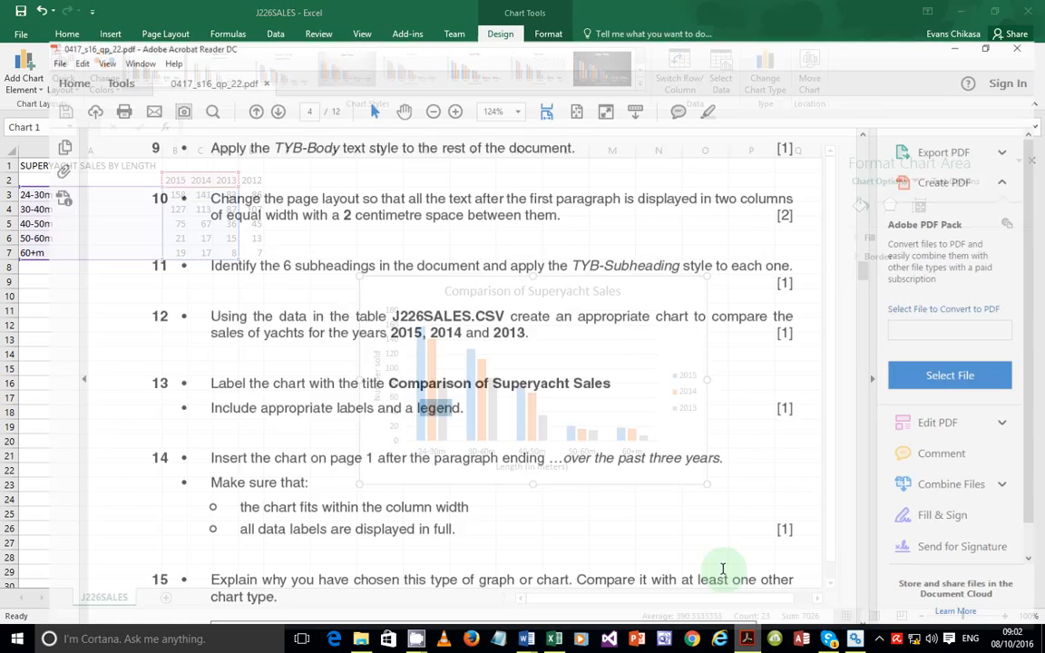
pyautogui.moveTo(169, 366); pyautogui.dragTo(601, 360)
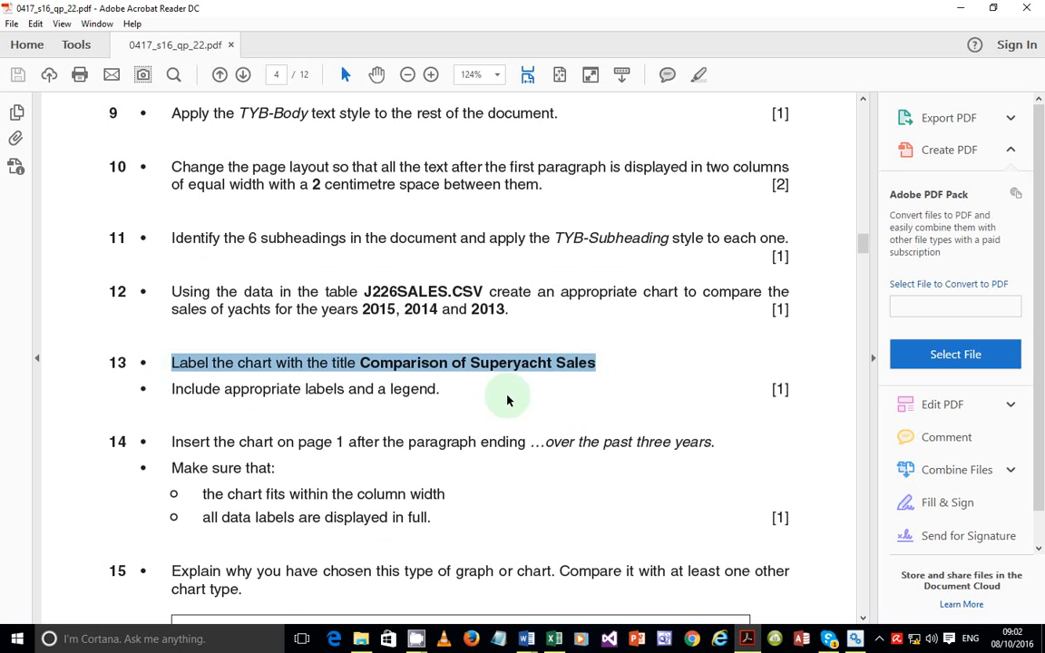
pyautogui.click(205, 388)
pyautogui.moveTo(205, 388); pyautogui.dragTo(437, 390)
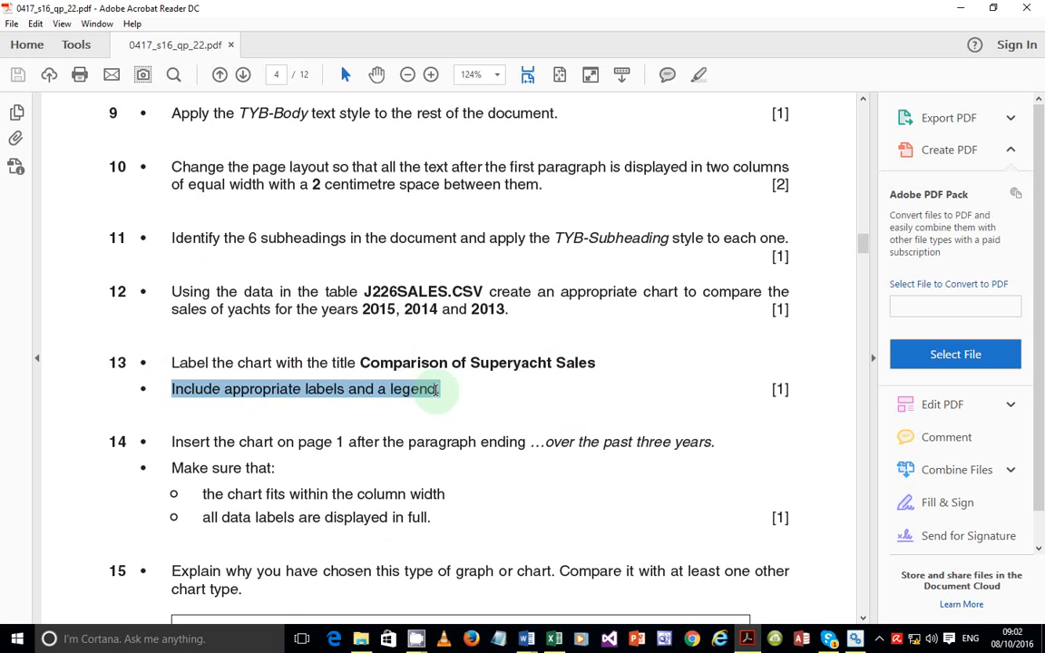
pyautogui.scroll(-1, 432, 389)
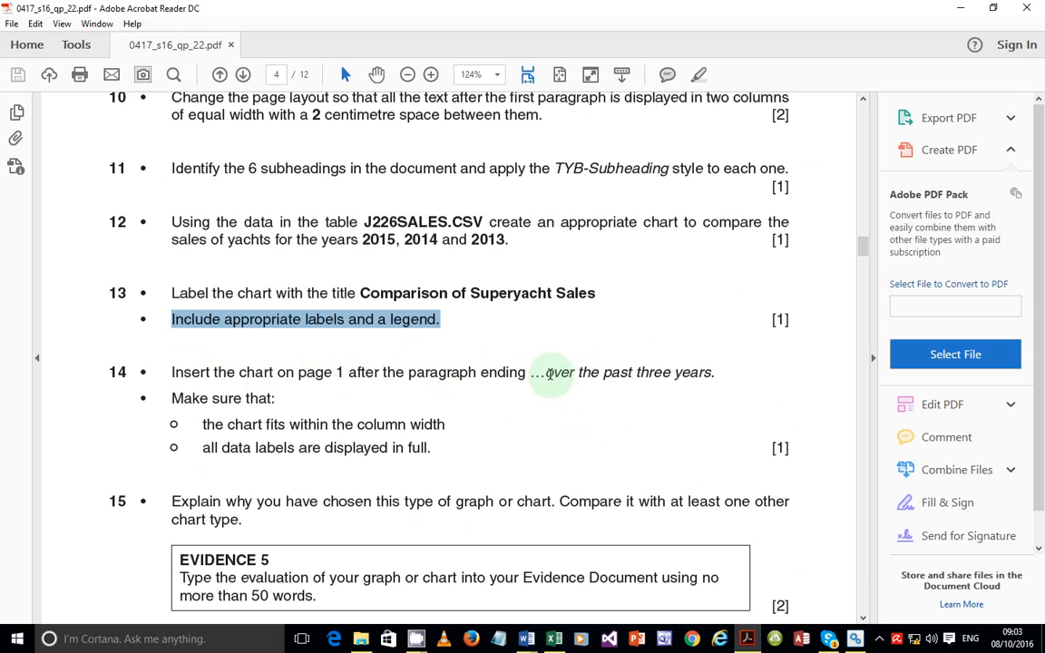
pyautogui.moveTo(203, 424); pyautogui.dragTo(442, 426)
pyautogui.moveTo(202, 447); pyautogui.dragTo(434, 449)
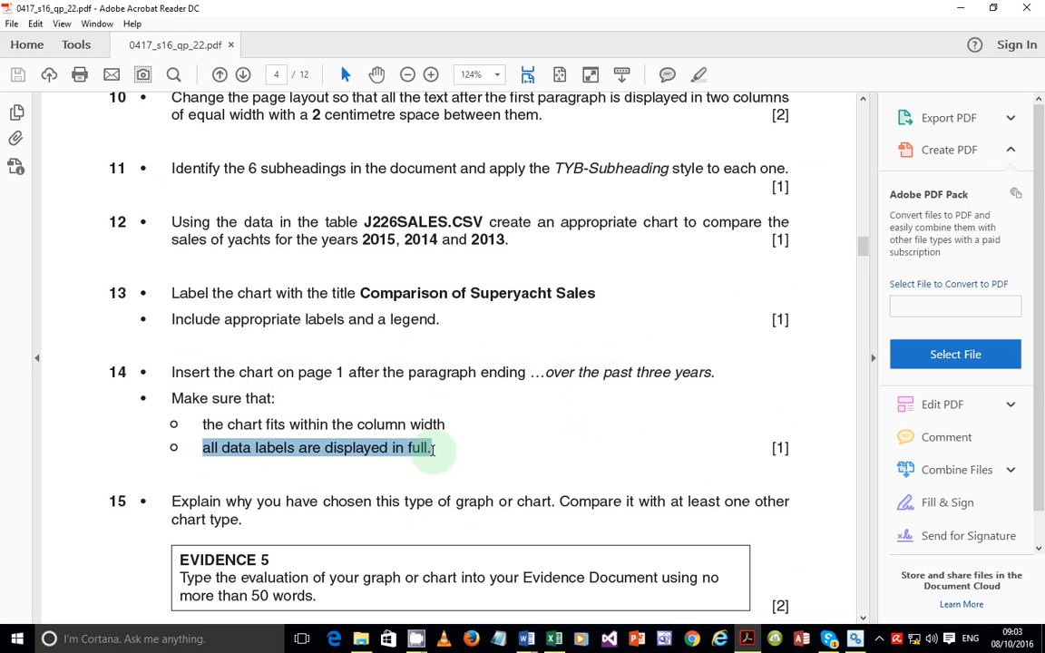
pyautogui.click(639, 390)
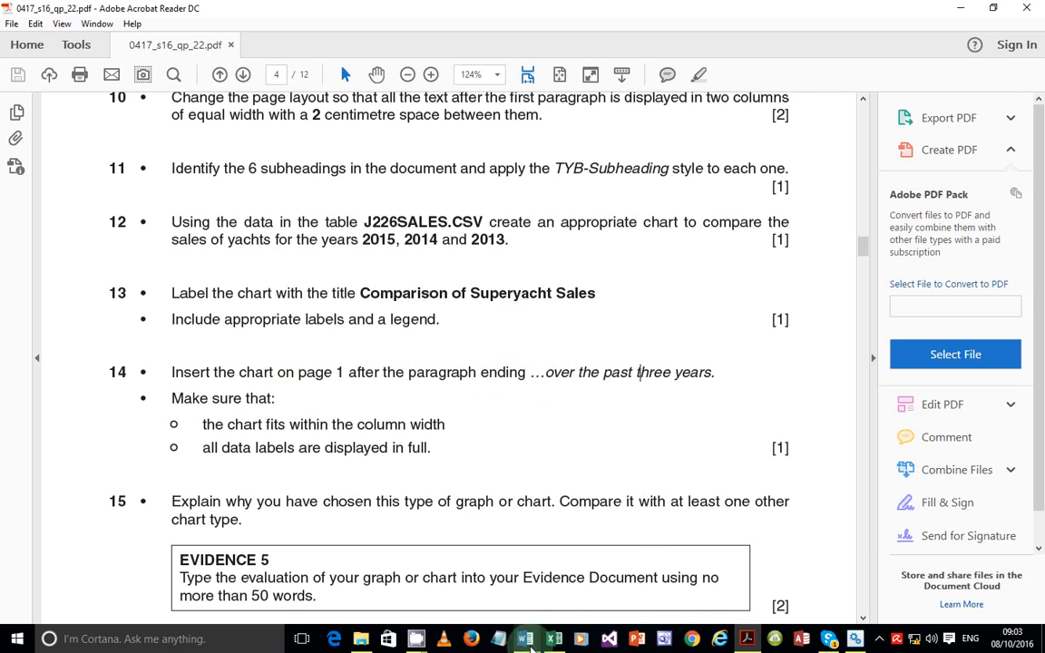
# Copy the whole superyacht sales chart in Excel
pyautogui.click(554, 639)
pyautogui.click(511, 336)
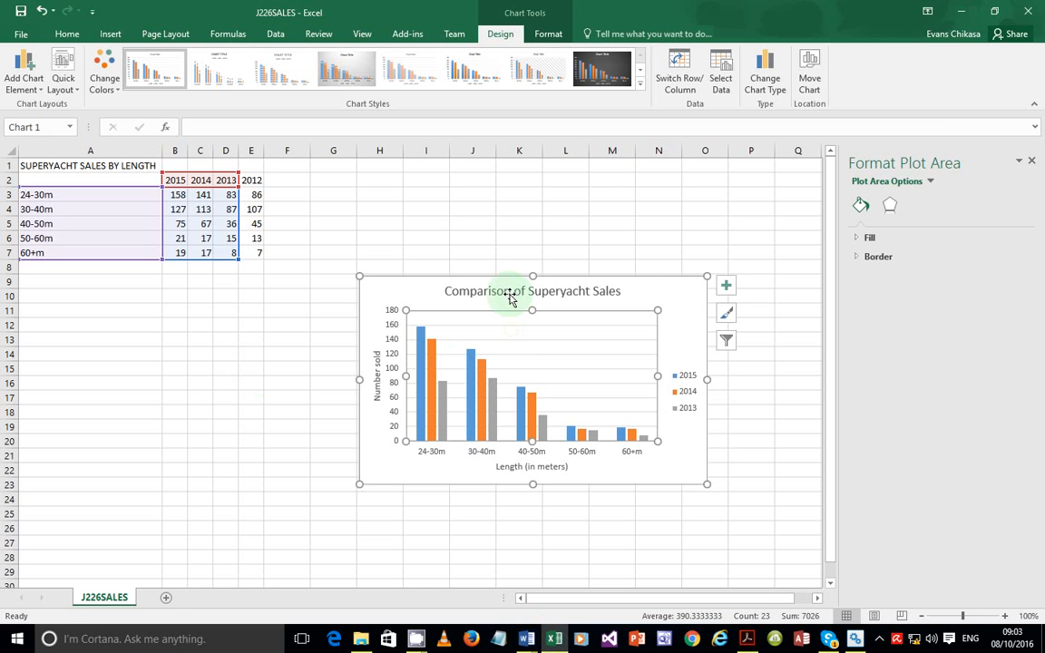
pyautogui.click(513, 295)
pyautogui.click(410, 291)
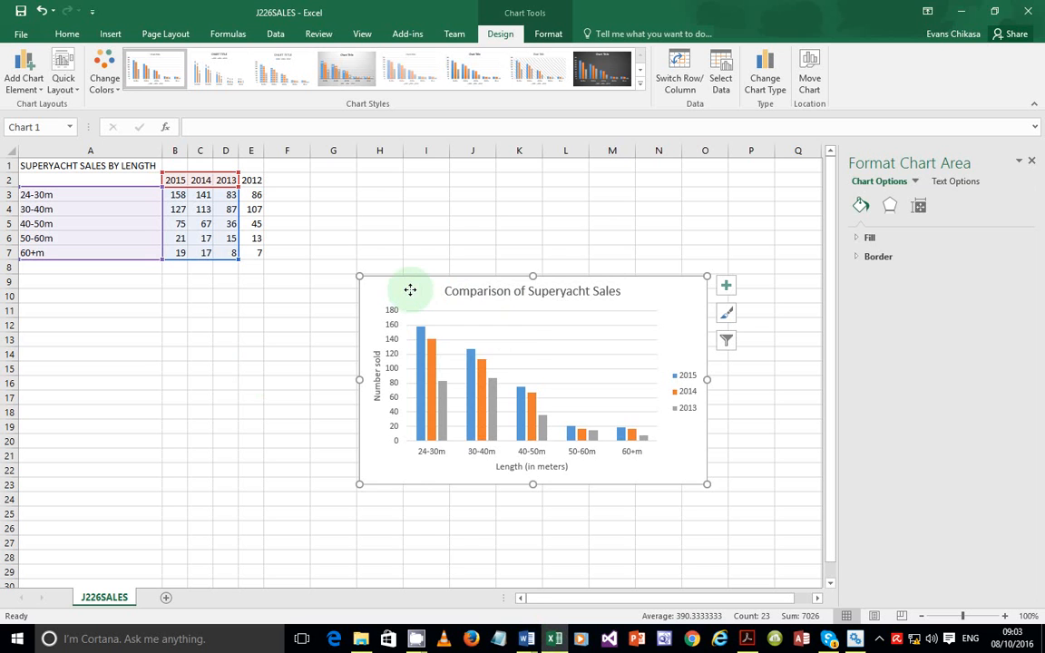
pyautogui.rightClick(409, 289)
pyautogui.click(453, 313)
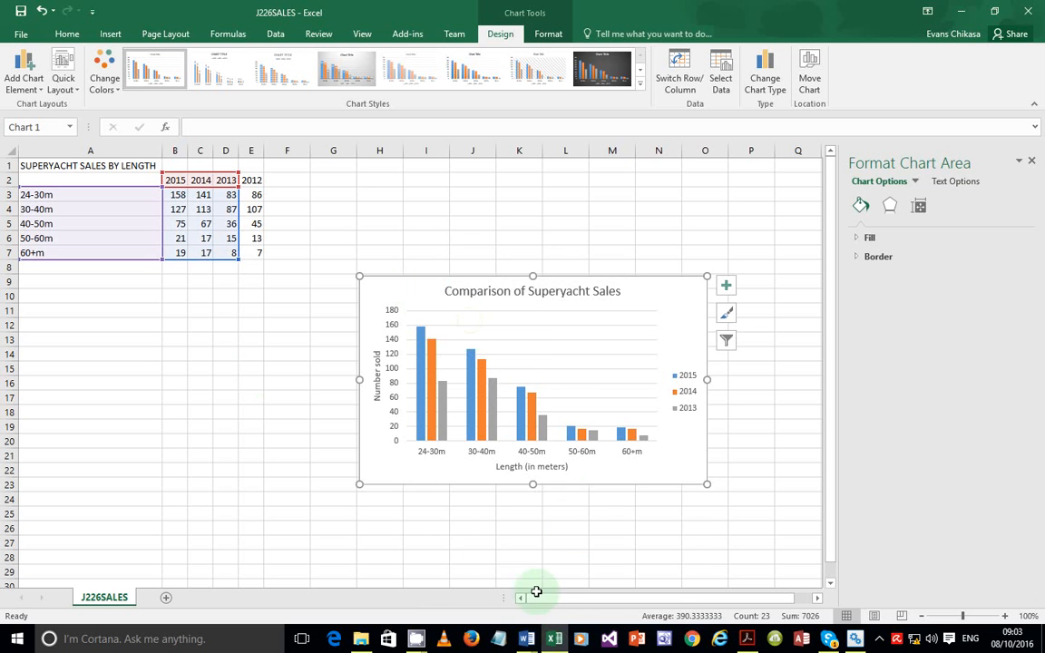
# Bring the BROKER document in Word to the front
pyautogui.moveTo(525, 638)
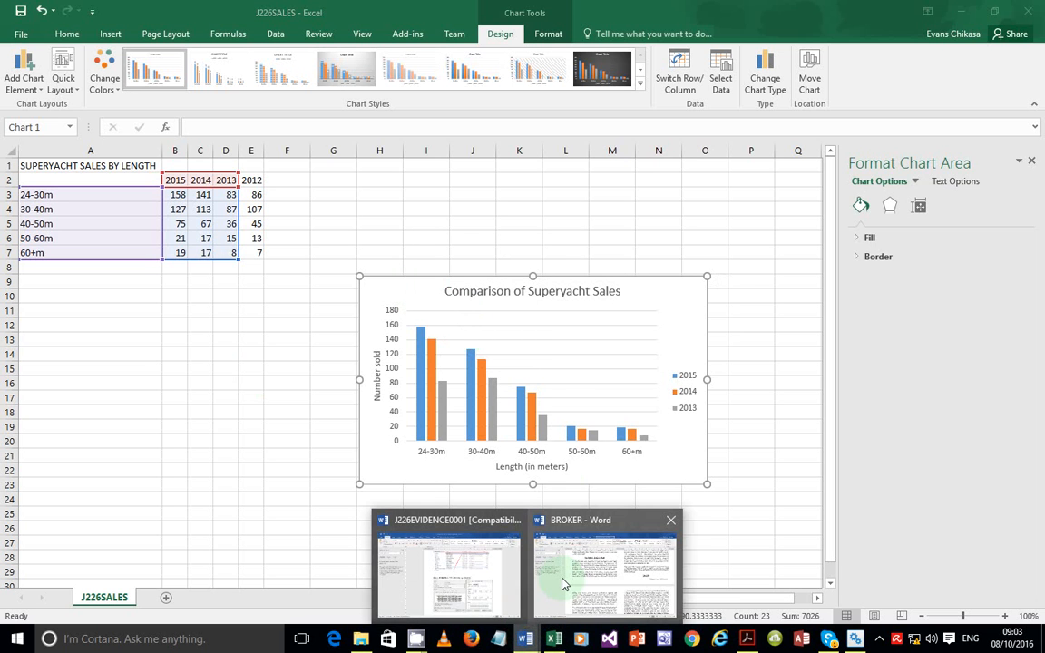
pyautogui.click(561, 584)
pyautogui.click(747, 639)
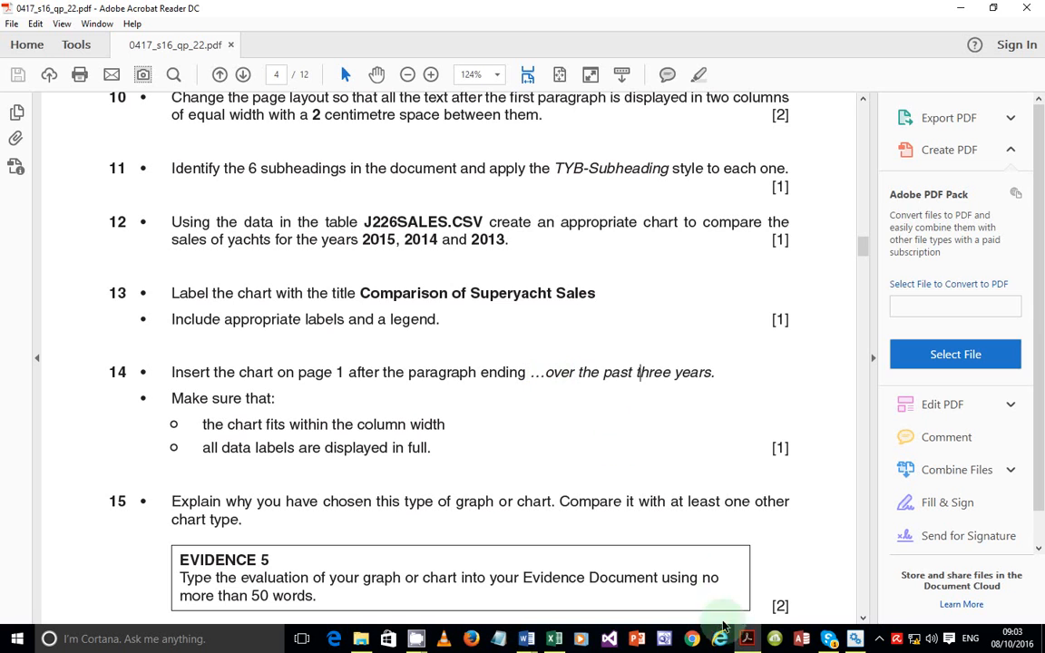
pyautogui.hotkey('alt', 'Tab')
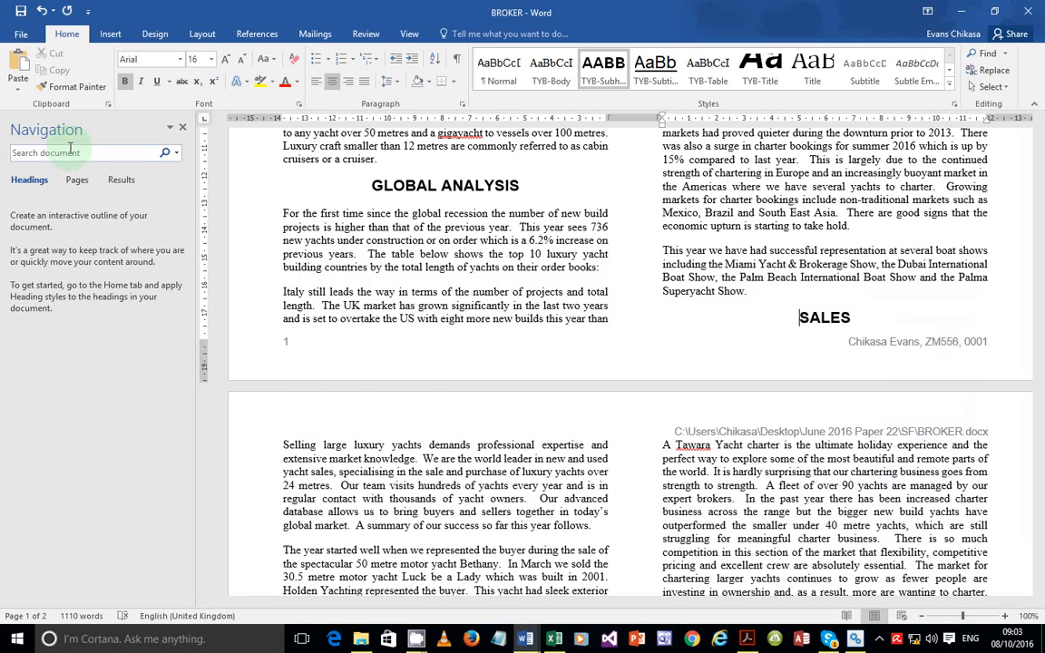
# Find 'over the past' and insert an empty line after '…over the past three years.'
pyautogui.click(67, 152)
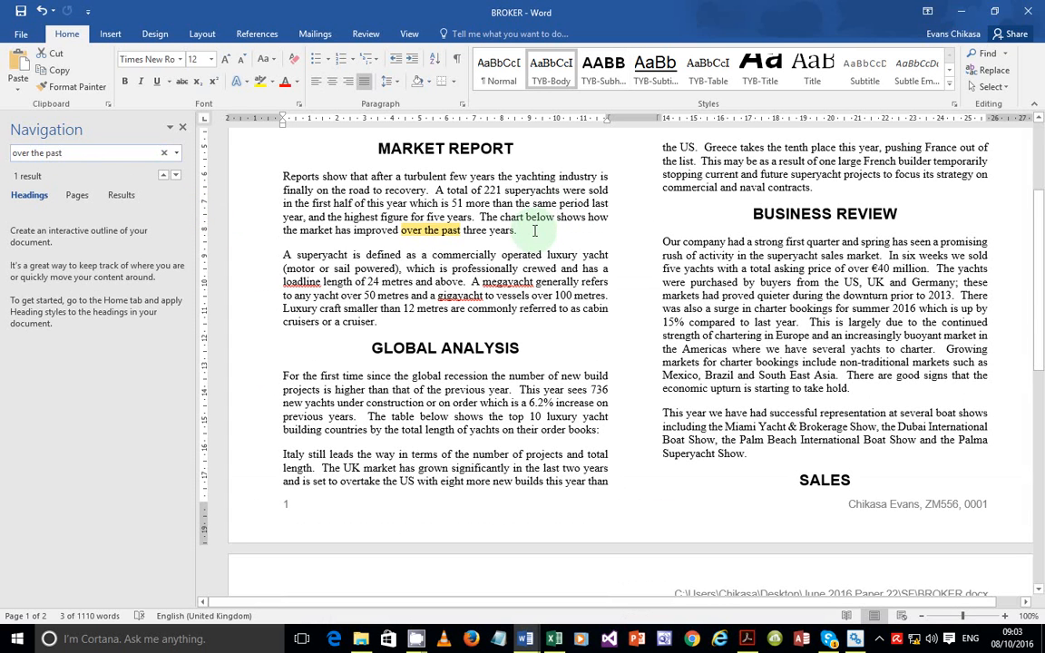
pyautogui.scroll(1, 534, 230)
pyautogui.scroll(-15, 536, 245)
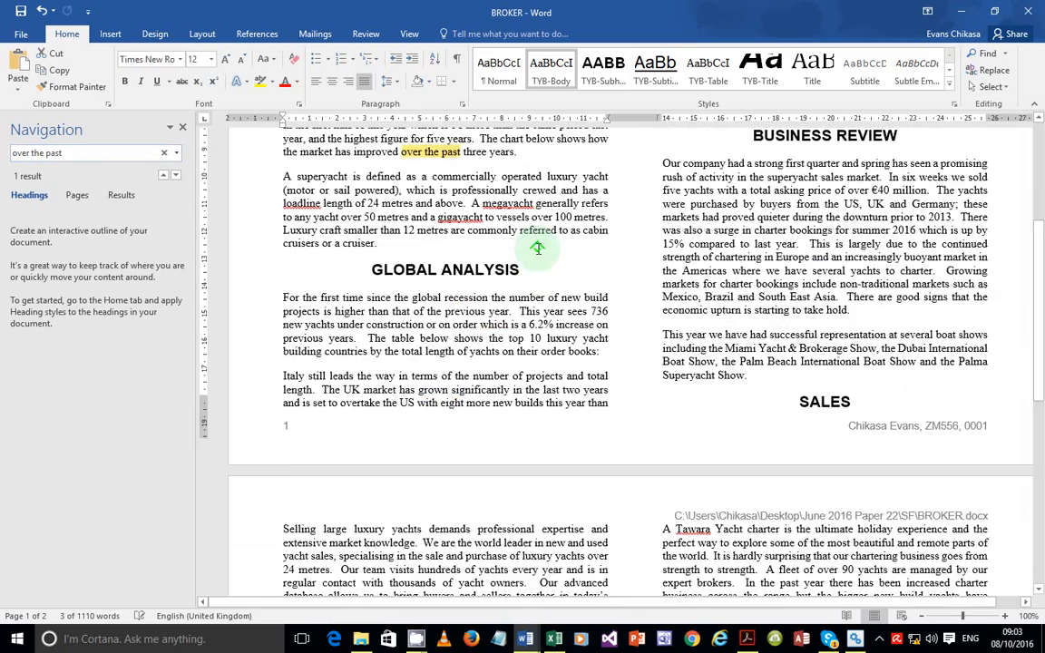
pyautogui.scroll(6, 544, 258)
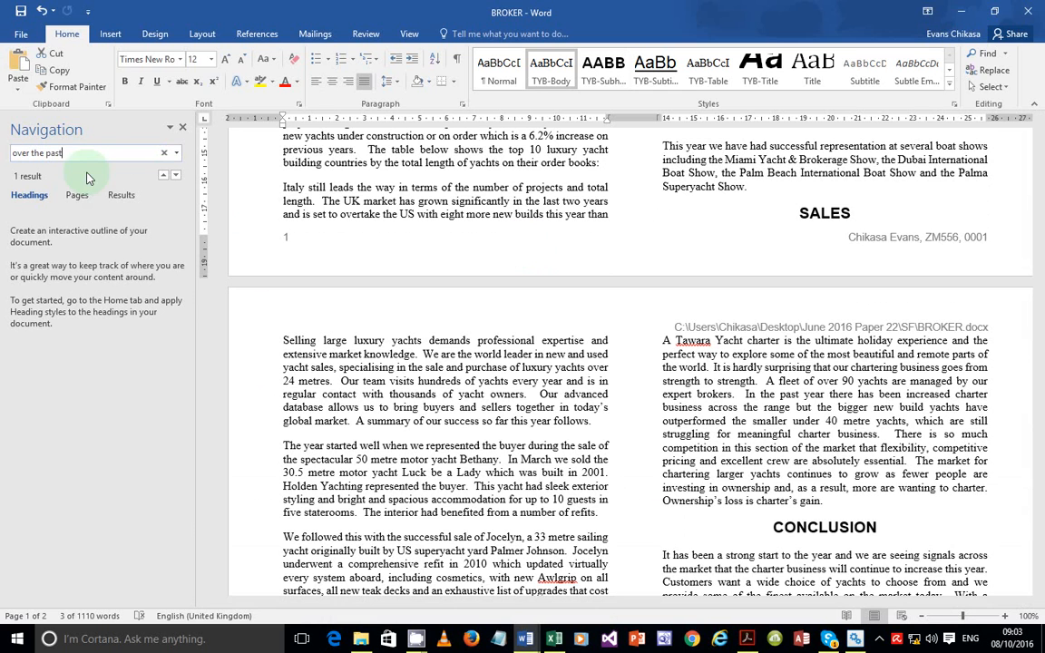
pyautogui.scroll(2, 347, 245)
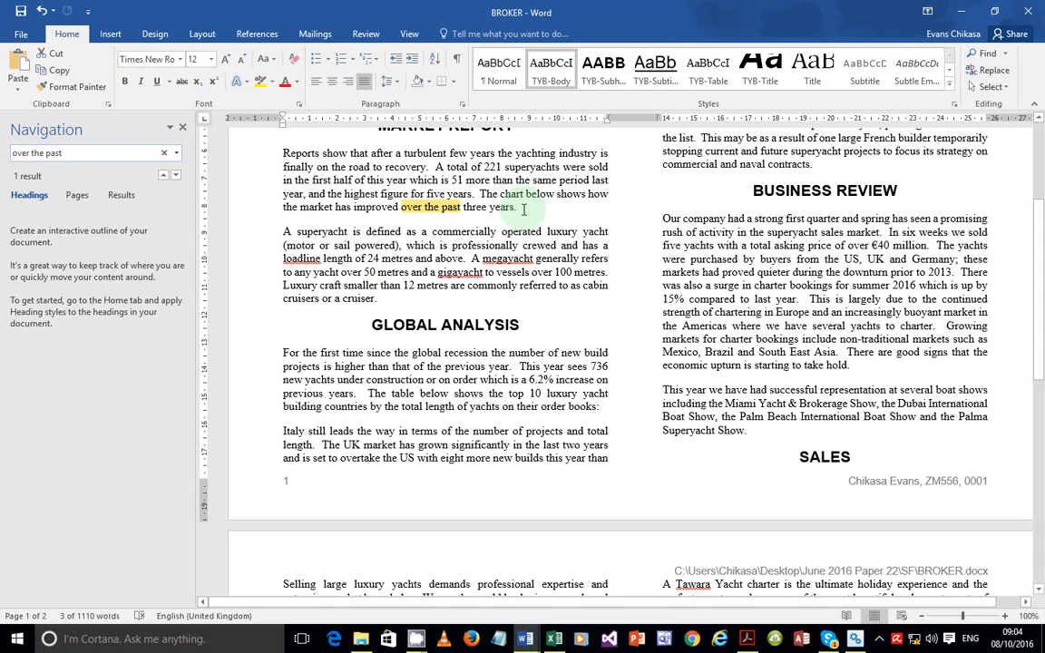
pyautogui.click(520, 207)
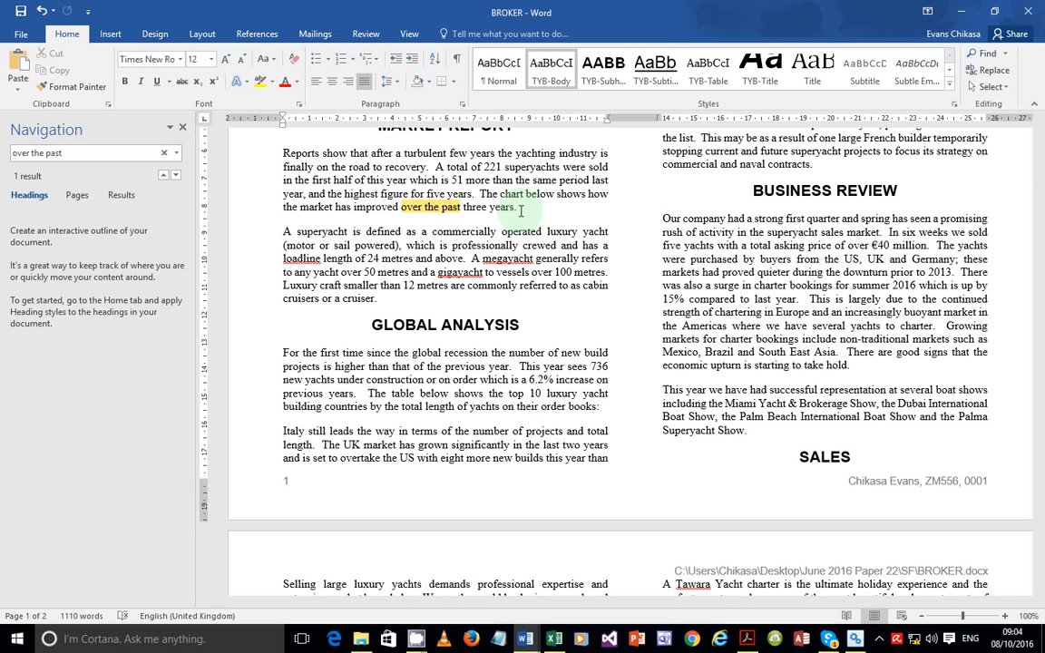
pyautogui.press('Return')
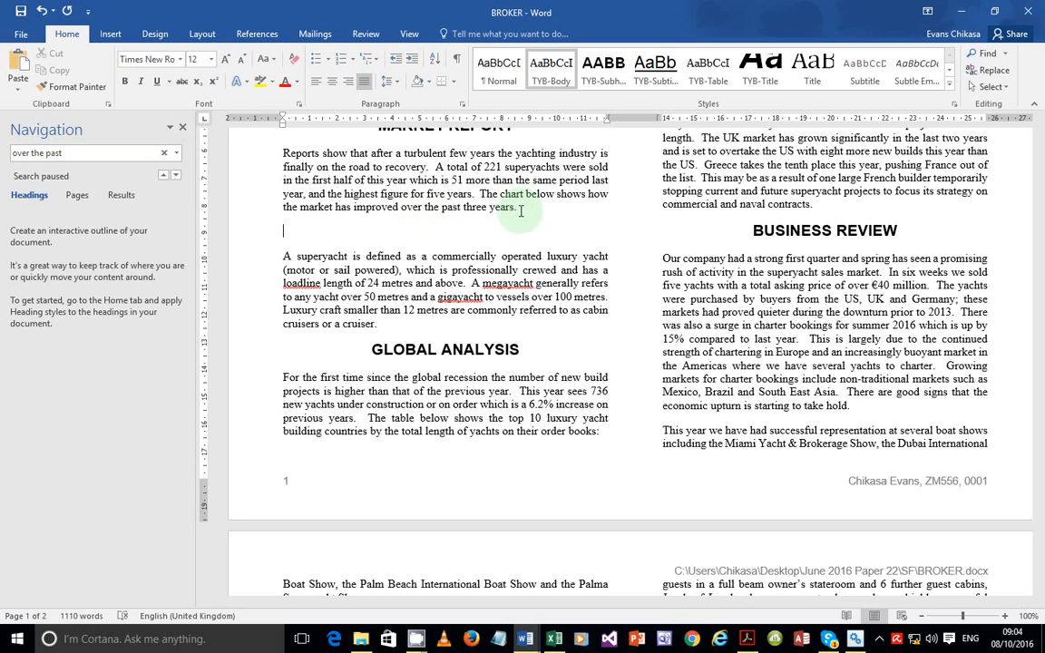
pyautogui.hotkey('ctrl', 'v')
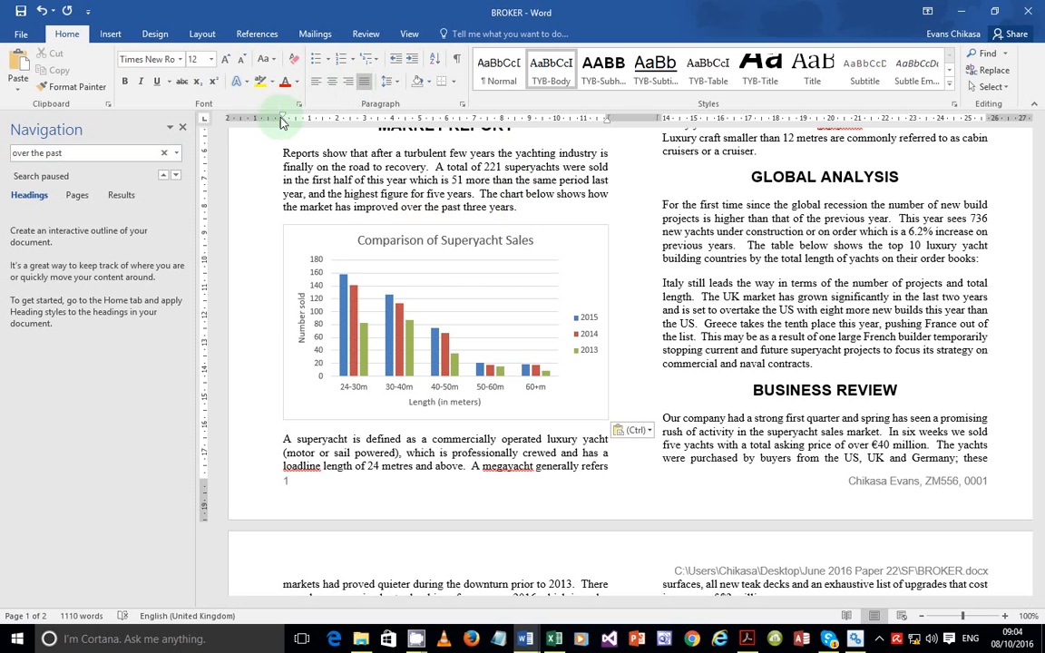
pyautogui.moveTo(282, 119); pyautogui.dragTo(282, 119)
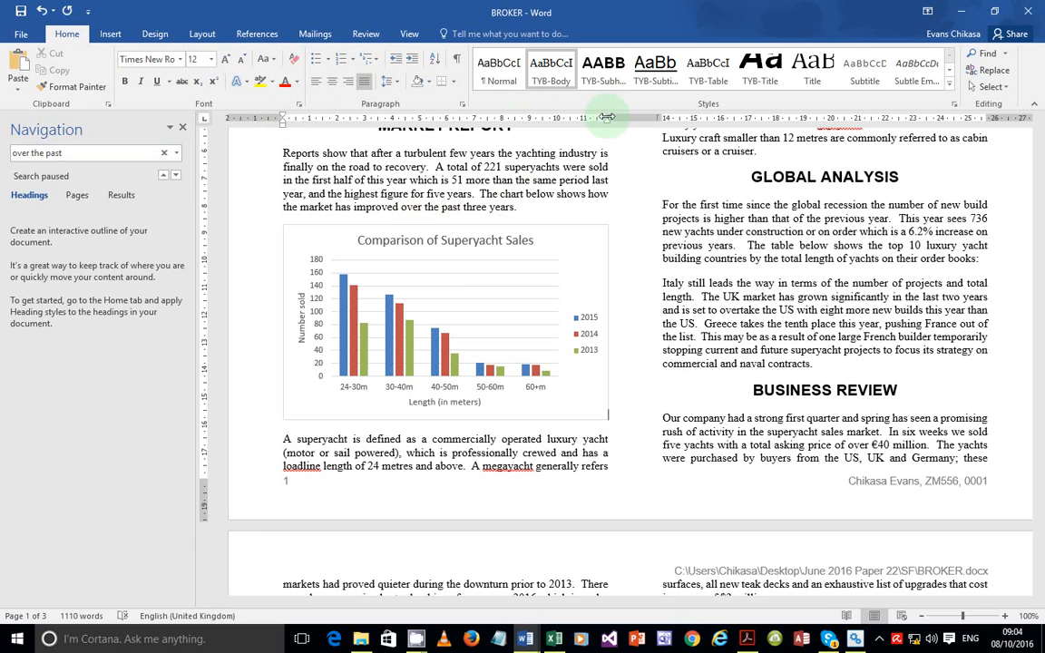
pyautogui.moveTo(607, 117); pyautogui.dragTo(606, 117)
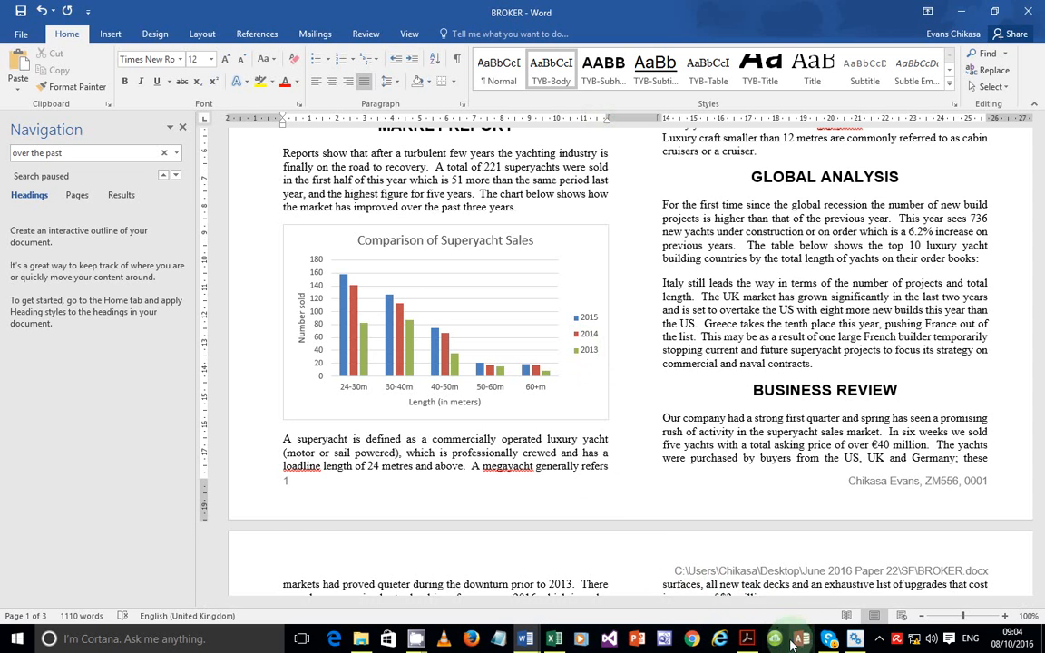
pyautogui.click(746, 642)
pyautogui.moveTo(217, 447); pyautogui.dragTo(397, 426)
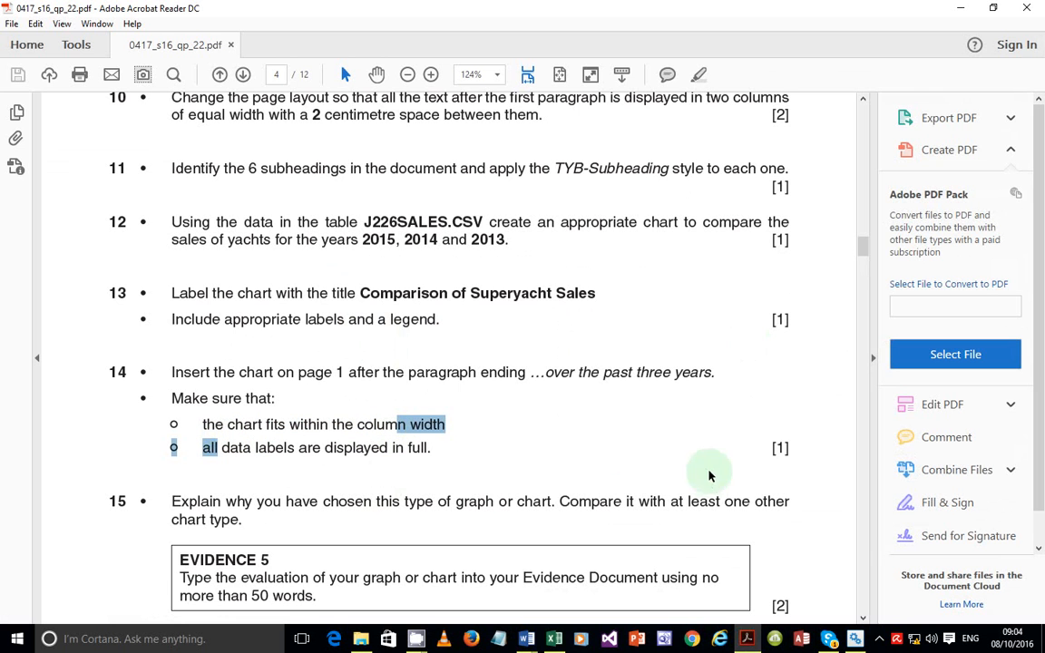
pyautogui.moveTo(528, 635)
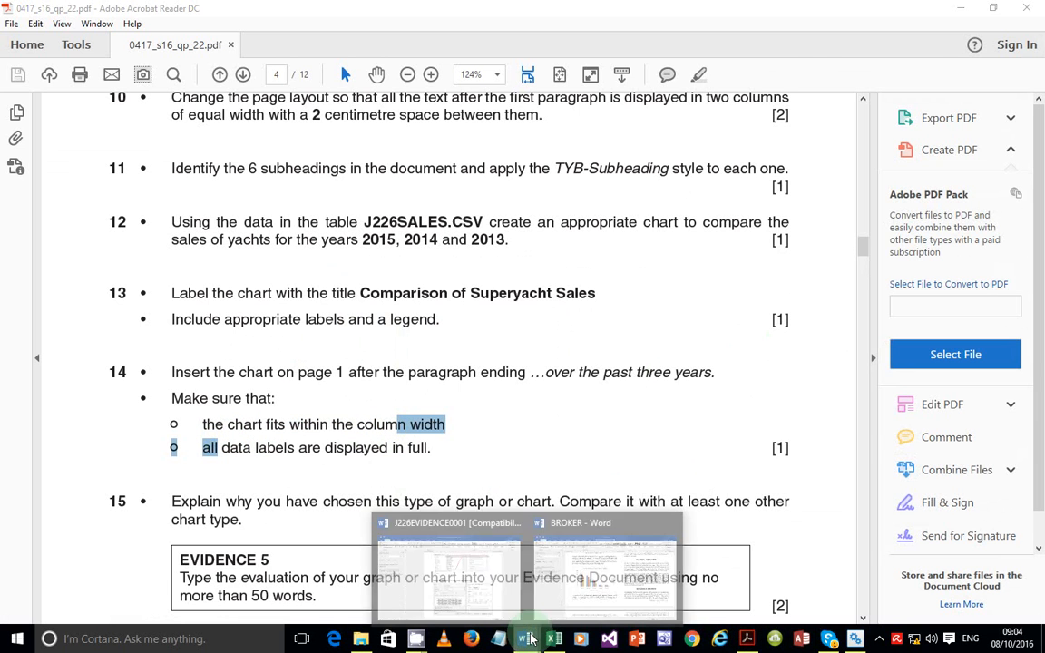
pyautogui.click(567, 603)
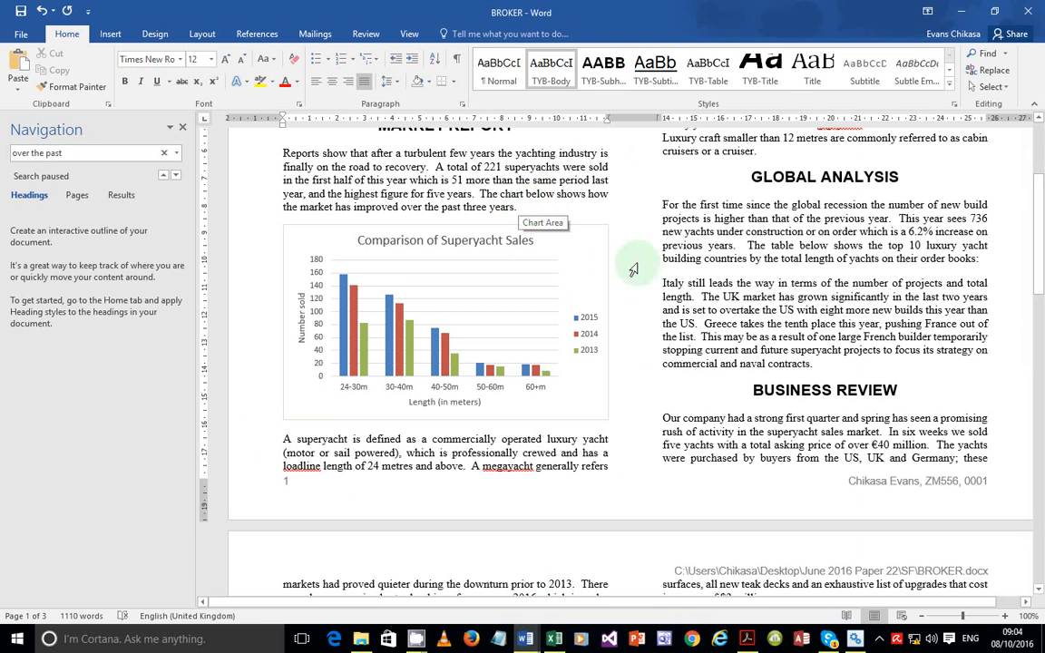
pyautogui.hotkey('alt', 'Tab')
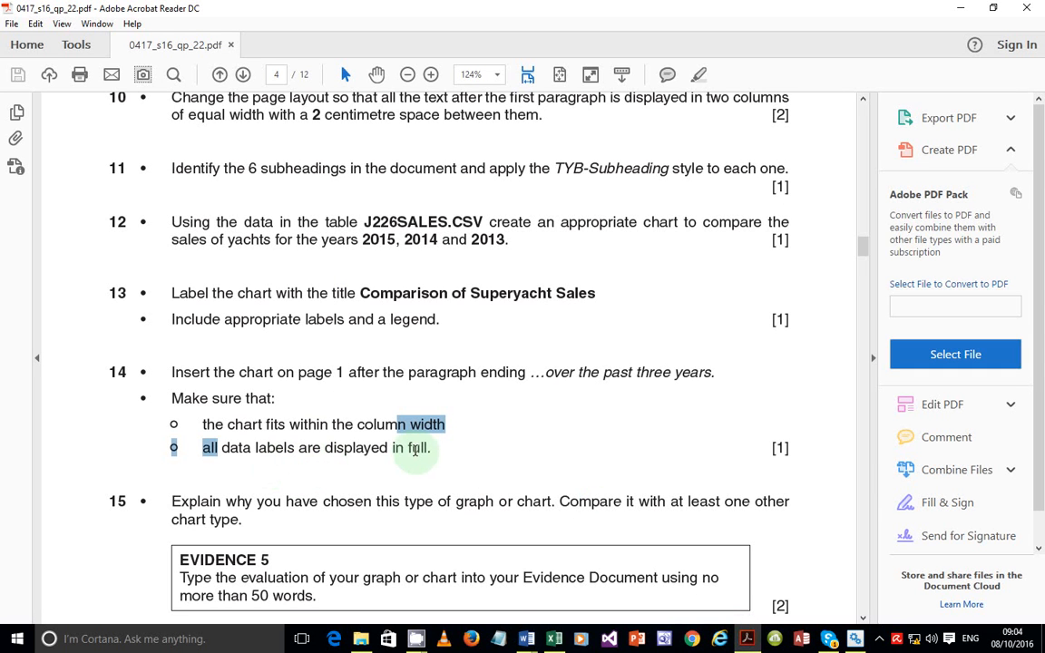
pyautogui.click(495, 463)
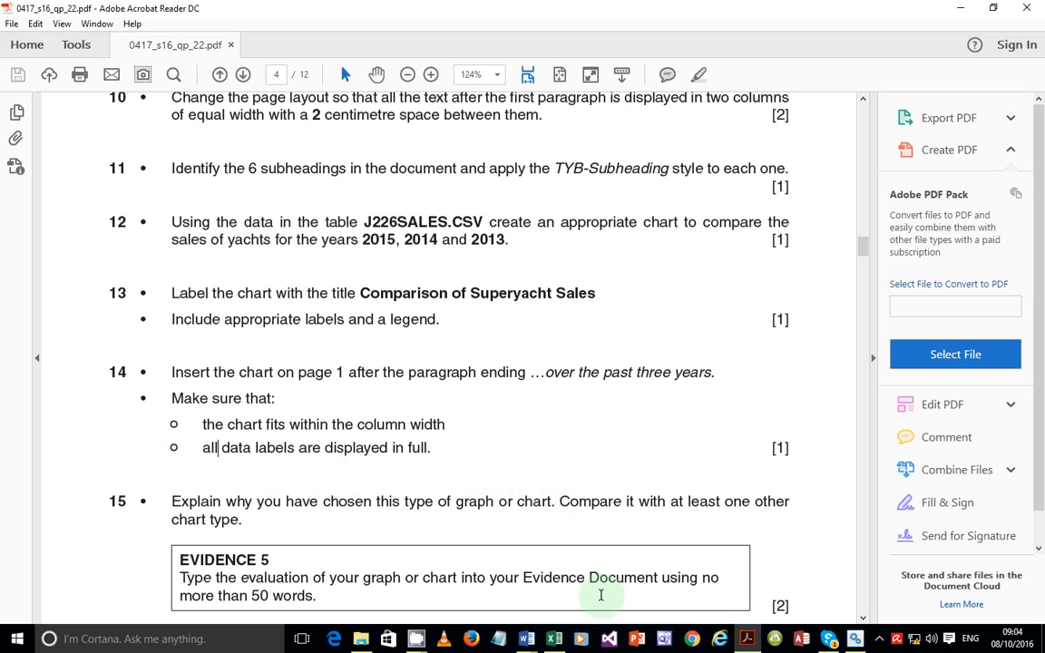
pyautogui.click(555, 641)
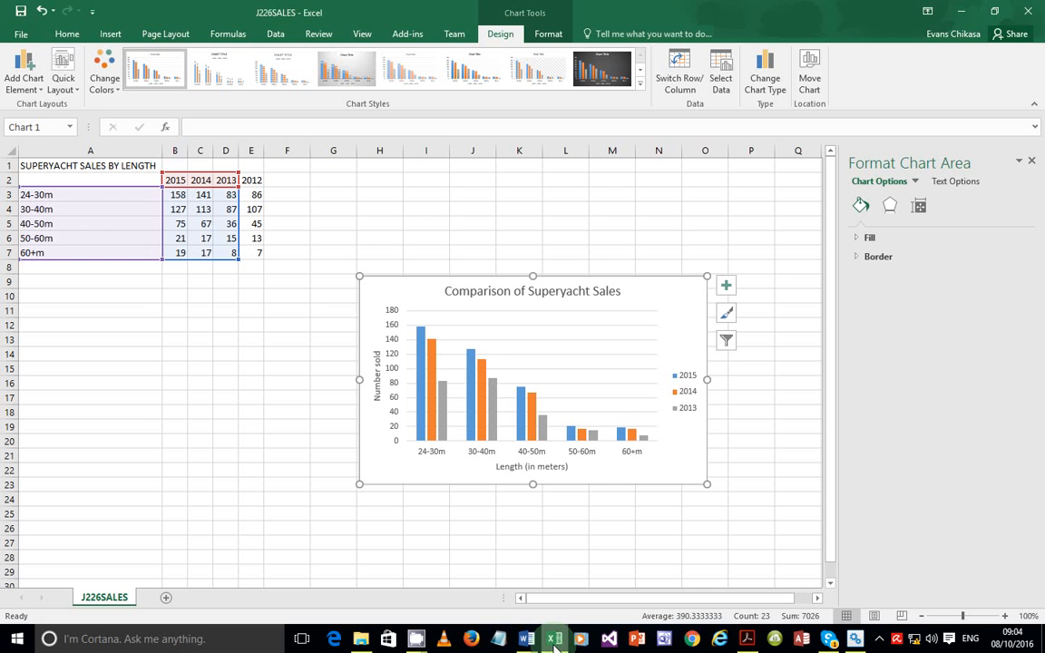
pyautogui.moveTo(527, 642)
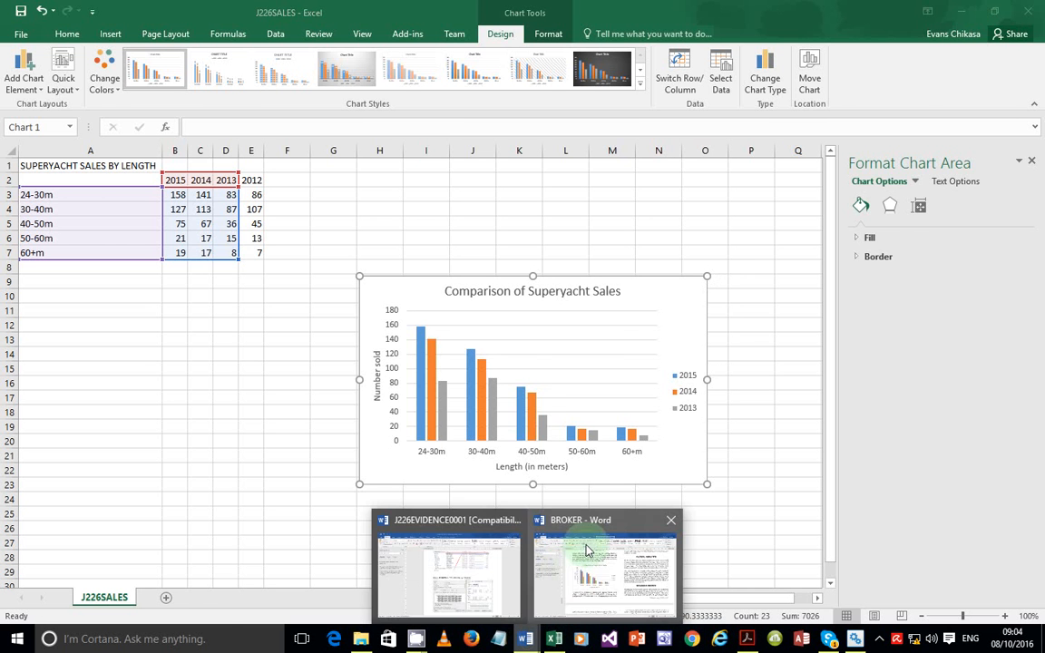
pyautogui.click(585, 549)
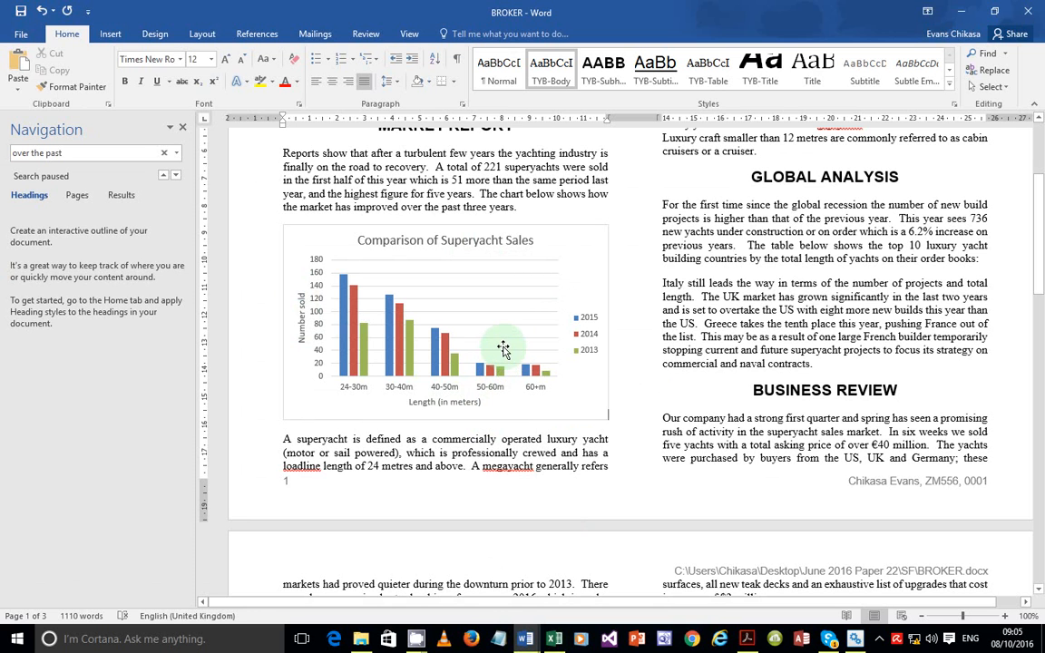
# Bring the exam PDF forward and check the screen recorder's status from the system tray
pyautogui.click(749, 639)
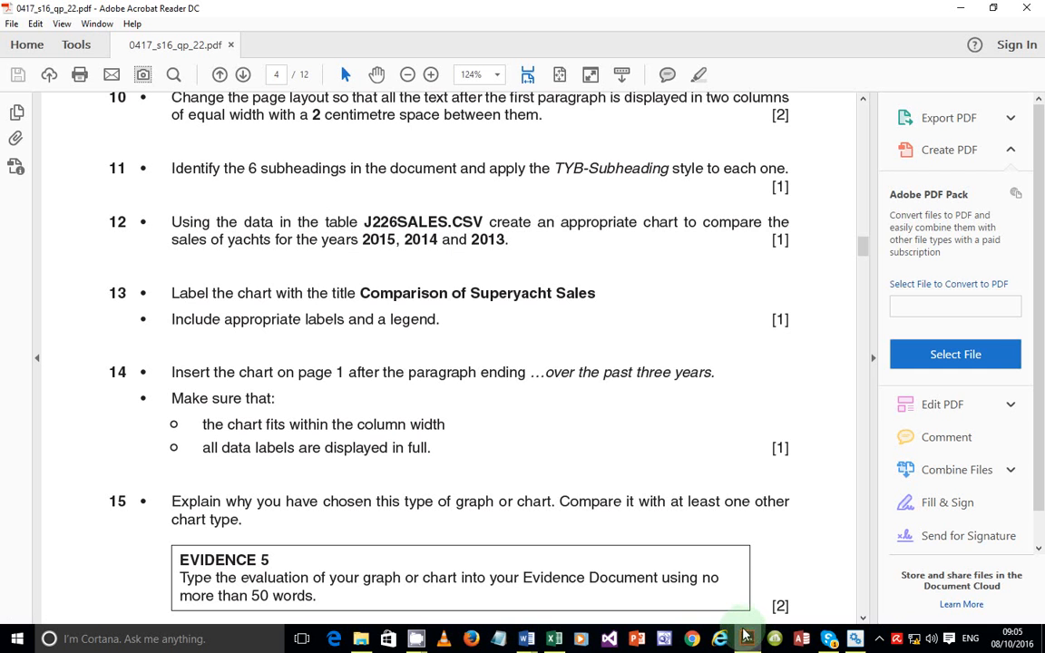
pyautogui.click(880, 639)
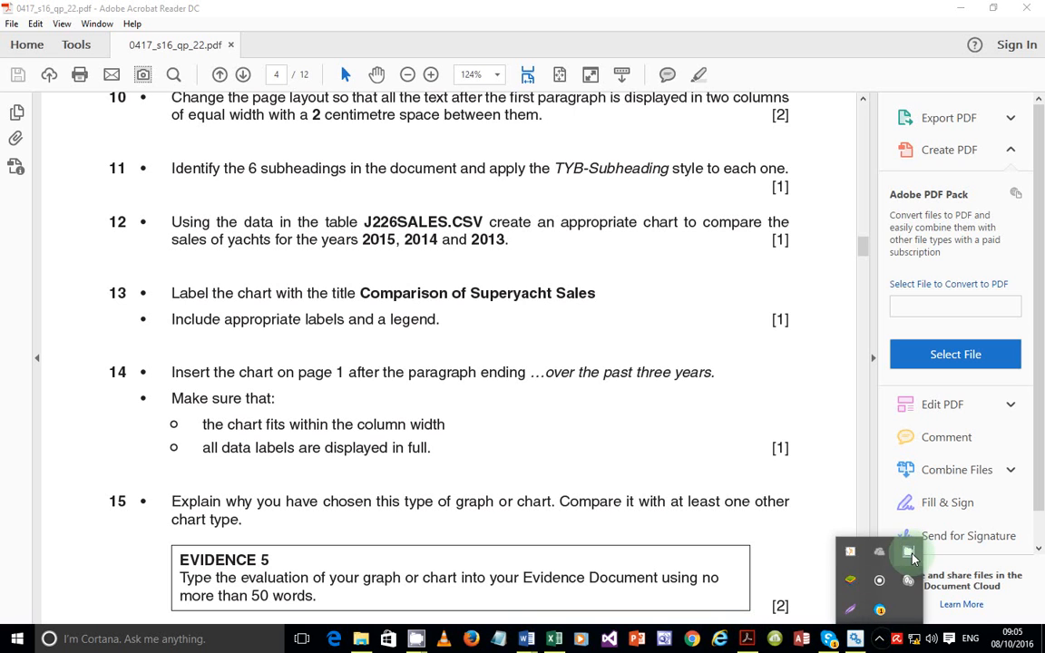
pyautogui.click(908, 553)
pyautogui.click(554, 639)
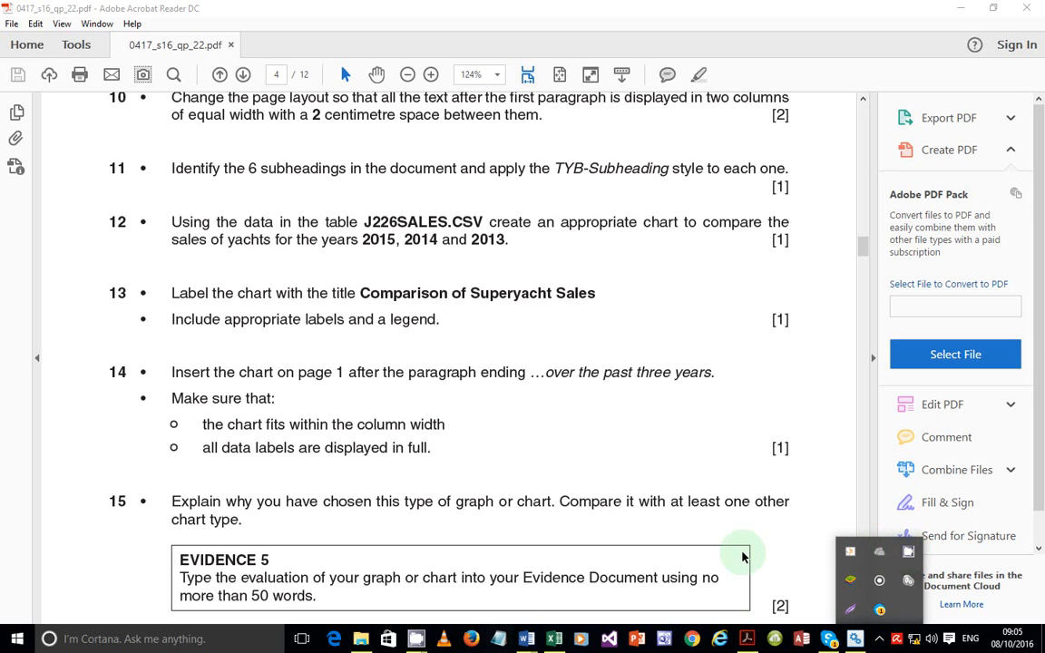
pyautogui.click(908, 553)
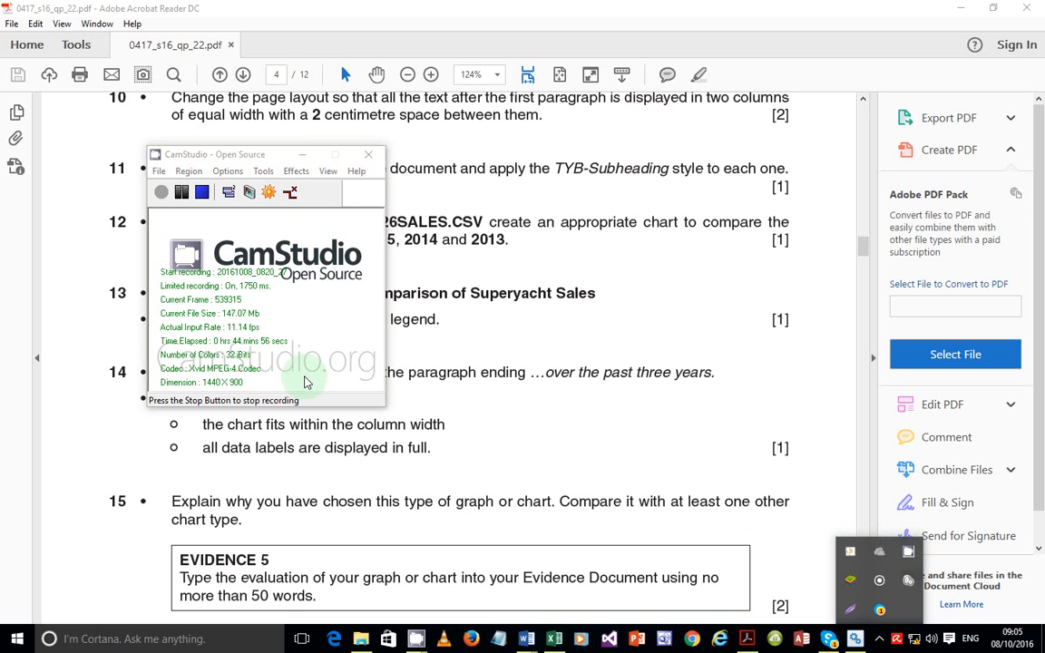
pyautogui.click(301, 154)
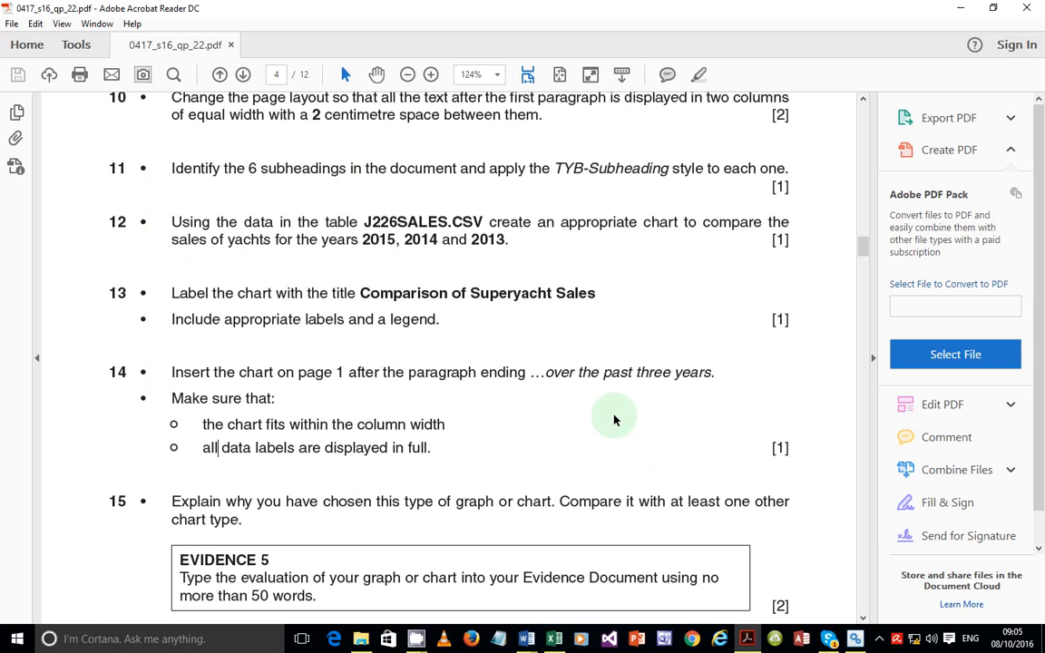
# Scroll the exam PDF to task 15 on chart evaluation, then return to the Excel chart
pyautogui.scroll(-5, 569, 373)
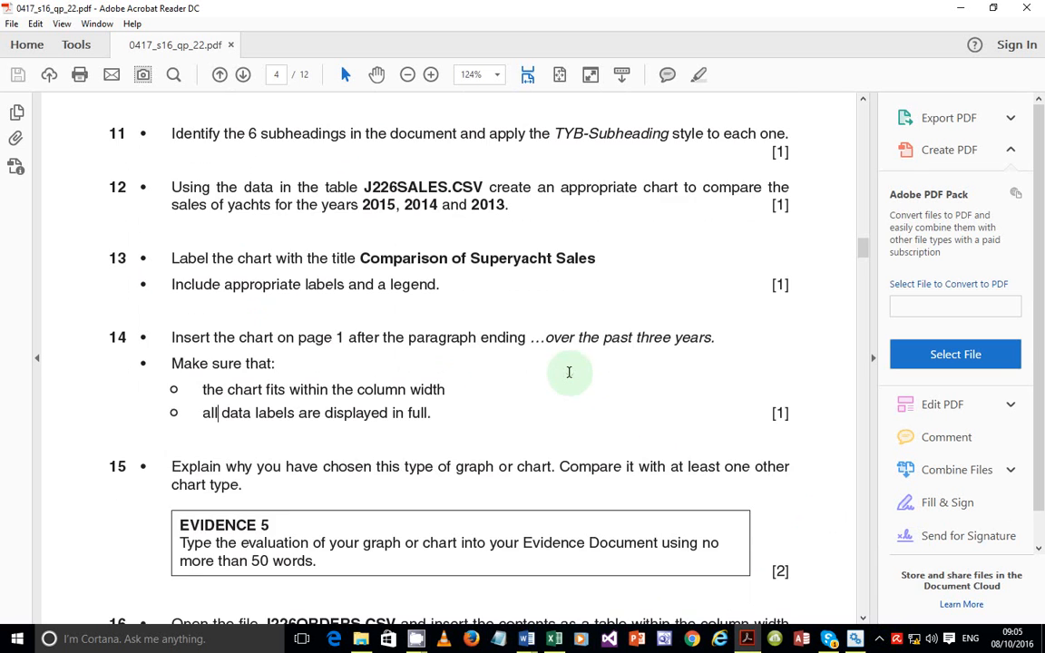
pyautogui.scroll(-1, 570, 374)
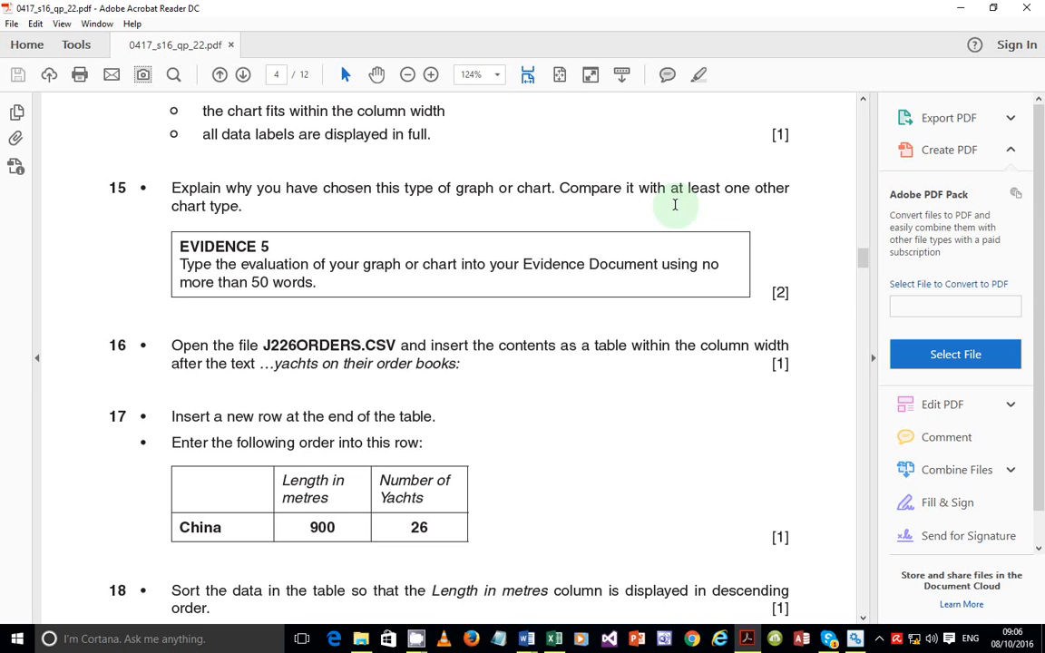
pyautogui.click(548, 640)
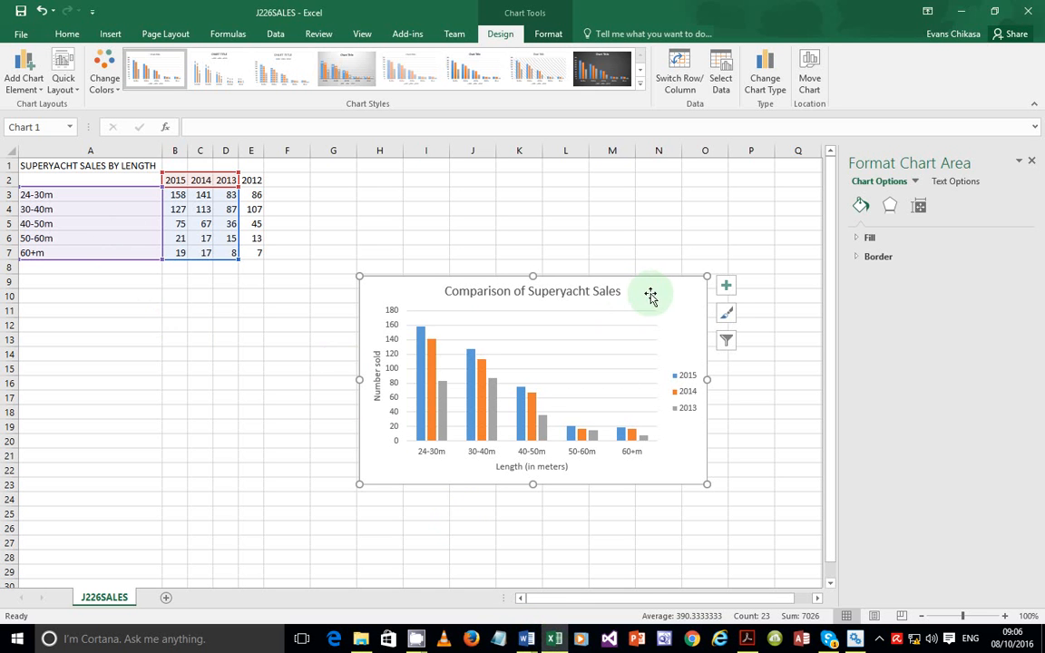
# Delete the sales chart, preview A2:D7 as a pie chart, then switch to J226EVIDENCE0001 in Word
pyautogui.press('Delete')
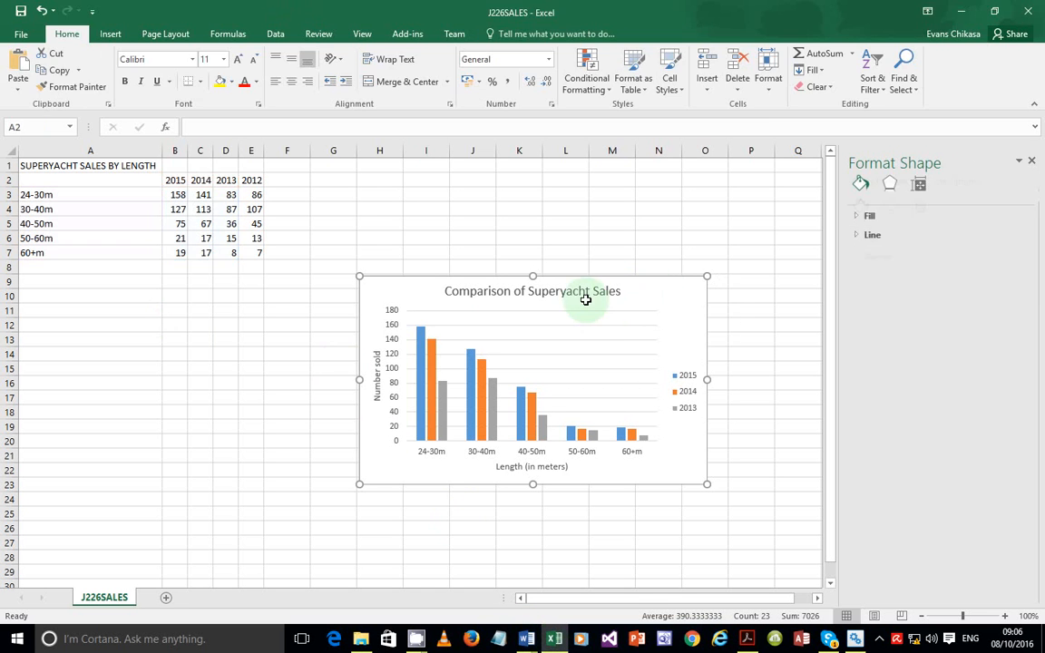
pyautogui.click(670, 298)
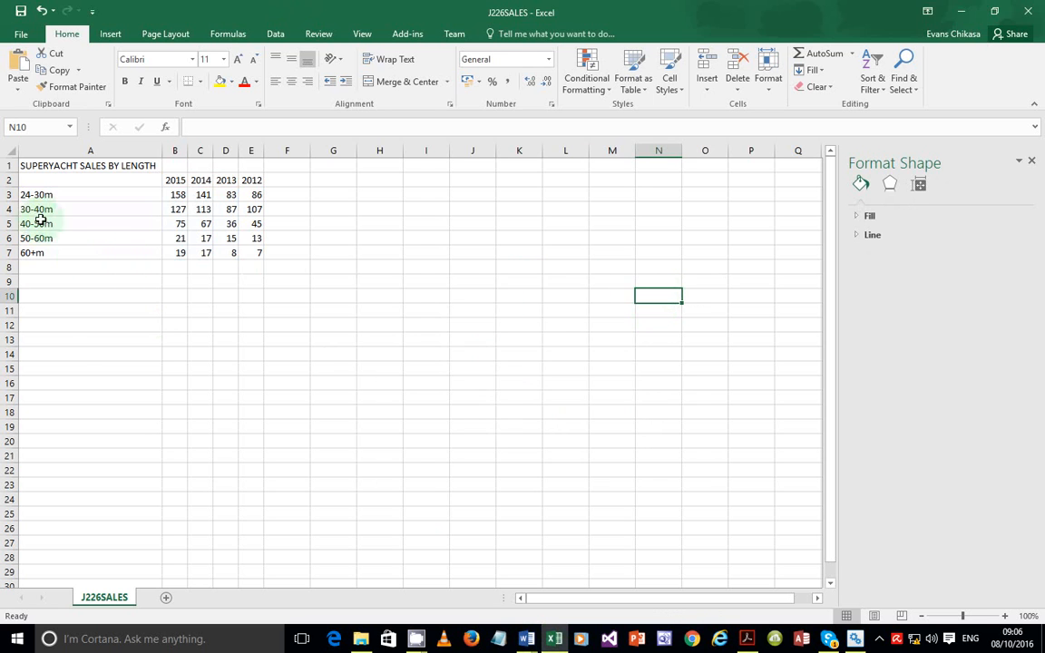
pyautogui.moveTo(28, 179); pyautogui.dragTo(219, 251)
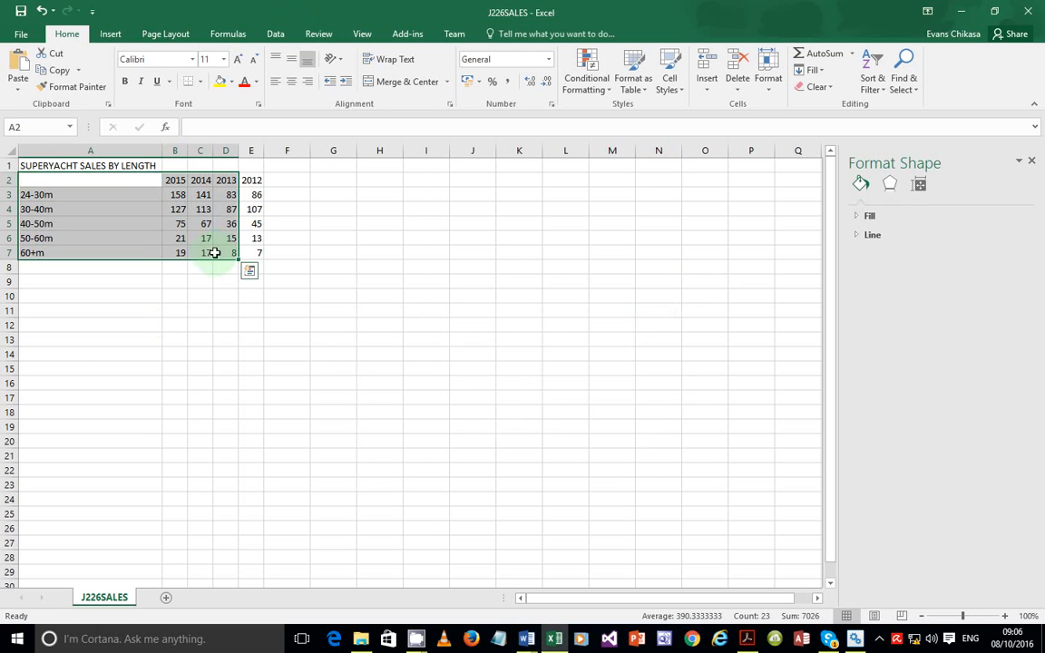
pyautogui.click(113, 36)
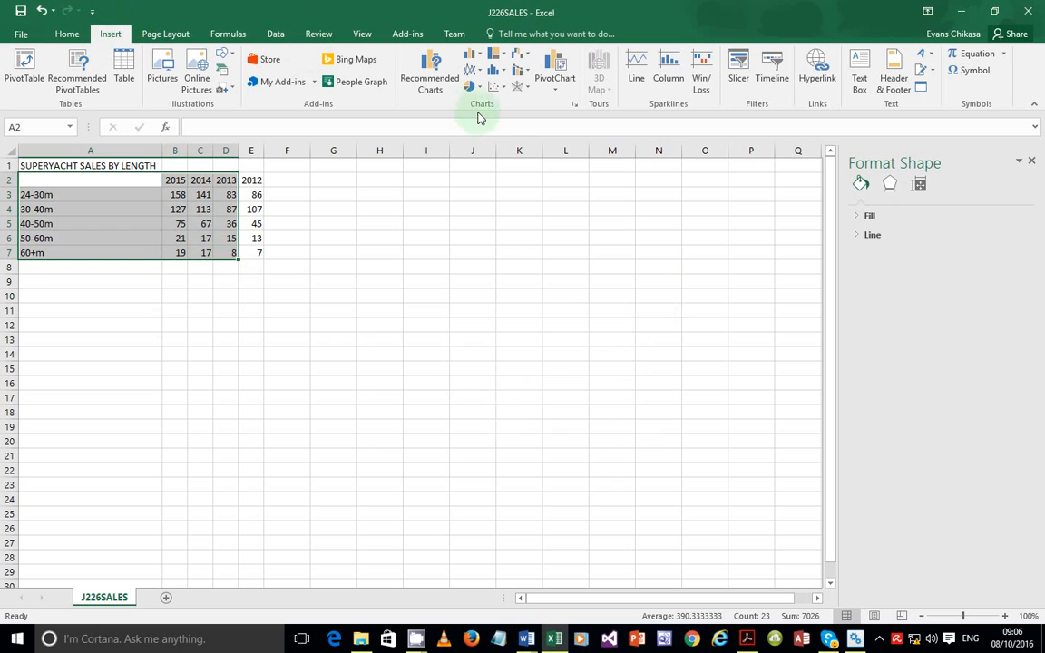
pyautogui.click(473, 87)
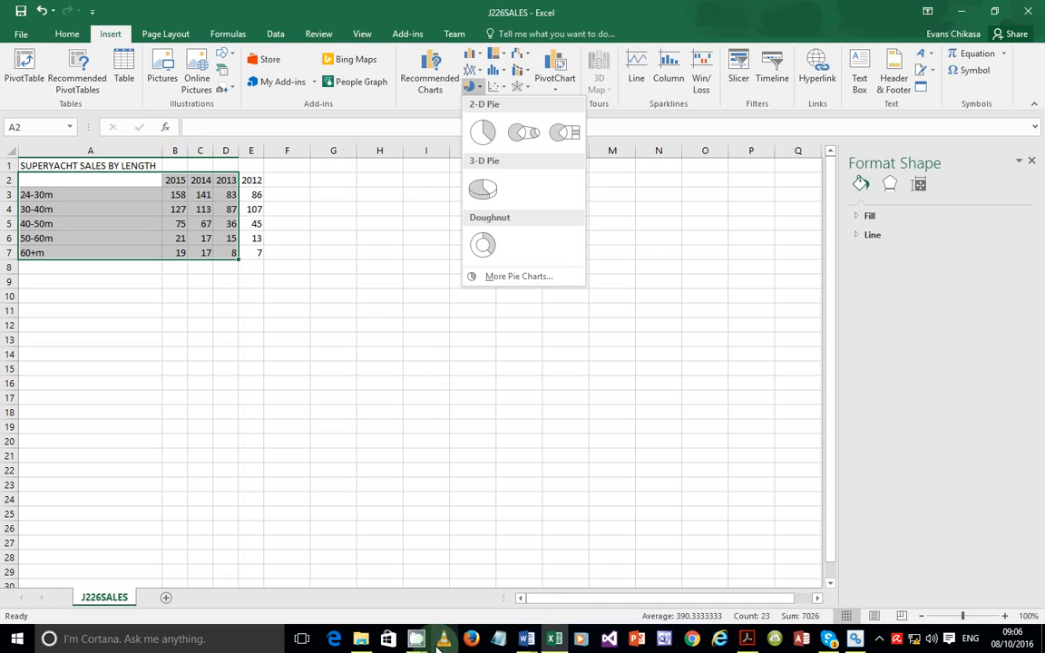
pyautogui.click(527, 641)
pyautogui.click(418, 515)
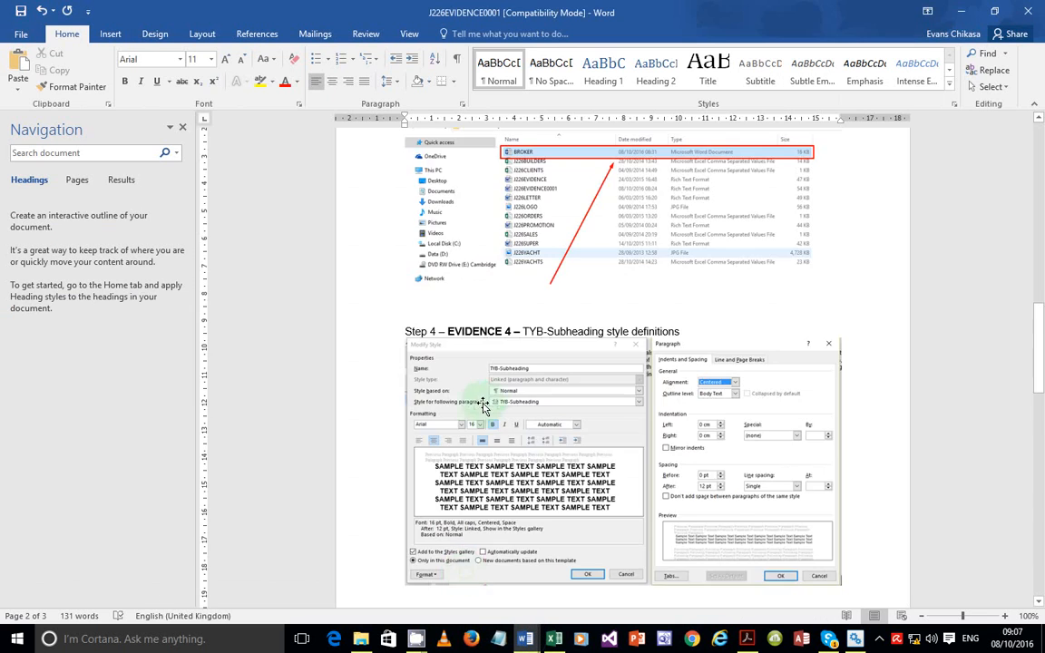
# Under Step 15, type an indented answer explaining why a pie chart is not suitable
pyautogui.scroll(-5, 492, 386)
pyautogui.scroll(-4, 493, 387)
pyautogui.scroll(1, 494, 380)
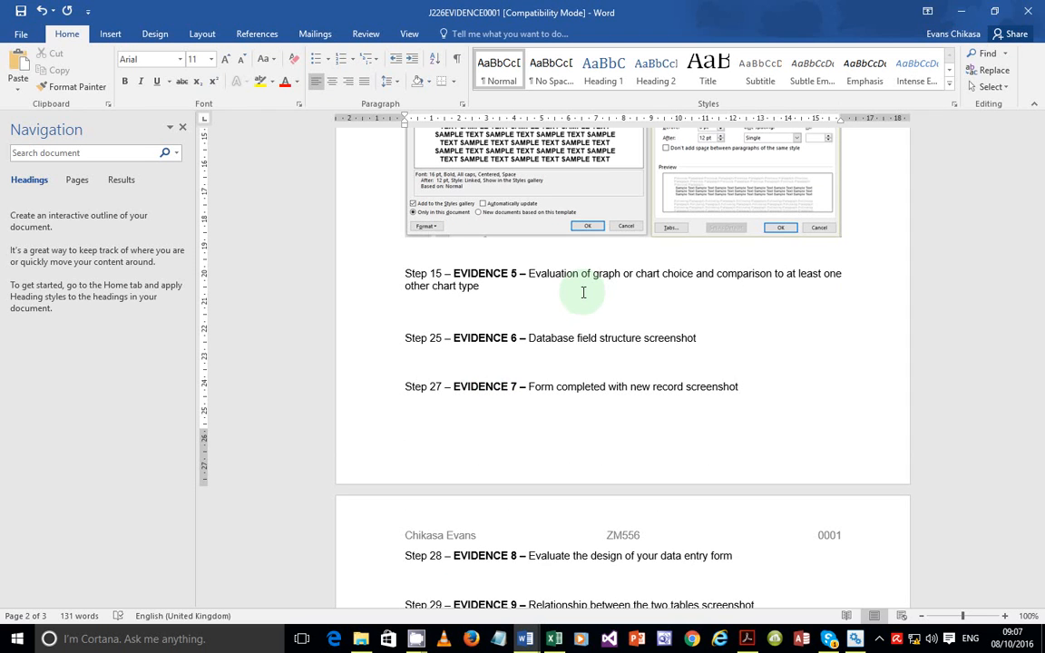
pyautogui.press('Return')
pyautogui.press('Tab')
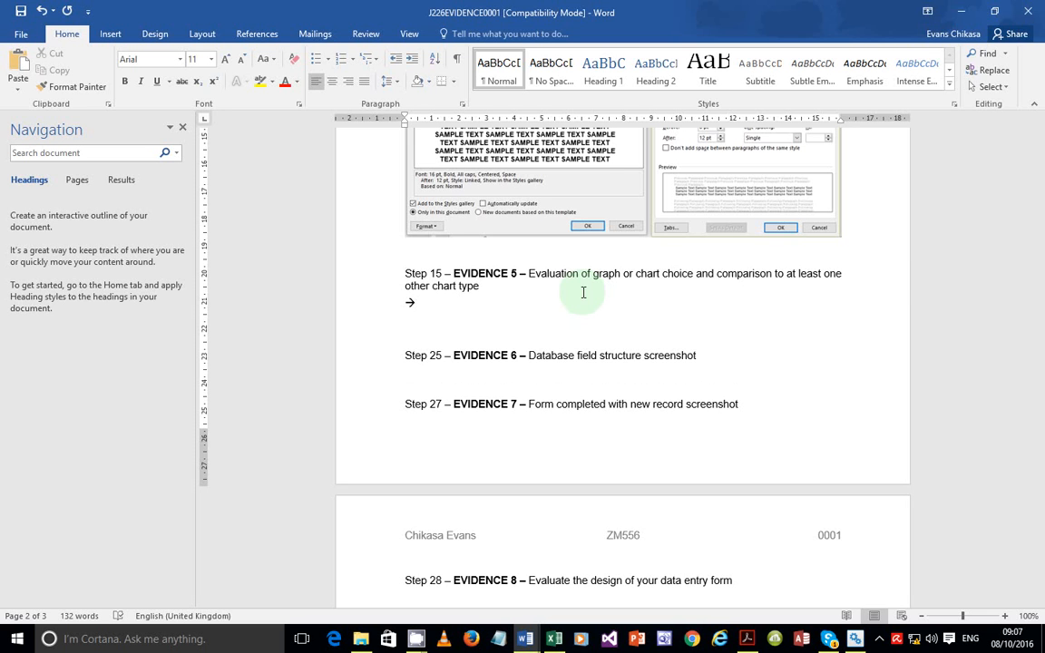
pyautogui.write('OP')
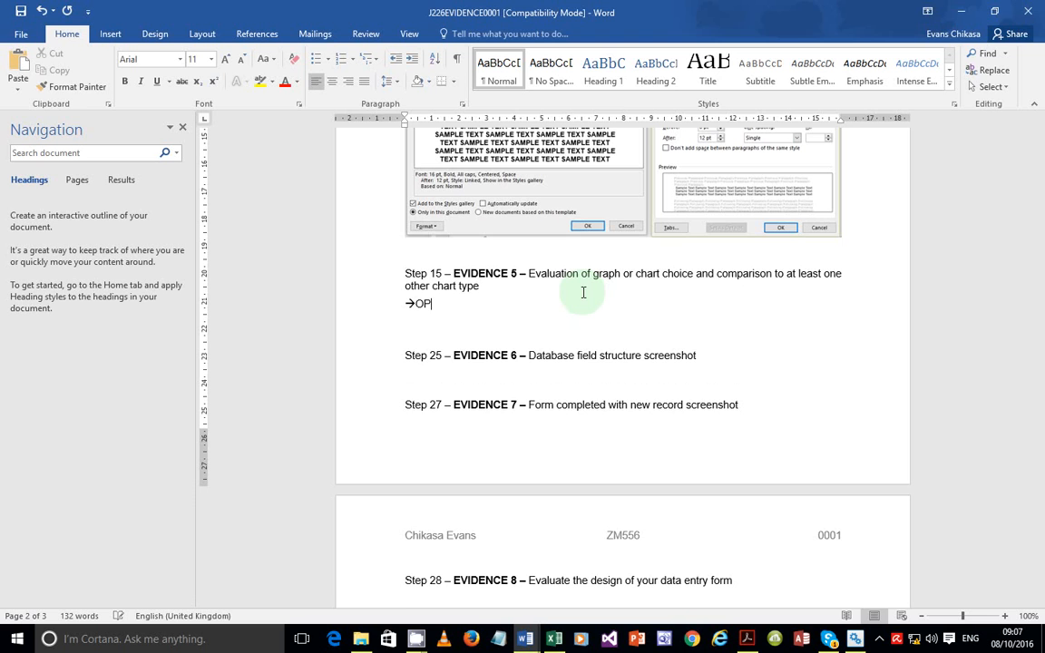
pyautogui.press('BackSpace')
pyautogui.press('BackSpace')
pyautogui.write('Pie chart is not suita')
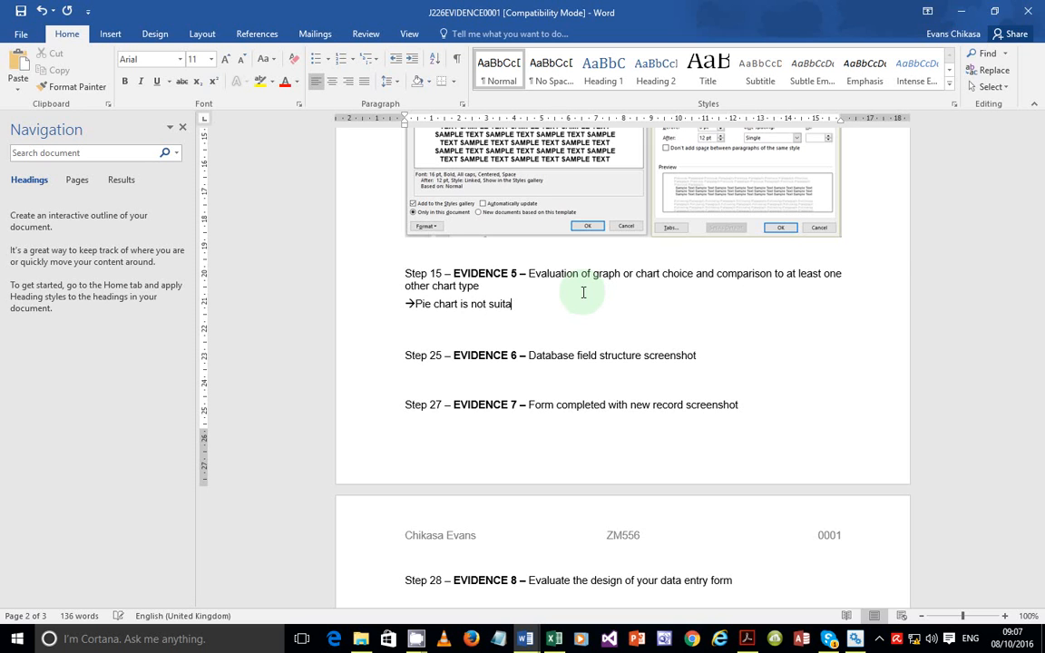
pyautogui.write('ble because')
pyautogui.write('it displays data in ')
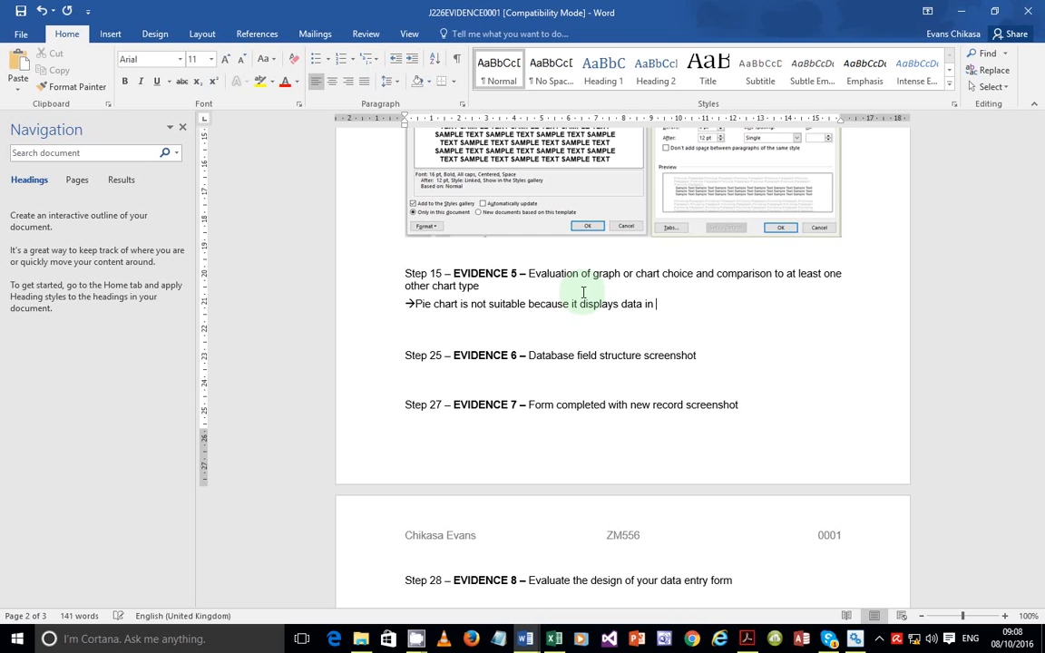
pyautogui.write('form of percentages')
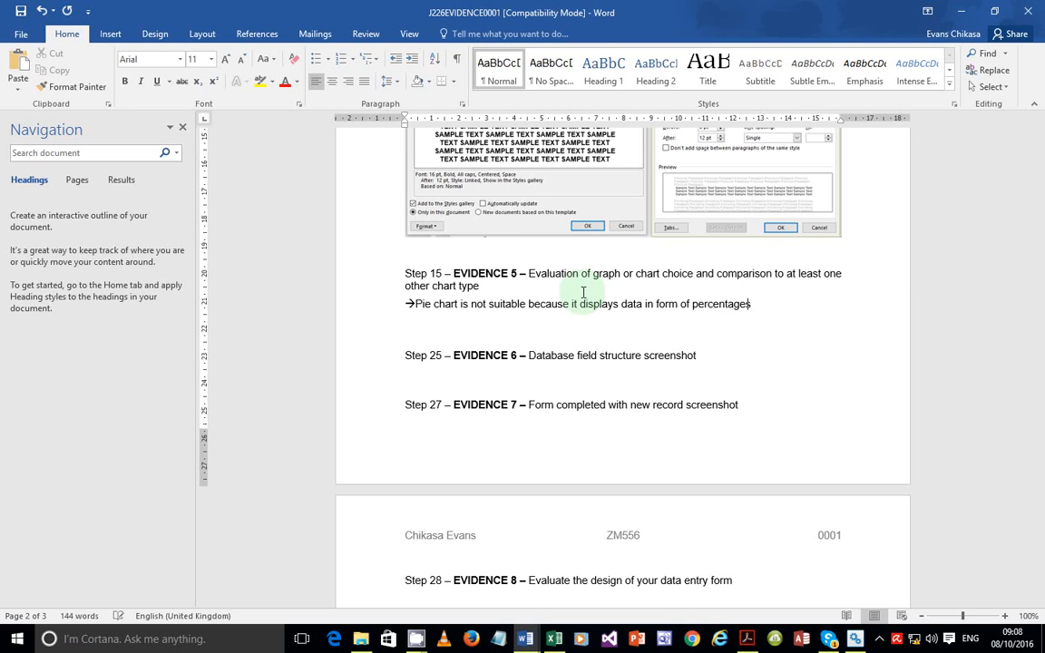
pyautogui.write(' as a whole')
pyautogui.press('BackSpace')
pyautogui.press('BackSpace')
pyautogui.press('BackSpace')
pyautogui.press('BackSpace')
pyautogui.write('ole and you can')
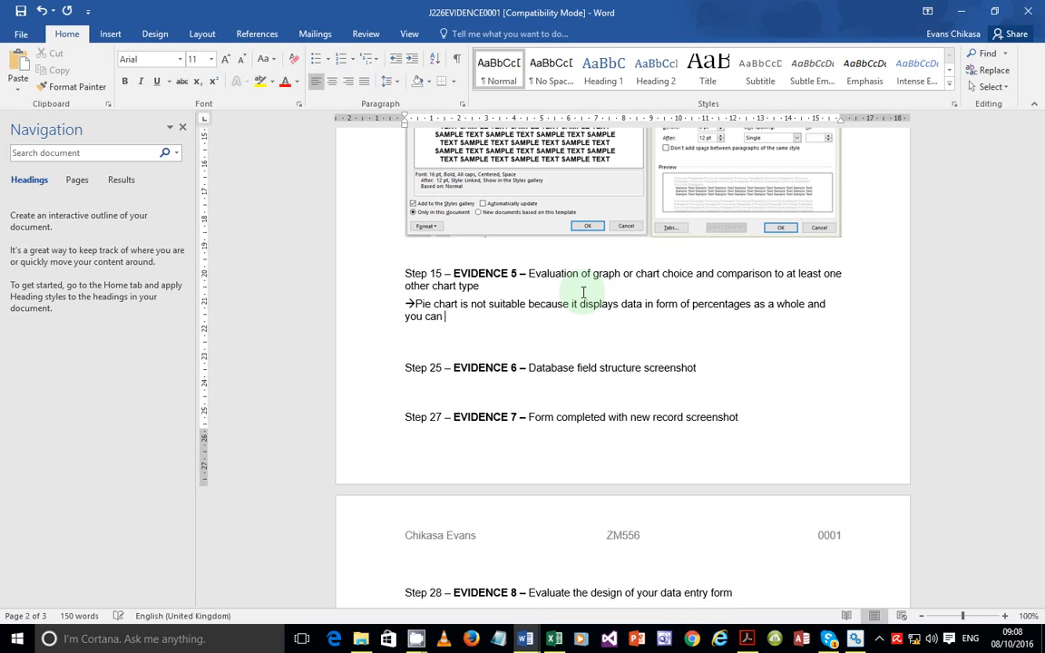
pyautogui.write('  compare the different d')
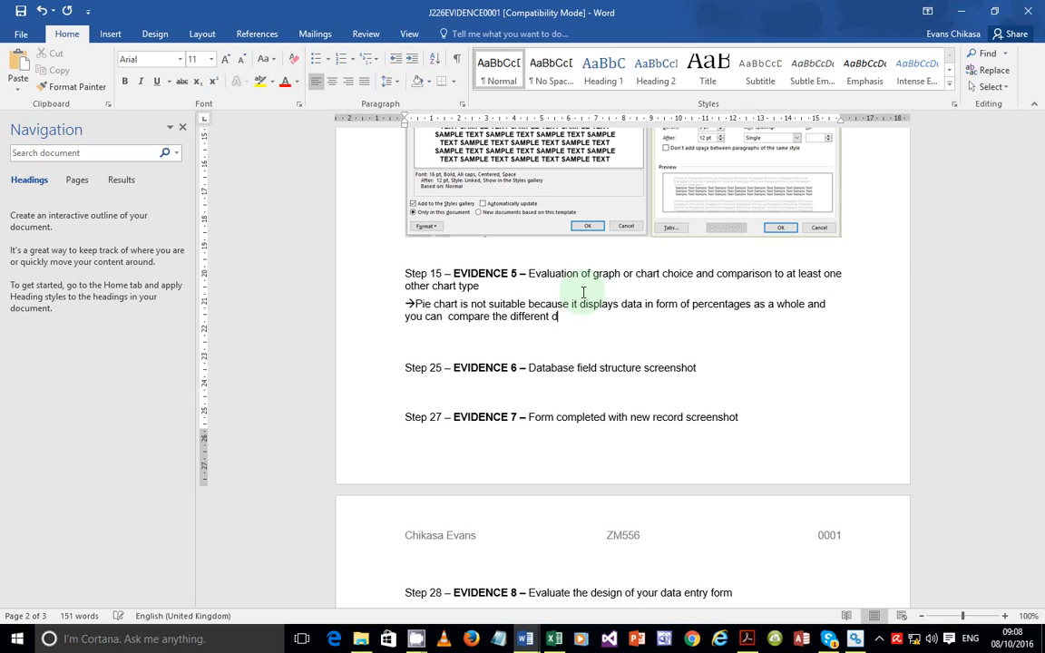
pyautogui.write('ata series')
# Start a new '-->' point, fix the doubled space in 'can compare', and return to Excel
pyautogui.press('Return')
pyautogui.write('-')
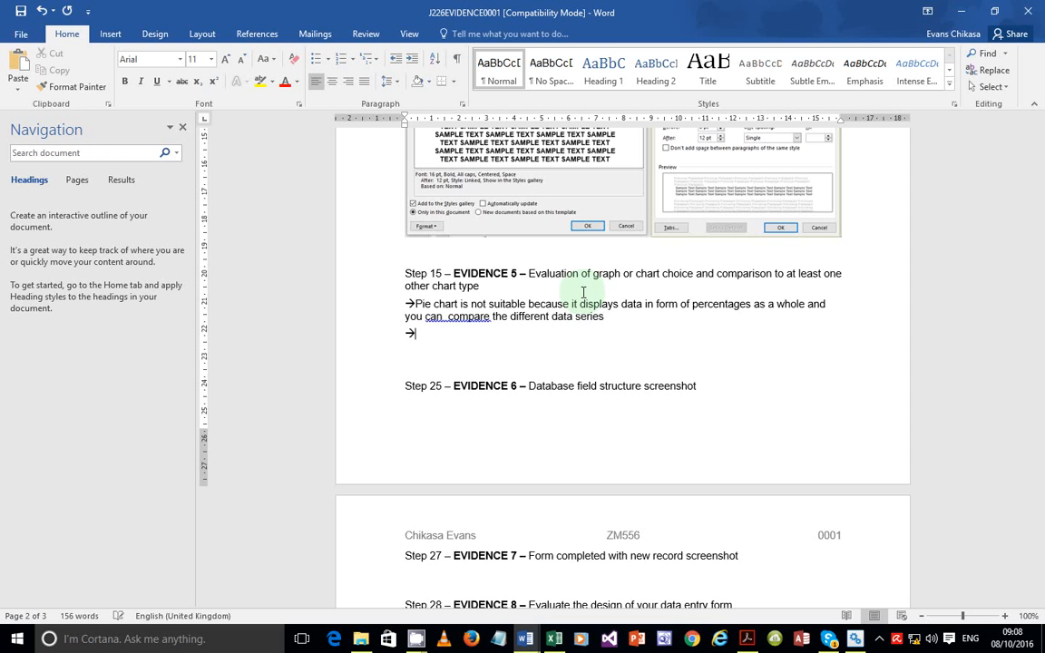
pyautogui.write('->')
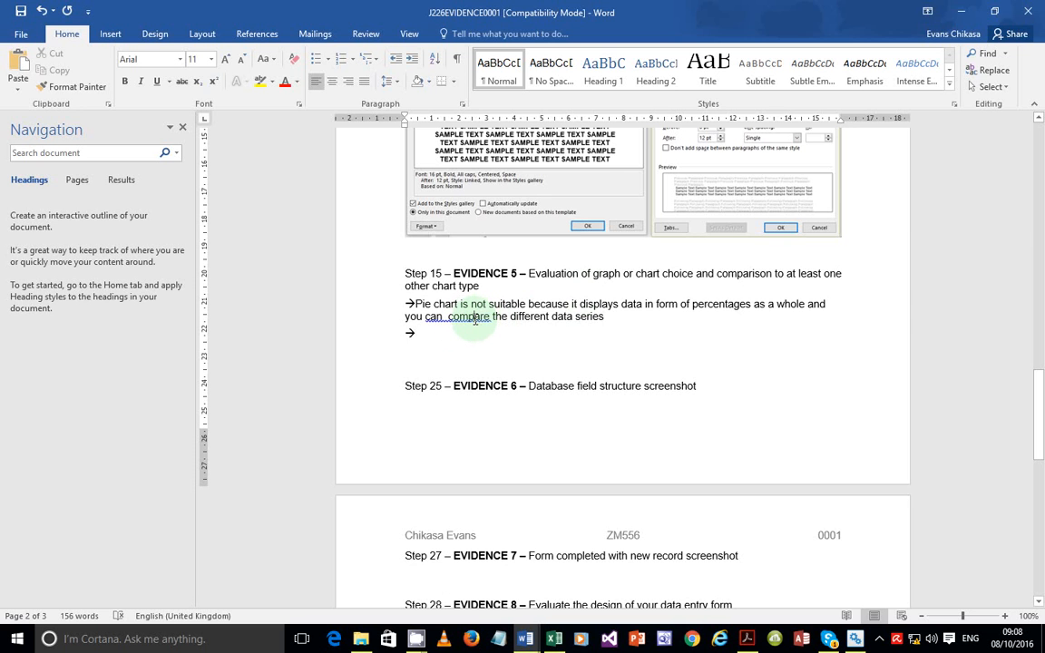
pyautogui.rightClick(472, 318)
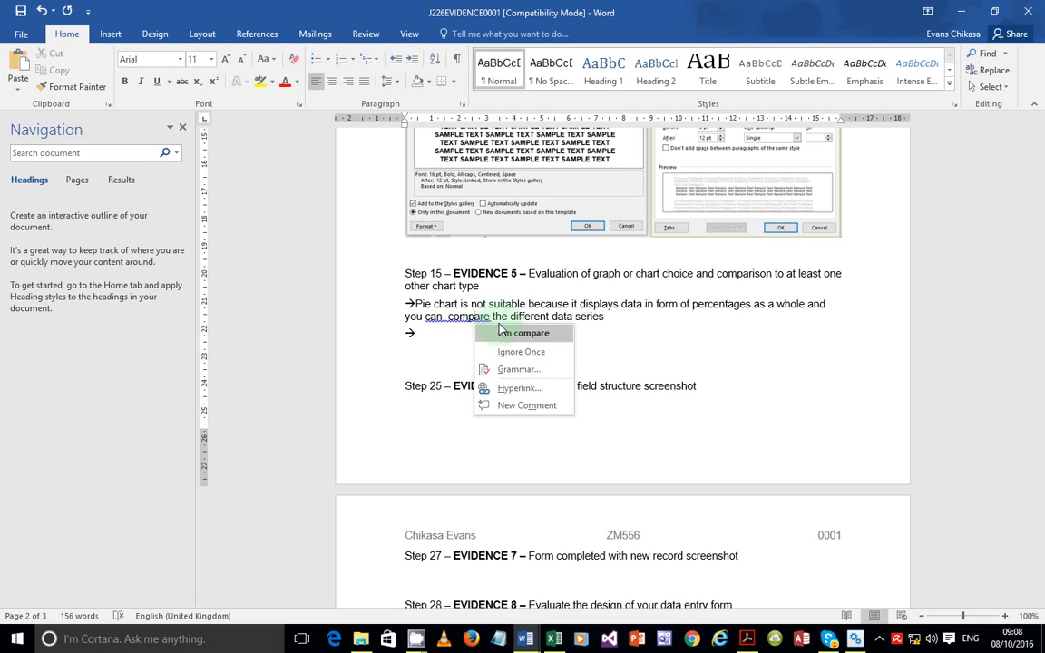
pyautogui.click(485, 399)
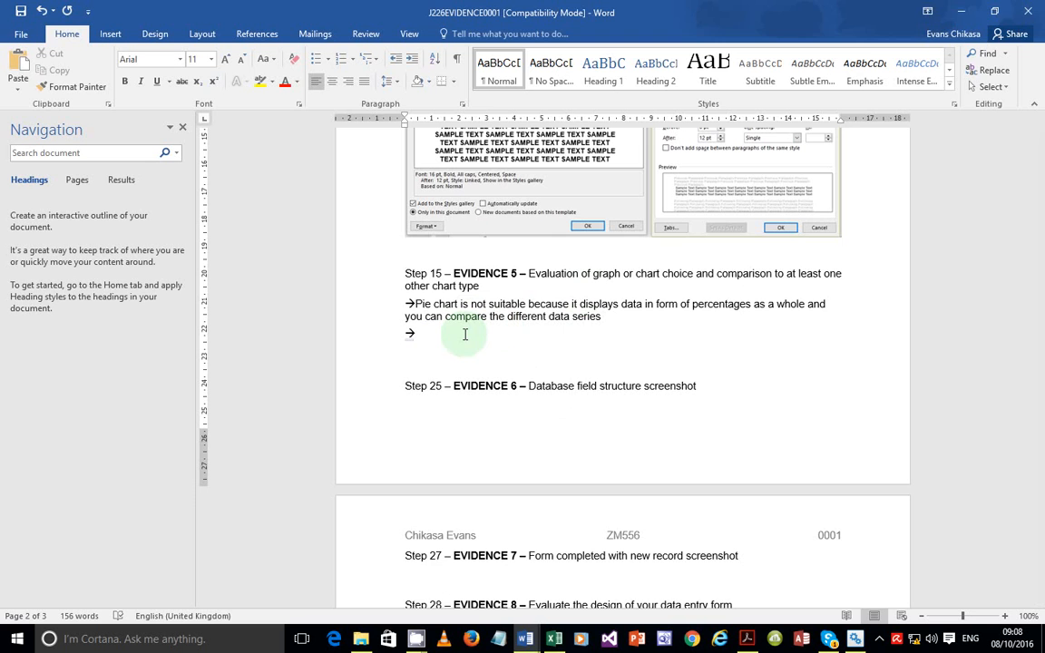
pyautogui.click(555, 638)
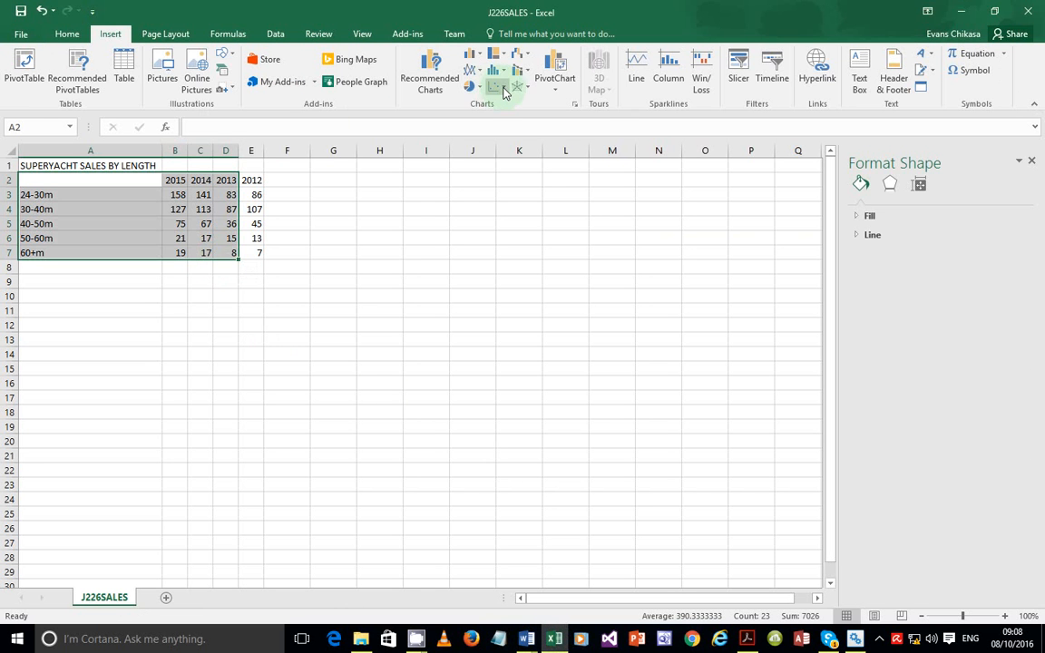
pyautogui.click(492, 87)
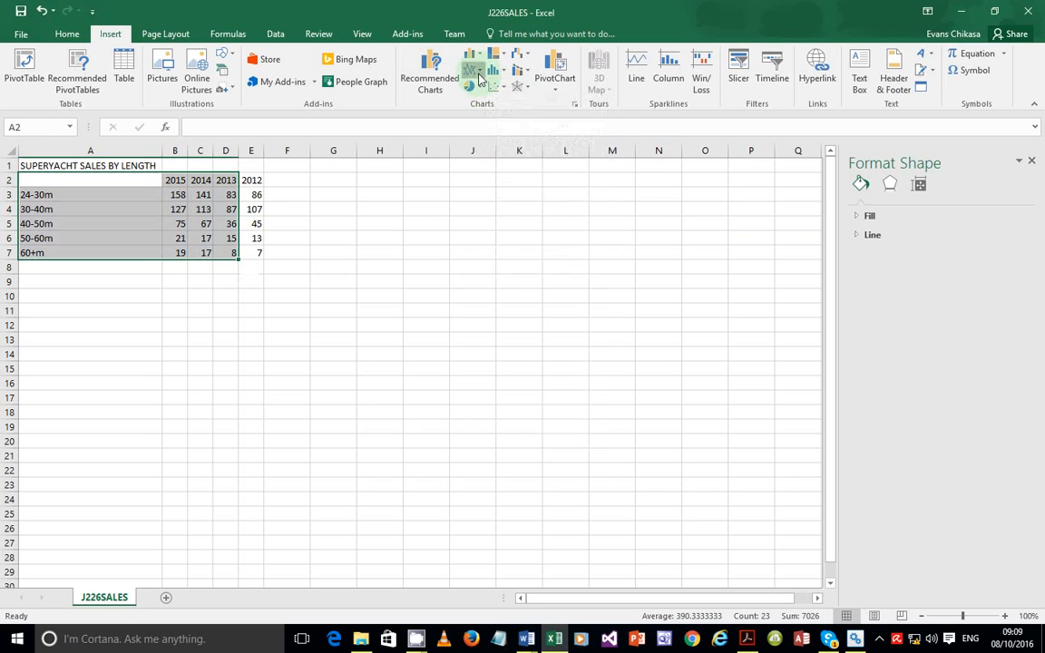
pyautogui.click(473, 70)
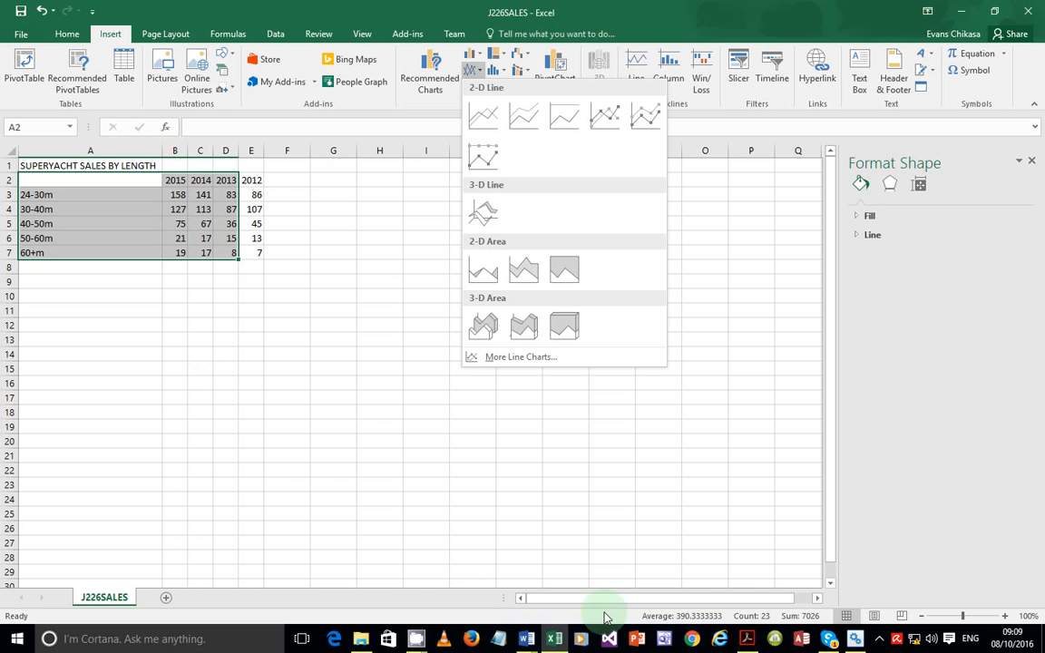
pyautogui.click(746, 638)
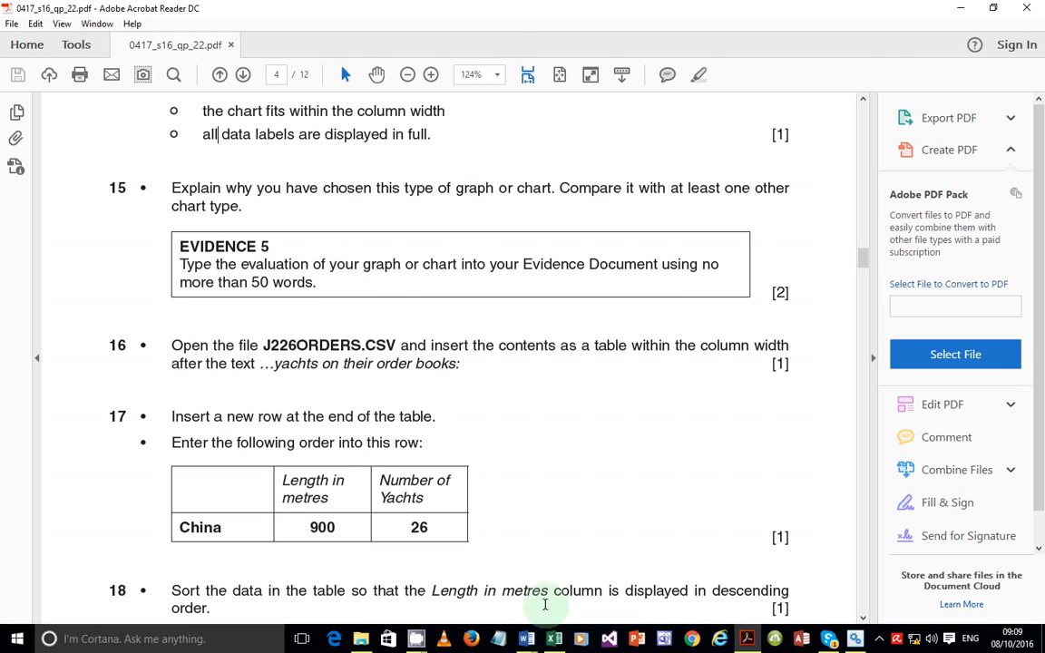
pyautogui.click(554, 638)
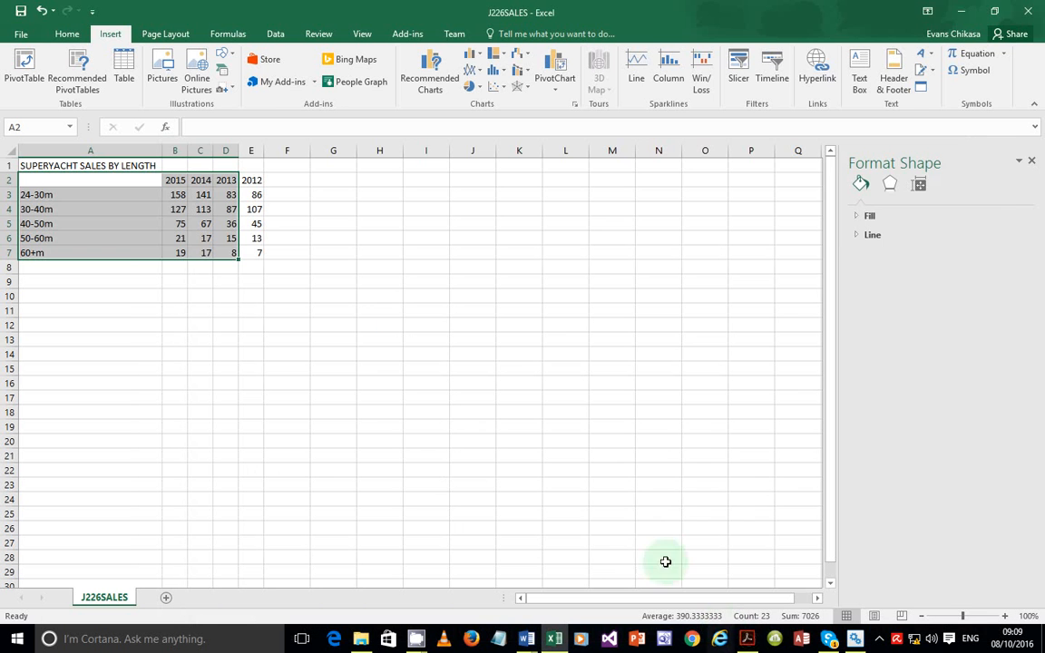
pyautogui.moveTo(526, 639)
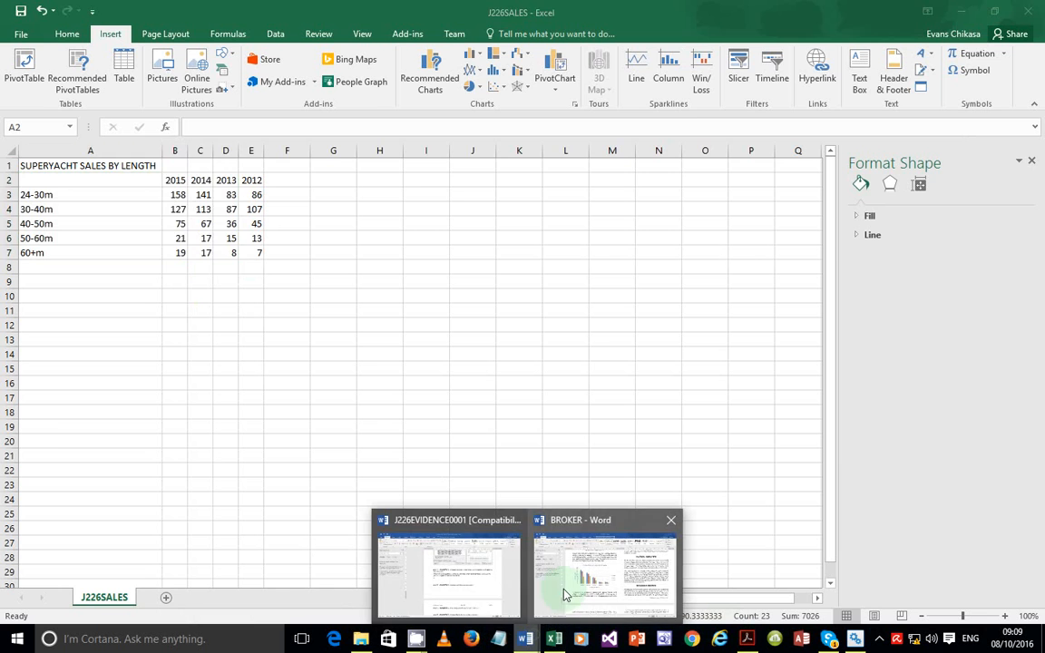
# Glance over the BROKER report's chart and the exam PDF, then return to J226EVIDENCE0001
pyautogui.click(568, 576)
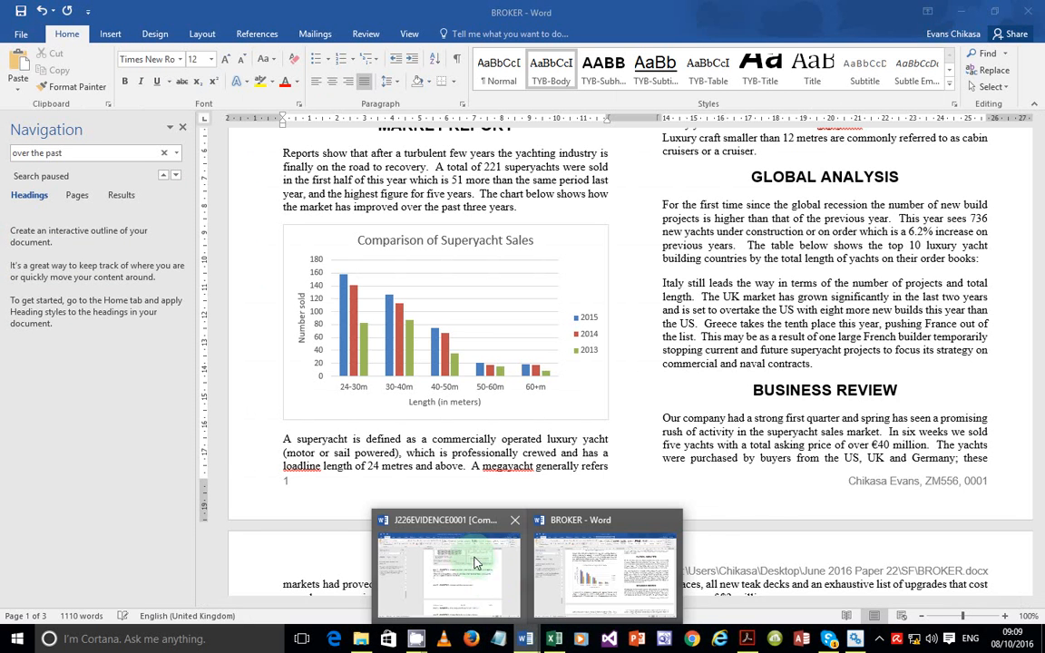
pyautogui.click(478, 559)
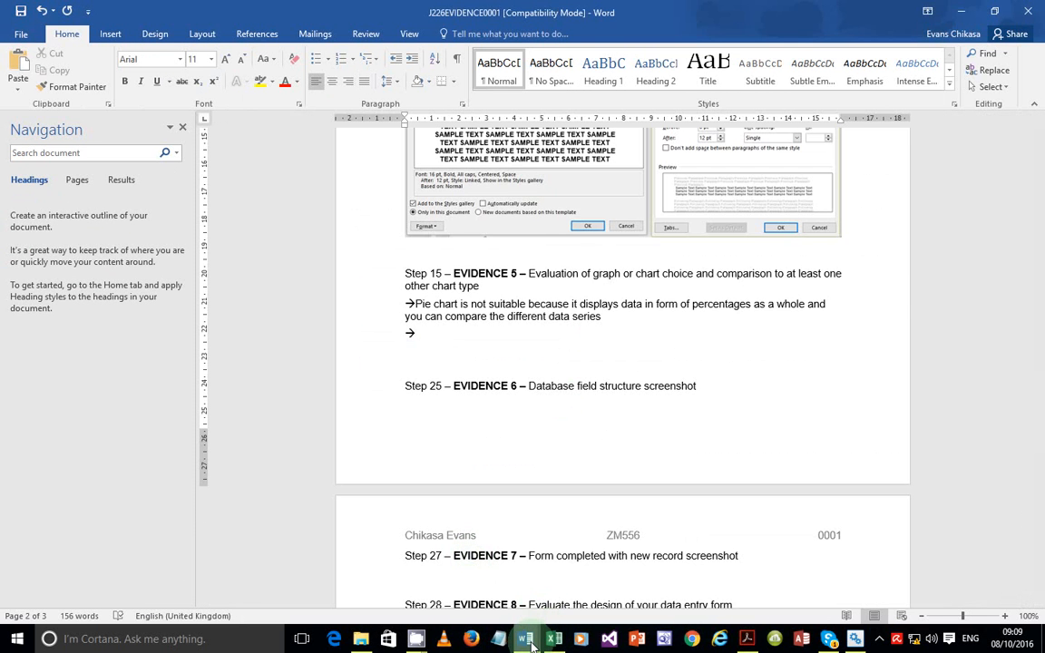
pyautogui.click(571, 590)
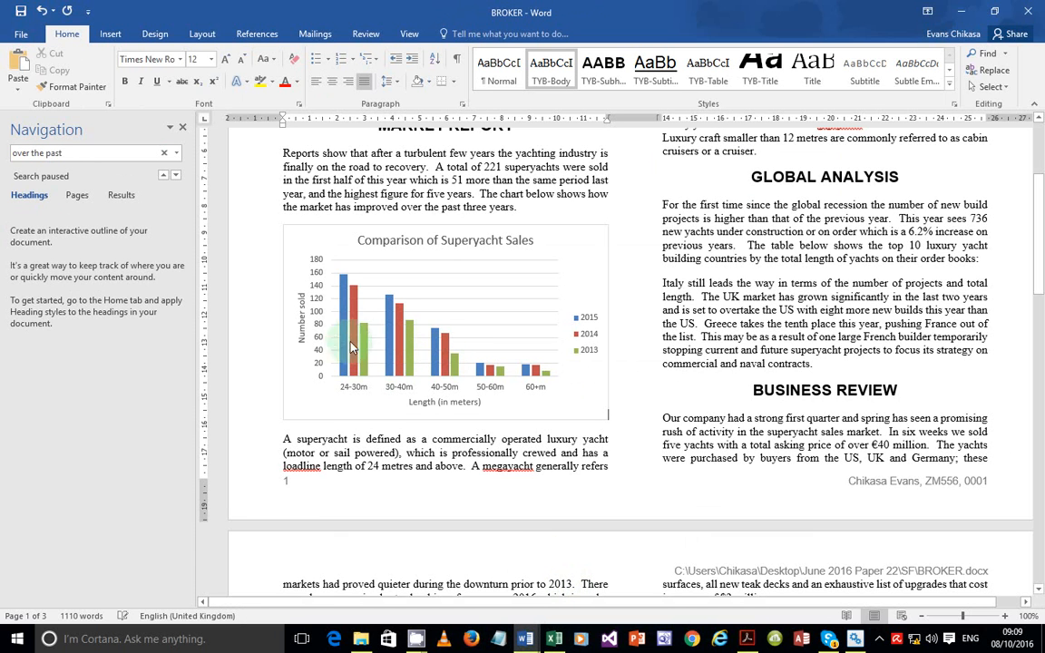
pyautogui.moveTo(357, 362)
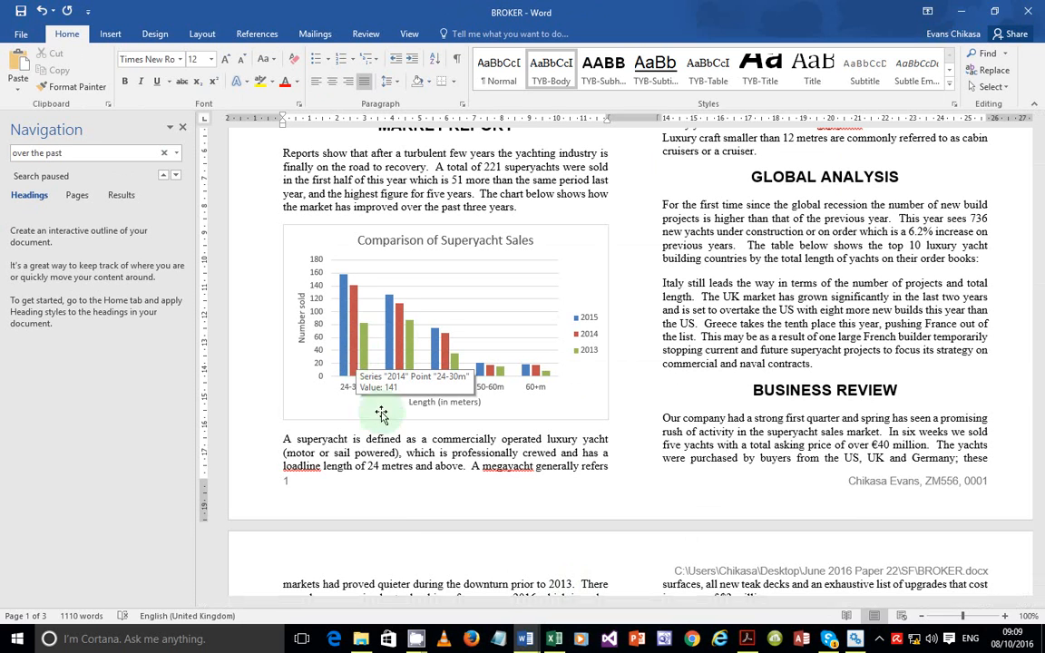
pyautogui.click(746, 638)
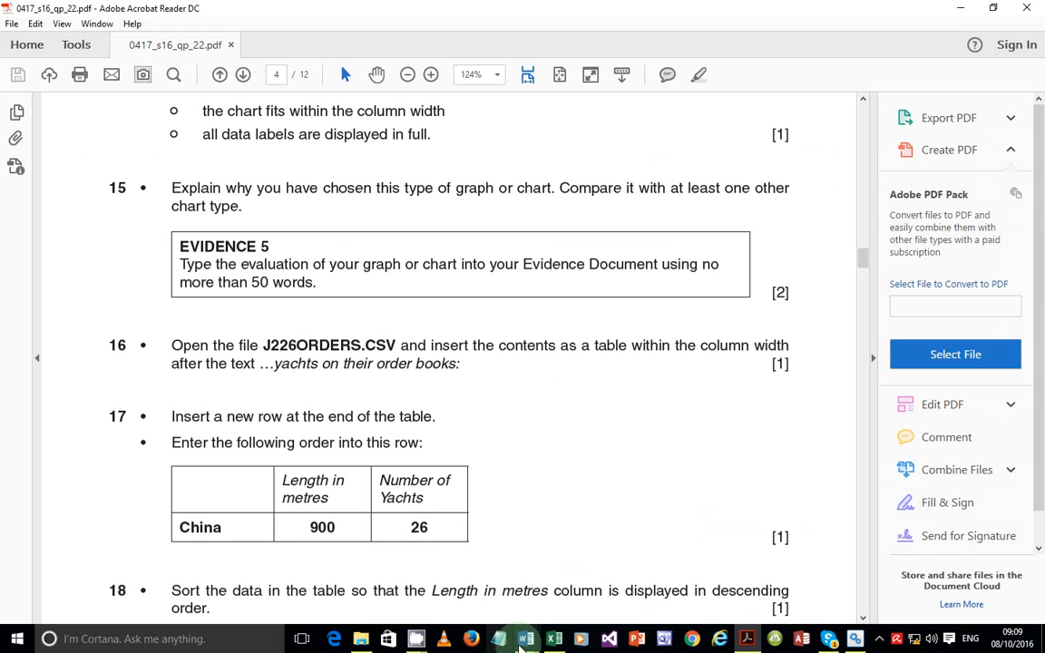
pyautogui.moveTo(525, 639)
pyautogui.click(460, 596)
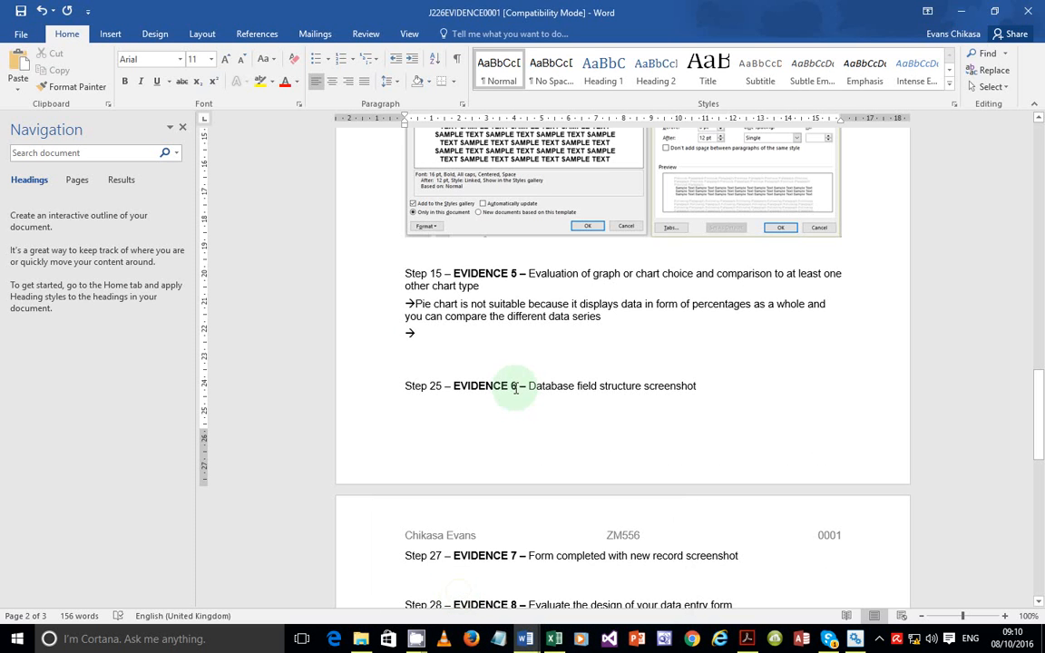
# Type the point 'Comparisons of data is easy, you can easily visualise the data'
pyautogui.write('Comparisong')
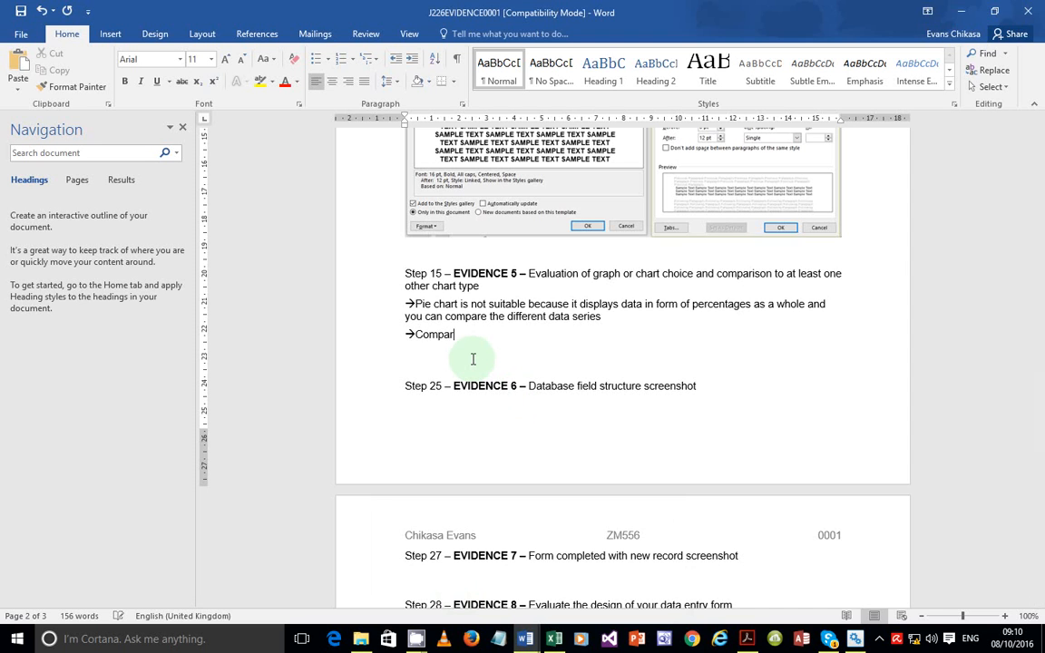
pyautogui.press('BackSpace')
pyautogui.press('BackSpace')
pyautogui.press('BackSpace')
pyautogui.write('ns of data u')
pyautogui.write('s')
pyautogui.press('BackSpace')
pyautogui.press('BackSpace')
pyautogui.write('is easy')
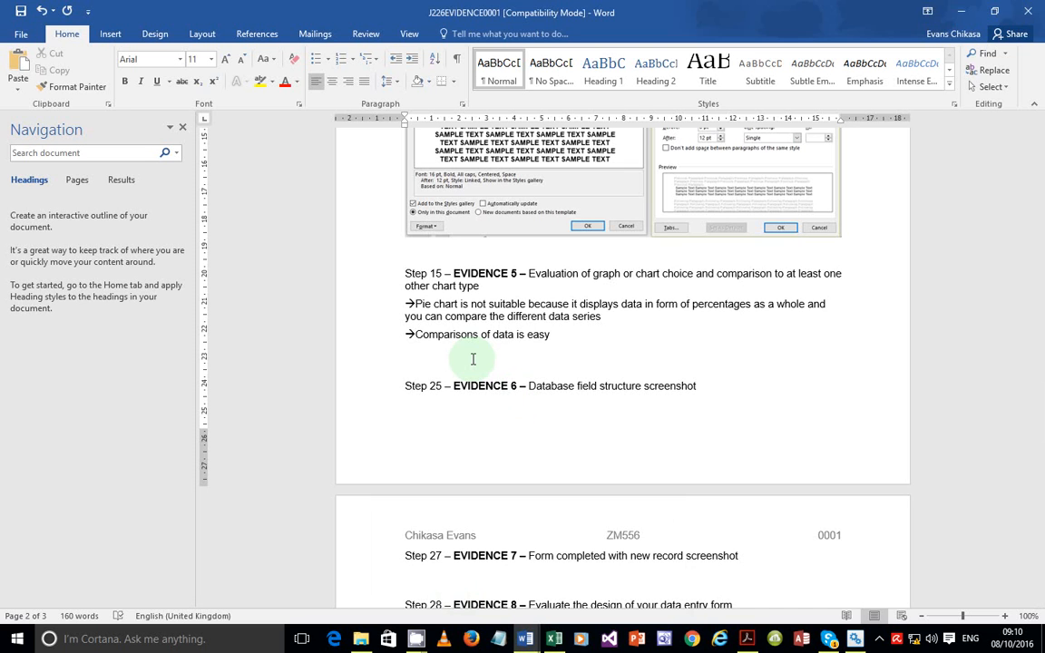
pyautogui.write(', you can easily visualise ')
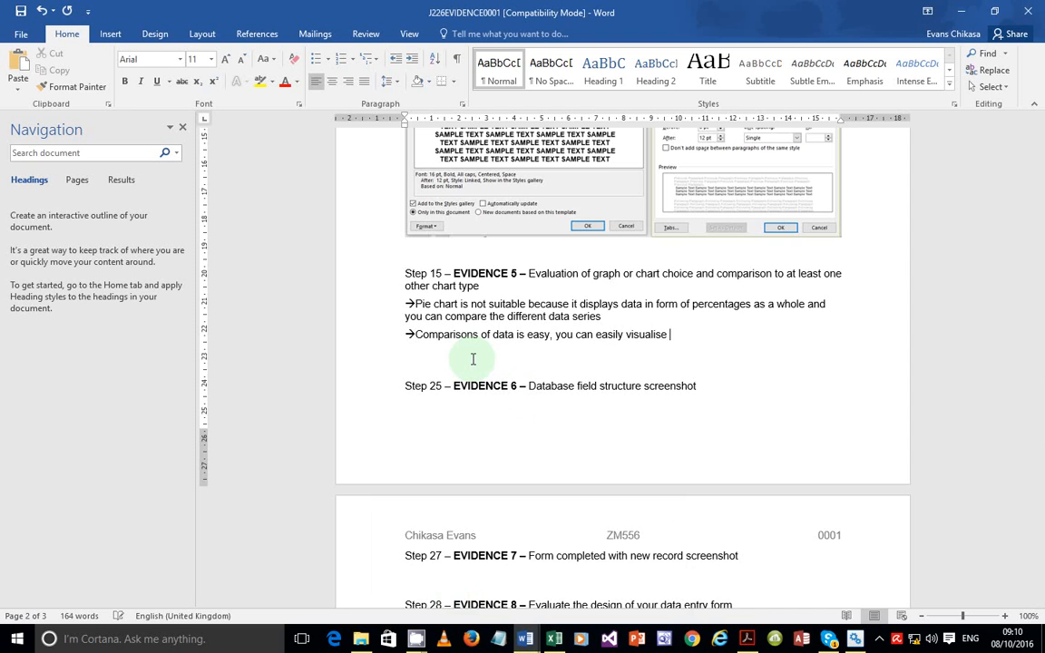
pyautogui.write('the data')
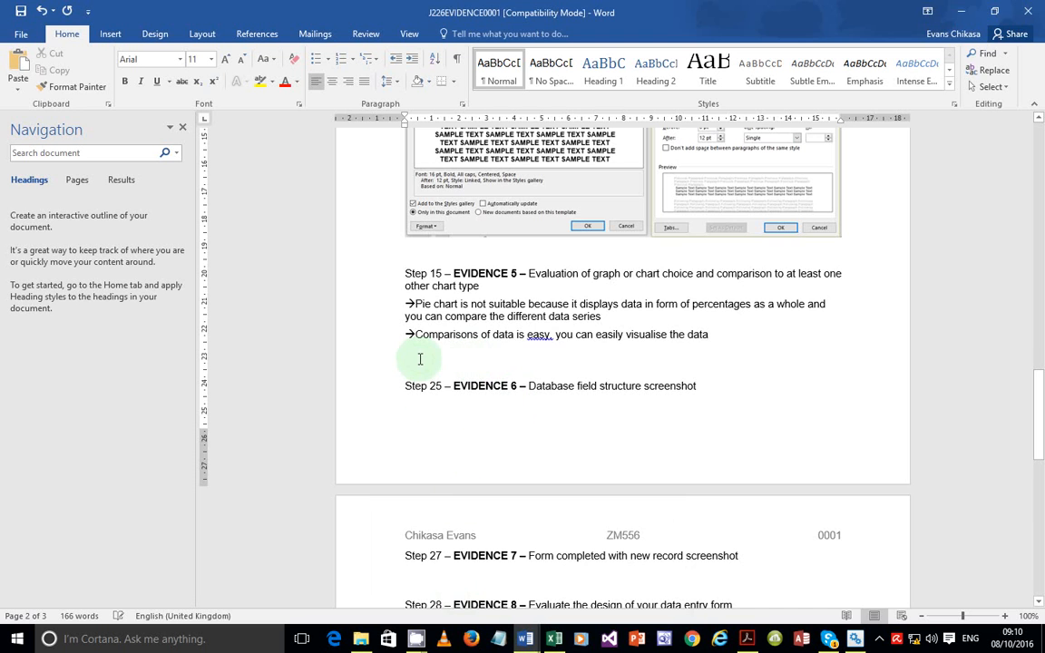
# Change the comma after 'easy' to a semicolon, then bring up the exam PDF
pyautogui.rightClick(537, 337)
pyautogui.click(558, 347)
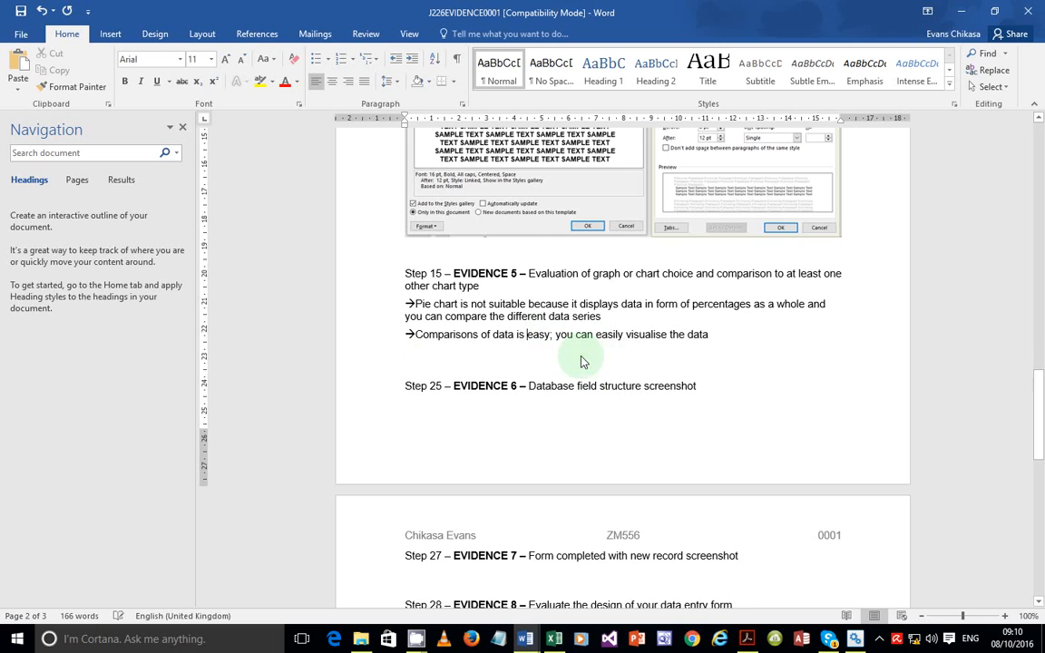
pyautogui.click(746, 638)
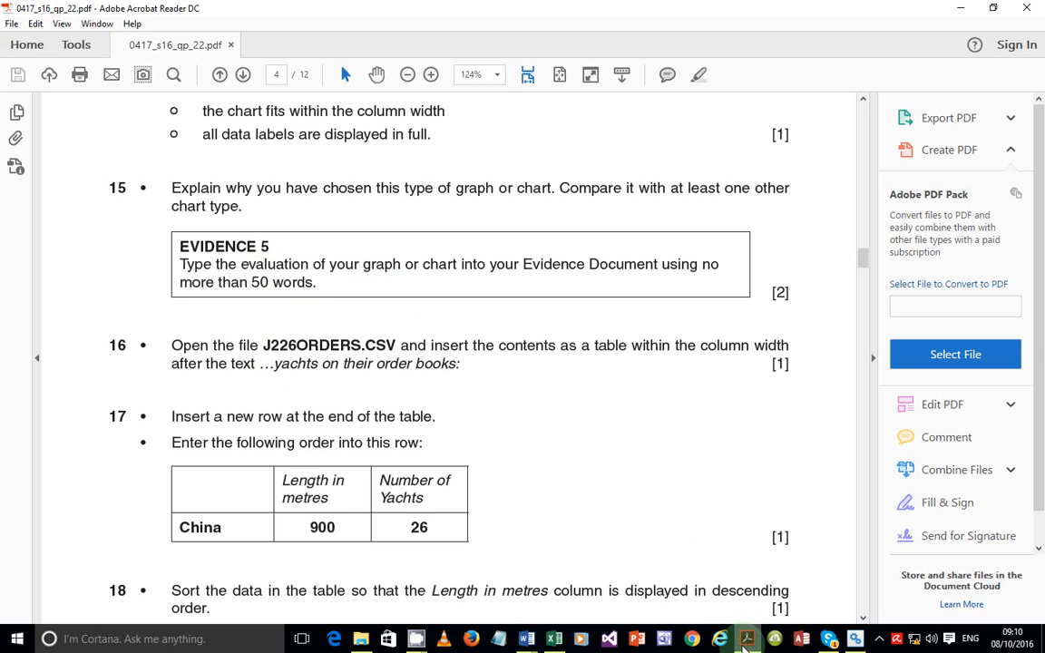
# Select both Evidence 5 arrow points to read their status-bar word count, then deselect
pyautogui.moveTo(747, 640)
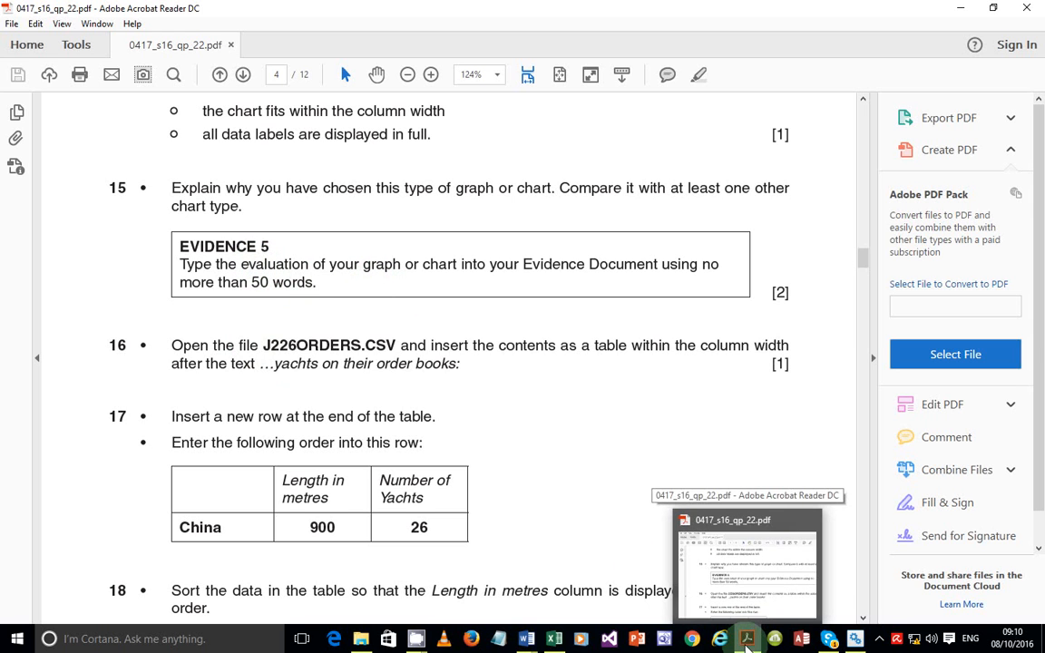
pyautogui.click(747, 640)
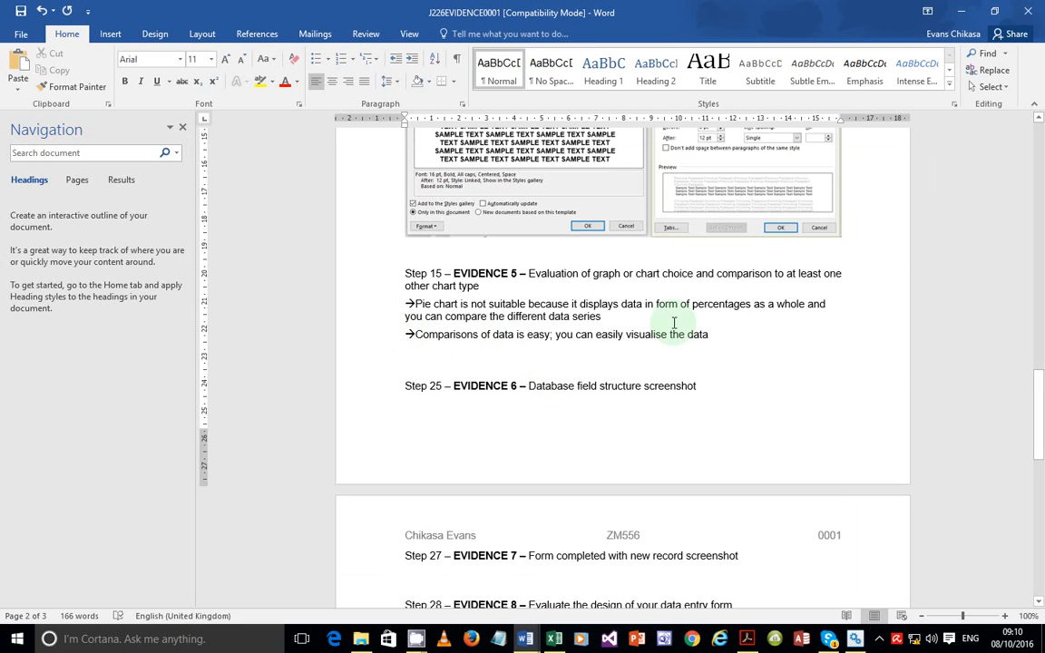
pyautogui.moveTo(721, 337); pyautogui.dragTo(405, 304)
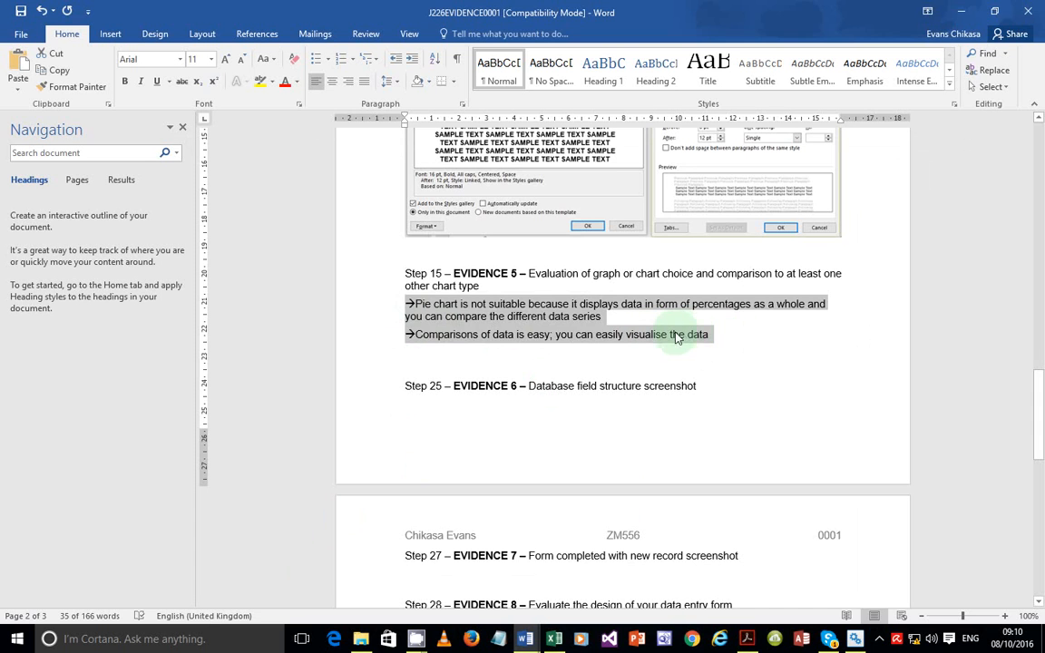
pyautogui.click(725, 337)
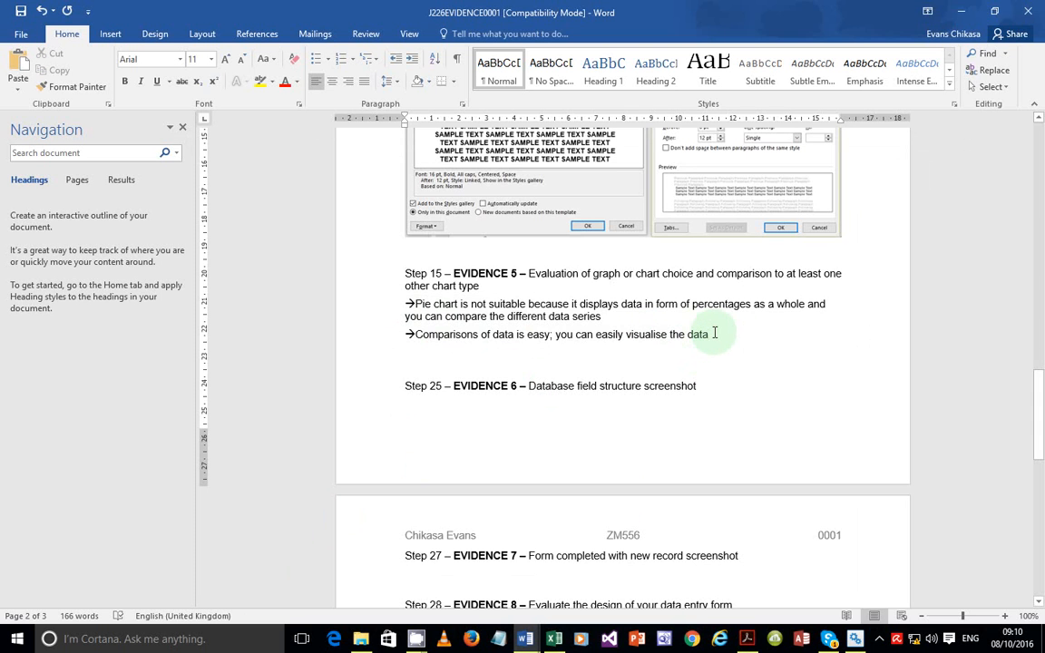
pyautogui.moveTo(714, 333); pyautogui.dragTo(408, 306)
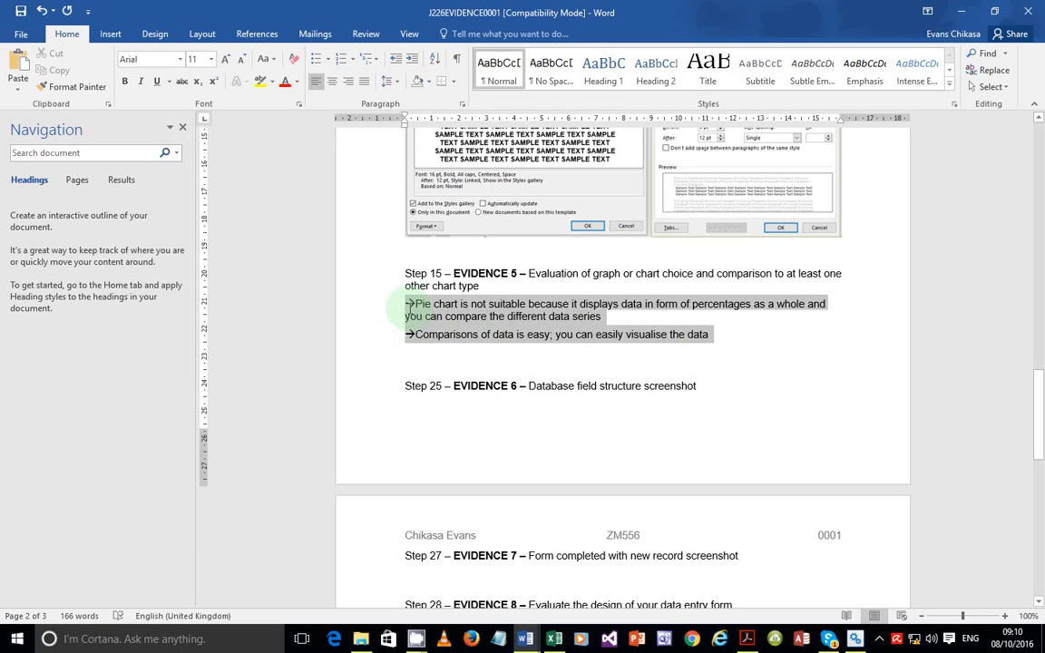
pyautogui.click(718, 355)
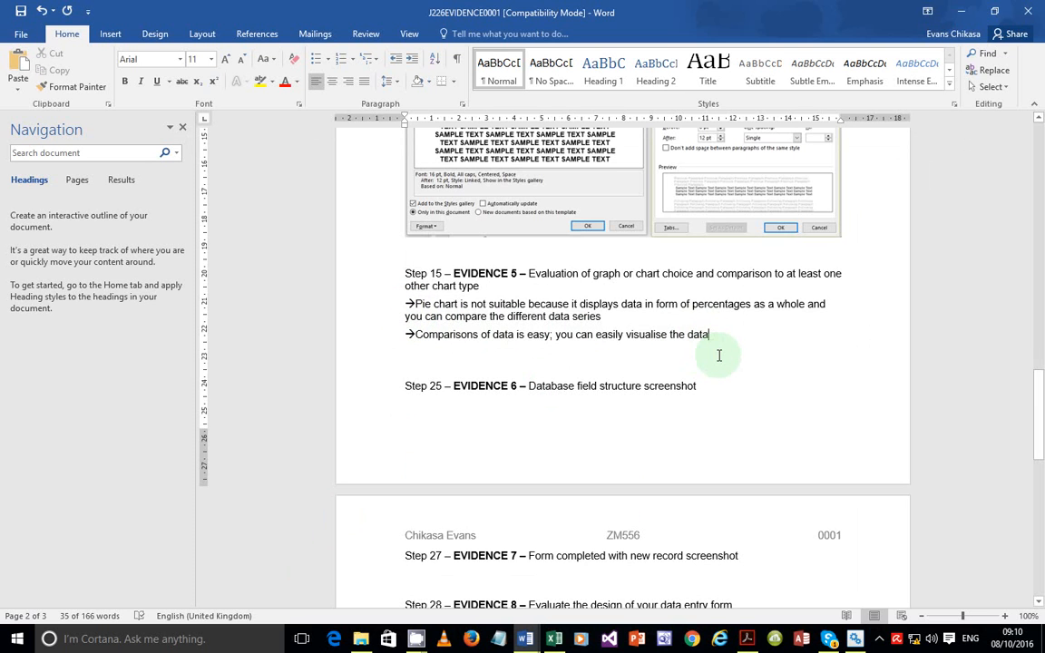
pyautogui.moveTo(714, 336); pyautogui.dragTo(382, 308)
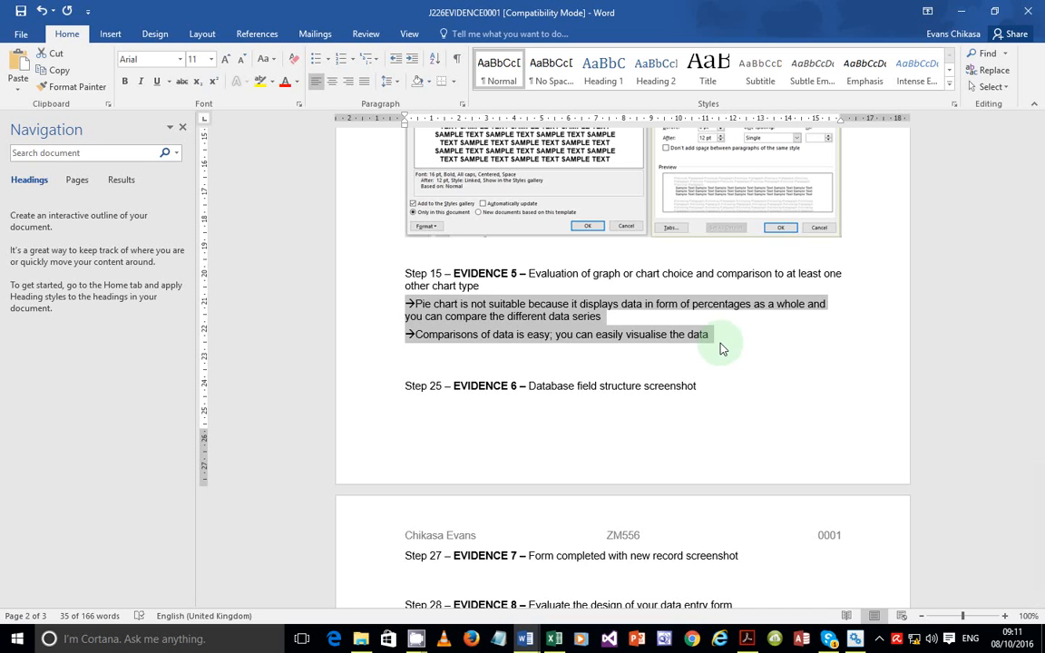
pyautogui.click(723, 347)
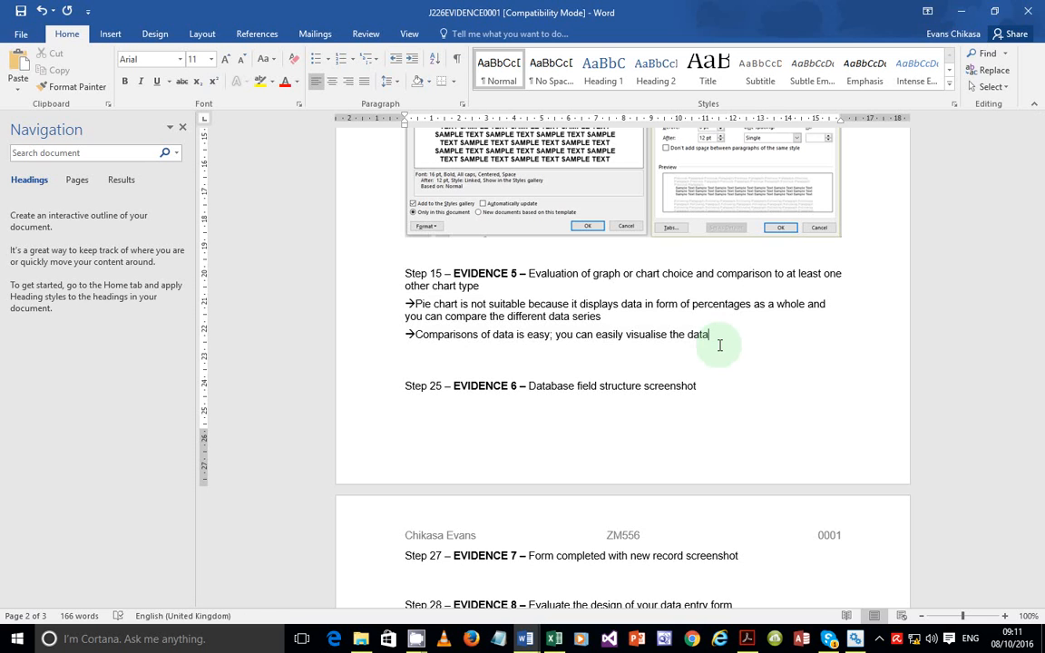
# Add a third point '-->comparisons of series is easy' and bring up the exam PDF
pyautogui.press('Return')
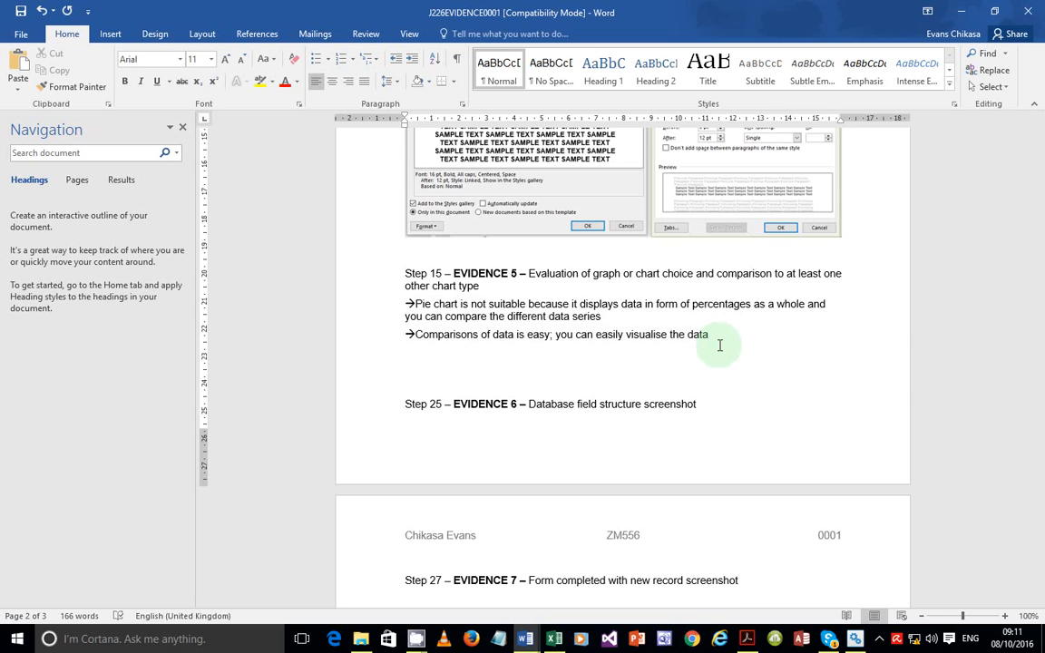
pyautogui.write('-->')
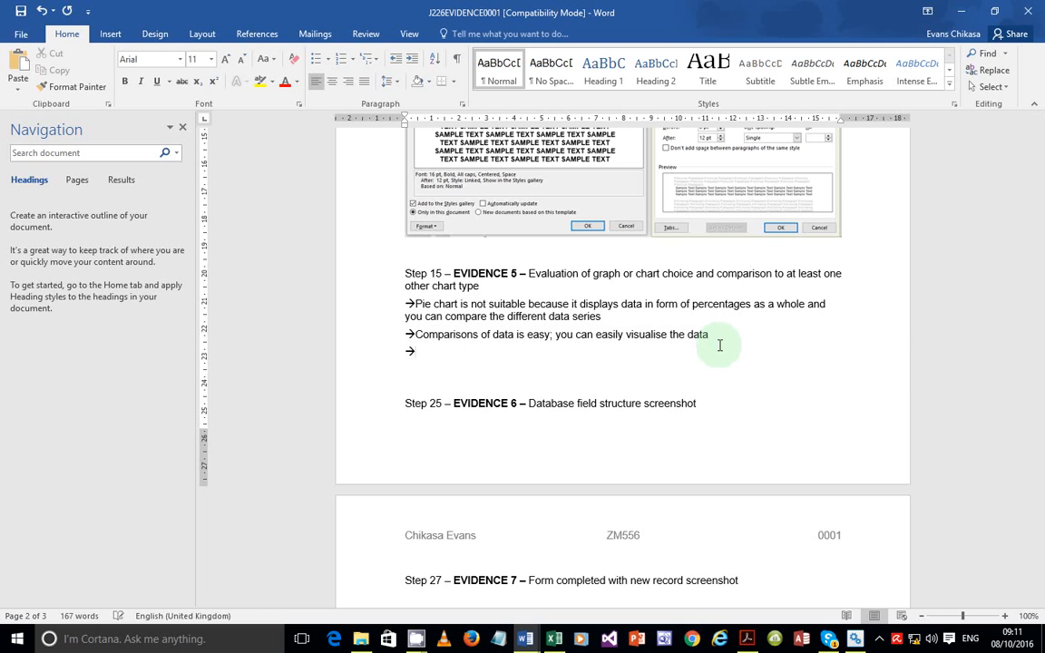
pyautogui.write('com')
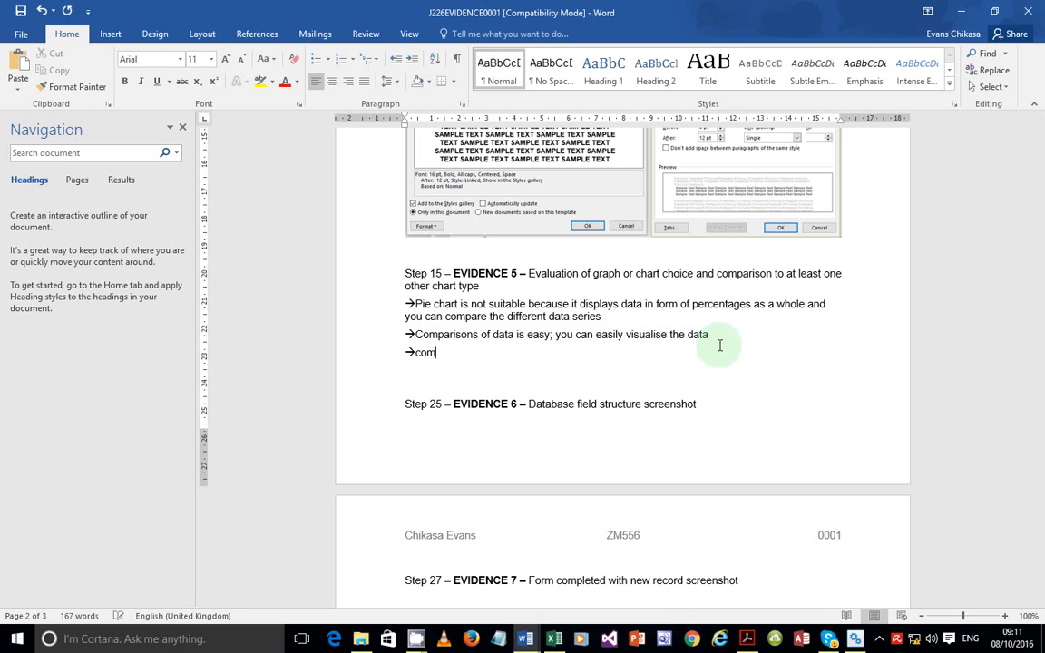
pyautogui.write('parisons of series is ')
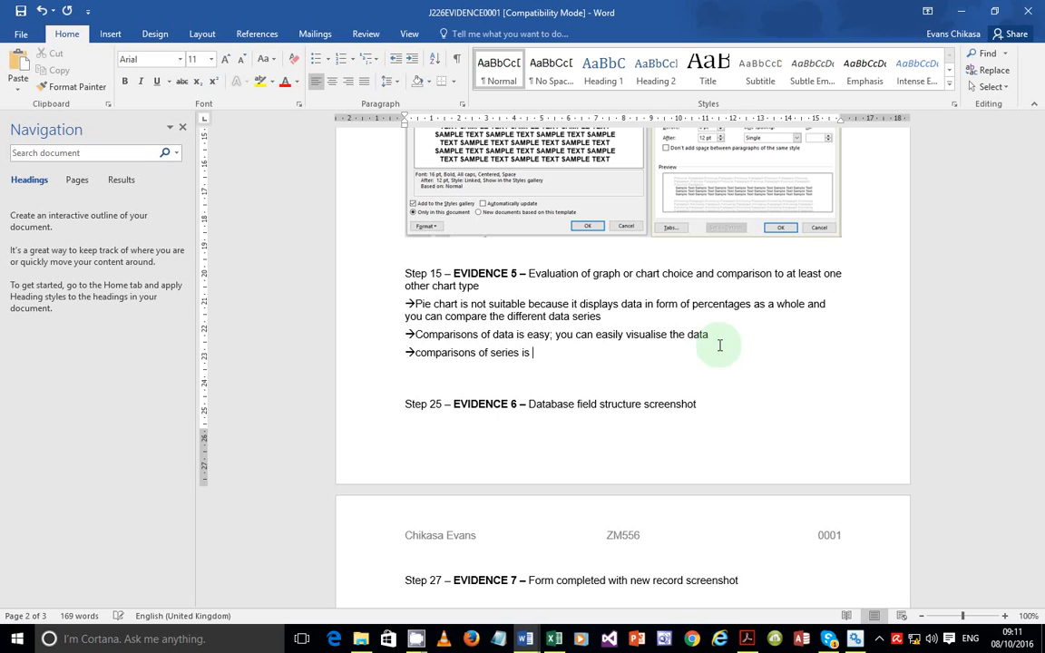
pyautogui.write('easy')
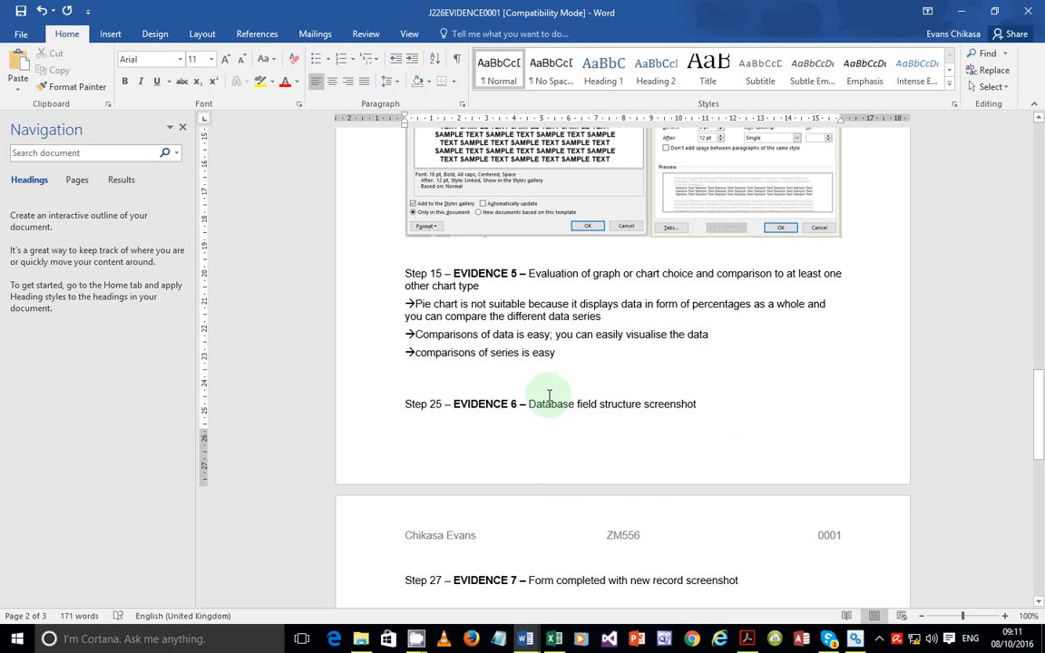
pyautogui.click(744, 637)
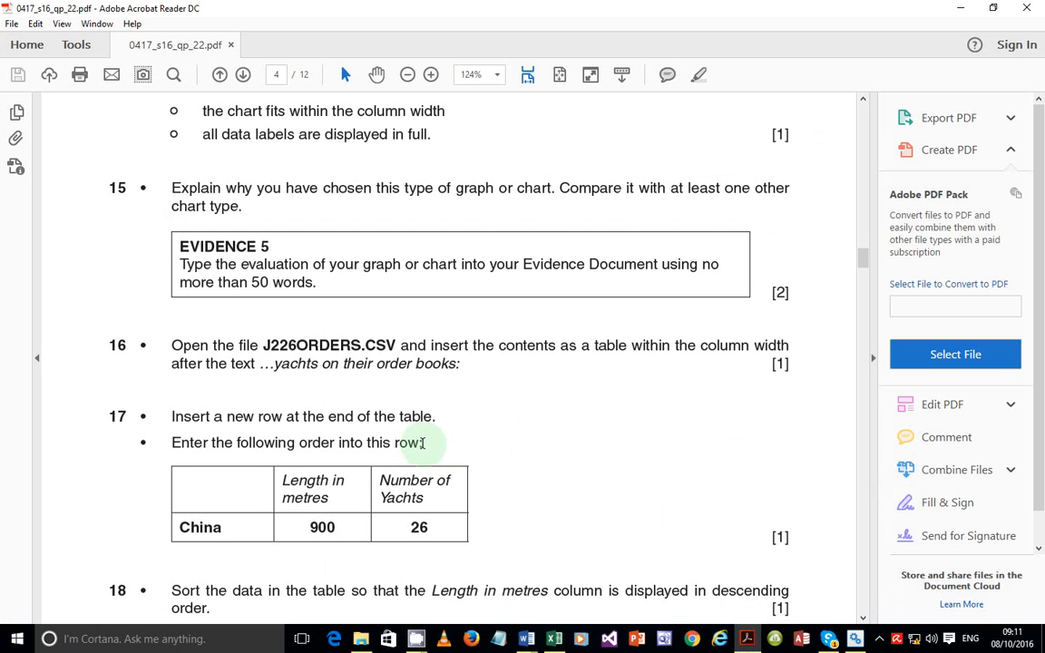
# Read exam questions 16–18 on the orders table, then open the SF folder in File Explorer
pyautogui.scroll(-3, 423, 443)
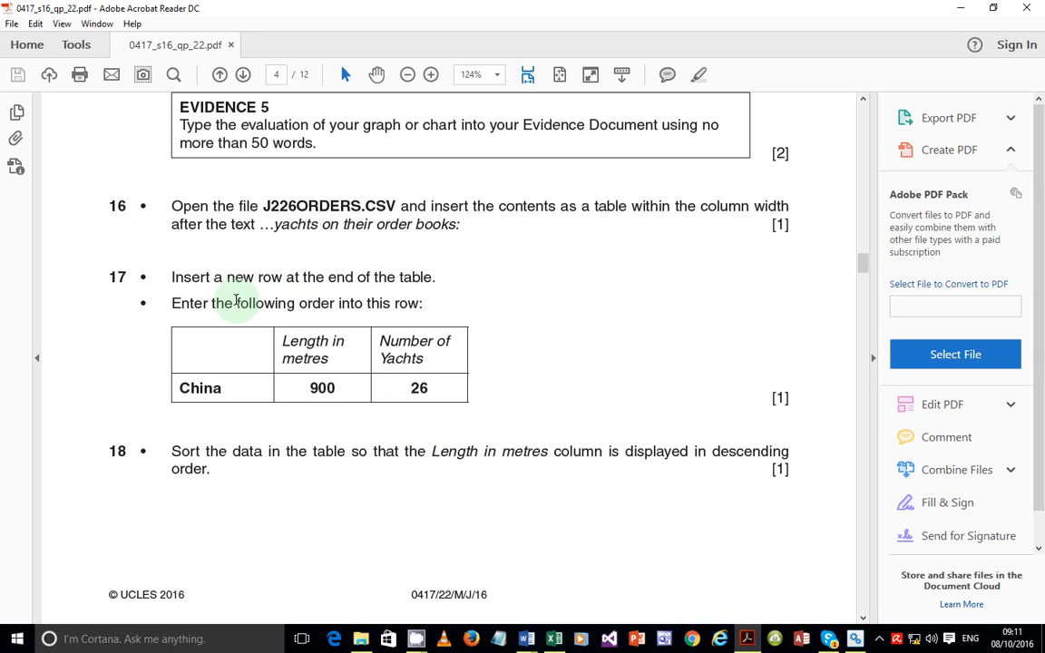
pyautogui.scroll(1, 236, 301)
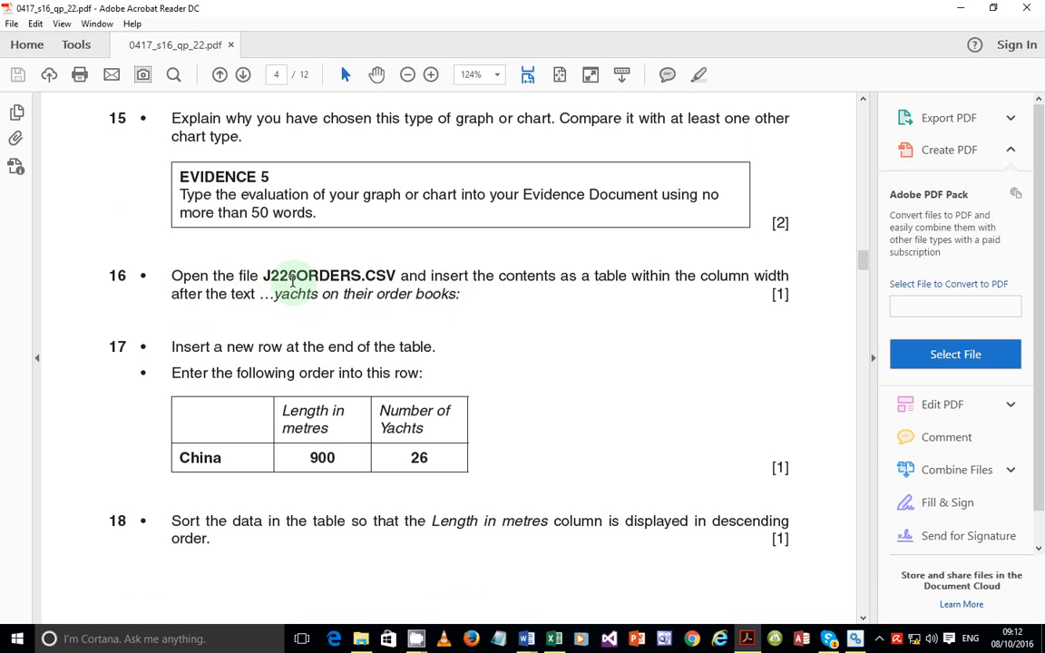
pyautogui.click(370, 638)
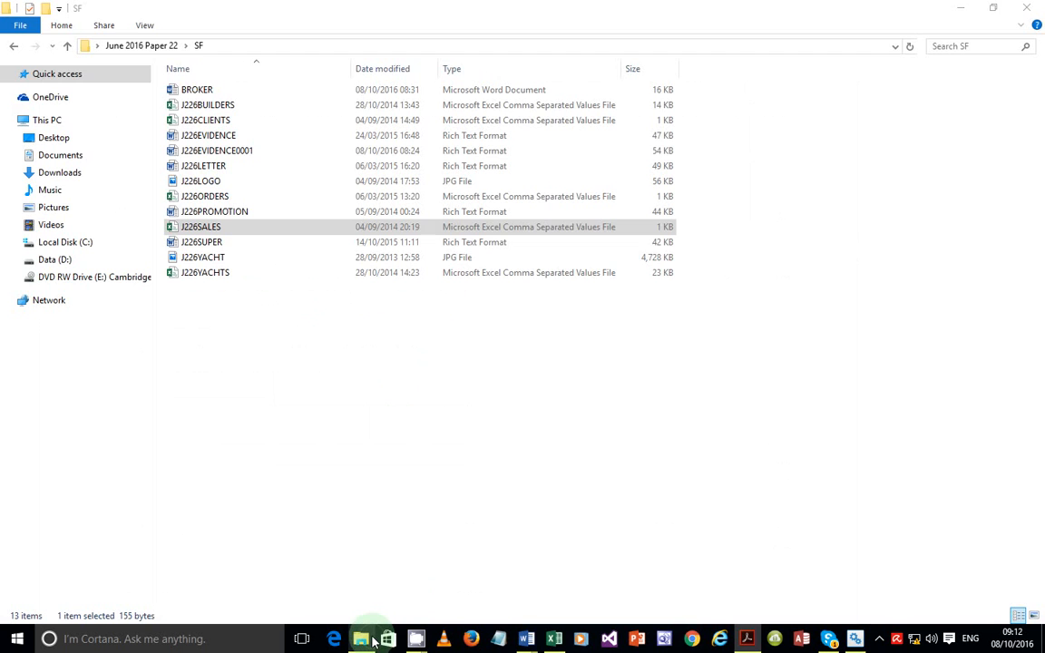
# Open J226ORDERS in Excel to show the New Yacht Orders list for nine countries
pyautogui.doubleClick(237, 227)
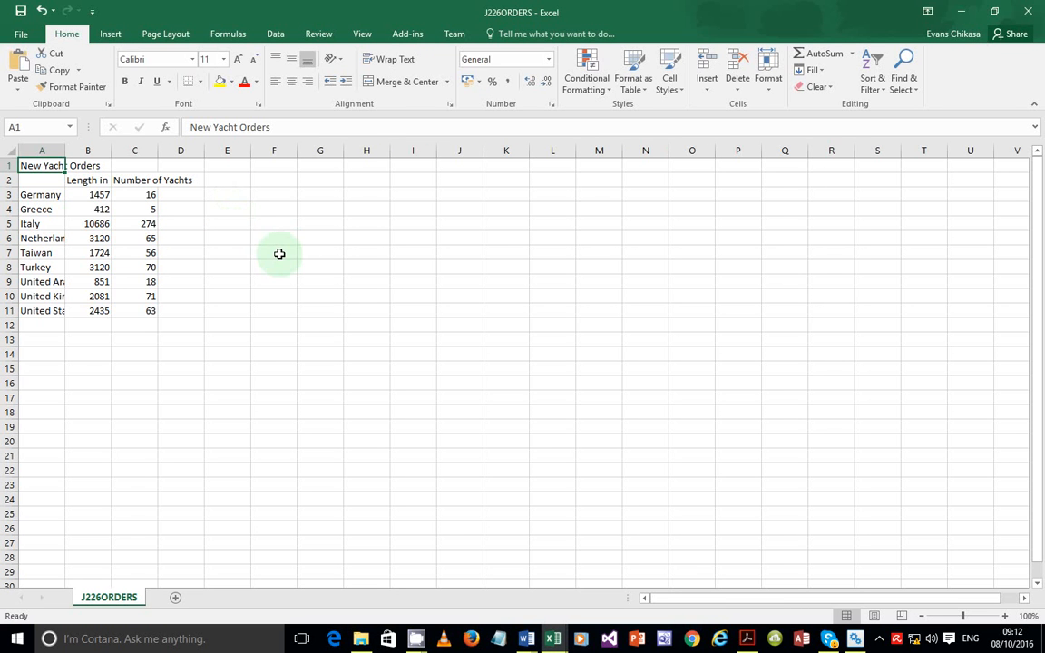
pyautogui.click(878, 639)
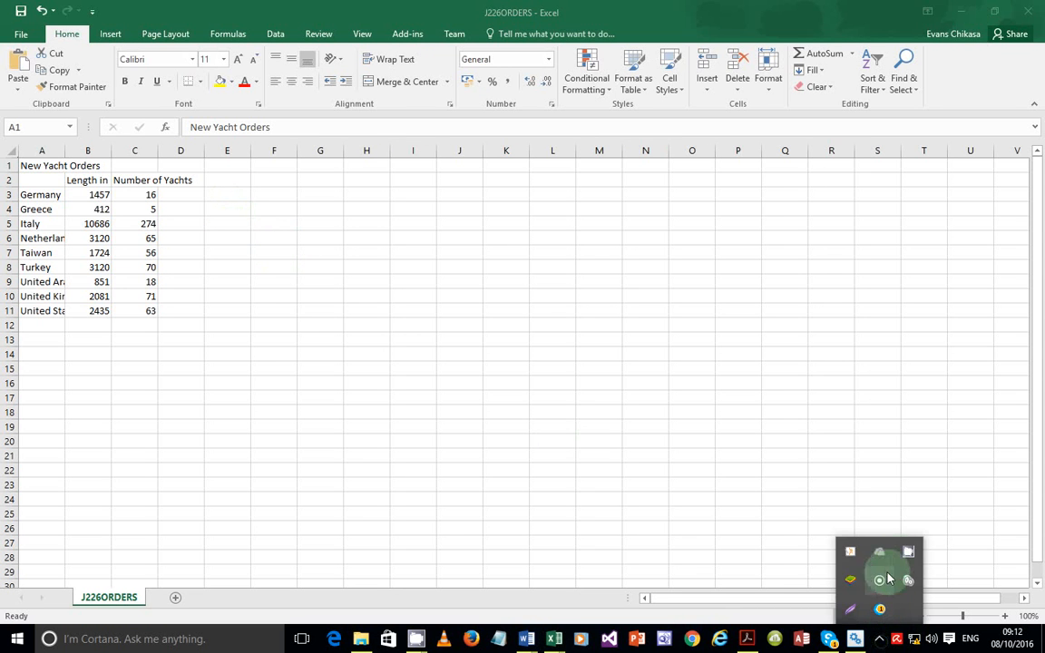
pyautogui.click(908, 551)
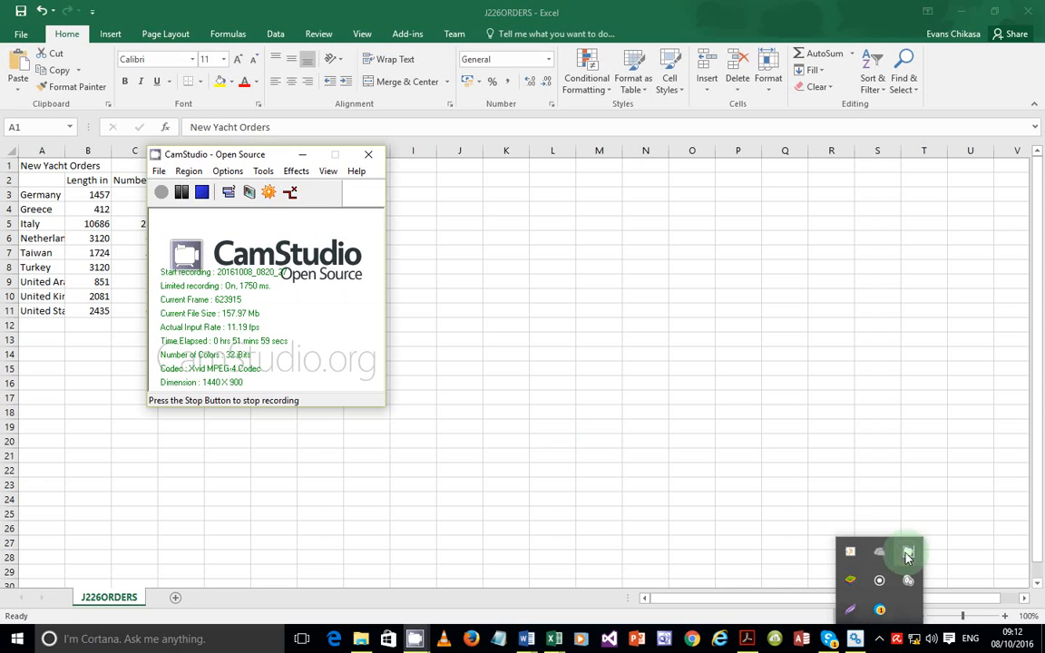
pyautogui.click(181, 197)
pyautogui.click(162, 193)
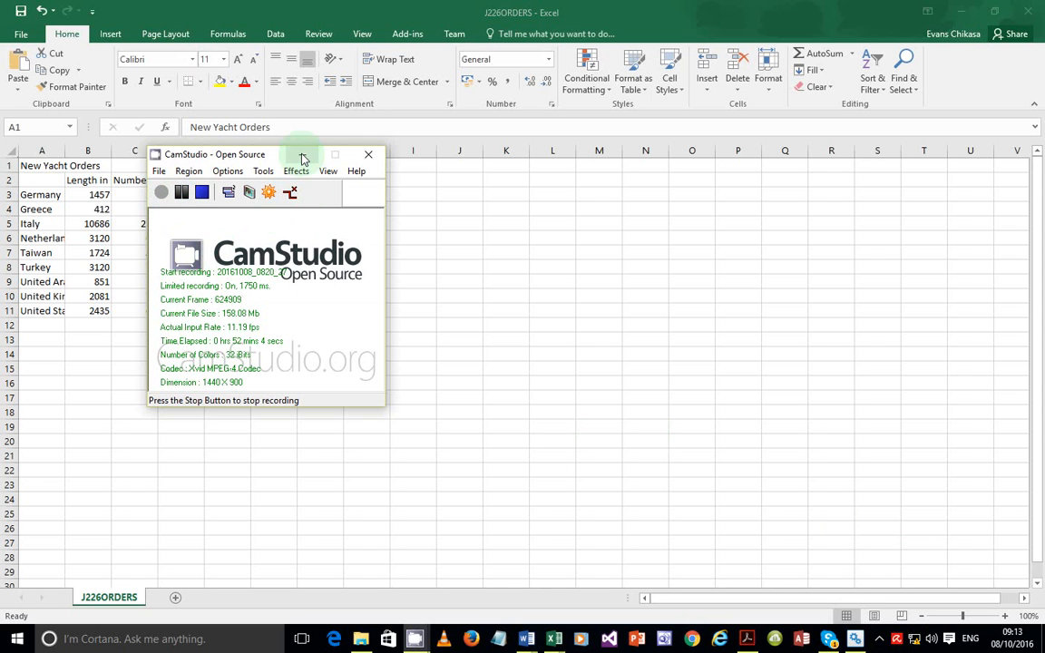
pyautogui.click(303, 159)
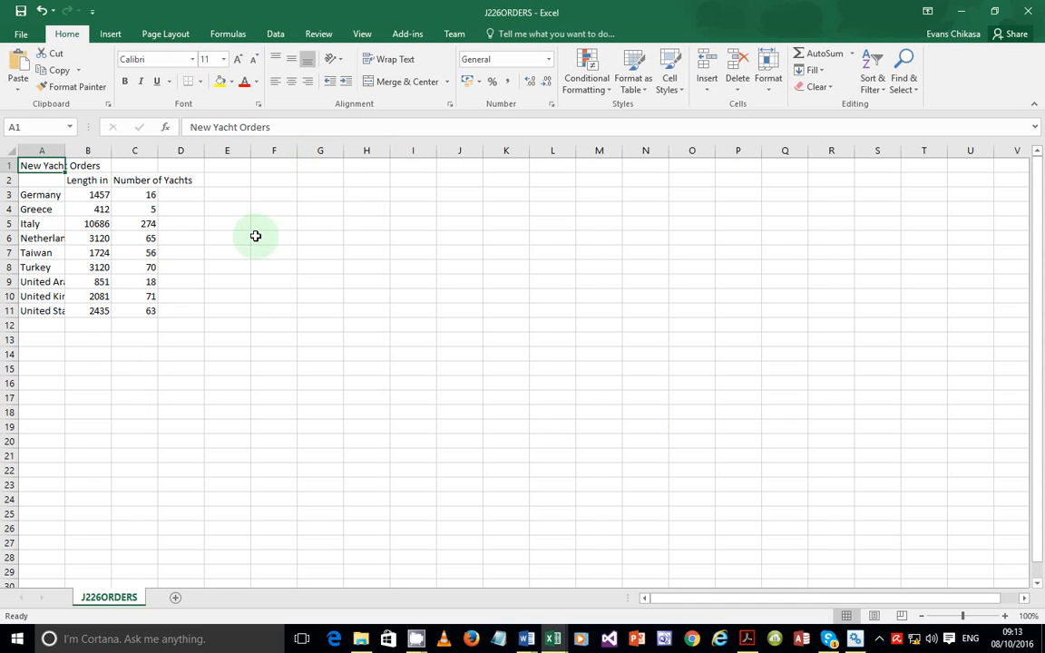
# AutoFit every column of the whole worksheet, then return to the exam paper in Acrobat
pyautogui.click(11, 149)
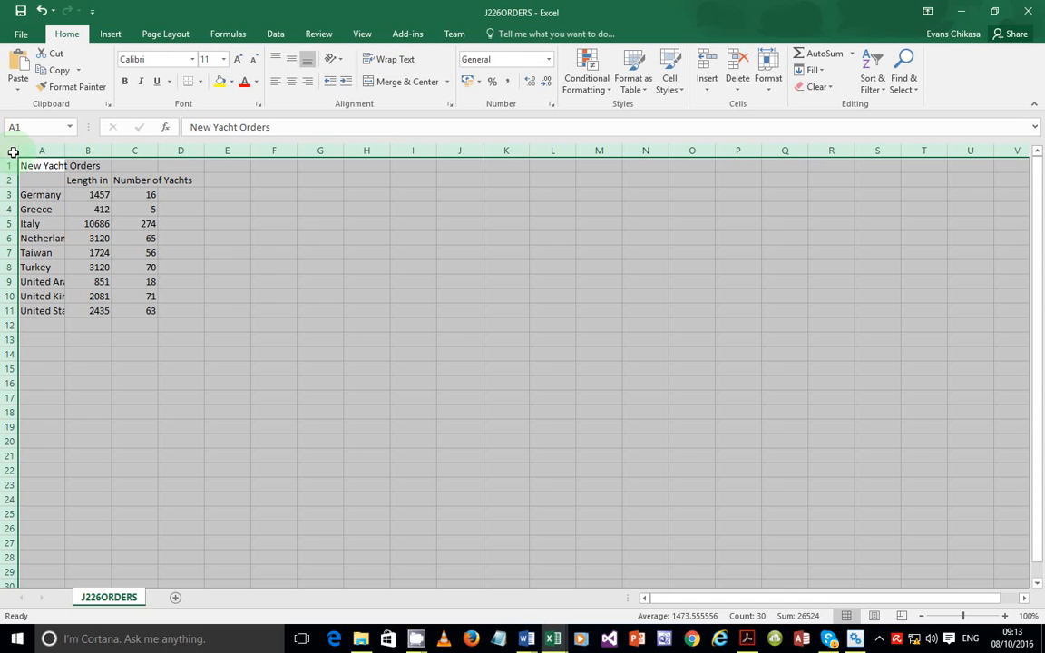
pyautogui.doubleClick(61, 156)
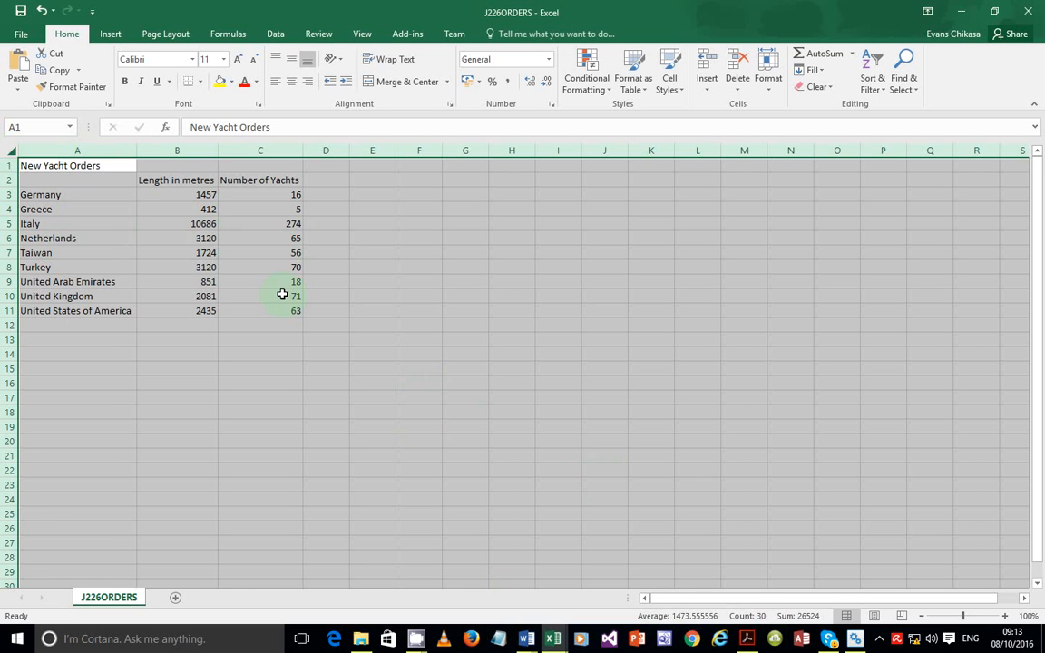
pyautogui.click(747, 639)
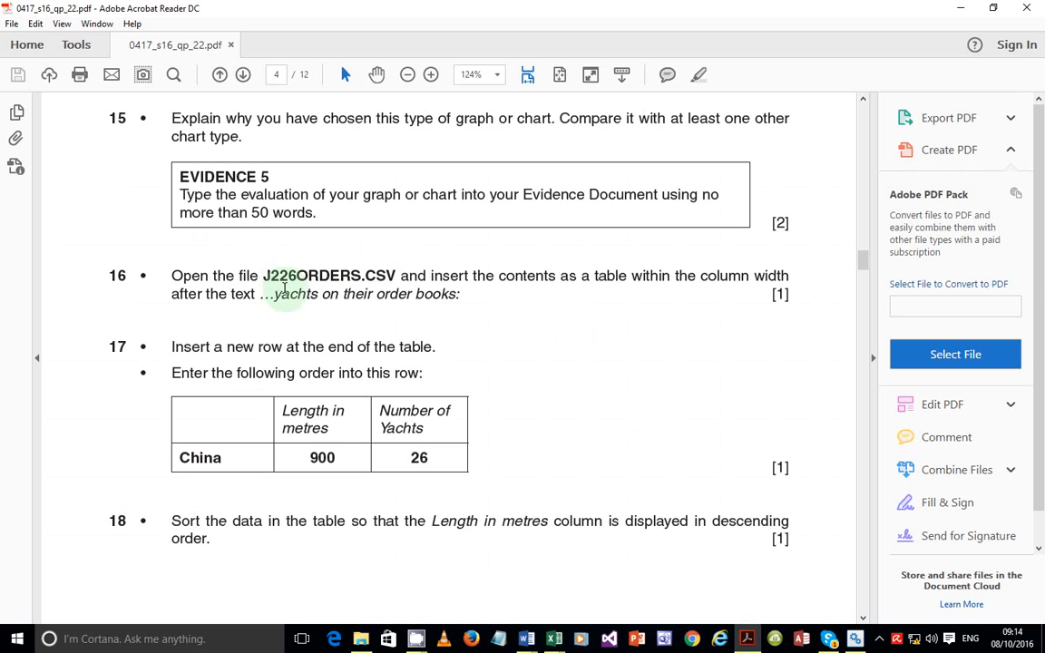
# Highlight 'yachts on their order books:' in question 16 and switch back to the Excel orders sheet
pyautogui.moveTo(273, 293); pyautogui.dragTo(464, 310)
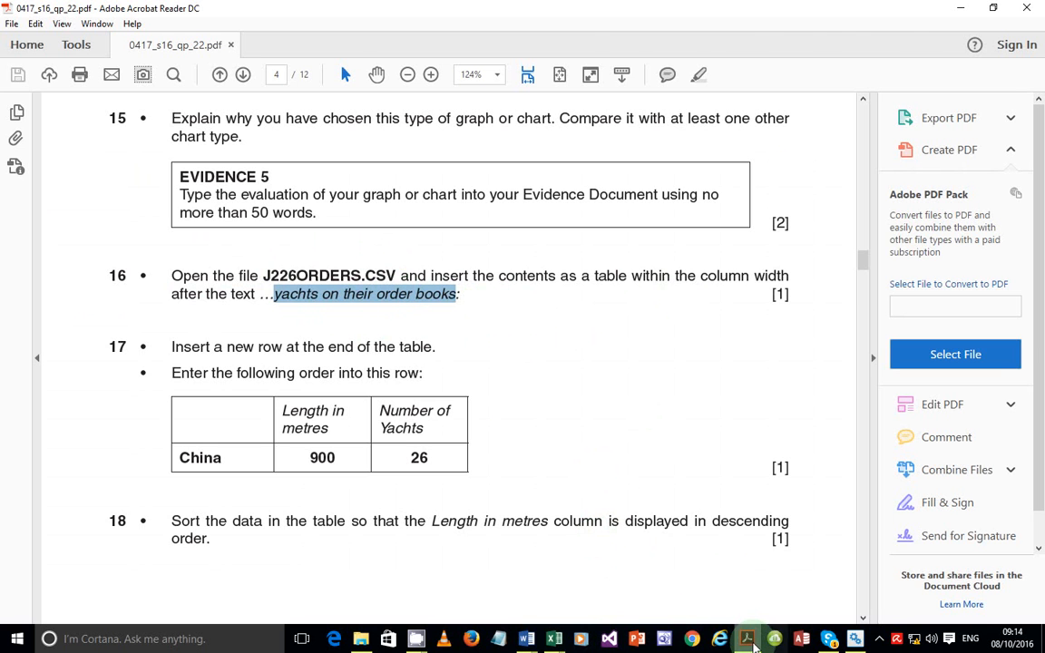
pyautogui.click(749, 640)
pyautogui.click(91, 167)
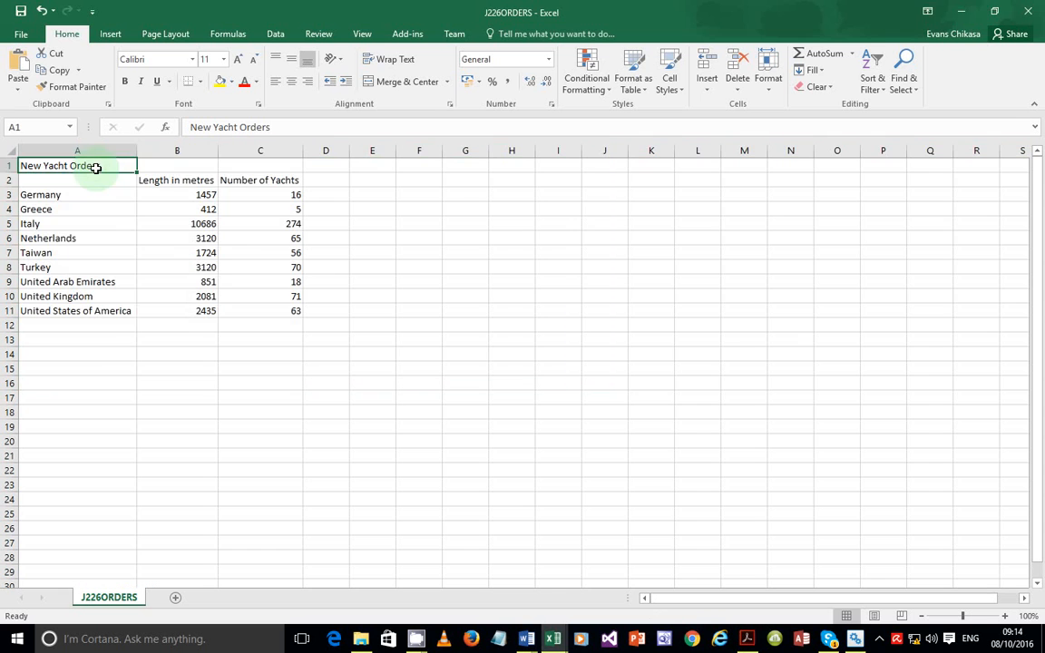
# Select the whole J226ORDERS sheet and AutoFit all its columns to their contents
pyautogui.moveTo(84, 166); pyautogui.dragTo(252, 309)
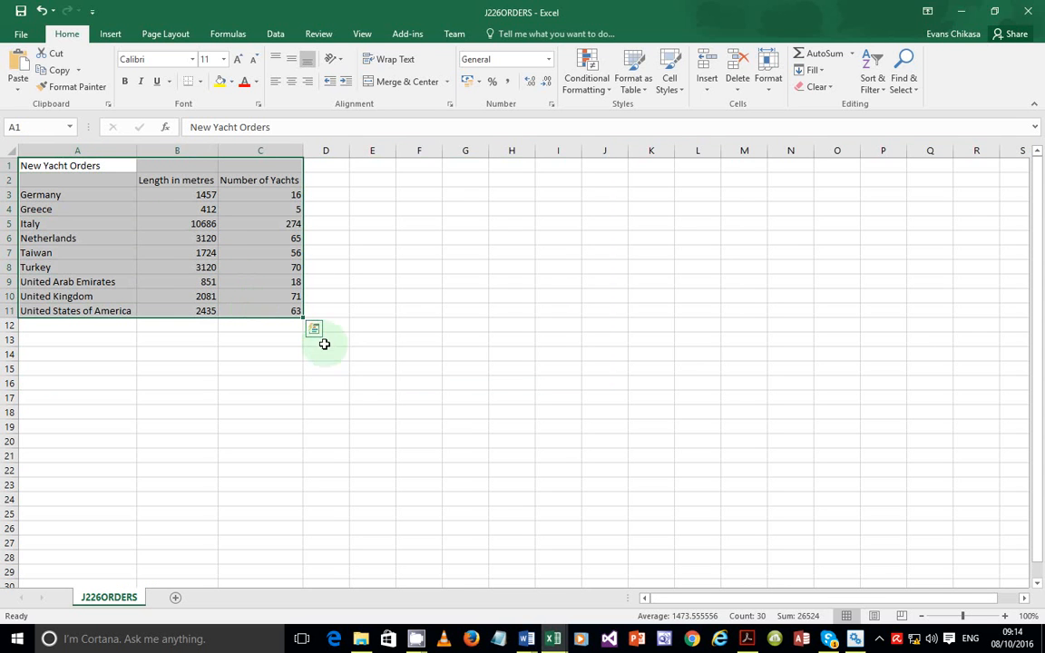
pyautogui.click(268, 365)
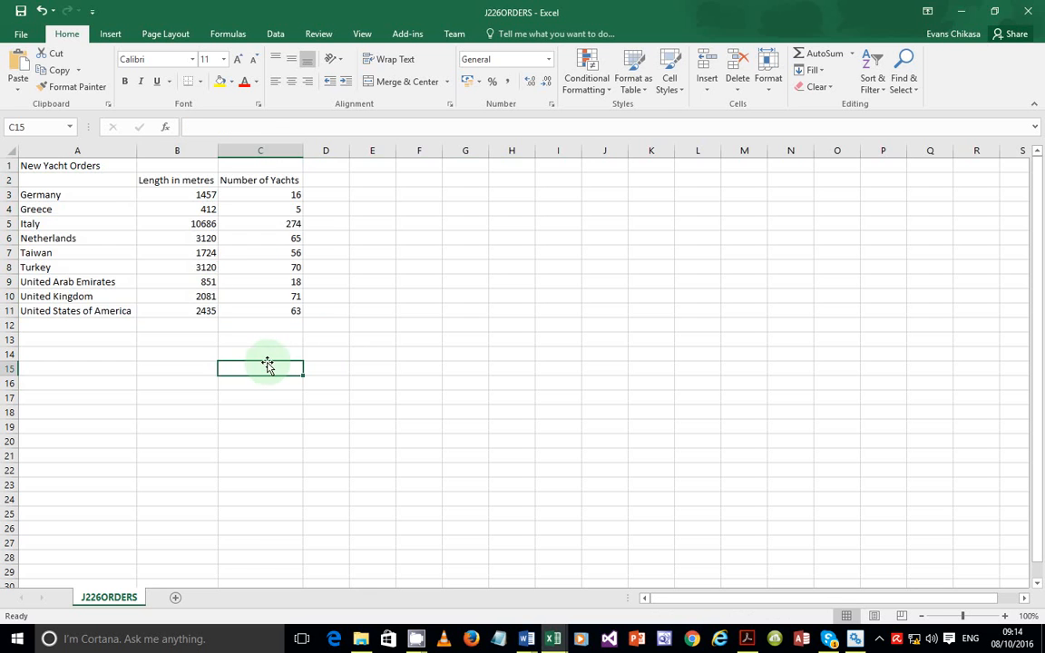
pyautogui.hotkey('ctrl', 'z')
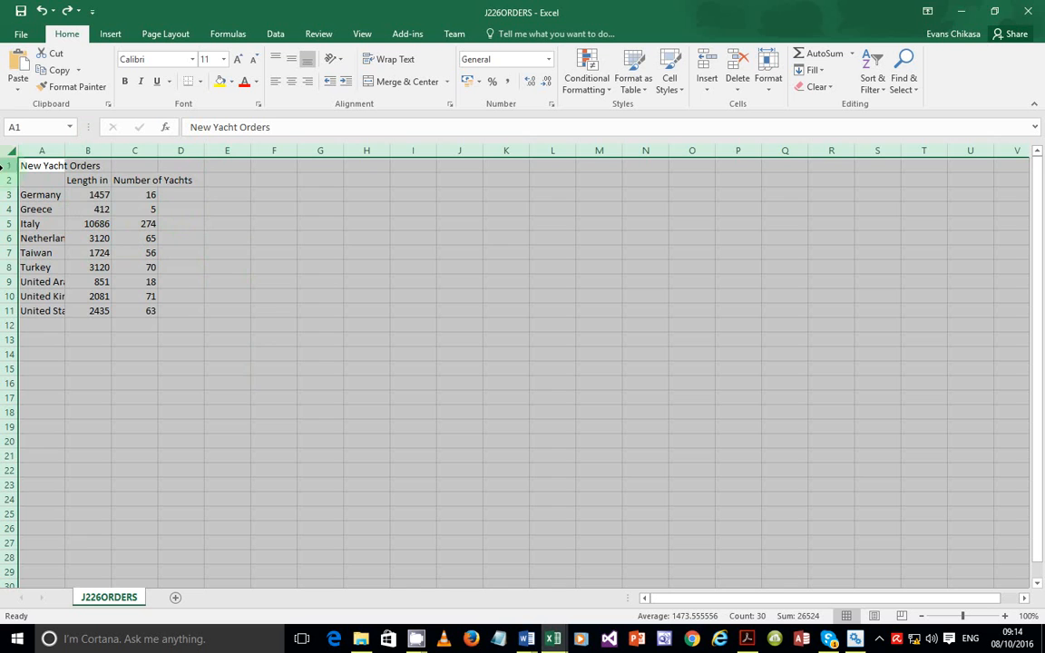
pyautogui.moveTo(28, 167); pyautogui.dragTo(179, 309)
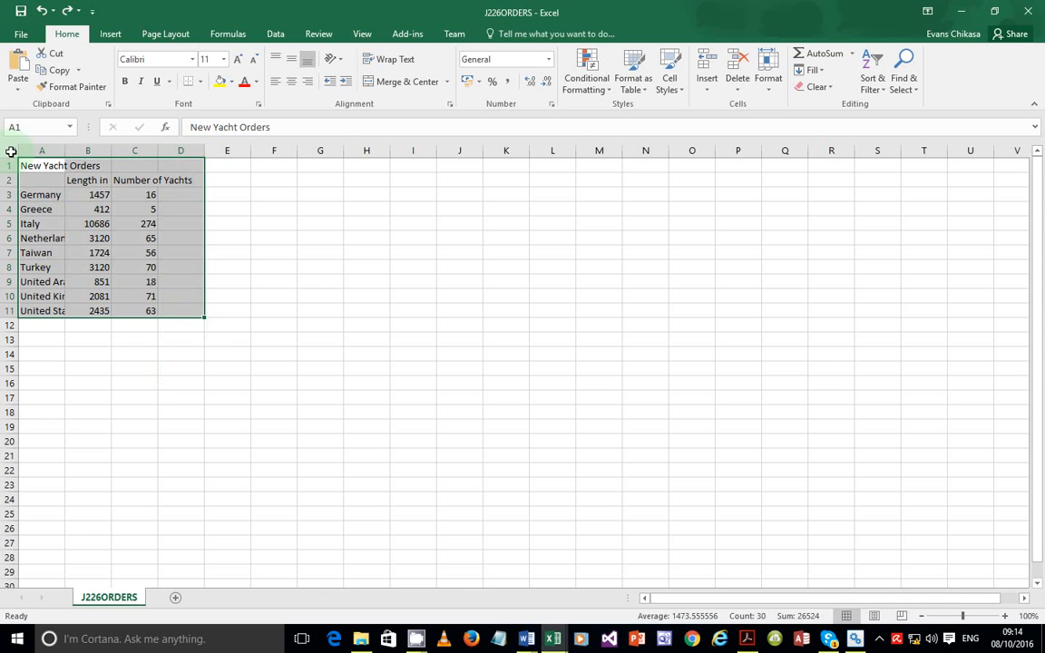
pyautogui.click(11, 152)
pyautogui.moveTo(65, 151); pyautogui.dragTo(64, 152)
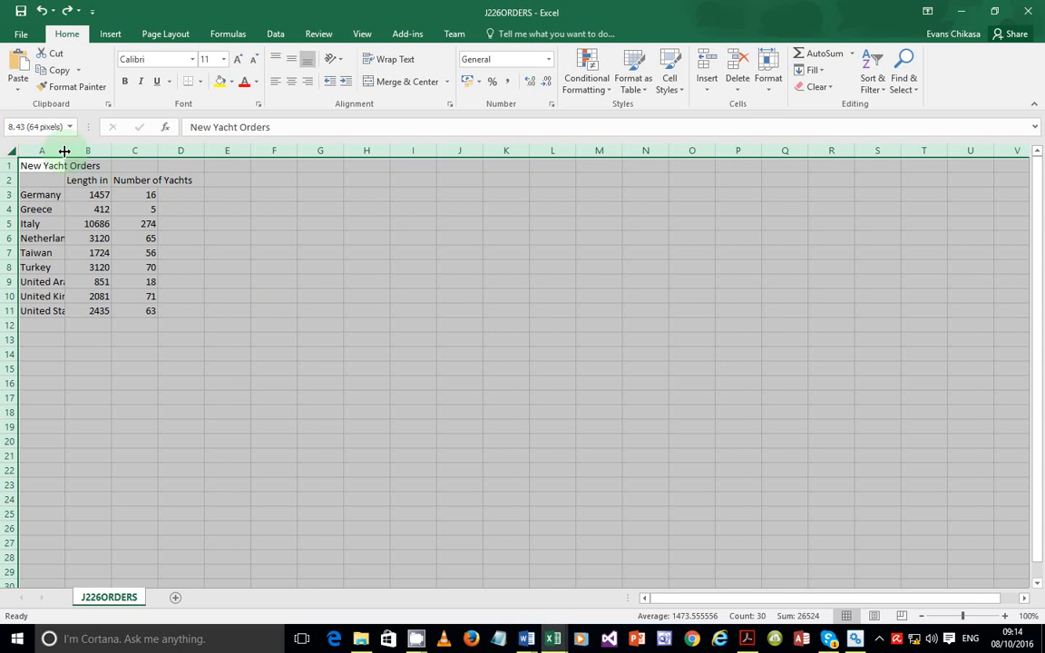
pyautogui.doubleClick(64, 152)
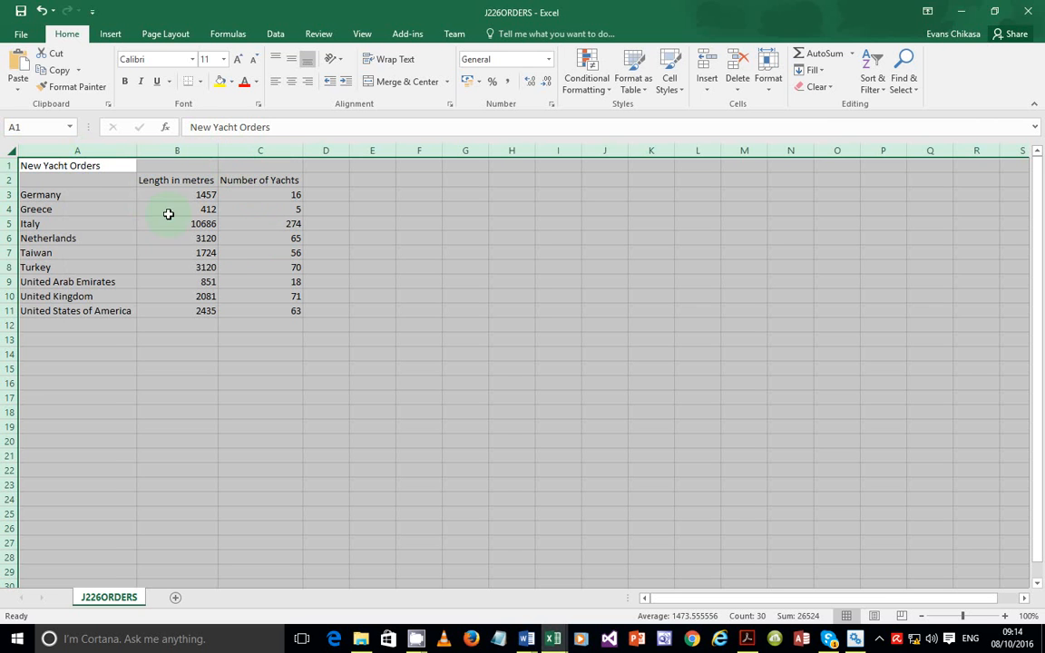
# Copy the New Yacht Orders table in A1:C11
pyautogui.moveTo(69, 169); pyautogui.dragTo(277, 308)
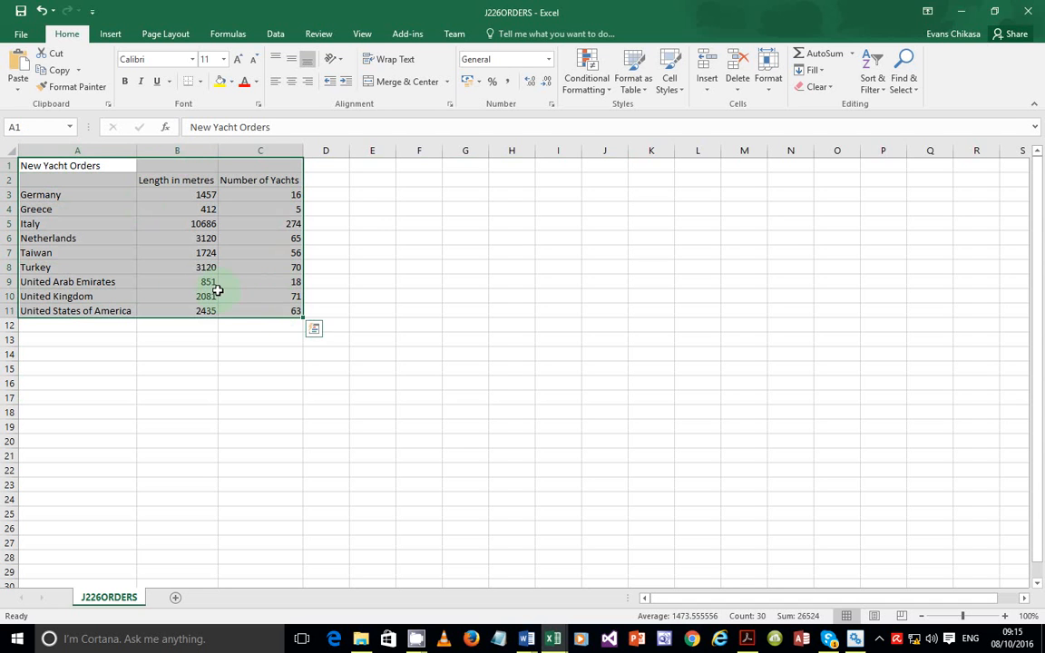
pyautogui.rightClick(205, 238)
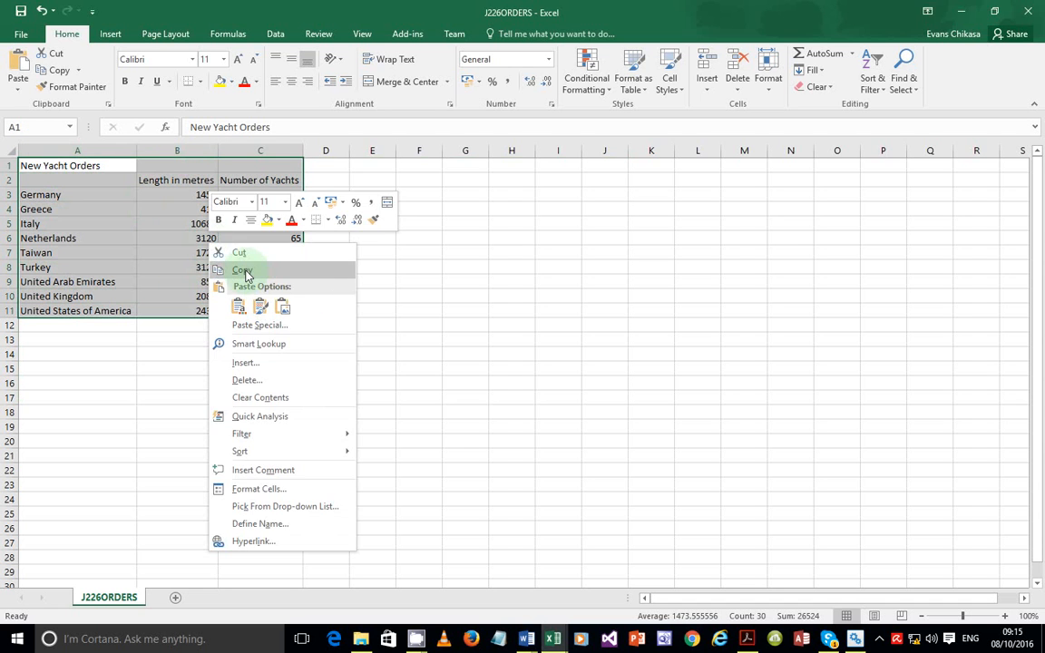
pyautogui.click(241, 268)
pyautogui.click(526, 638)
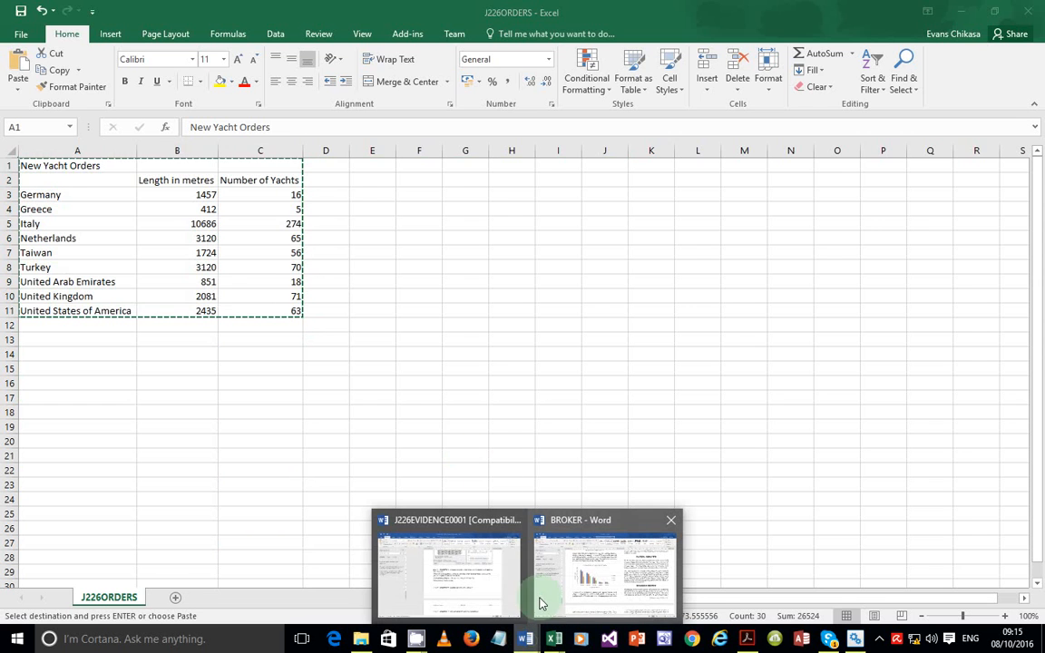
# Switch to the BROKER document and search it for 'yachts on'
pyautogui.click(577, 581)
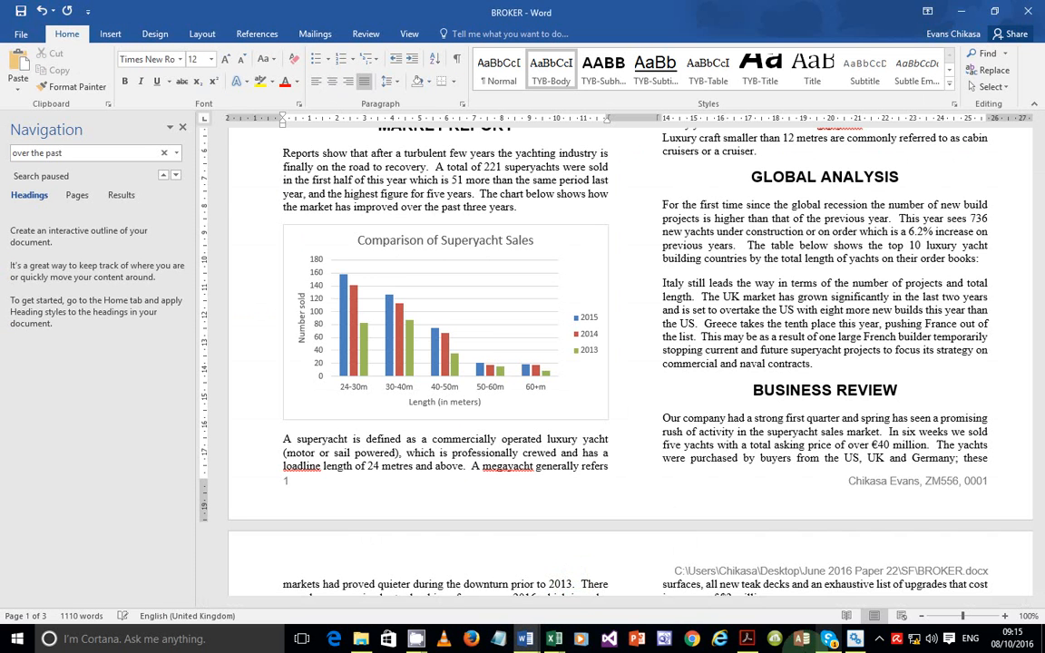
pyautogui.click(753, 638)
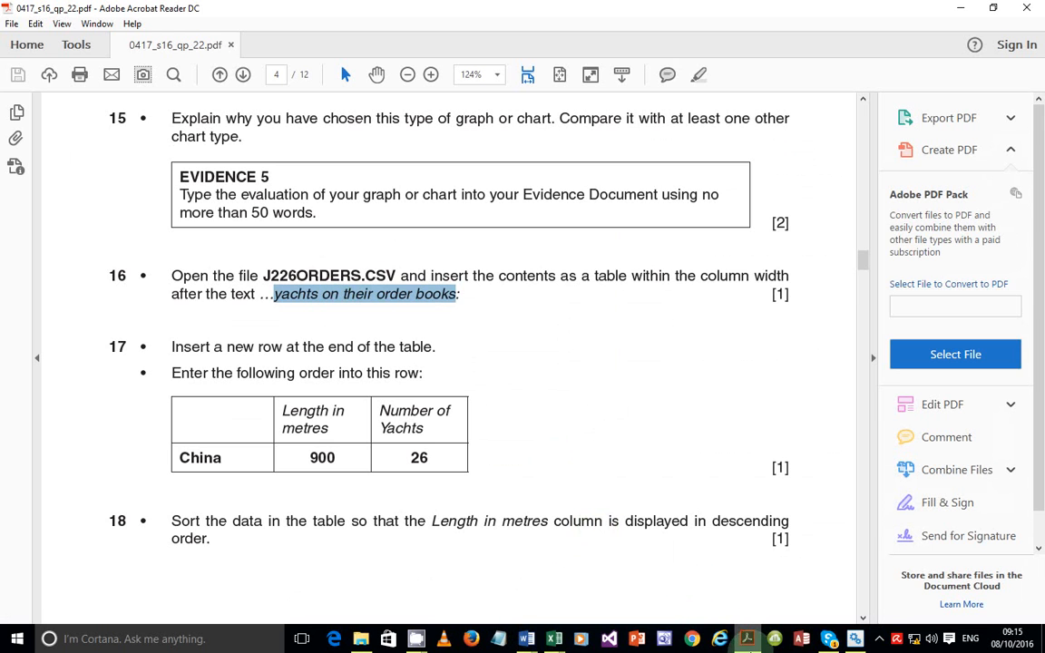
pyautogui.moveTo(746, 641)
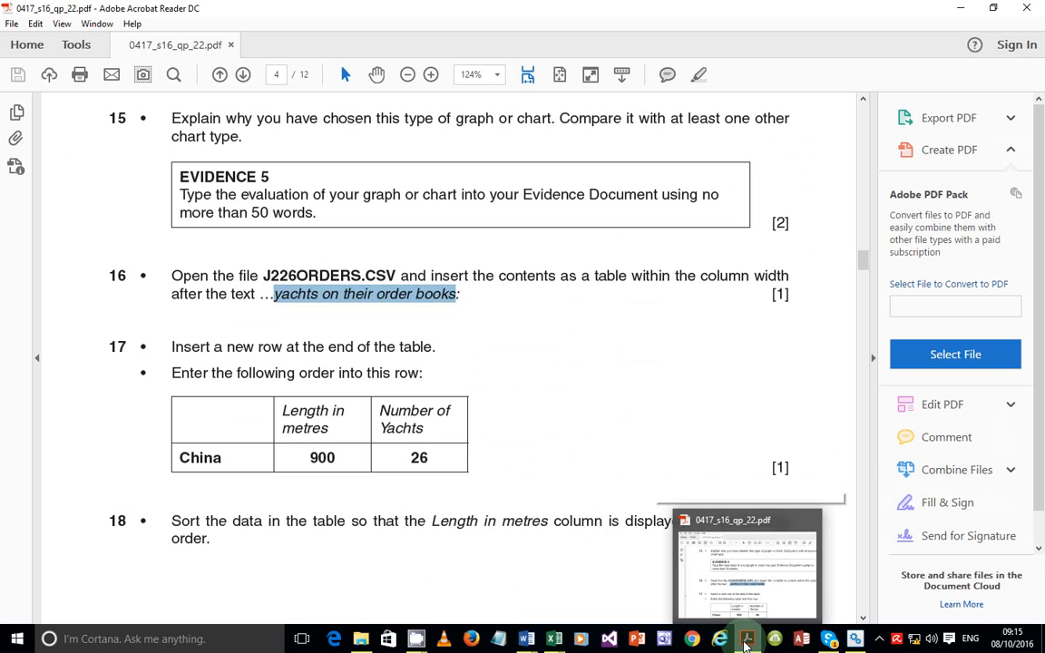
pyautogui.click(749, 641)
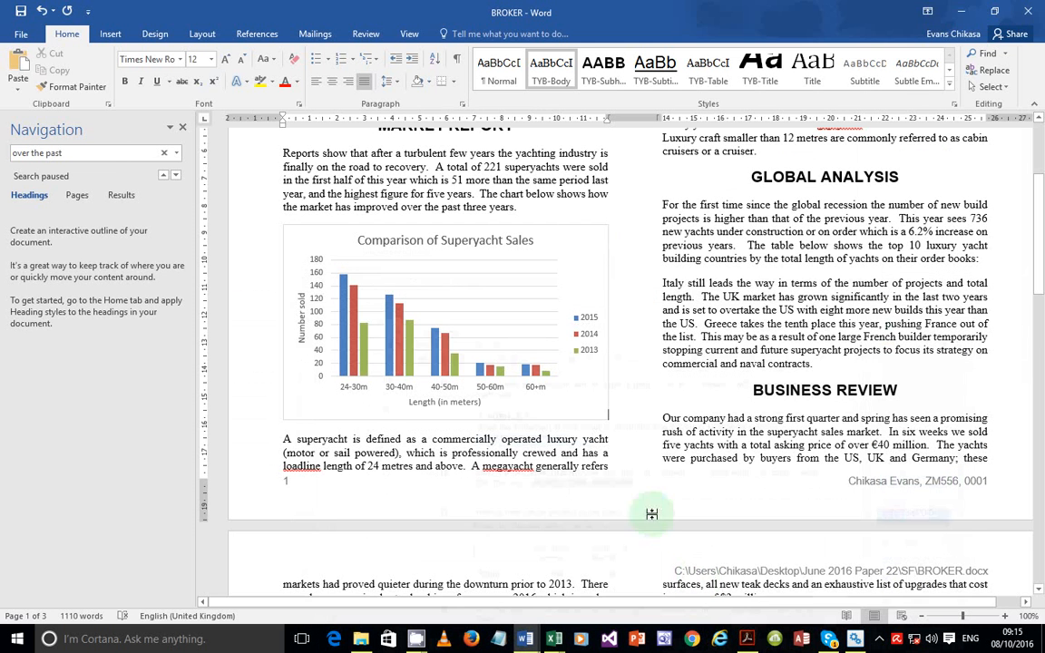
pyautogui.click(105, 153)
pyautogui.write('ya')
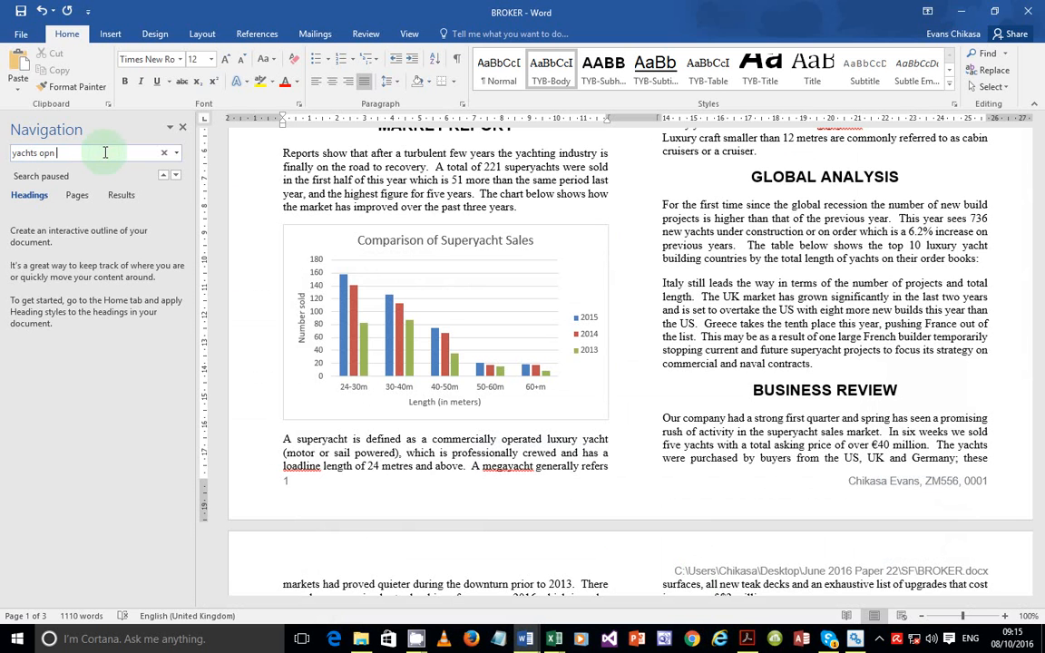
pyautogui.write('chts on')
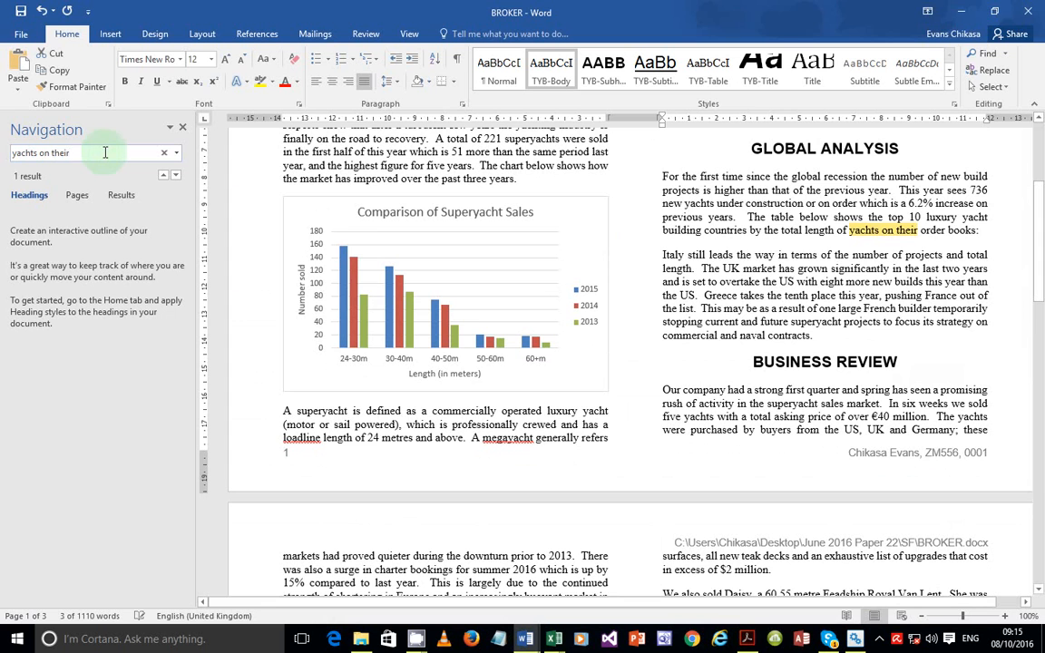
# Paste the New Yacht Orders table into a new paragraph after 'order books:'
pyautogui.click(989, 229)
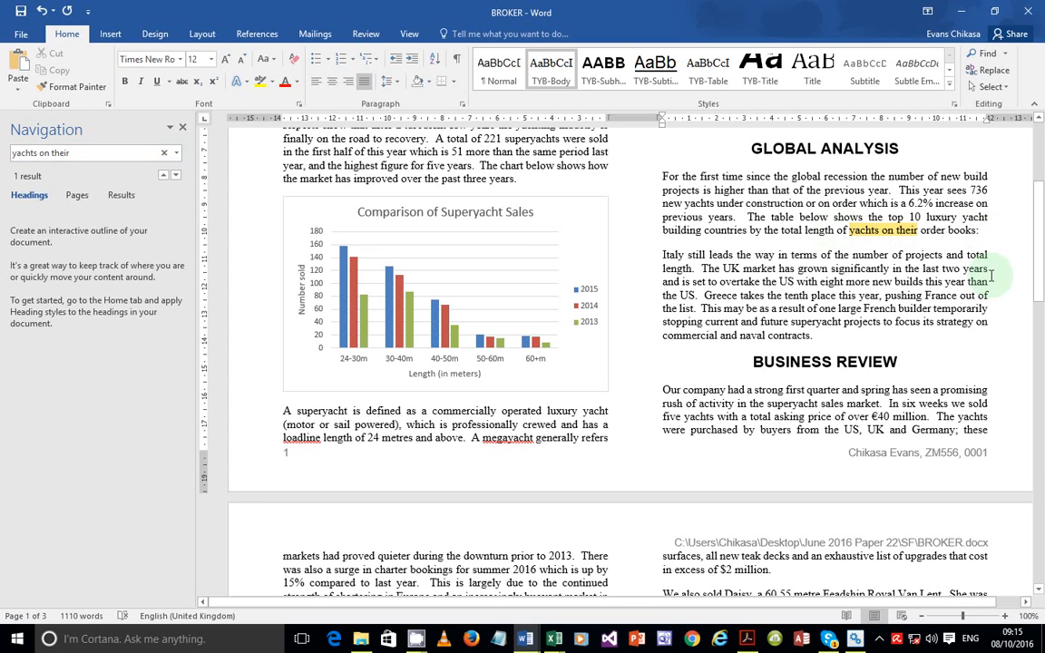
pyautogui.press('Return')
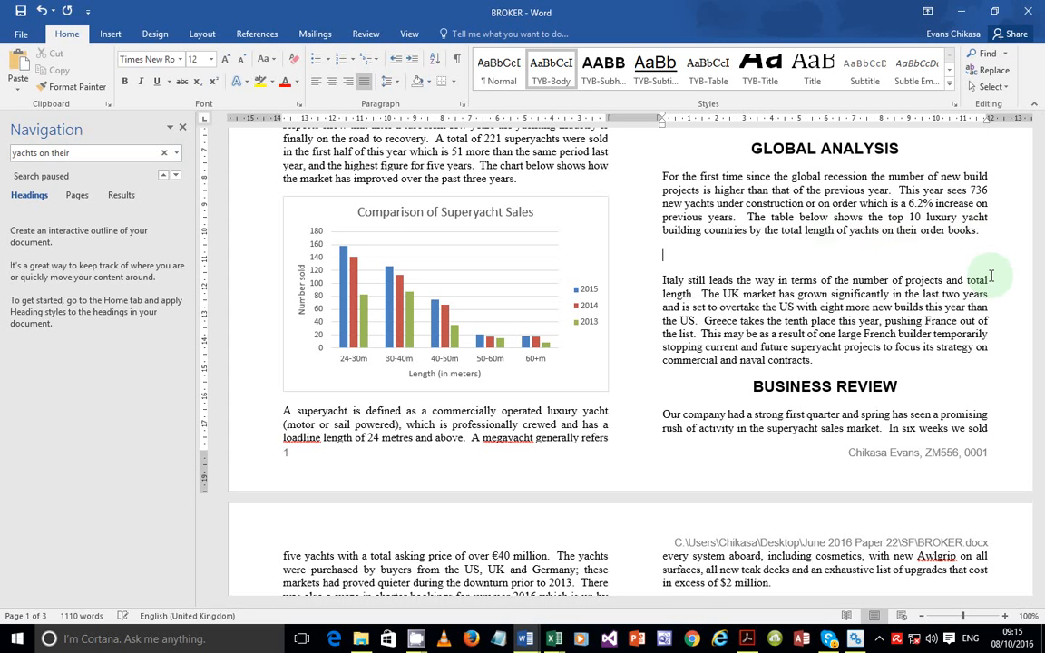
pyautogui.hotkey('ctrl', 'v')
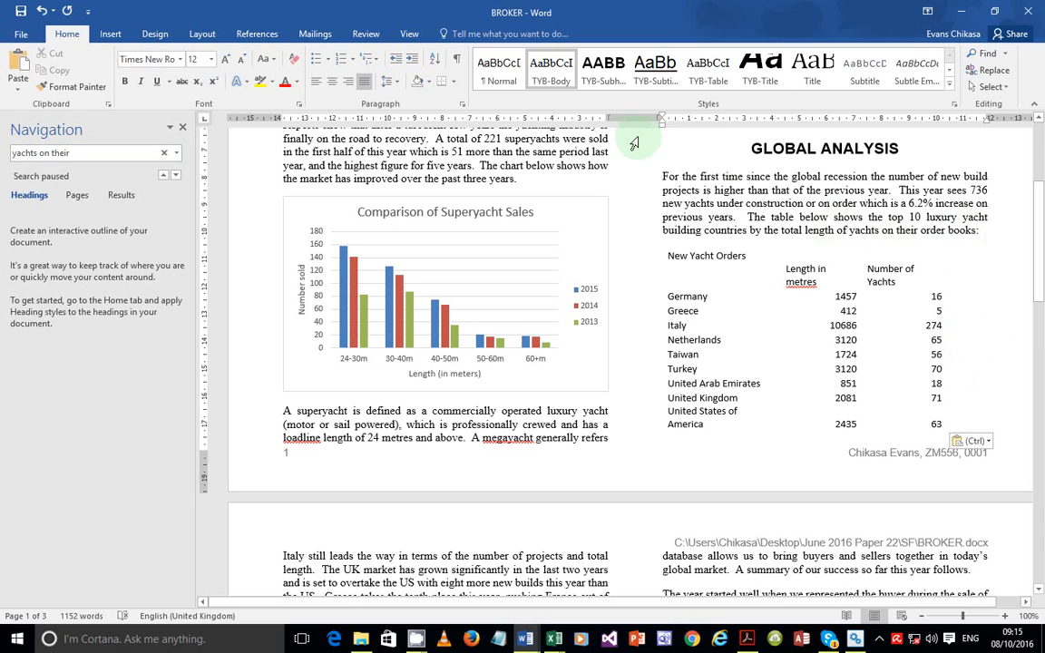
pyautogui.moveTo(660, 121); pyautogui.dragTo(664, 122)
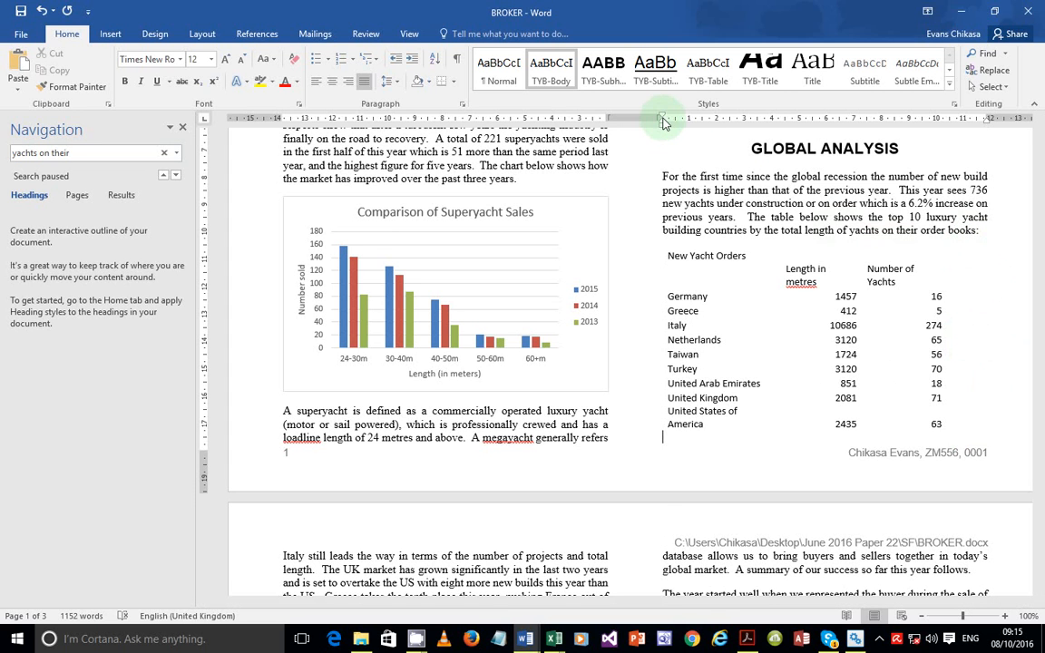
pyautogui.click(987, 123)
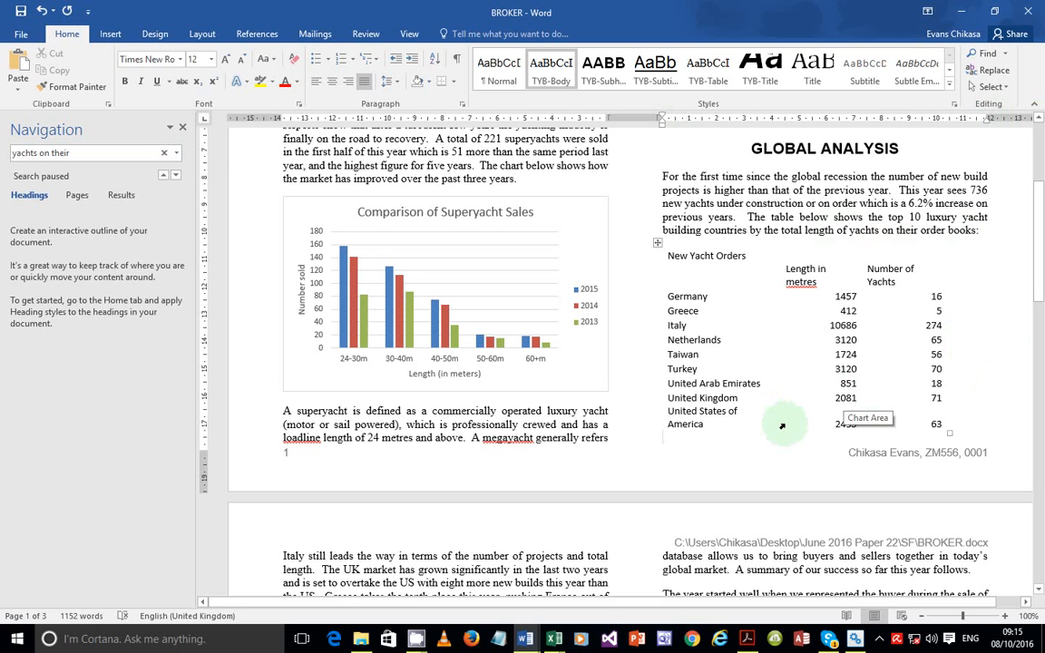
pyautogui.click(747, 638)
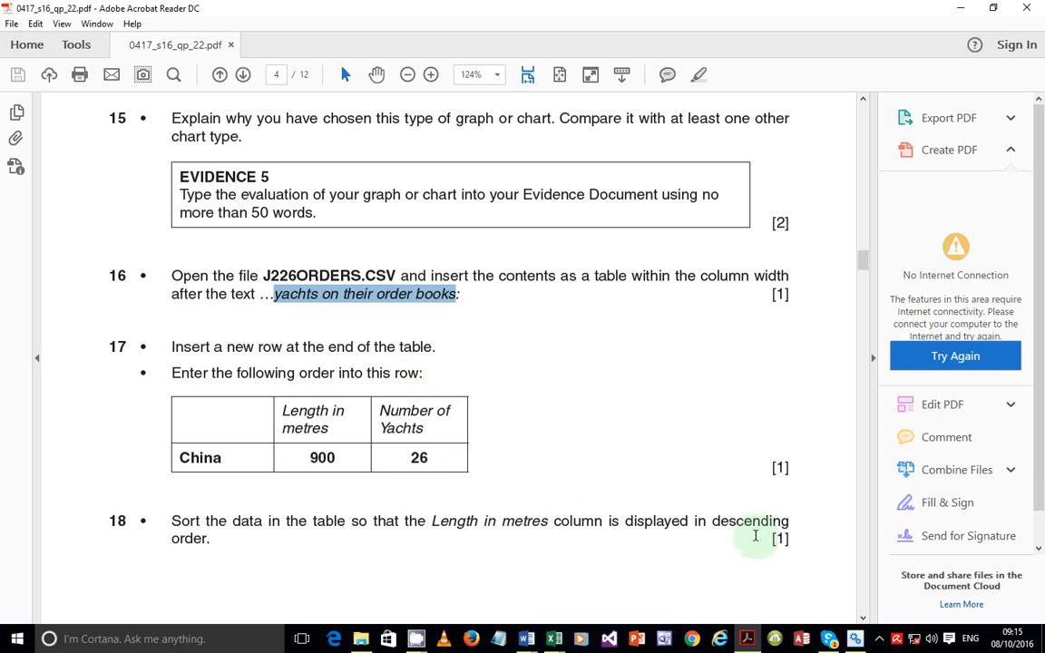
# Add a new empty row at the end of the yacht orders table, after the 63 cell
pyautogui.moveTo(746, 639)
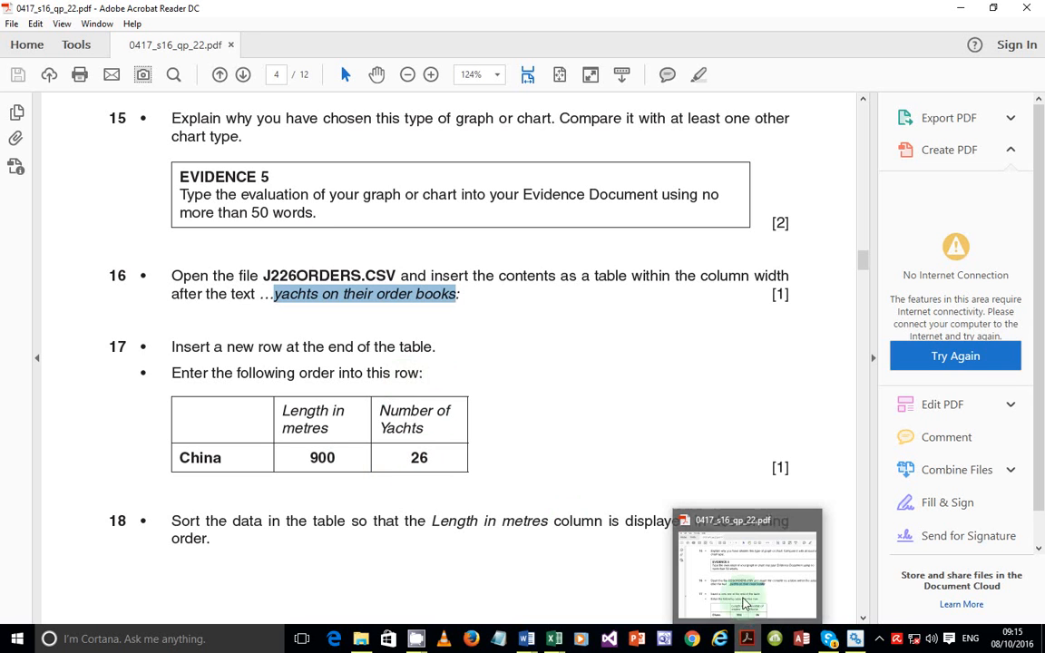
pyautogui.click(685, 571)
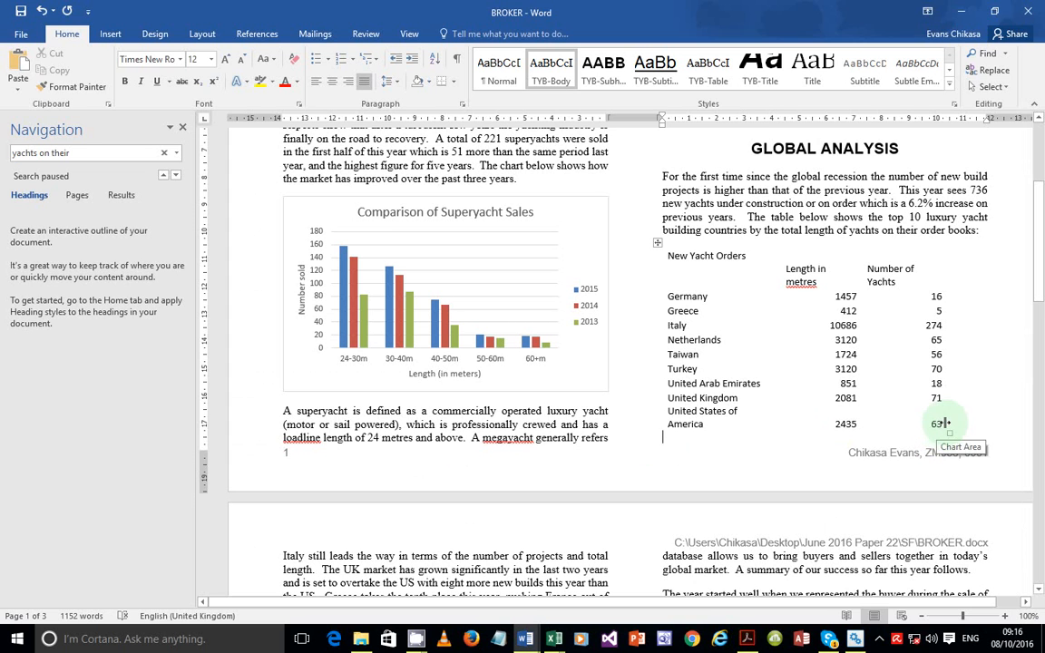
pyautogui.click(941, 424)
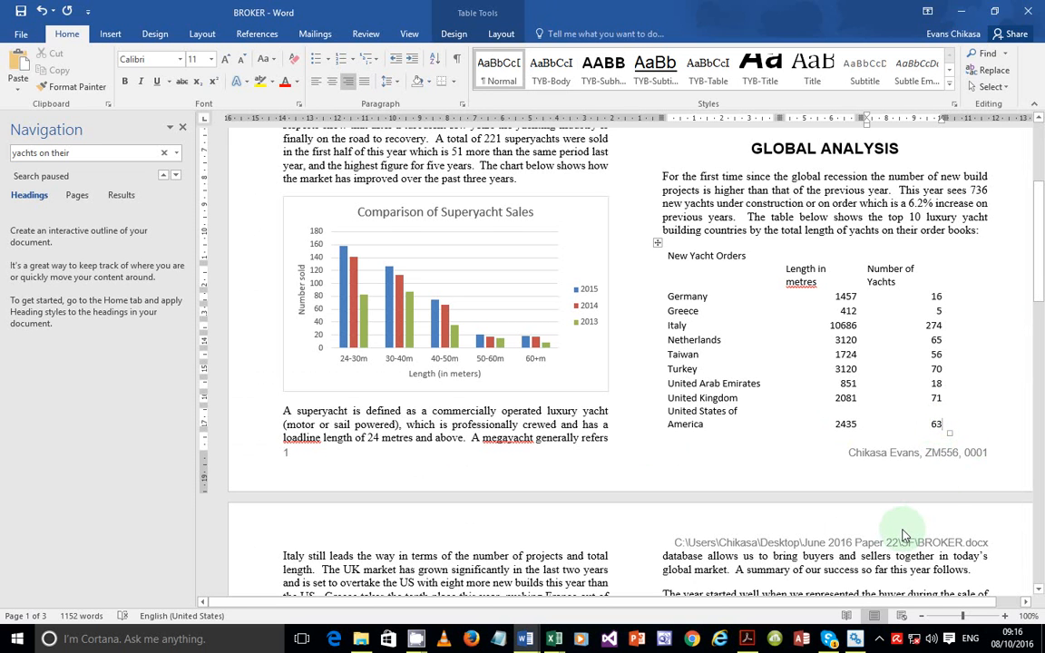
pyautogui.press('Tab')
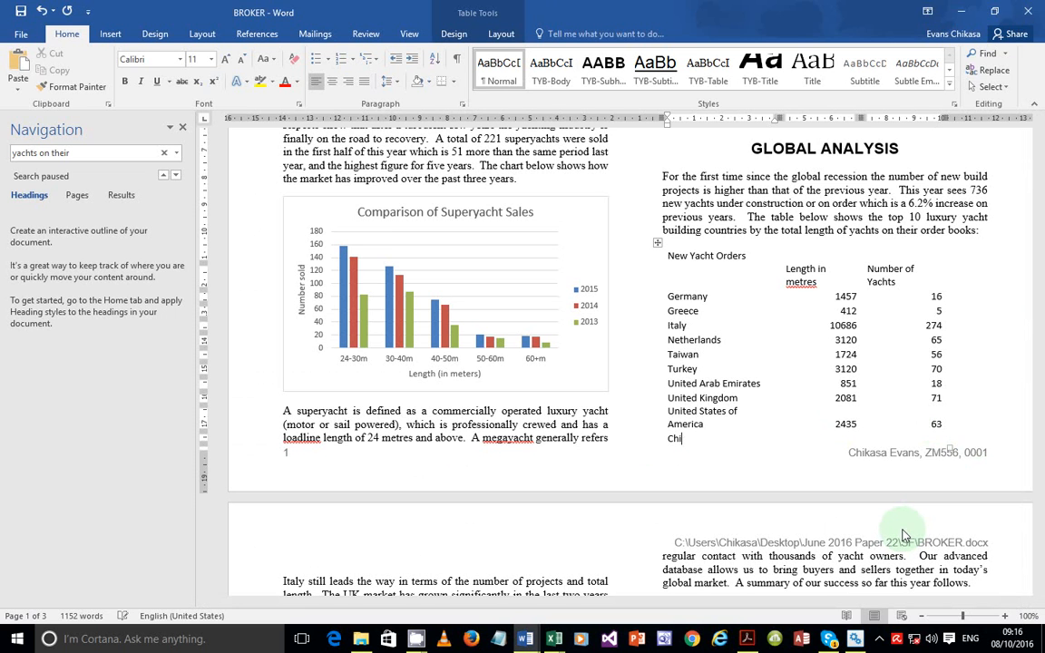
pyautogui.press('Tab')
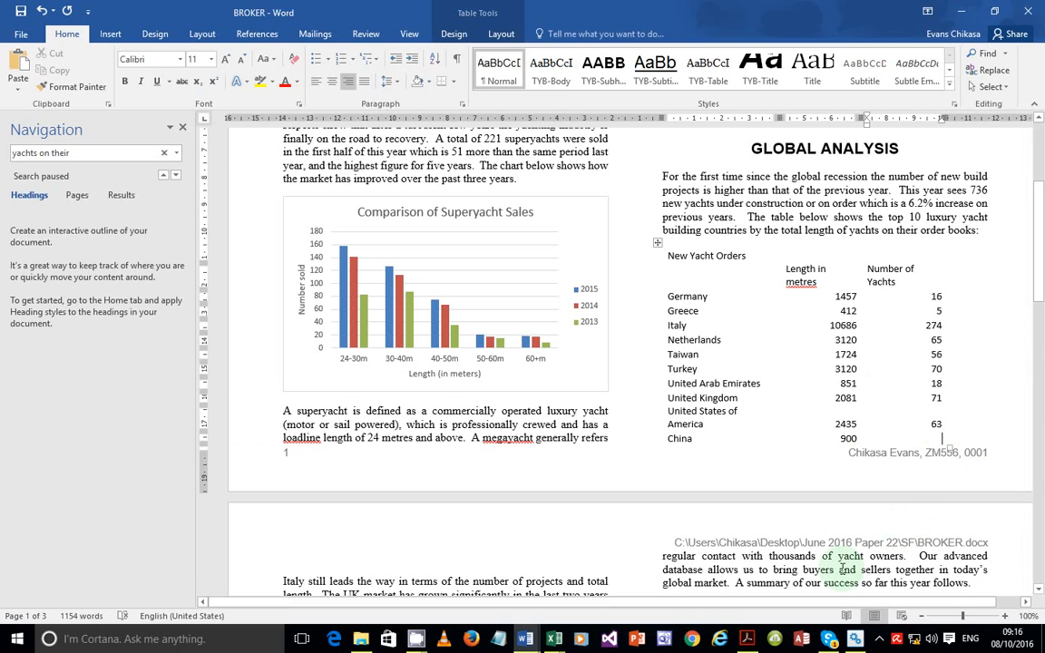
# Scroll the exam paper to tasks 17–18 on the China row and sorting
pyautogui.moveTo(745, 640)
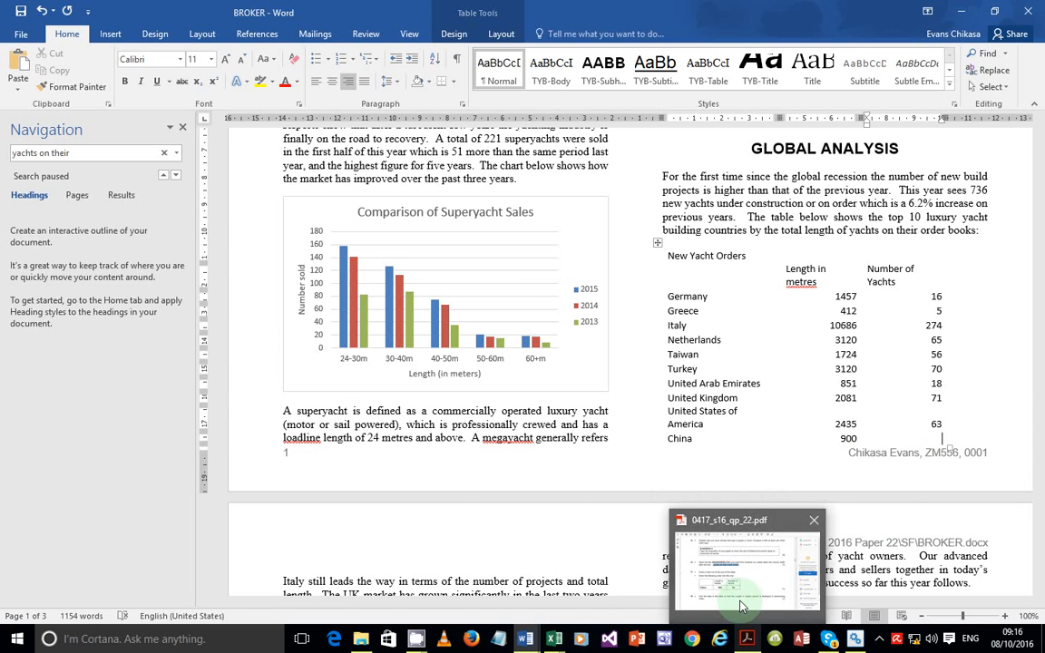
pyautogui.click(740, 606)
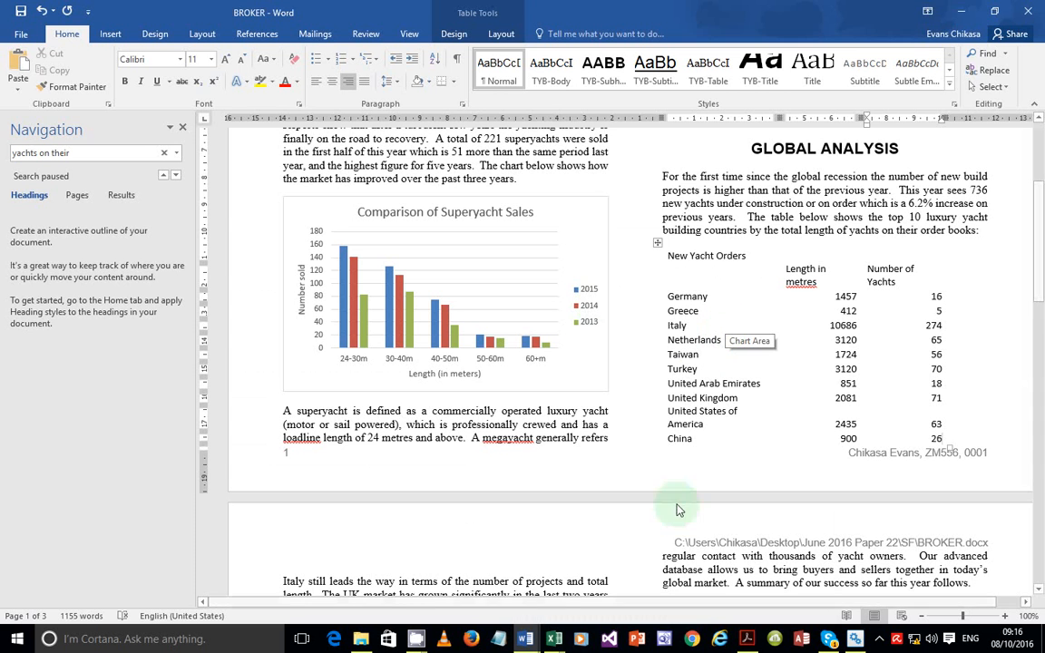
pyautogui.click(746, 640)
pyautogui.scroll(-3, 327, 417)
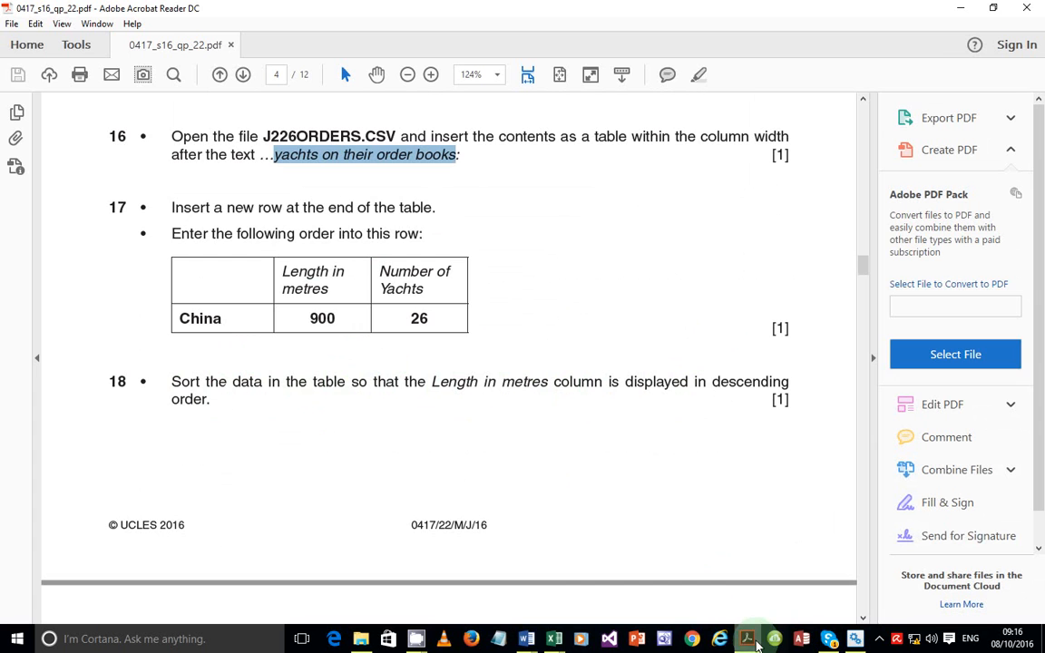
# Back in BROKER, select the Length in metres cells from 1457 down to 900
pyautogui.click(749, 642)
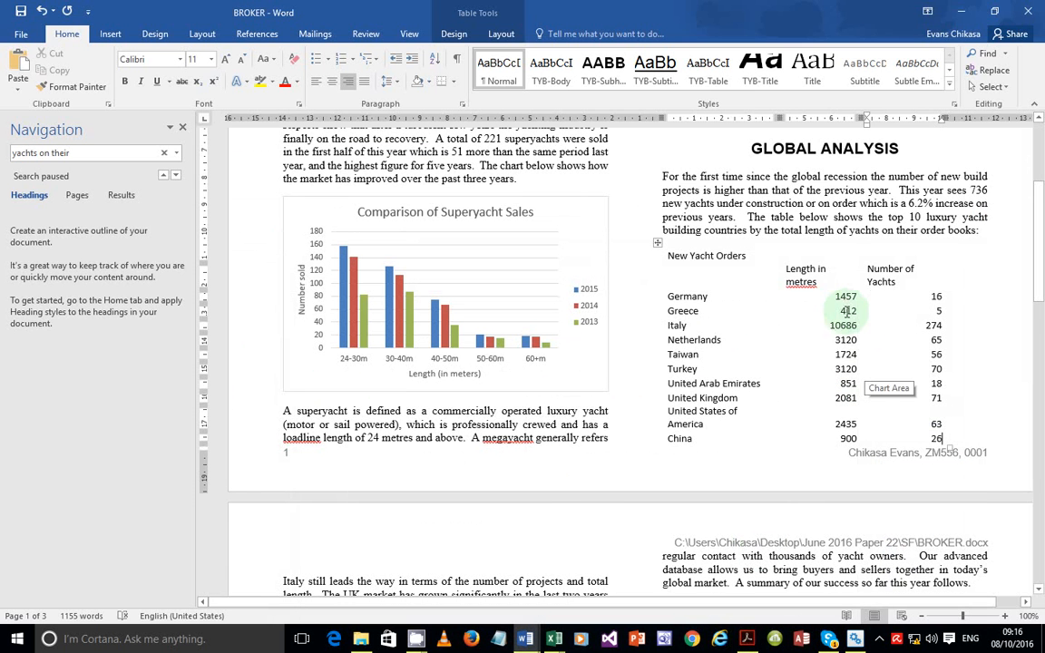
pyautogui.moveTo(845, 295); pyautogui.dragTo(848, 440)
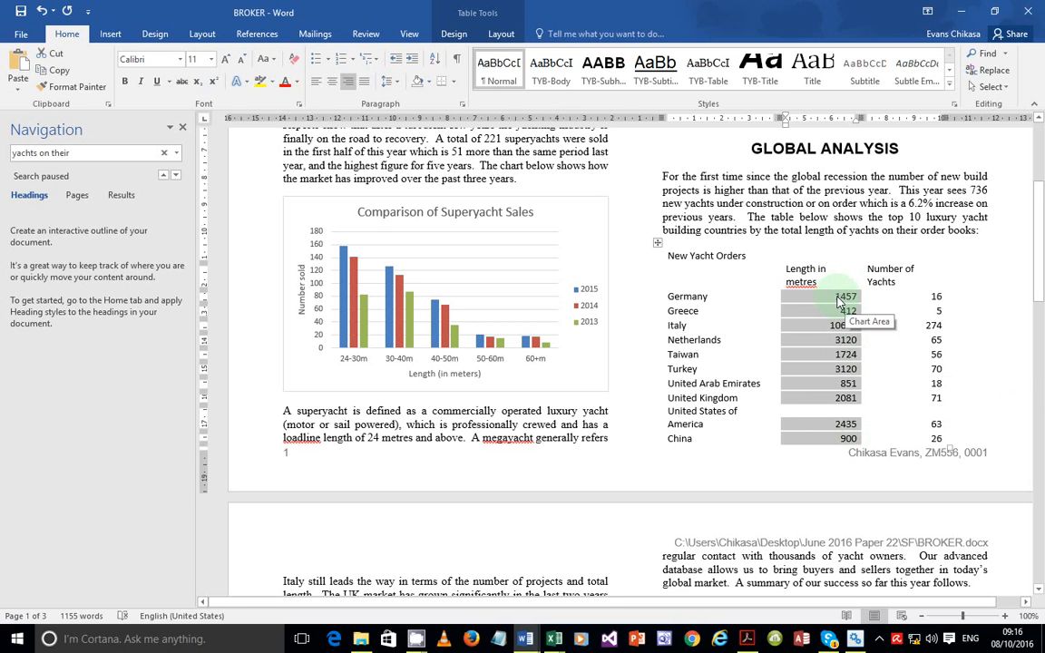
pyautogui.rightClick(838, 304)
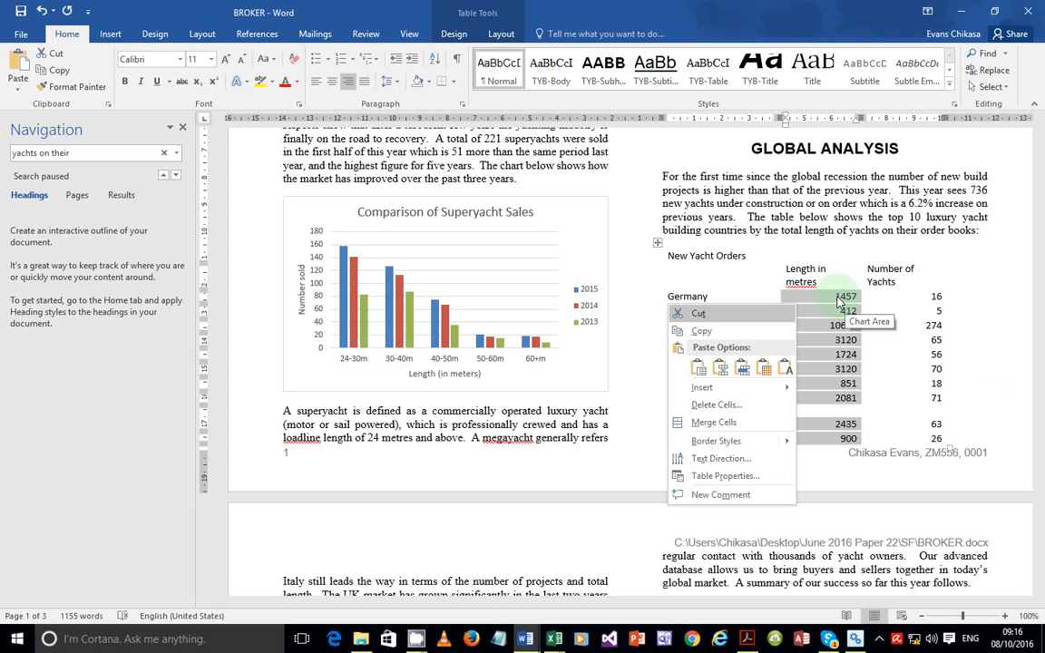
pyautogui.press('Escape')
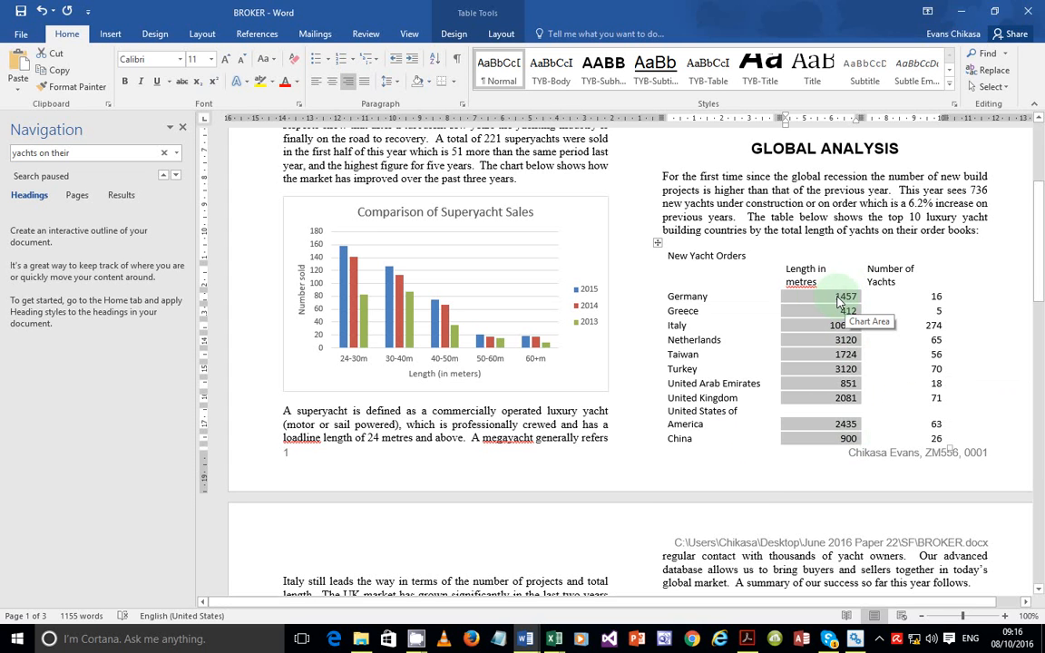
pyautogui.click(836, 300)
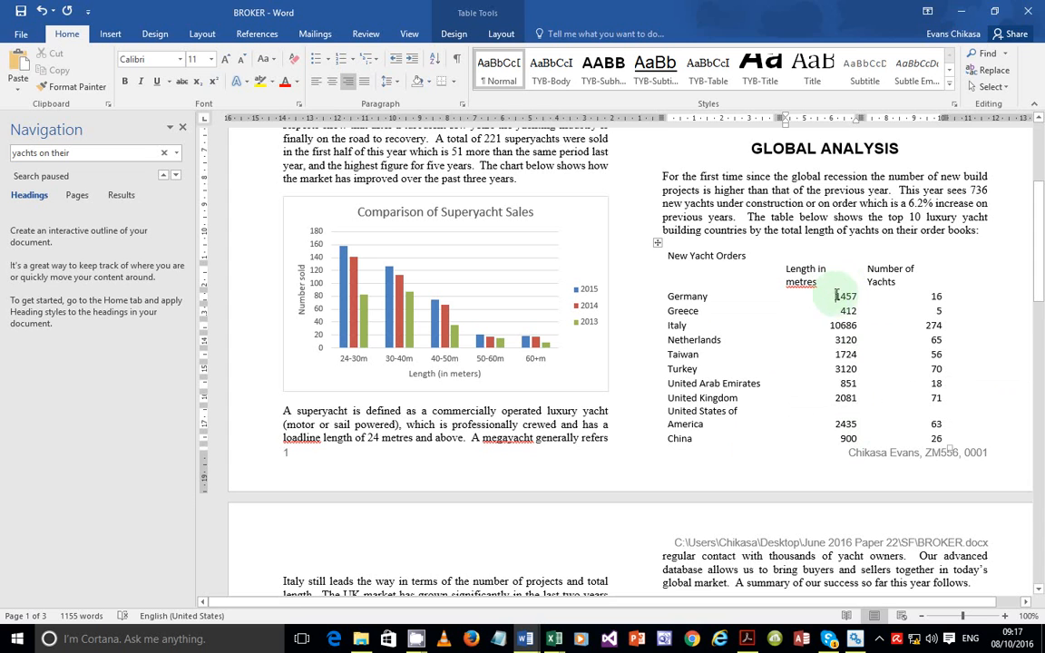
pyautogui.moveTo(836, 298); pyautogui.dragTo(840, 439)
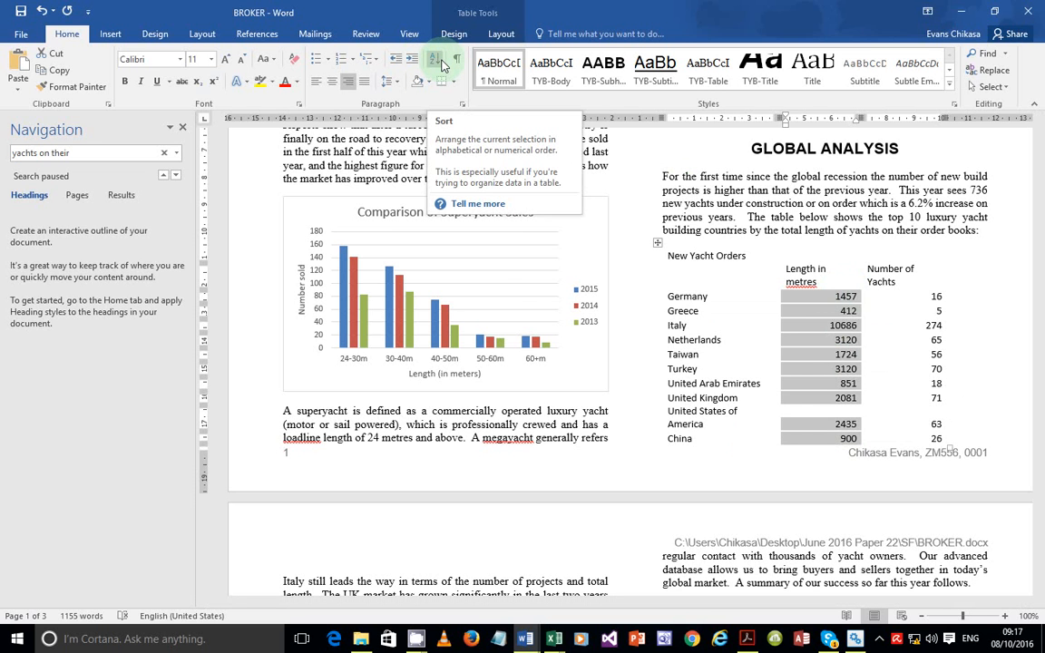
# Sort the selection by Column 2 as numbers in descending order
pyautogui.click(442, 65)
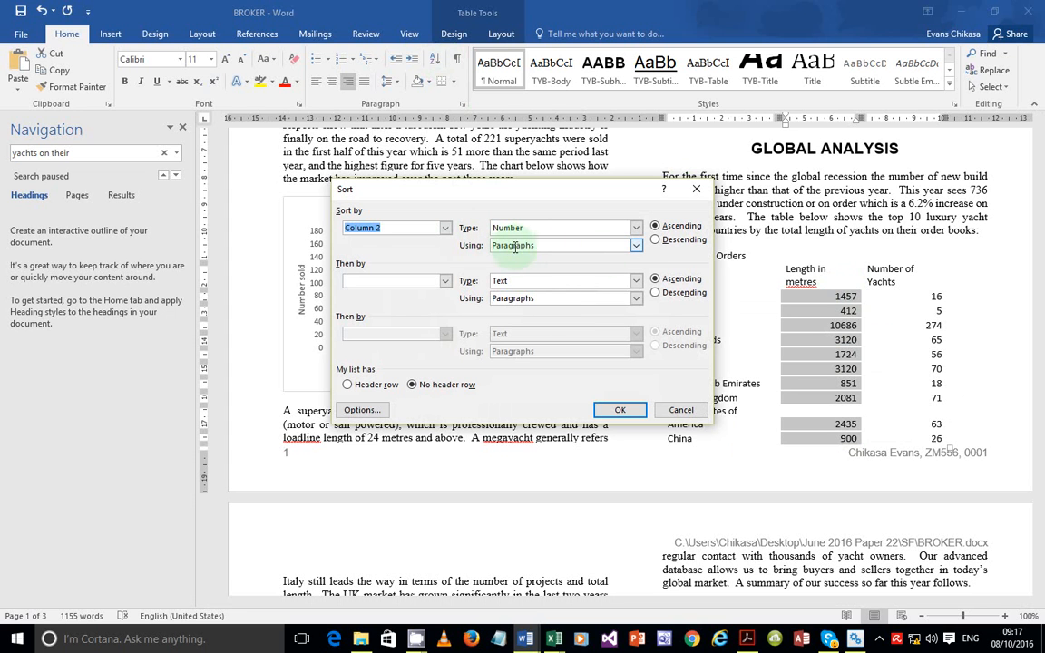
pyautogui.click(673, 240)
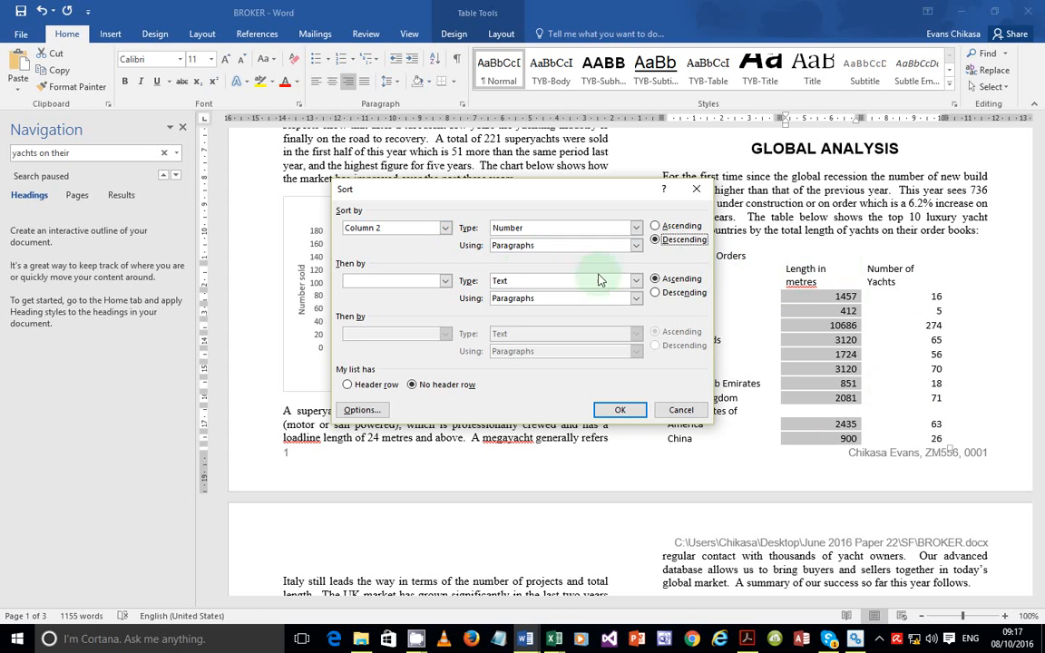
pyautogui.click(446, 230)
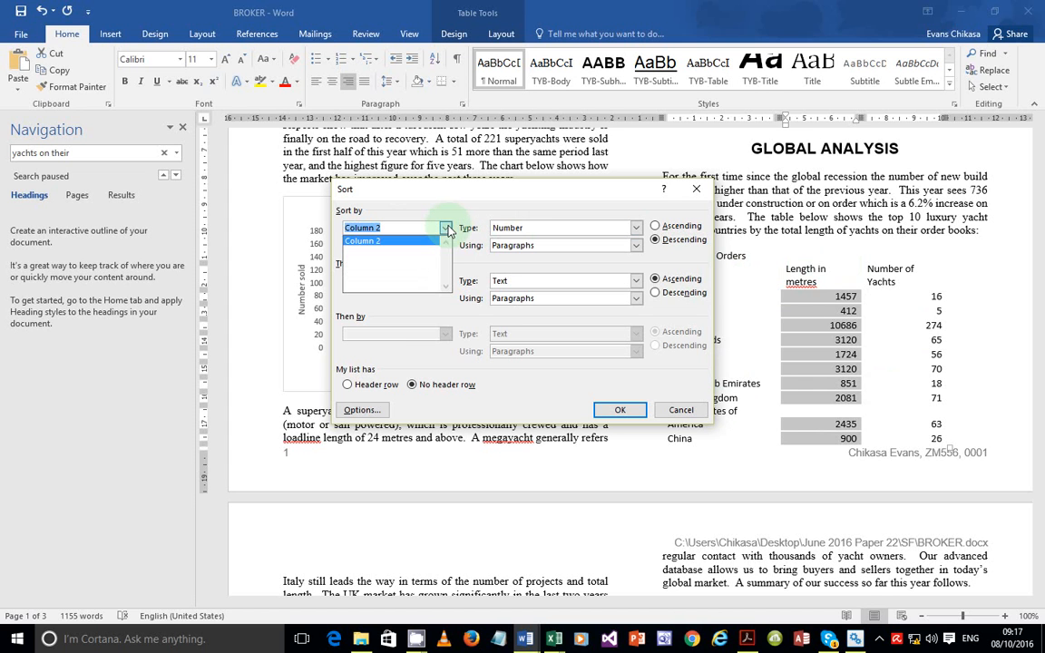
pyautogui.click(446, 230)
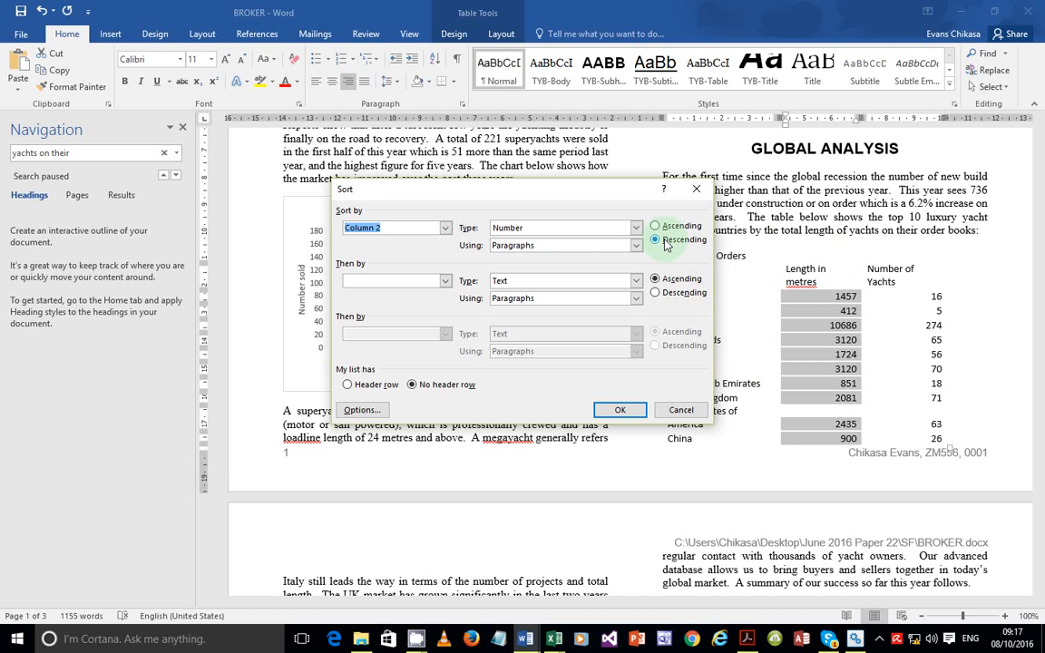
pyautogui.click(619, 410)
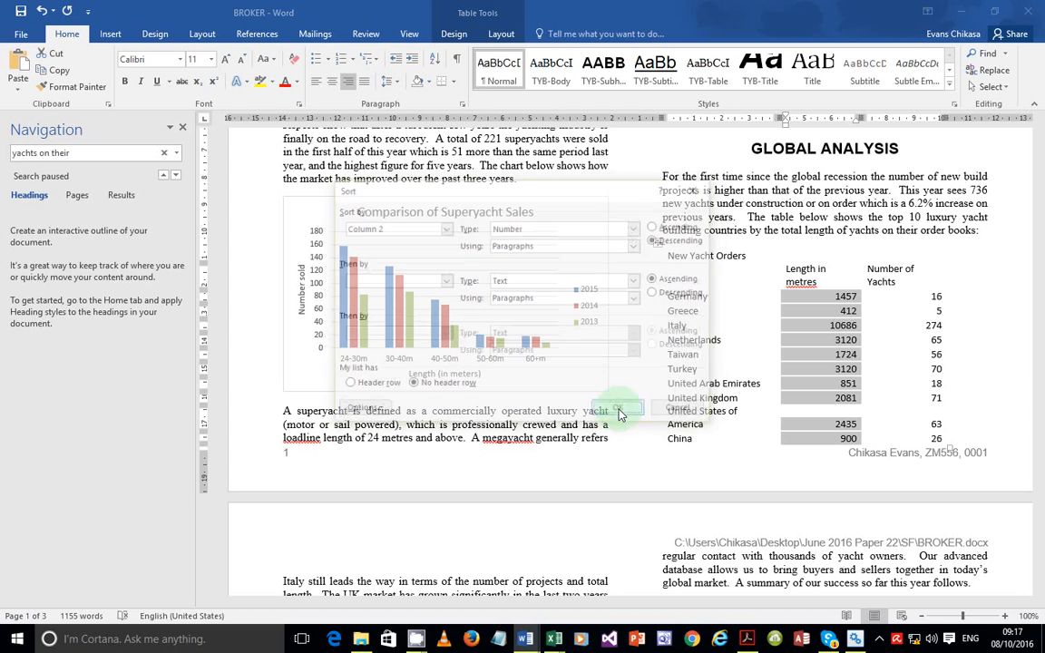
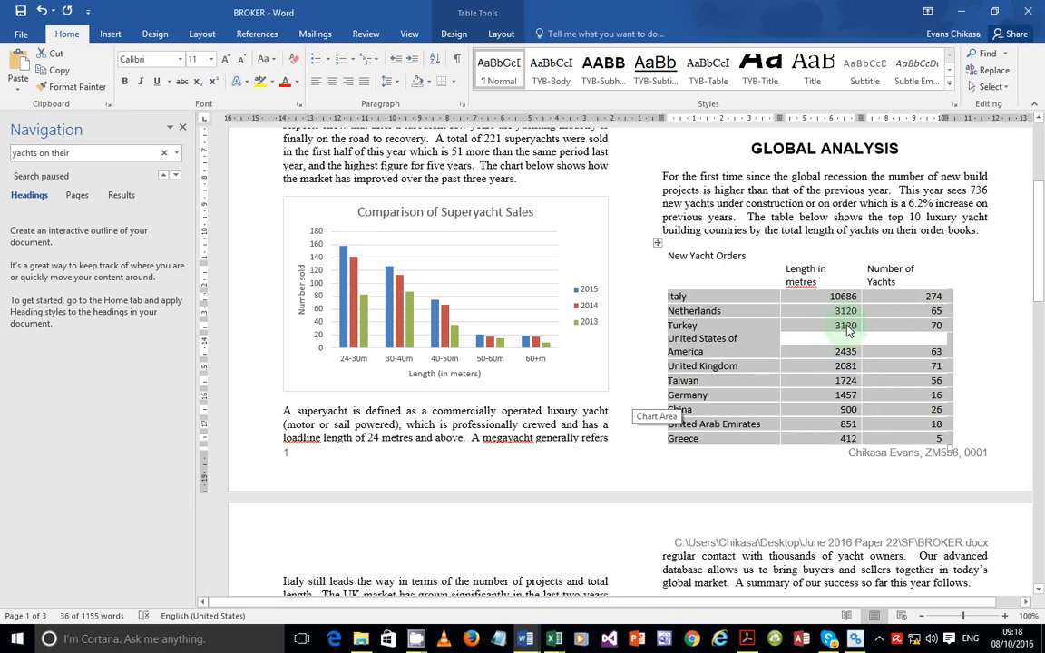
# Bring up 0417_s16_qp_22.pdf and scroll to page 5's tasks 19–22 on table formatting
pyautogui.click(748, 638)
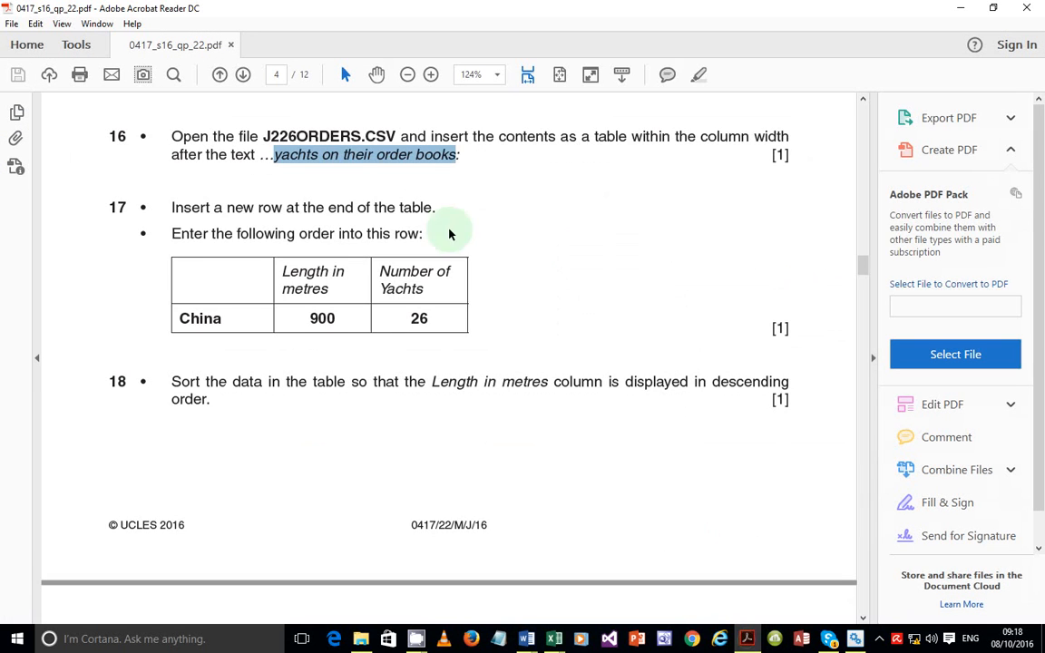
pyautogui.middleClick(415, 306)
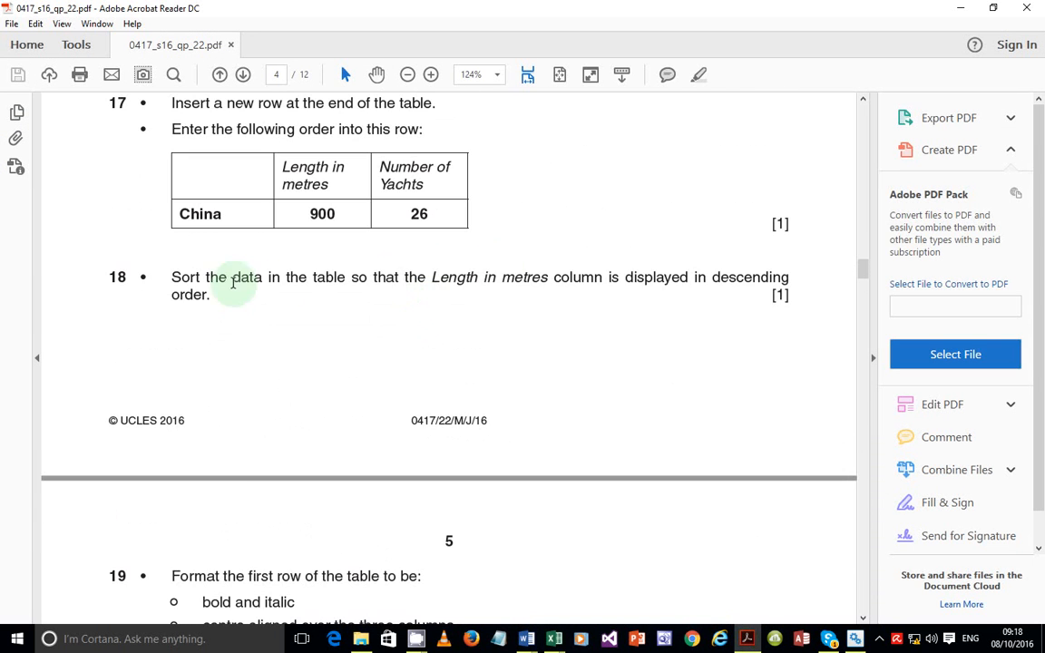
pyautogui.scroll(-5, 323, 337)
pyautogui.scroll(-3, 247, 357)
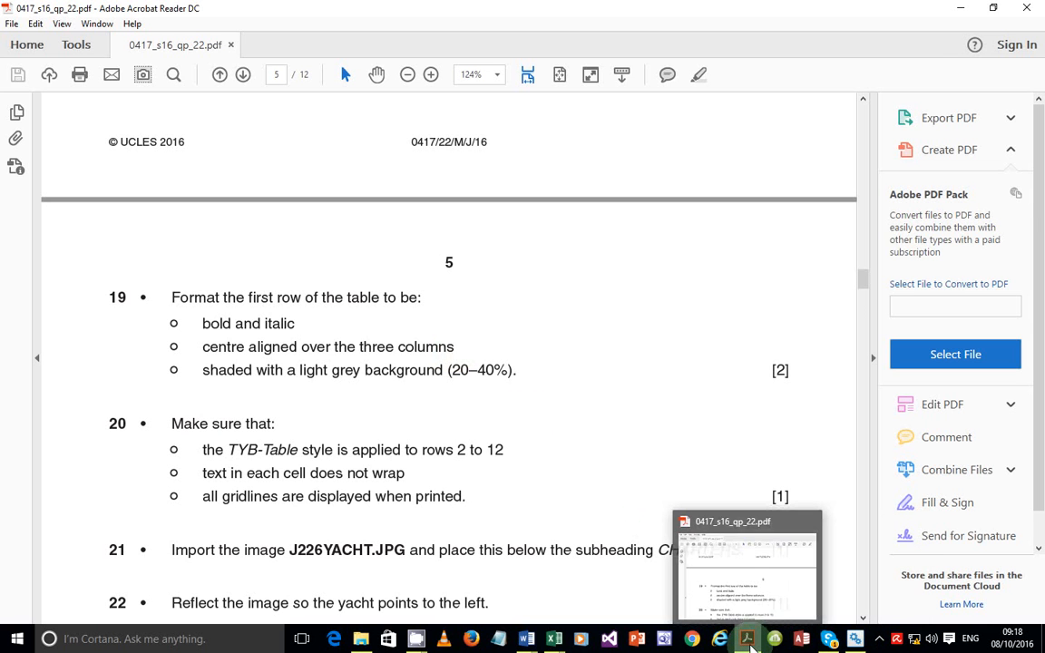
# Select the New Yacht Orders heading cell in BROKER and make it bold
pyautogui.click(750, 646)
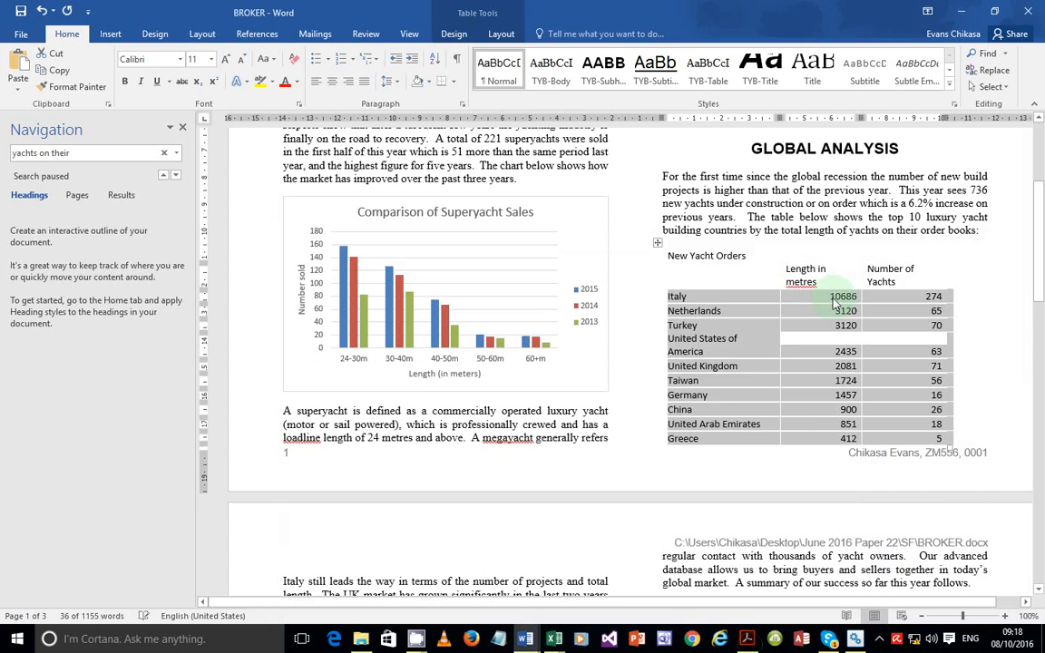
pyautogui.click(820, 325)
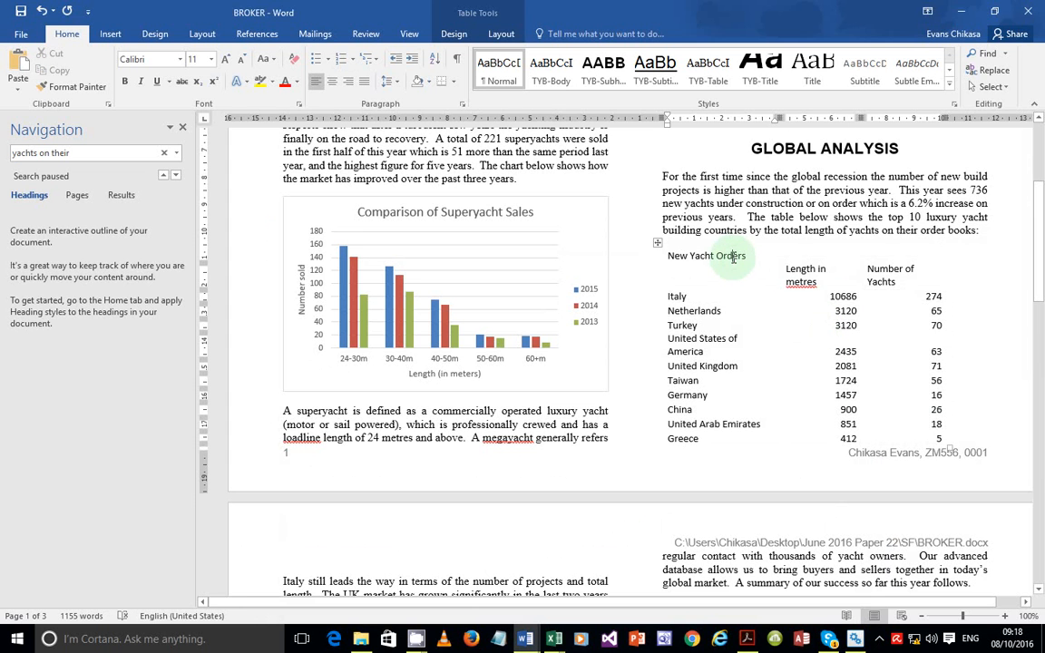
pyautogui.tripleClick(725, 256)
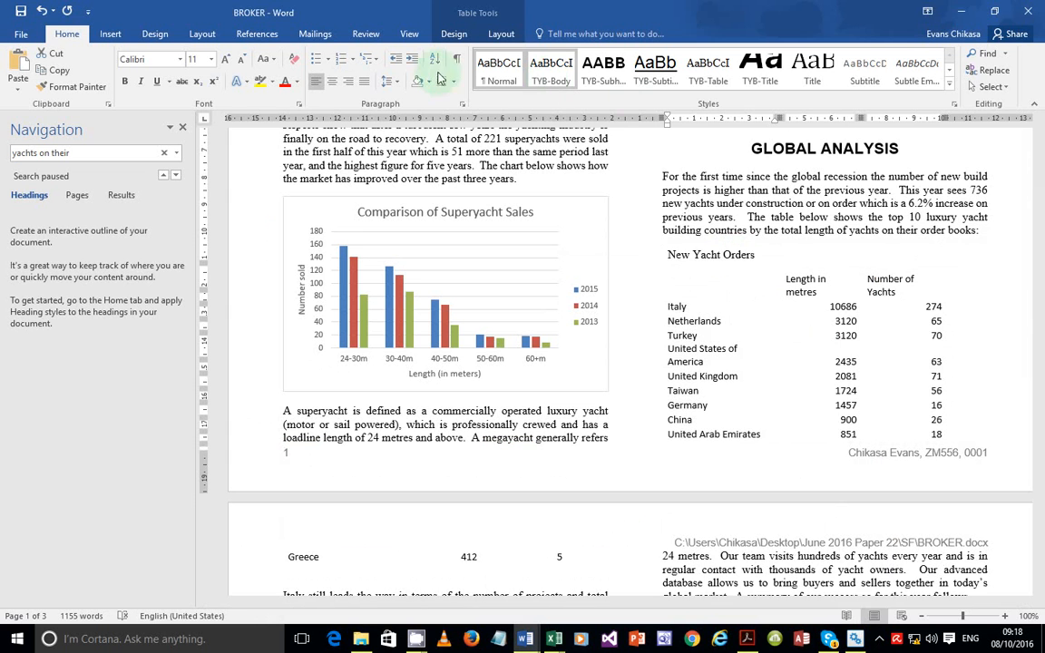
pyautogui.click(125, 82)
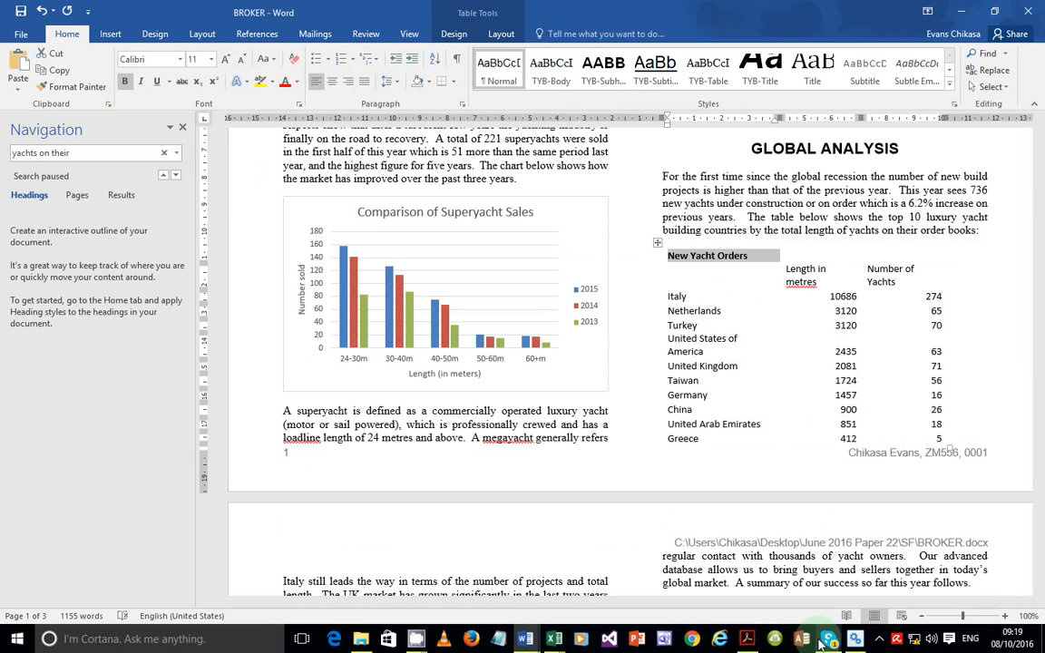
# Check the next formatting task in the exam paper, then return to BROKER
pyautogui.moveTo(820, 641)
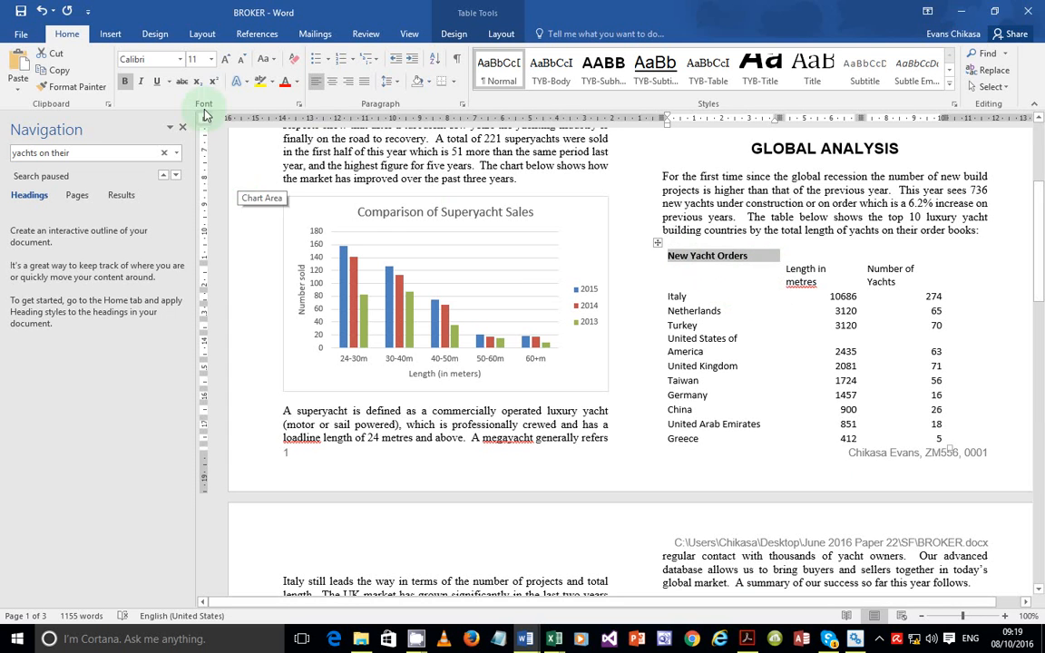
pyautogui.moveTo(749, 642)
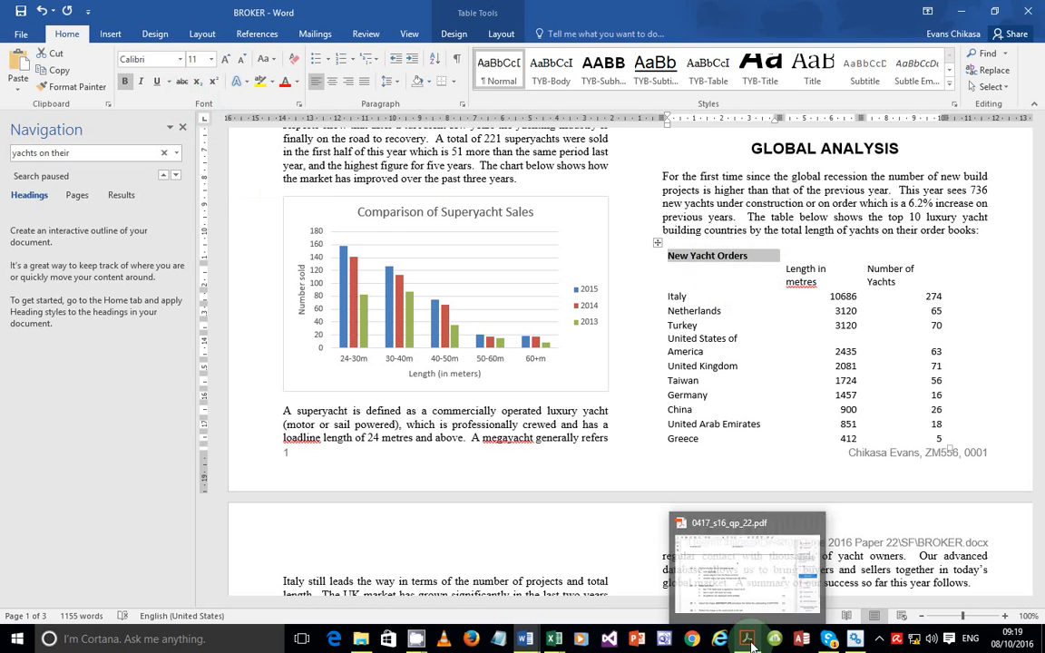
pyautogui.click(748, 573)
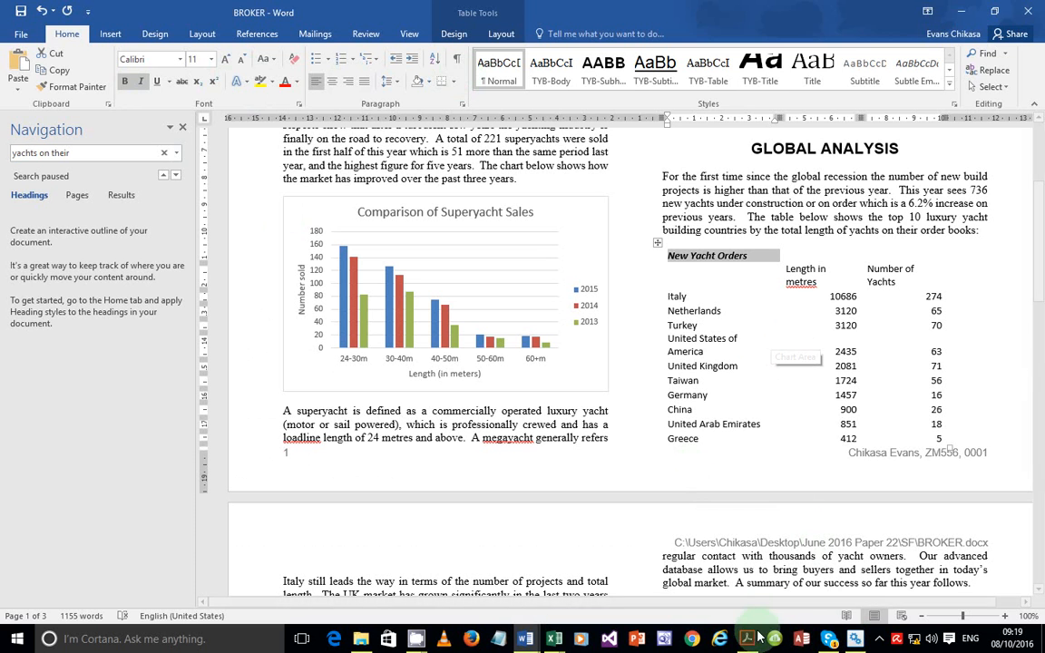
pyautogui.moveTo(760, 637)
pyautogui.click(739, 596)
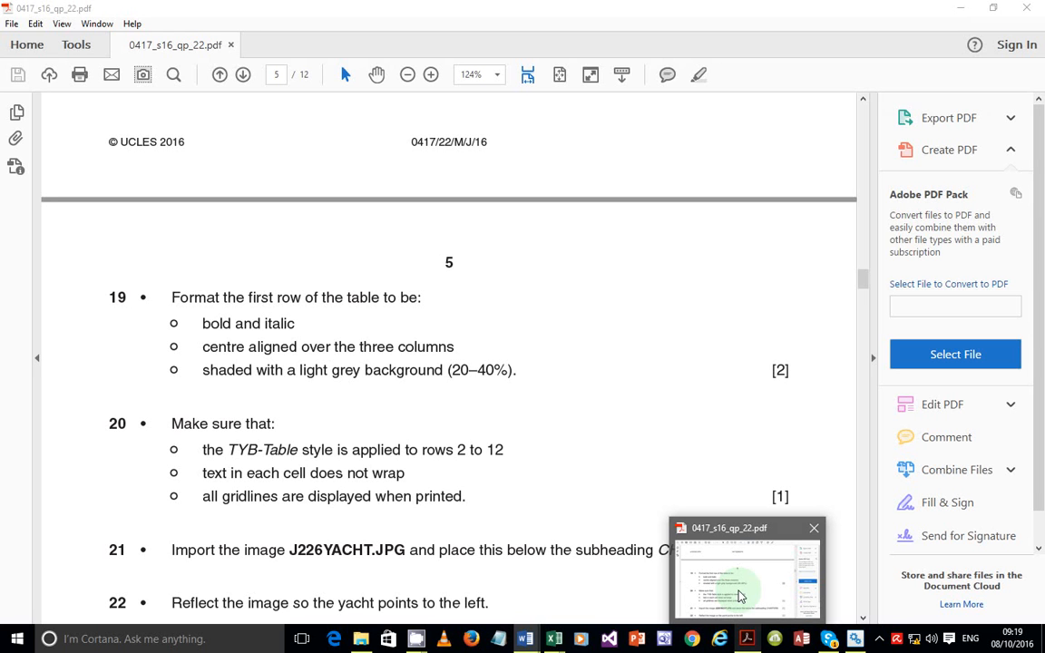
pyautogui.hotkey('alt', 'Tab')
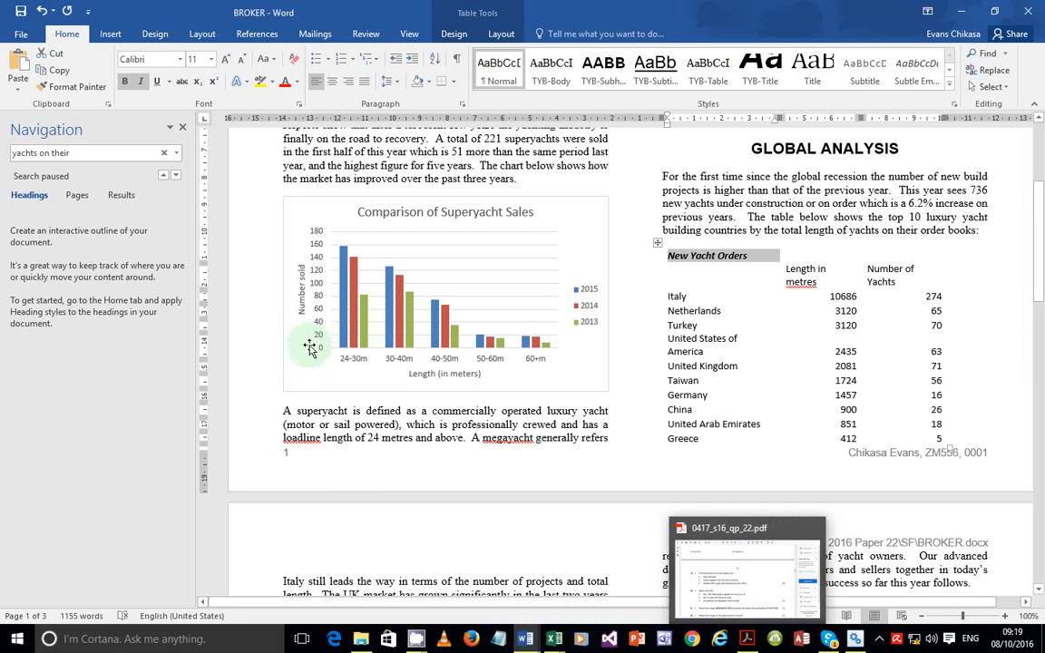
# Merge the three cells of the New Yacht Orders row into one and centre the heading
pyautogui.click(331, 80)
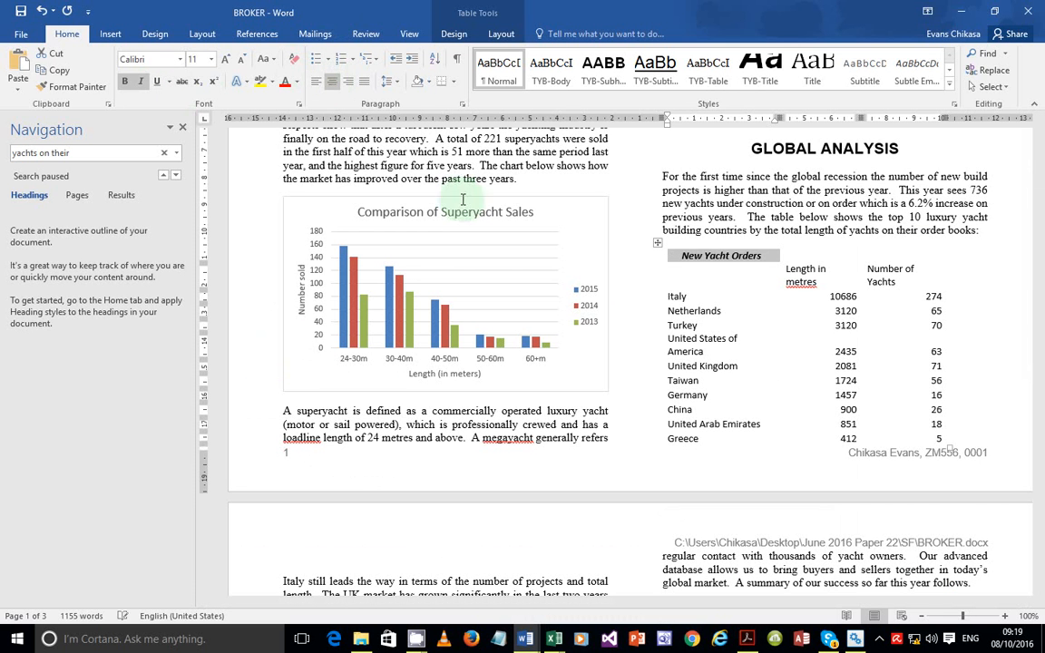
pyautogui.click(749, 261)
pyautogui.moveTo(749, 256); pyautogui.dragTo(927, 256)
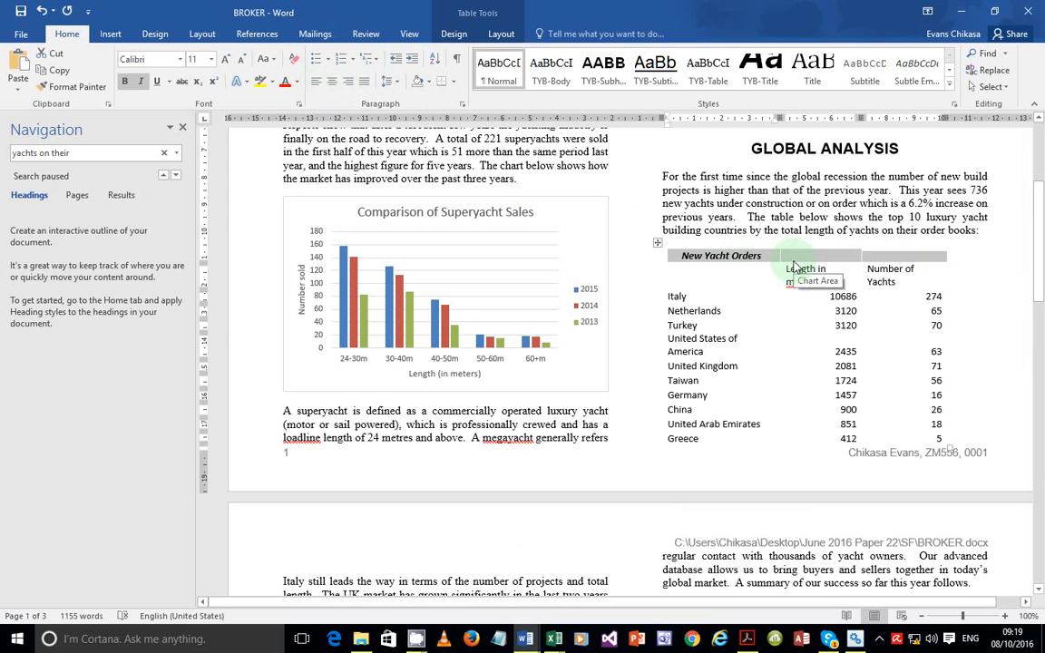
pyautogui.rightClick(682, 264)
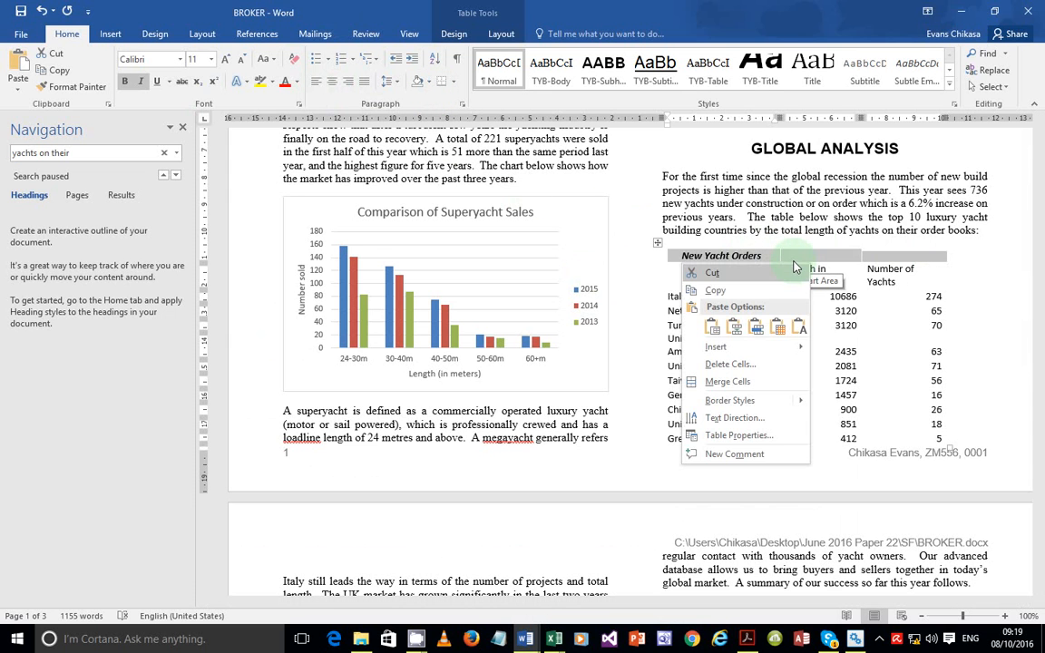
pyautogui.click(746, 382)
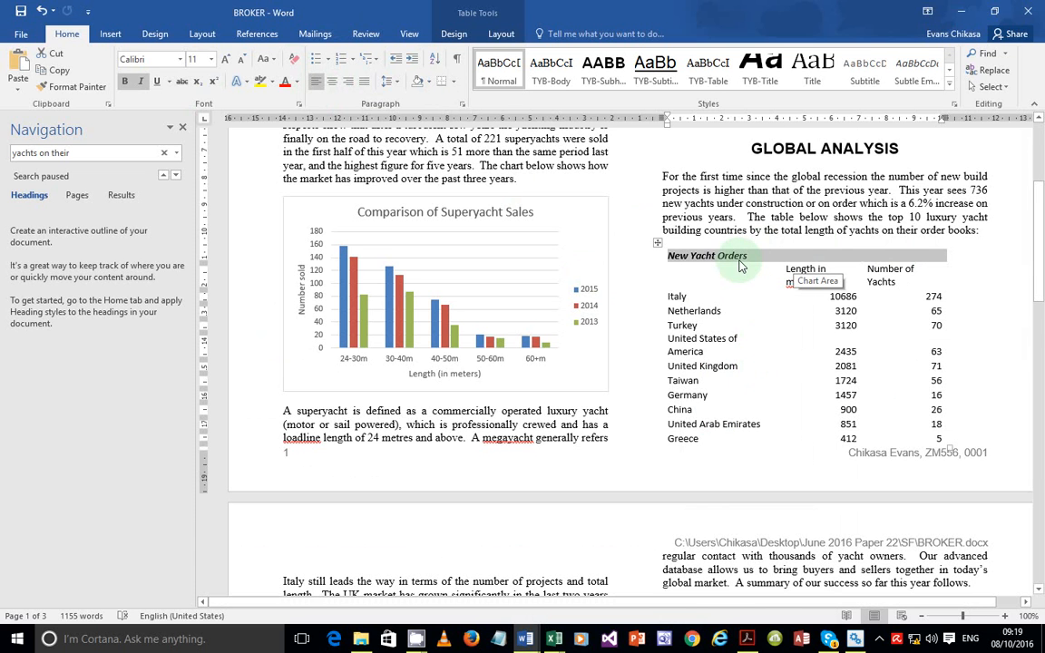
pyautogui.click(332, 80)
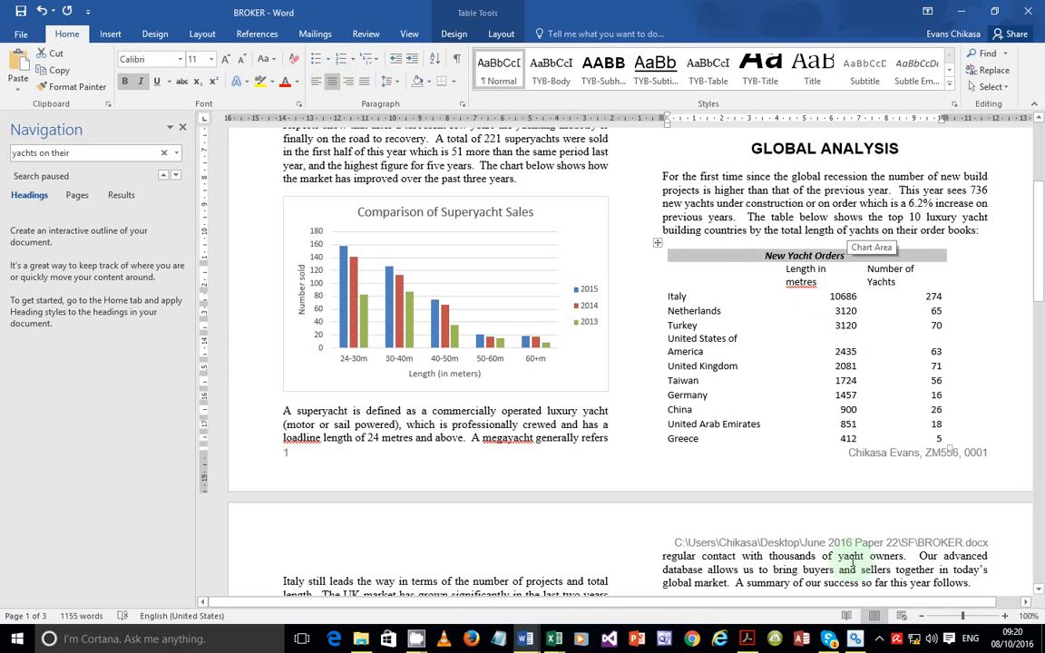
pyautogui.moveTo(750, 636)
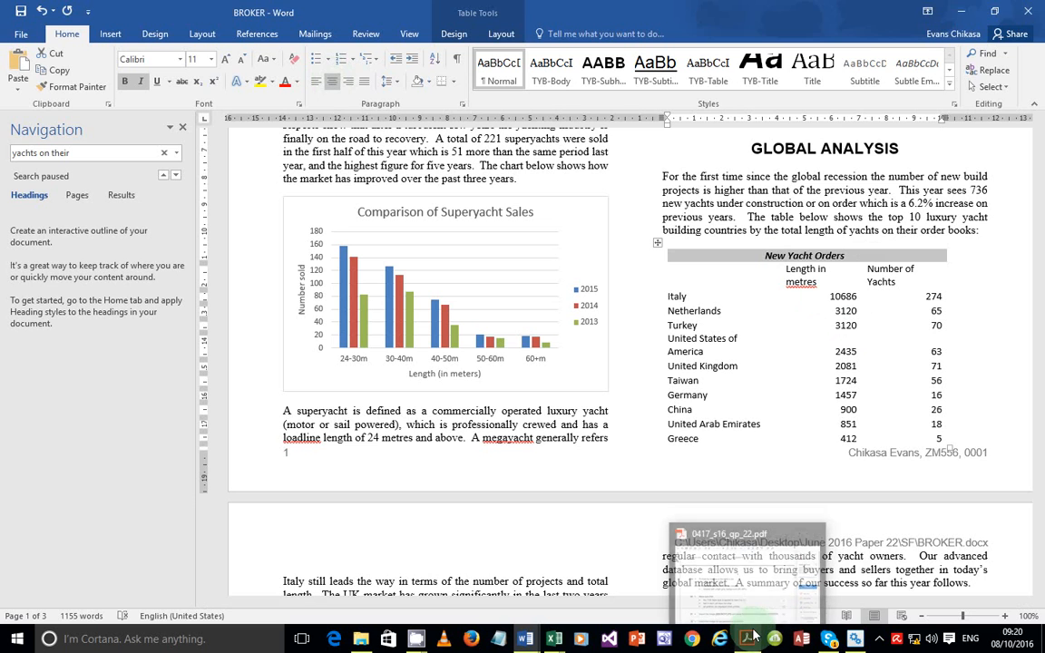
pyautogui.moveTo(749, 592)
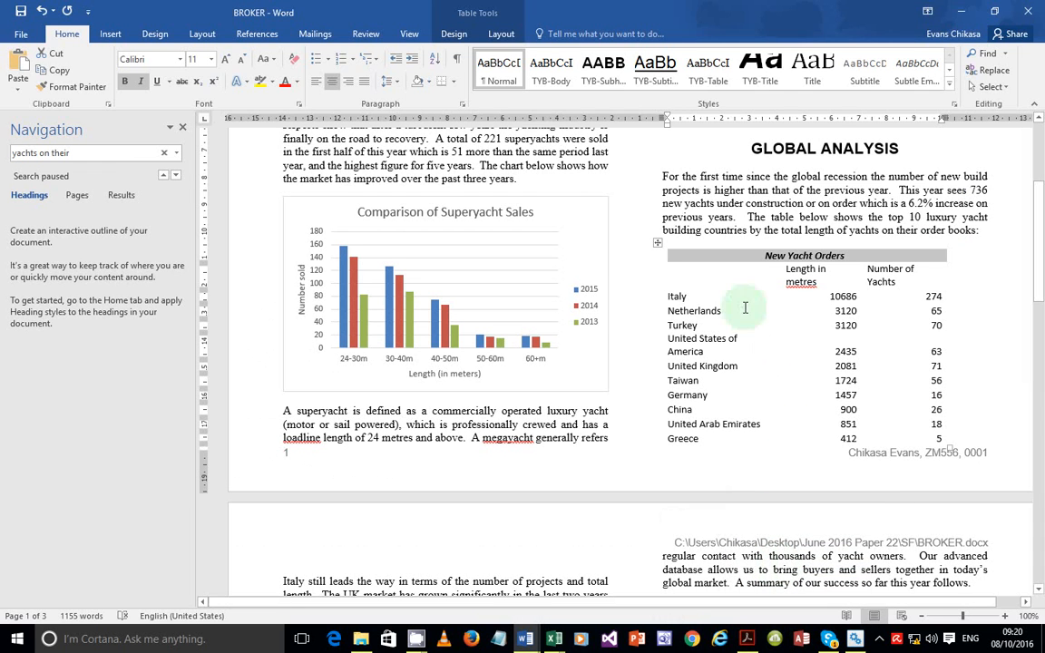
# Shade the New Yacht Orders header row light grey, then check task 20 in the exam paper
pyautogui.click(432, 82)
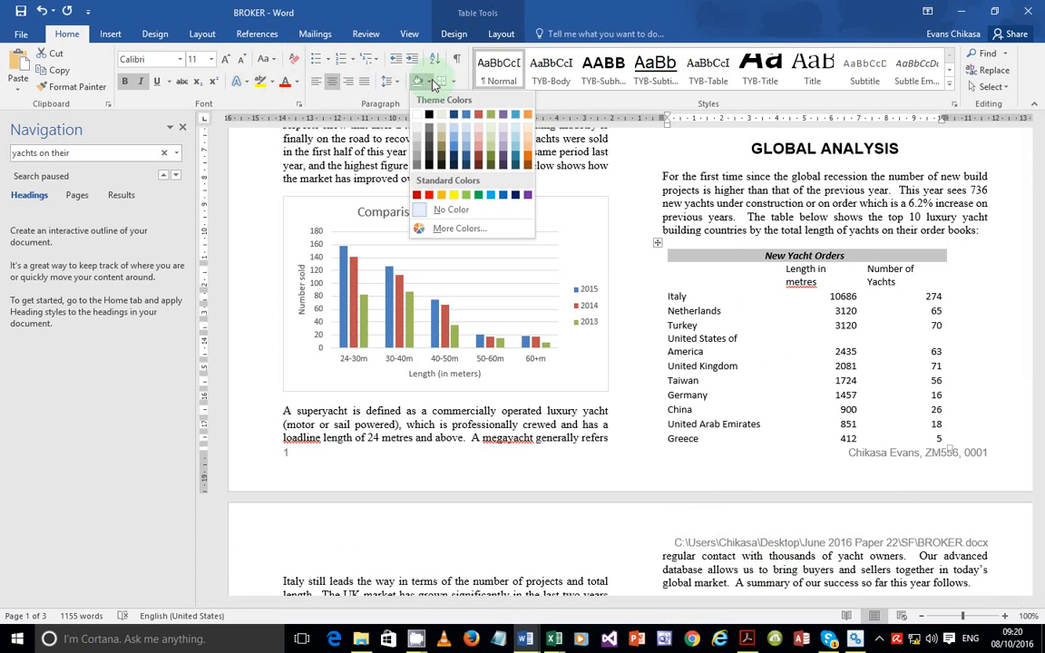
pyautogui.click(418, 153)
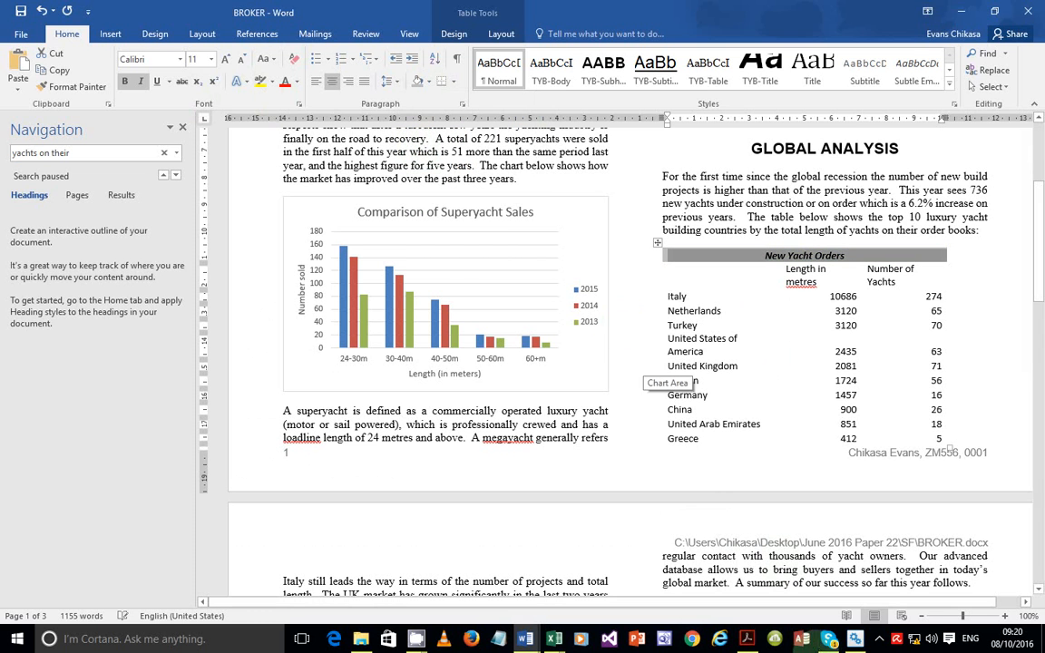
pyautogui.click(746, 639)
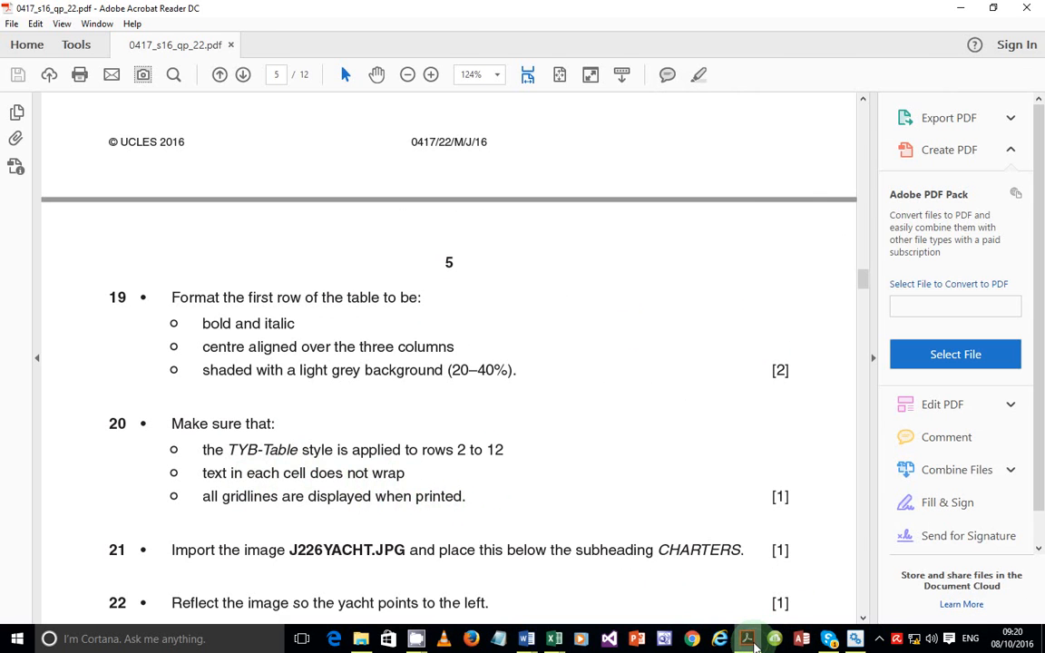
# Select table rows 2 to 12 and apply the TYB-Table style to them
pyautogui.hotkey('alt', 'Tab')
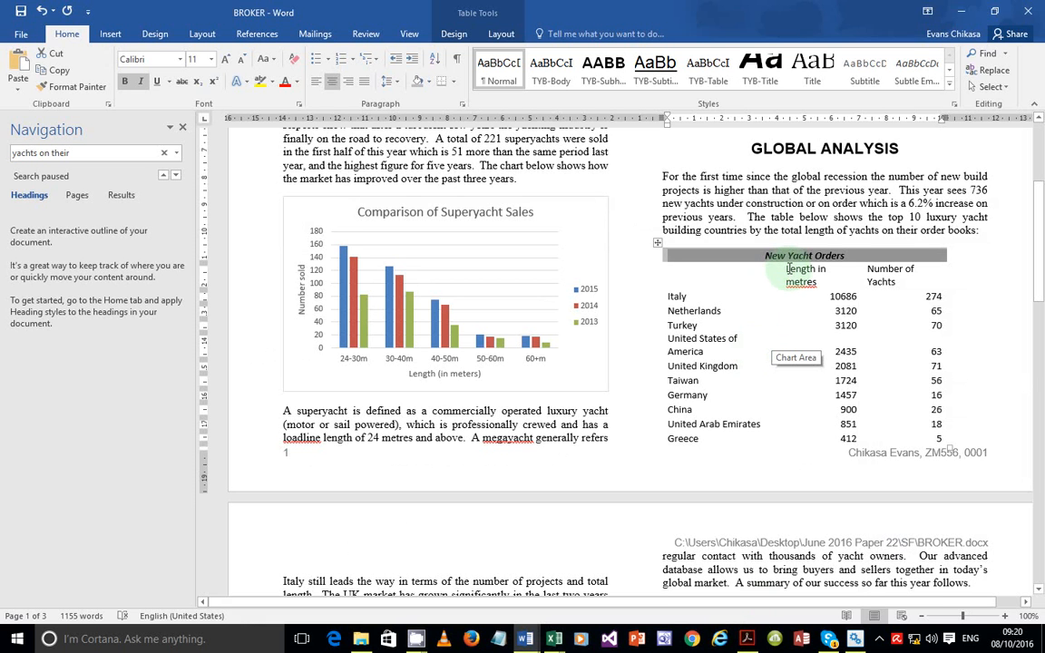
pyautogui.click(782, 270)
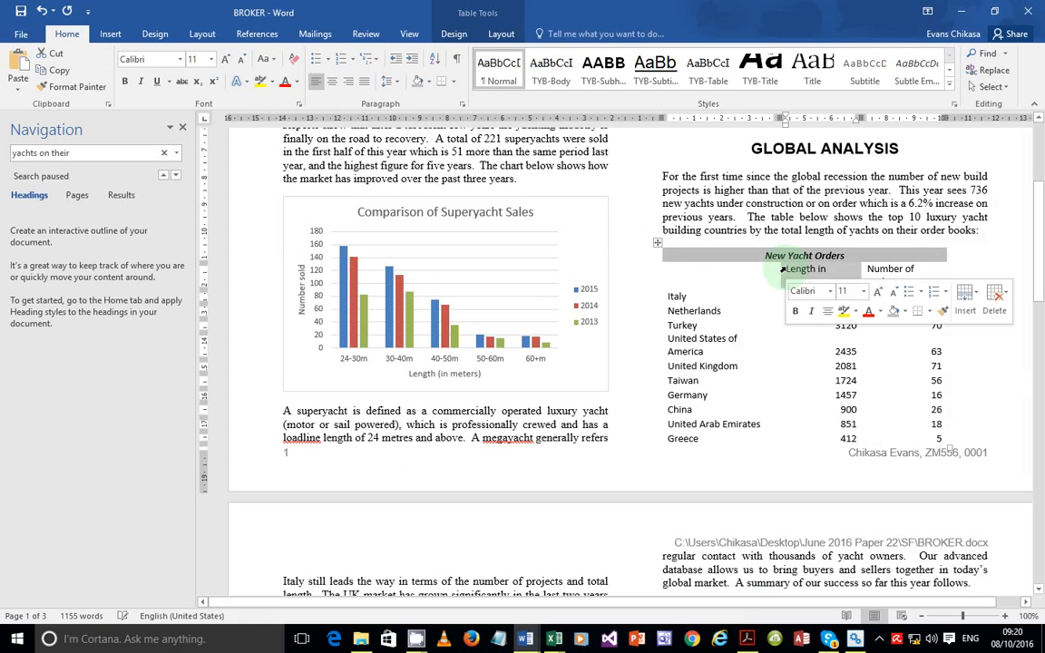
pyautogui.click(684, 270)
pyautogui.moveTo(684, 270); pyautogui.dragTo(685, 324)
pyautogui.moveTo(725, 275); pyautogui.dragTo(910, 455)
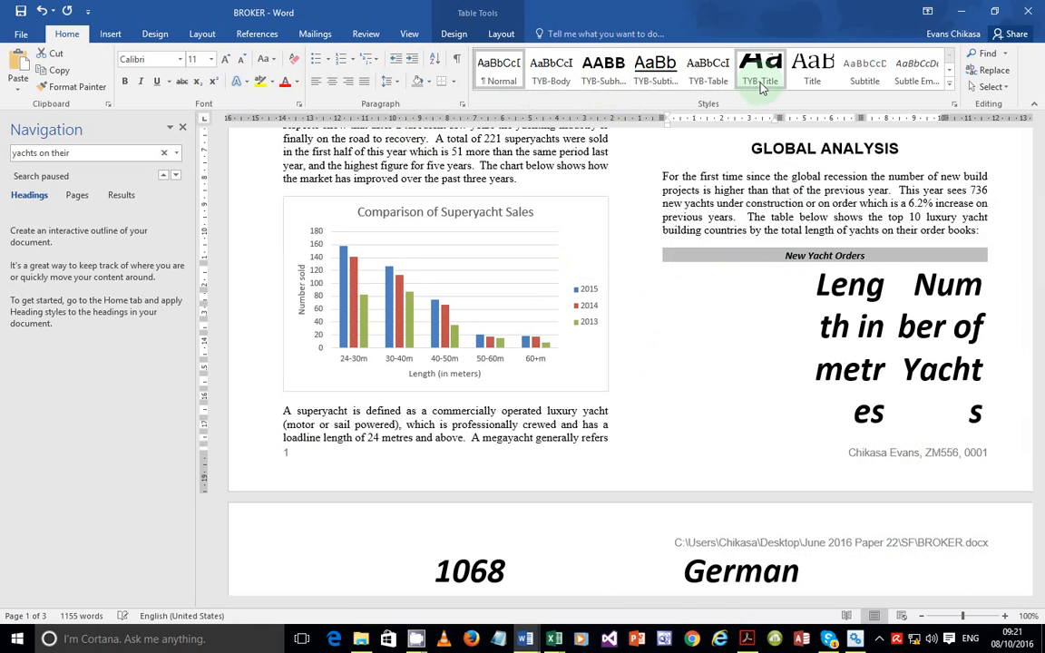
pyautogui.click(712, 84)
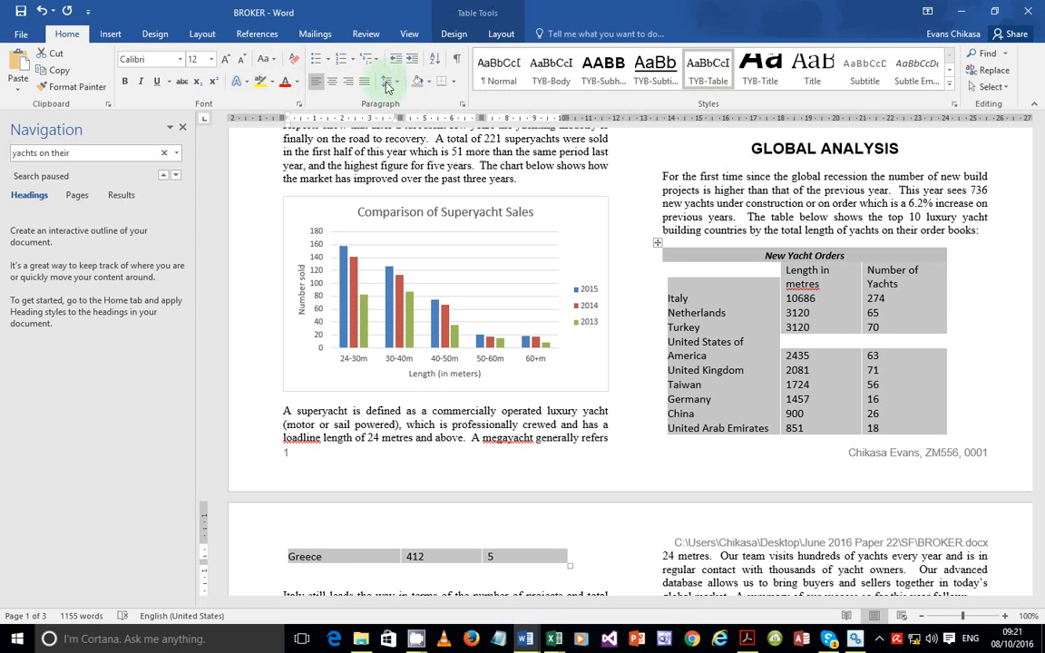
pyautogui.click(454, 84)
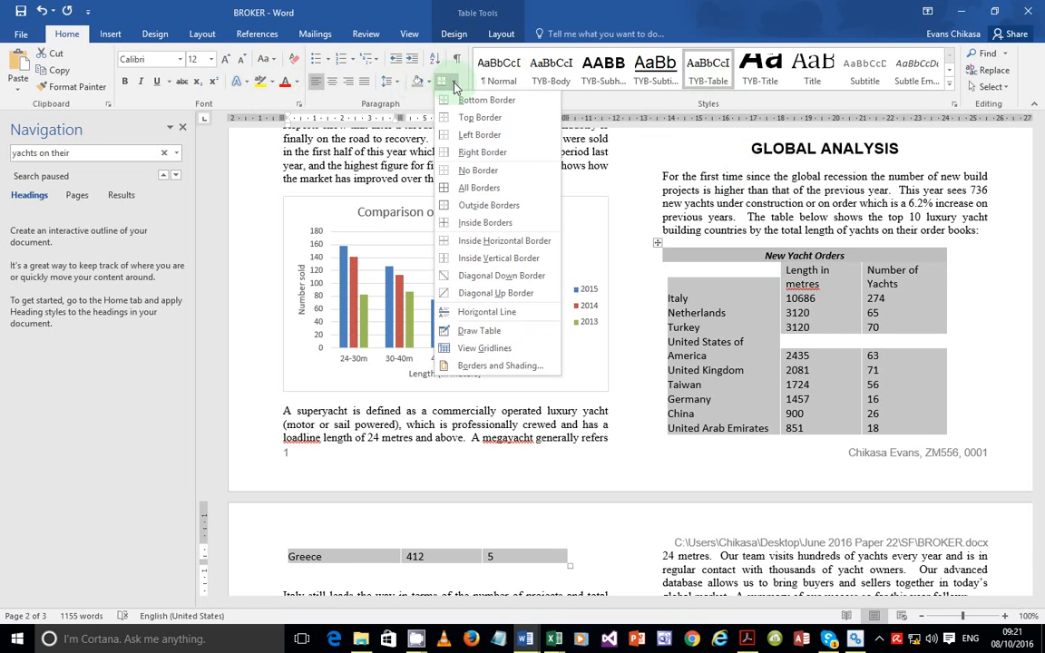
pyautogui.click(463, 194)
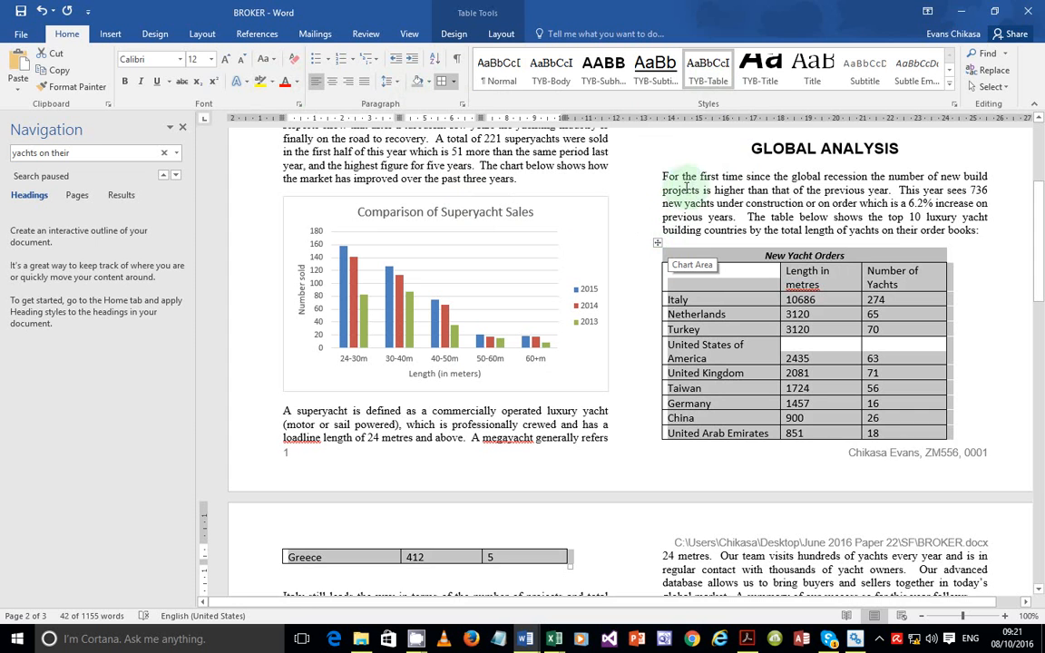
pyautogui.click(657, 247)
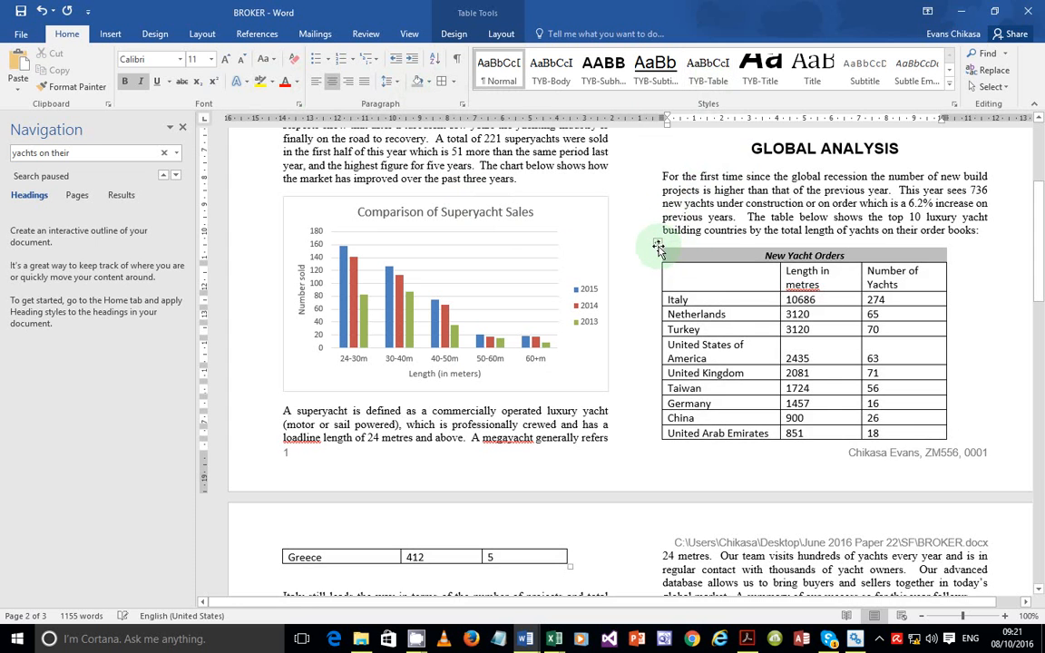
pyautogui.click(658, 247)
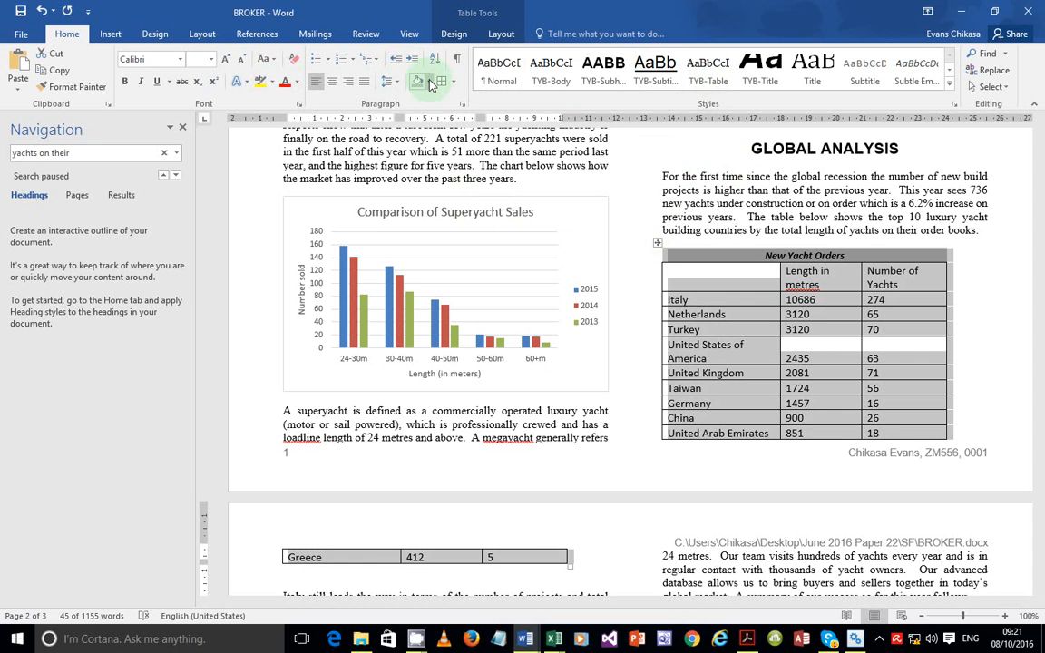
pyautogui.click(833, 319)
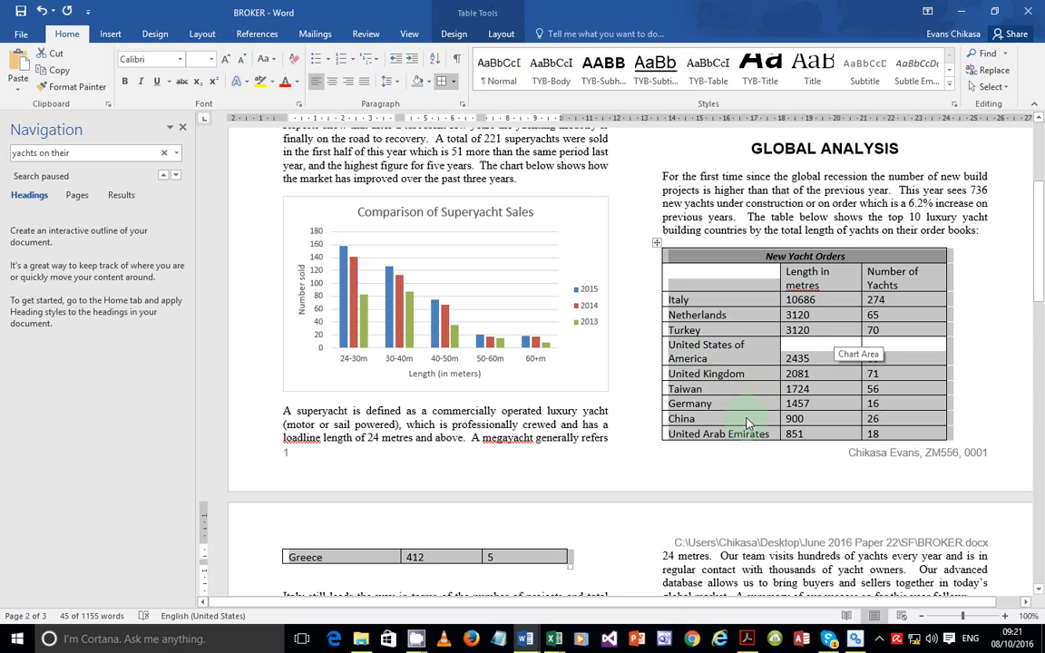
# Undo the AutoFit, then widen the Length in metres, Number of Yachts and country columns to one line
pyautogui.doubleClick(780, 275)
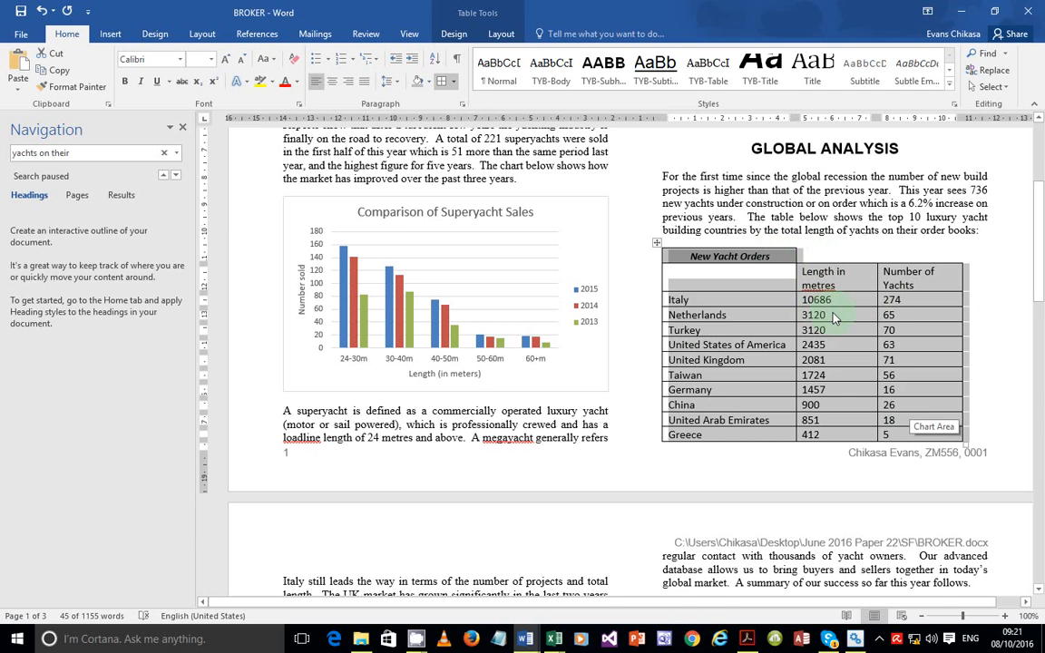
pyautogui.hotkey('ctrl', 'z')
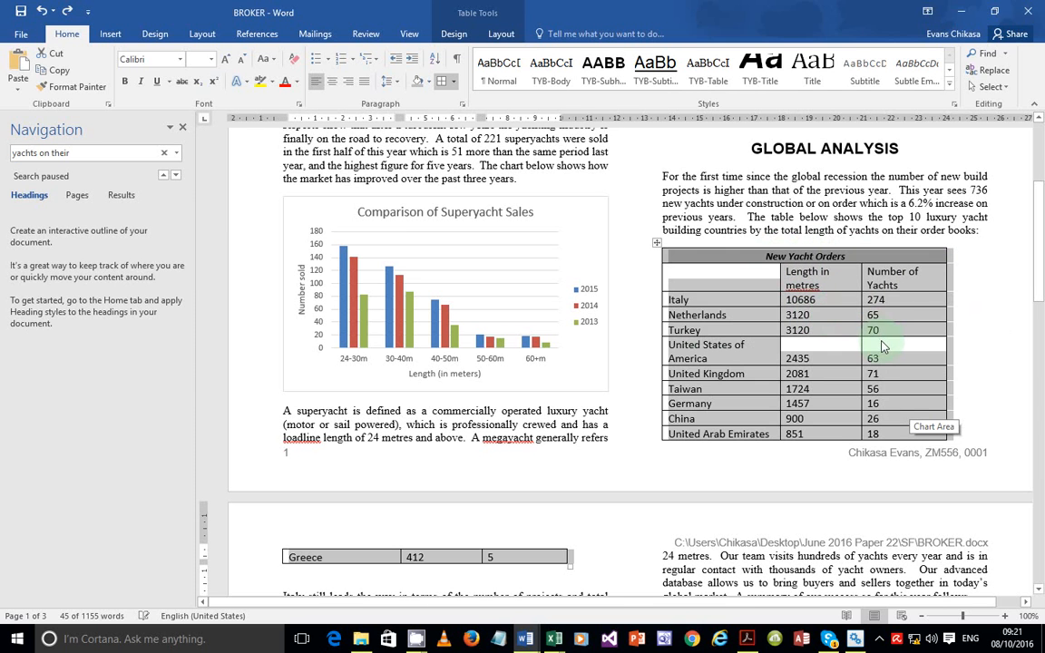
pyautogui.click(881, 342)
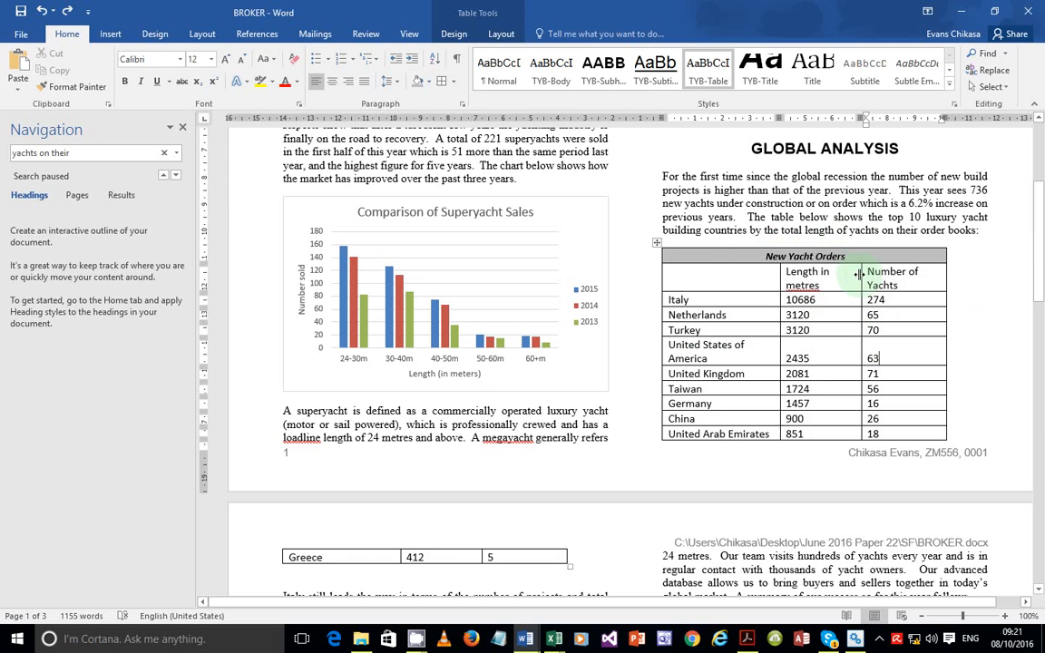
pyautogui.moveTo(859, 275); pyautogui.dragTo(875, 275)
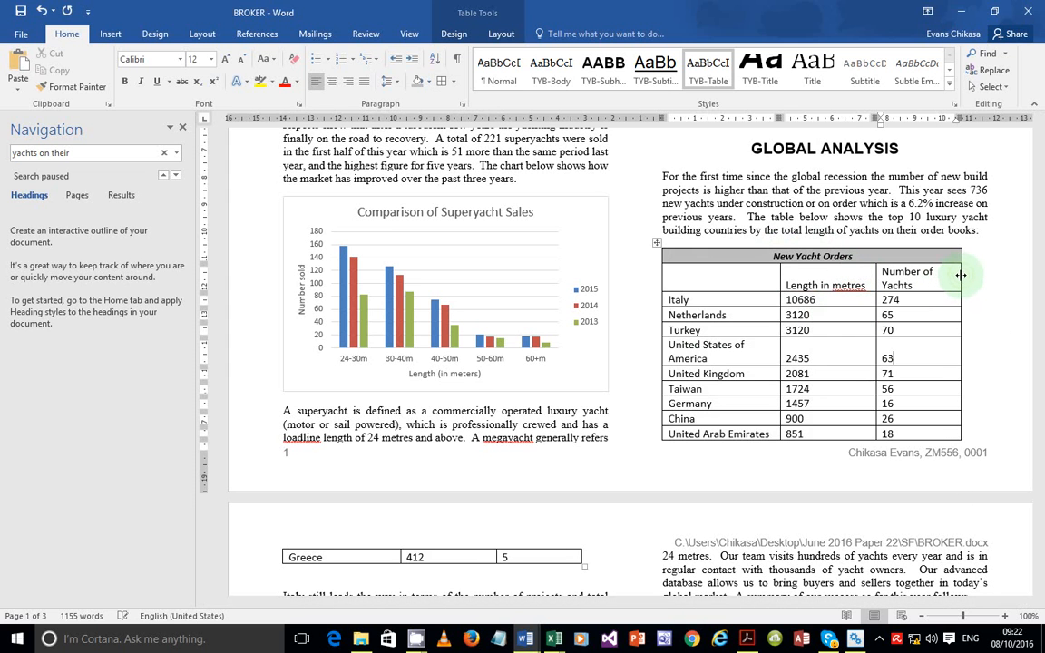
pyautogui.moveTo(961, 274); pyautogui.dragTo(976, 275)
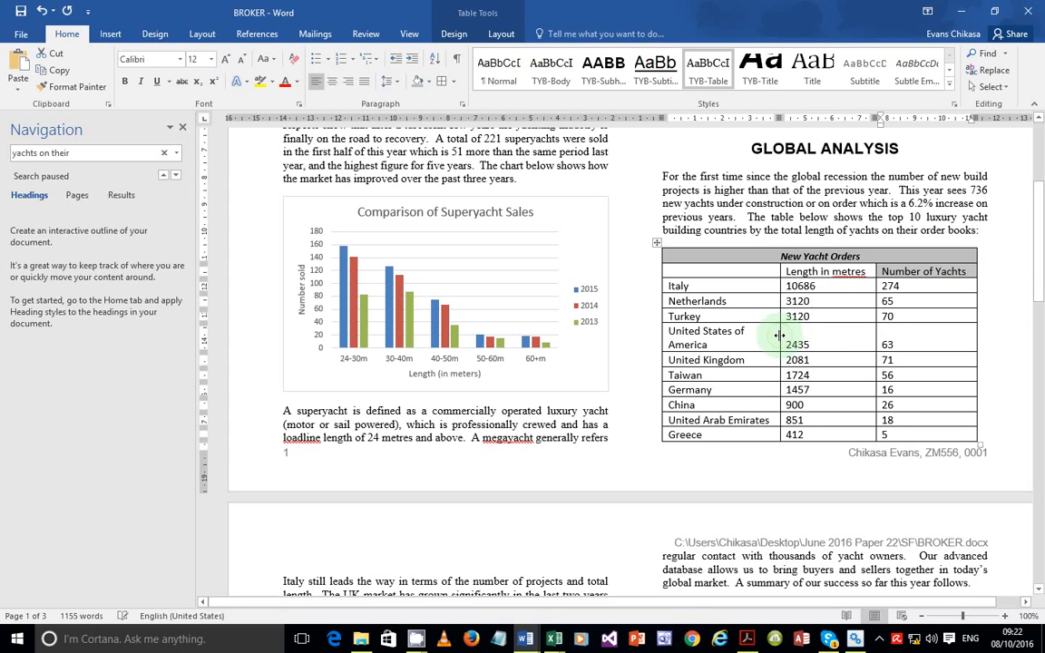
pyautogui.moveTo(779, 336); pyautogui.dragTo(796, 335)
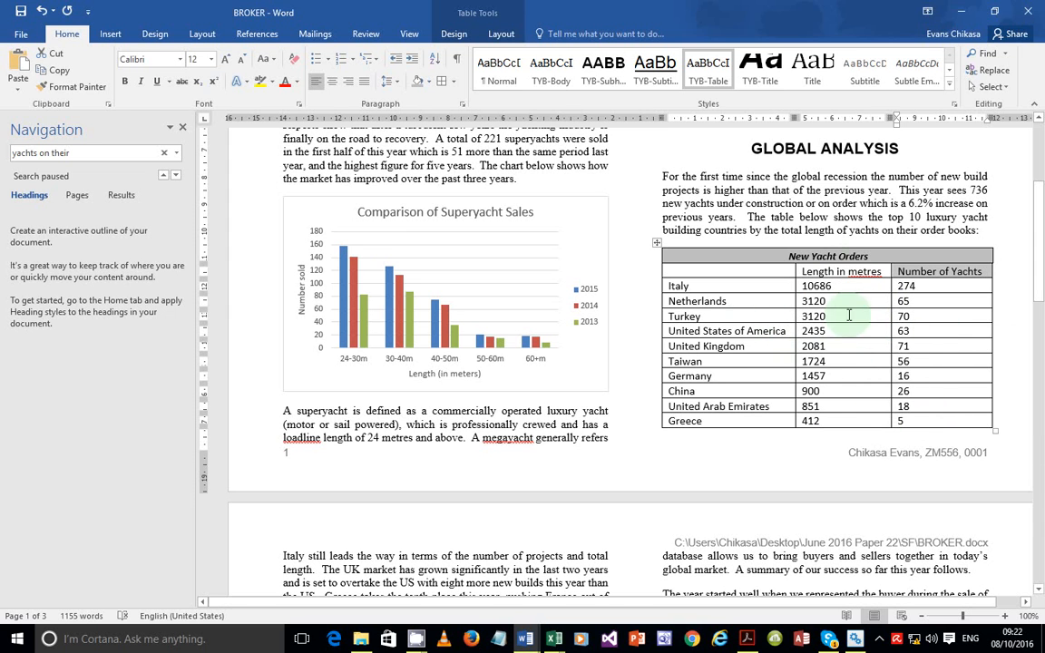
pyautogui.click(936, 272)
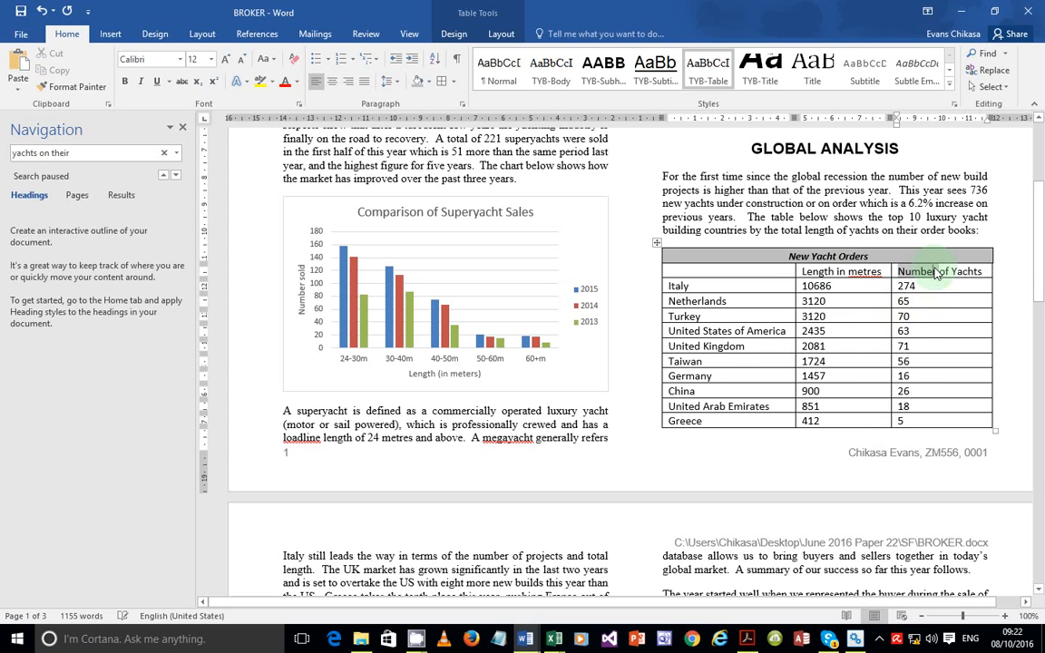
# Check the table now fits with Greece on page 1, then select the New Yacht Orders title cell
pyautogui.click(948, 301)
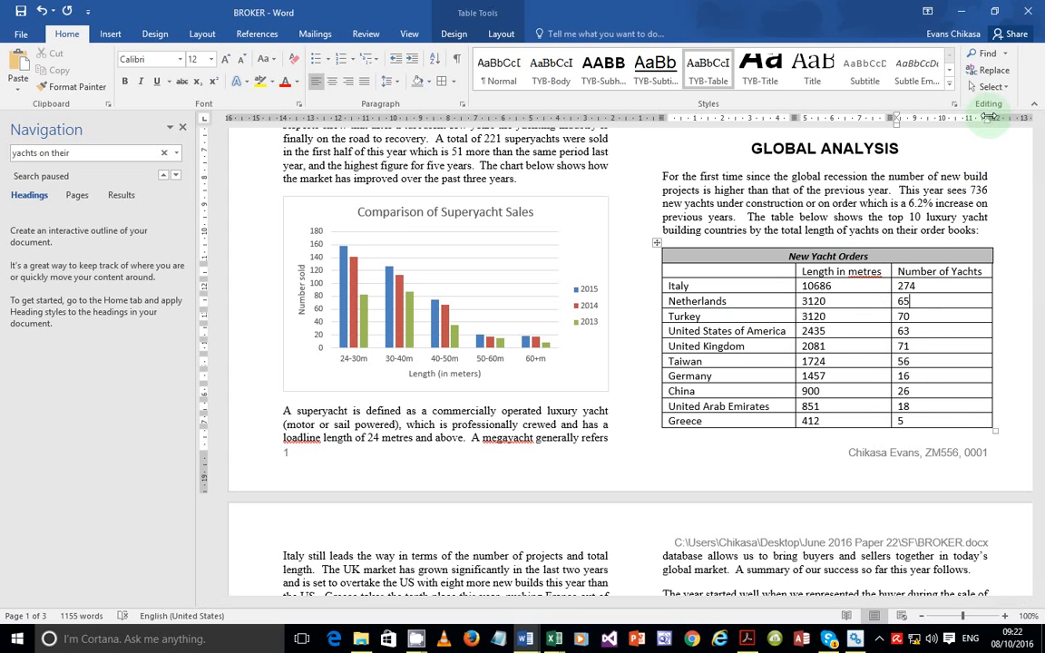
pyautogui.moveTo(988, 116); pyautogui.dragTo(657, 116)
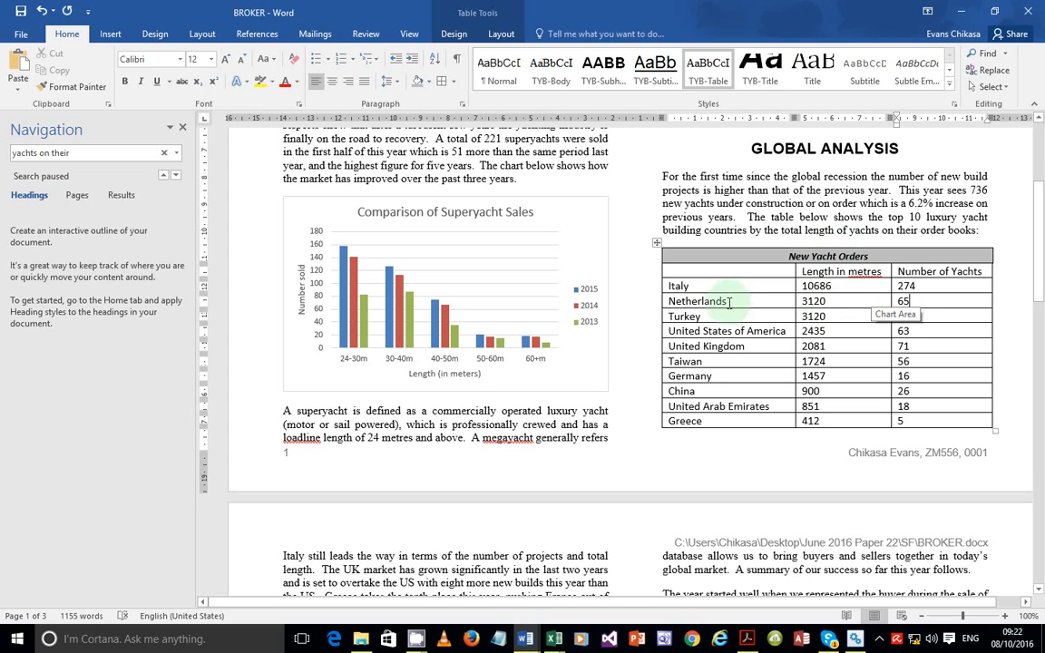
pyautogui.moveTo(726, 271); pyautogui.dragTo(865, 408)
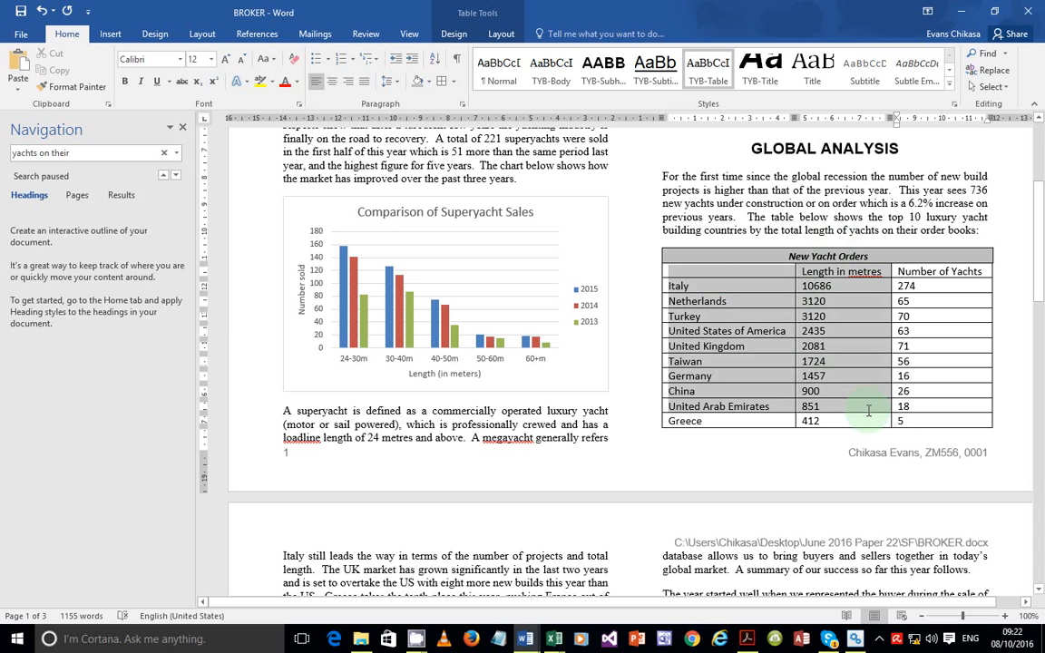
pyautogui.moveTo(867, 411); pyautogui.dragTo(909, 430)
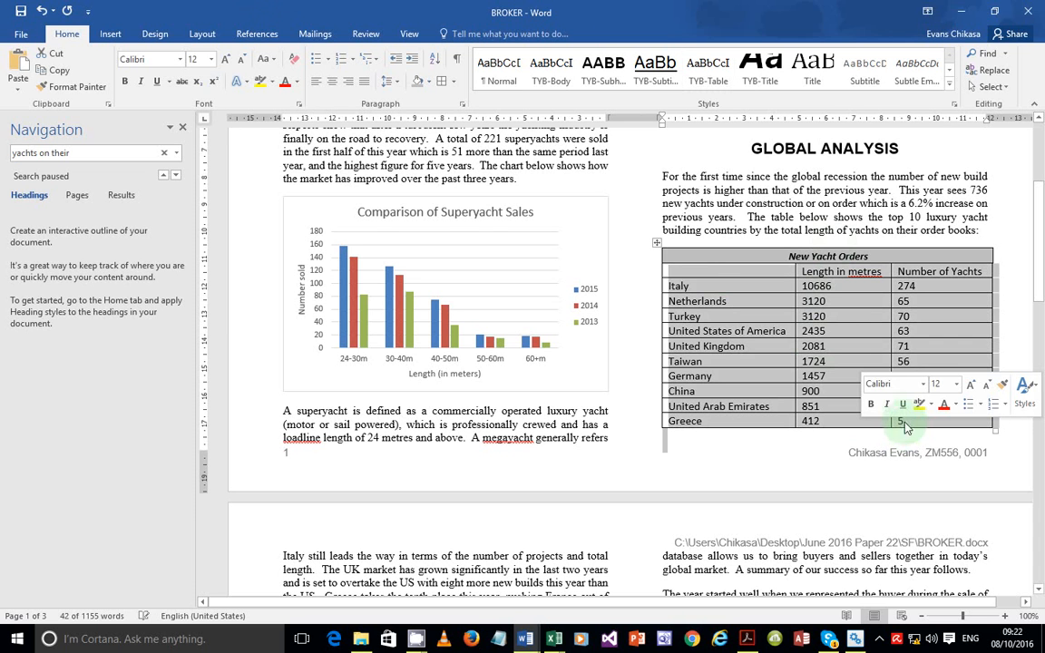
pyautogui.click(857, 316)
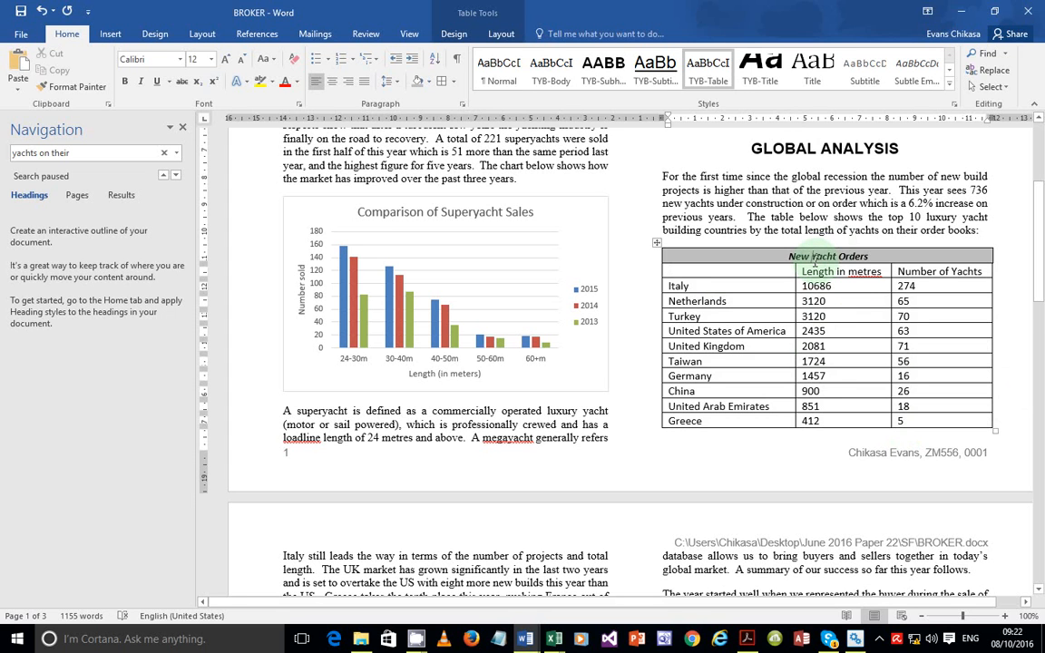
pyautogui.click(816, 261)
pyautogui.tripleClick(815, 261)
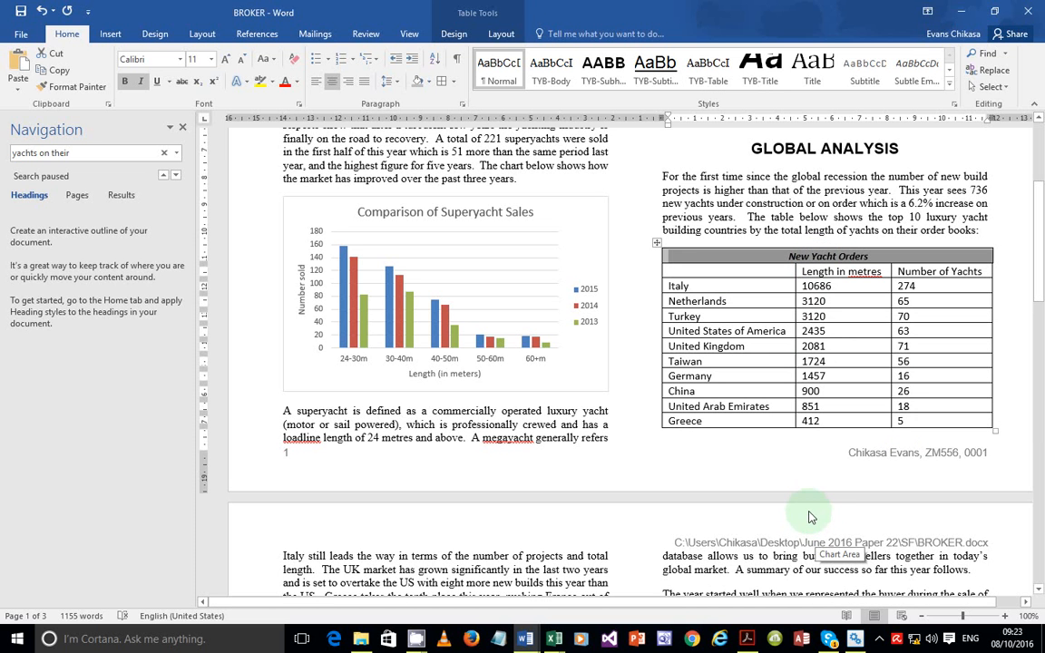
pyautogui.click(746, 638)
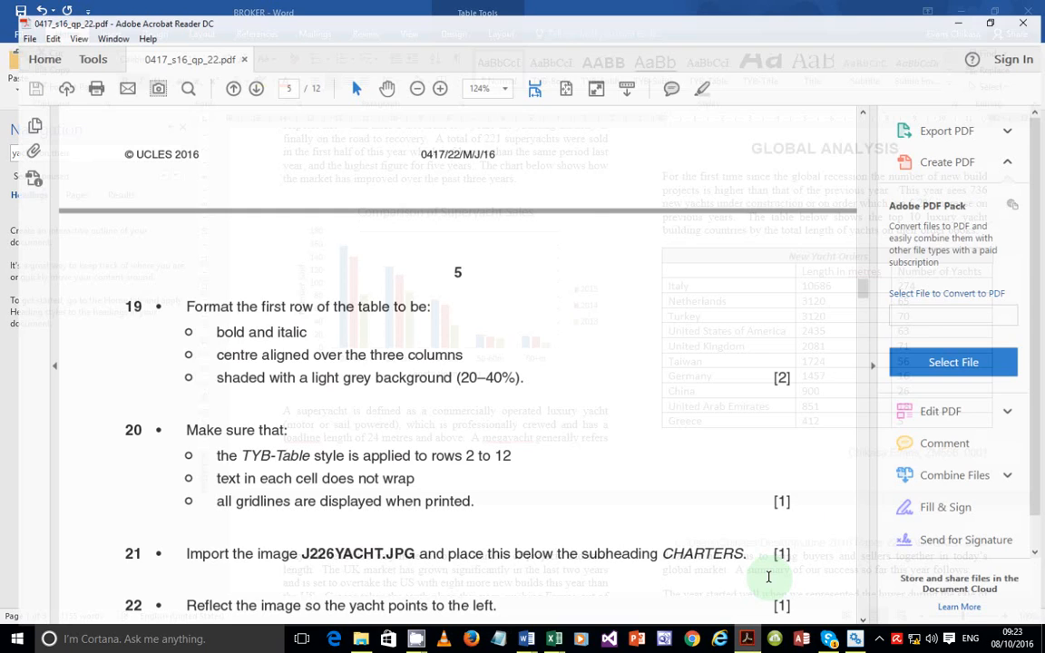
pyautogui.scroll(15, 560, 352)
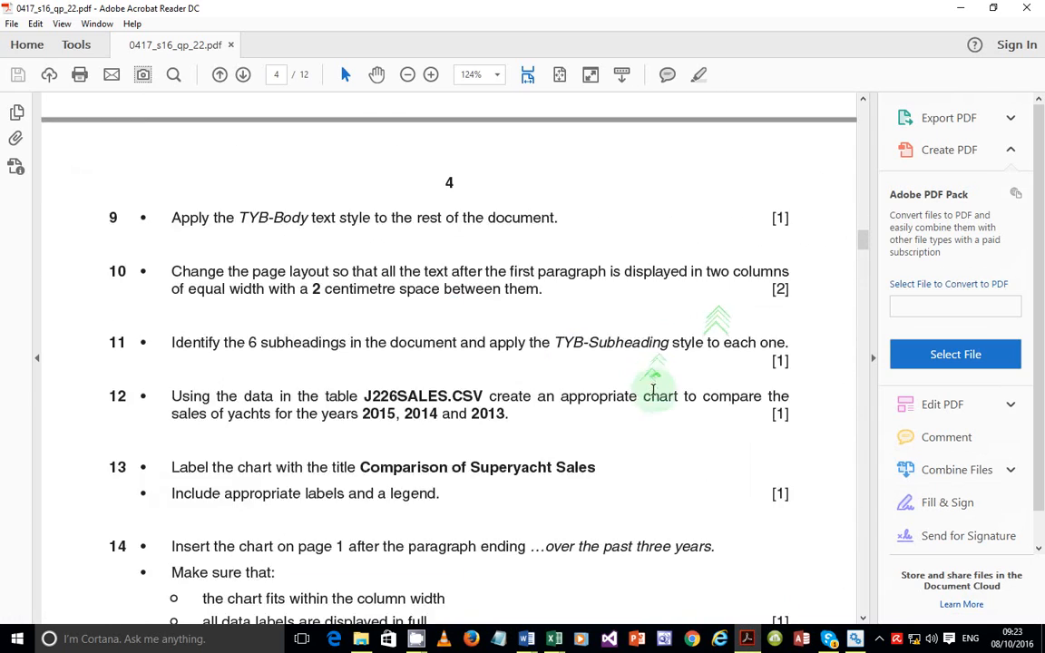
pyautogui.scroll(6, 660, 390)
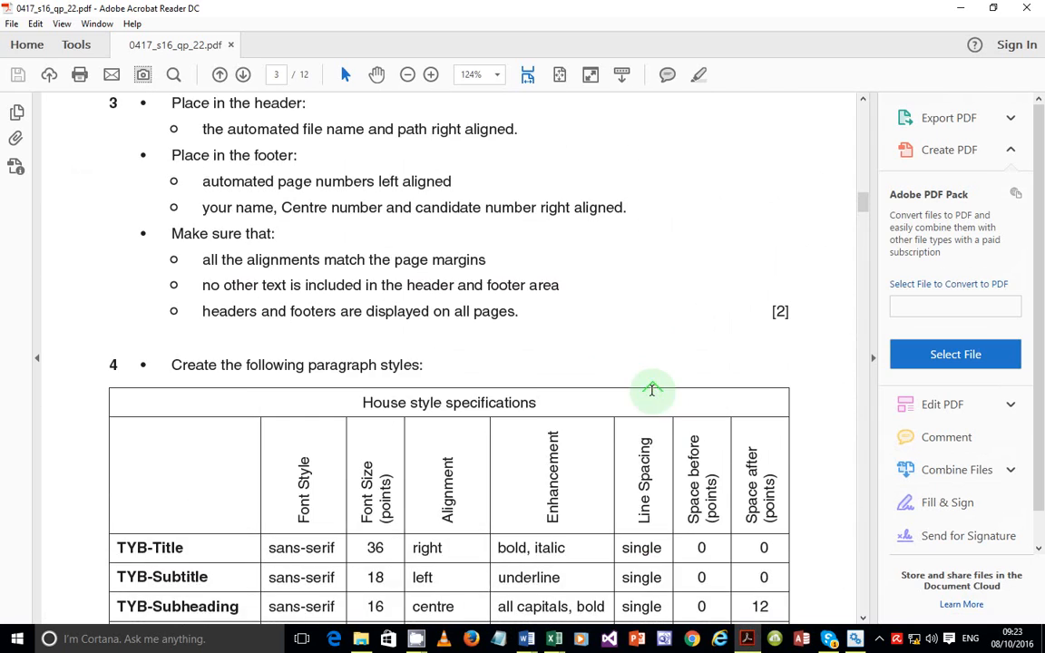
pyautogui.scroll(-2, 651, 390)
pyautogui.scroll(3, 651, 390)
pyautogui.scroll(-9, 651, 390)
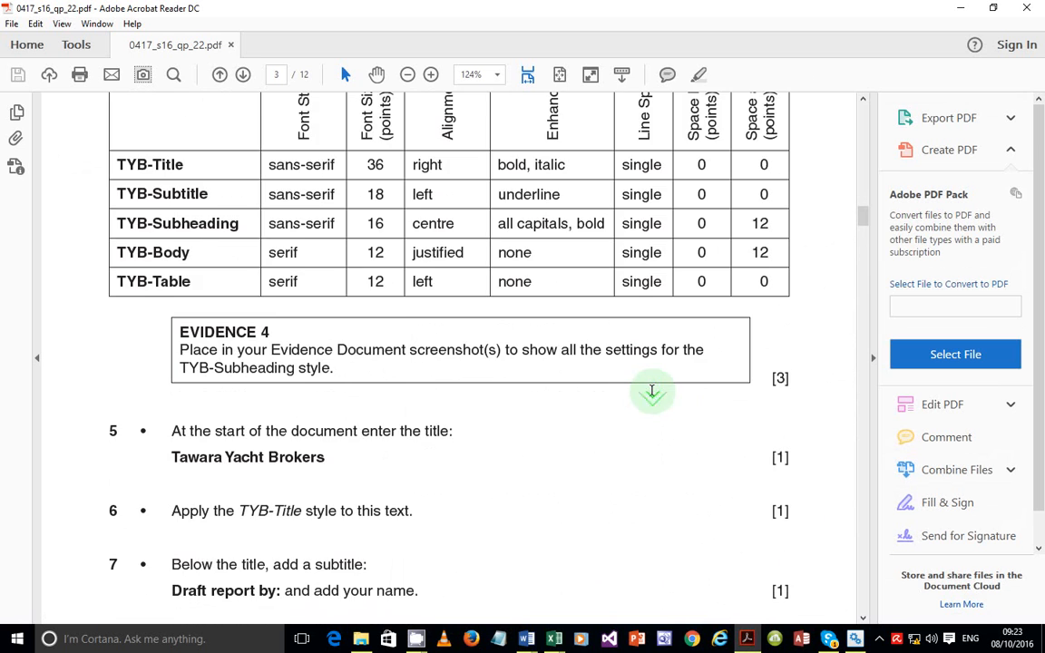
pyautogui.scroll(10, 651, 392)
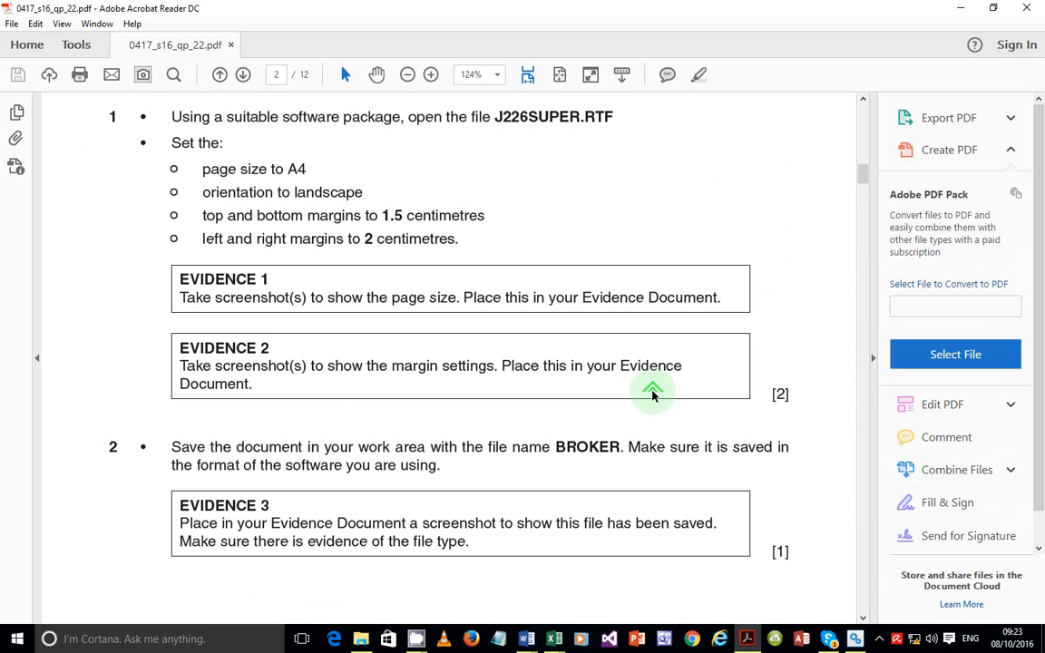
pyautogui.scroll(5, 652, 392)
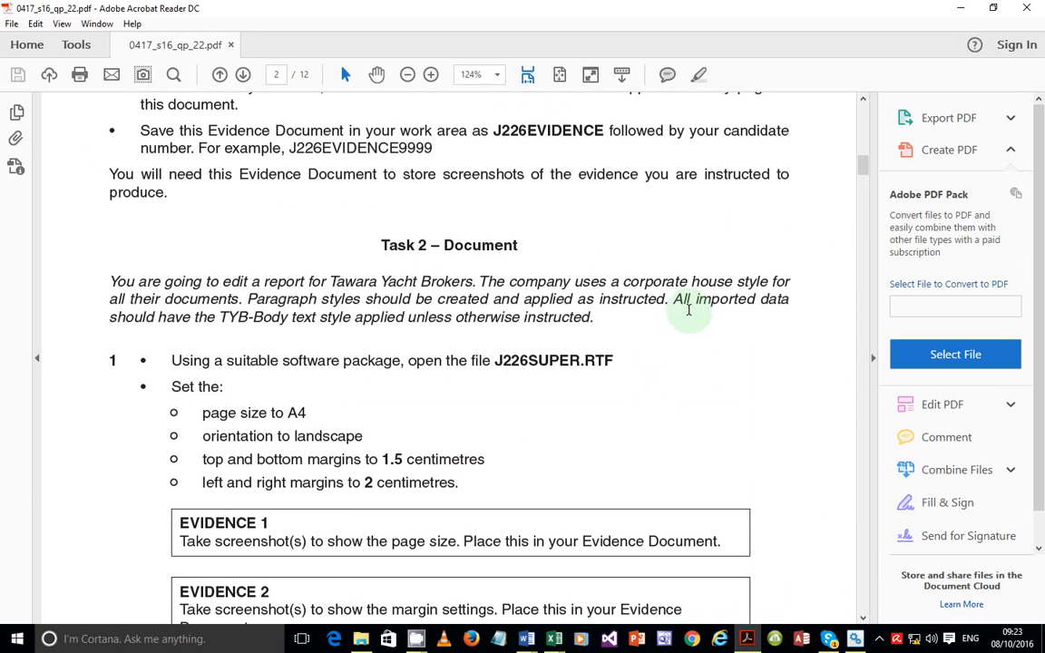
pyautogui.moveTo(673, 299); pyautogui.dragTo(578, 321)
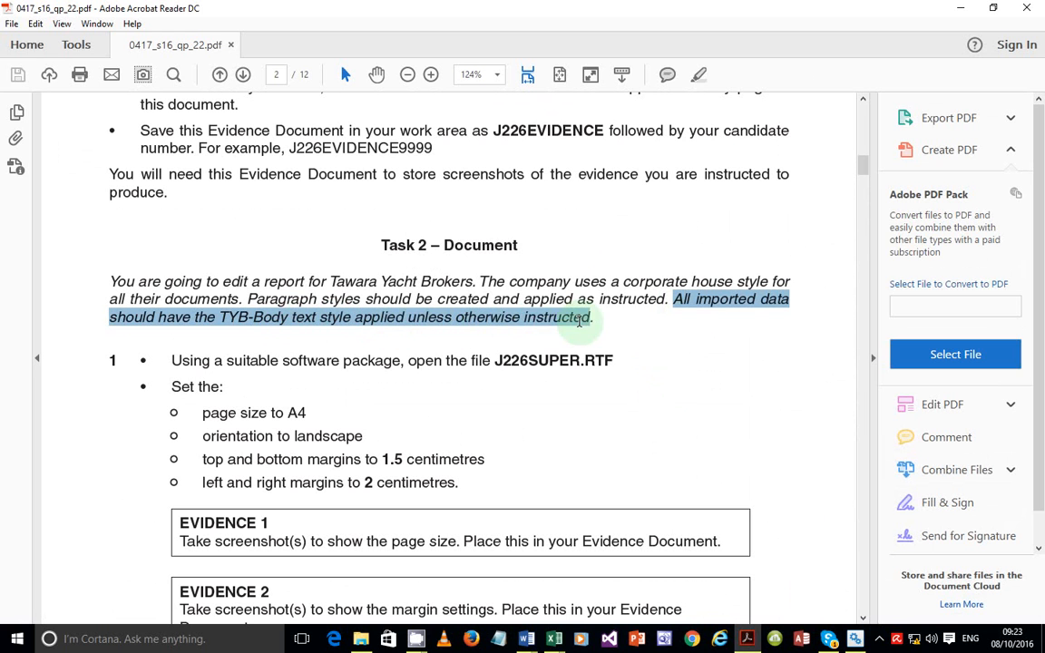
pyautogui.click(751, 378)
pyautogui.scroll(-5, 751, 378)
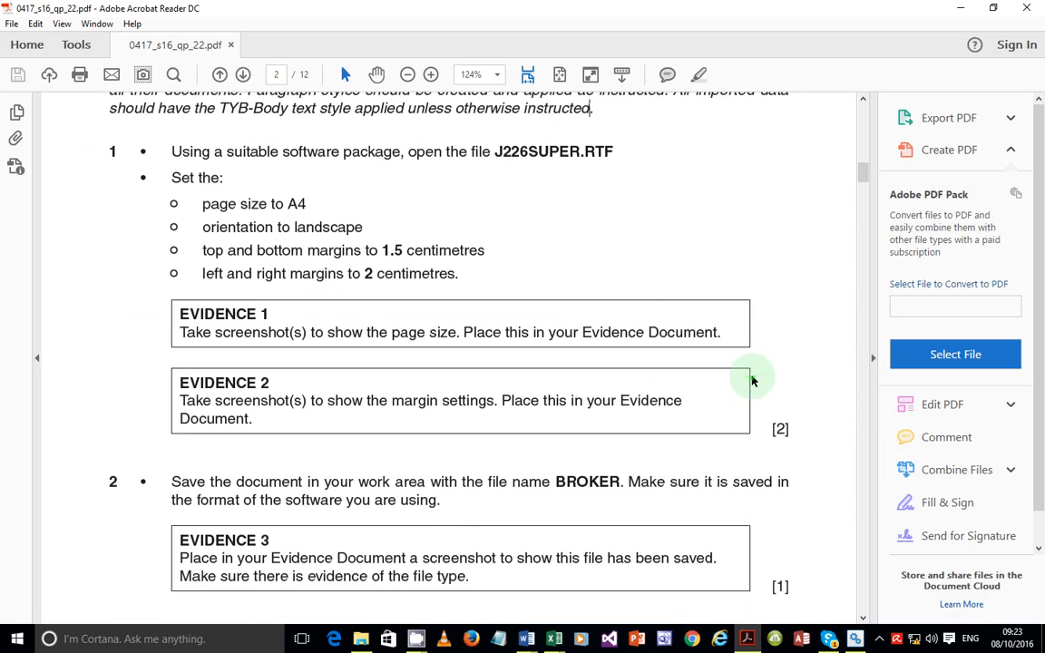
pyautogui.scroll(-10, 750, 378)
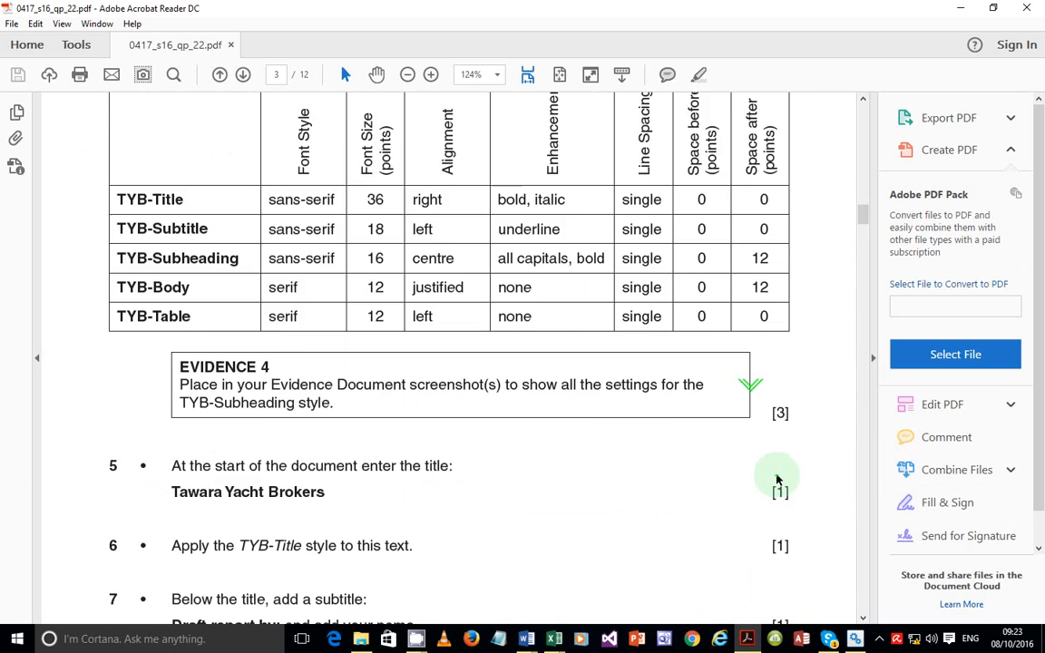
pyautogui.scroll(-15, 760, 443)
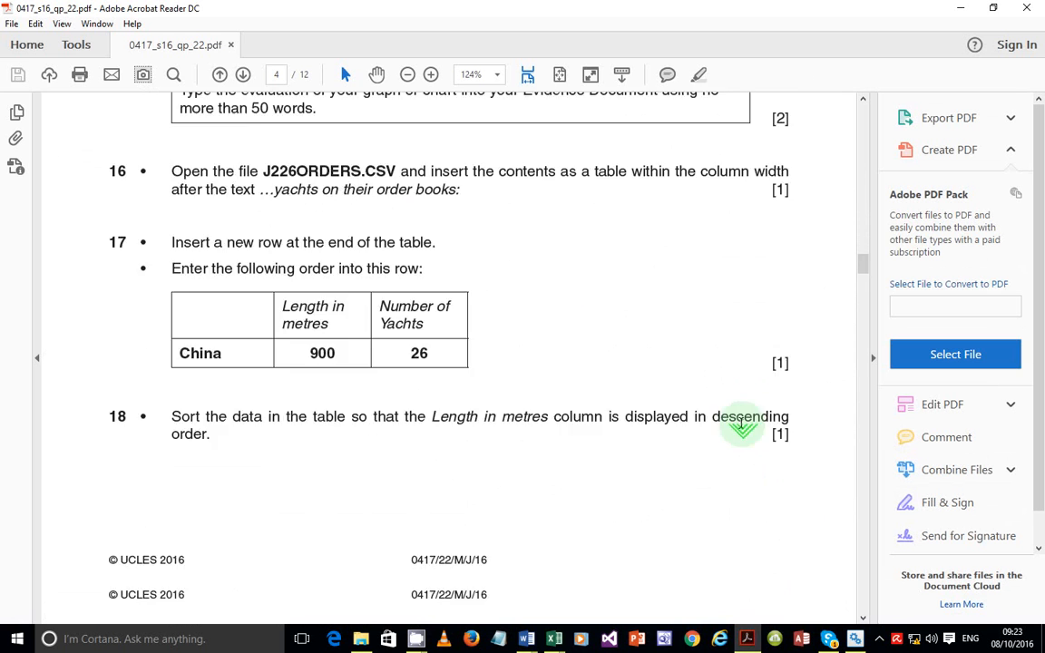
pyautogui.scroll(-1, 742, 428)
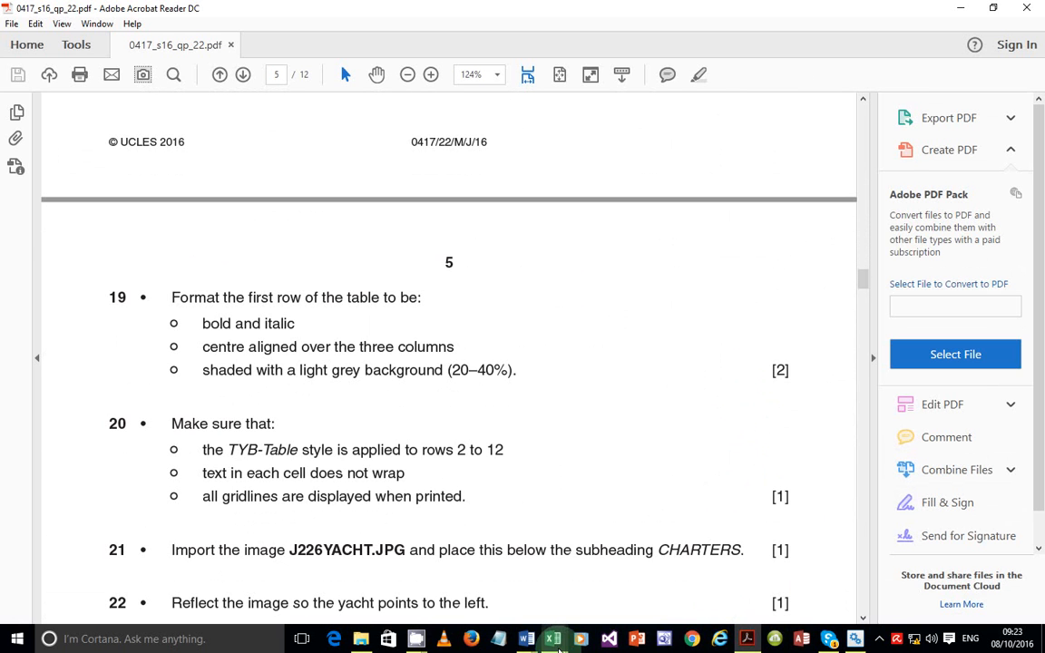
pyautogui.scroll(-5, 482, 462)
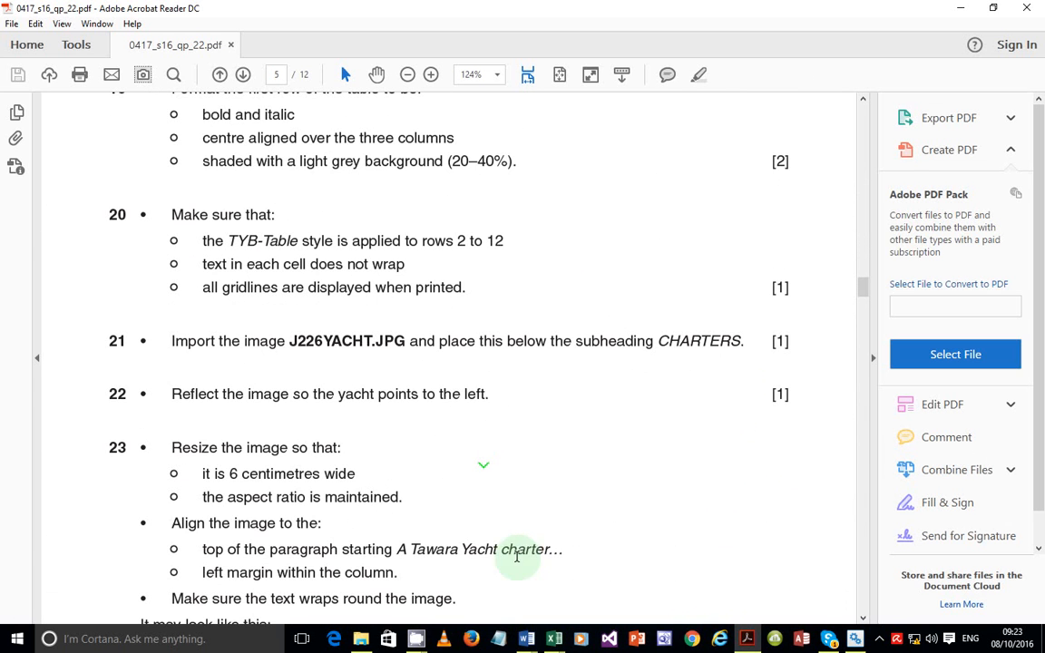
pyautogui.click(528, 640)
pyautogui.click(608, 588)
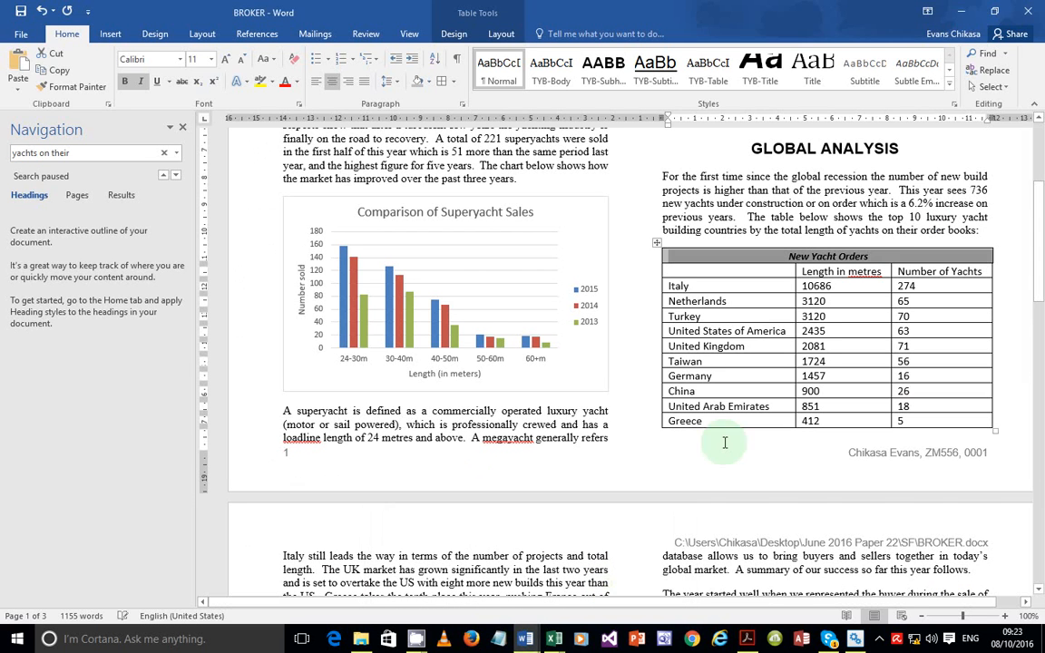
# Apply TYB-Body to the New Yacht Orders title, make it bold, italic and centred, then open Paragraph settings
pyautogui.click(876, 259)
pyautogui.tripleClick(848, 259)
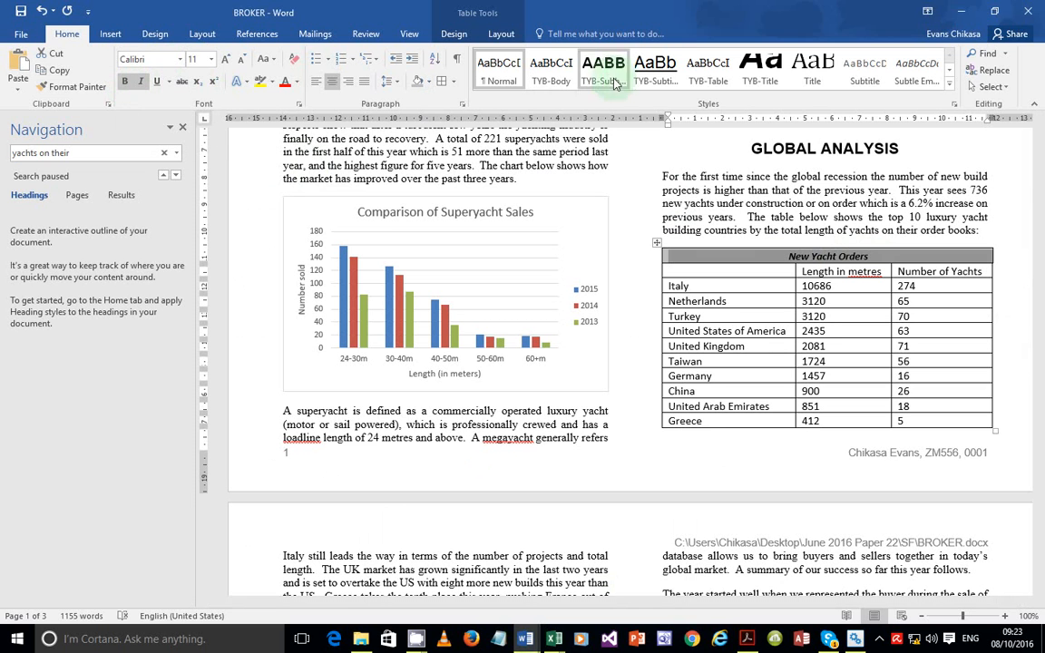
pyautogui.click(562, 78)
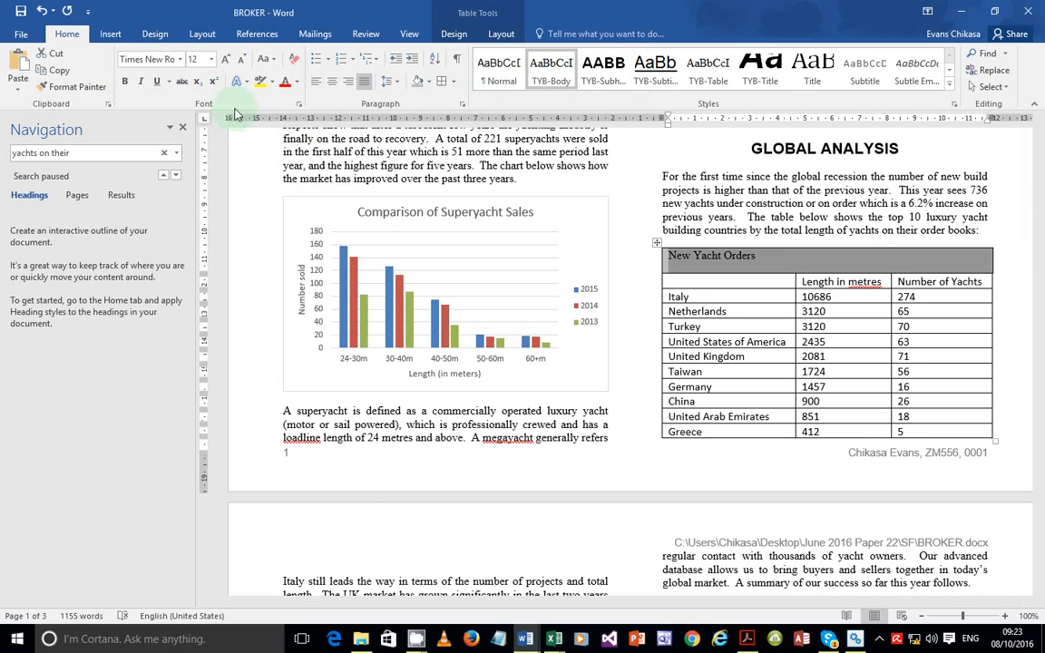
pyautogui.click(126, 83)
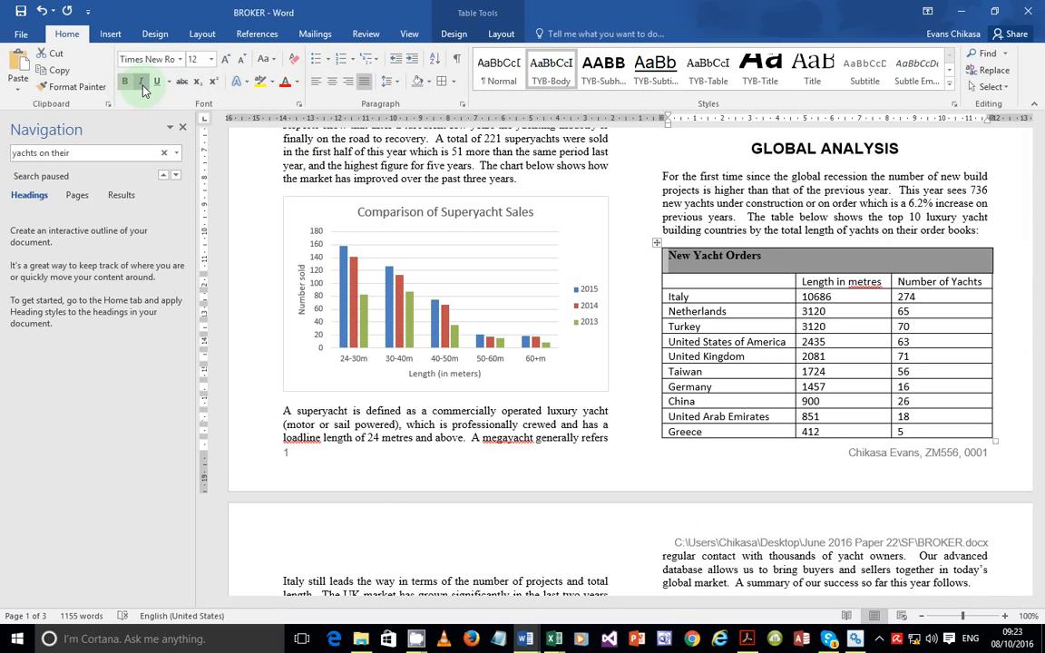
pyautogui.click(142, 82)
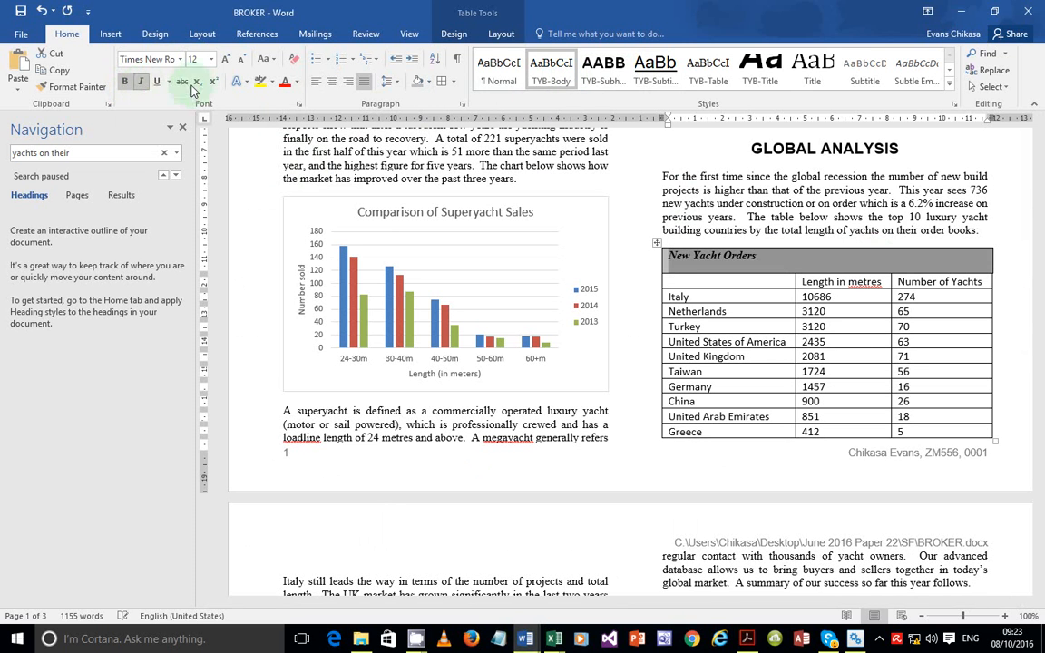
pyautogui.click(333, 82)
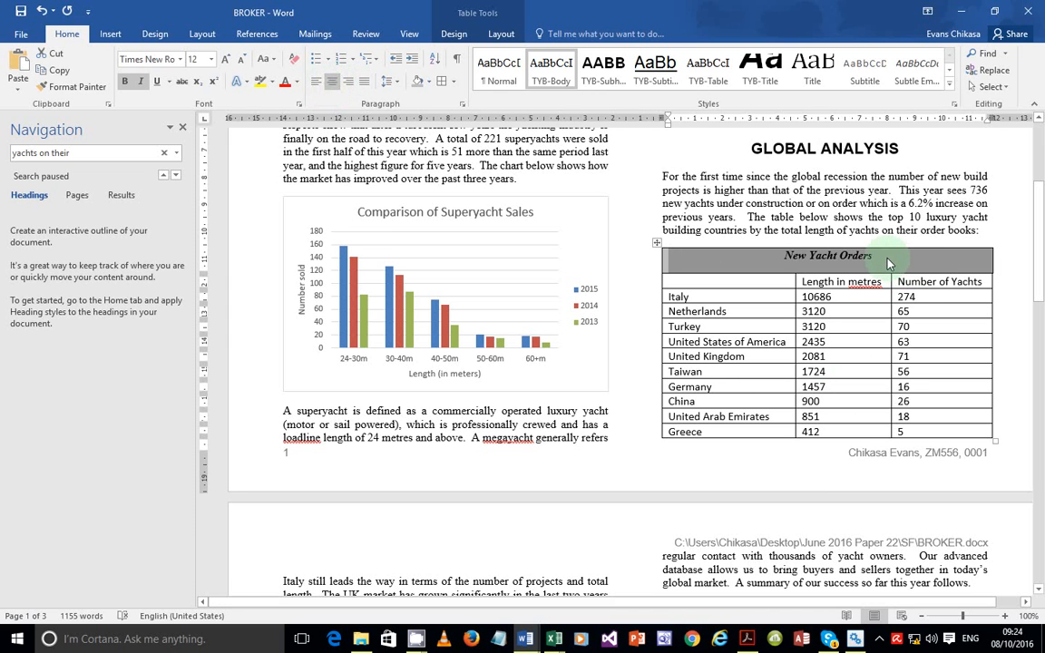
pyautogui.click(888, 261)
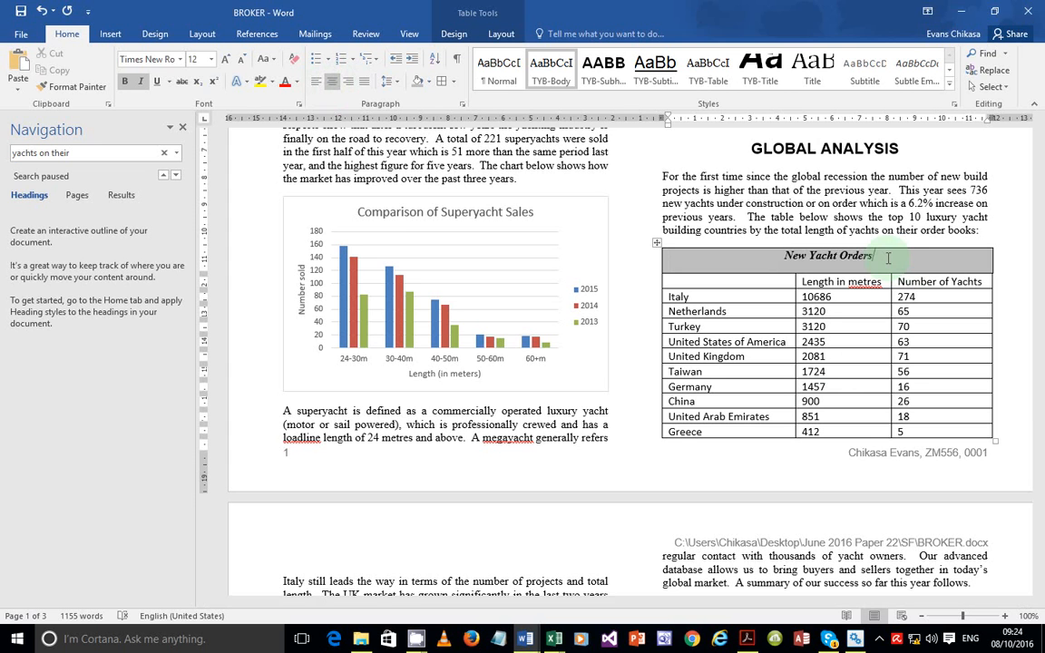
pyautogui.click(462, 106)
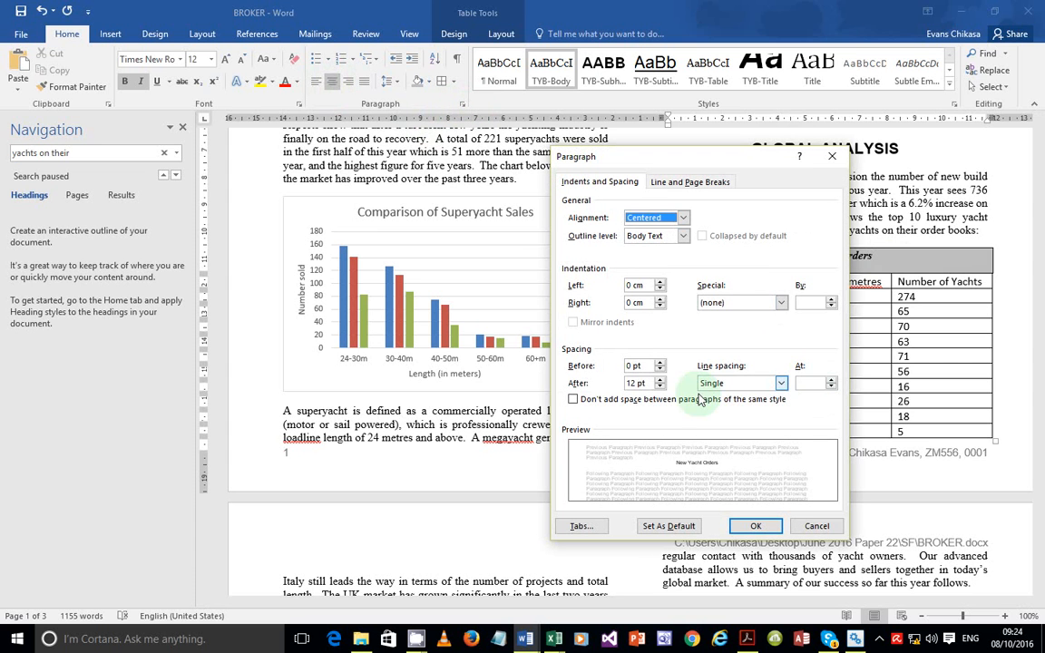
# Set Spacing After to 0 pt for the table, review the result, then switch to the exam paper
pyautogui.click(661, 387)
pyautogui.click(662, 387)
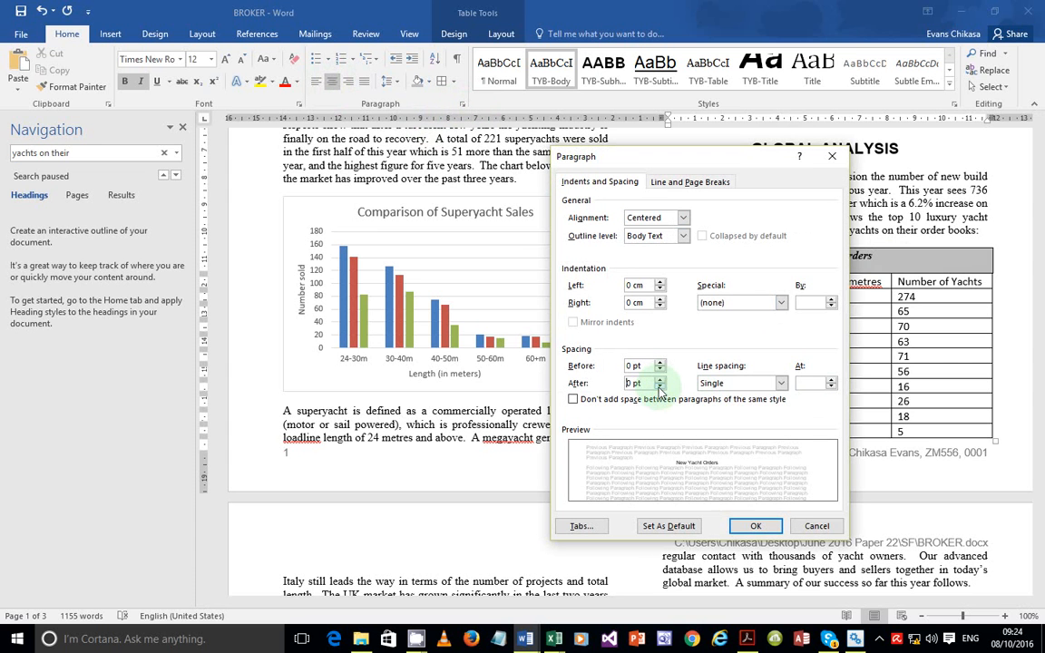
pyautogui.click(752, 527)
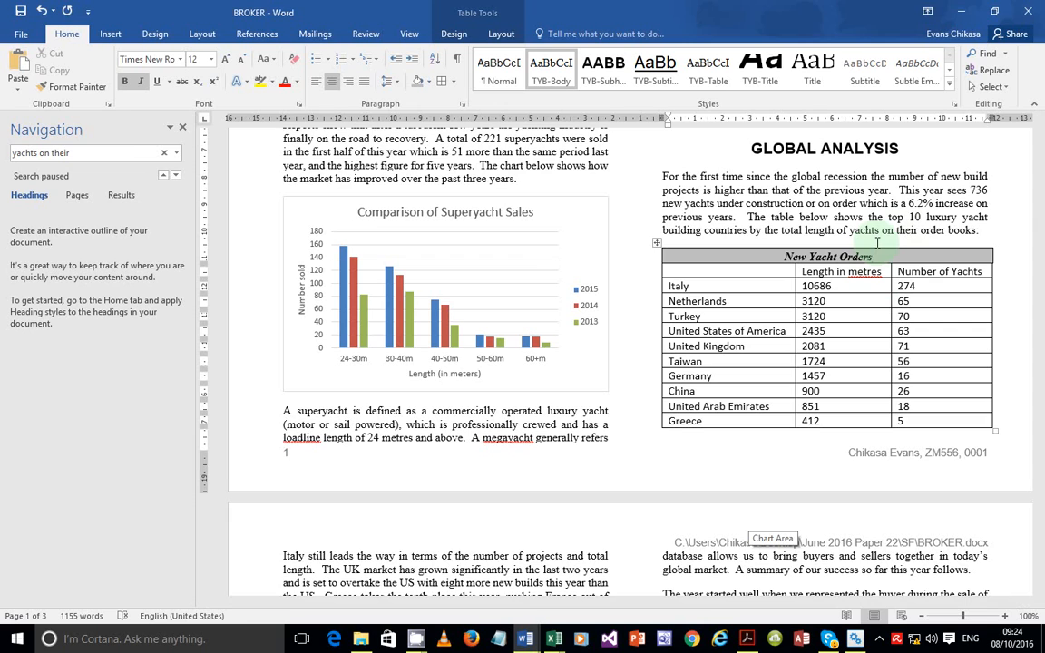
pyautogui.scroll(-1, 876, 243)
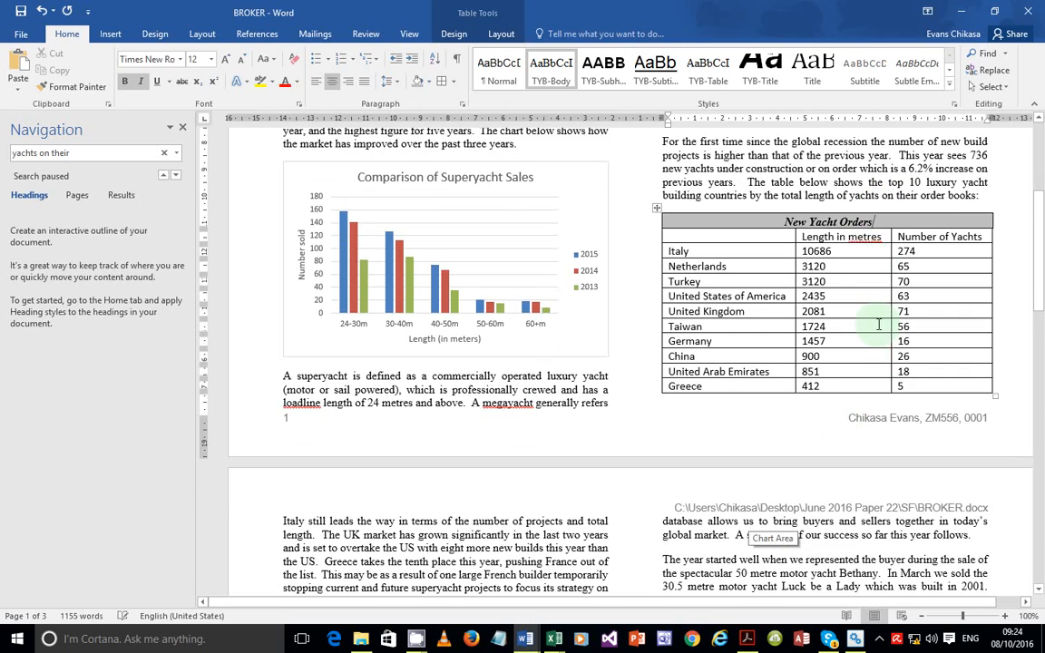
pyautogui.scroll(5, 871, 322)
pyautogui.scroll(-10, 878, 324)
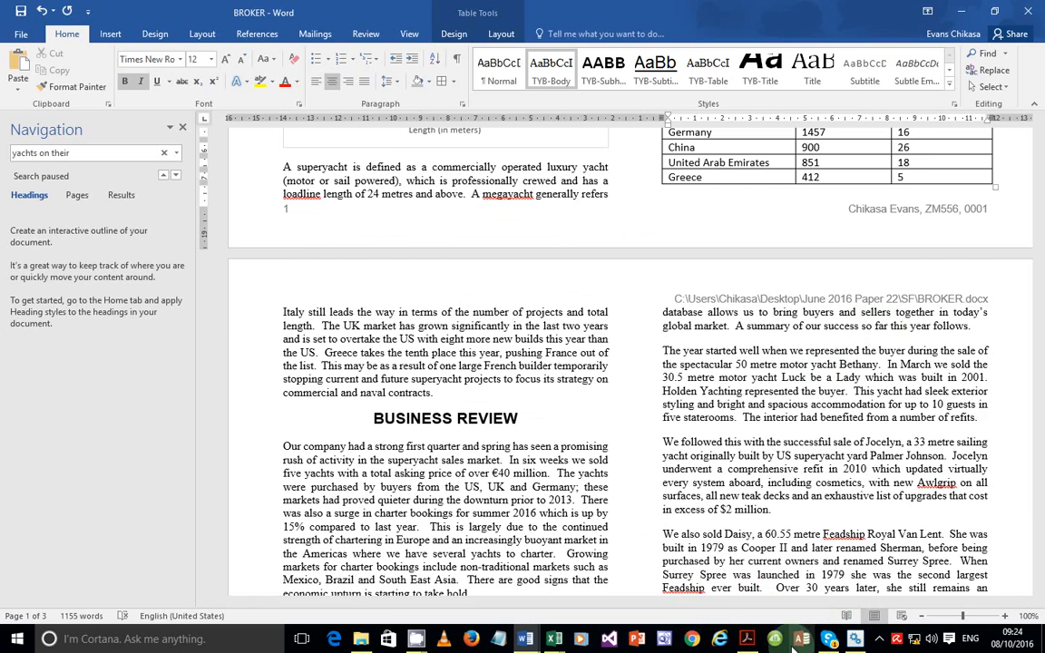
pyautogui.click(747, 638)
# Read task 21 on importing J226YACHT.JPG below CHARTERS, then minimise Acrobat and return to BROKER
pyautogui.scroll(-3, 497, 392)
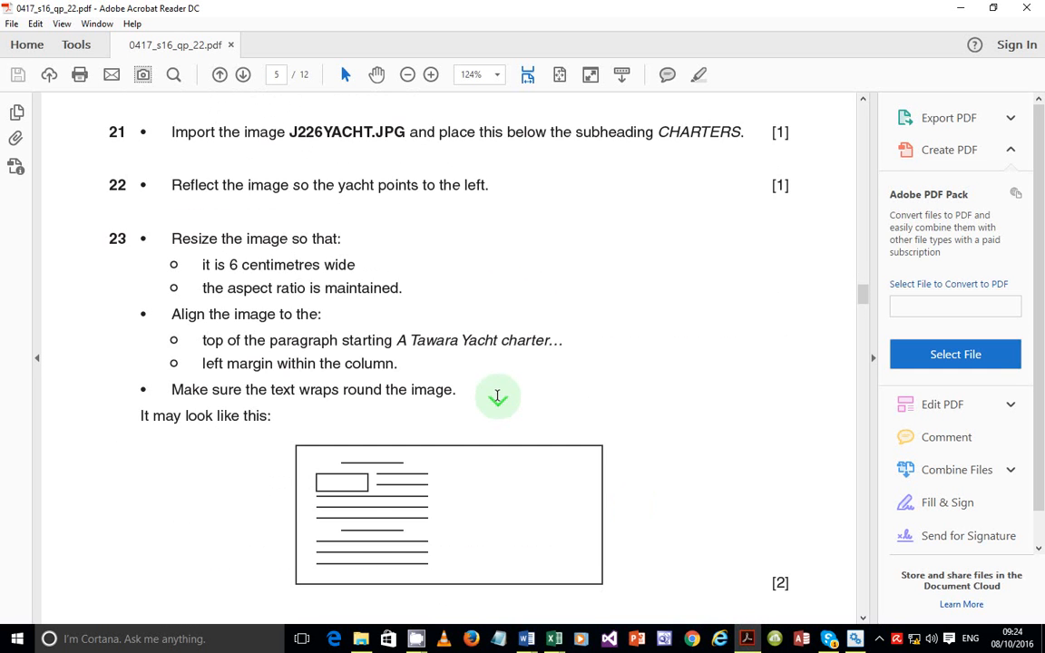
pyautogui.scroll(2, 497, 397)
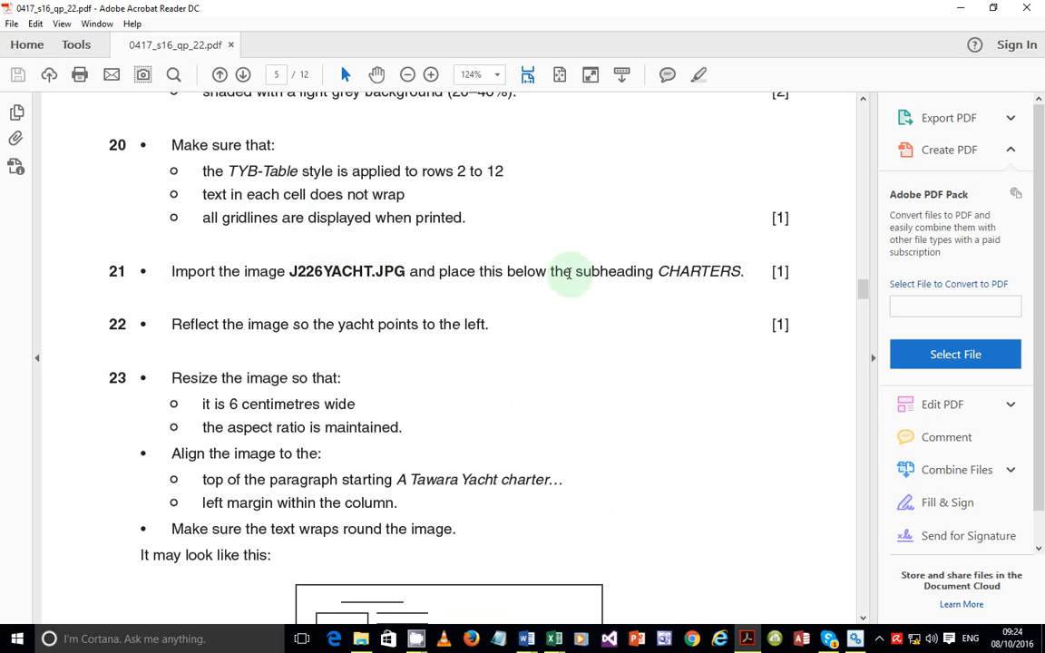
pyautogui.click(745, 639)
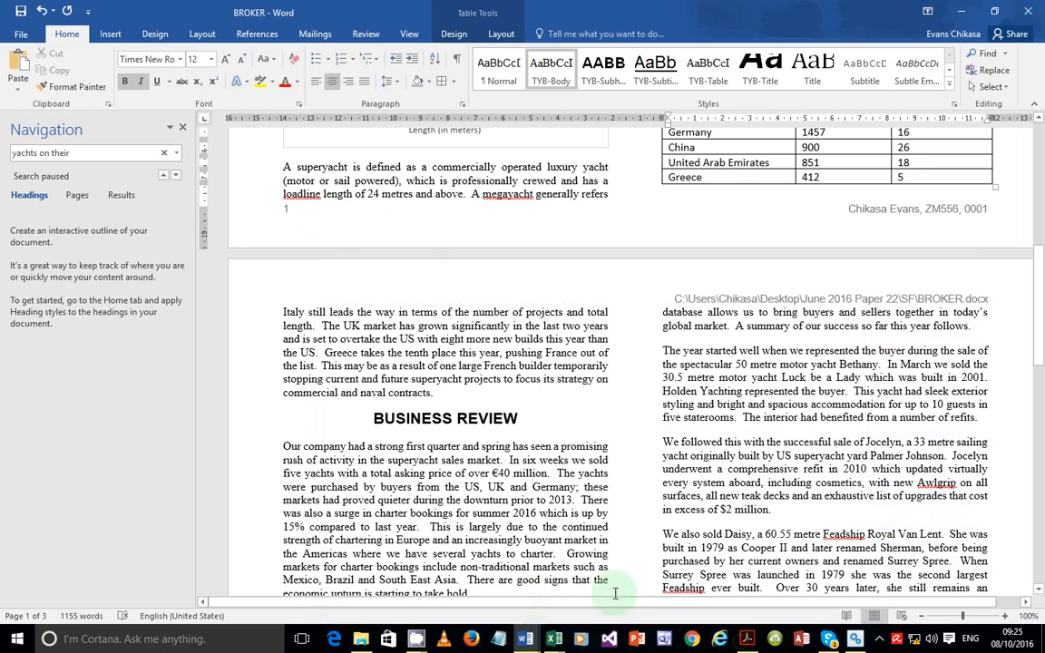
pyautogui.scroll(10, 466, 273)
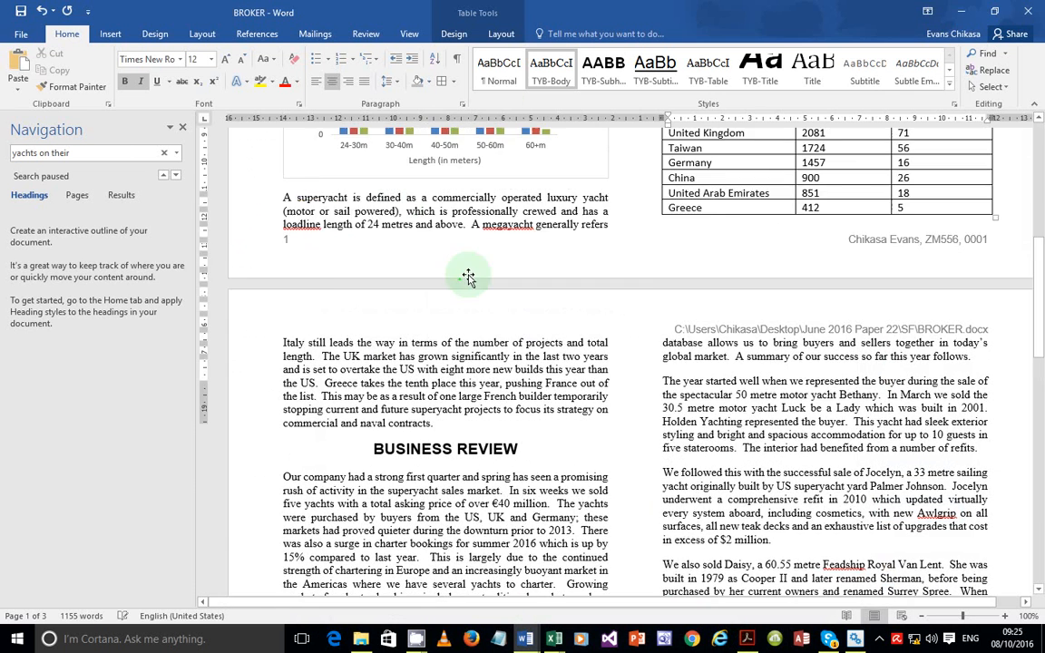
pyautogui.scroll(-5, 535, 308)
pyautogui.scroll(-15, 563, 230)
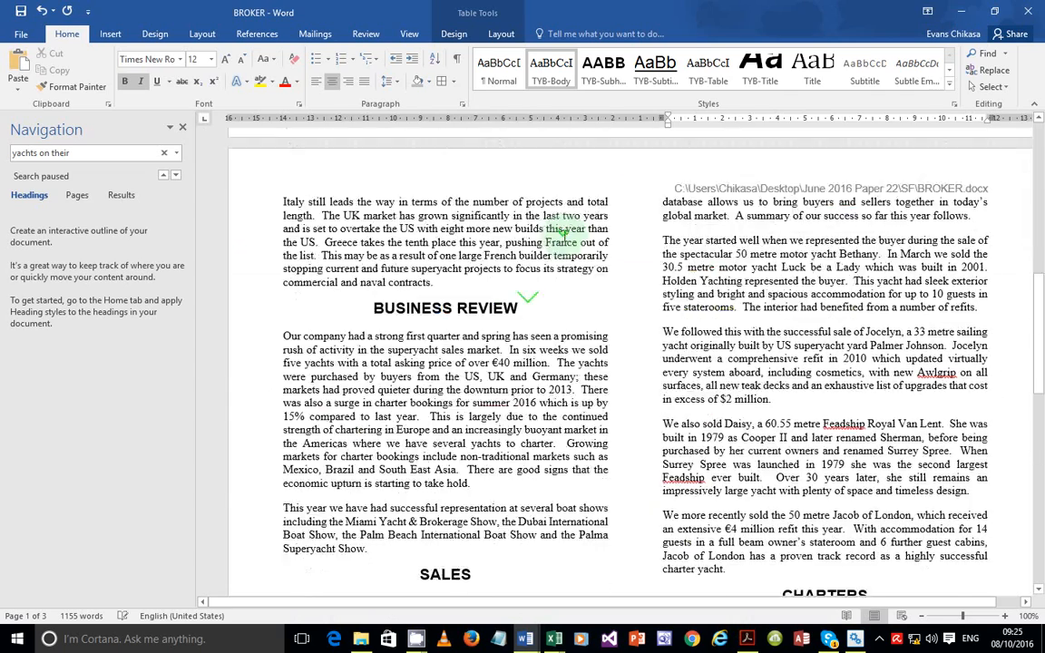
pyautogui.scroll(4, 589, 240)
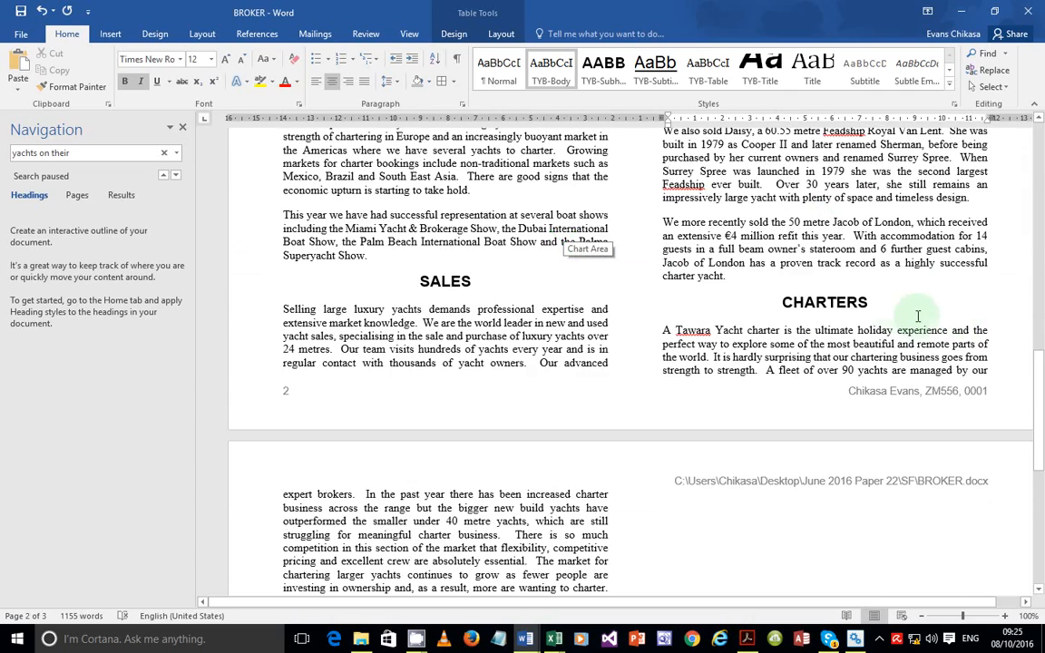
# Place the cursor before 'A Tawara' and browse for a picture in Desktop > June 2016 Paper 22 > SF
pyautogui.click(665, 330)
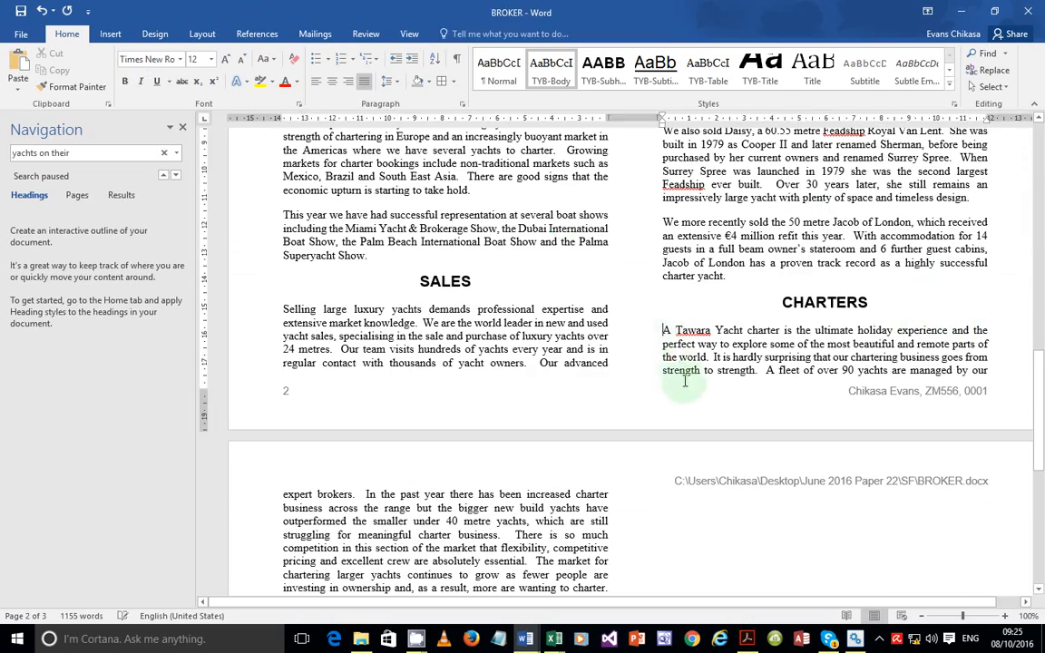
pyautogui.click(109, 33)
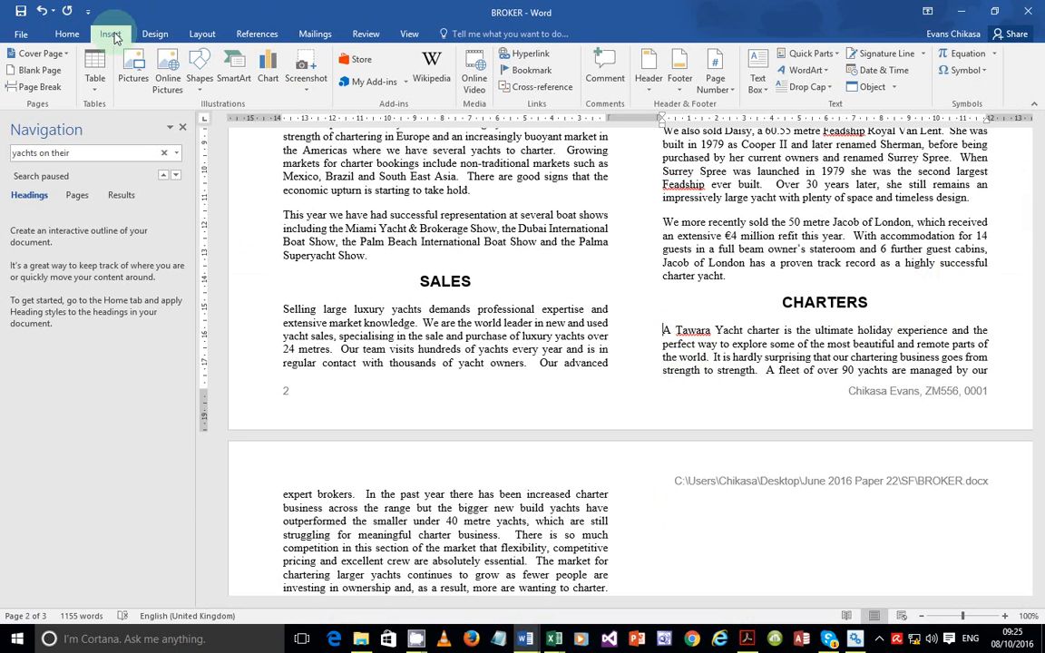
pyautogui.click(132, 77)
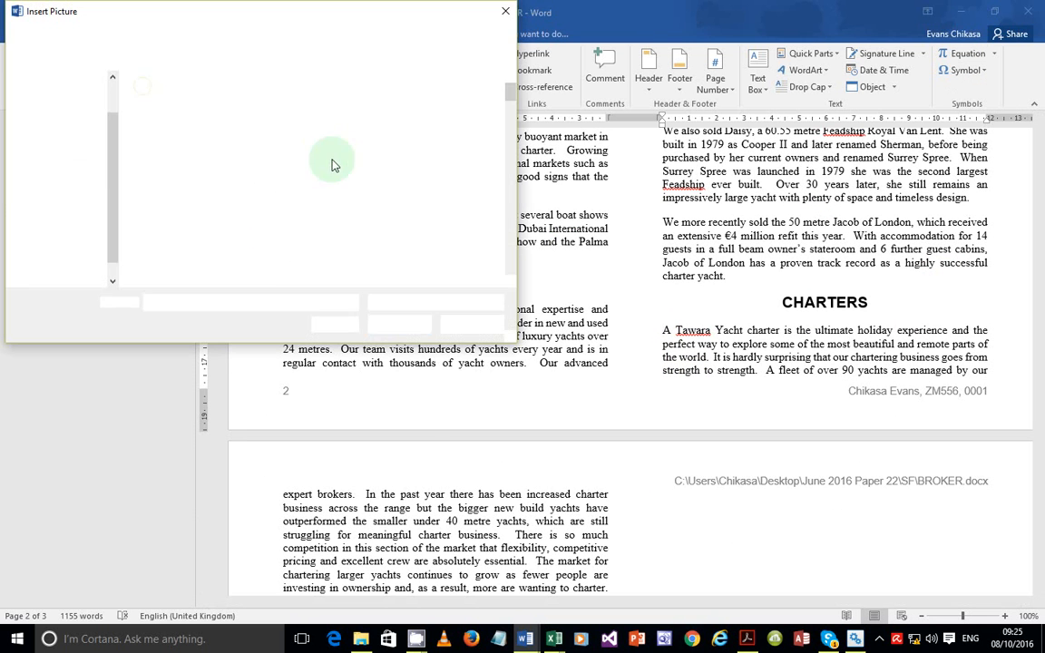
pyautogui.scroll(-5, 317, 188)
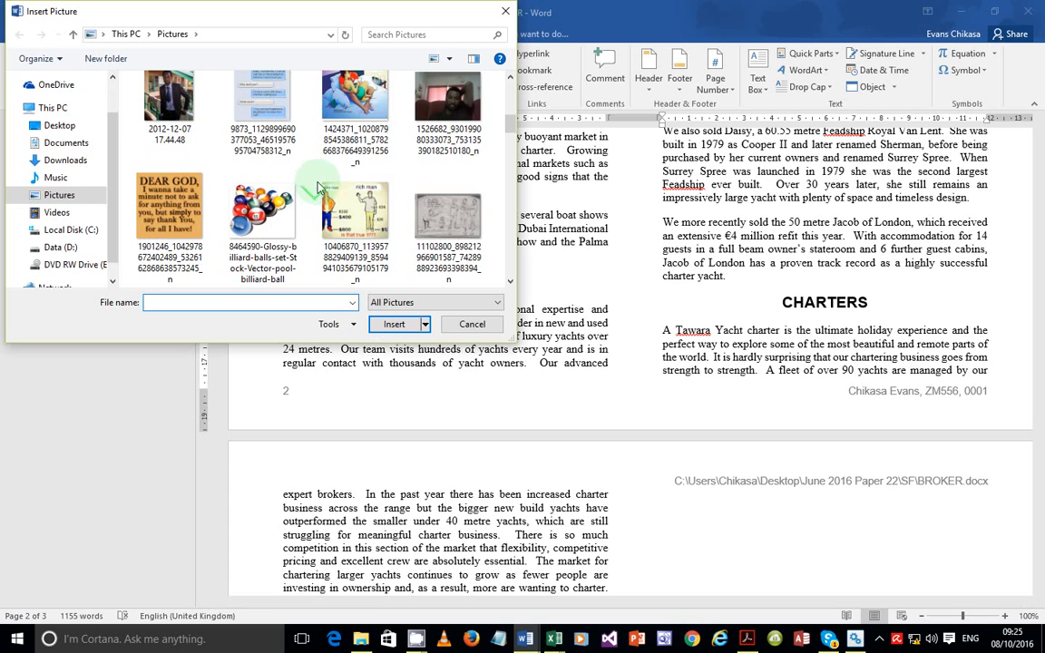
pyautogui.click(78, 126)
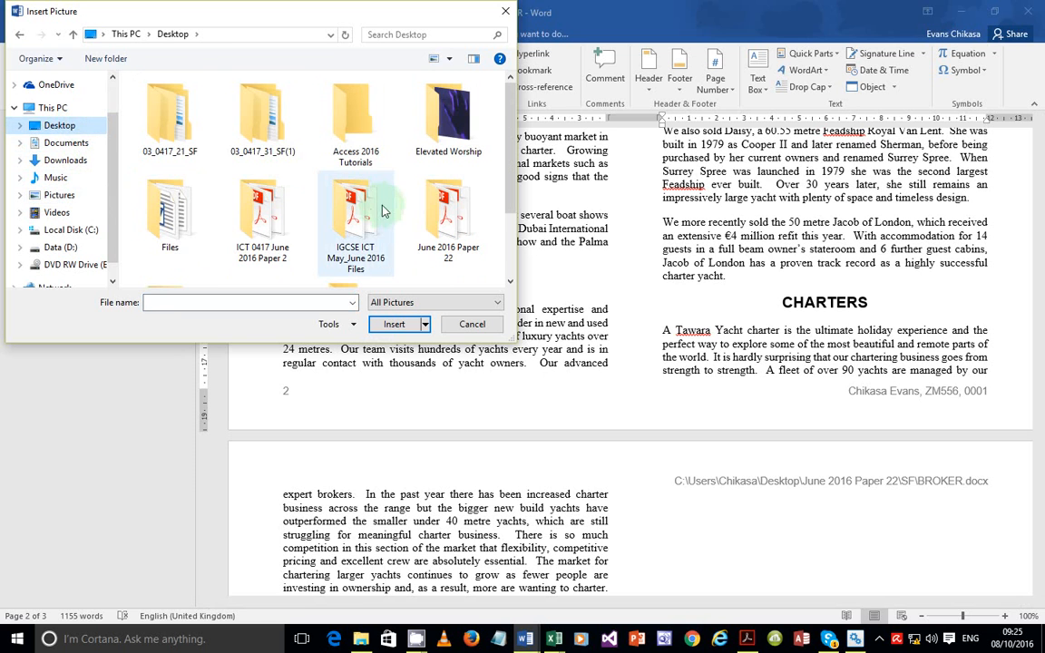
pyautogui.doubleClick(458, 260)
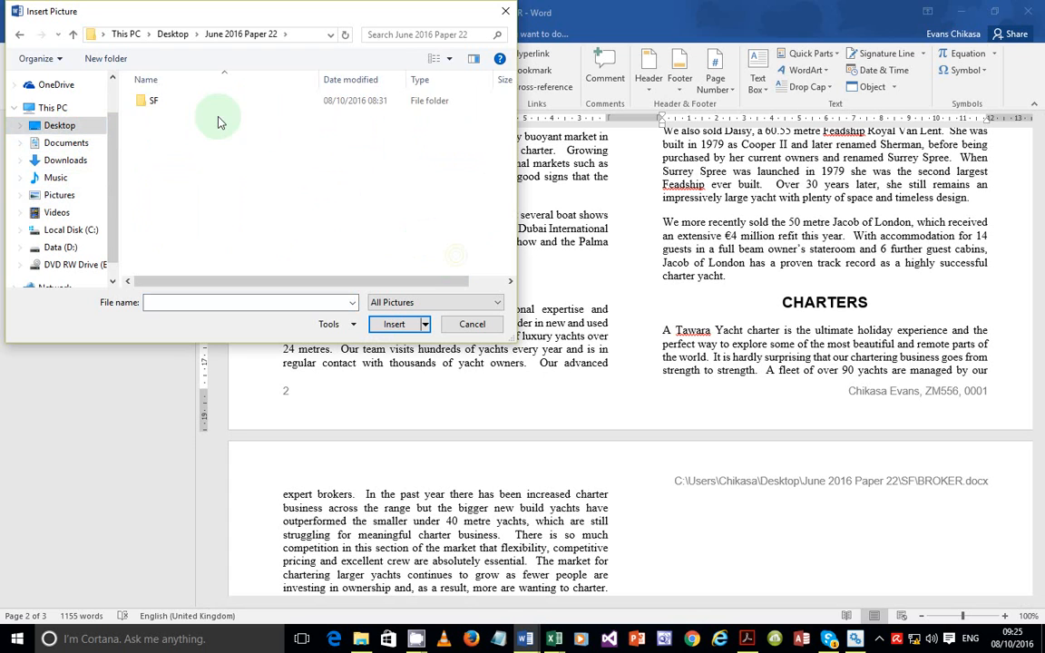
pyautogui.doubleClick(203, 105)
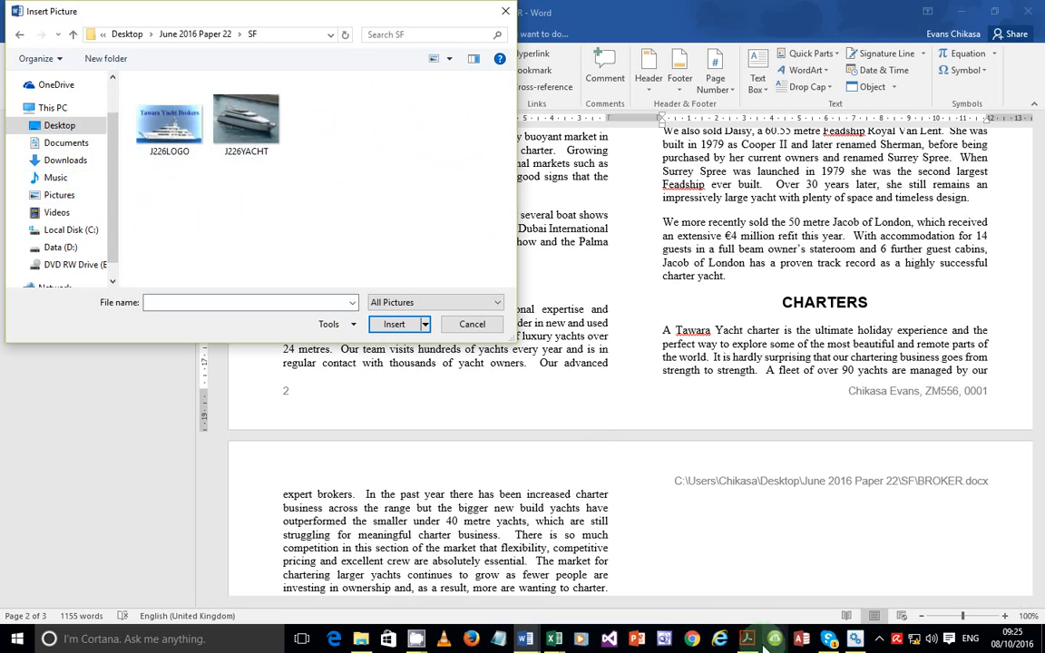
# Confirm the image name in the exam paper, insert J226YACHT, then switch back to the exam paper
pyautogui.moveTo(746, 639)
pyautogui.click(760, 593)
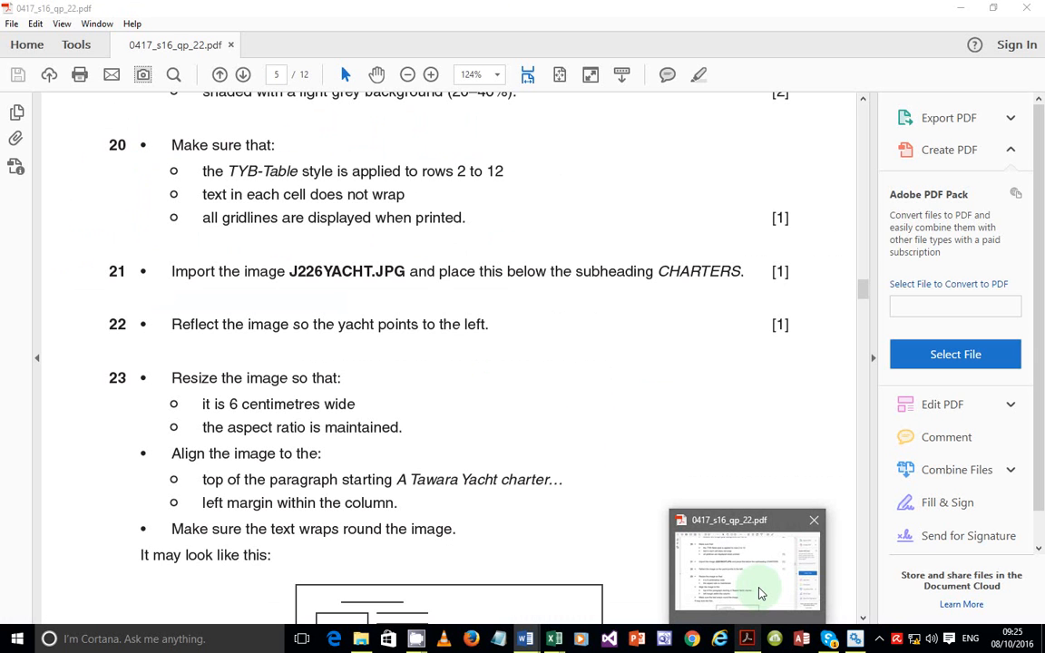
pyautogui.hotkey('alt', 'Tab')
pyautogui.click(246, 118)
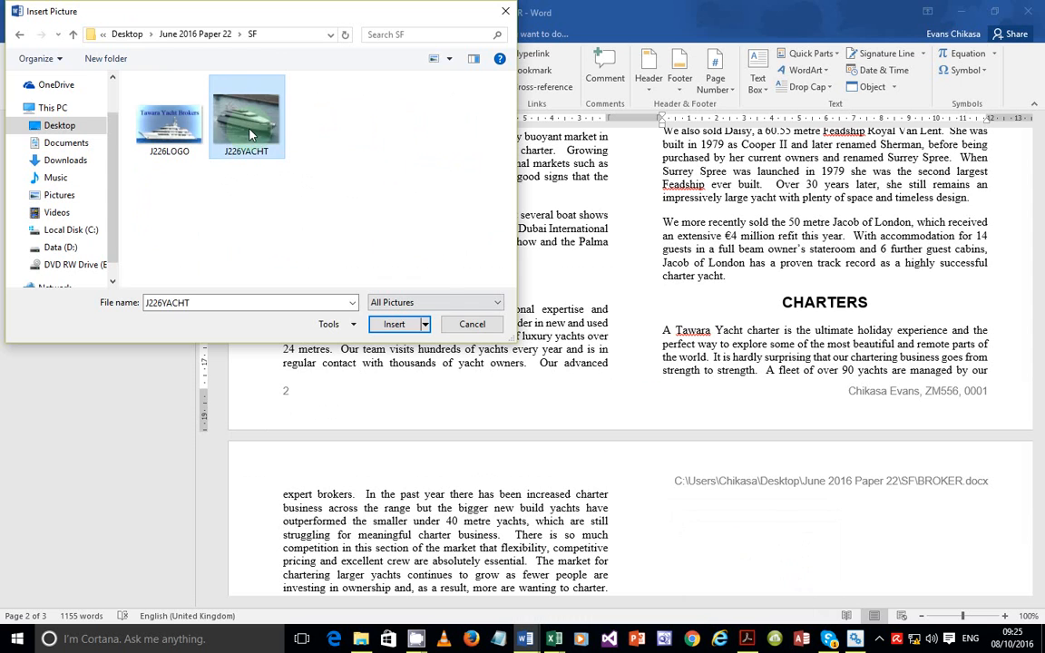
pyautogui.click(384, 328)
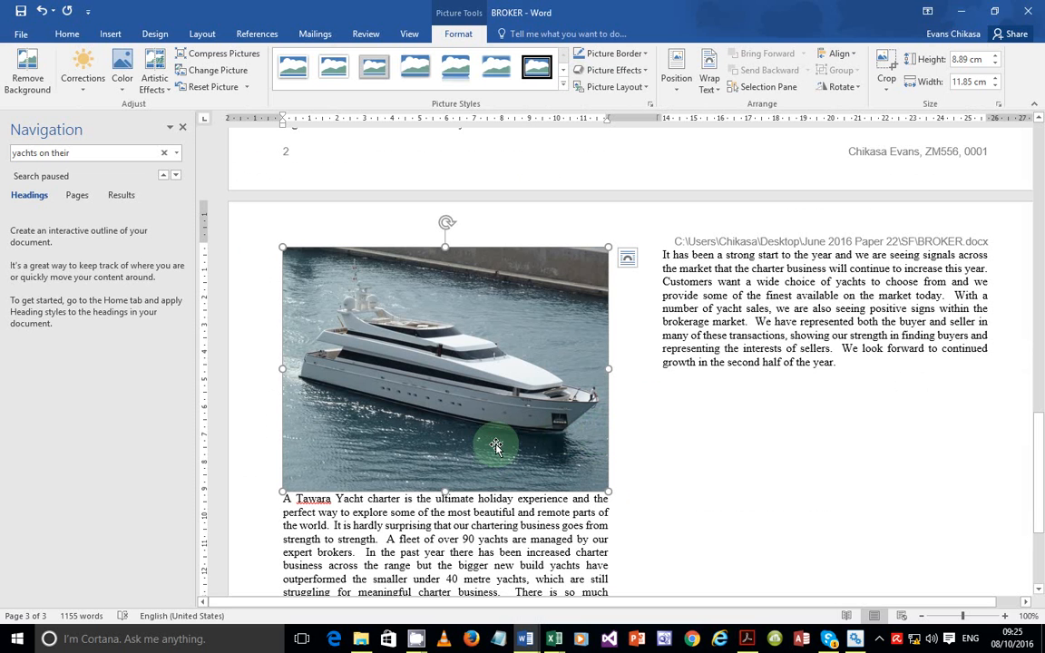
pyautogui.click(746, 640)
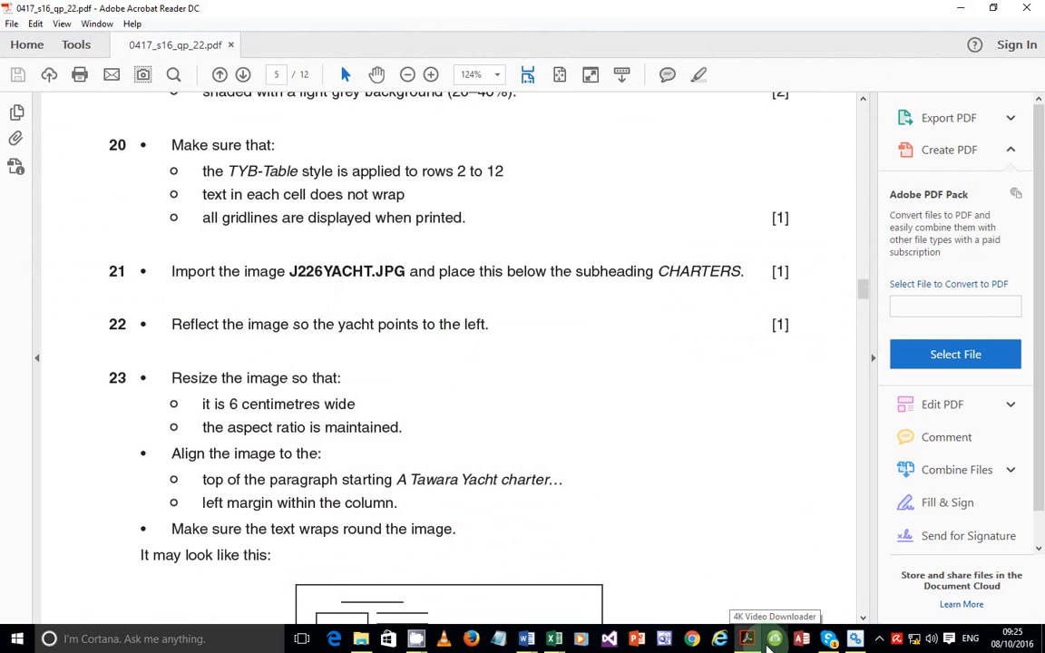
# Flip the yacht photo horizontally in BROKER so it faces left
pyautogui.click(764, 639)
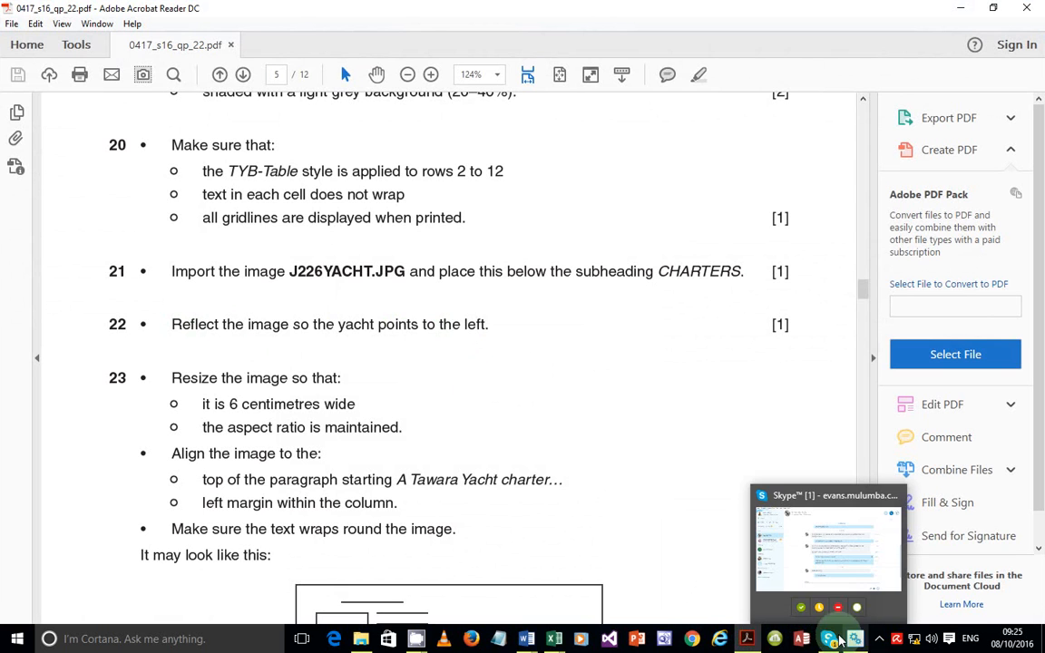
pyautogui.click(745, 640)
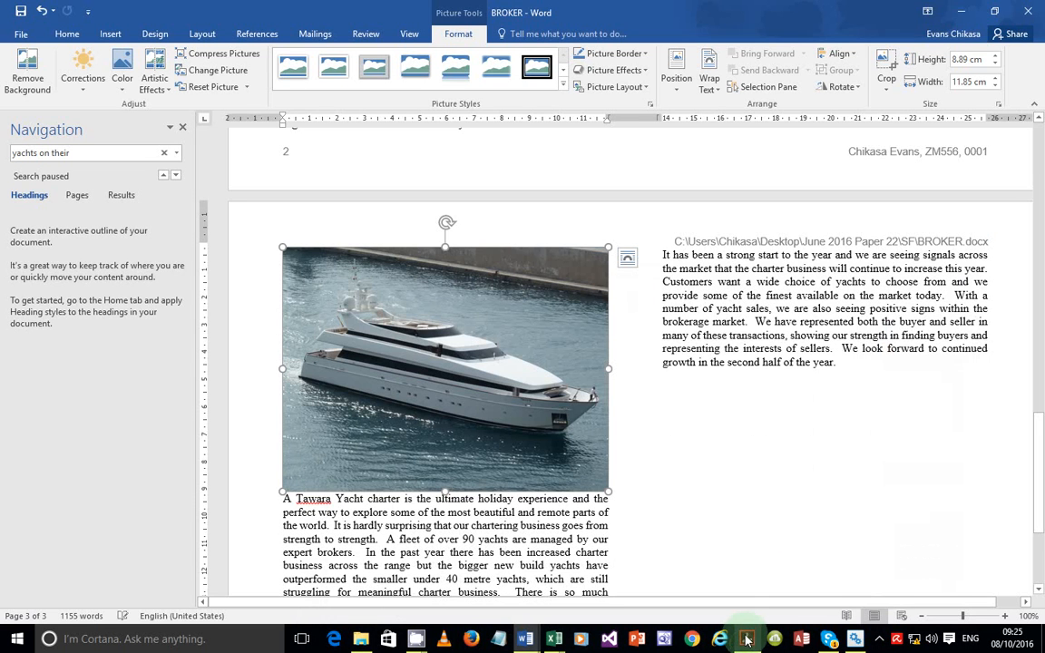
pyautogui.click(860, 88)
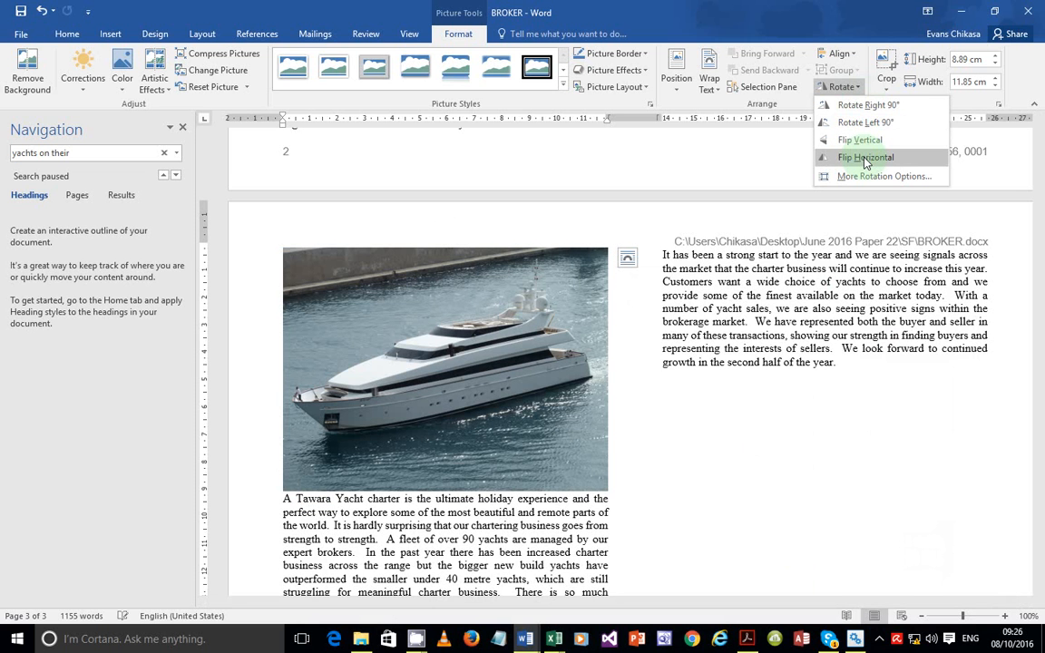
pyautogui.click(866, 159)
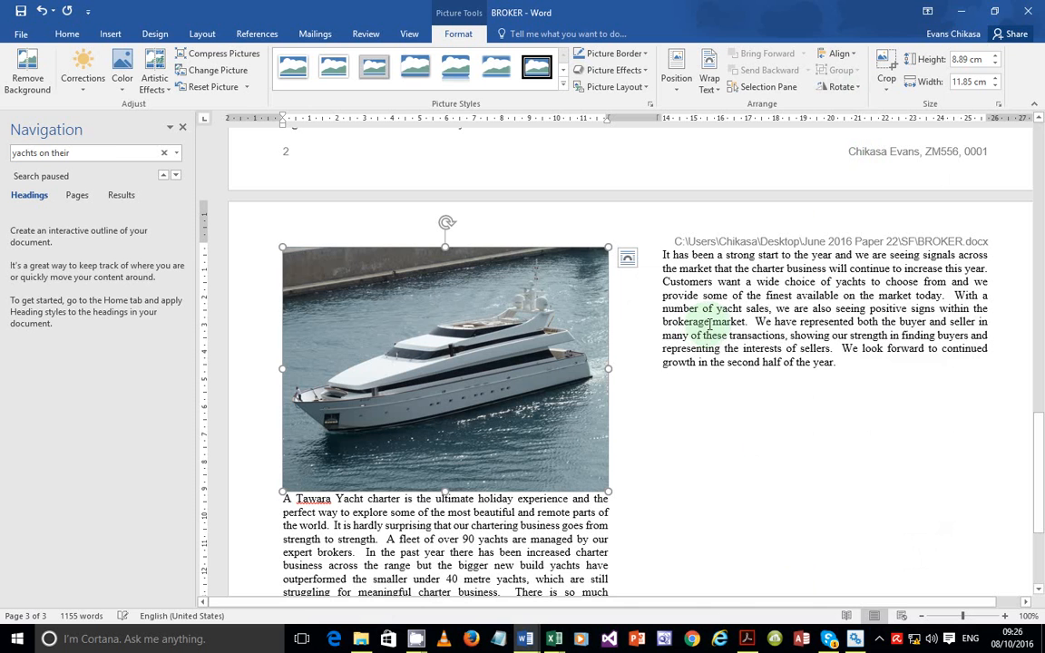
# Check the next instruction in the exam paper, then bring BROKER back to the front
pyautogui.click(747, 640)
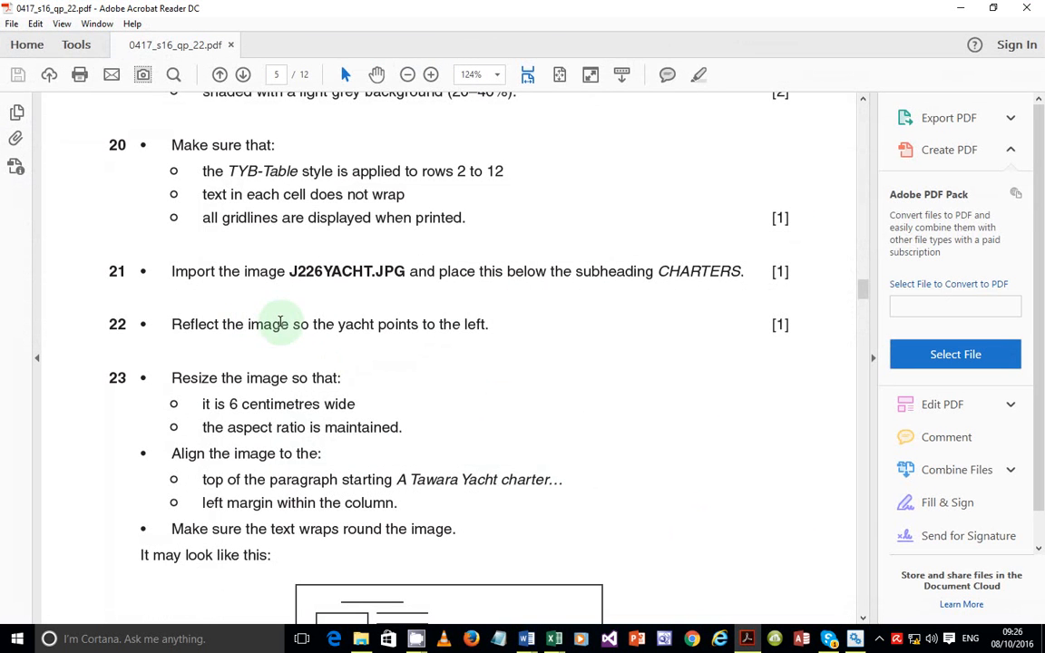
pyautogui.scroll(-1, 412, 315)
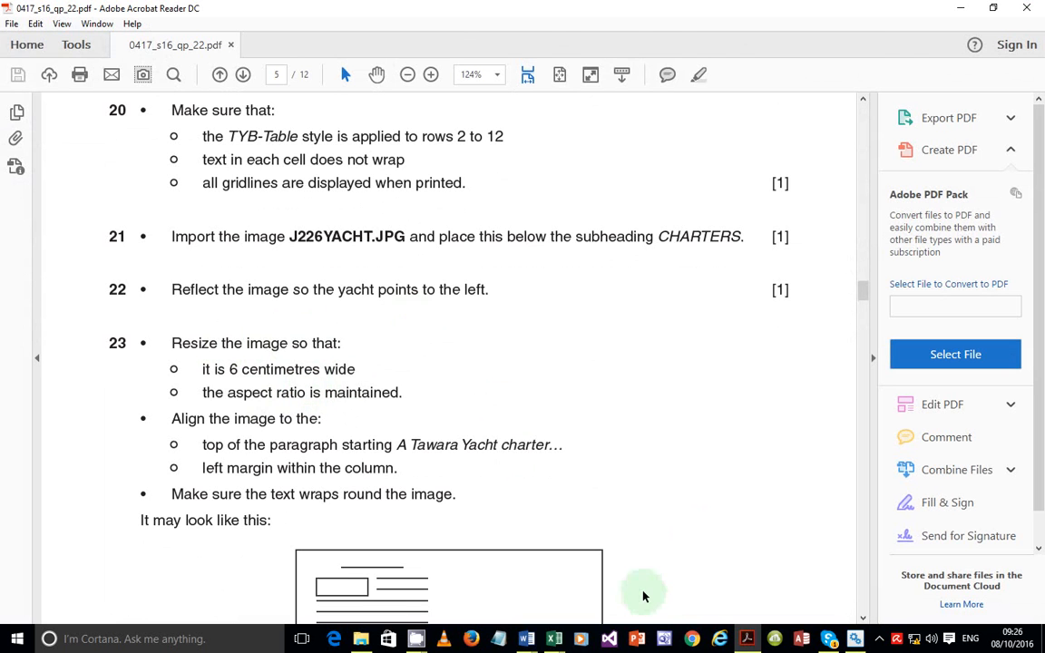
pyautogui.click(743, 642)
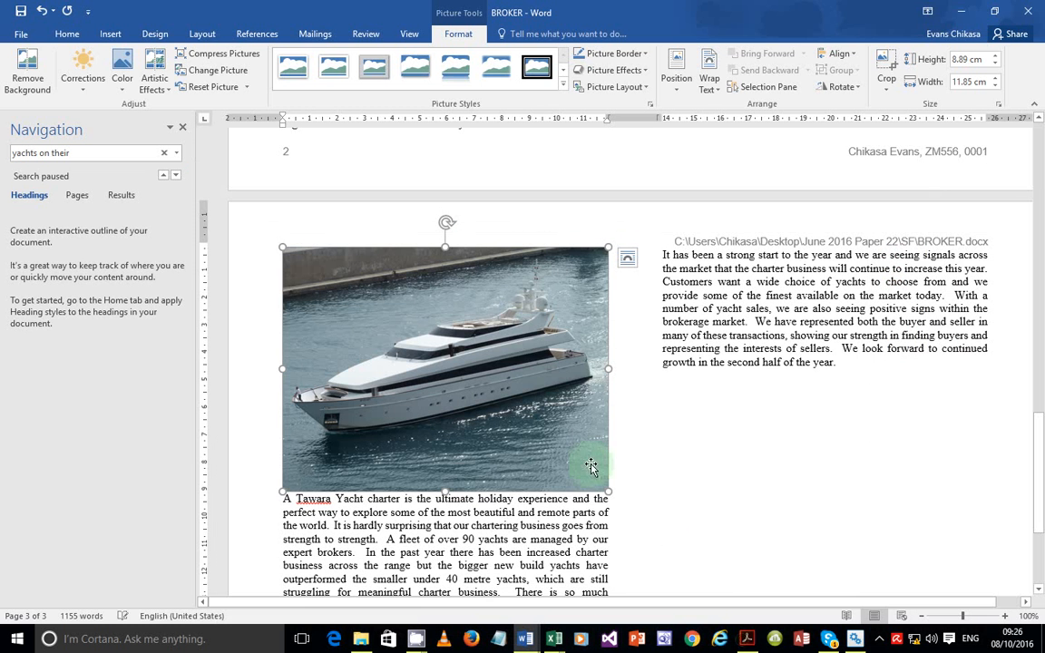
# Set the yacht photo's width to 6 cm (4.5 cm high, aspect locked), then switch to the exam paper
pyautogui.rightClick(532, 321)
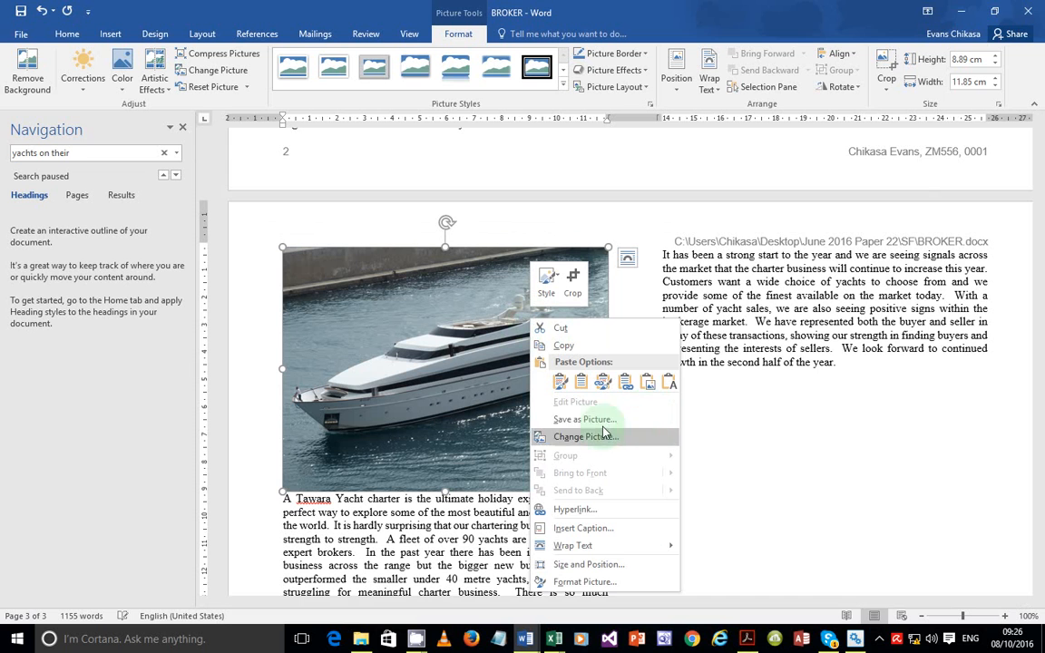
pyautogui.click(632, 570)
pyautogui.click(430, 205)
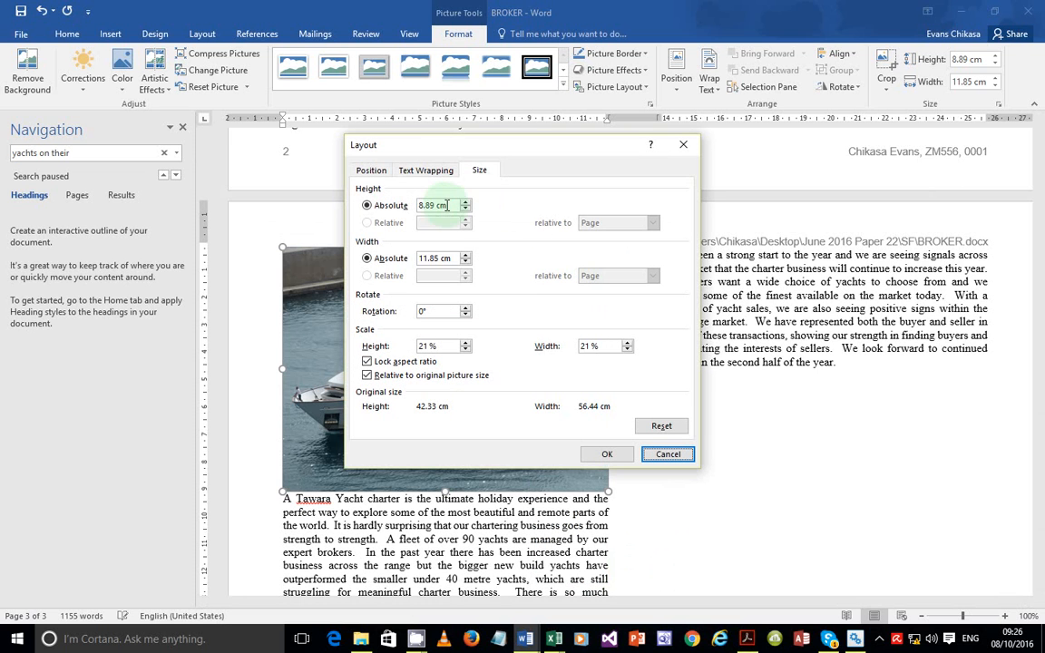
pyautogui.click(452, 258)
pyautogui.click(375, 267)
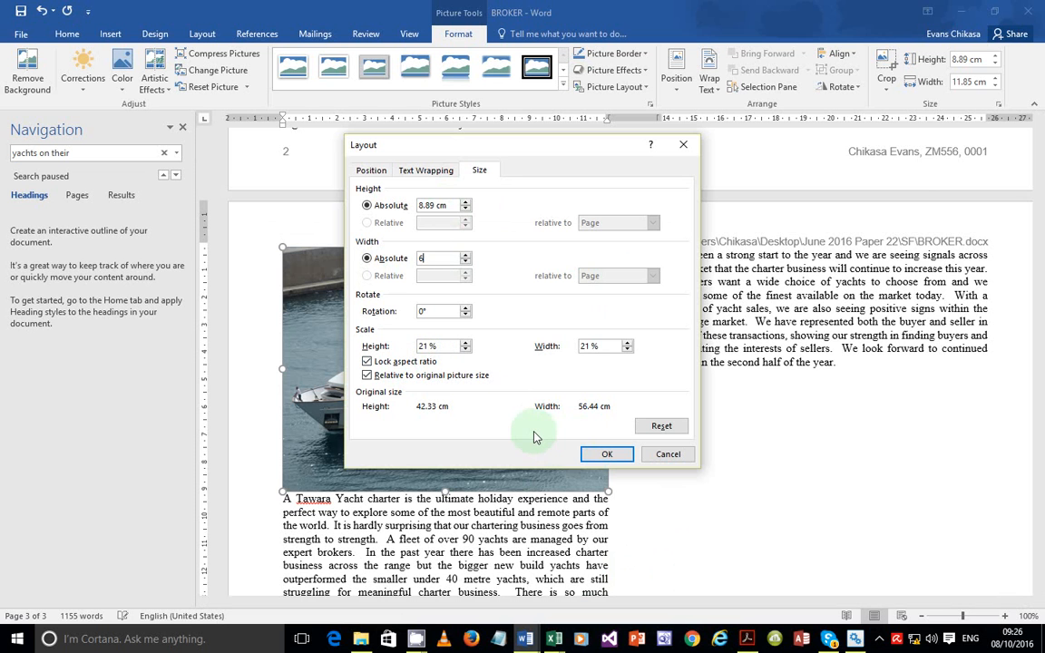
pyautogui.click(603, 454)
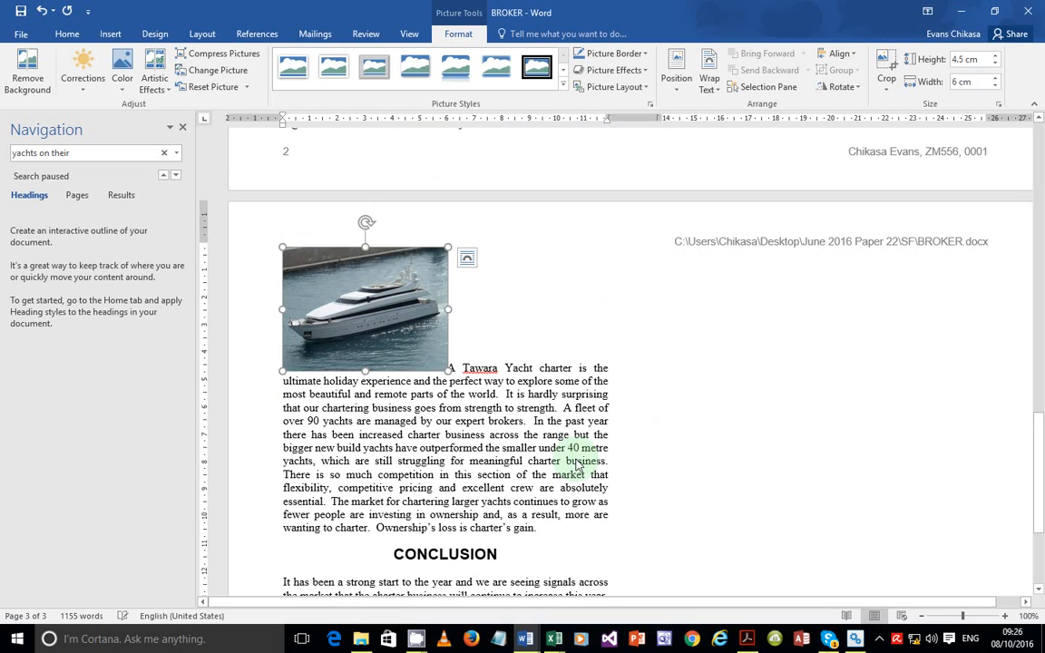
pyautogui.click(746, 638)
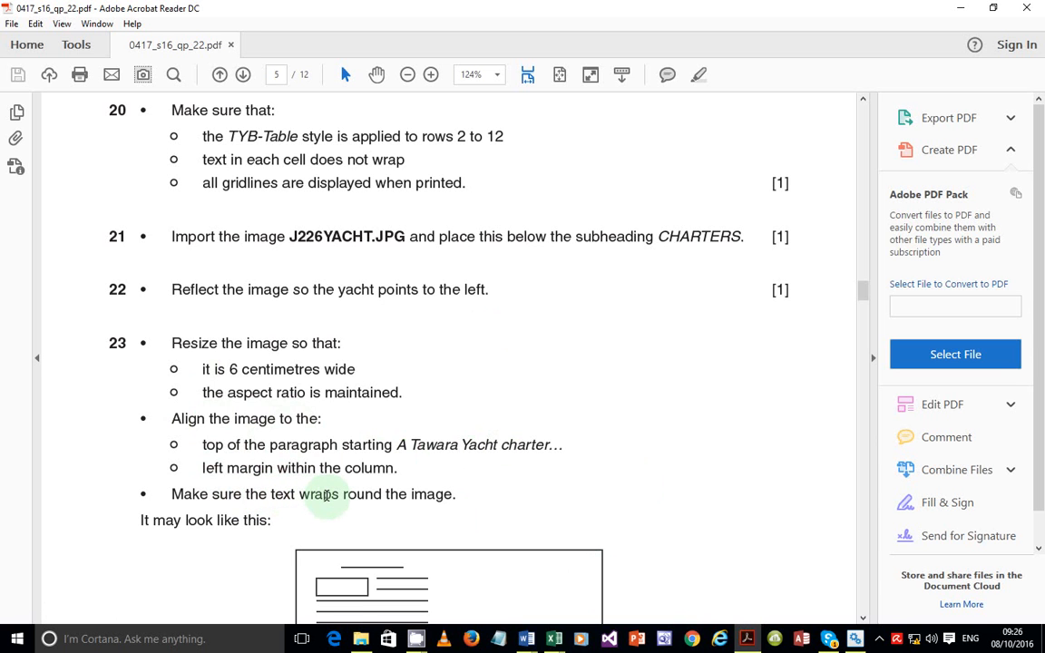
# Give the yacht photo Square text wrapping, then return to the question paper
pyautogui.click(747, 638)
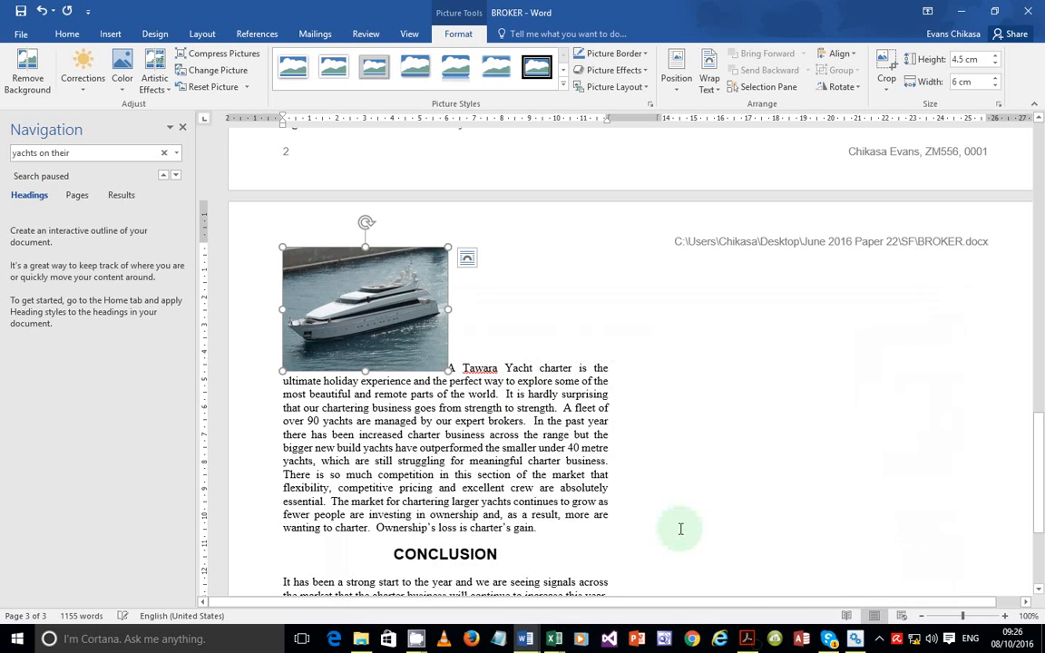
pyautogui.click(396, 303)
pyautogui.rightClick(406, 319)
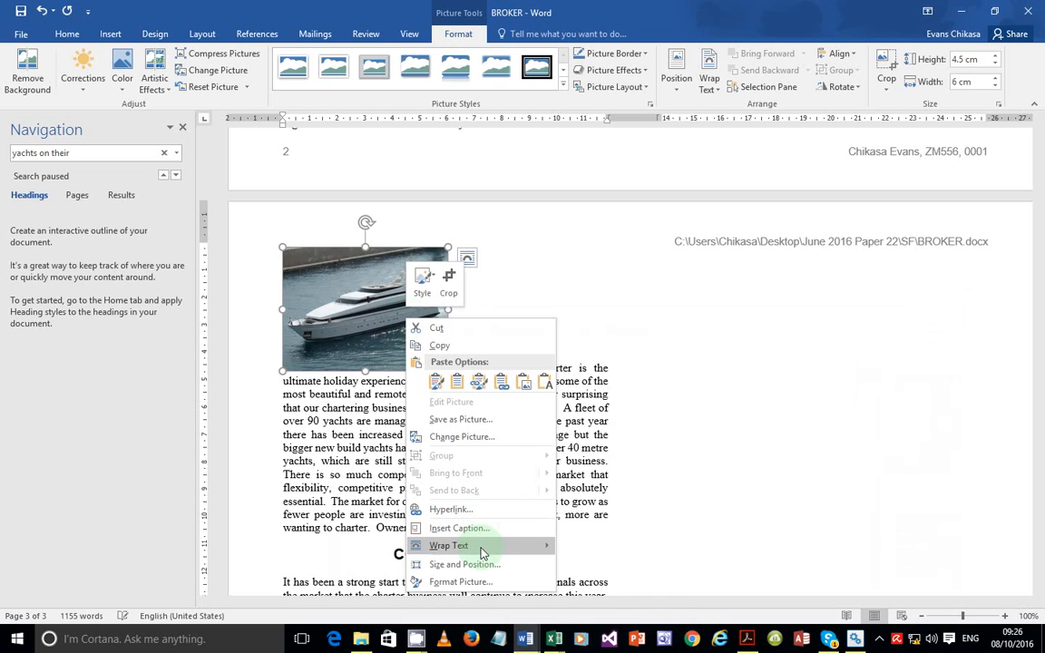
pyautogui.moveTo(482, 545)
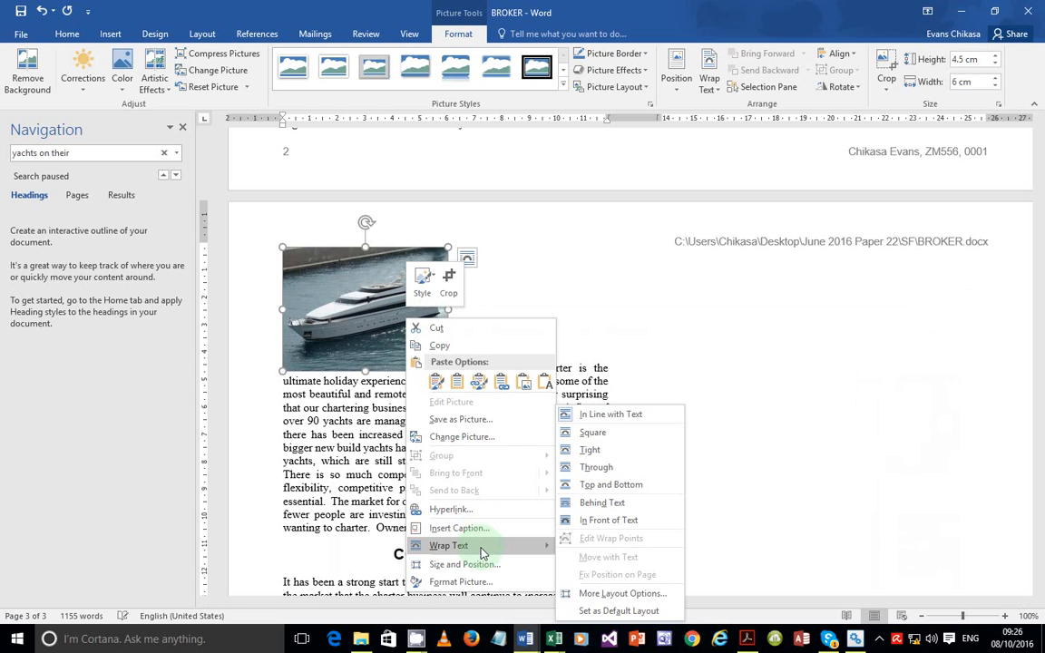
pyautogui.click(592, 433)
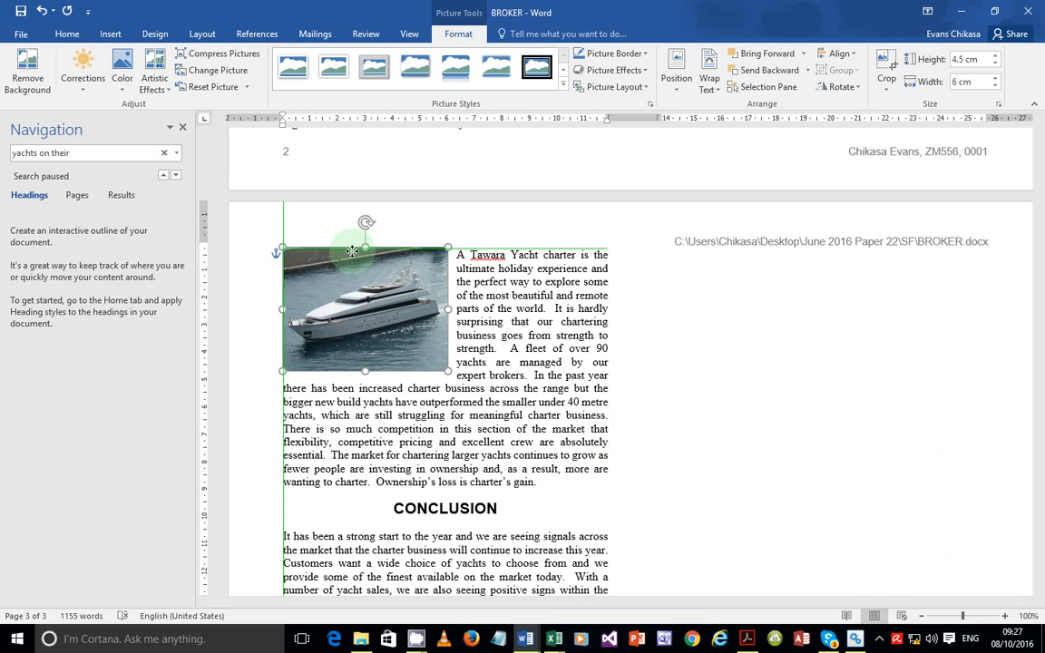
pyautogui.hotkey('alt', 'Tab')
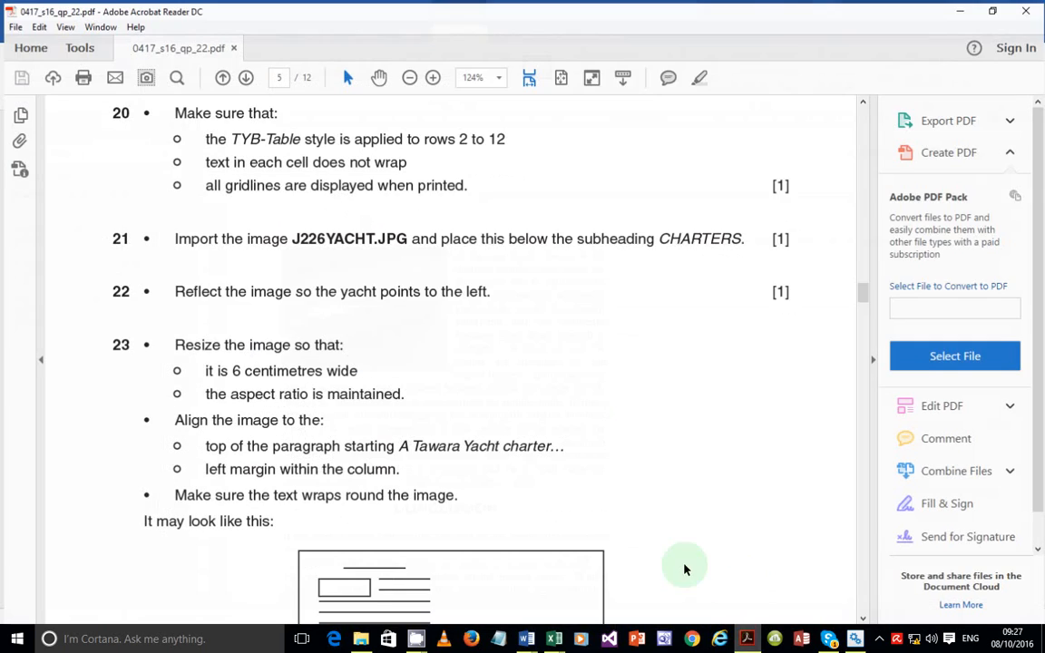
# Bring BROKER forward and scroll between pages 2 and 3 to compare the photo layout with the sample
pyautogui.scroll(-3, 308, 420)
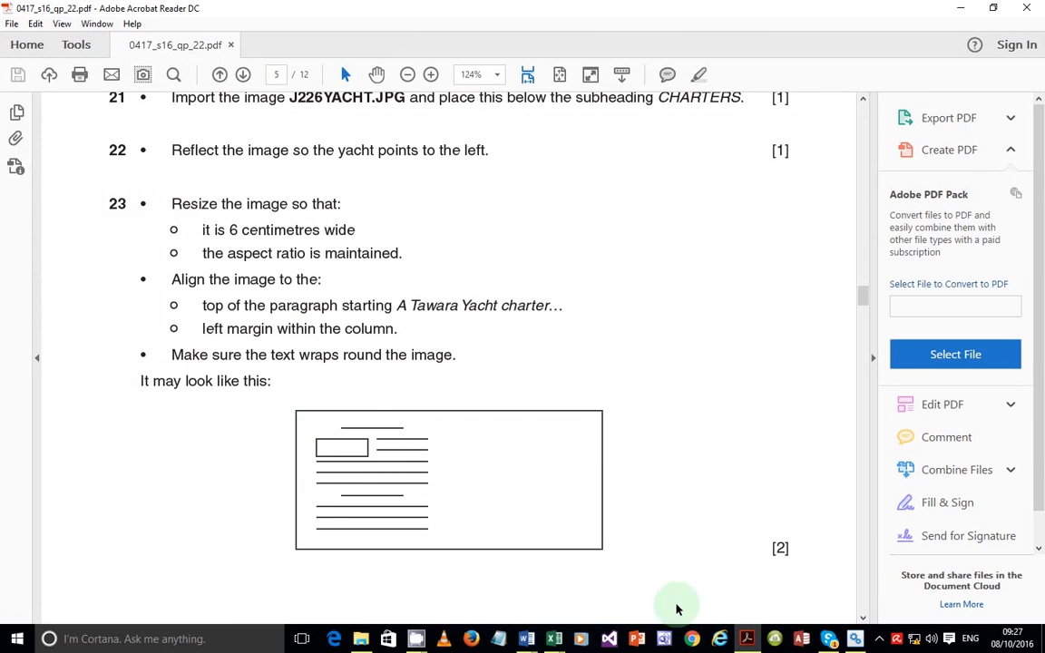
pyautogui.moveTo(526, 639)
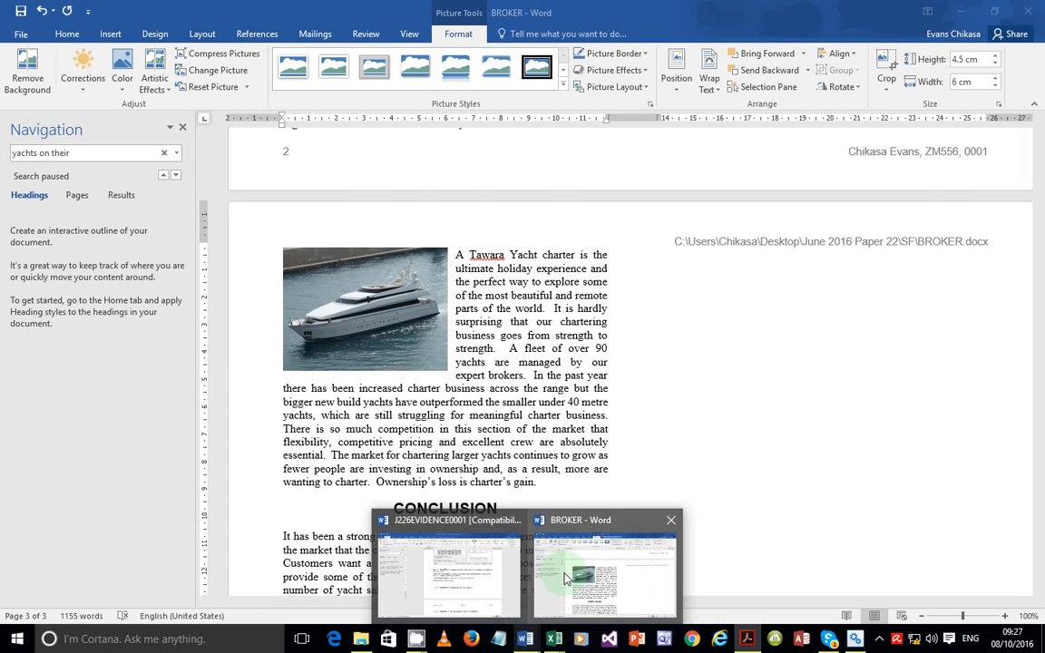
pyautogui.click(564, 578)
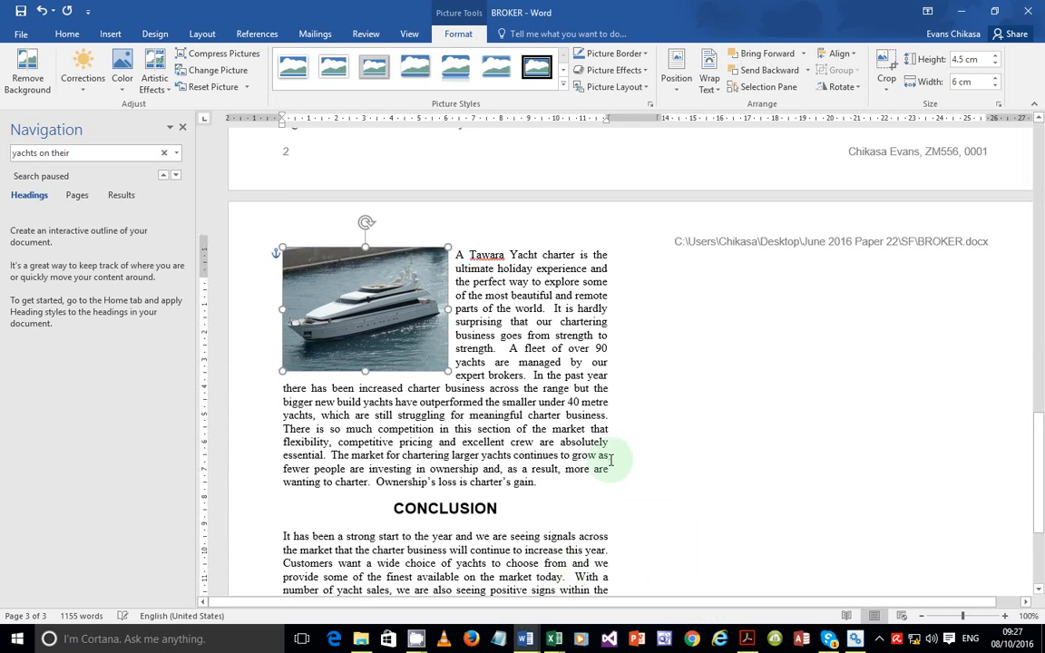
pyautogui.scroll(5, 611, 458)
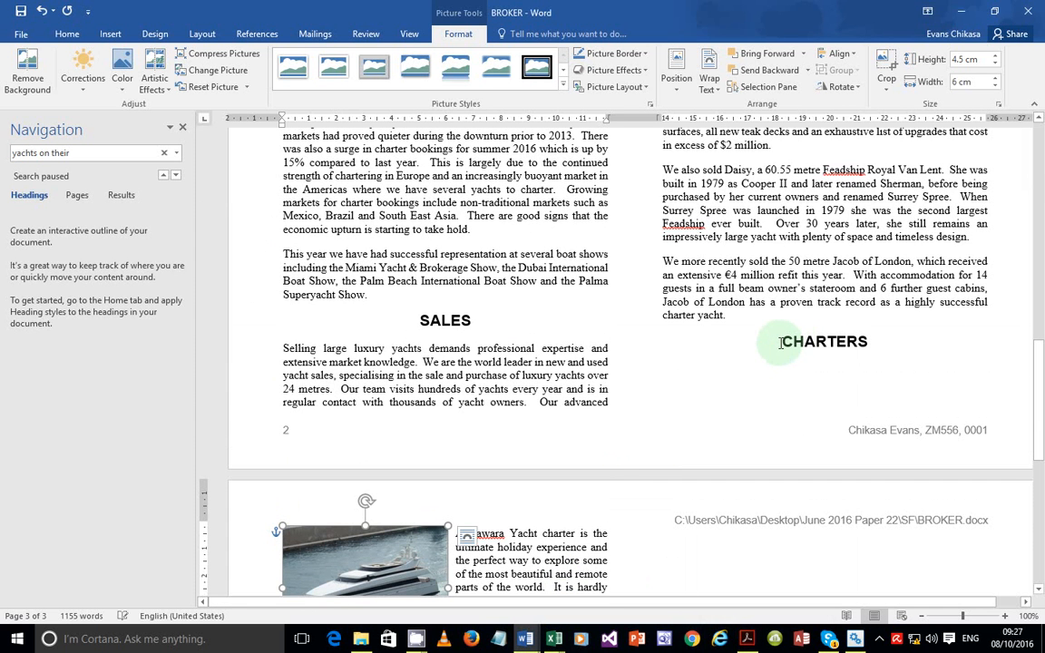
pyautogui.scroll(-2, 444, 499)
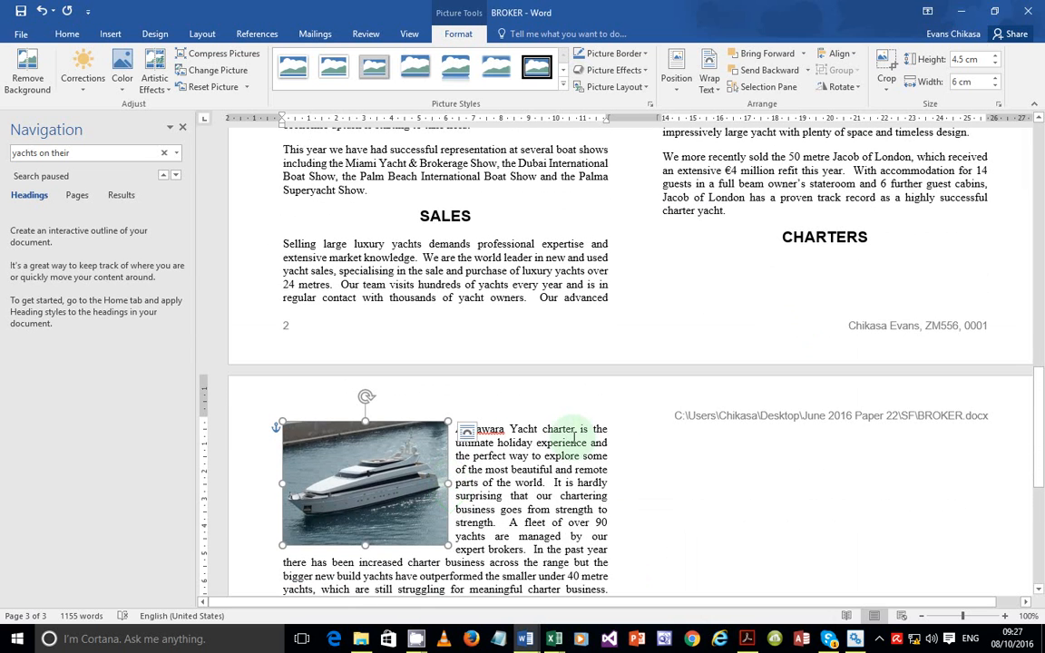
pyautogui.scroll(-1, 545, 426)
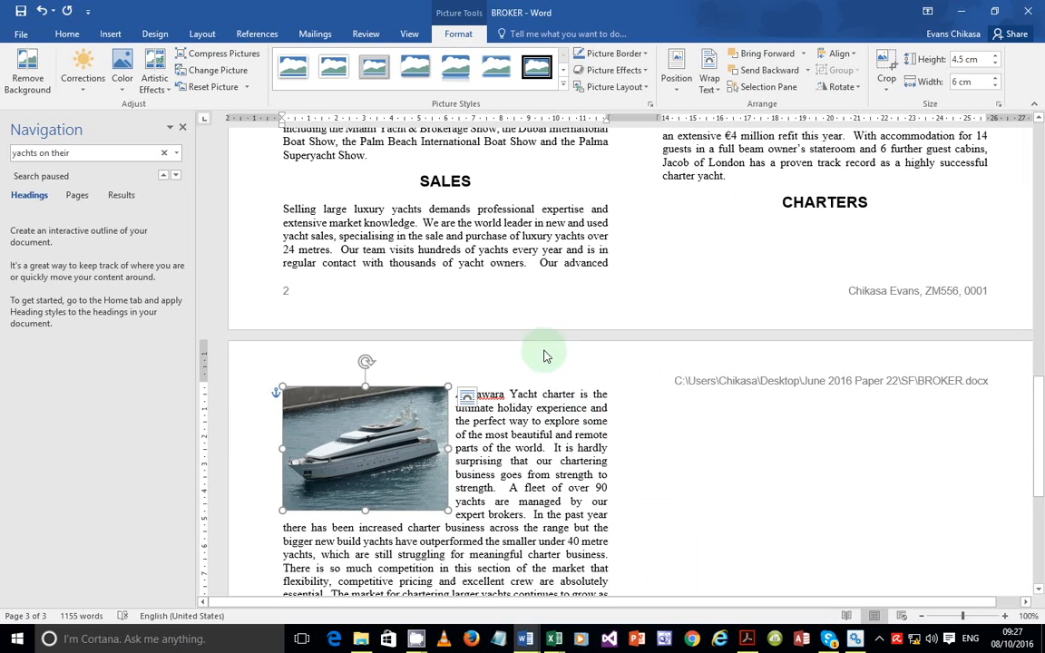
pyautogui.scroll(3, 415, 224)
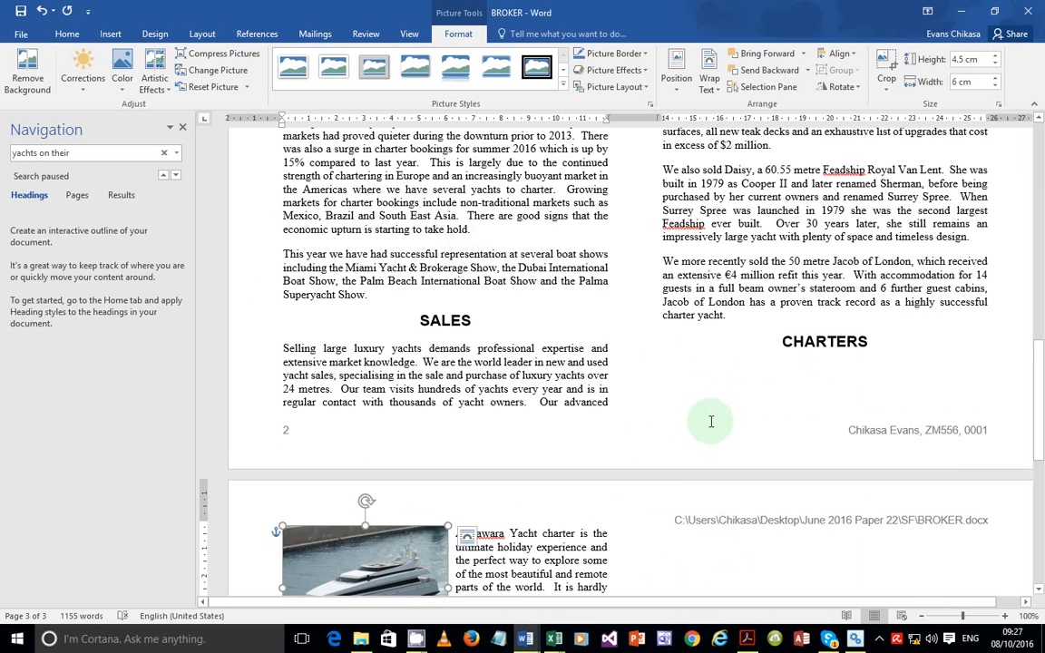
pyautogui.scroll(-8, 821, 475)
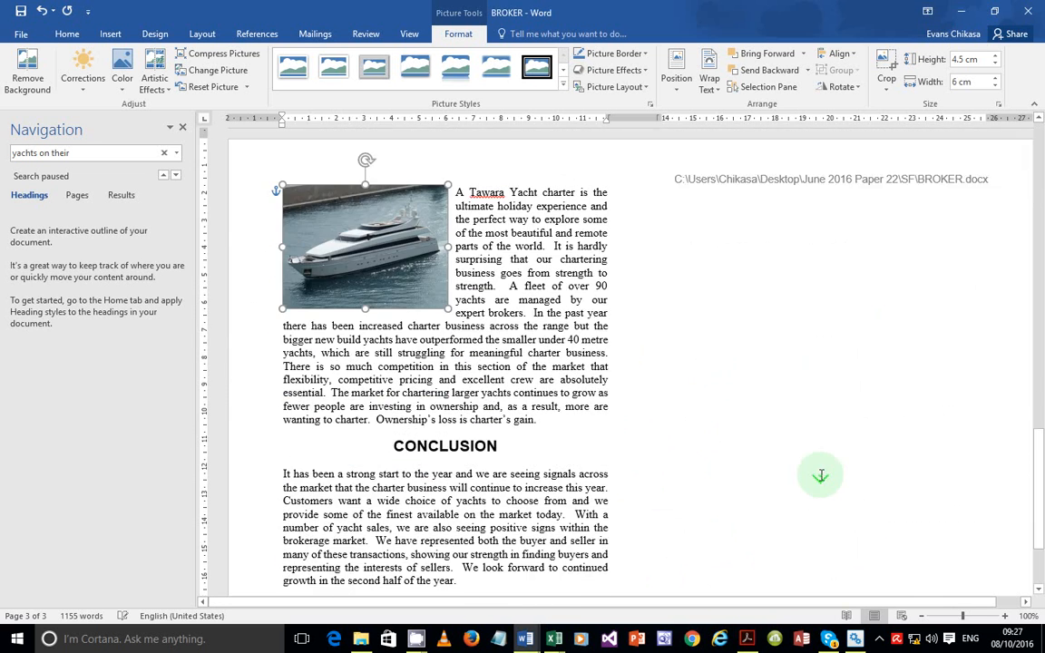
# Scroll the exam paper to question 24 and highlight the widows and orphans line
pyautogui.click(746, 638)
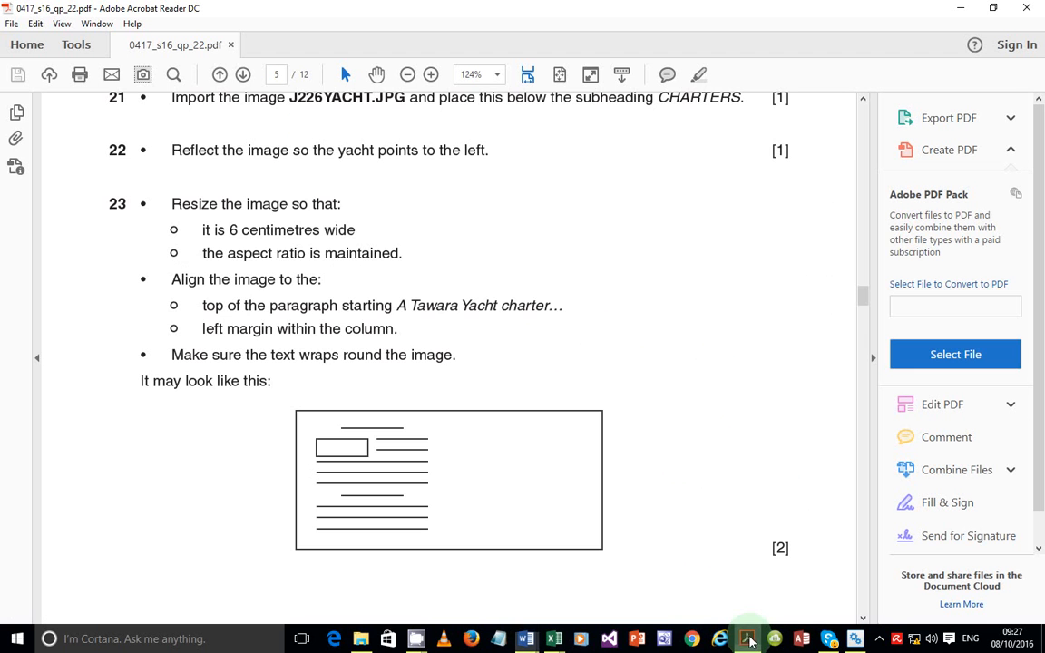
pyautogui.scroll(-7, 438, 426)
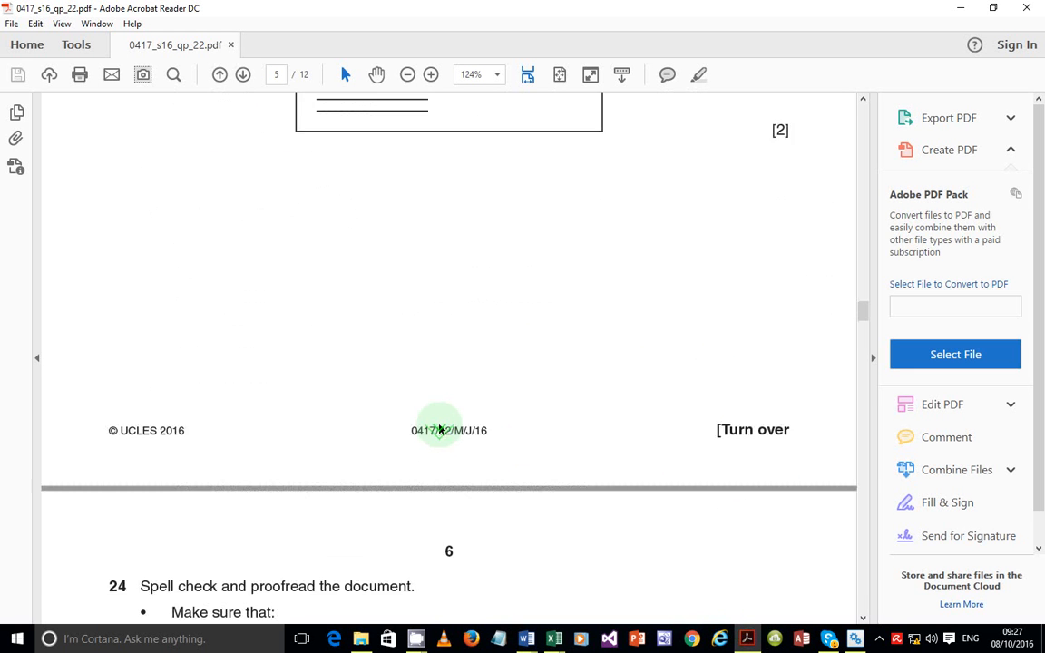
pyautogui.scroll(-2, 438, 425)
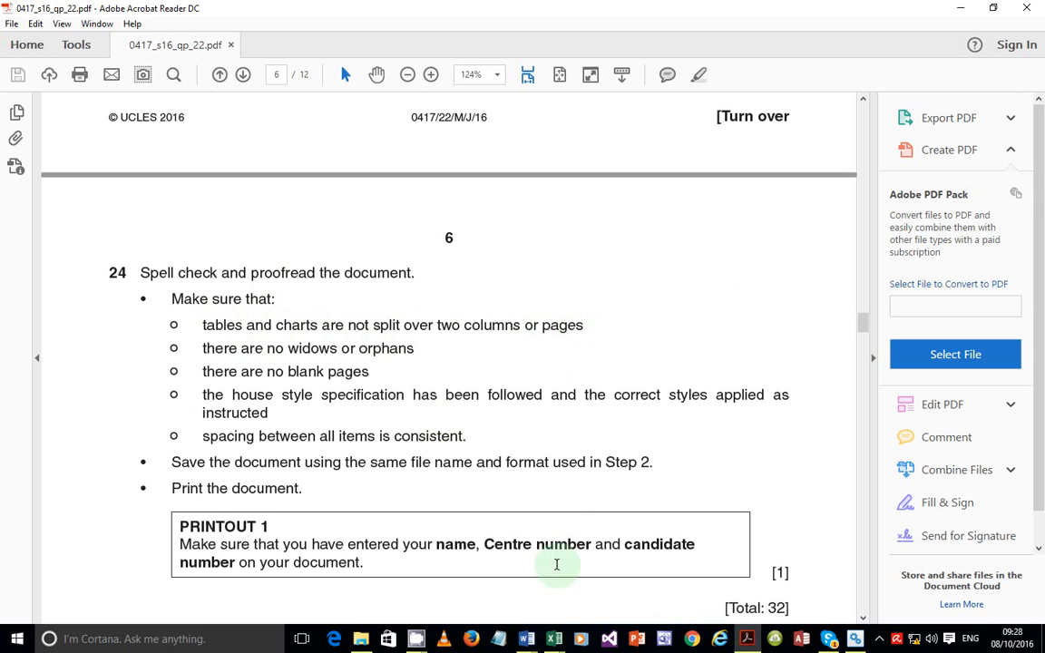
pyautogui.moveTo(526, 634)
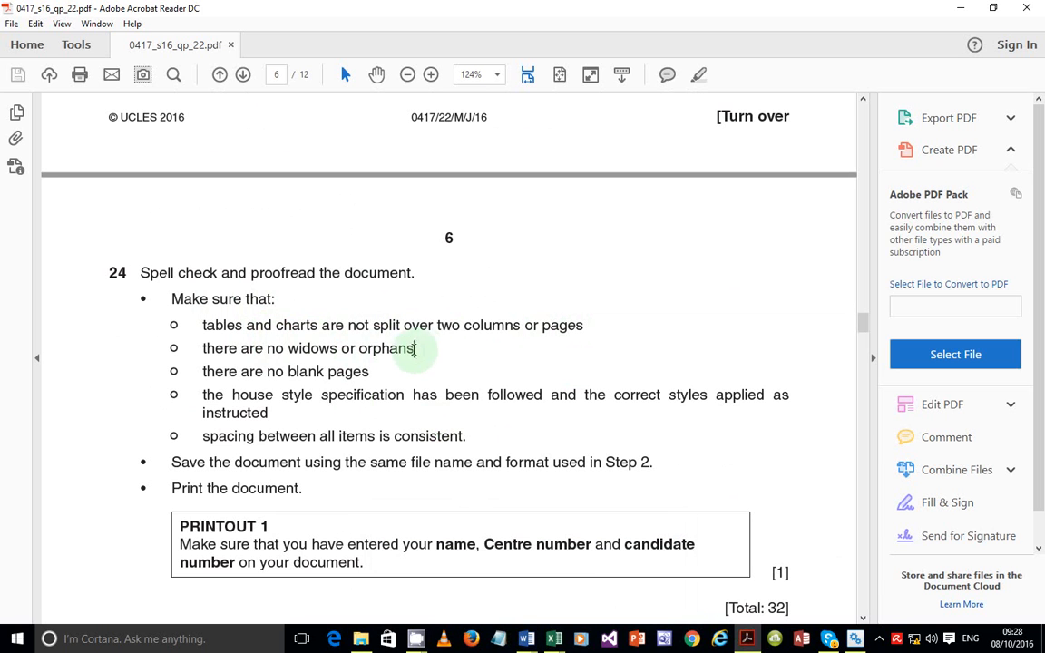
pyautogui.moveTo(416, 349); pyautogui.dragTo(158, 350)
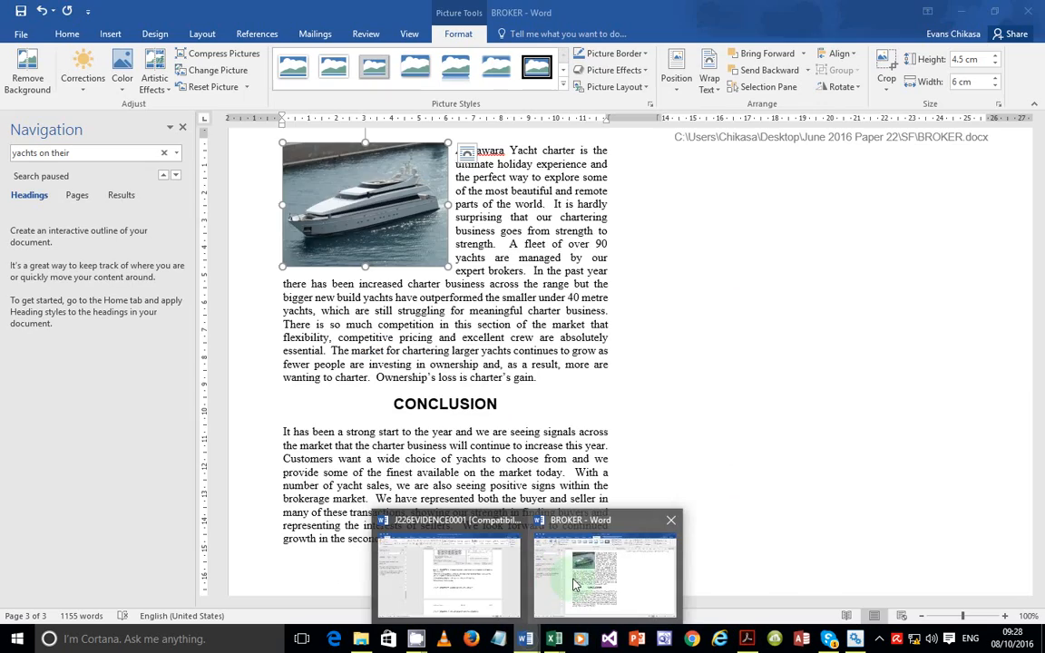
# Insert three blank lines before the CHARTERS heading so it moves onto page 3
pyautogui.click(580, 576)
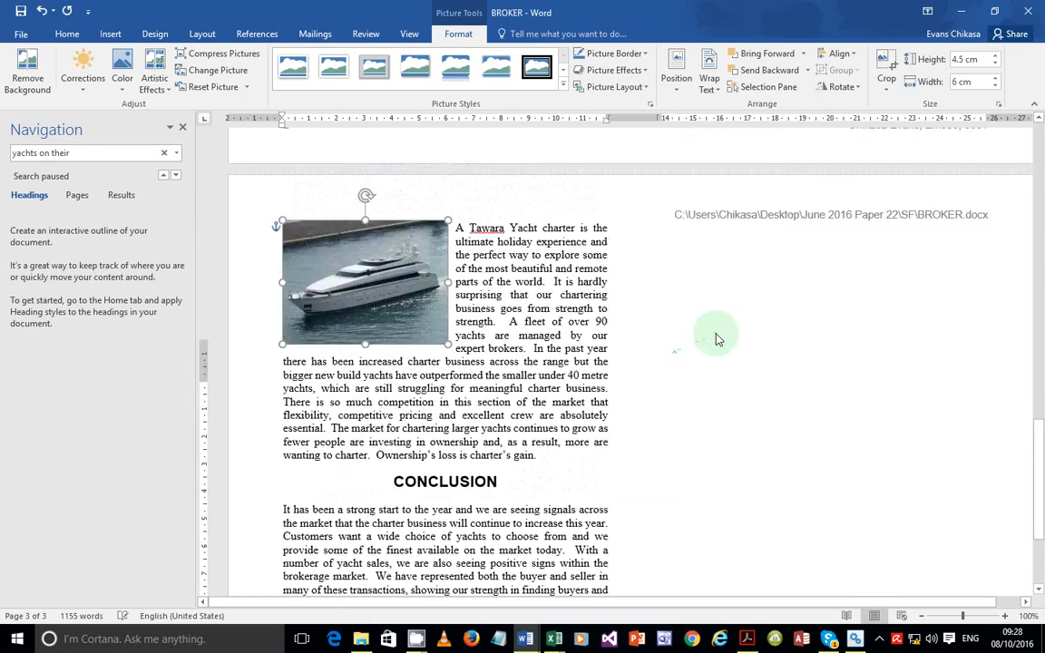
pyautogui.scroll(8, 716, 339)
pyautogui.scroll(-2, 725, 427)
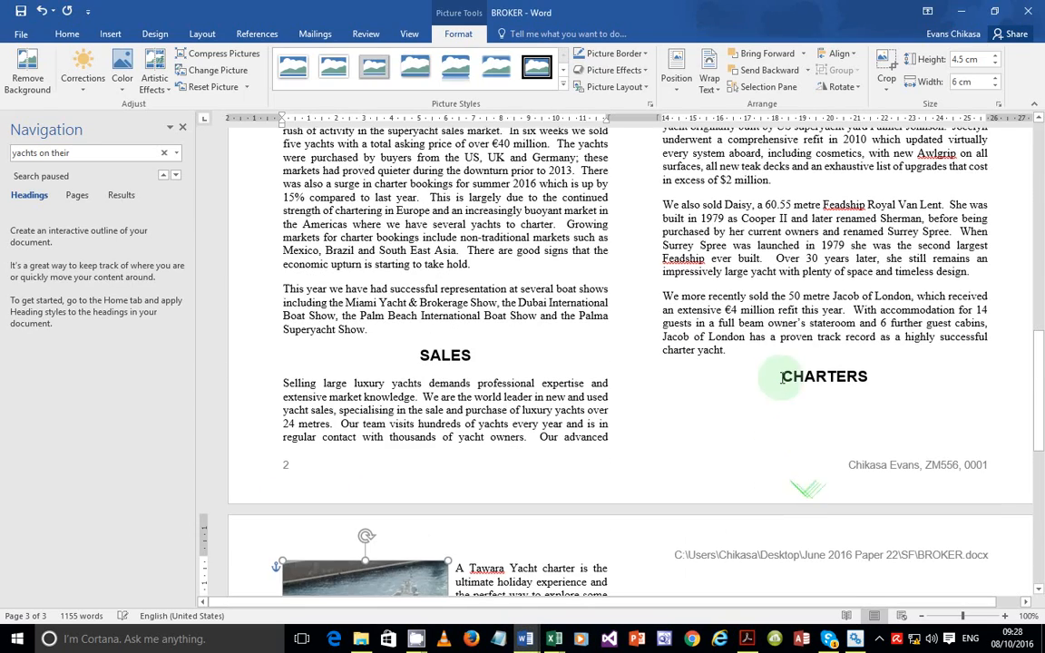
pyautogui.click(782, 378)
pyautogui.press('Return')
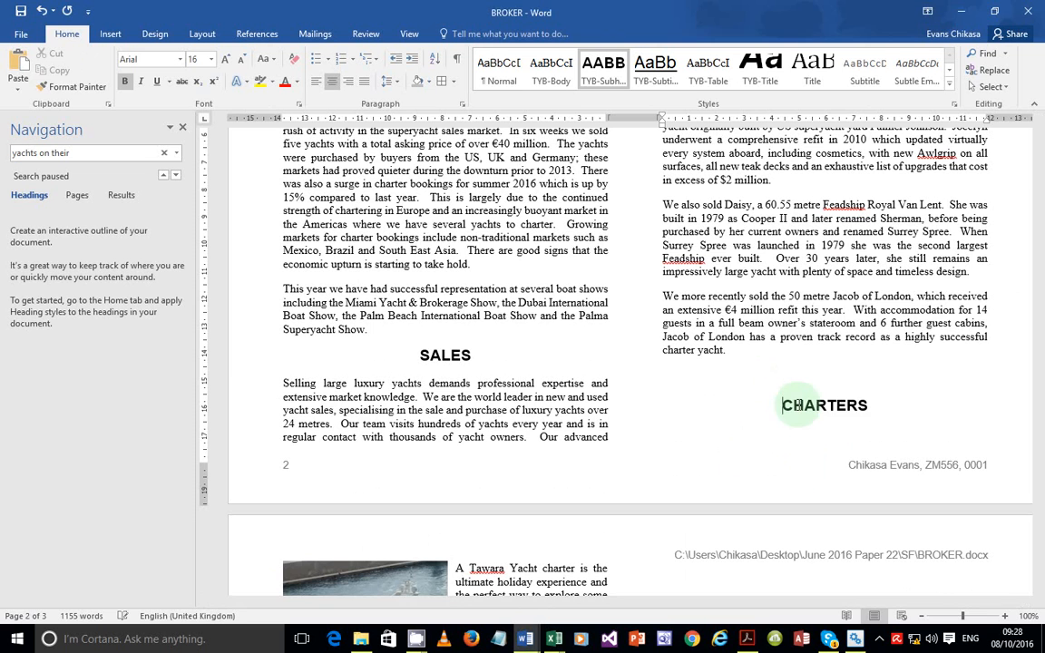
pyautogui.press('Return')
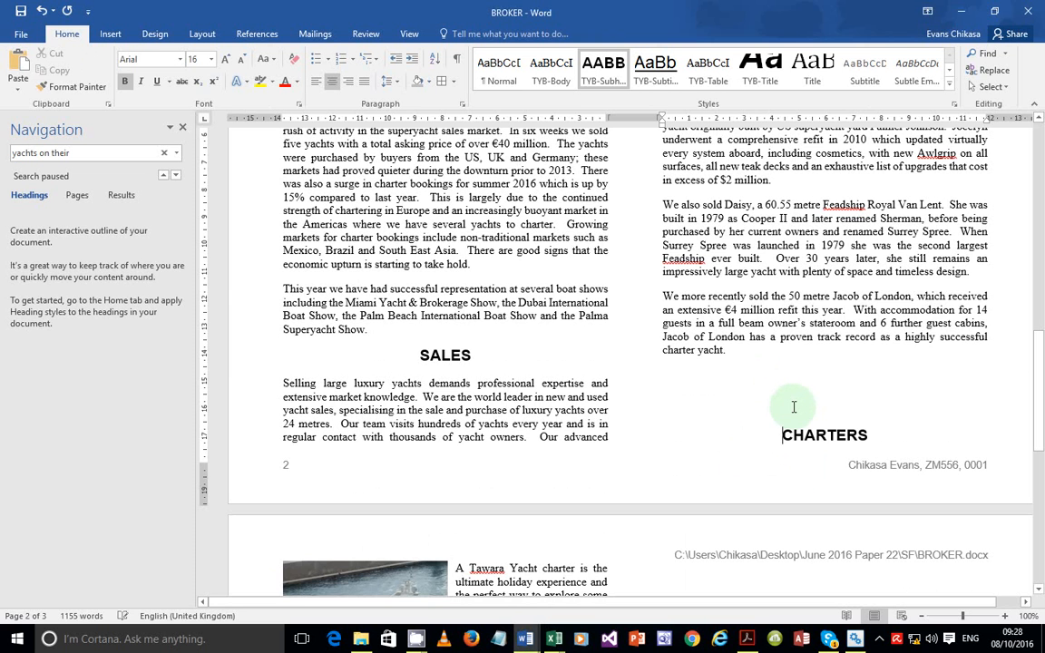
pyautogui.press('Return')
# Check the page 3 layout of the CHARTERS heading and paragraph, then return to the exam paper
pyautogui.scroll(-4, 794, 407)
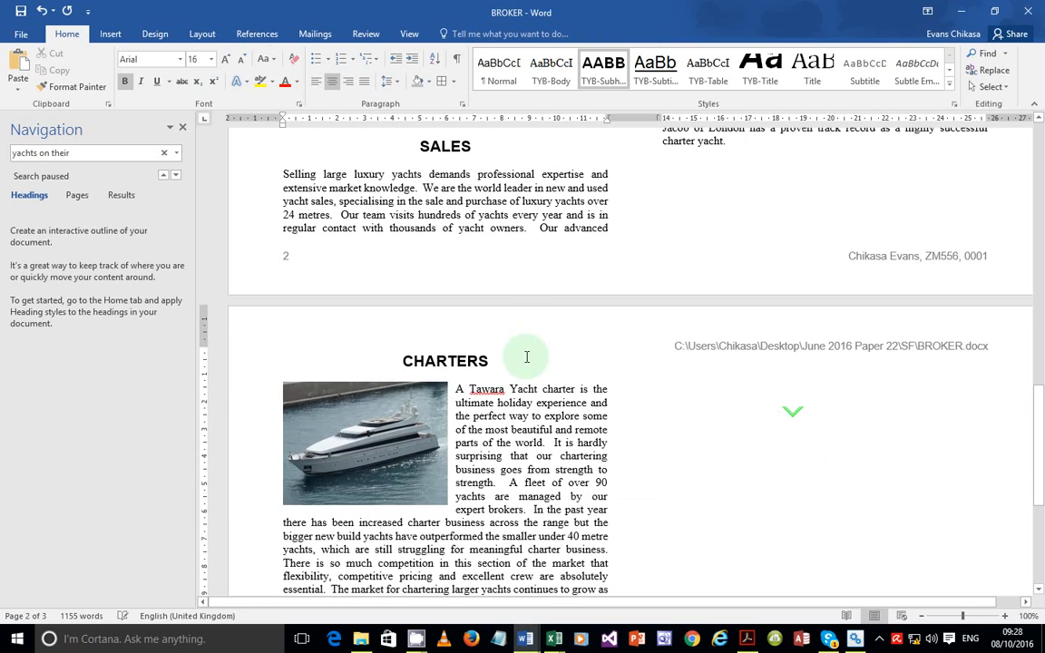
pyautogui.scroll(-5, 501, 399)
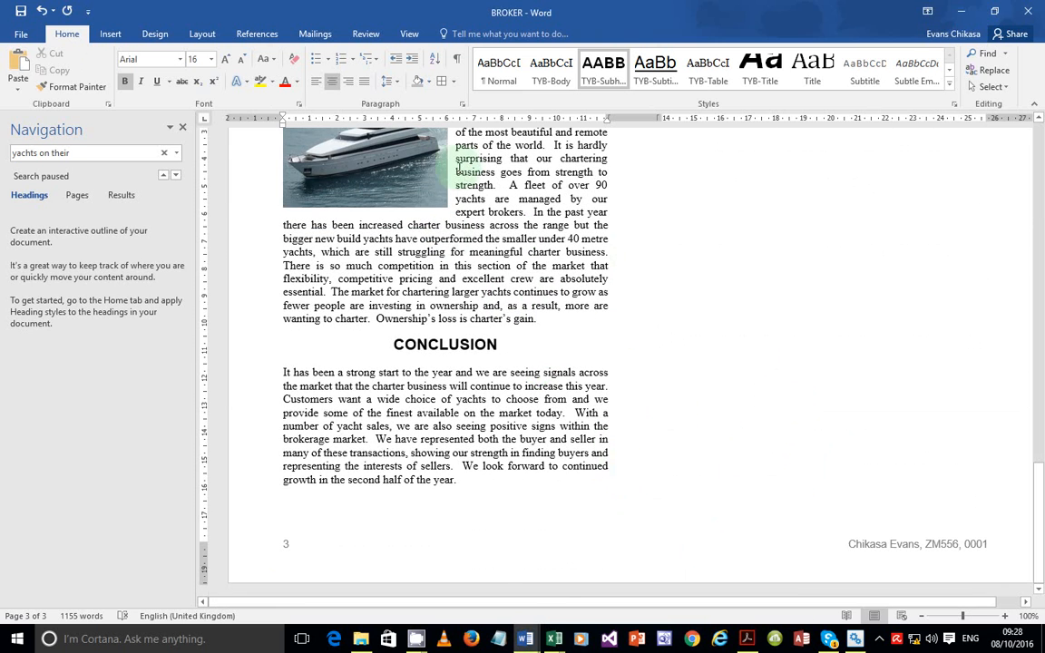
pyautogui.scroll(3, 459, 249)
pyautogui.scroll(-1, 458, 263)
pyautogui.doubleClick(459, 277)
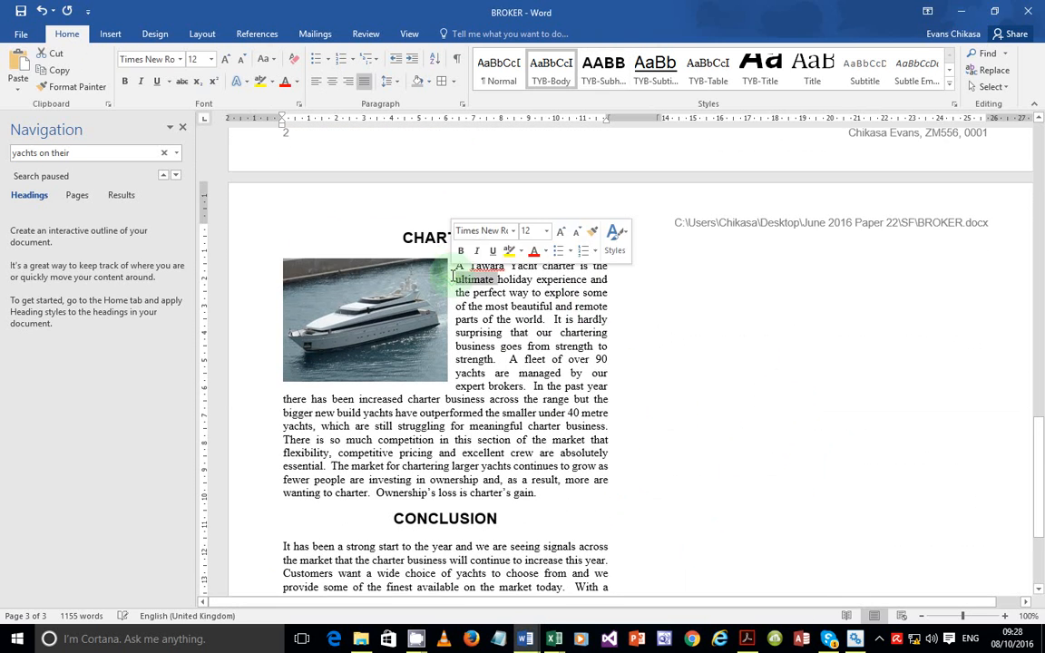
pyautogui.doubleClick(439, 227)
pyautogui.click(628, 404)
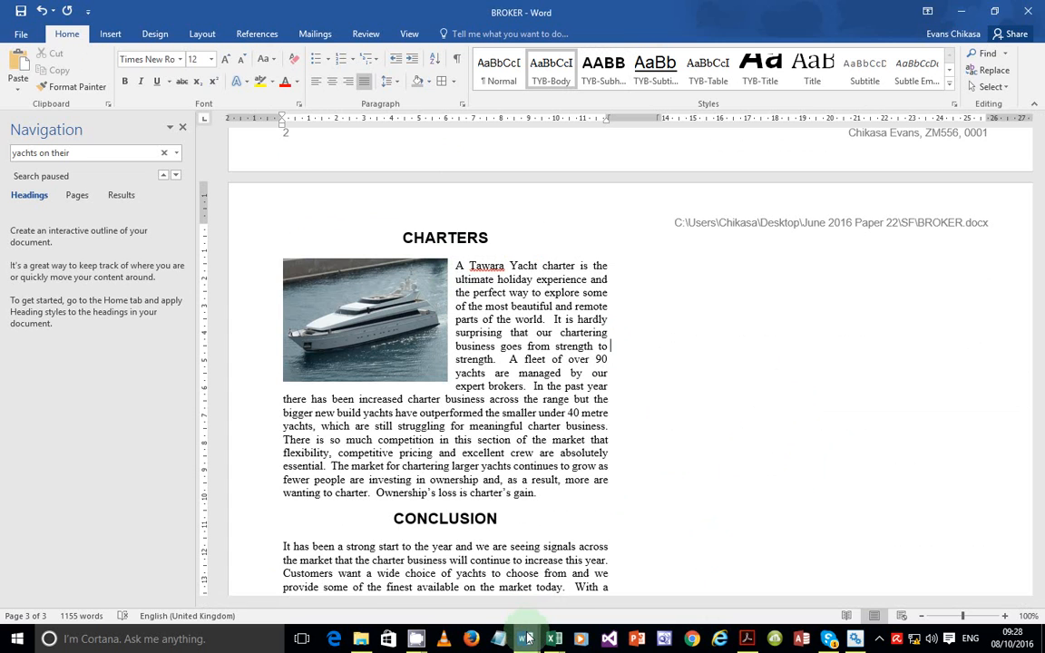
pyautogui.moveTo(527, 638)
pyautogui.click(746, 639)
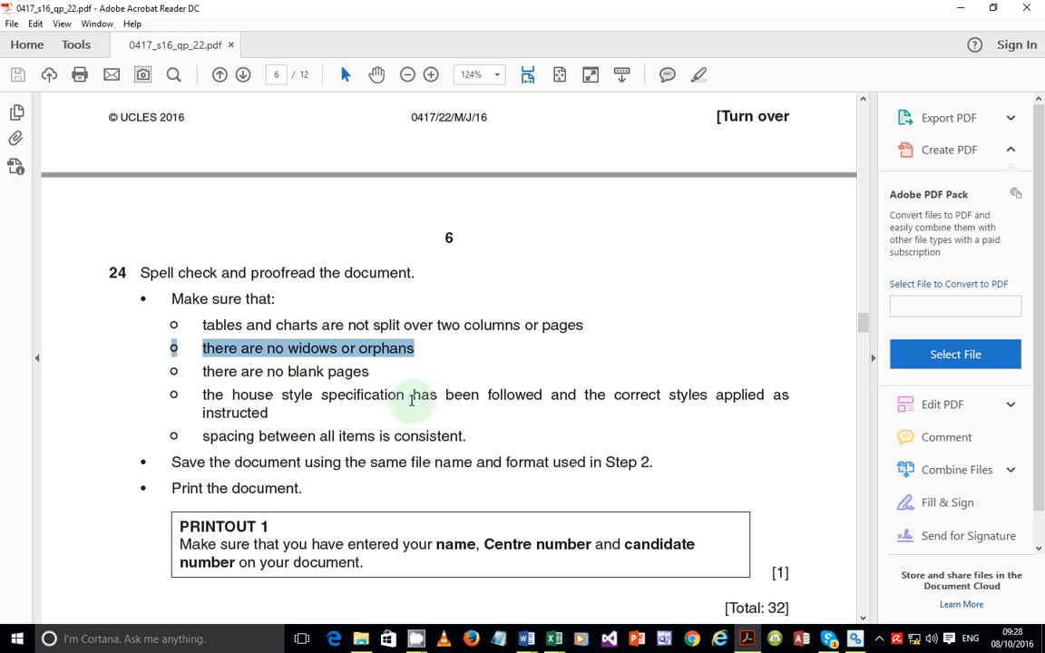
# Highlight question 24's house style and spacing checklist items, then return to BROKER in Word
pyautogui.moveTo(315, 437); pyautogui.dragTo(210, 402)
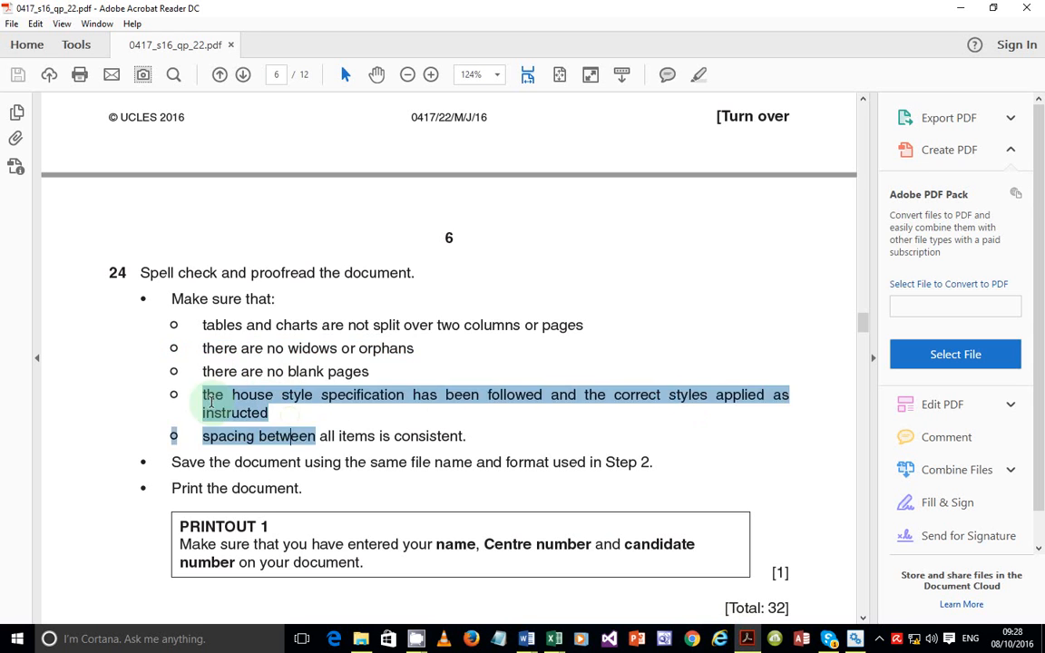
pyautogui.click(263, 435)
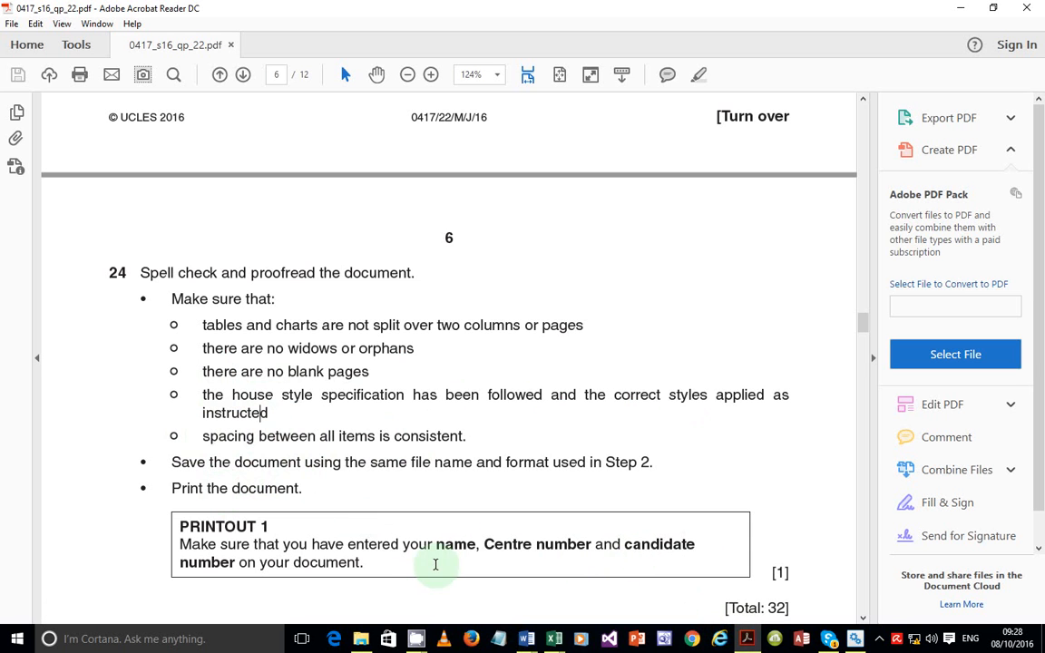
pyautogui.click(749, 646)
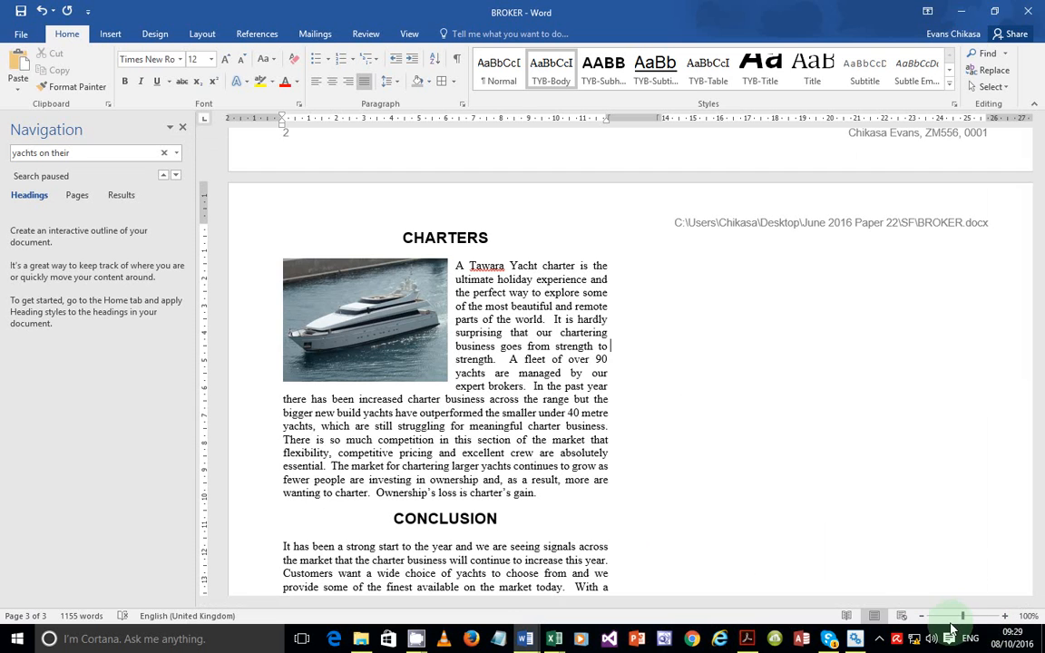
# Zoom BROKER out to 46% so pages 1 to 3 show together
pyautogui.click(946, 617)
pyautogui.moveTo(946, 617); pyautogui.dragTo(942, 620)
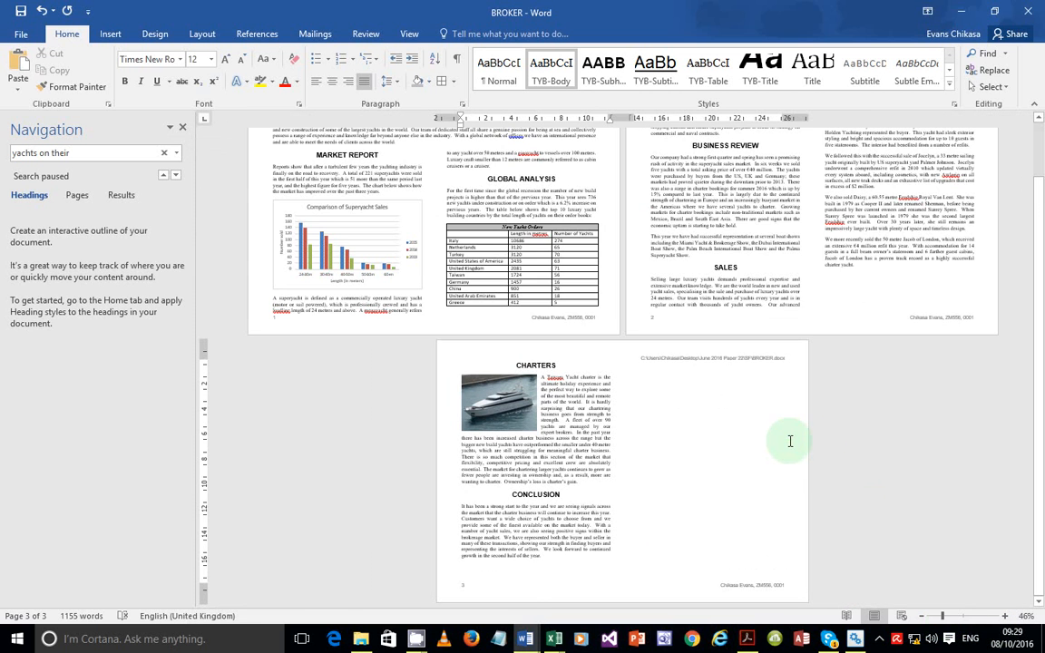
pyautogui.scroll(2, 786, 439)
pyautogui.scroll(-2, 786, 439)
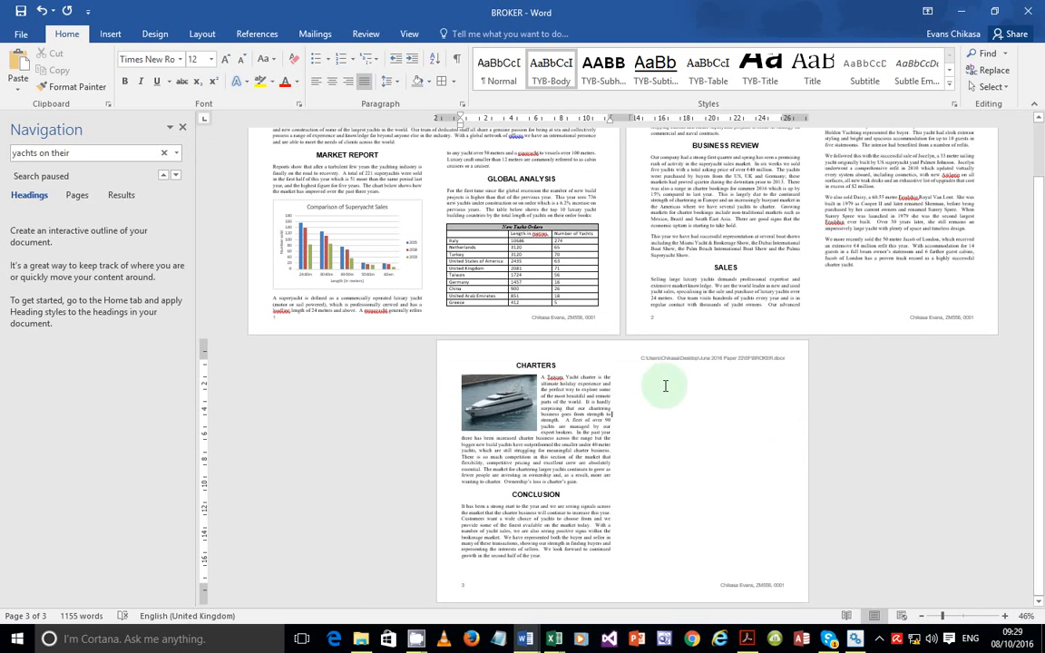
pyautogui.scroll(2, 580, 348)
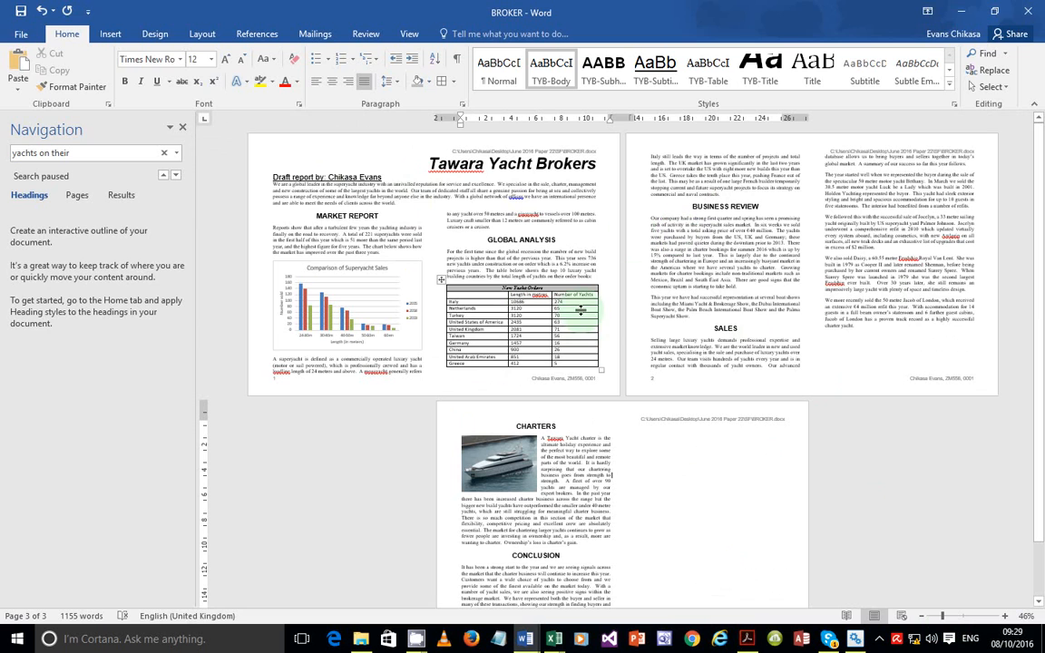
# Highlight the spell check and proofread instruction in the exam paper, then return to Word
pyautogui.hotkey('alt', 'Tab')
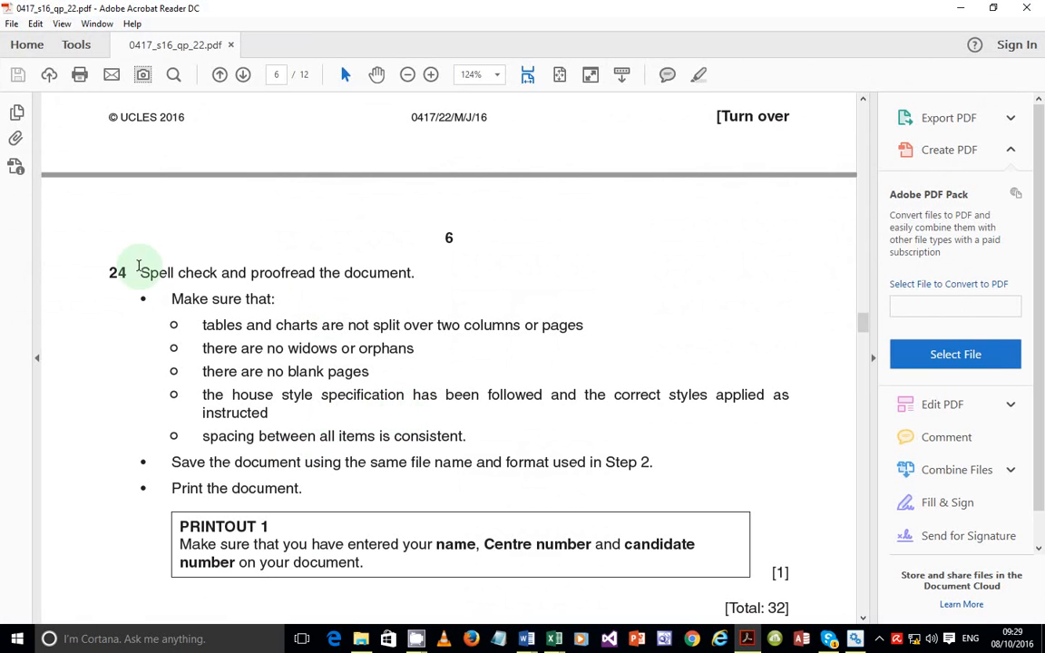
pyautogui.moveTo(141, 272); pyautogui.dragTo(434, 273)
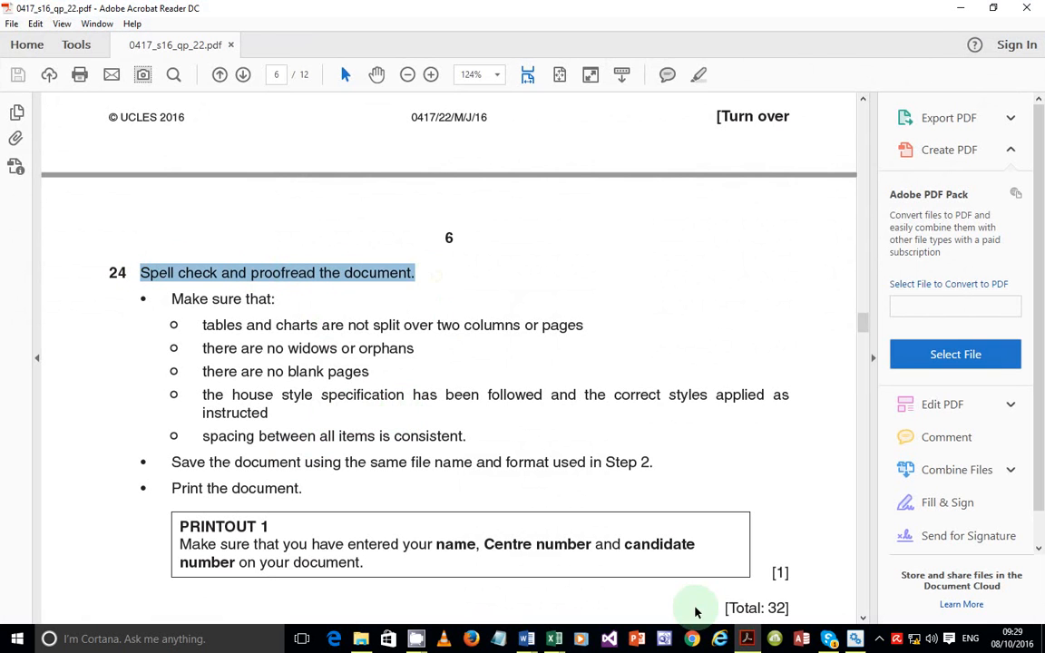
pyautogui.click(746, 639)
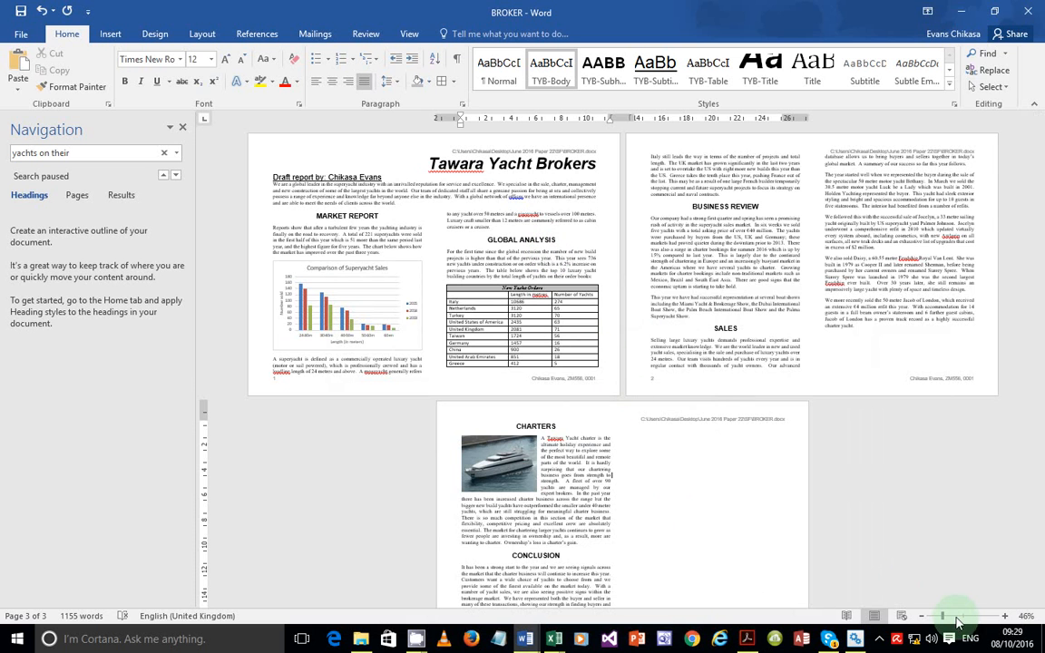
# Zoom to 95%, run the spell check, ignore Tawara and accept the comma after offices
pyautogui.click(959, 616)
pyautogui.click(960, 616)
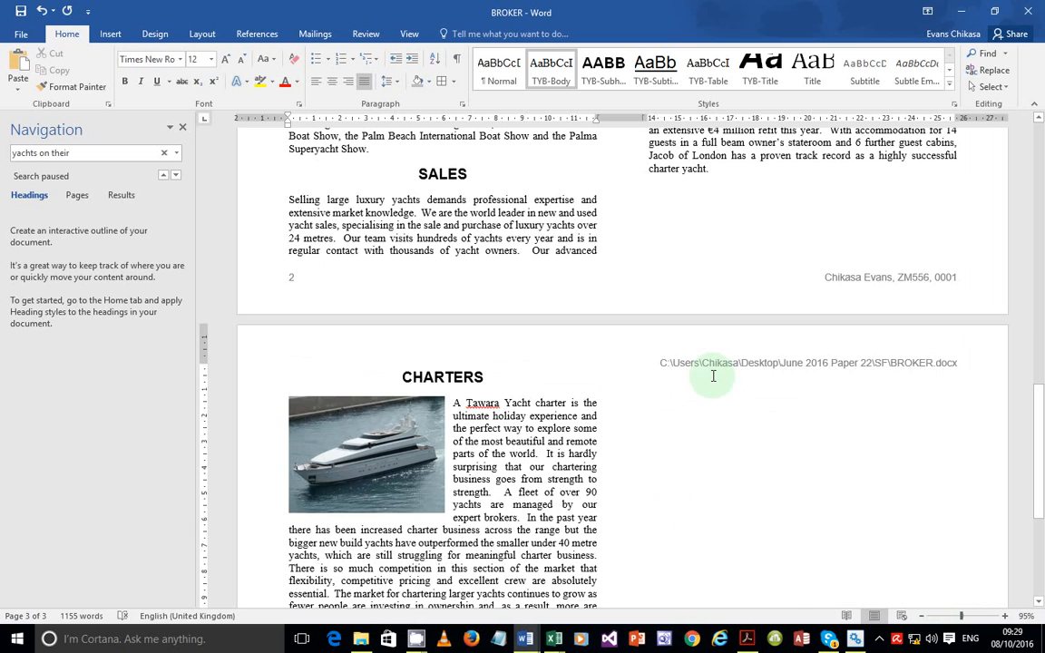
pyautogui.press('F7')
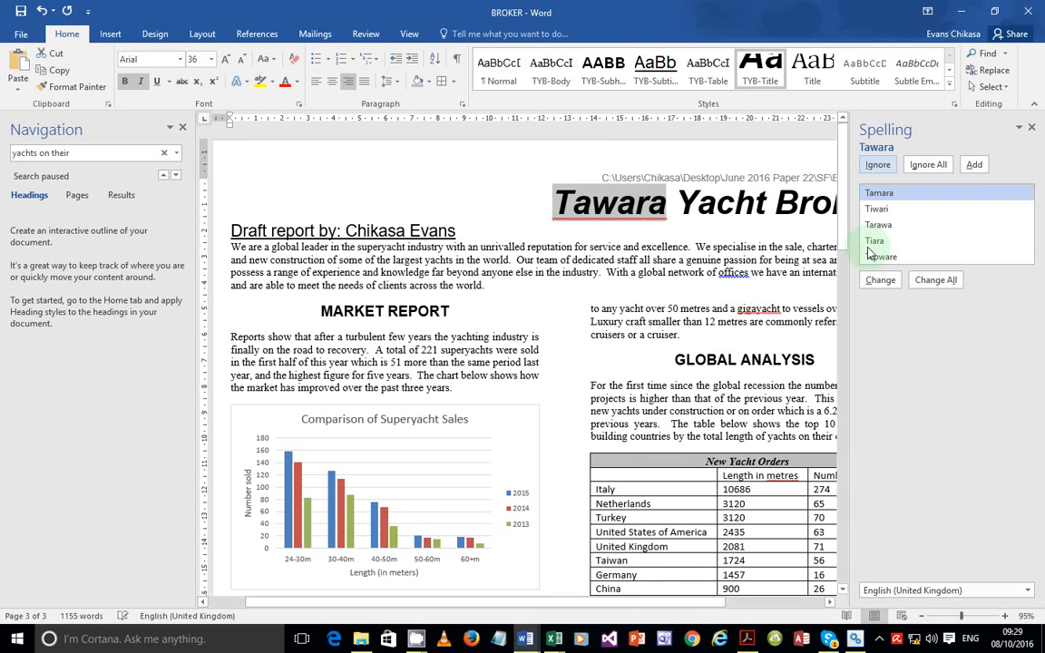
pyautogui.click(926, 166)
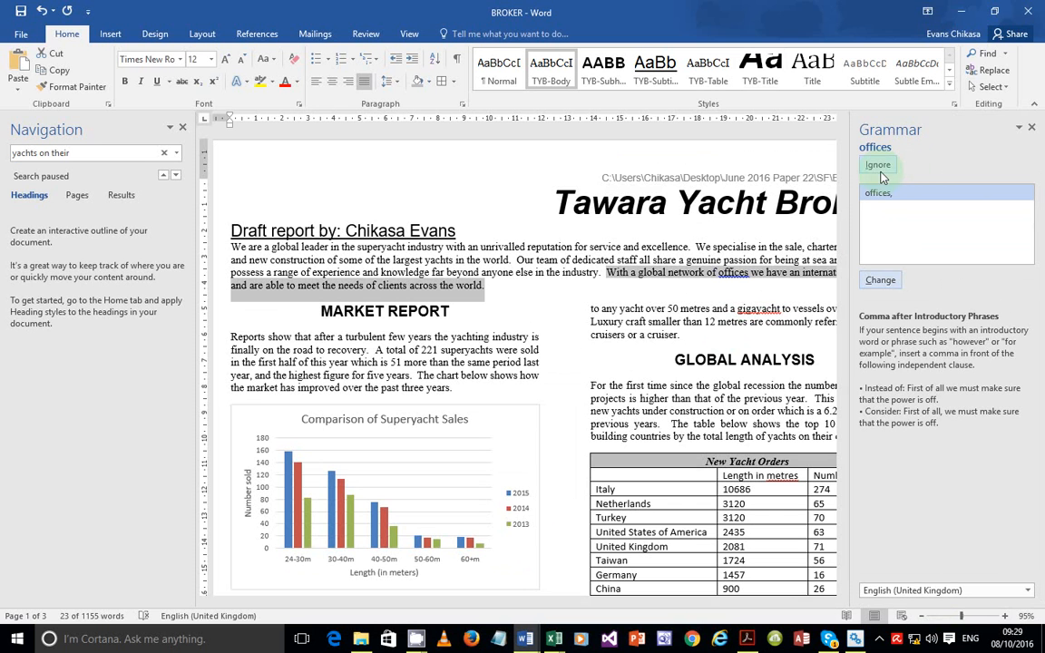
pyautogui.click(878, 281)
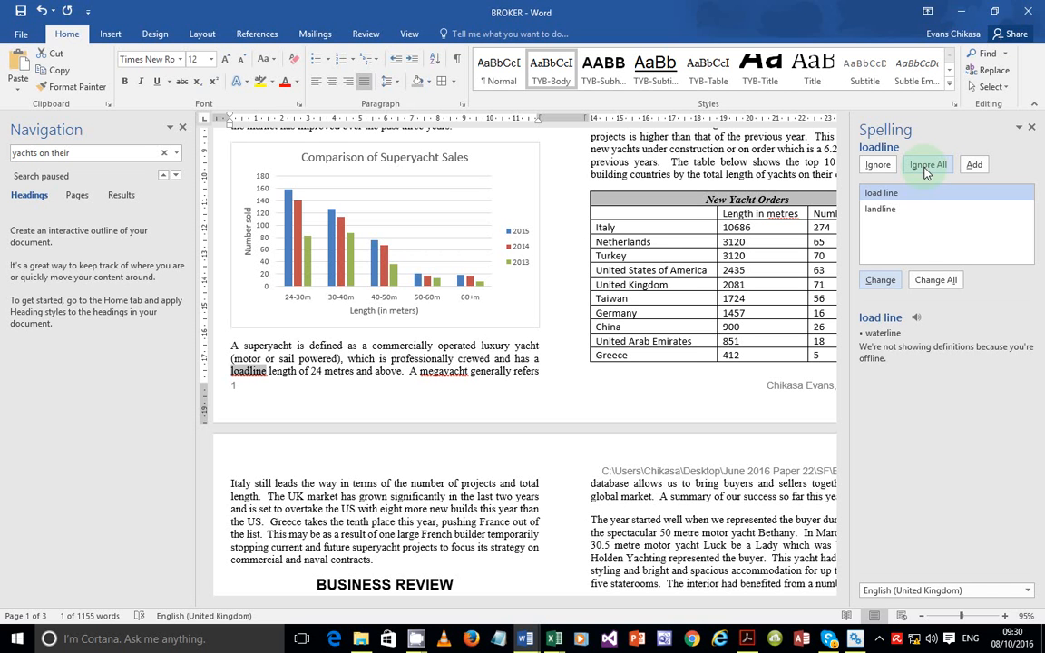
# Ignore loadline, megayacht, gigayacht, metres, Awlgrip and Feadship, then close the check-complete message
pyautogui.click(926, 172)
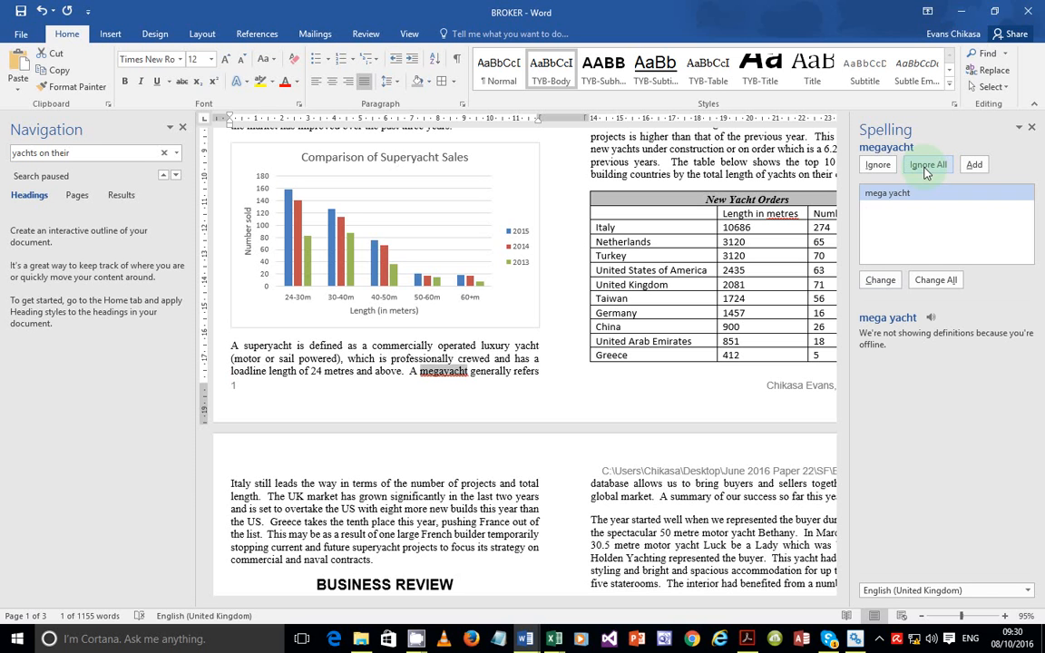
pyautogui.click(926, 173)
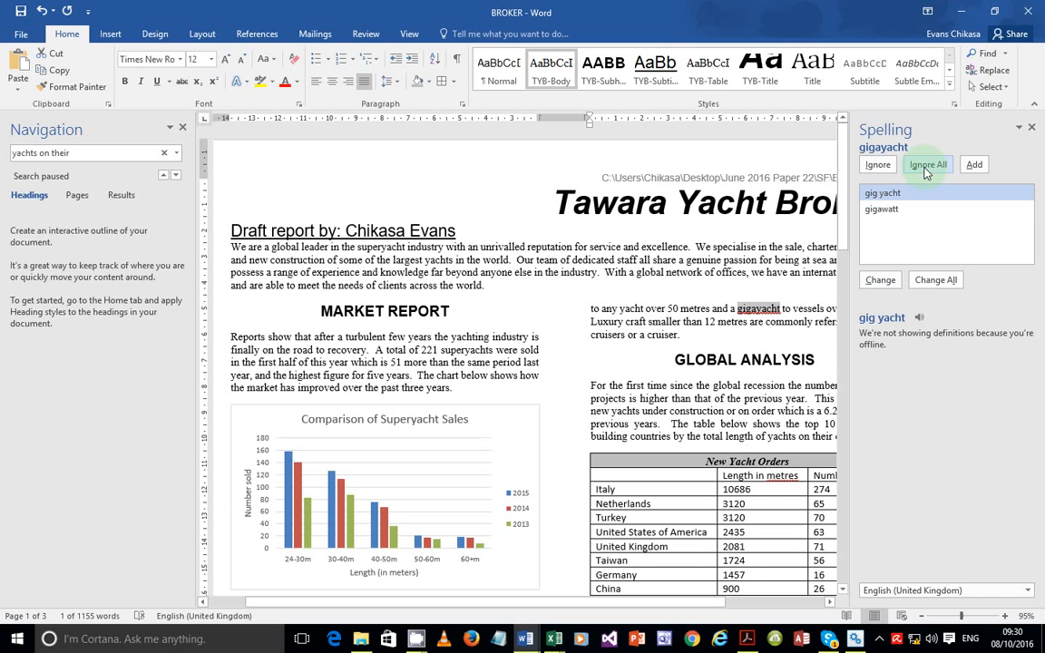
pyautogui.click(926, 173)
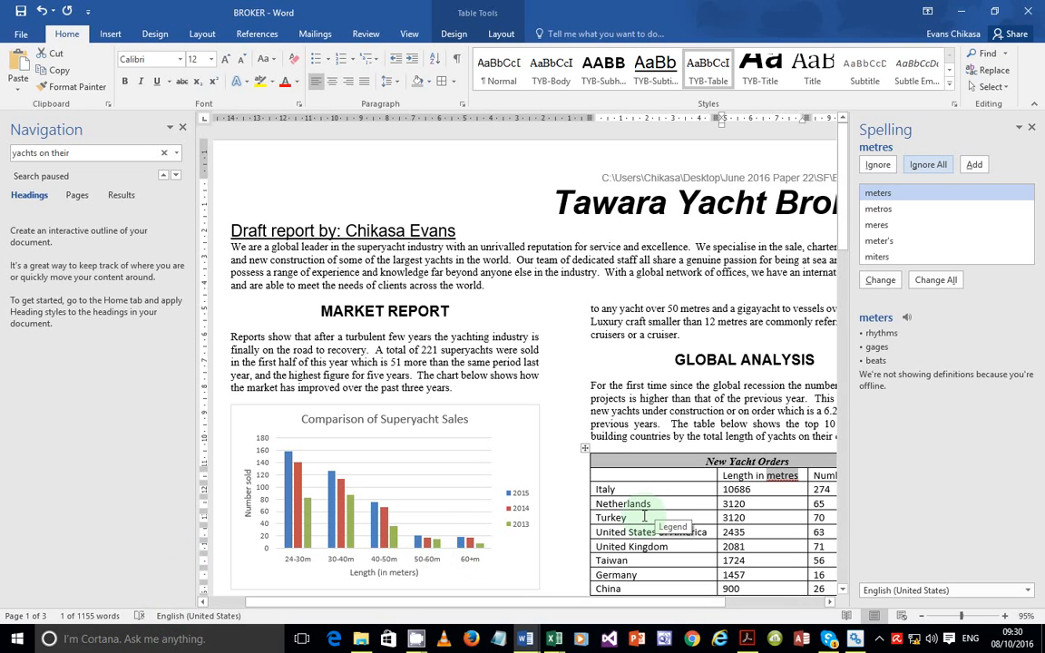
pyautogui.click(927, 165)
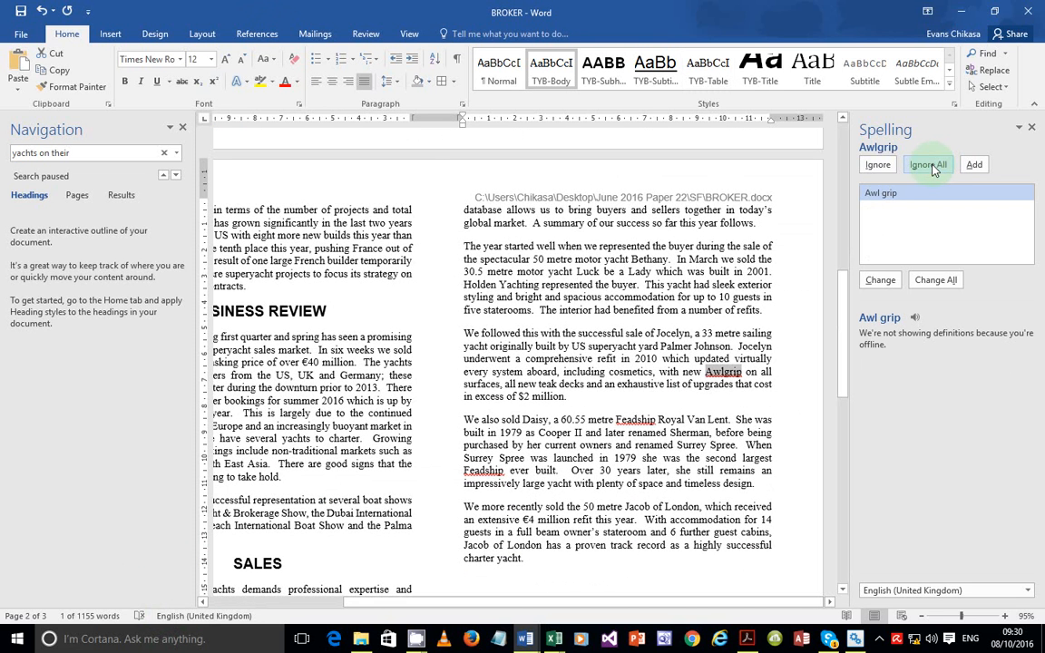
pyautogui.click(930, 166)
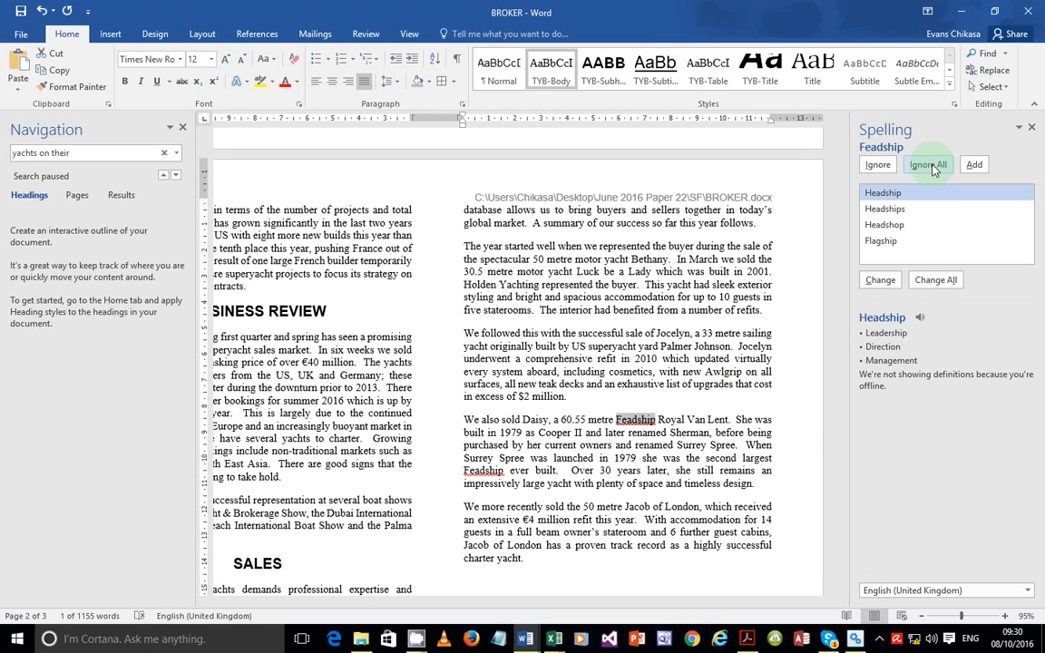
pyautogui.click(929, 166)
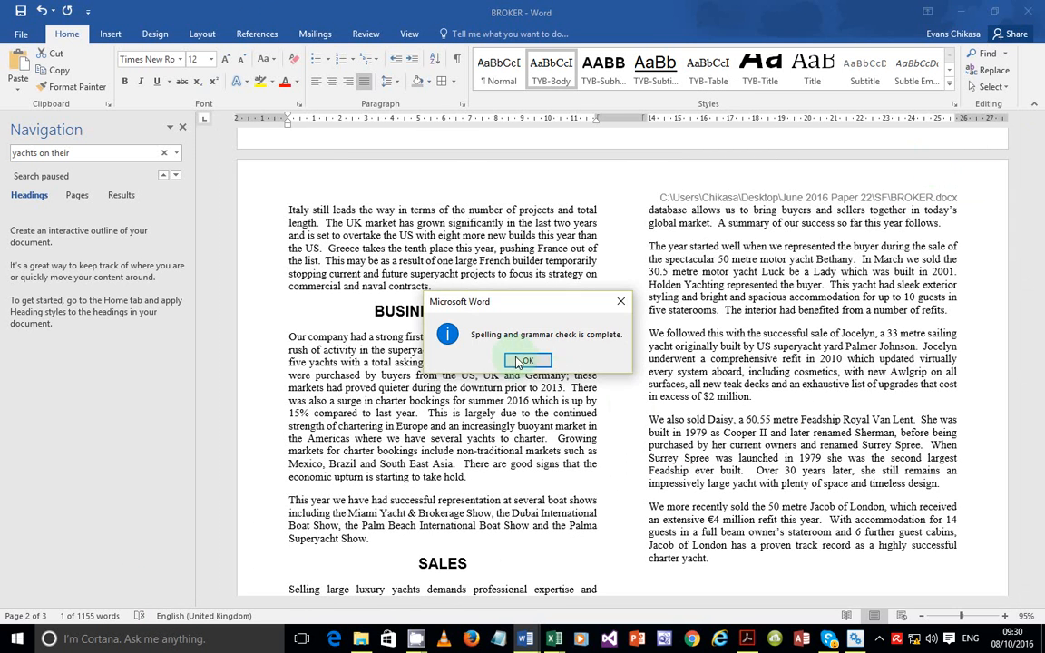
pyautogui.click(520, 362)
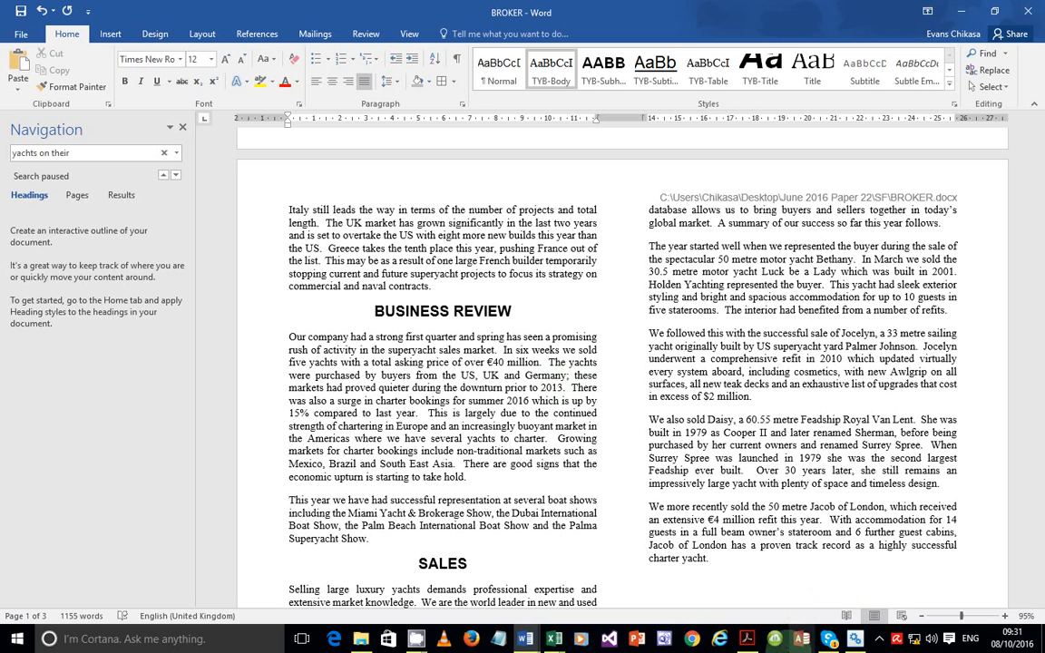
# Open the CamStudio recorder window from the hidden system tray icons
pyautogui.click(879, 639)
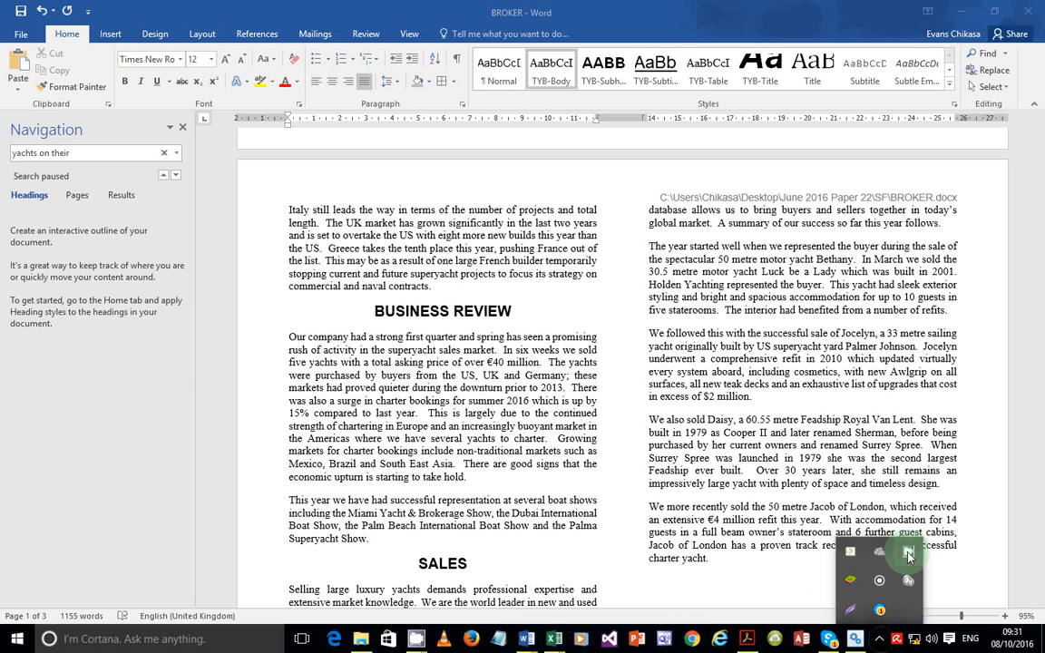
pyautogui.click(909, 555)
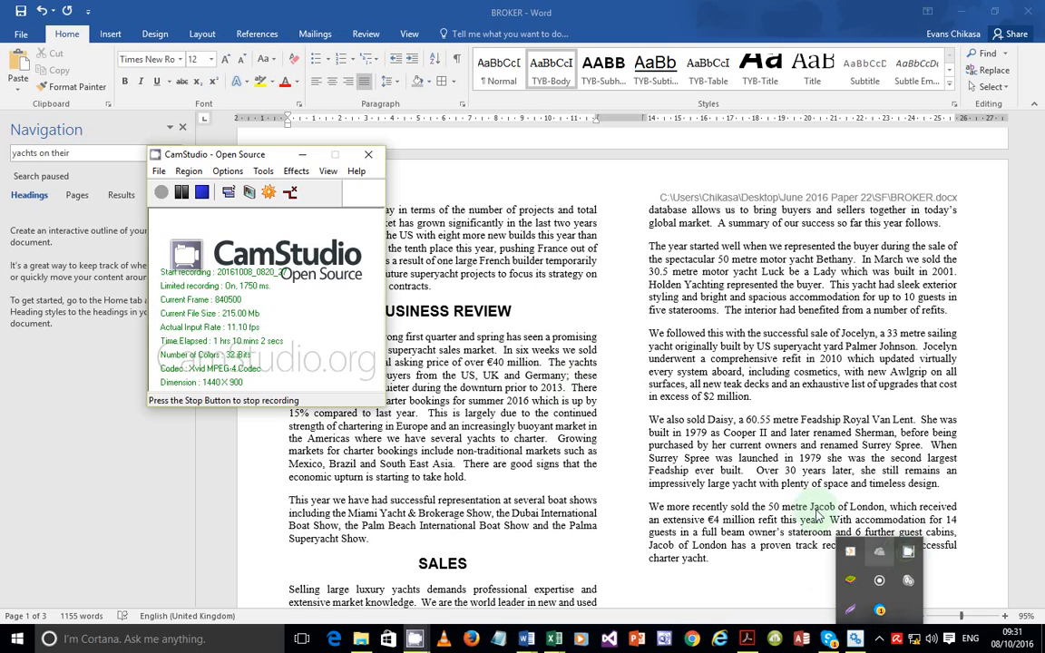